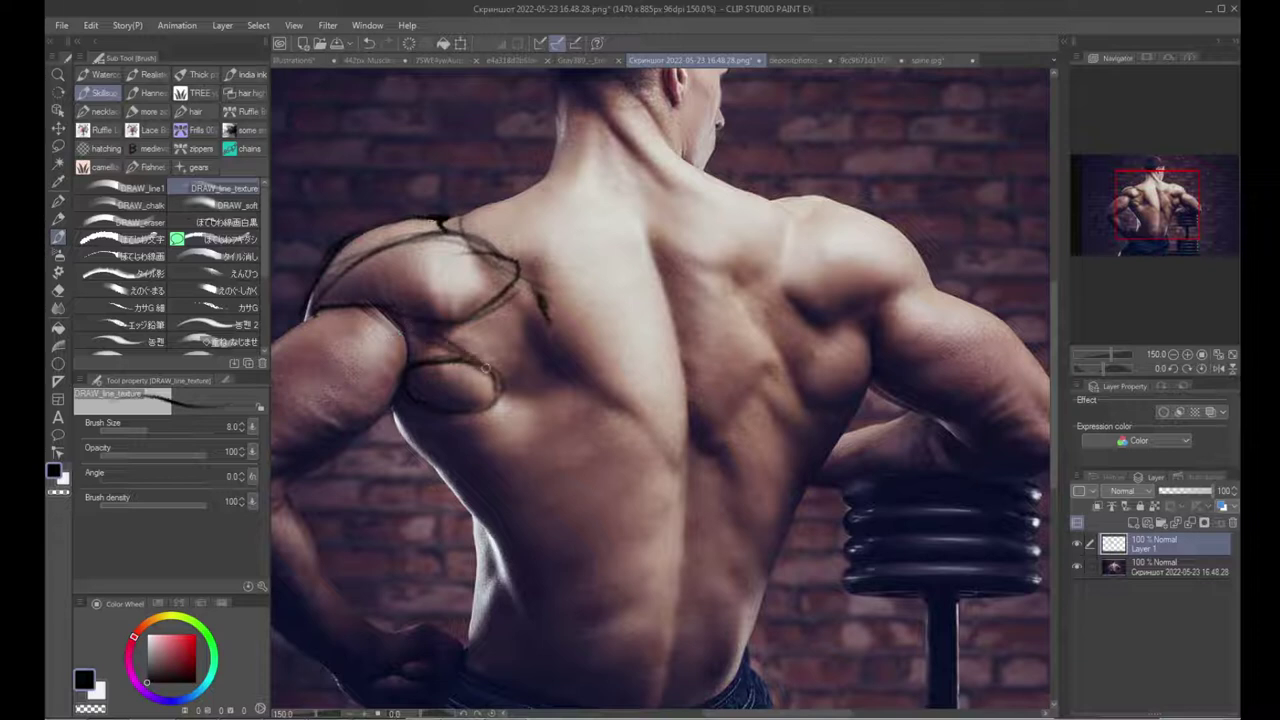
Step: Sketch the left shoulder blade's inner edge in black, joining it to the teres ellipse and reinforcing the line beside the rear deltoid
left_click_drag(484, 310, 489, 311)
key("ctrl+z")
left_click_drag(531, 365, 530, 408)
left_click_drag(481, 363, 531, 404)
scroll(501, 265, "up", 1)
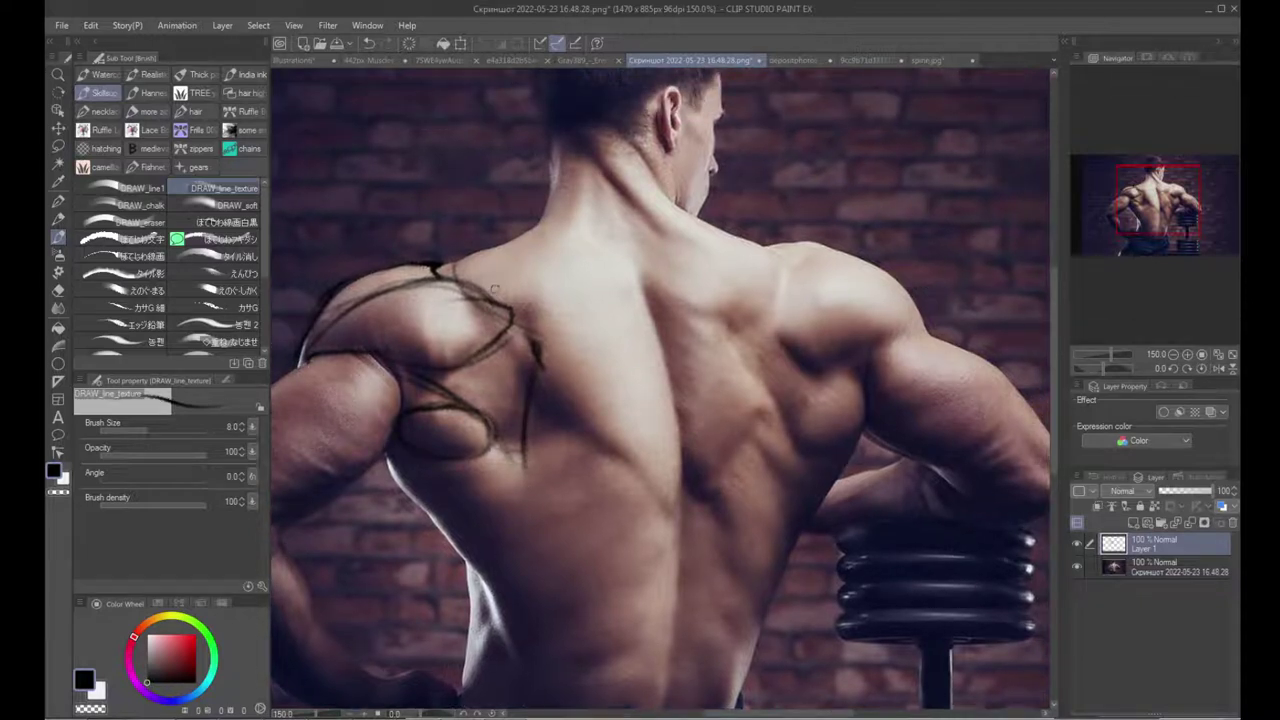
left_click_drag(470, 287, 530, 314)
scroll(560, 349, "down", 1)
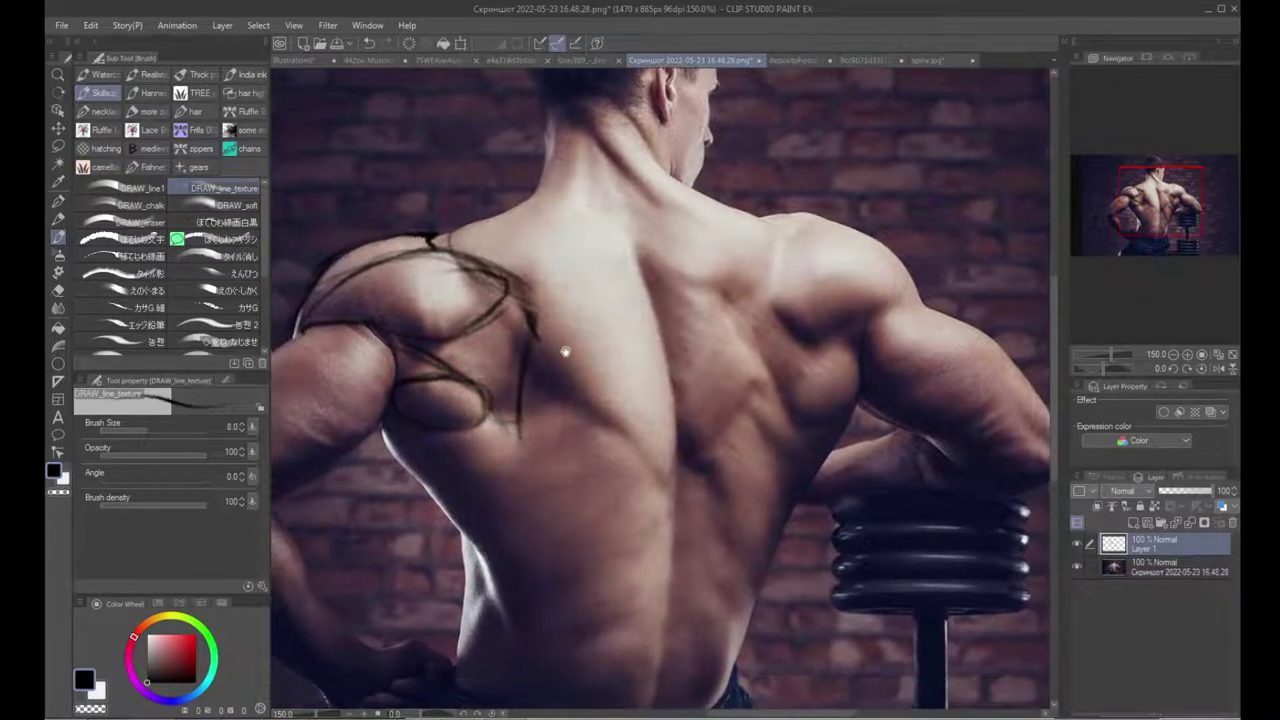
scroll(540, 405, "up", 1)
left_click_drag(538, 388, 652, 361)
key("ctrl+z")
scroll(614, 457, "up", 2)
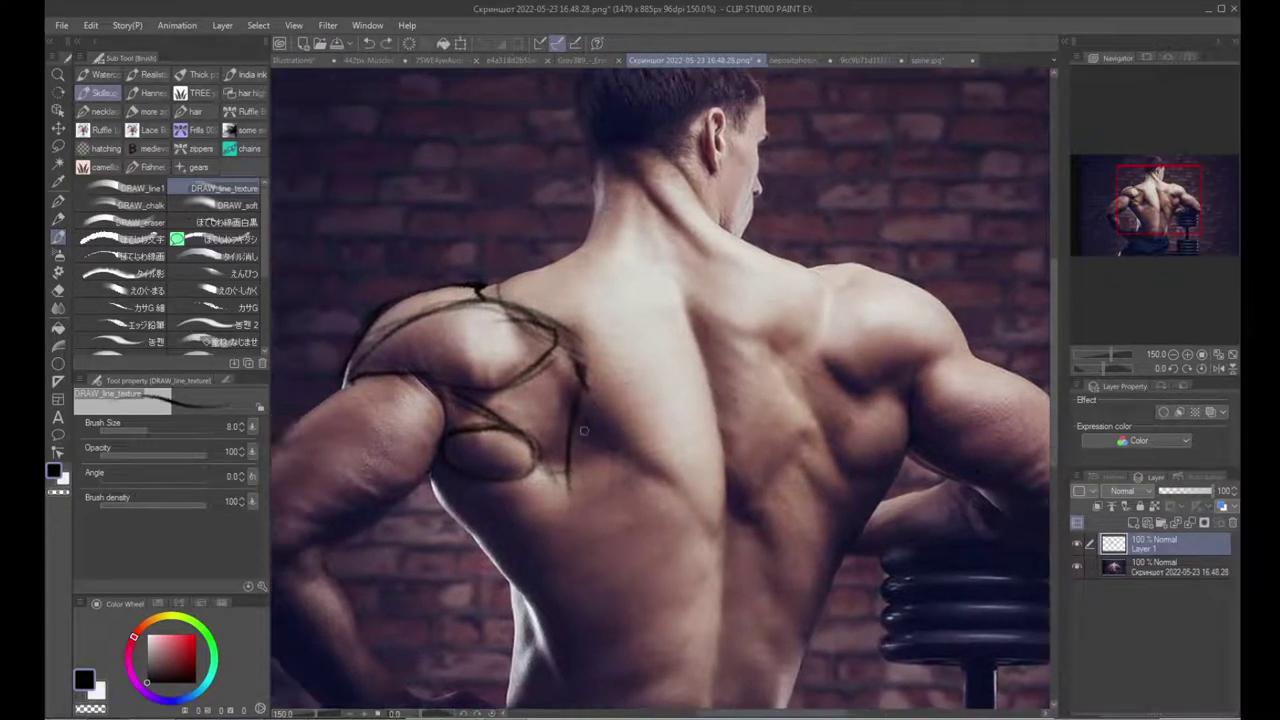
Step: Draw curved cross-contour lines over the left deltoid, both across the muscle and along its fibres
left_click_drag(400, 298, 447, 379)
left_click_drag(453, 300, 498, 387)
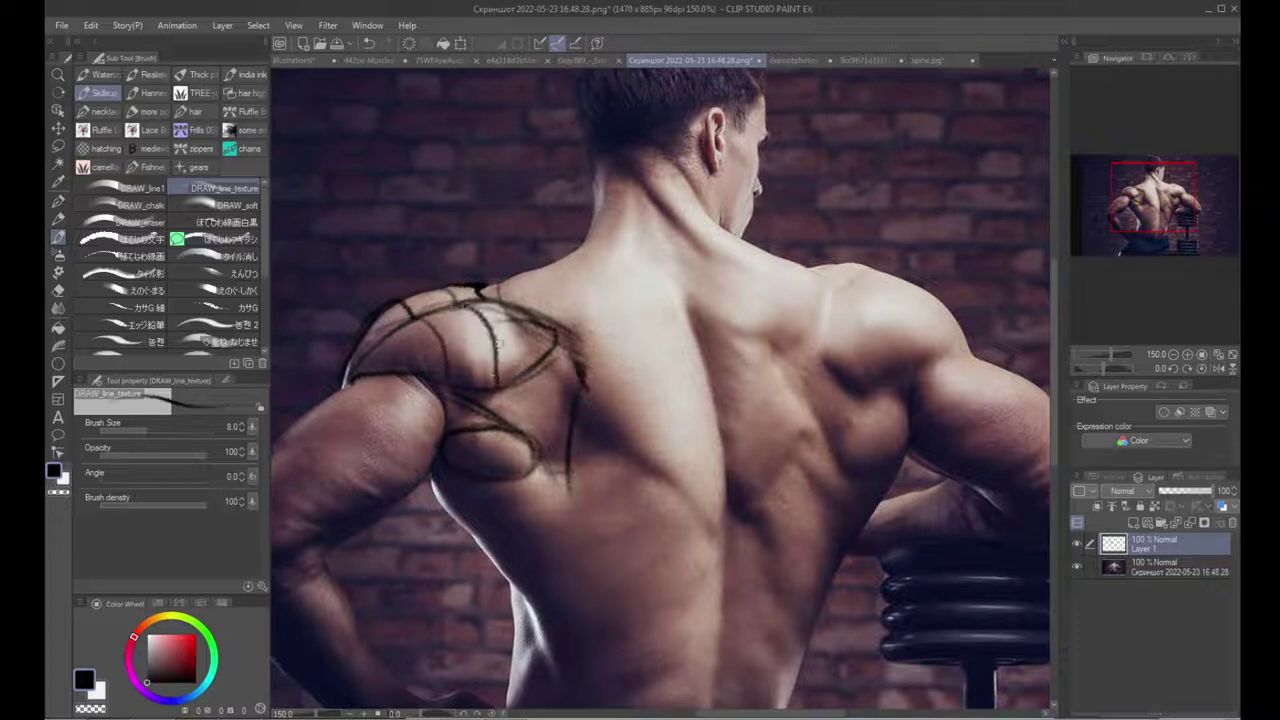
left_click_drag(371, 371, 562, 333)
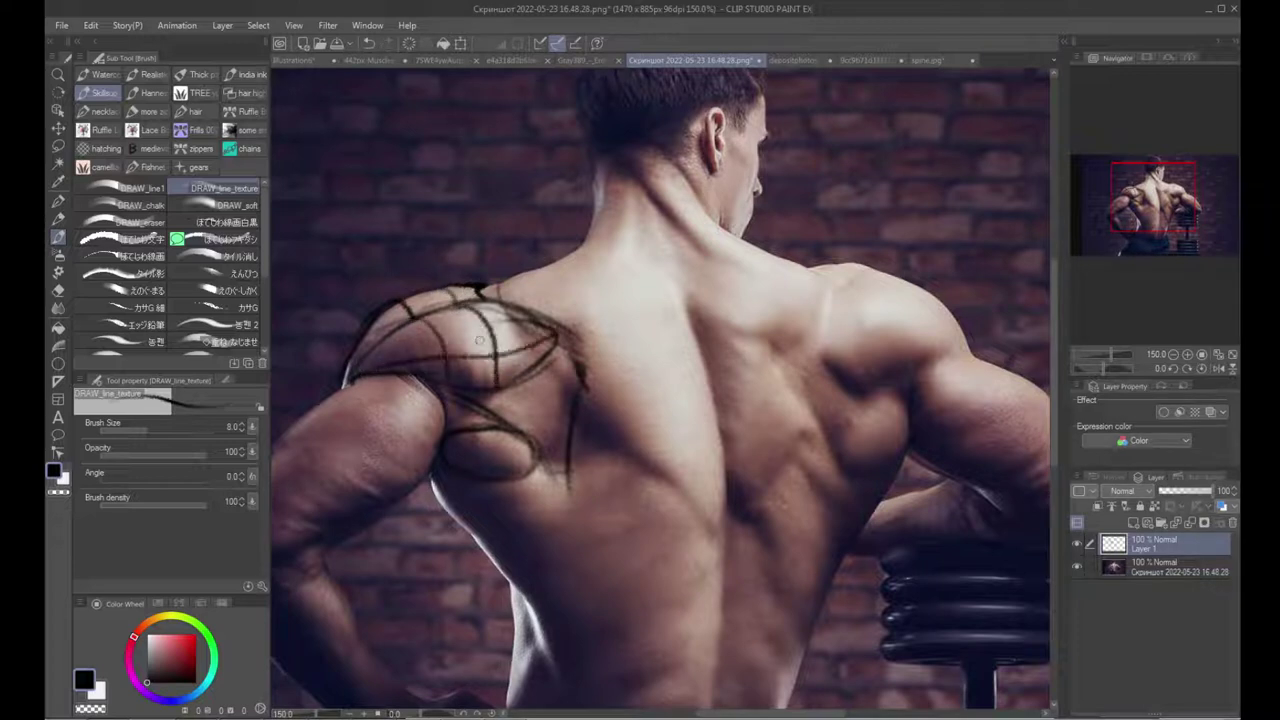
mouse_move(348, 381)
left_mouse_down()
mouse_move(406, 339)
mouse_move(497, 307)
left_mouse_up()
mouse_move(378, 354)
left_mouse_down()
mouse_move(498, 319)
mouse_move(498, 330)
left_mouse_up()
left_click_drag(448, 348, 517, 324)
key("ctrl+z")
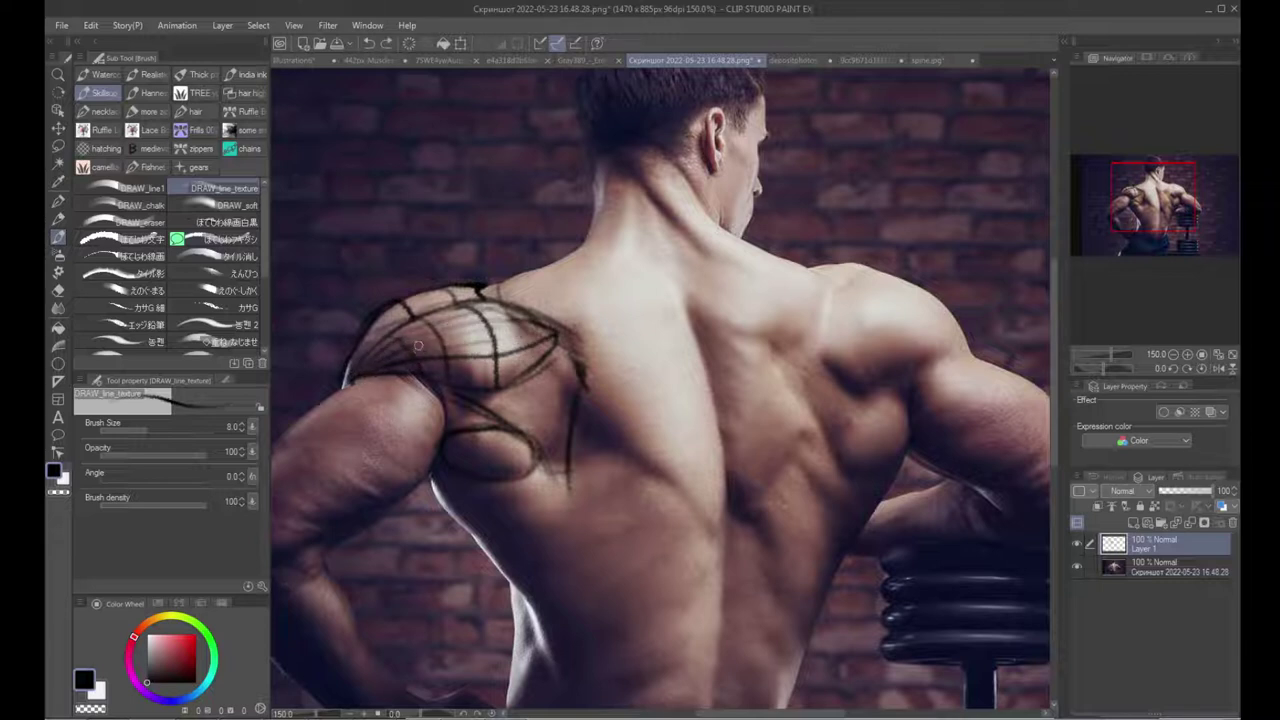
Step: Hatch the shadowed lower half of the left deltoid with short strokes along its lower contour
mouse_move(450, 346)
left_mouse_down()
mouse_move(446, 386)
mouse_move(500, 370)
mouse_move(501, 382)
left_mouse_up()
left_click_drag(510, 342, 517, 371)
left_click_drag(529, 337, 528, 365)
left_click_drag(541, 346, 540, 362)
left_click_drag(498, 444, 475, 350)
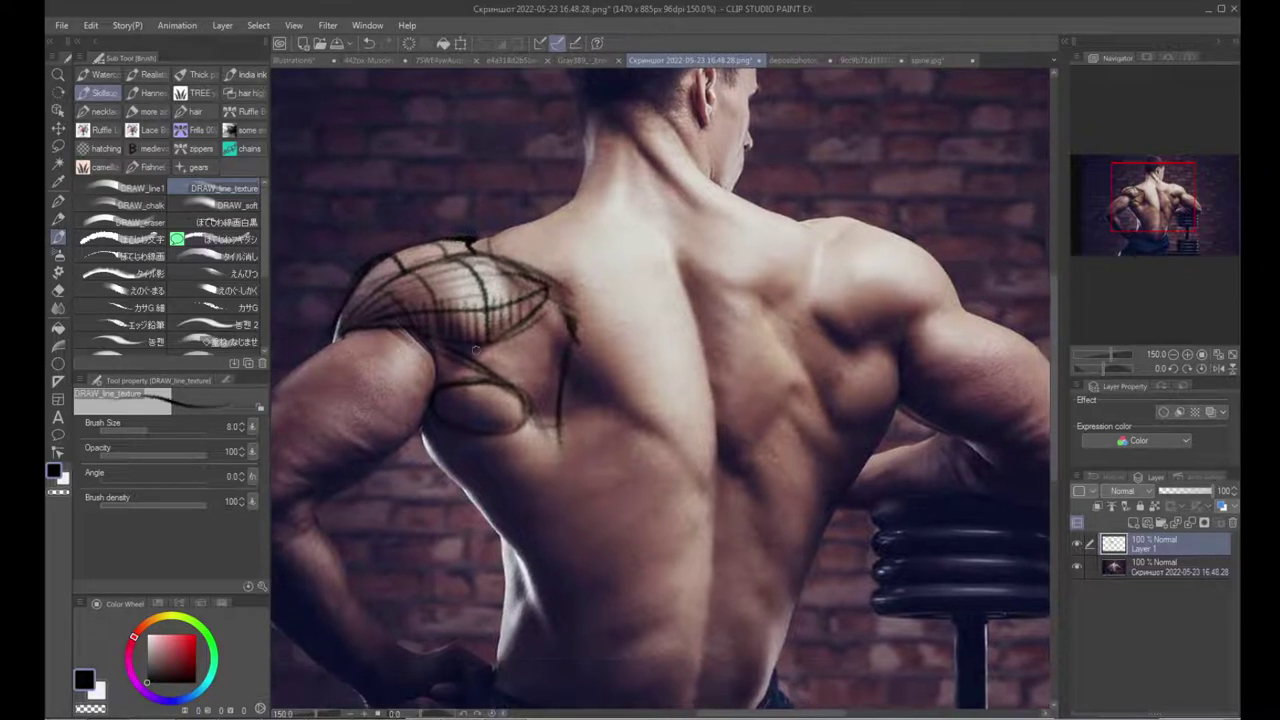
Step: Hatch the teres minor and the ellipse of the teres major below the left deltoid
left_click_drag(540, 401, 540, 409)
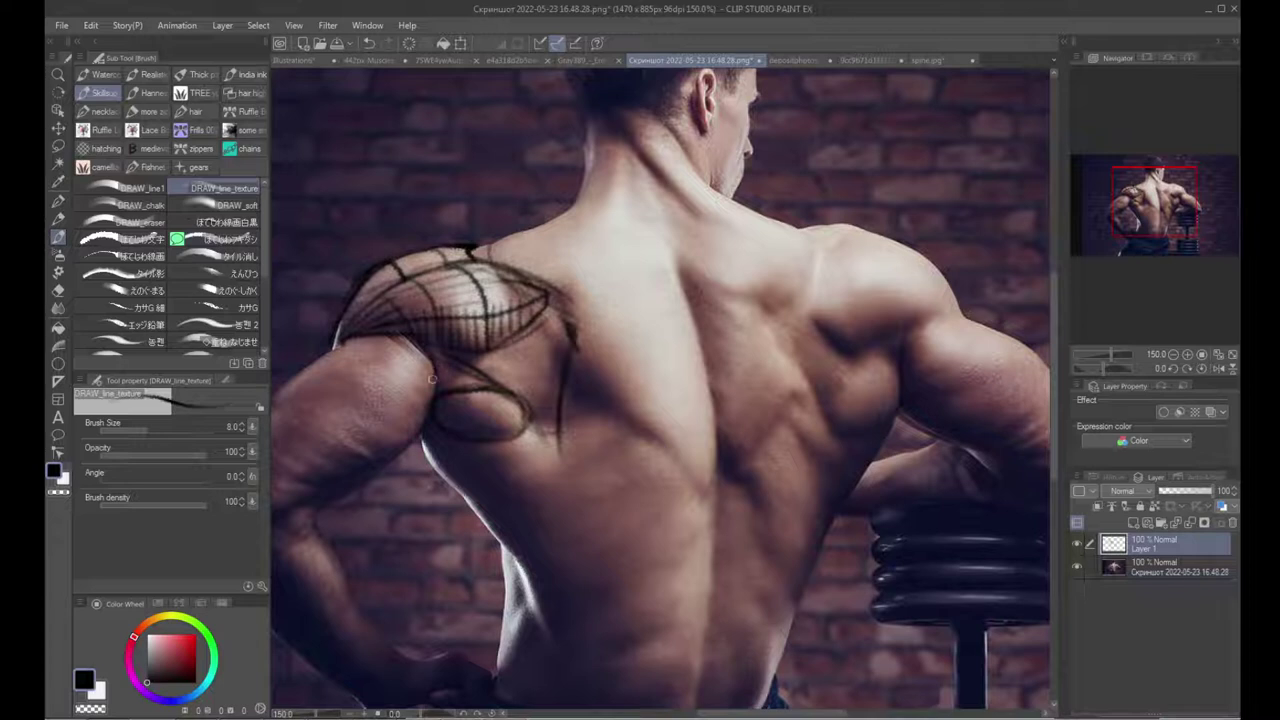
mouse_move(440, 374)
left_mouse_down()
mouse_move(484, 382)
mouse_move(466, 388)
left_mouse_up()
left_click_drag(474, 381, 472, 388)
left_click_drag(515, 459, 495, 427)
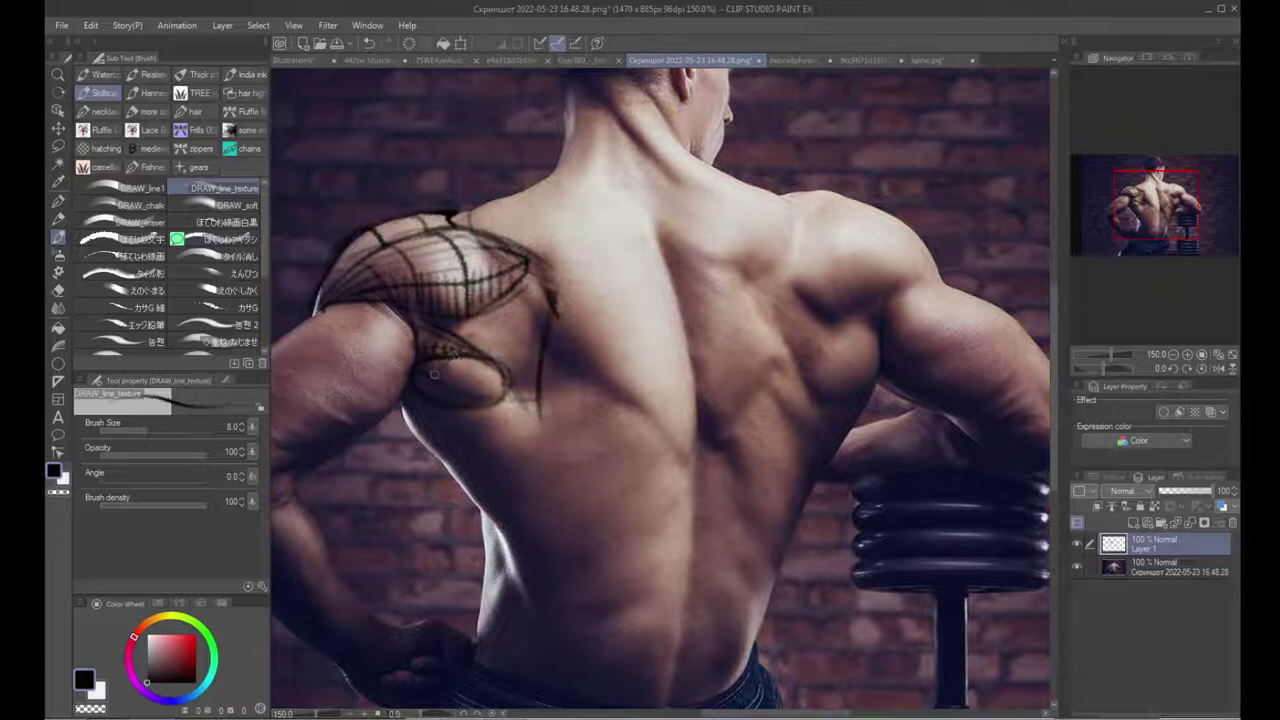
mouse_move(484, 362)
left_mouse_down()
mouse_move(472, 400)
mouse_move(490, 376)
left_mouse_up()
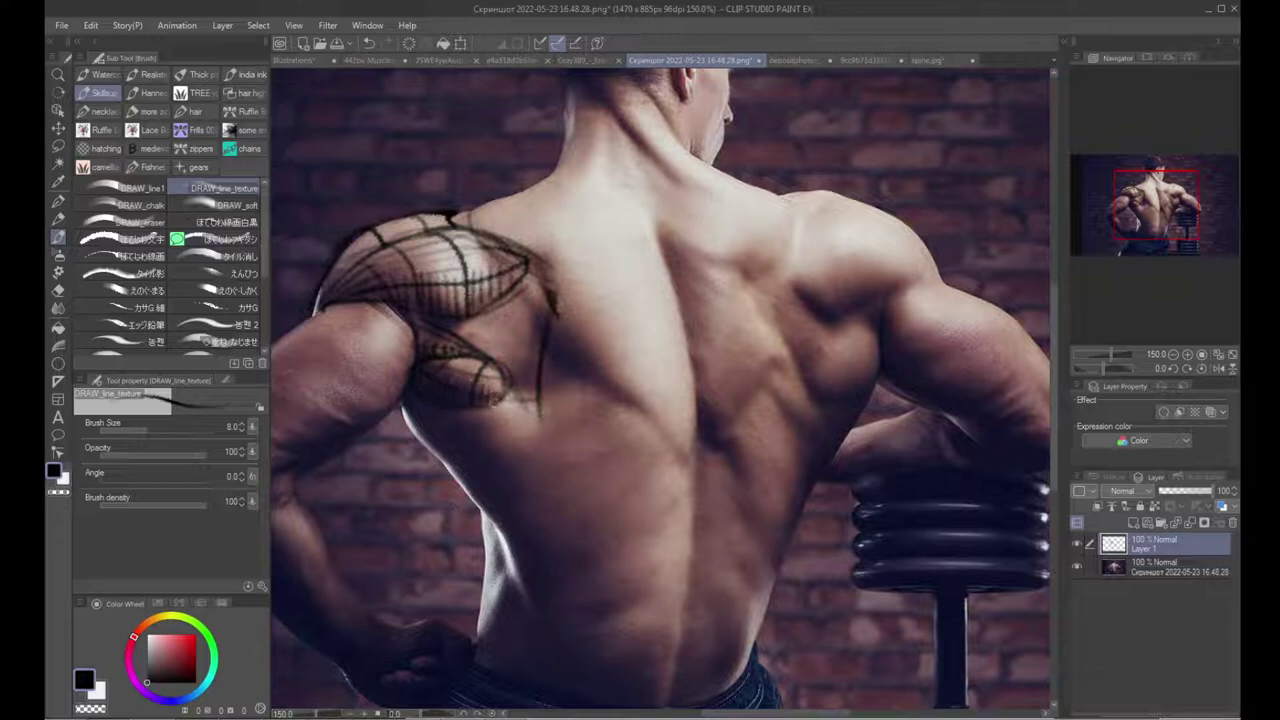
mouse_move(533, 374)
left_mouse_down()
mouse_move(503, 411)
mouse_move(560, 420)
left_mouse_up()
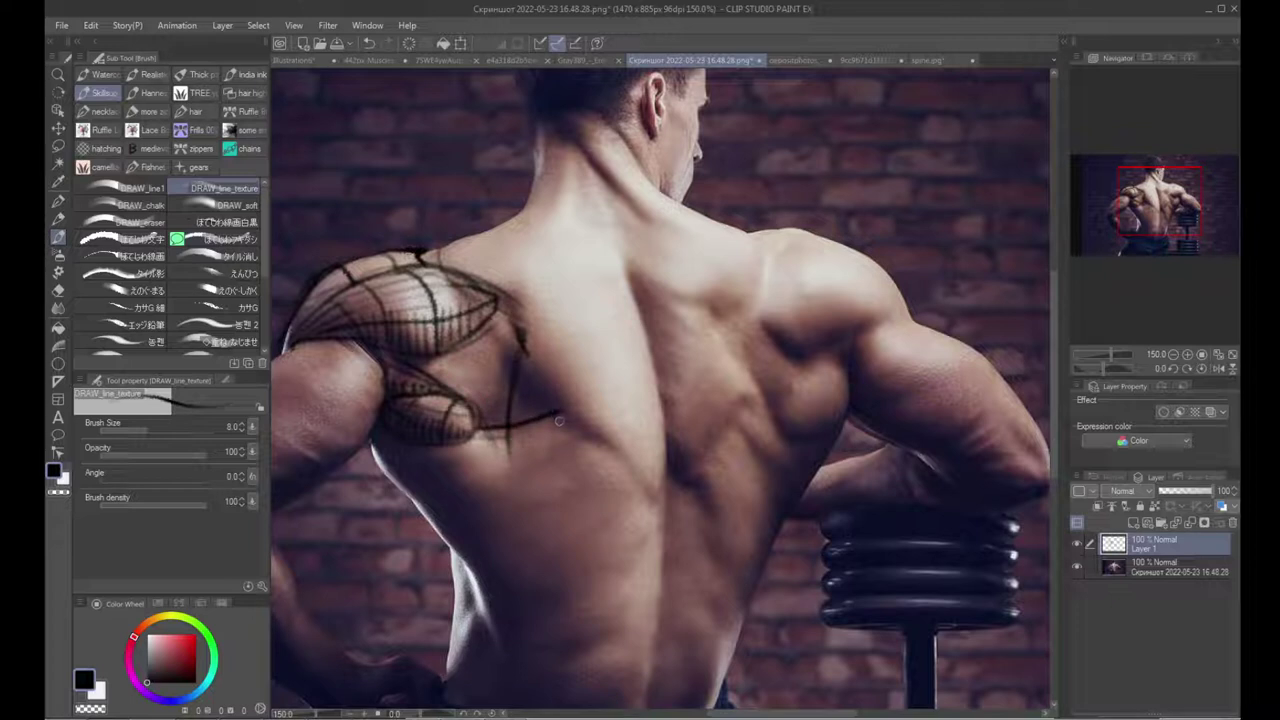
key("ctrl+z")
key("ctrl+z")
left_click_drag(428, 400, 446, 370)
Step: Outline the left armpit in black with the brush size at 10, and draw light highlight curves below both shoulder blades
key("bracketright")
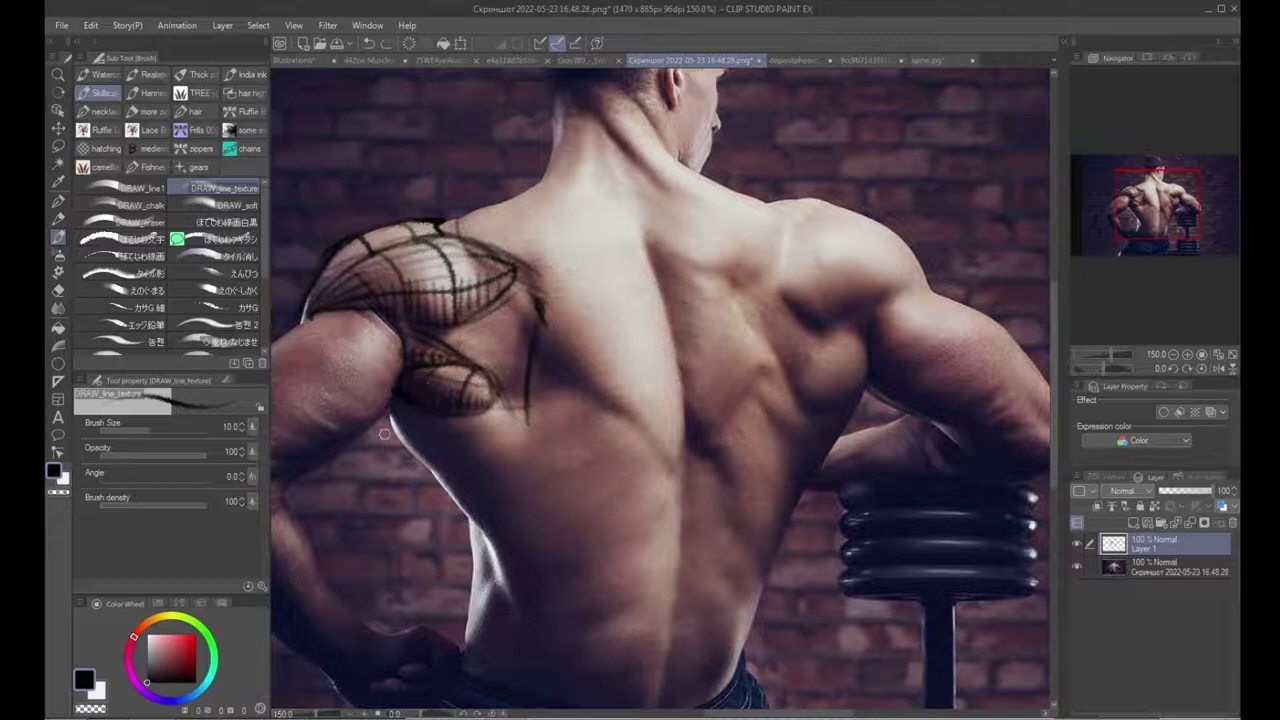
left_click_drag(375, 360, 414, 455)
key("x")
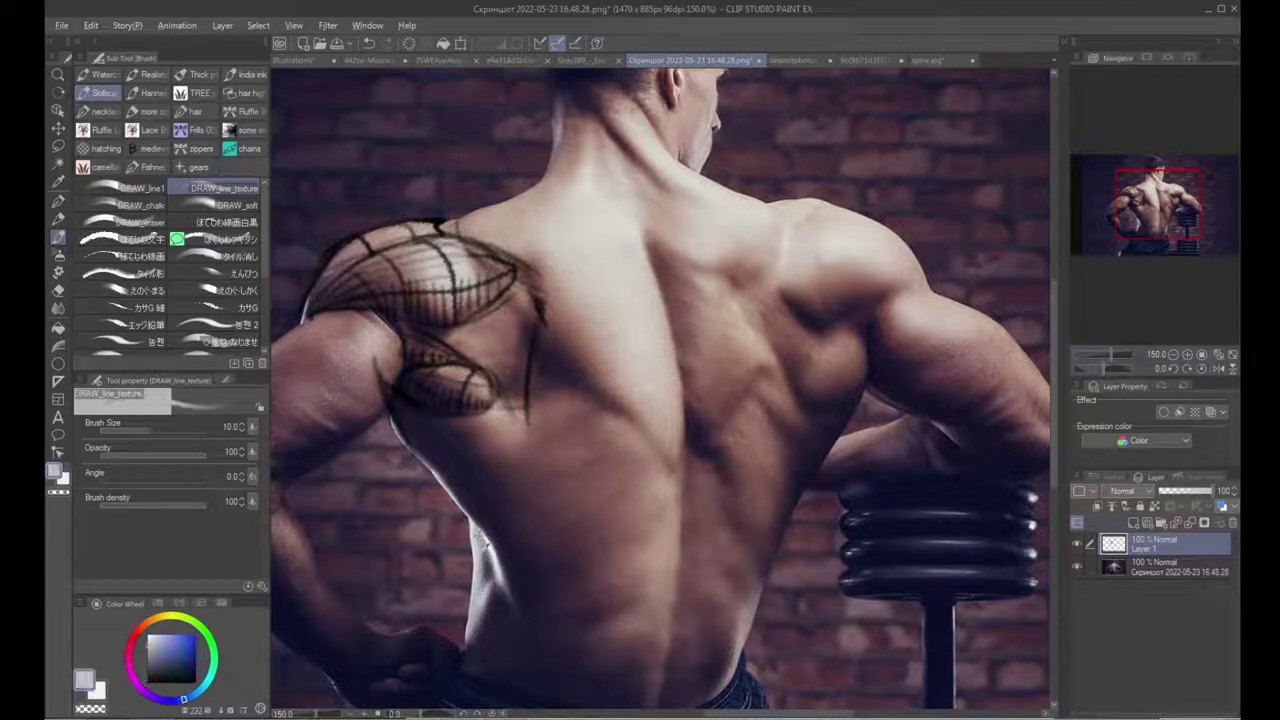
mouse_move(390, 380)
left_mouse_down()
mouse_move(488, 419)
mouse_move(594, 408)
left_mouse_up()
left_click_drag(776, 408, 864, 378)
Step: Retouch the dark edge where the left armpit meets the highlight curve, using dark tones sampled from the image
key("x")
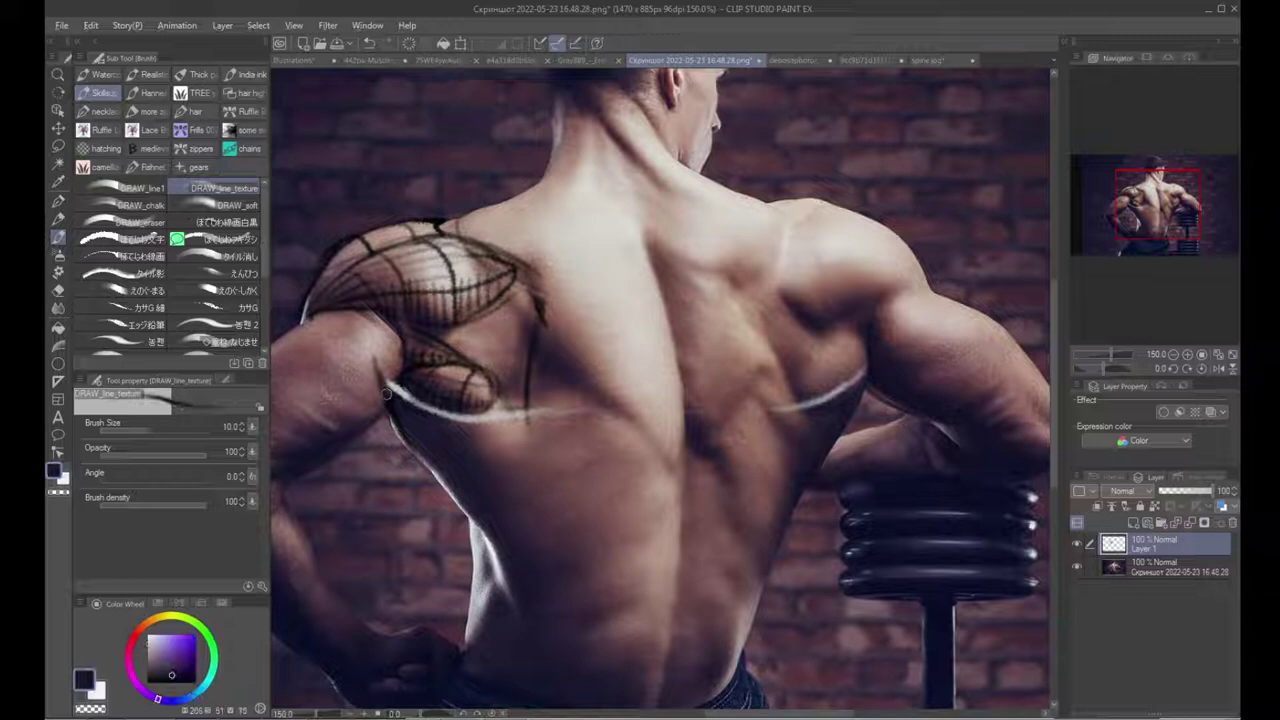
left_click(410, 427, "alt")
left_click(386, 398, "alt")
left_click(384, 401, "alt")
left_click(414, 360, "alt")
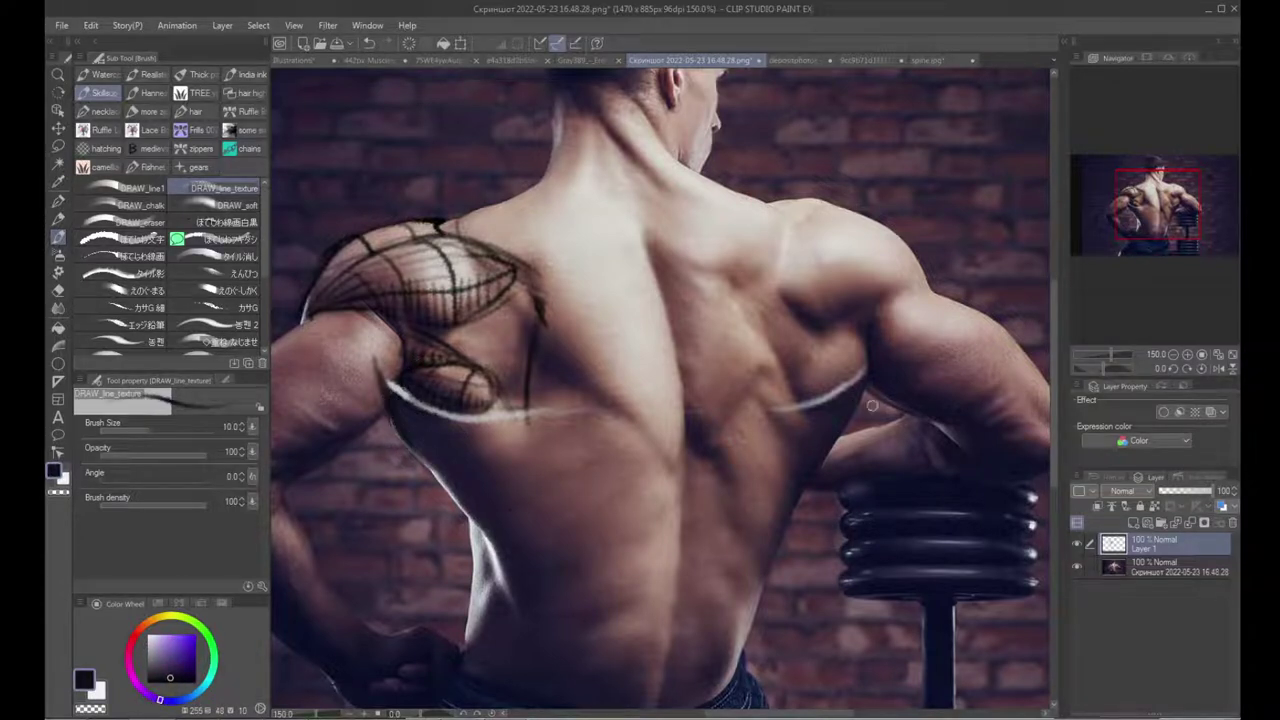
Step: Trace the left latissimus edge from the armpit down to the waist with tones sampled from the photo
left_click_drag(673, 537, 631, 412)
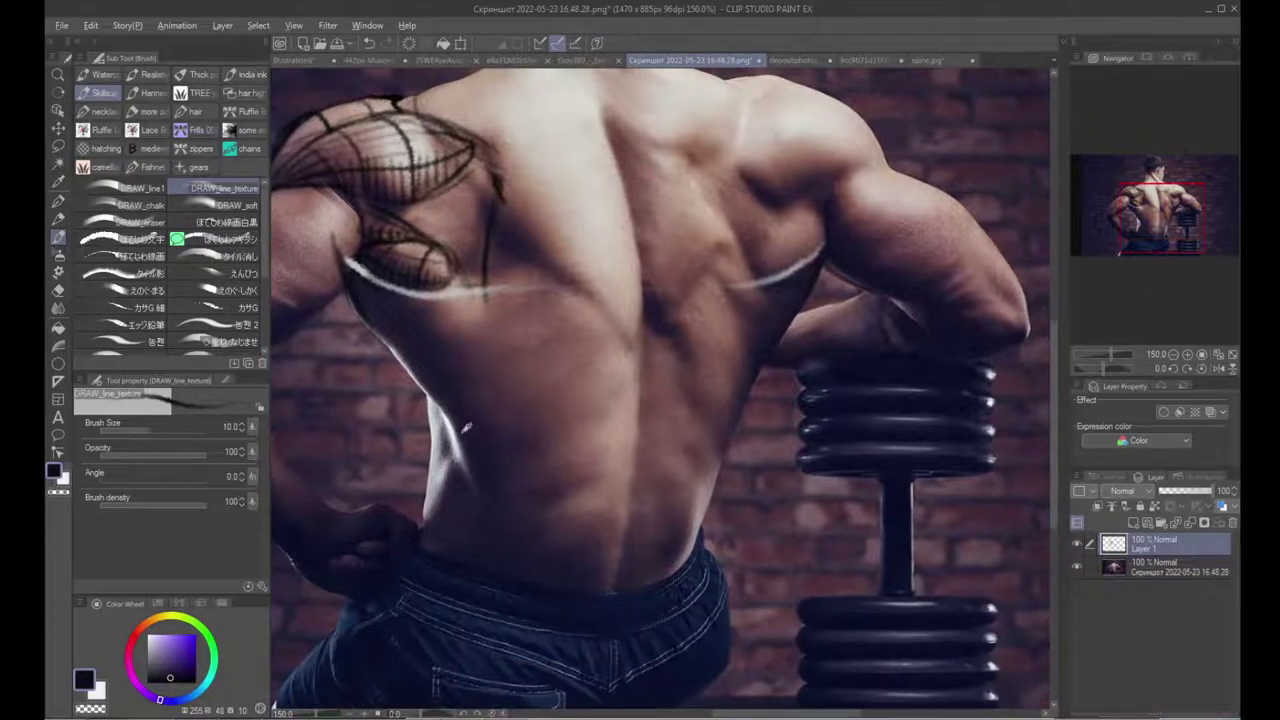
left_click(447, 430, "alt")
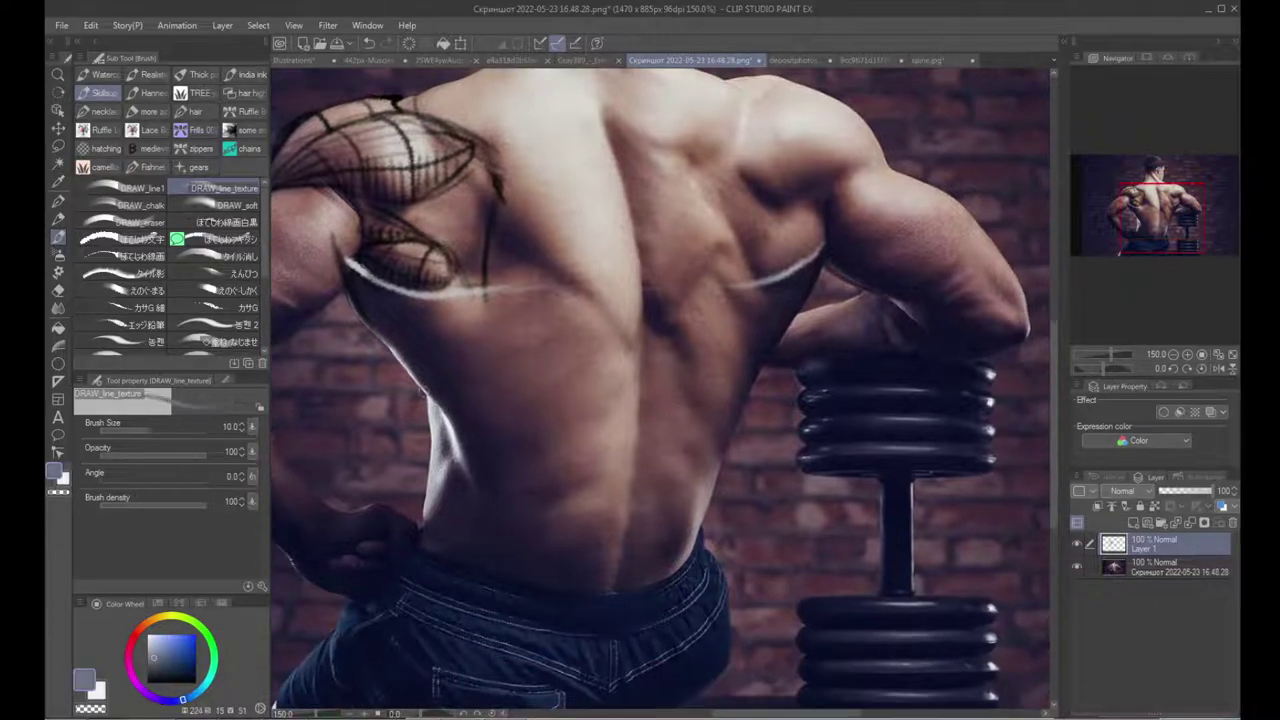
left_click(373, 291, "alt")
left_click(434, 318, "alt")
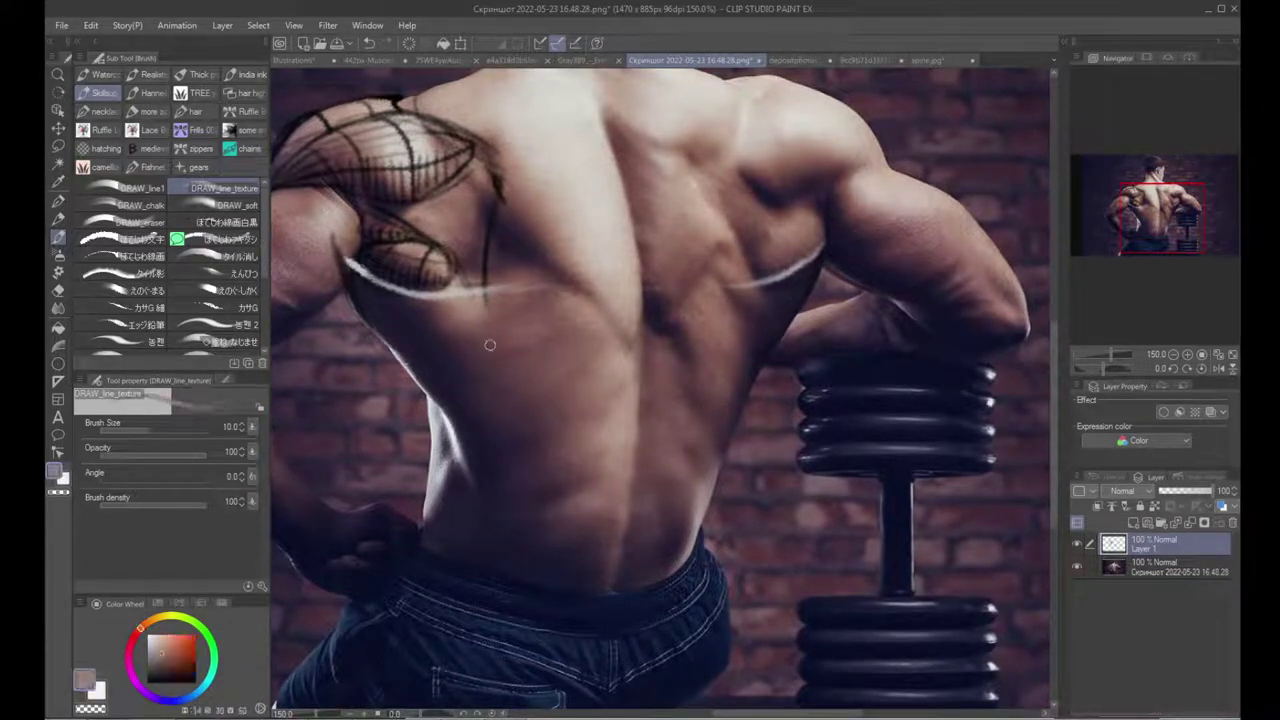
left_click(418, 357, "alt")
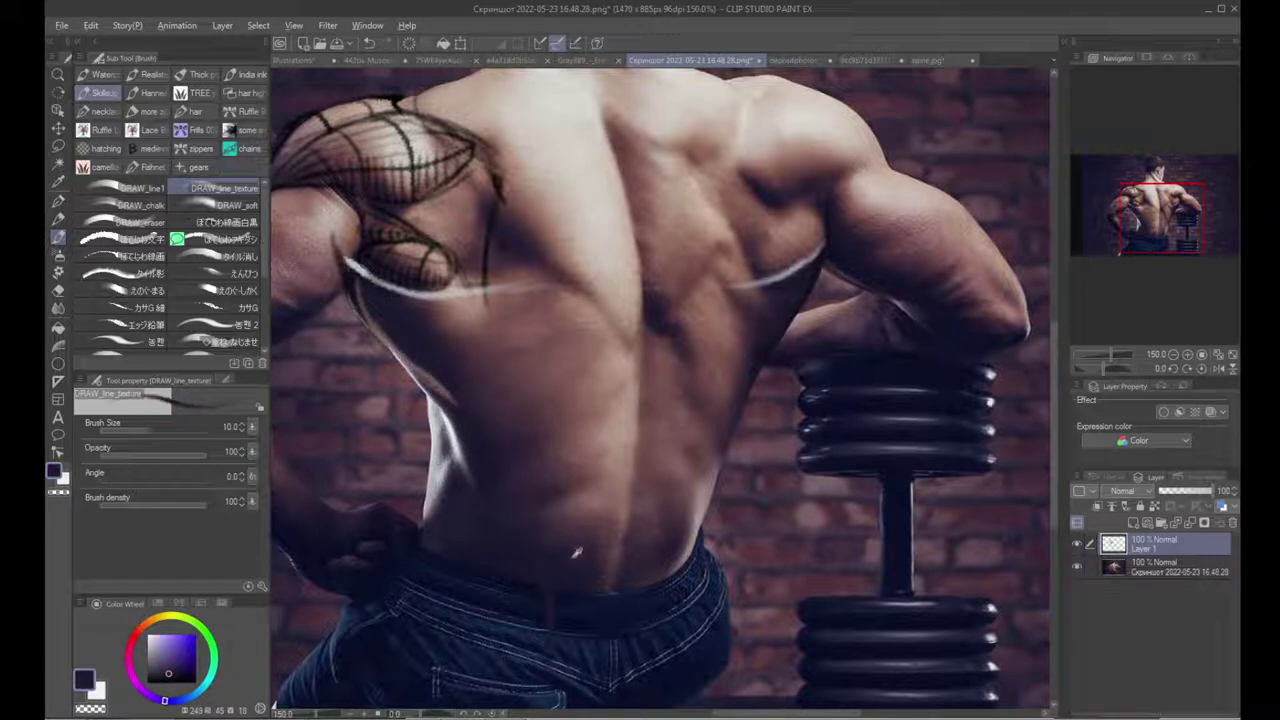
Step: Draw vertical fibre strokes from the lower back over the jeans waistband, using sampled skin and shadow tones
left_click(585, 555, "alt")
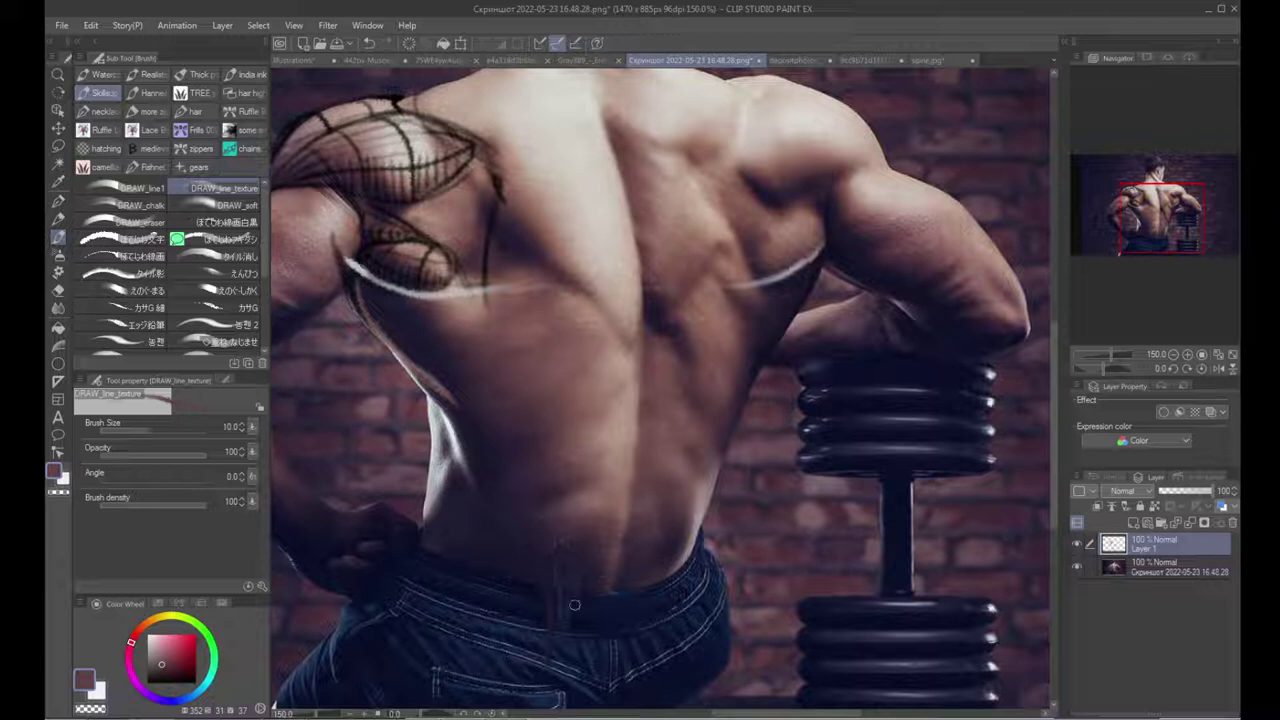
left_click(633, 631, "alt")
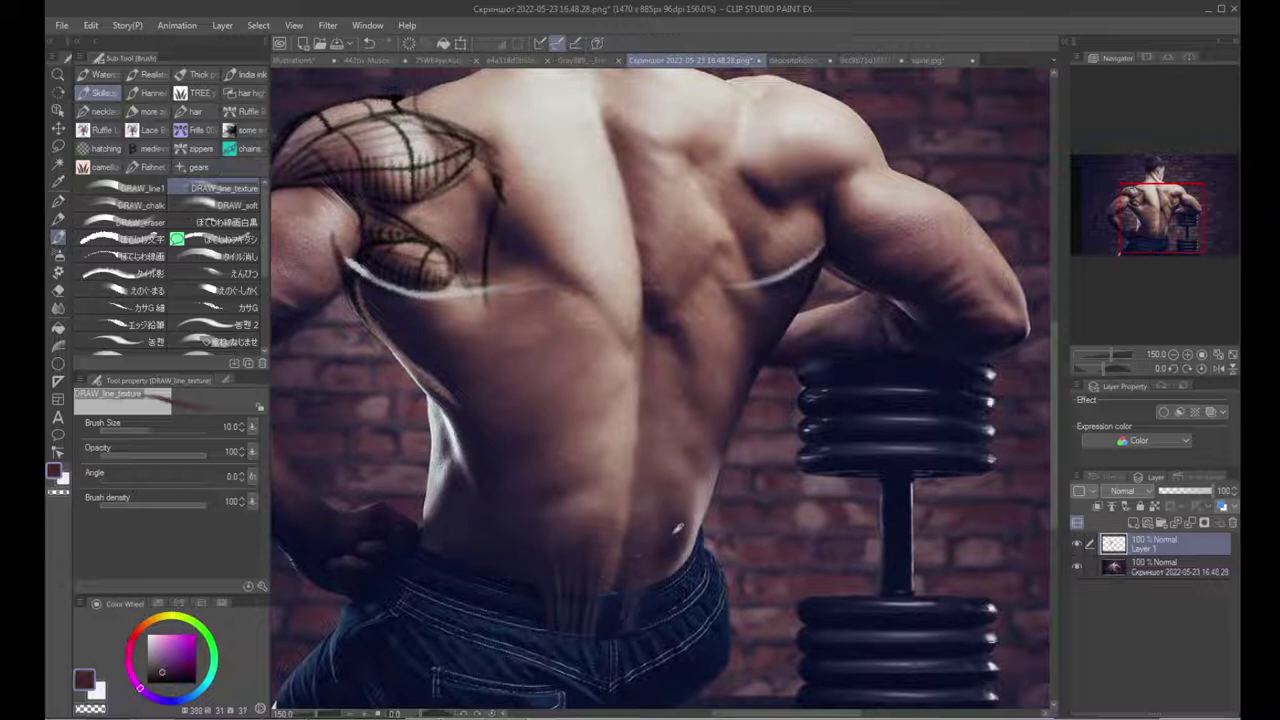
left_click(640, 640, "alt")
Step: Sketch curved cross-contours and vertical guide lines over the two erector muscle columns of the lower back
mouse_move(657, 343)
left_mouse_down()
mouse_move(694, 483)
mouse_move(646, 431)
mouse_move(629, 454)
mouse_move(600, 440)
mouse_move(572, 397)
left_mouse_up()
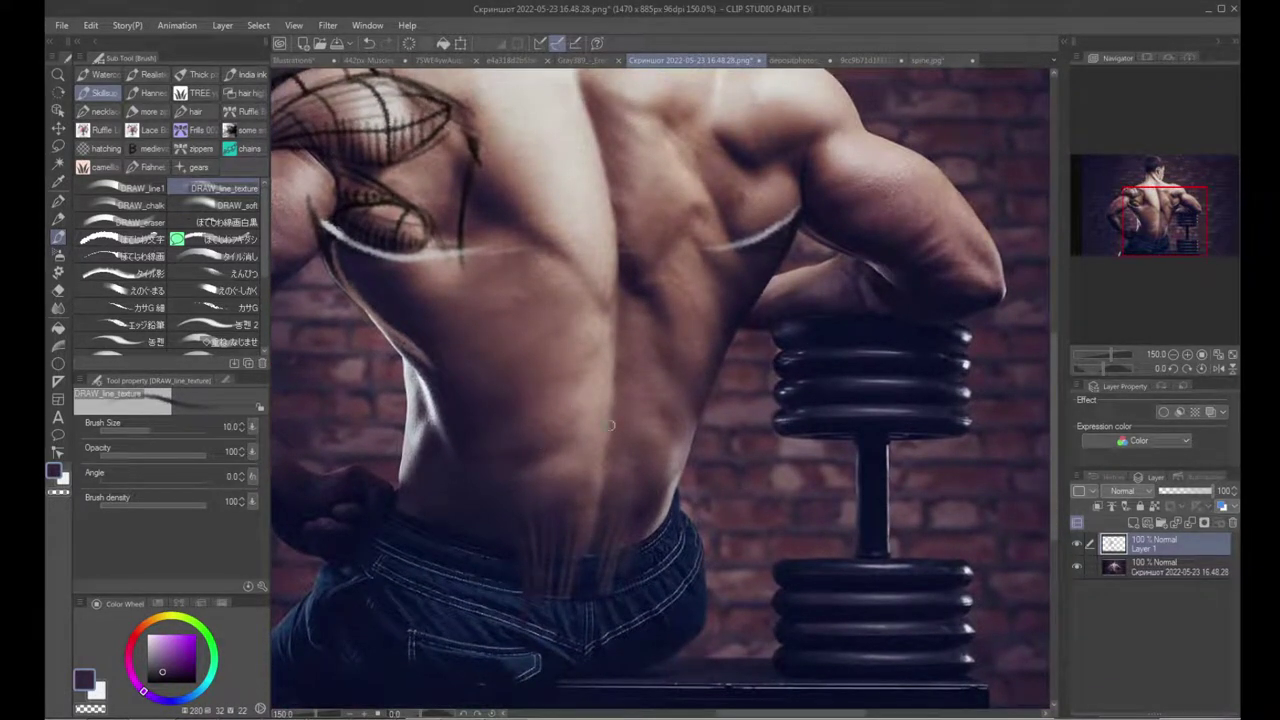
left_click_drag(610, 425, 550, 440)
left_click_drag(624, 425, 672, 442)
mouse_move(679, 381)
left_mouse_down()
mouse_move(656, 525)
mouse_move(667, 486)
left_mouse_up()
mouse_move(571, 450)
left_mouse_down()
mouse_move(539, 488)
mouse_move(507, 476)
left_mouse_up()
left_click_drag(512, 409, 552, 401)
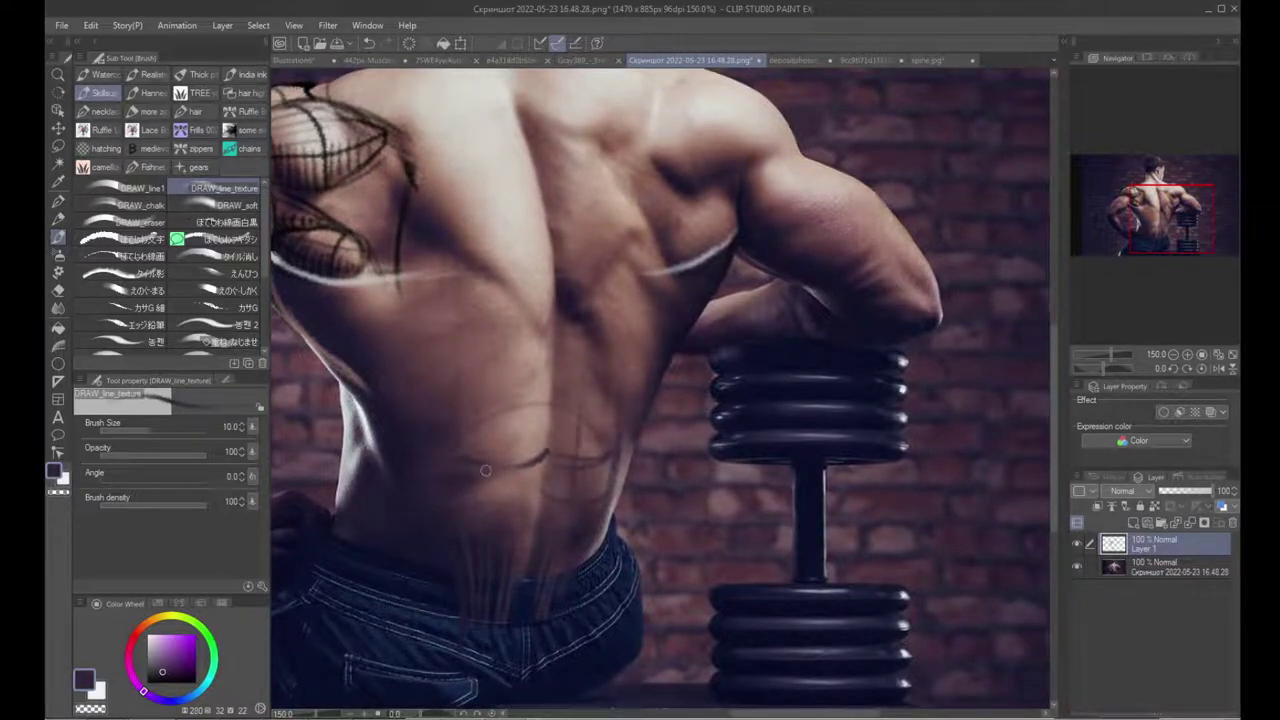
left_click_drag(528, 412, 526, 506)
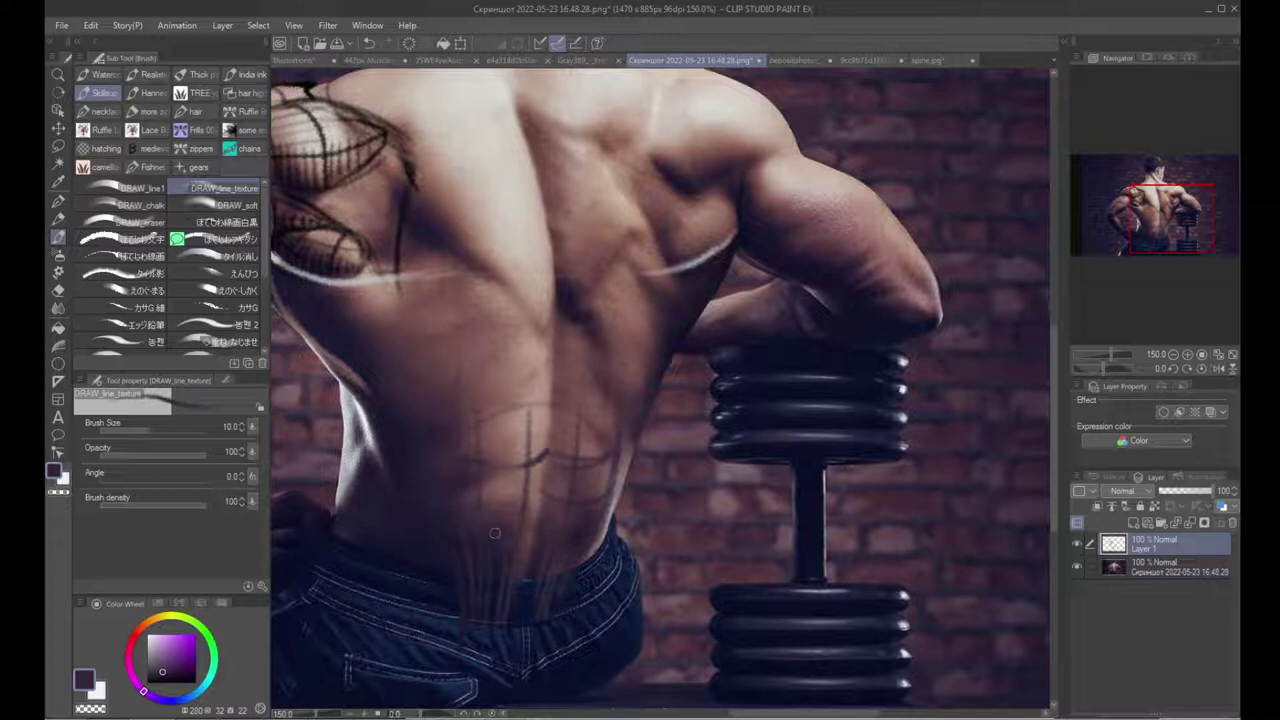
left_click_drag(416, 372, 432, 416)
left_click_drag(619, 404, 576, 474)
left_click_drag(582, 443, 606, 465)
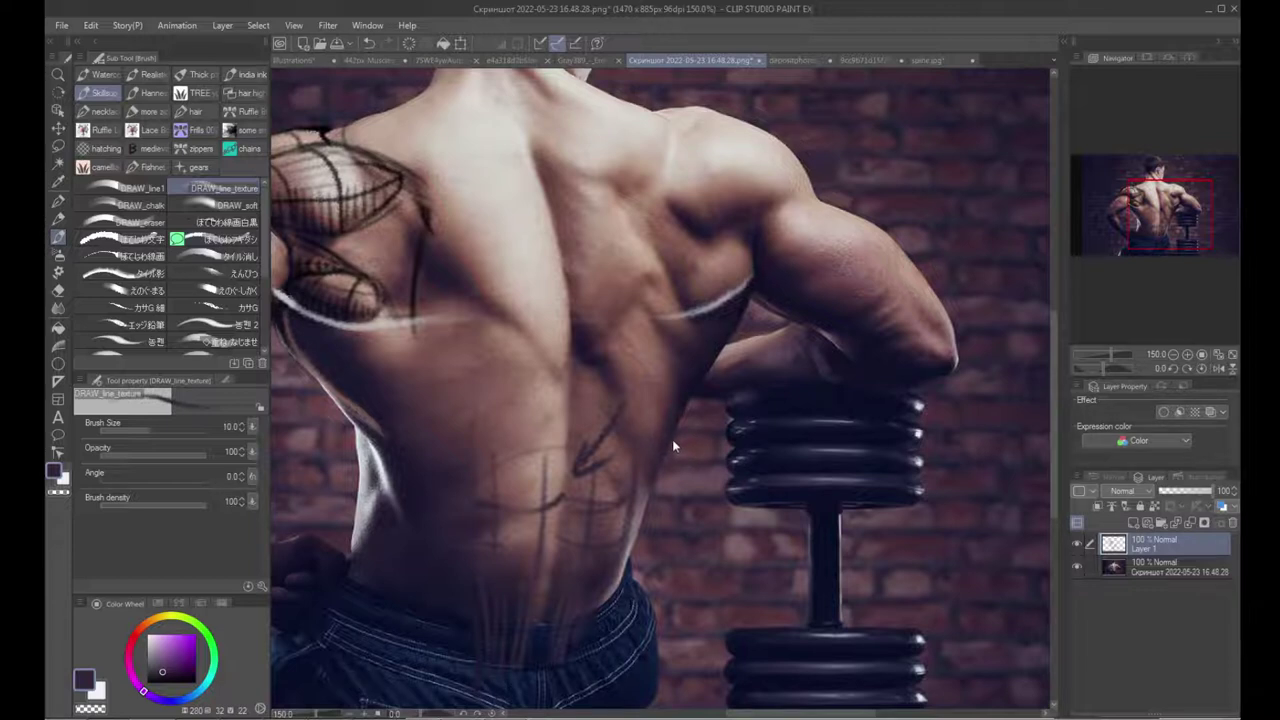
key("ctrl+z")
key("ctrl+z")
Step: Sample black from the shoulder sketch and try a line down the inner edge of the left shoulder blade
mouse_move(575, 434)
left_mouse_down()
mouse_move(597, 406)
mouse_move(583, 438)
mouse_move(543, 429)
mouse_move(571, 509)
mouse_move(606, 491)
mouse_move(593, 536)
mouse_move(604, 561)
left_mouse_up()
left_click(407, 296, "alt")
left_click_drag(540, 423, 488, 432)
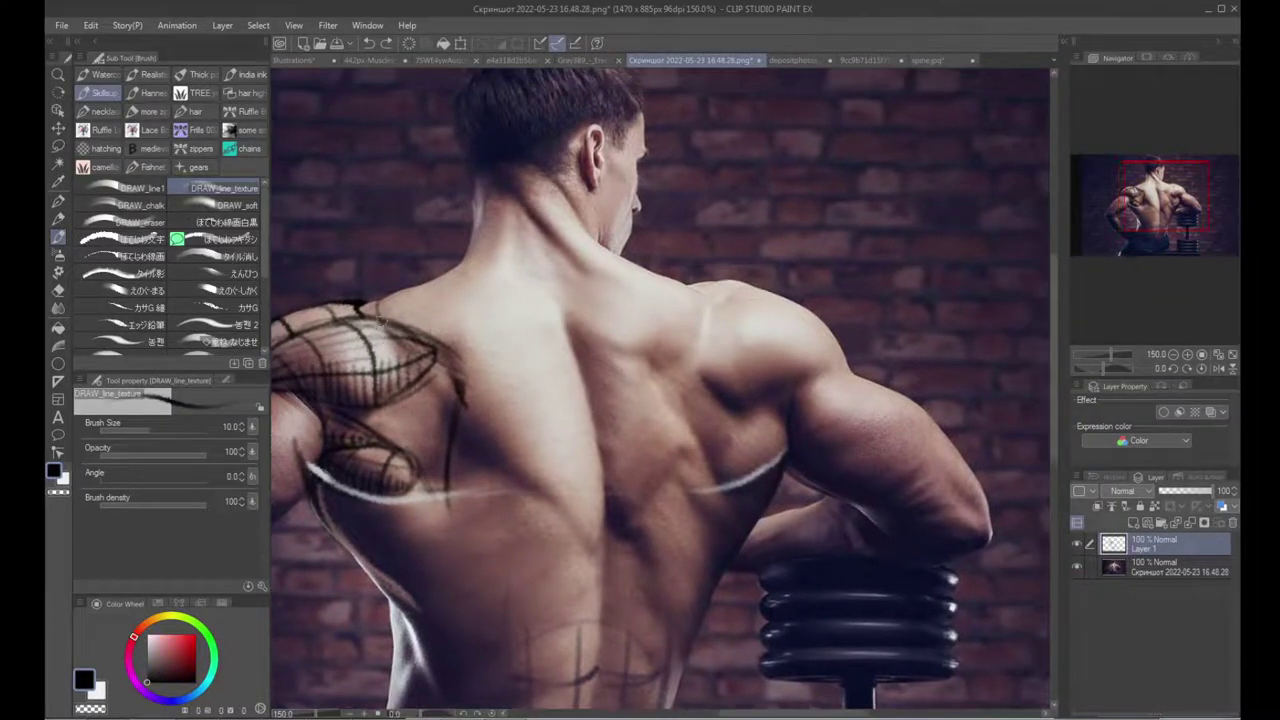
left_click_drag(459, 344, 469, 420)
left_click_drag(464, 382, 484, 449)
key("ctrl+z")
key("ctrl+z")
Step: Switch to the Muscles of Back chart and mark the rhomboids' upper and lower edges beside the spine in black
left_click(800, 60)
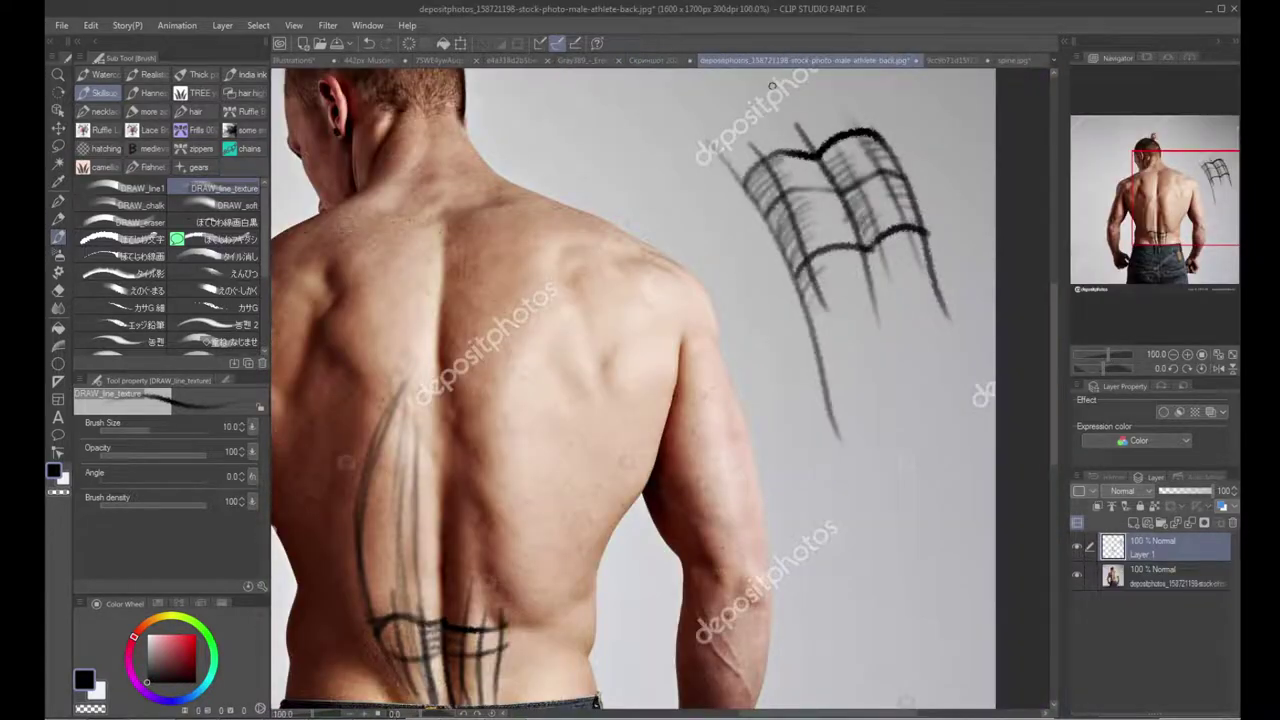
left_click(940, 60)
scroll(585, 380, "down", 1)
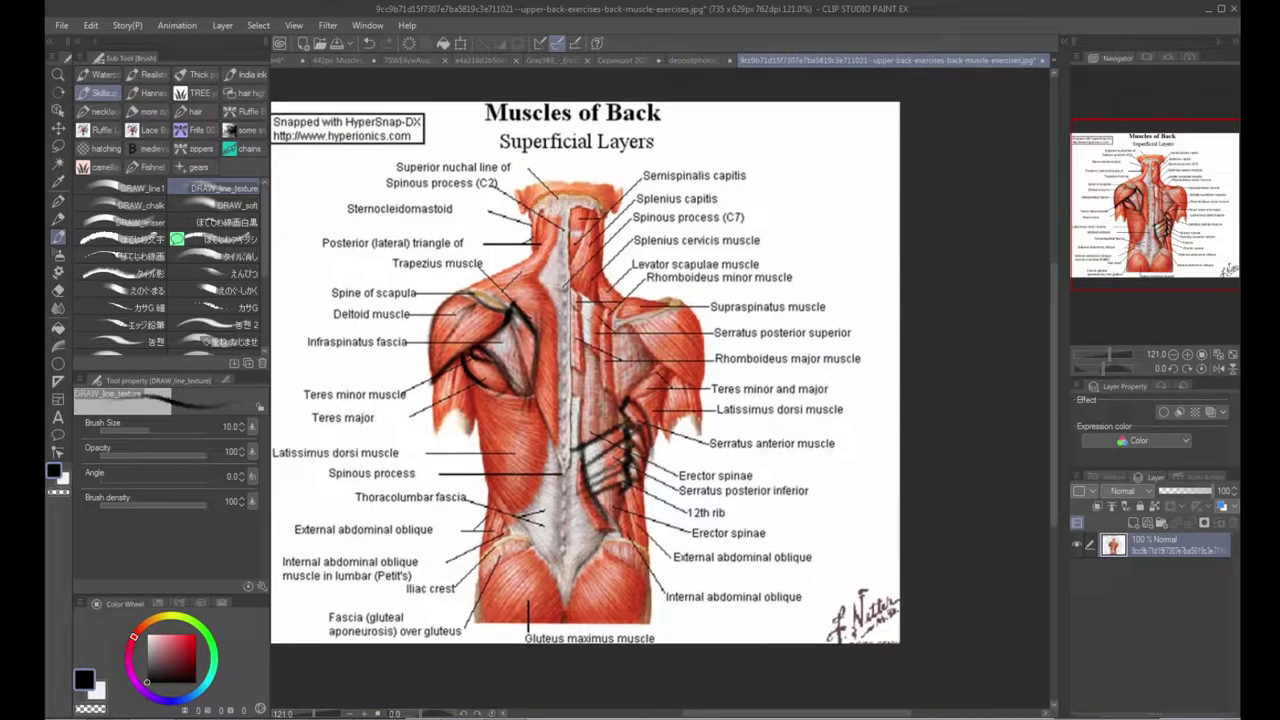
mouse_move(572, 290)
left_mouse_down()
mouse_move(606, 308)
mouse_move(581, 346)
mouse_move(602, 368)
left_mouse_up()
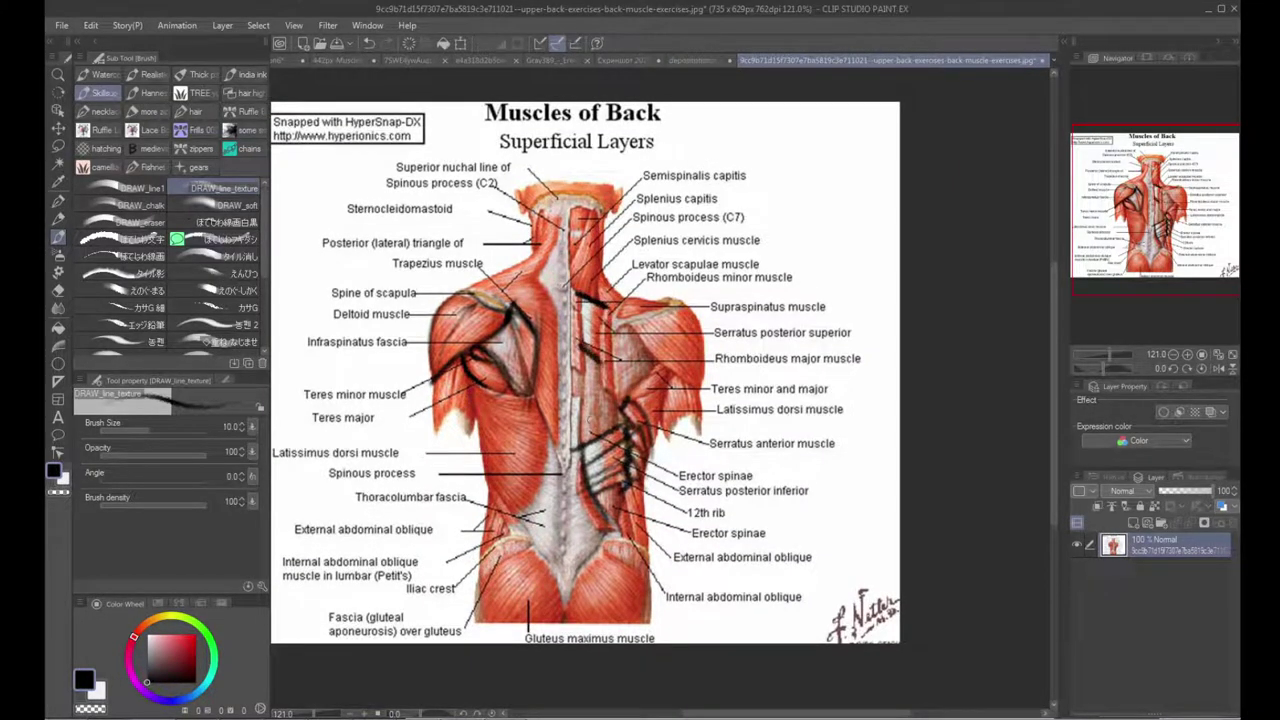
left_click_drag(588, 416, 558, 421)
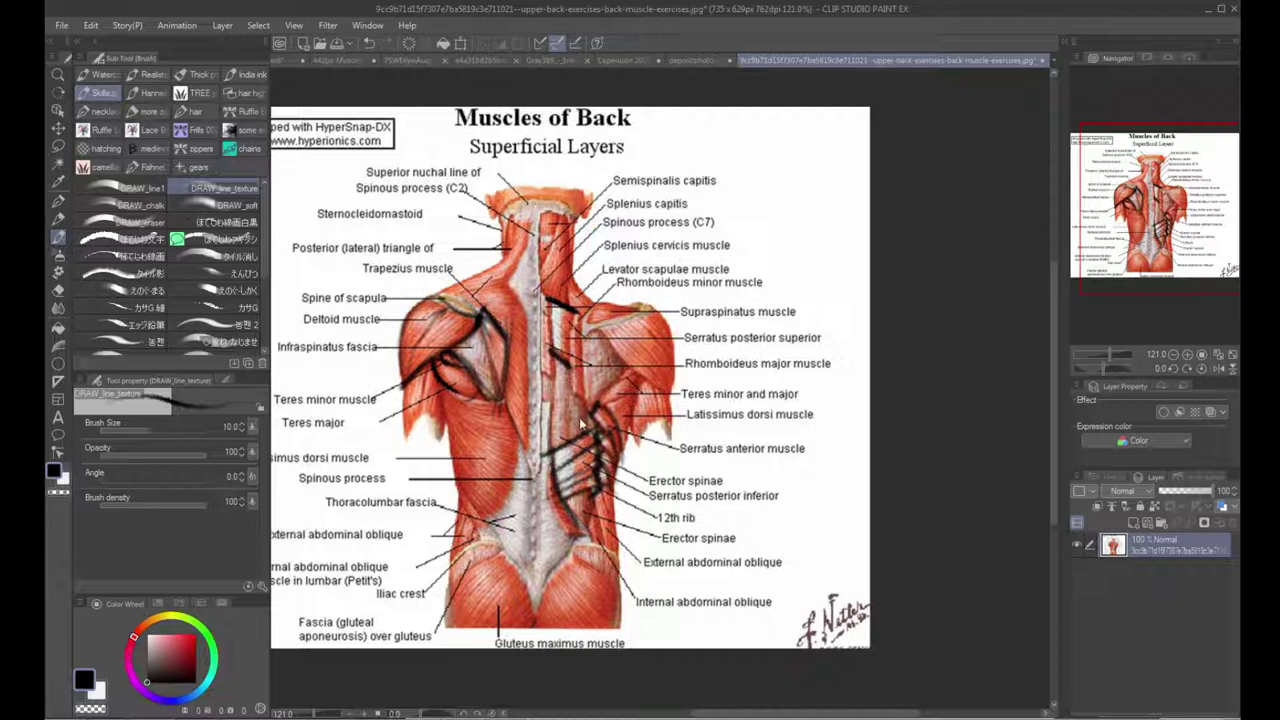
mouse_move(548, 313)
left_mouse_down()
mouse_move(574, 338)
mouse_move(558, 352)
mouse_move(574, 338)
mouse_move(570, 364)
left_mouse_up()
mouse_move(553, 315)
left_mouse_down()
mouse_move(508, 327)
mouse_move(550, 346)
mouse_move(516, 336)
mouse_move(566, 314)
mouse_move(582, 328)
mouse_move(510, 322)
left_mouse_up()
key("ctrl+z")
key("ctrl+z")
key("ctrl+z")
key("ctrl+z")
key("ctrl+z")
key("ctrl+z")
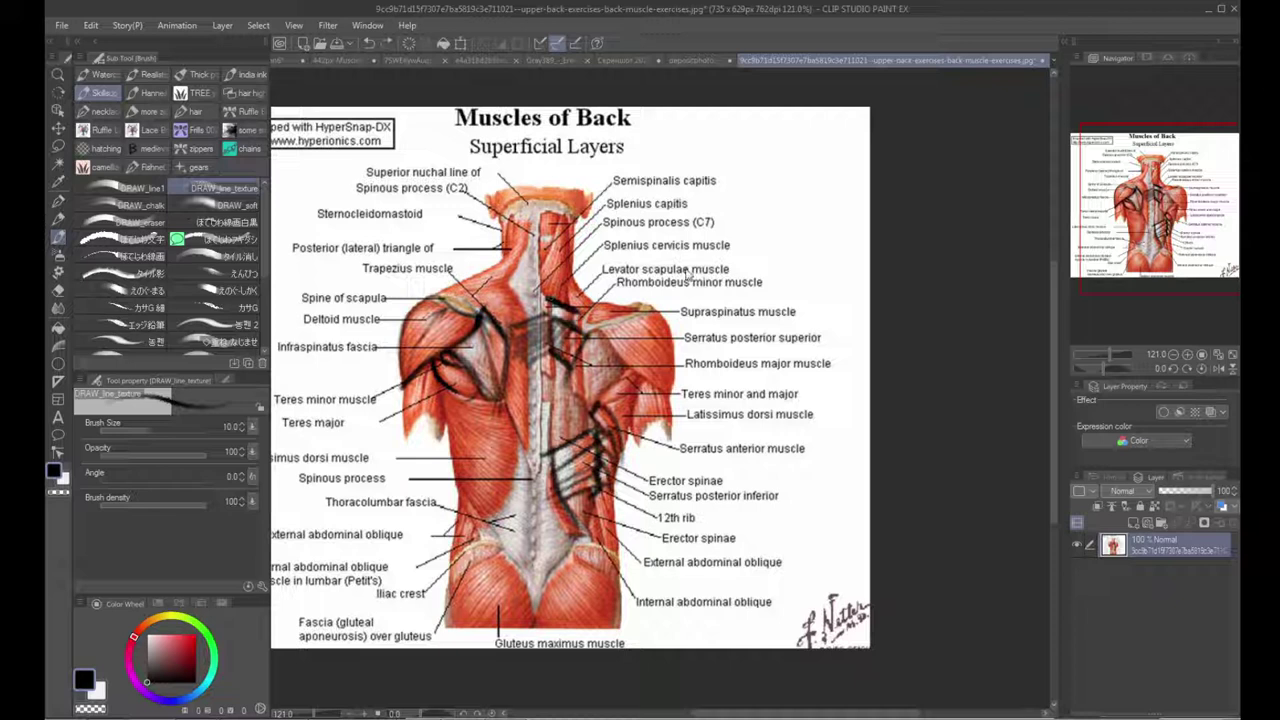
key("ctrl+z")
key("ctrl+z")
key("ctrl+z")
key("ctrl+z")
key("ctrl+z")
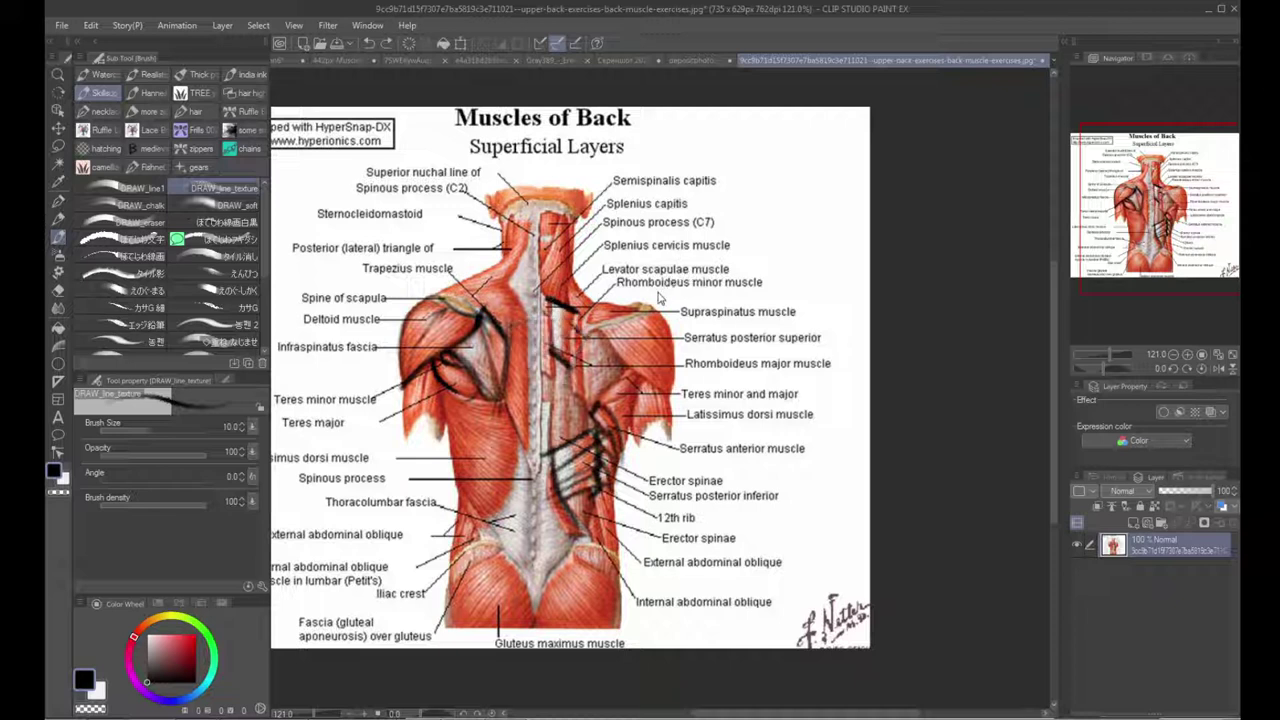
left_click_drag(484, 311, 514, 361)
mouse_move(541, 299)
left_mouse_down()
mouse_move(508, 358)
mouse_move(522, 364)
left_mouse_up()
key("ctrl+z")
key("ctrl+z")
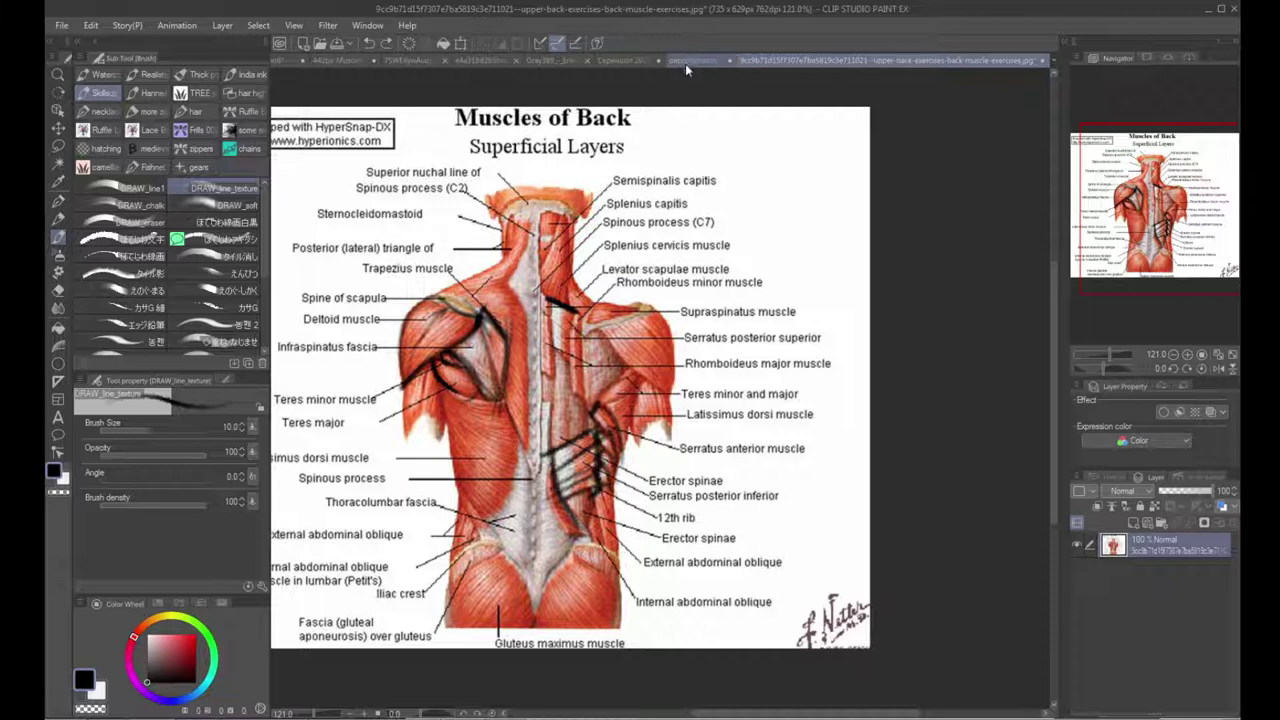
Step: Return to the brick-wall back photo and draw the left trapezius's lower edge from the shoulder blade down to the spine
left_click_drag(655, 325, 700, 374)
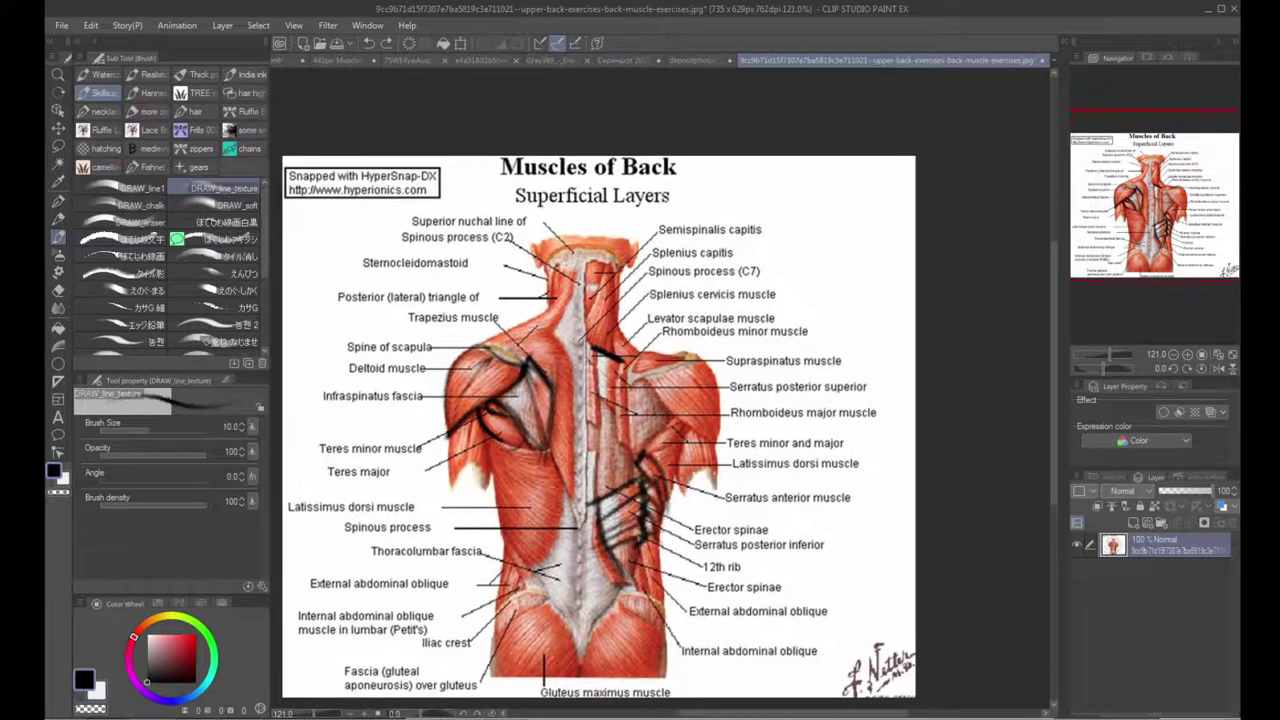
left_click(686, 61)
left_click(634, 64)
left_click_drag(557, 290, 642, 314)
mouse_move(525, 316)
left_mouse_down()
mouse_move(552, 404)
mouse_move(669, 508)
left_mouse_up()
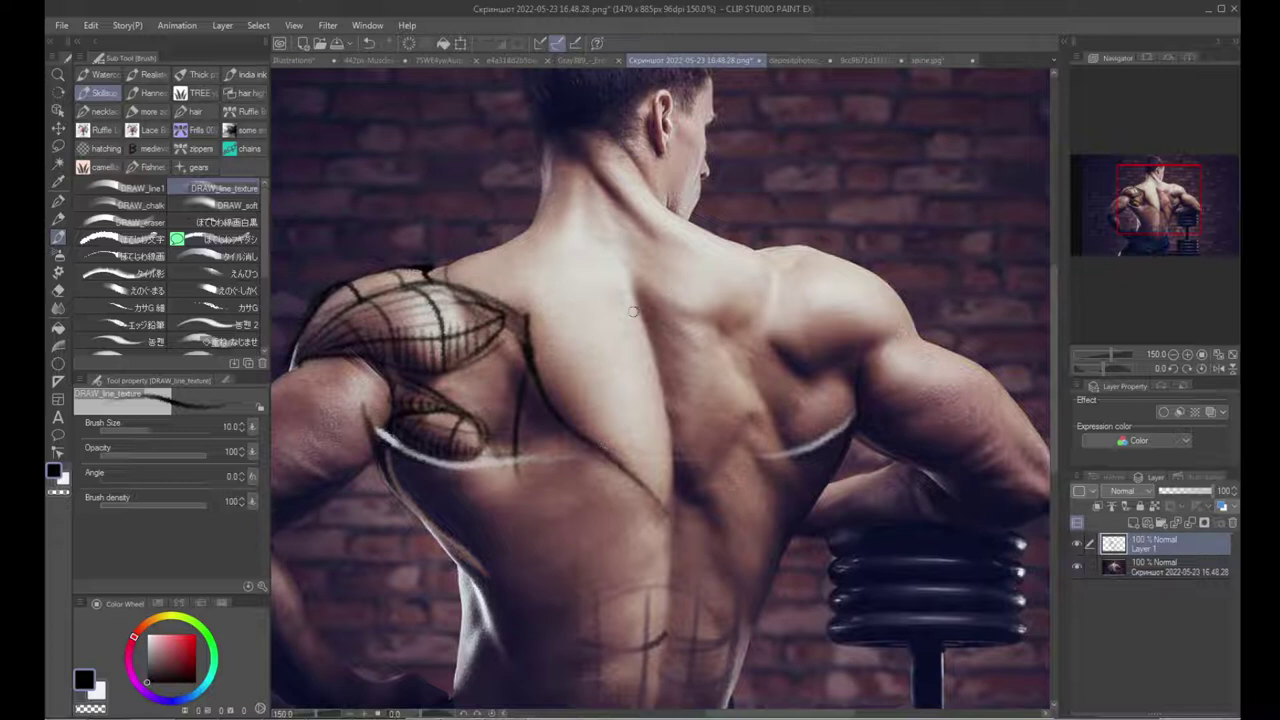
Step: Draw curved lines across the left trapezius that divide it into upper, middle and lower parts
mouse_move(549, 392)
left_mouse_down()
mouse_move(570, 368)
mouse_move(676, 372)
left_mouse_up()
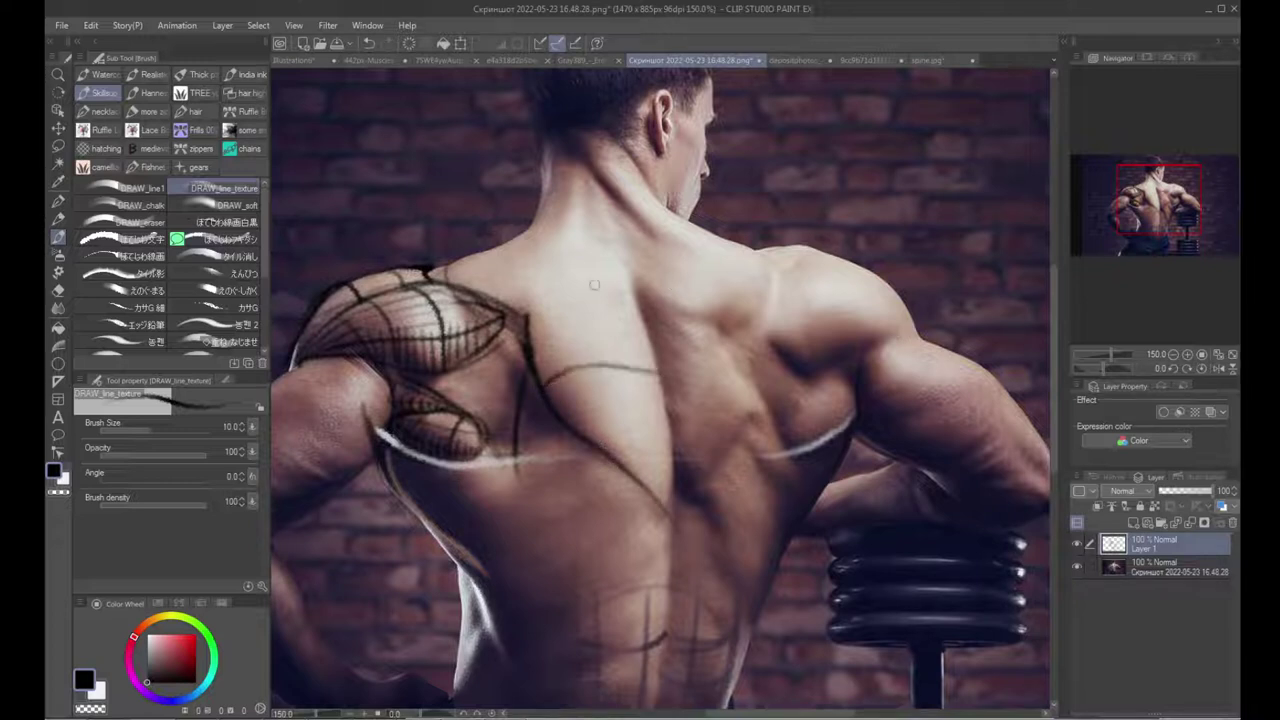
left_click_drag(522, 312, 624, 302)
mouse_move(506, 273)
left_mouse_down()
mouse_move(474, 288)
mouse_move(600, 244)
left_mouse_up()
Step: Outline the upper trapezius on both sides of the neck, from the base of the skull out to the shoulders
mouse_move(444, 280)
left_mouse_down()
mouse_move(520, 240)
mouse_move(555, 179)
left_mouse_up()
mouse_move(539, 217)
left_mouse_down()
mouse_move(579, 158)
mouse_move(580, 219)
left_mouse_up()
mouse_move(591, 173)
left_mouse_down()
mouse_move(602, 237)
mouse_move(765, 277)
mouse_move(752, 305)
left_mouse_up()
left_click_drag(513, 314, 622, 309)
left_click_drag(605, 182, 659, 241)
left_click_drag(649, 188, 676, 219)
left_click_drag(655, 195, 764, 280)
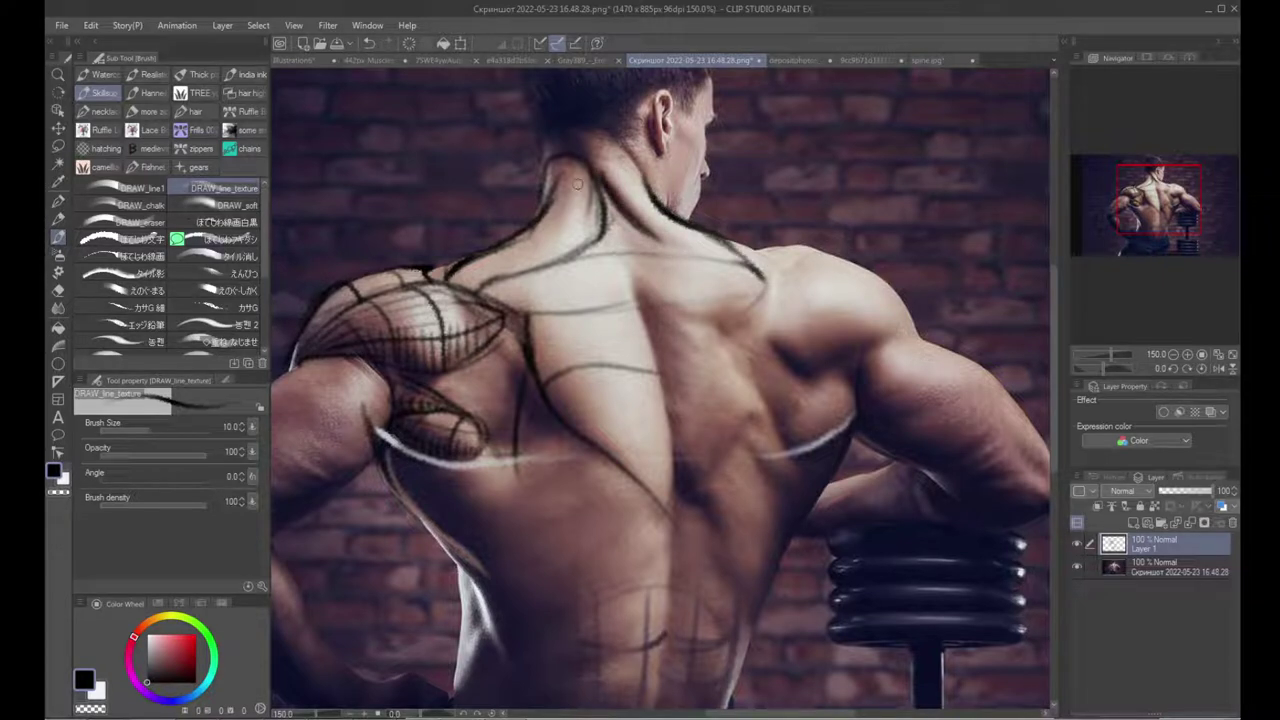
Step: Fill the left upper trapezius with lengthwise contours and short cross-hatching, undoing the last unwanted strokes
mouse_move(511, 241)
left_mouse_down()
mouse_move(545, 232)
mouse_move(575, 255)
left_mouse_up()
mouse_move(459, 284)
left_mouse_down()
mouse_move(585, 195)
mouse_move(590, 225)
mouse_move(470, 291)
left_mouse_up()
mouse_move(520, 257)
left_mouse_down()
mouse_move(523, 272)
mouse_move(551, 261)
left_mouse_up()
mouse_move(556, 244)
left_mouse_down()
mouse_move(562, 258)
mouse_move(562, 242)
left_mouse_up()
left_click_drag(566, 258, 592, 230)
mouse_move(592, 248)
left_mouse_down()
mouse_move(604, 224)
mouse_move(596, 292)
mouse_move(606, 286)
left_mouse_up()
key("ctrl+z")
key("ctrl+z")
Step: Hatch the right upper trapezius with short cross-contours from the neck to the shoulder
mouse_move(648, 212)
left_mouse_down()
mouse_move(660, 238)
mouse_move(712, 252)
mouse_move(677, 249)
left_mouse_up()
left_click_drag(684, 235, 697, 255)
mouse_move(704, 239)
left_mouse_down()
mouse_move(708, 258)
mouse_move(662, 244)
left_mouse_up()
left_click_drag(700, 240, 720, 259)
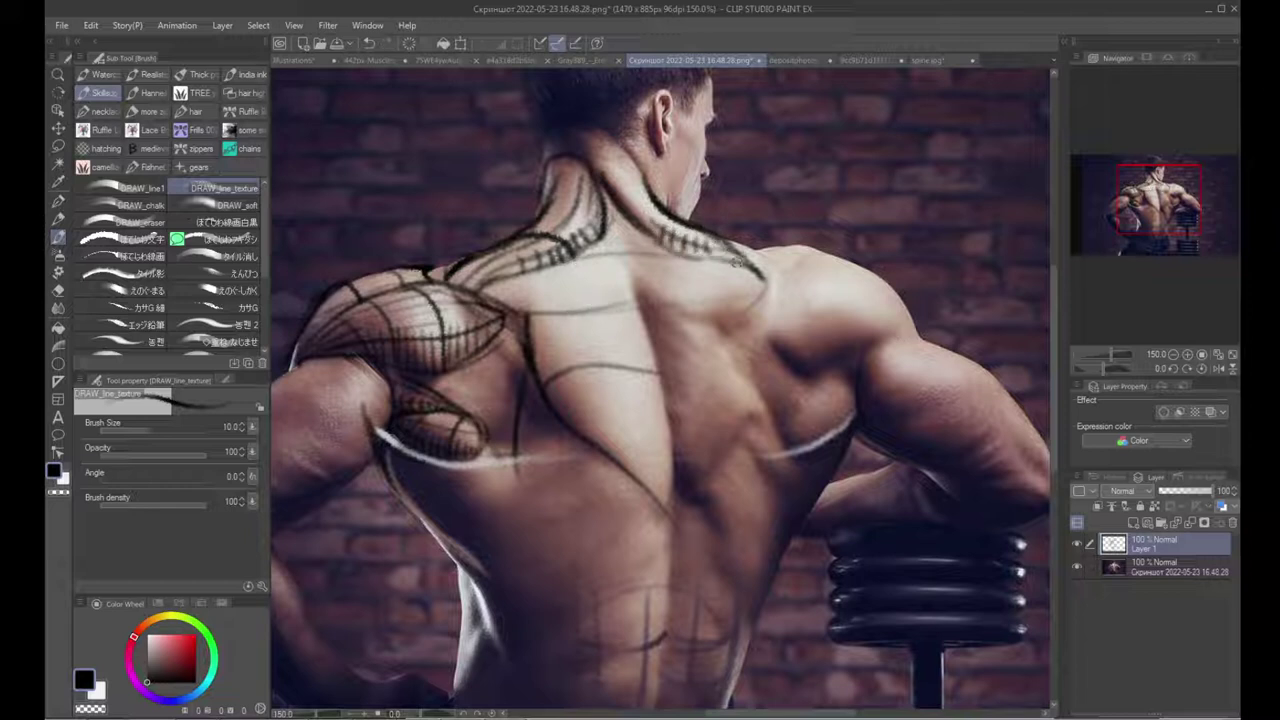
mouse_move(622, 200)
left_mouse_down()
mouse_move(634, 188)
mouse_move(648, 202)
left_mouse_up()
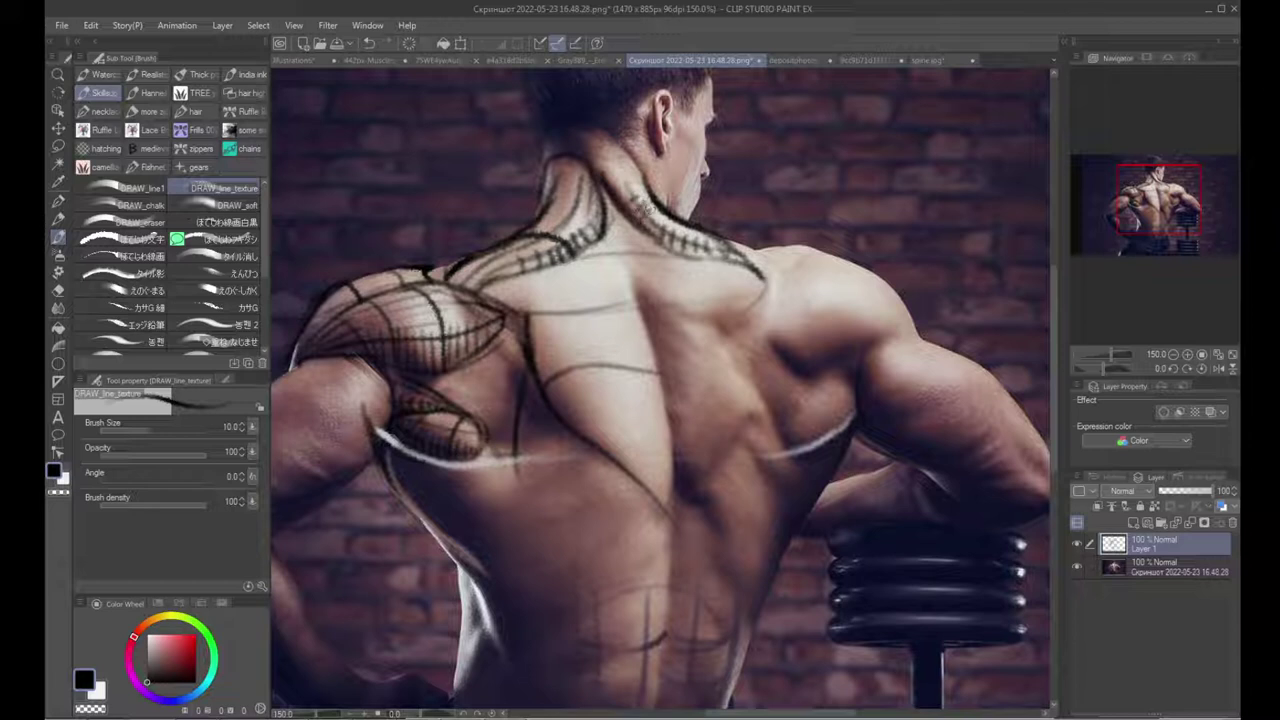
Step: Draw a small diamond with flanking curves at the base of the neck and hatch the left trapezius's outer lower edge
mouse_move(636, 255)
left_mouse_down()
mouse_move(620, 244)
mouse_move(614, 262)
mouse_move(630, 278)
left_mouse_up()
mouse_move(500, 288)
left_mouse_down()
mouse_move(536, 271)
mouse_move(604, 272)
mouse_move(637, 297)
mouse_move(692, 254)
left_mouse_up()
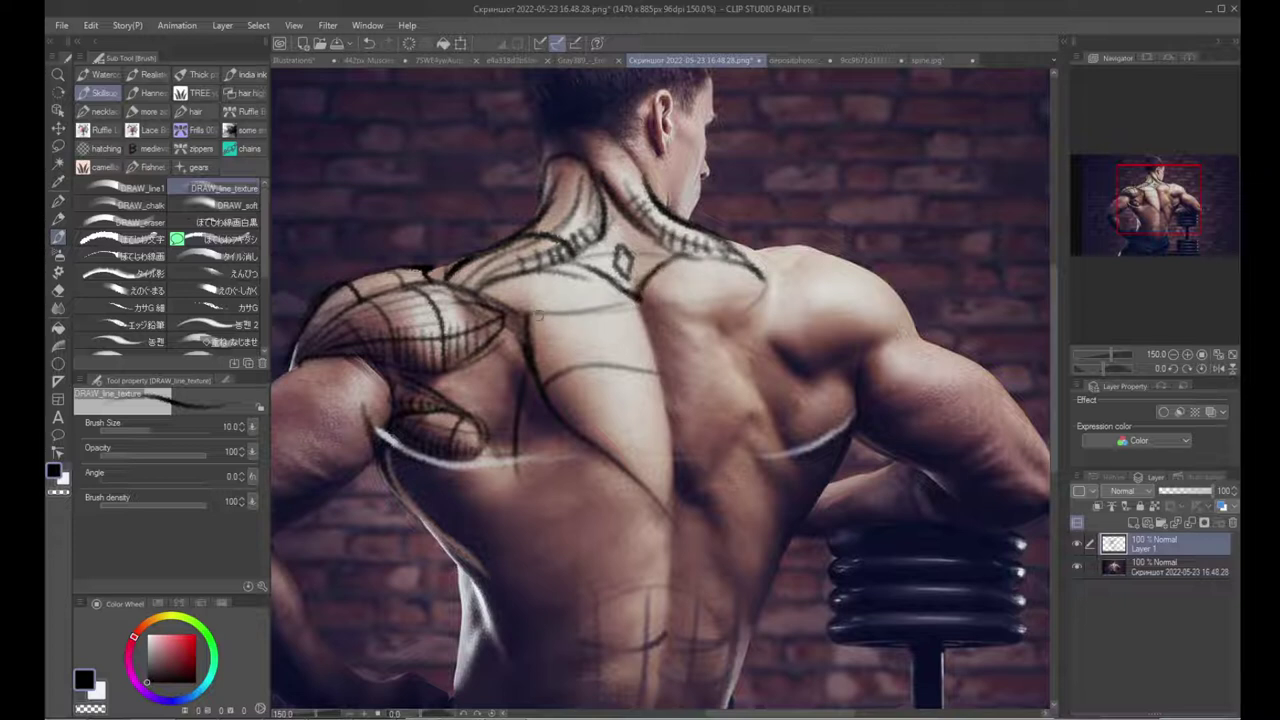
mouse_move(586, 390)
left_mouse_down()
mouse_move(650, 465)
mouse_move(645, 487)
mouse_move(674, 532)
left_mouse_up()
left_click_drag(570, 413, 668, 390)
mouse_move(551, 393)
left_mouse_down()
mouse_move(591, 384)
mouse_move(607, 407)
mouse_move(578, 433)
mouse_move(623, 450)
left_mouse_up()
mouse_move(536, 379)
left_mouse_down()
mouse_move(575, 359)
mouse_move(535, 351)
mouse_move(531, 340)
mouse_move(560, 320)
left_mouse_up()
Step: Draw a horizontal cross-contour and vertical form lines over the right middle and lower trapezius
mouse_move(652, 294)
left_mouse_down()
mouse_move(677, 339)
mouse_move(667, 309)
mouse_move(692, 462)
left_mouse_up()
left_click_drag(662, 378, 702, 367)
left_click_drag(622, 312, 656, 458)
mouse_move(631, 363)
left_mouse_down()
mouse_move(661, 379)
mouse_move(740, 362)
left_mouse_up()
left_click_drag(668, 338, 692, 430)
left_click_drag(688, 370, 686, 443)
mouse_move(690, 380)
left_mouse_down()
mouse_move(669, 408)
mouse_move(690, 381)
left_mouse_up()
key("ctrl+z")
Step: Draw the right trapezius's outer edge from the shoulder past the shoulder blade and down to the spine
left_click_drag(736, 346, 725, 443)
mouse_move(700, 368)
left_mouse_down()
mouse_move(742, 365)
mouse_move(762, 394)
mouse_move(668, 520)
left_mouse_up()
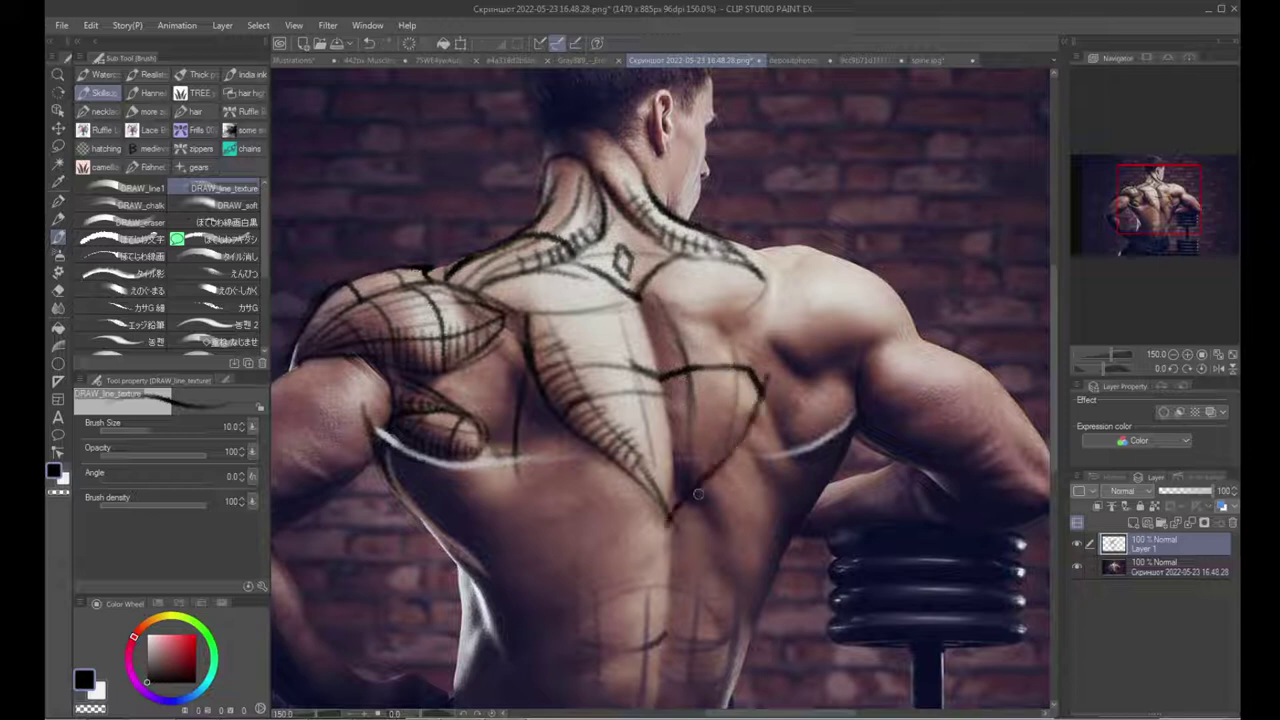
mouse_move(752, 406)
left_mouse_down()
mouse_move(731, 330)
mouse_move(765, 268)
left_mouse_up()
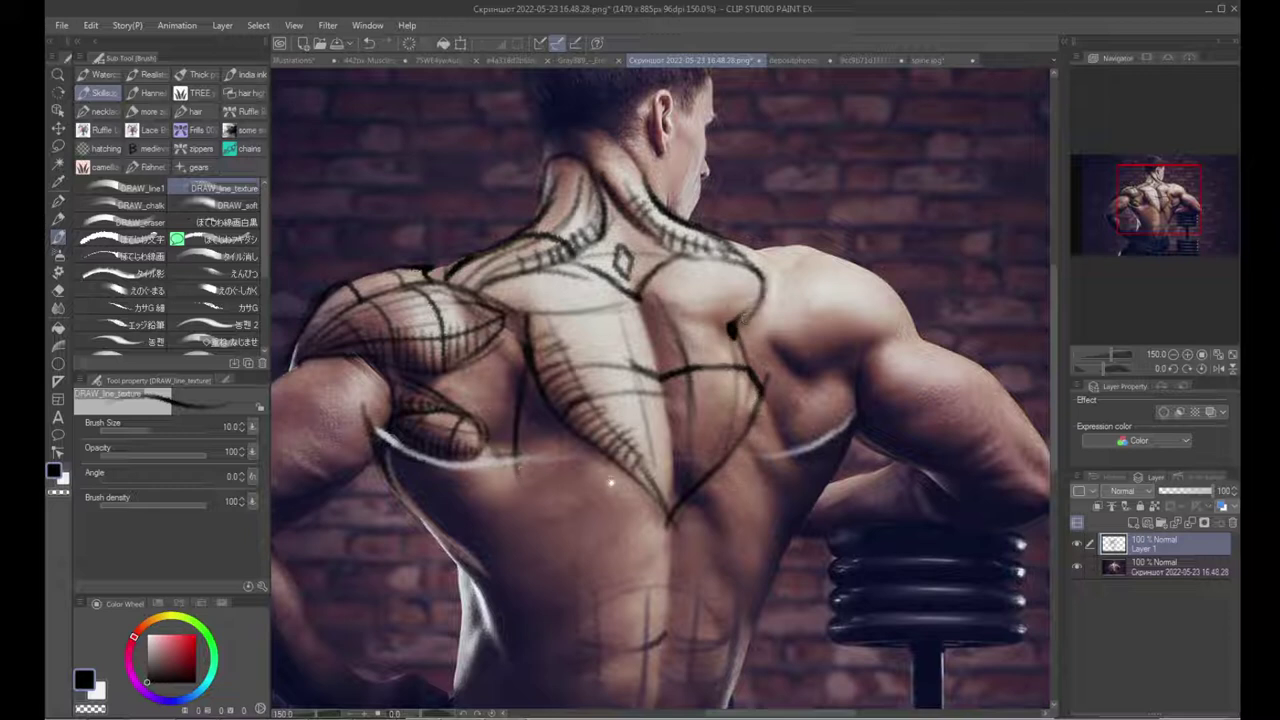
Step: Sketch vertical contours of the erector columns below the trapezius on both sides and cross-hatch the left one
left_click_drag(600, 485, 499, 507)
mouse_move(640, 366)
left_mouse_down()
mouse_move(687, 454)
mouse_move(686, 380)
mouse_move(718, 406)
left_mouse_up()
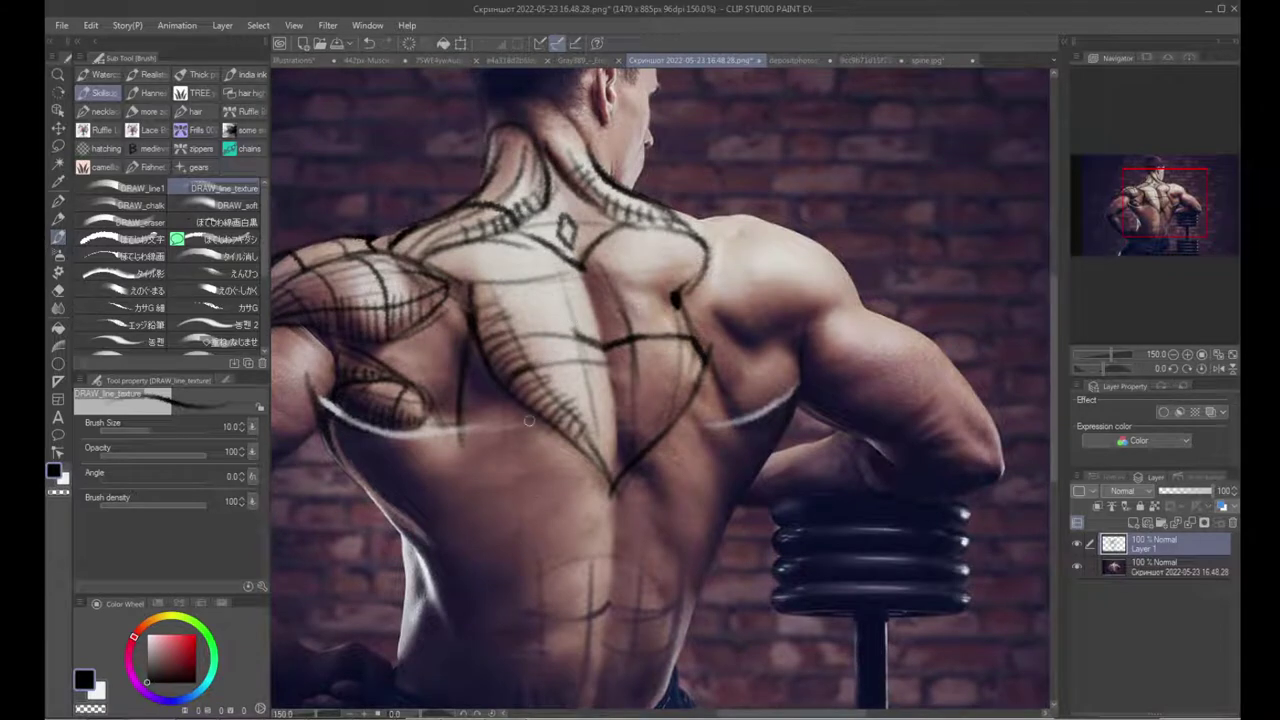
left_click_drag(510, 438, 498, 536)
left_click_drag(508, 476, 497, 576)
left_click_drag(549, 450, 546, 522)
left_click_drag(500, 449, 562, 455)
mouse_move(494, 494)
left_mouse_down()
mouse_move(552, 512)
mouse_move(546, 540)
left_mouse_up()
mouse_move(629, 523)
left_mouse_down()
mouse_move(573, 506)
mouse_move(616, 459)
left_mouse_up()
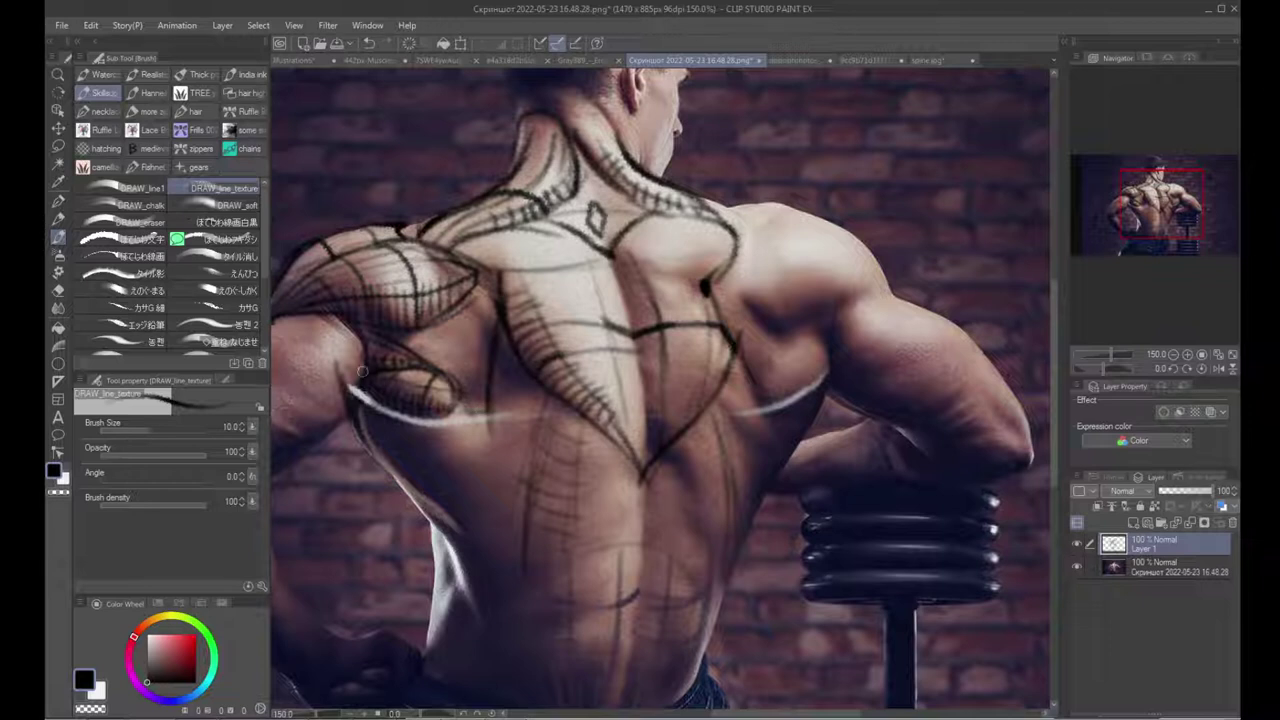
Step: Draw and hatch a diagonal edge along the left latissimus, from below the shoulder blade toward the waist
mouse_move(435, 383)
left_mouse_down()
mouse_move(543, 386)
mouse_move(549, 403)
left_mouse_up()
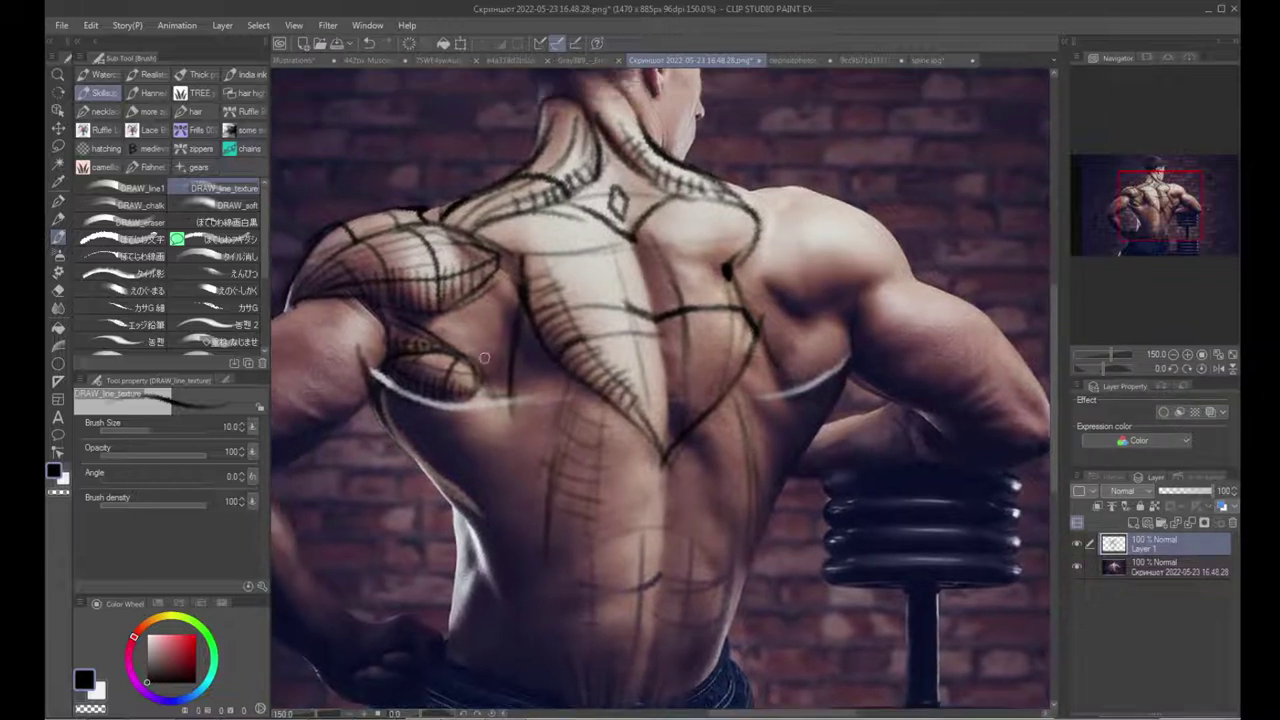
mouse_move(523, 472)
left_mouse_down()
mouse_move(538, 461)
mouse_move(526, 472)
left_mouse_up()
left_click_drag(554, 427, 513, 527)
mouse_move(533, 498)
left_mouse_down()
mouse_move(509, 500)
mouse_move(533, 496)
left_mouse_up()
left_click_drag(514, 480, 540, 474)
left_click_drag(526, 463, 549, 448)
left_click_drag(542, 443, 565, 409)
Step: Draw the right shoulder blade's inner edge down to the white curve and the line separating the trapezius from the deltoid
left_click_drag(692, 457, 629, 417)
mouse_move(633, 462)
left_mouse_down()
mouse_move(650, 514)
mouse_move(634, 506)
mouse_move(656, 523)
mouse_move(612, 417)
left_mouse_up()
key("alt+space")
left_click(653, 464)
key("ctrl+space")
left_click(692, 290)
mouse_move(694, 288)
left_mouse_down()
mouse_move(606, 358)
mouse_move(596, 388)
left_mouse_up()
key("p")
key("b")
mouse_move(616, 342)
left_mouse_down()
mouse_move(586, 405)
mouse_move(621, 535)
left_mouse_up()
key("space")
mouse_move(629, 439)
left_mouse_down()
mouse_move(643, 425)
mouse_move(629, 471)
left_mouse_up()
mouse_move(655, 391)
left_mouse_down()
mouse_move(643, 395)
mouse_move(672, 376)
left_mouse_up()
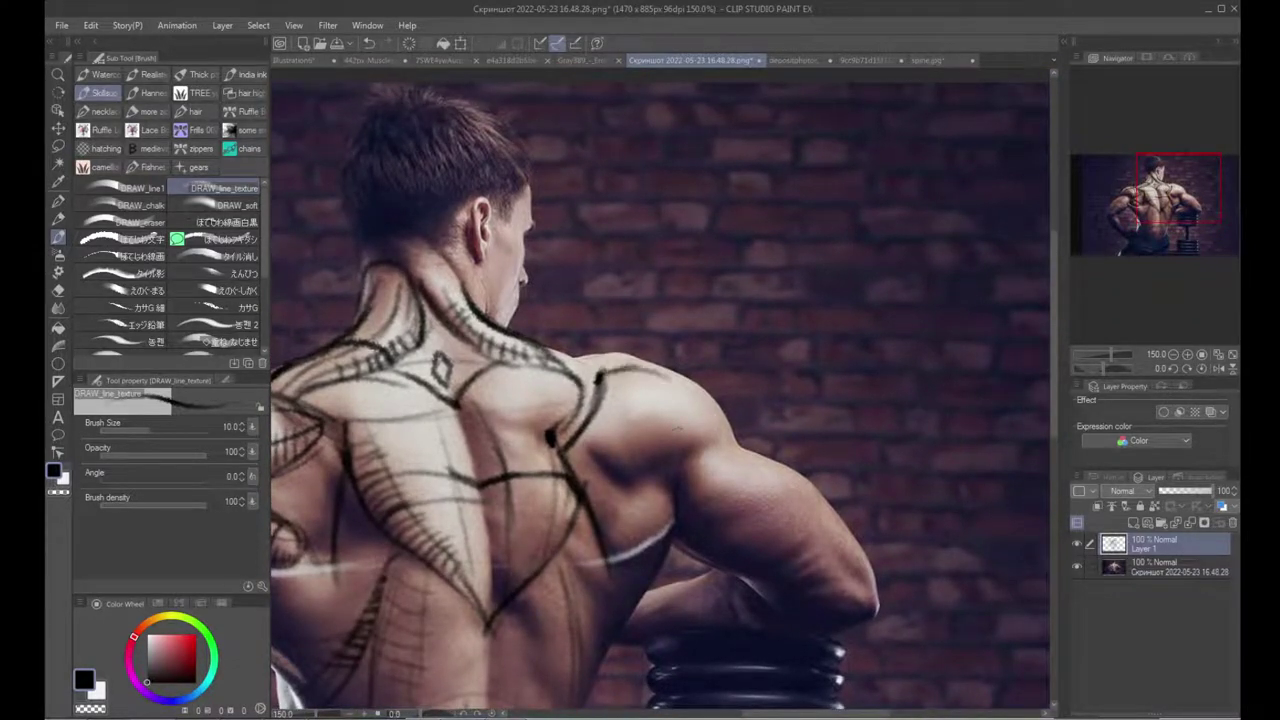
Step: Outline the right deltoid and add vertical contour lines that divide it into sections
mouse_move(576, 432)
left_mouse_down()
mouse_move(597, 455)
mouse_move(671, 471)
mouse_move(610, 471)
mouse_move(736, 440)
left_mouse_up()
mouse_move(658, 381)
left_mouse_down()
mouse_move(727, 426)
mouse_move(692, 397)
left_mouse_up()
mouse_move(598, 372)
left_mouse_down()
mouse_move(578, 356)
mouse_move(628, 349)
mouse_move(612, 368)
mouse_move(671, 364)
mouse_move(706, 403)
left_mouse_up()
left_click_drag(697, 461, 662, 393)
left_click_drag(597, 306, 607, 391)
left_click_drag(649, 315, 656, 388)
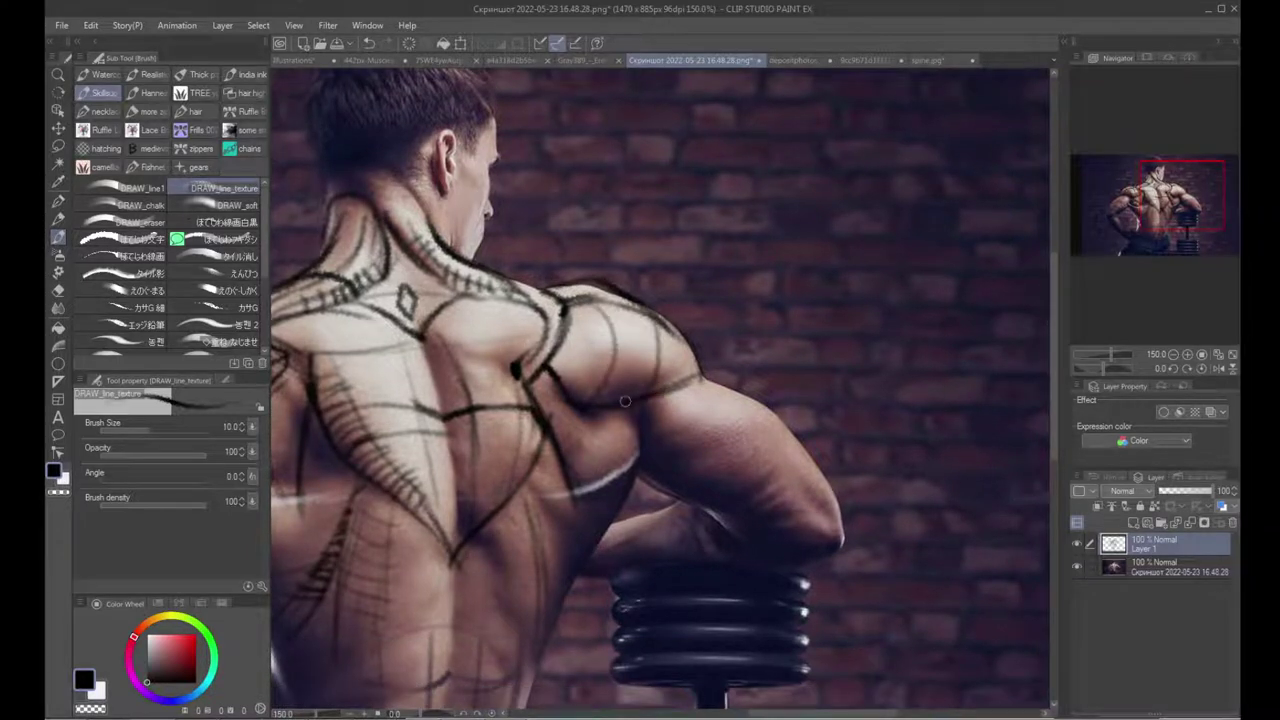
Step: Hatch the right deltoid with curved cross-contours, darkening its lower side and the top of the shoulder
mouse_move(560, 353)
left_mouse_down()
mouse_move(702, 372)
mouse_move(578, 350)
mouse_move(584, 393)
mouse_move(630, 356)
mouse_move(652, 372)
mouse_move(668, 360)
mouse_move(662, 373)
left_mouse_up()
left_click_drag(608, 304, 620, 361)
mouse_move(625, 318)
left_mouse_down()
mouse_move(633, 372)
mouse_move(646, 372)
left_mouse_up()
mouse_move(643, 320)
left_mouse_down()
mouse_move(658, 370)
mouse_move(671, 365)
left_mouse_up()
mouse_move(672, 342)
left_mouse_down()
mouse_move(675, 367)
mouse_move(613, 366)
mouse_move(634, 322)
mouse_move(664, 358)
left_mouse_up()
key("ctrl+z")
left_click_drag(547, 302, 572, 288)
Step: Outline the oval muscle beneath the right deltoid near the armpit and hatch it
scroll(590, 315, "down", 3)
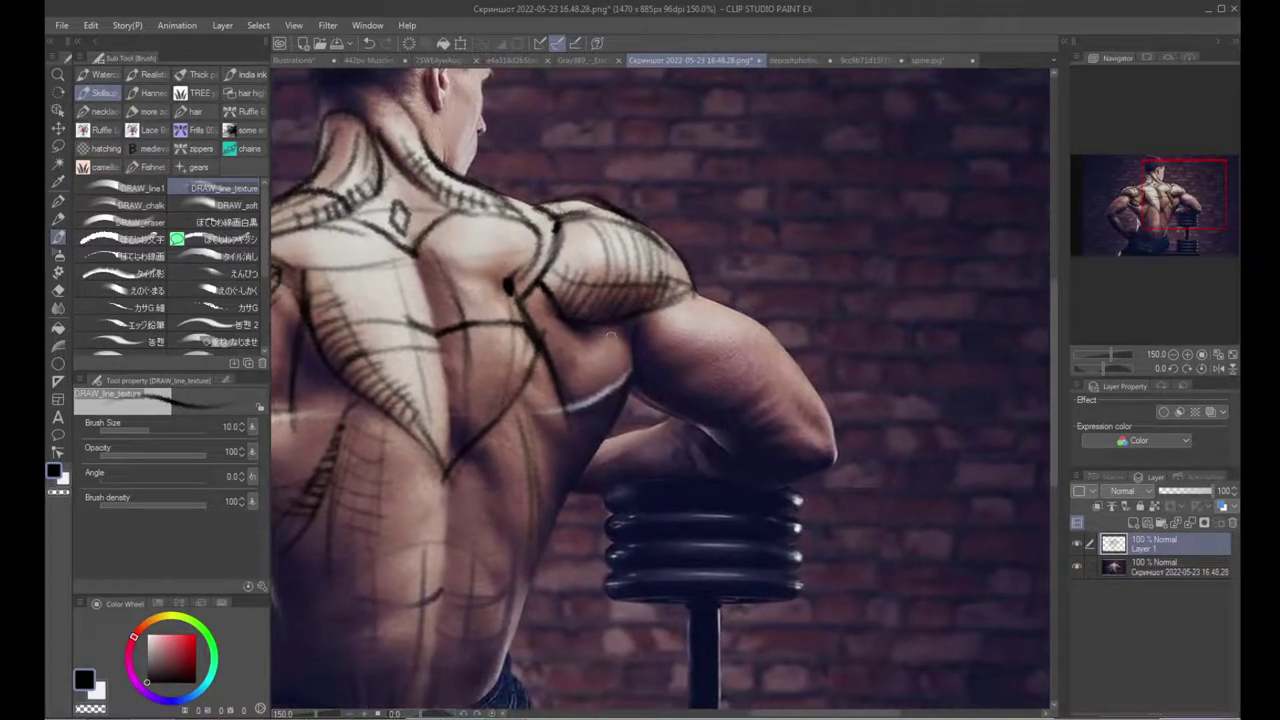
mouse_move(629, 336)
left_mouse_down()
mouse_move(608, 400)
mouse_move(570, 406)
mouse_move(618, 331)
left_mouse_up()
mouse_move(608, 390)
left_mouse_down()
mouse_move(578, 399)
mouse_move(627, 369)
left_mouse_up()
Step: Mark contour lines on the left upper arm, and draw the right upper arm's top edge with a dotted corner line
left_click_drag(554, 363, 859, 388)
mouse_move(312, 412)
left_mouse_down()
mouse_move(378, 397)
mouse_move(380, 432)
mouse_move(446, 338)
left_mouse_up()
left_click_drag(790, 341, 551, 370)
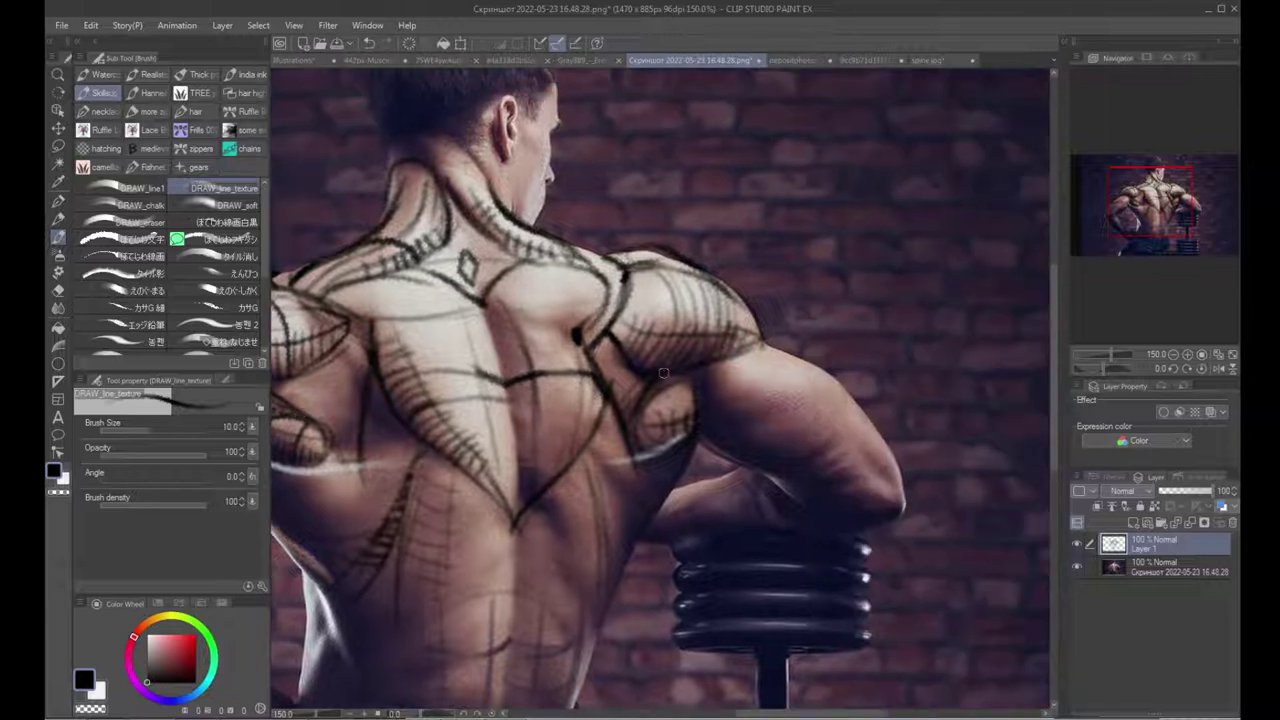
left_click(808, 402)
left_click_drag(760, 346, 852, 391)
mouse_move(811, 402)
left_mouse_down()
mouse_move(858, 404)
mouse_move(812, 472)
left_mouse_up()
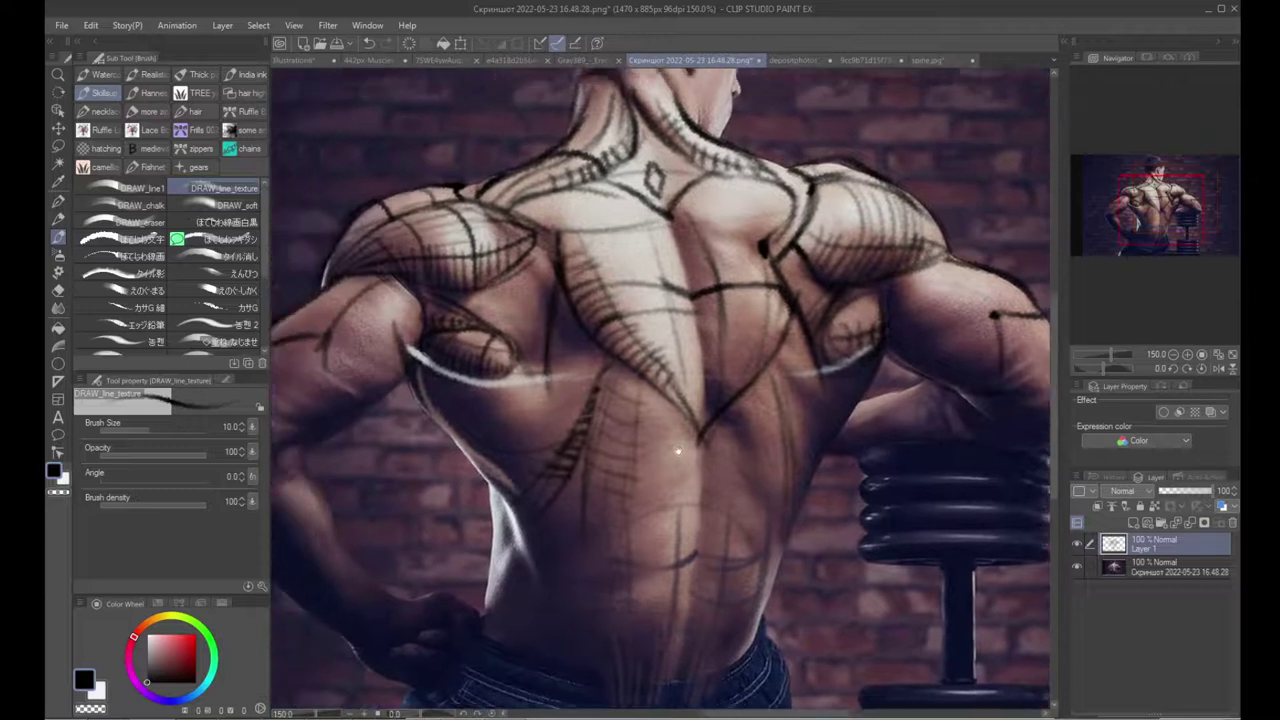
Step: Sample a pale tone from the waist highlight and draw the left waist edge from the latissimus down to the waistband
mouse_move(678, 451)
left_mouse_down()
mouse_move(637, 357)
mouse_move(611, 427)
left_mouse_up()
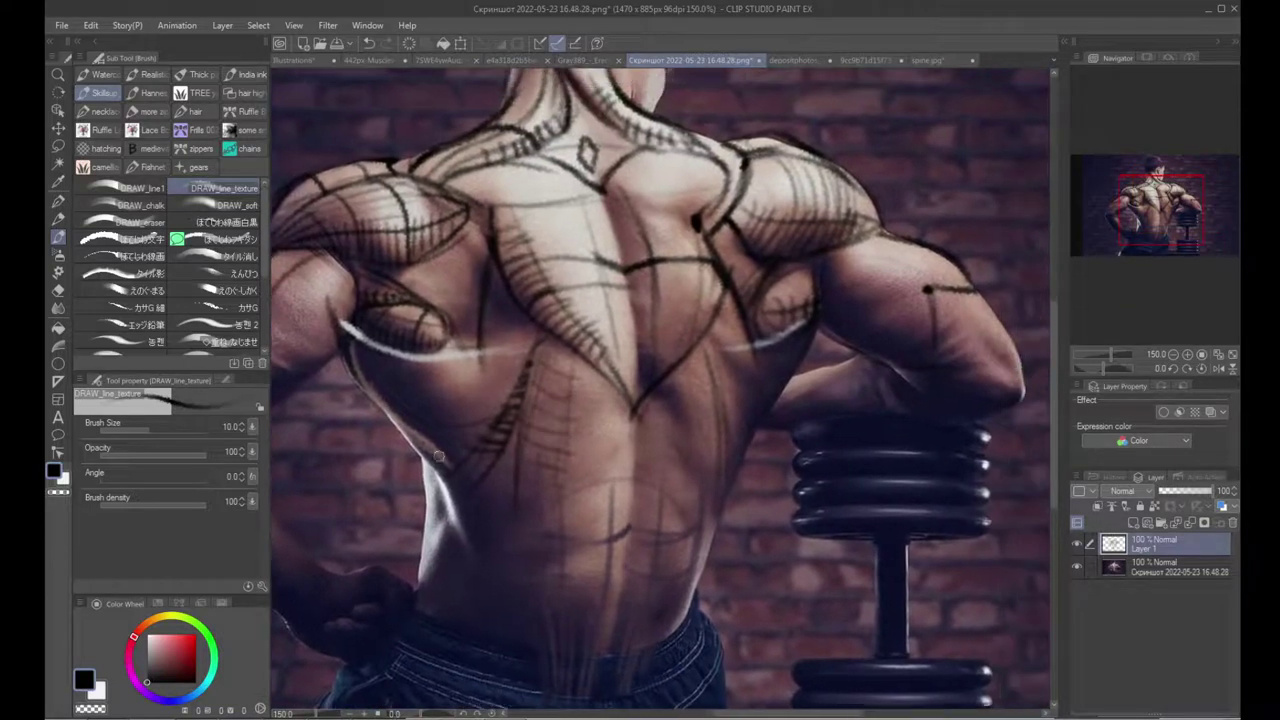
left_click_drag(435, 472, 455, 525)
left_click(450, 495, "alt")
left_click_drag(436, 470, 462, 540)
key("ctrl+z")
left_click(450, 502, "alt")
left_click_drag(441, 483, 496, 581)
left_click_drag(469, 531, 537, 642)
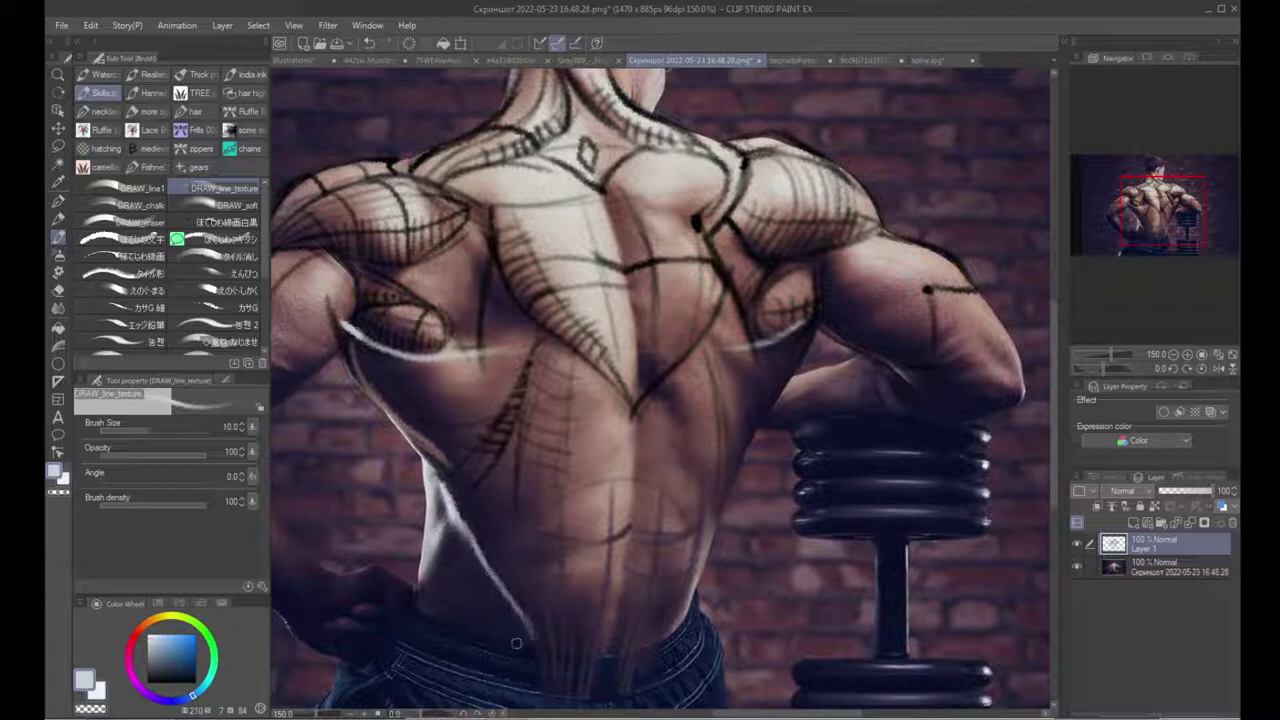
left_click_drag(410, 440, 476, 548)
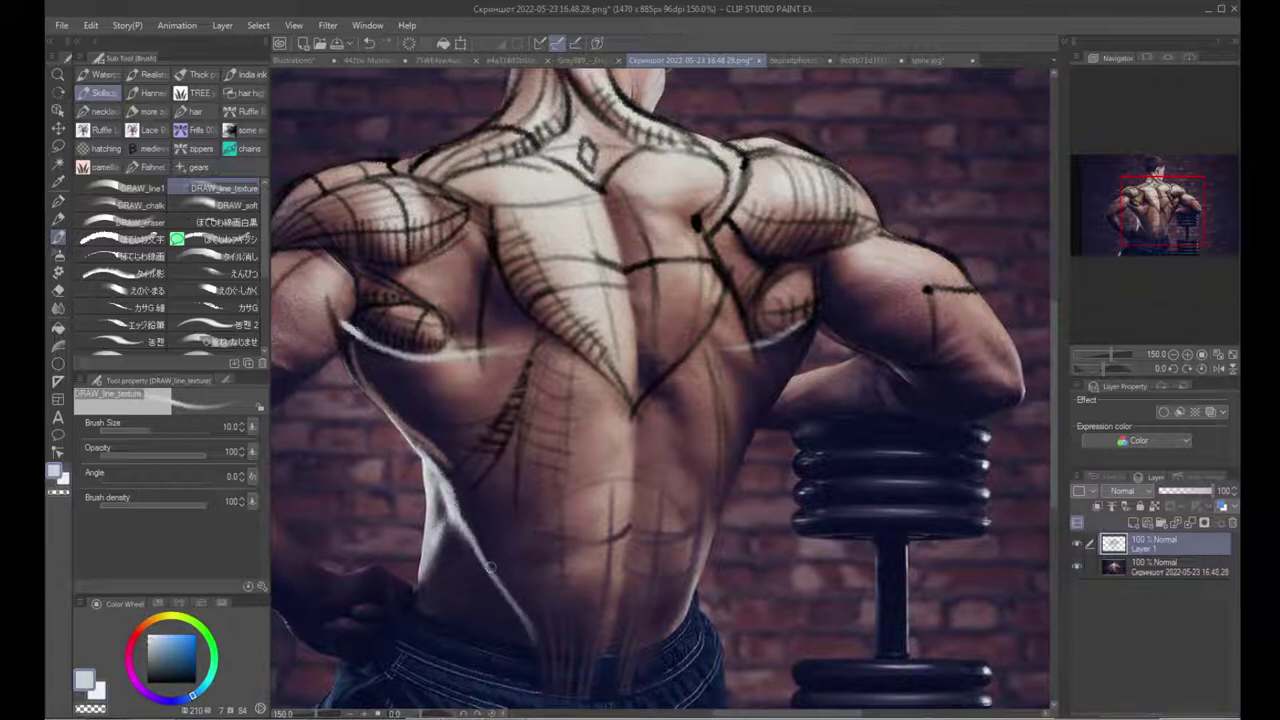
Step: Sample a dark tone beside the pale waist line and add faint strokes over the lower back
left_click(509, 606, "alt")
left_click_drag(646, 527, 608, 488)
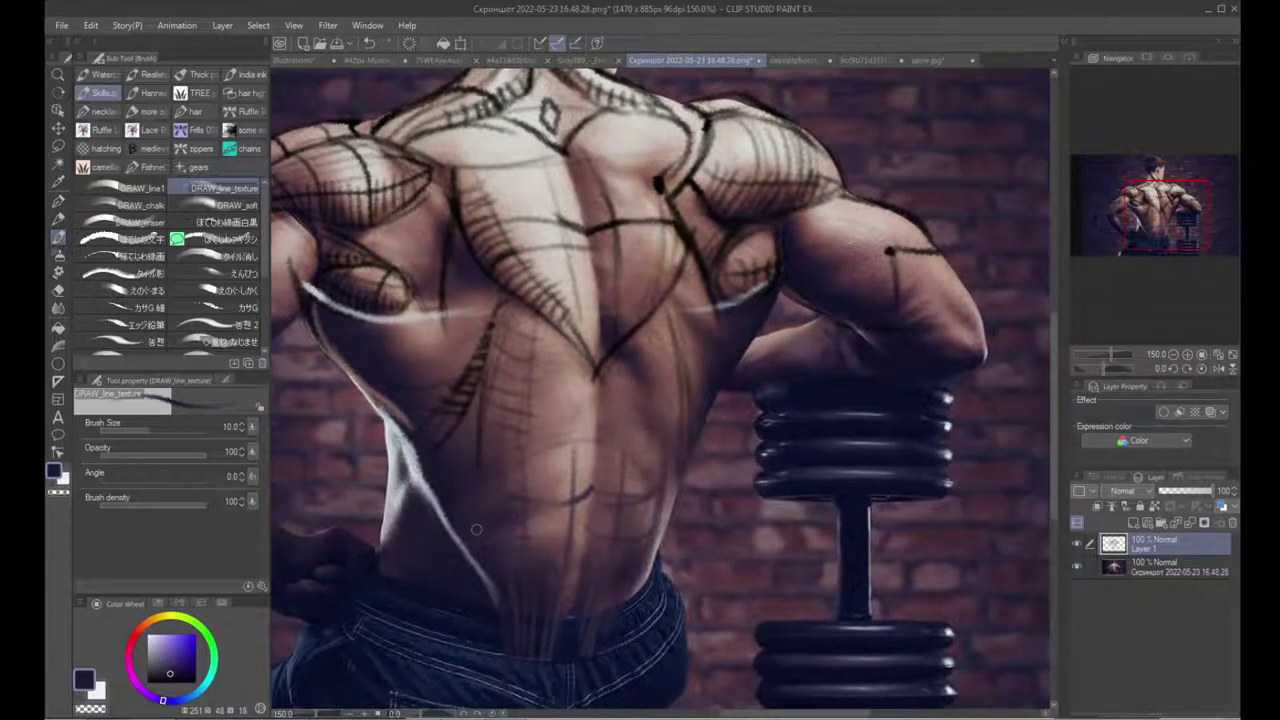
left_click_drag(480, 457, 557, 539)
left_click_drag(572, 458, 629, 515)
left_click(655, 456, "alt")
left_click_drag(655, 456, 586, 411)
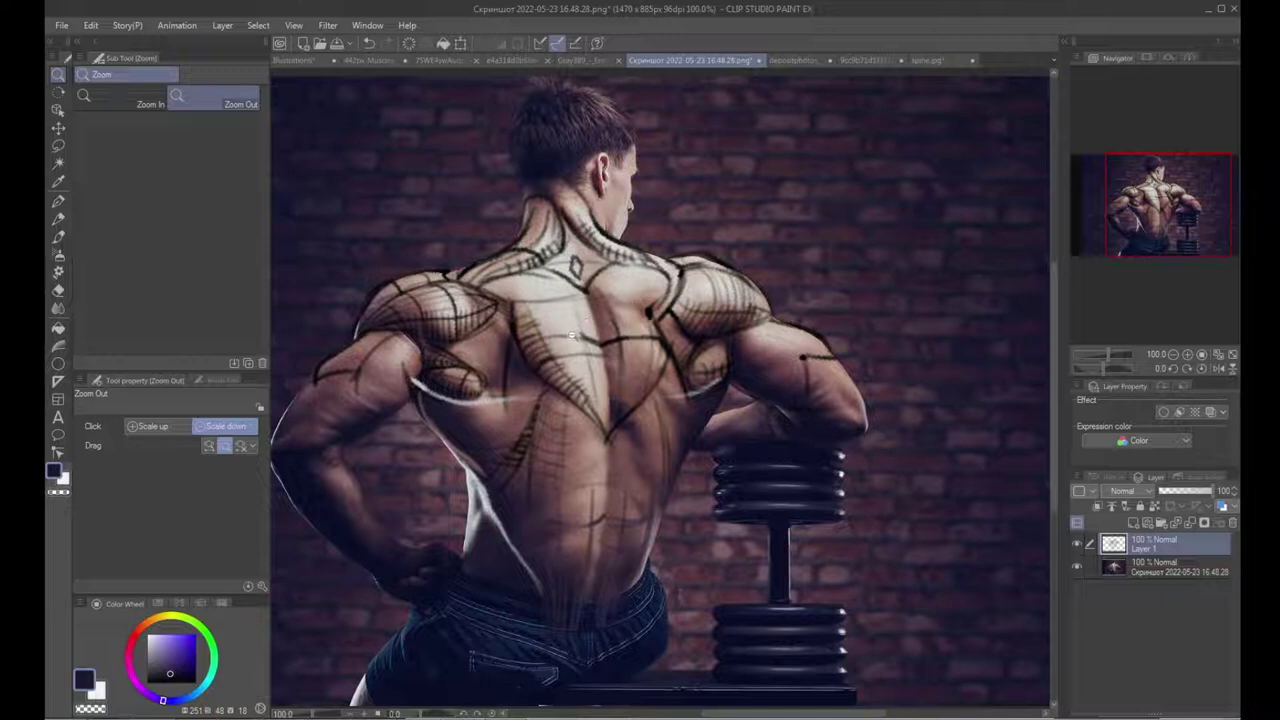
Step: Switch to the Illustration6 canvas, set the colour to black and enlarge the DRAW_line_texture brush to 25
left_click(299, 62)
left_click(639, 385)
mouse_move(665, 402)
left_mouse_down()
mouse_move(634, 391)
mouse_move(529, 415)
left_mouse_up()
key("ctrl+space")
left_click(635, 391)
left_click(148, 682)
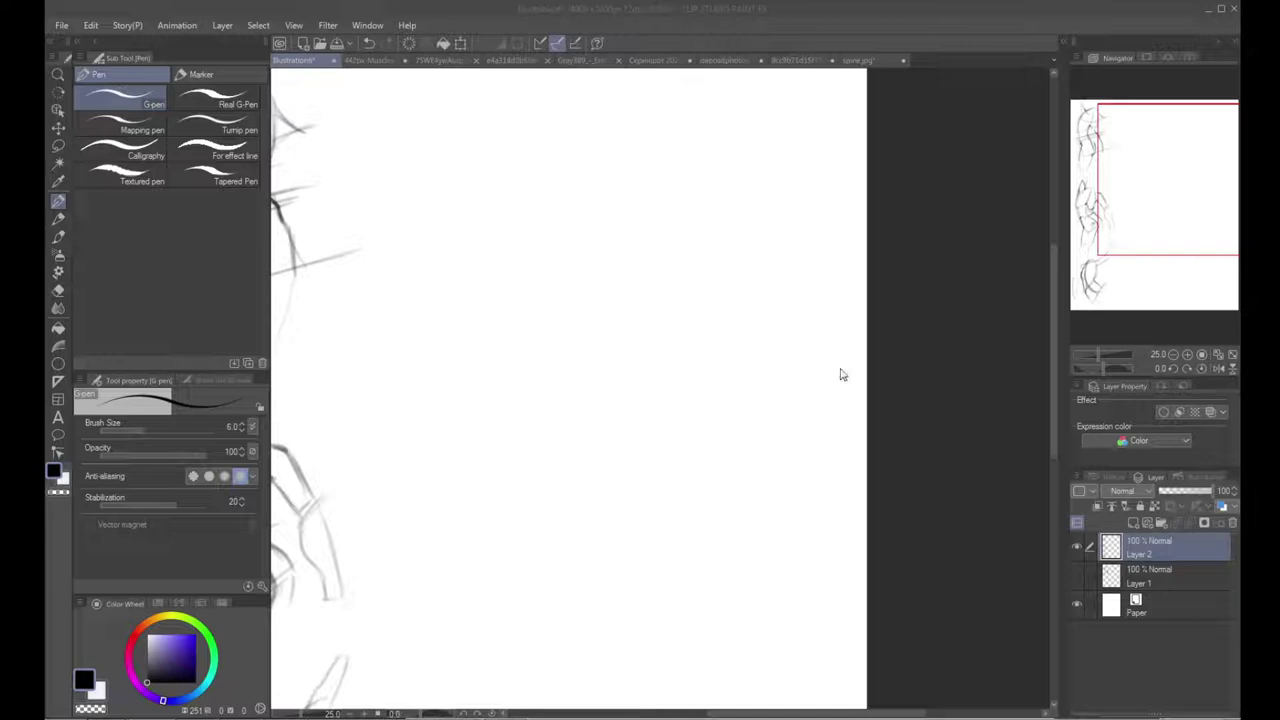
left_click(588, 442)
key("b")
key("]")
key("]")
key("]")
key("ctrl+space")
left_click(496, 287)
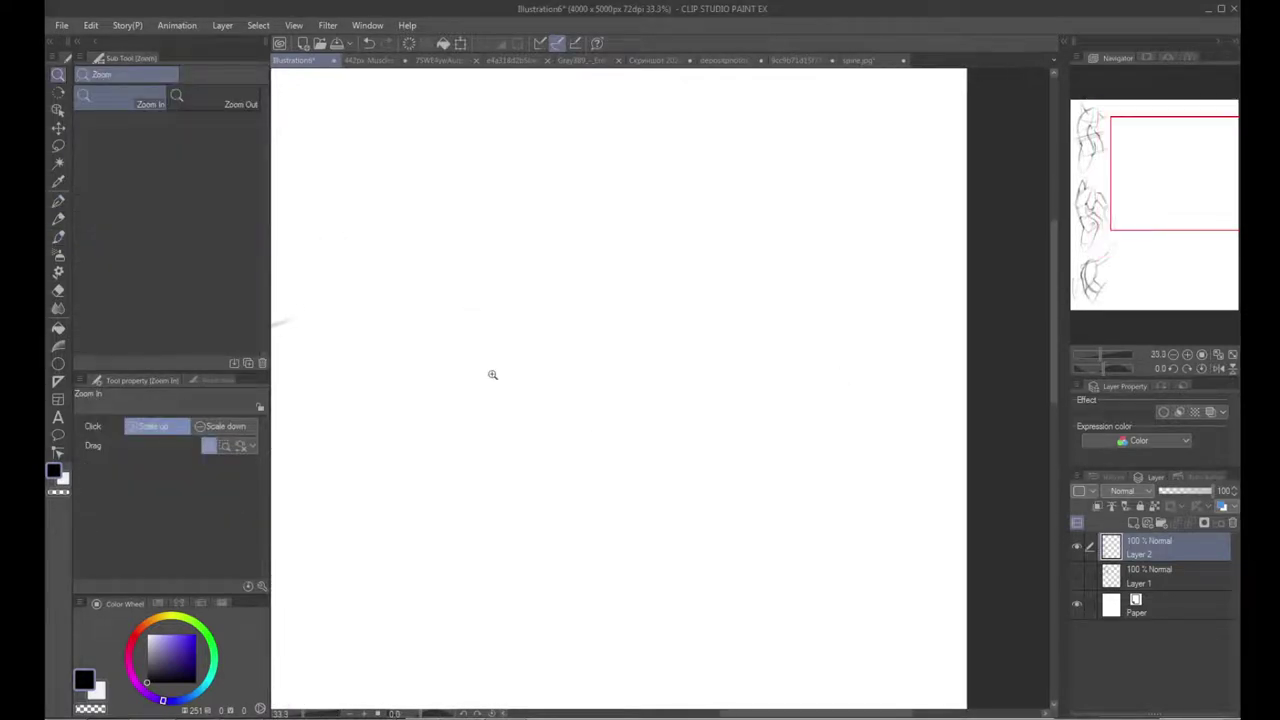
left_click_drag(616, 259, 535, 235)
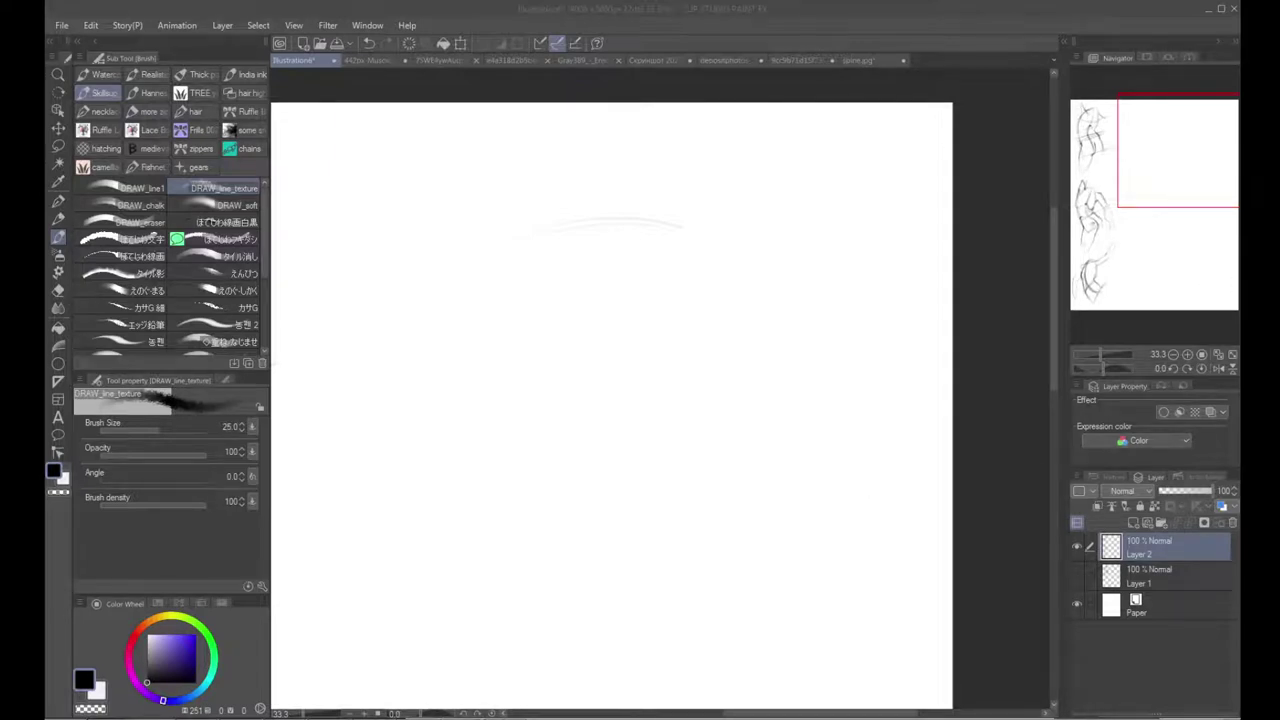
left_click(589, 329)
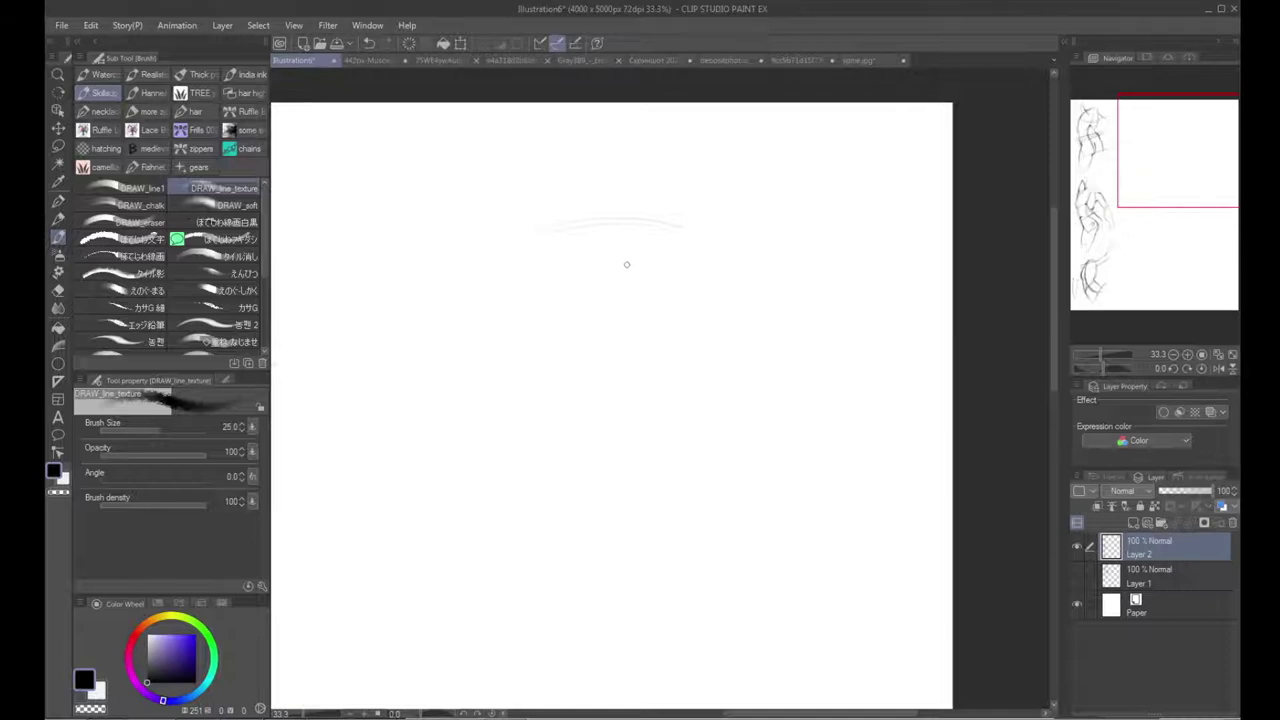
mouse_move(628, 203)
left_mouse_down()
mouse_move(652, 244)
mouse_move(656, 312)
mouse_move(626, 505)
left_mouse_up()
left_click_drag(652, 350, 608, 534)
left_click_drag(618, 470, 596, 588)
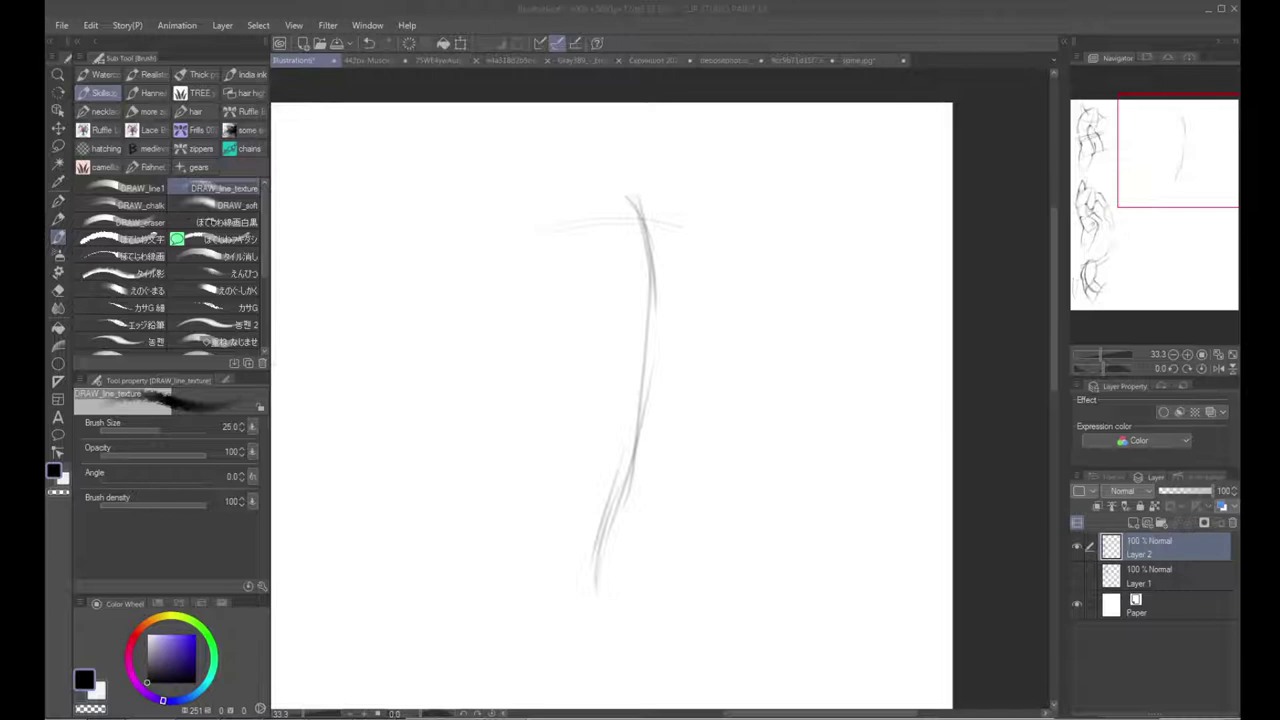
left_click(672, 258)
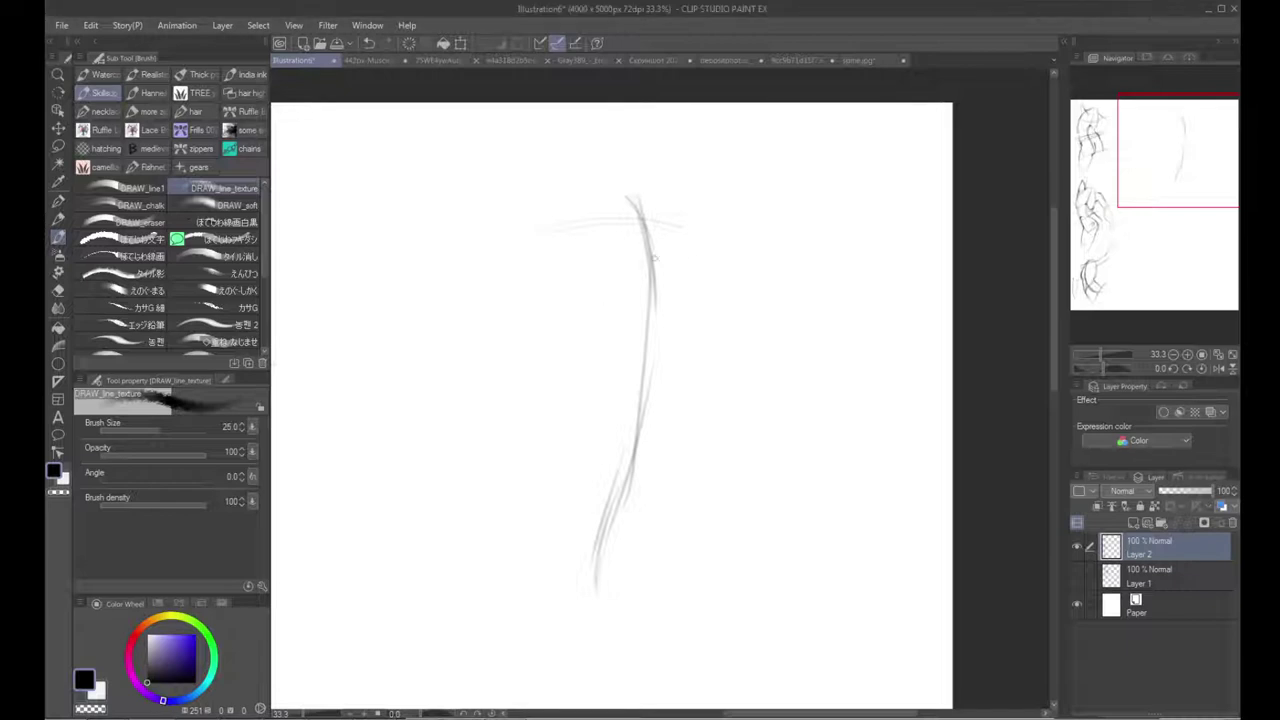
left_click_drag(605, 203, 641, 298)
left_click_drag(626, 232, 648, 384)
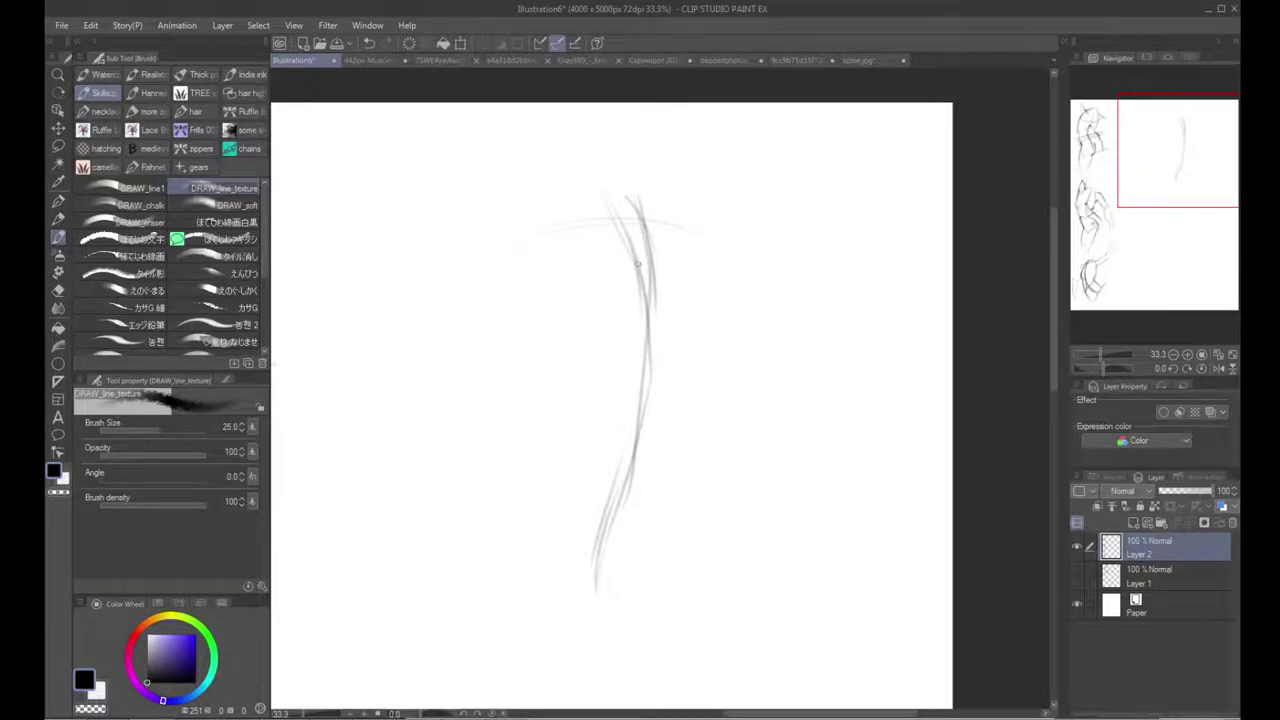
key("e")
key("]")
mouse_move(637, 248)
left_mouse_down()
mouse_move(630, 375)
mouse_move(557, 543)
left_mouse_up()
key("b")
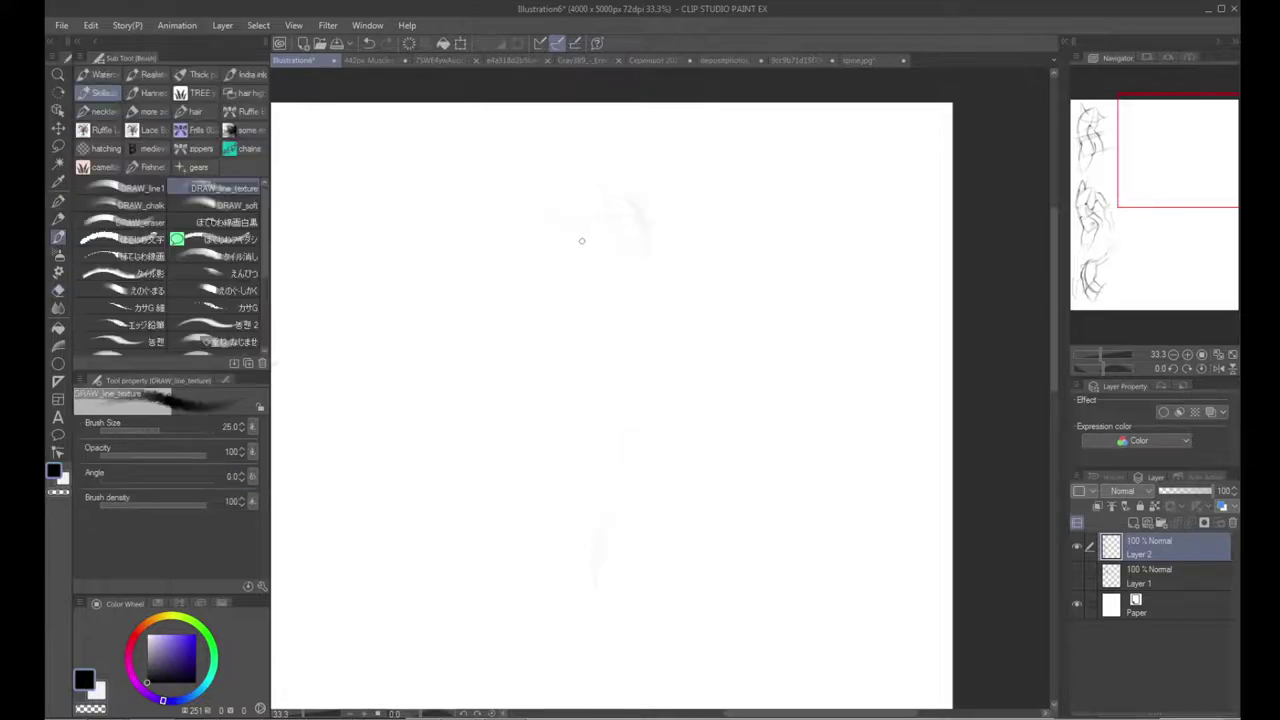
Step: Set the brush size to 40 and draw an S-shaped spine curve down the middle of the blank area
key("]")
left_click_drag(568, 205, 633, 348)
left_click_drag(604, 264, 618, 472)
left_click_drag(648, 380, 616, 550)
left_click_drag(638, 444, 607, 590)
mouse_move(620, 514)
left_mouse_down()
mouse_move(591, 594)
mouse_move(617, 397)
mouse_move(604, 555)
left_mouse_up()
left_click_drag(618, 458, 604, 572)
Step: Sketch an egg-shaped ribcage around the spine curve, with a tilted ellipse as its upper opening
scroll(605, 540, "up", 4)
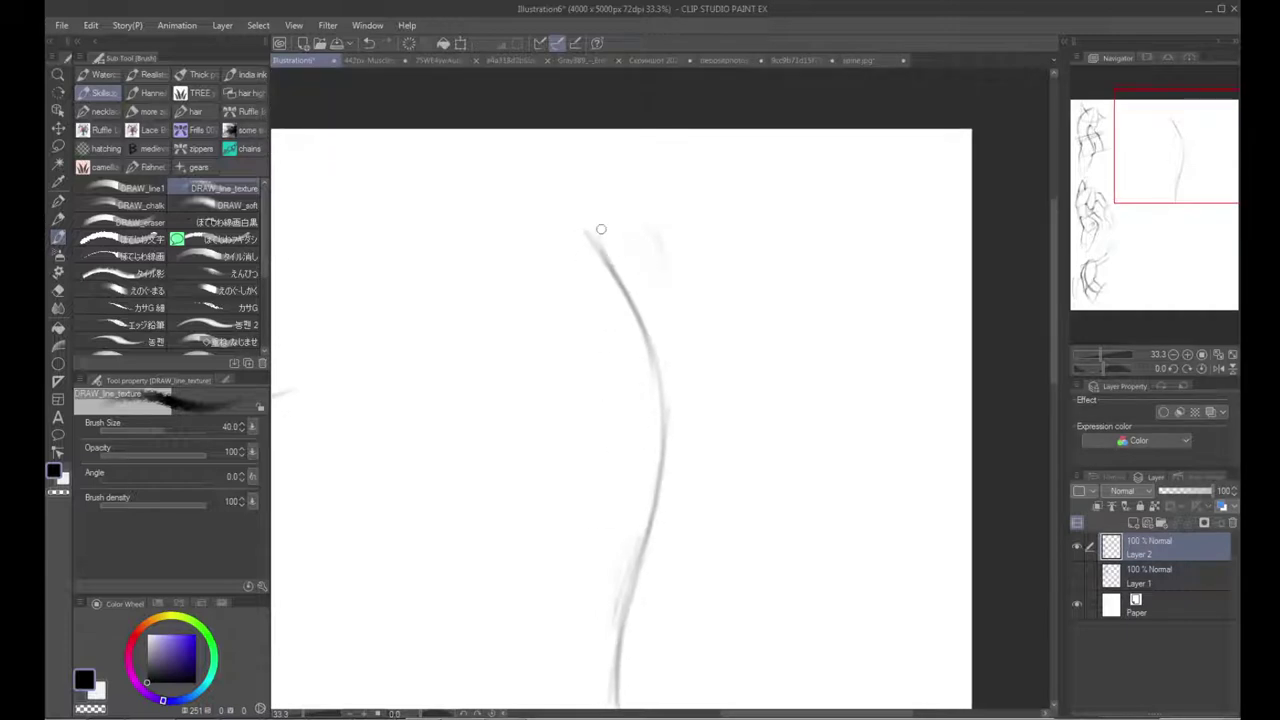
mouse_move(569, 231)
left_mouse_down()
mouse_move(646, 218)
mouse_move(578, 232)
mouse_move(598, 255)
left_mouse_up()
mouse_move(570, 234)
left_mouse_down()
mouse_move(581, 270)
mouse_move(579, 233)
mouse_move(598, 265)
mouse_move(644, 236)
mouse_move(547, 272)
mouse_move(583, 232)
mouse_move(521, 268)
mouse_move(545, 245)
mouse_move(558, 249)
mouse_move(535, 287)
left_mouse_up()
mouse_move(606, 230)
left_mouse_down()
mouse_move(586, 283)
mouse_move(546, 203)
mouse_move(495, 299)
left_mouse_up()
left_click_drag(487, 240, 459, 466)
mouse_move(593, 233)
left_mouse_down()
mouse_move(677, 354)
mouse_move(696, 414)
mouse_move(668, 530)
left_mouse_up()
mouse_move(465, 418)
left_mouse_down()
mouse_move(537, 559)
mouse_move(526, 553)
mouse_move(595, 516)
mouse_move(573, 543)
mouse_move(525, 528)
mouse_move(673, 498)
mouse_move(618, 541)
left_mouse_up()
Step: Finish the ribcage outline and draw a faint slanted pelvis guideline across the lower end of the spine
left_click_drag(560, 504, 541, 390)
left_click_drag(514, 472, 512, 465)
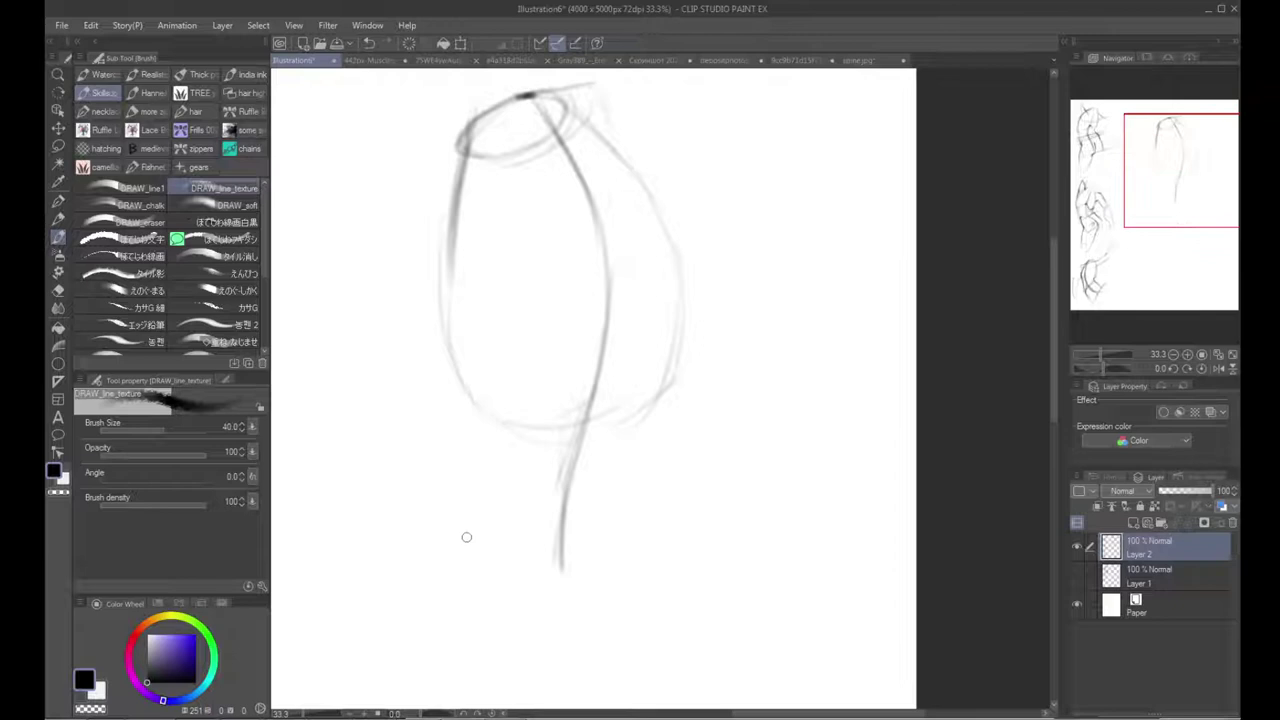
left_click_drag(509, 527, 423, 551)
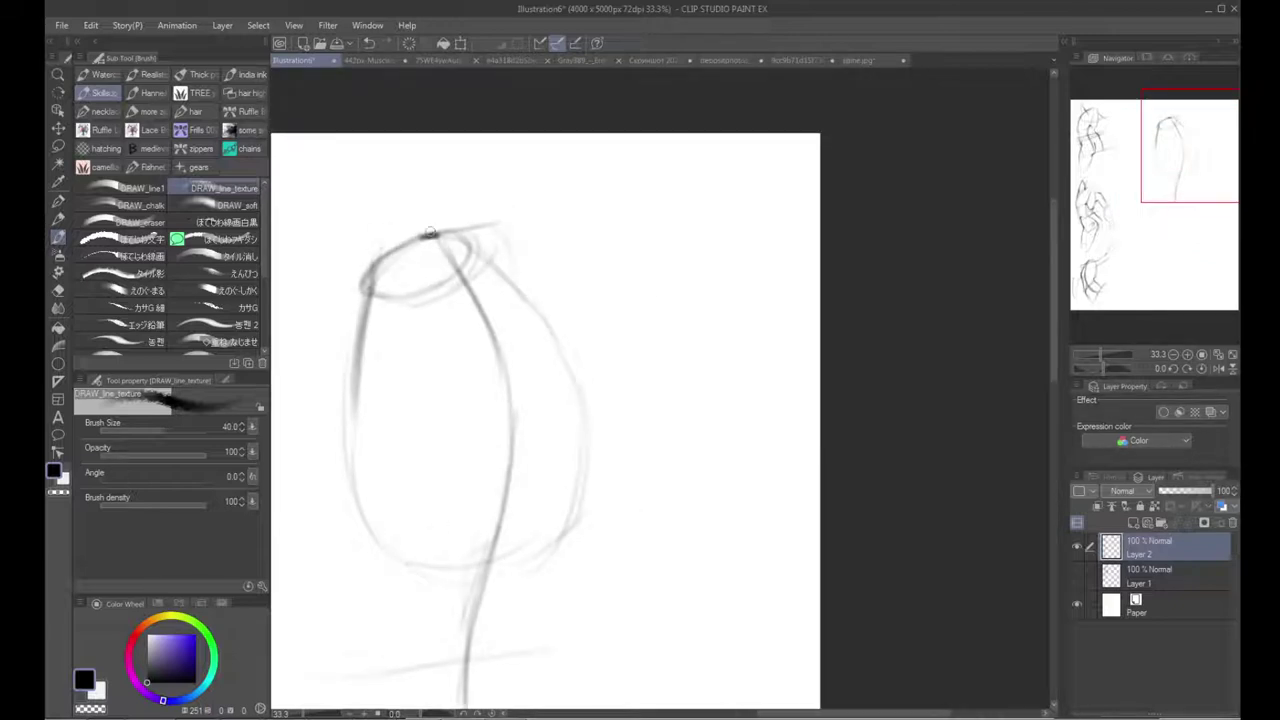
Step: Draw the neck with dark strokes rising from both sides of the ribcage opening and from the top of the spine
mouse_move(437, 162)
left_mouse_down()
mouse_move(433, 238)
mouse_move(463, 284)
left_mouse_up()
mouse_move(387, 206)
left_mouse_down()
mouse_move(383, 290)
mouse_move(372, 280)
left_mouse_up()
left_click_drag(389, 204, 378, 293)
left_click_drag(487, 217, 482, 262)
left_click_drag(438, 182, 447, 248)
left_click_drag(472, 401, 568, 437)
mouse_move(602, 203)
left_mouse_down()
mouse_move(692, 248)
mouse_move(703, 226)
left_mouse_up()
key("ctrl+z")
mouse_move(619, 183)
left_mouse_down()
mouse_move(597, 210)
mouse_move(582, 284)
left_mouse_up()
key("ctrl+z")
left_click_drag(570, 238, 658, 322)
key("ctrl+z")
Step: Draw a long shoulder line through the top of the ribcage, slanting up to the right, with several overlapping strokes
left_click_drag(516, 422, 581, 323)
mouse_move(394, 306)
left_mouse_down()
mouse_move(800, 268)
mouse_move(870, 246)
left_mouse_up()
left_click_drag(379, 326, 838, 246)
left_click_drag(418, 336, 800, 254)
left_click_drag(376, 348, 790, 248)
left_click_drag(418, 338, 852, 240)
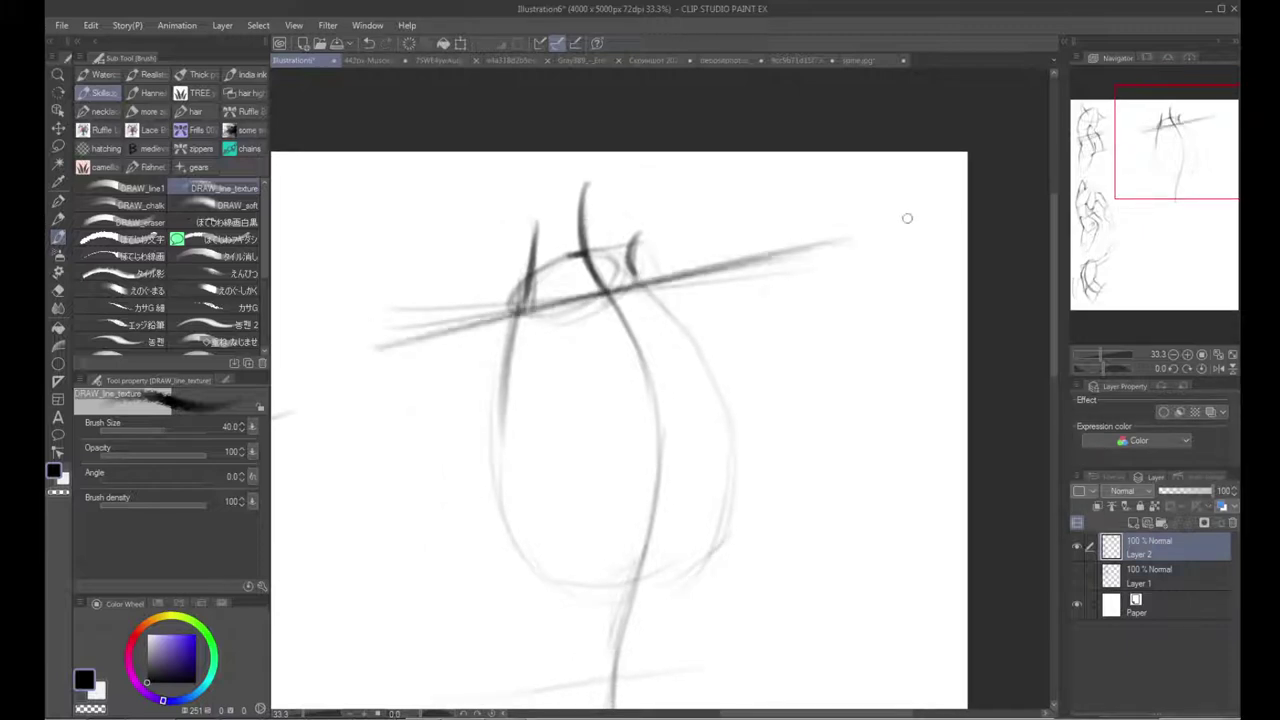
Step: Add a second shoulder line running outward from the base of the right neck stroke
mouse_move(537, 275)
left_mouse_down()
mouse_move(482, 307)
mouse_move(734, 250)
left_mouse_up()
left_click_drag(608, 266, 744, 258)
left_click_drag(636, 266, 745, 260)
left_click_drag(628, 267, 736, 261)
mouse_move(636, 318)
left_mouse_down()
mouse_move(583, 254)
mouse_move(632, 261)
left_mouse_up()
Step: Darken the left contour of the ribcage from the shoulder line down to its lower curve
mouse_move(518, 244)
left_mouse_down()
mouse_move(482, 342)
mouse_move(490, 400)
left_mouse_up()
left_click_drag(494, 306, 516, 498)
left_click_drag(488, 410, 495, 434)
left_click_drag(500, 440, 530, 498)
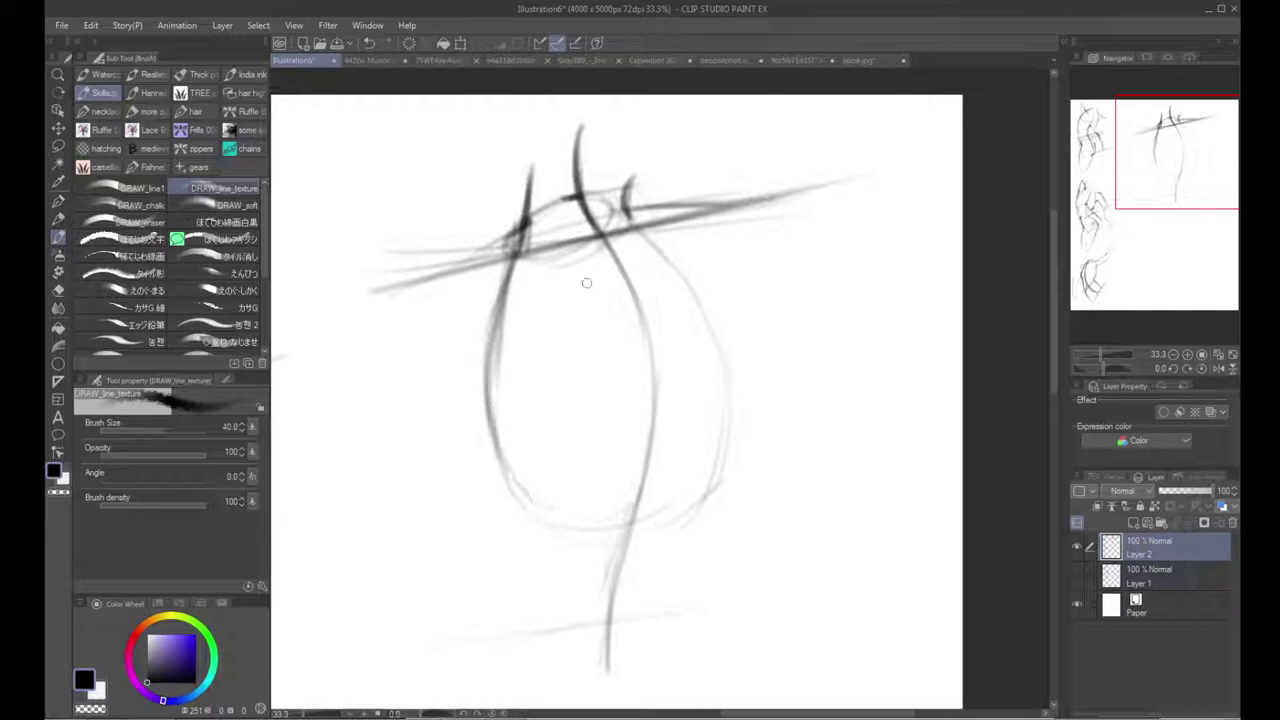
Step: Draw a vertical line with marked ends inside the ribcage's left half and a faint arch across the lower ribcage
left_click_drag(550, 258, 547, 410)
left_click_drag(538, 356, 548, 421)
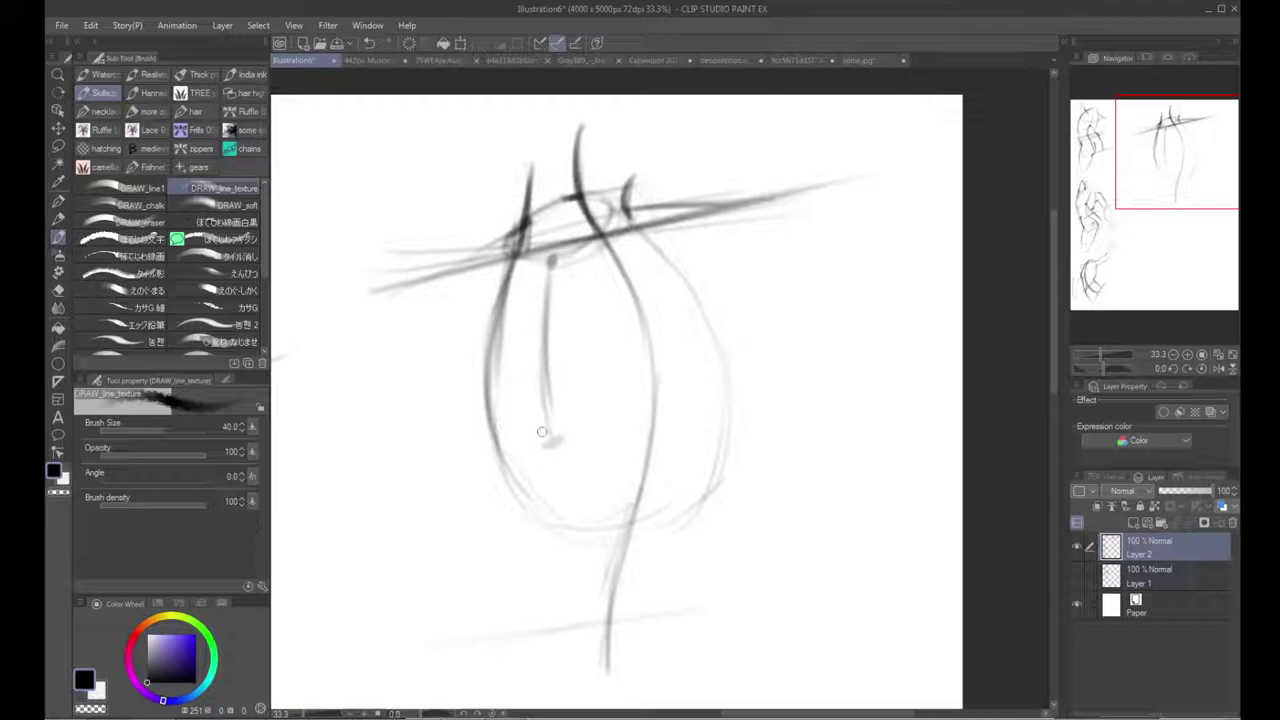
mouse_move(552, 449)
left_mouse_down()
mouse_move(548, 506)
mouse_move(555, 458)
left_mouse_up()
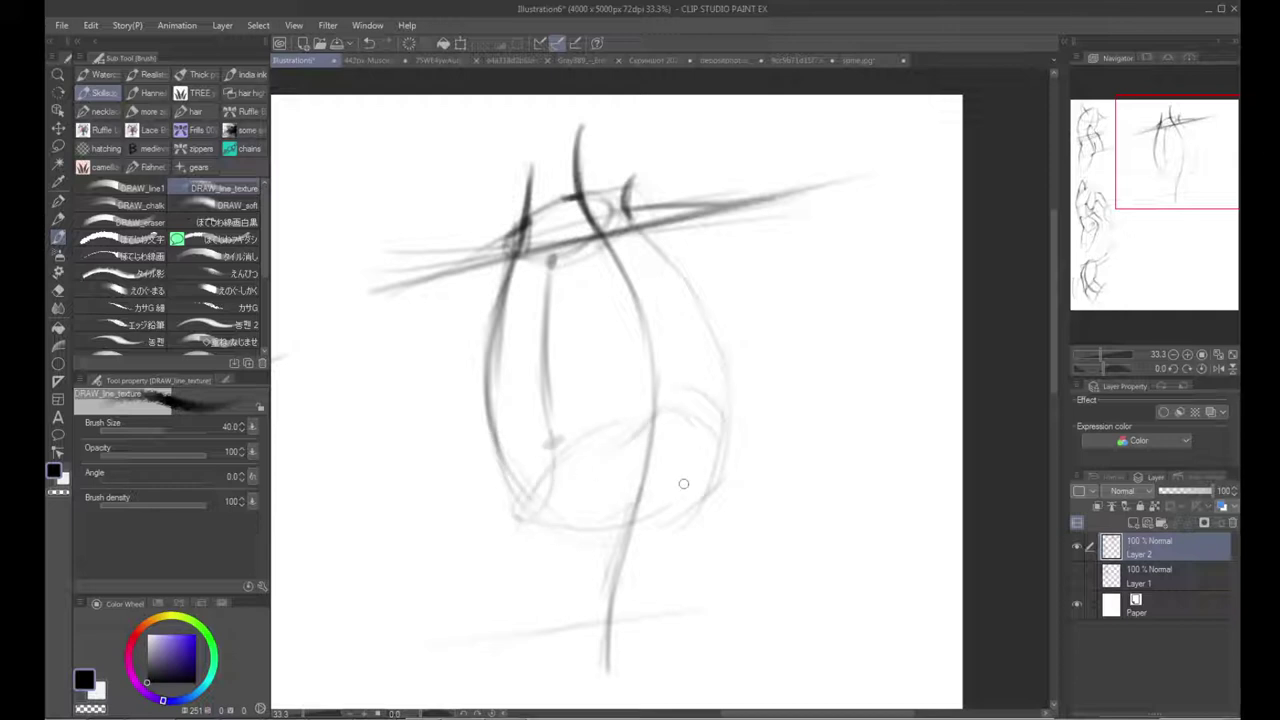
Step: Draw a pelvis baseline below the ribcage and connect it to both sides of the ribcage with waist lines
scroll(655, 430, "down", 2)
scroll(565, 417, "down", 1)
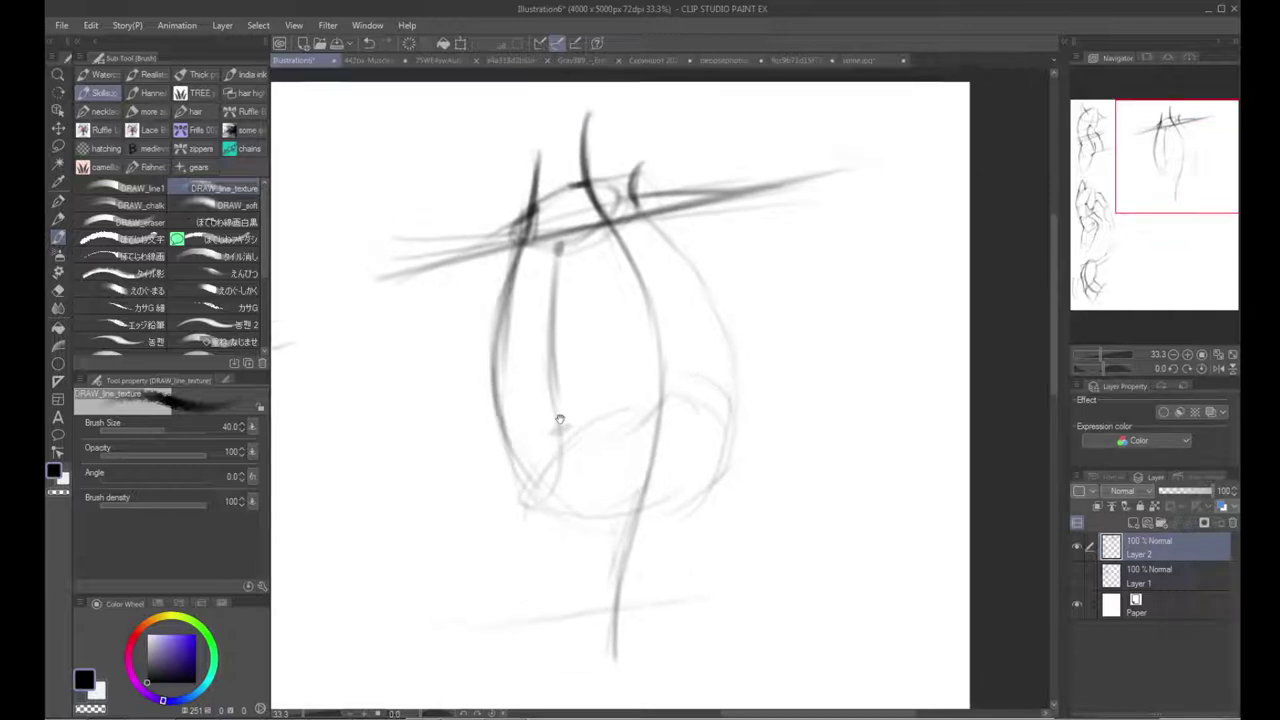
scroll(580, 471, "down", 5)
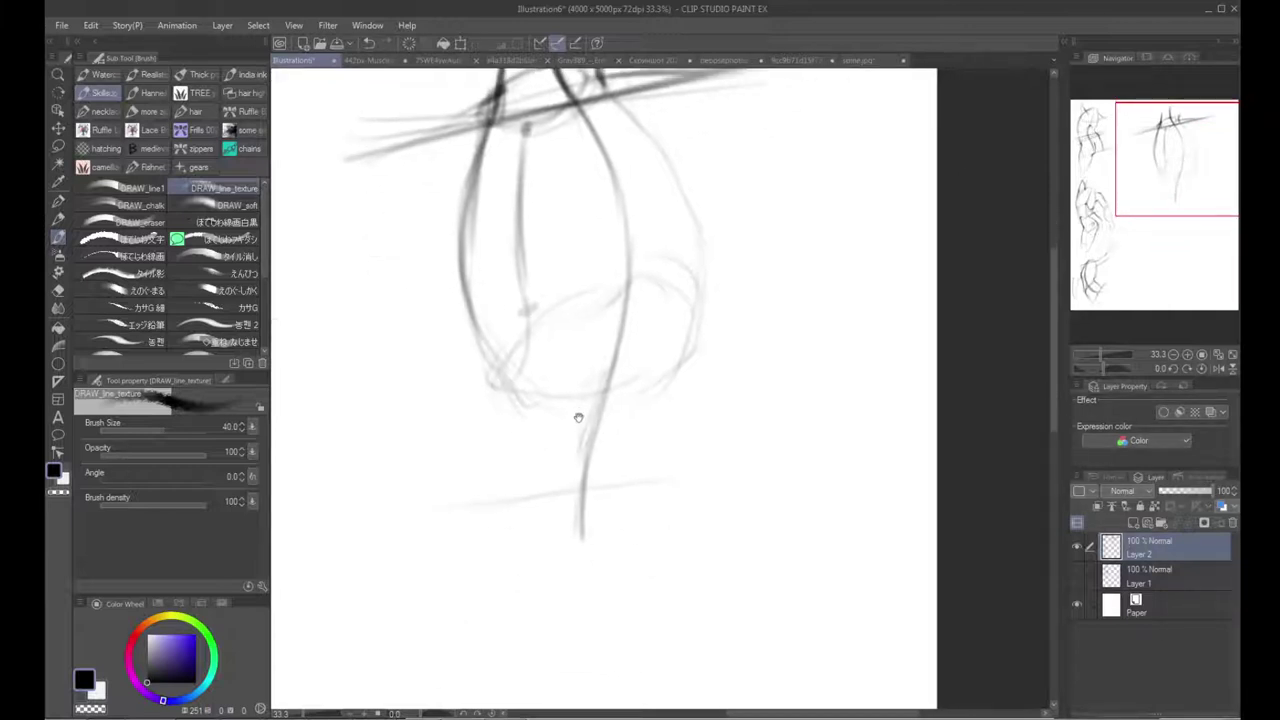
mouse_move(467, 453)
left_mouse_down()
mouse_move(700, 451)
mouse_move(729, 471)
left_mouse_up()
left_click_drag(560, 456, 653, 465)
left_click_drag(488, 324, 473, 441)
mouse_move(473, 440)
left_mouse_down()
mouse_move(451, 540)
mouse_move(438, 519)
left_mouse_up()
left_click_drag(655, 402, 666, 543)
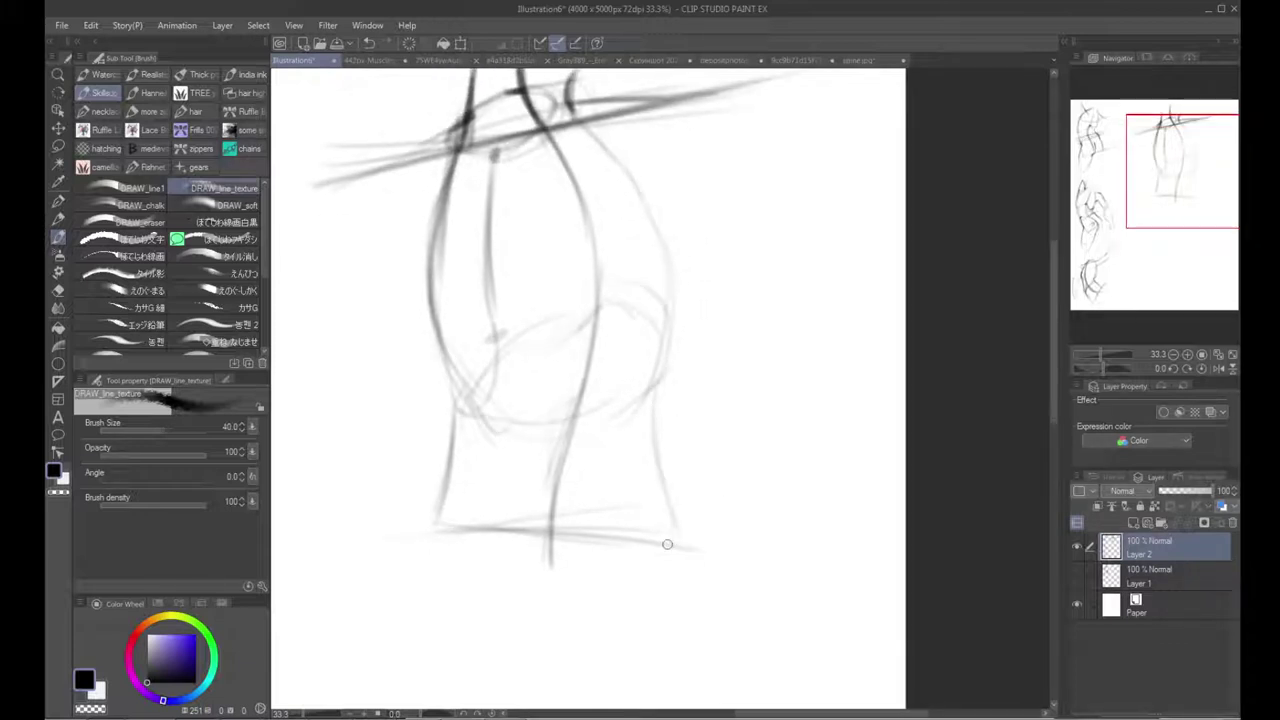
Step: Redraw the pelvis line slanting up to the right, mark its left corner and add a curved line down the right hip
scroll(667, 537, "down", 2)
mouse_move(486, 482)
left_mouse_down()
mouse_move(780, 440)
mouse_move(505, 482)
mouse_move(716, 446)
left_mouse_up()
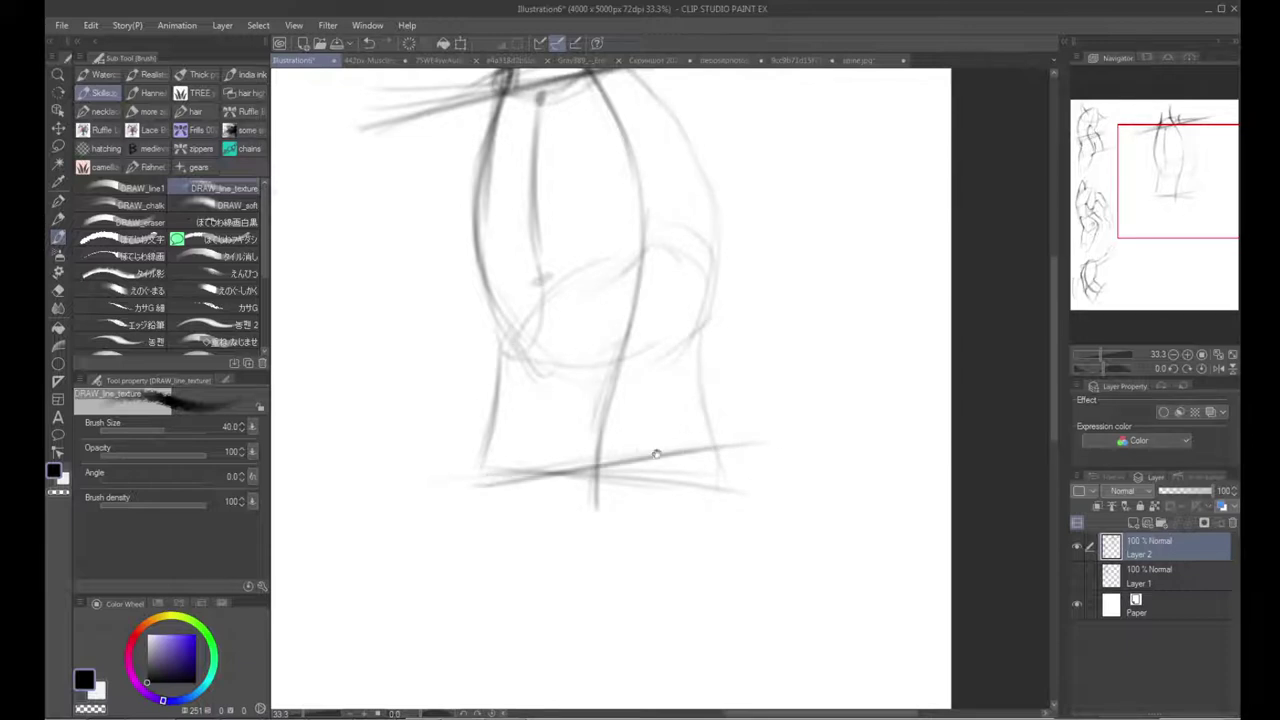
scroll(669, 440, "down", 2)
left_click_drag(451, 441, 462, 428)
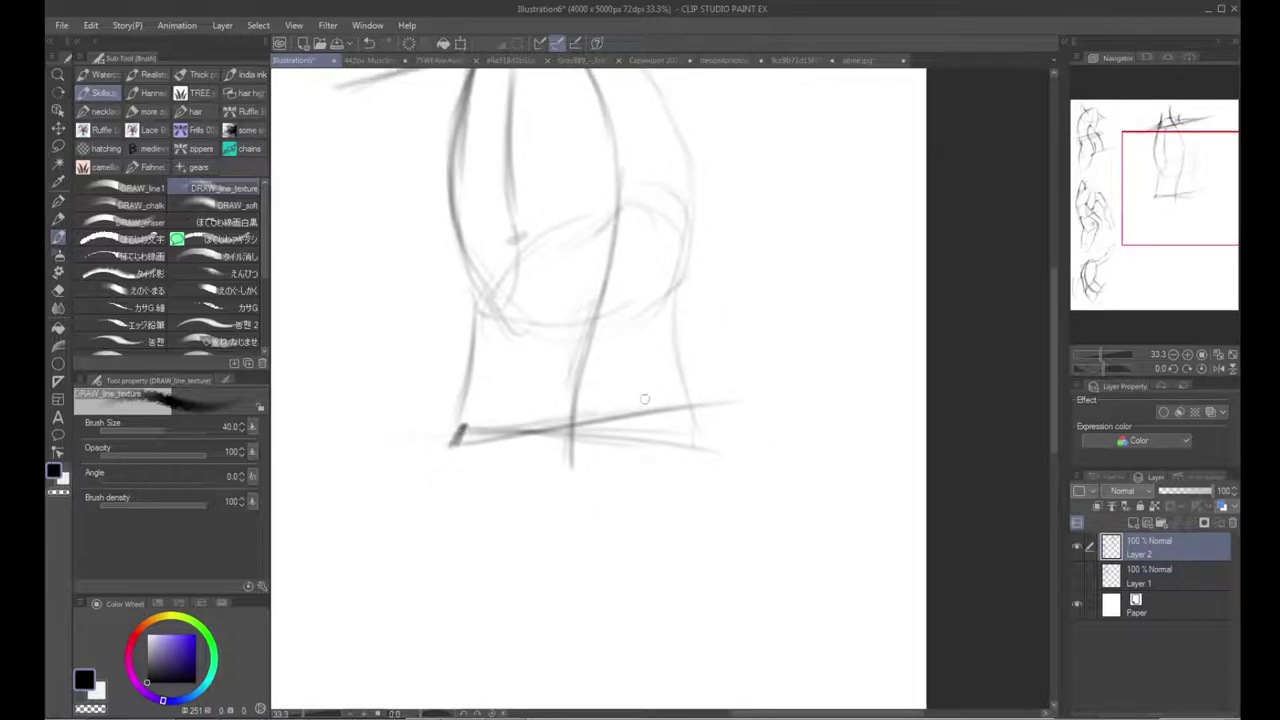
mouse_move(688, 393)
left_mouse_down()
mouse_move(705, 458)
mouse_move(700, 540)
left_mouse_up()
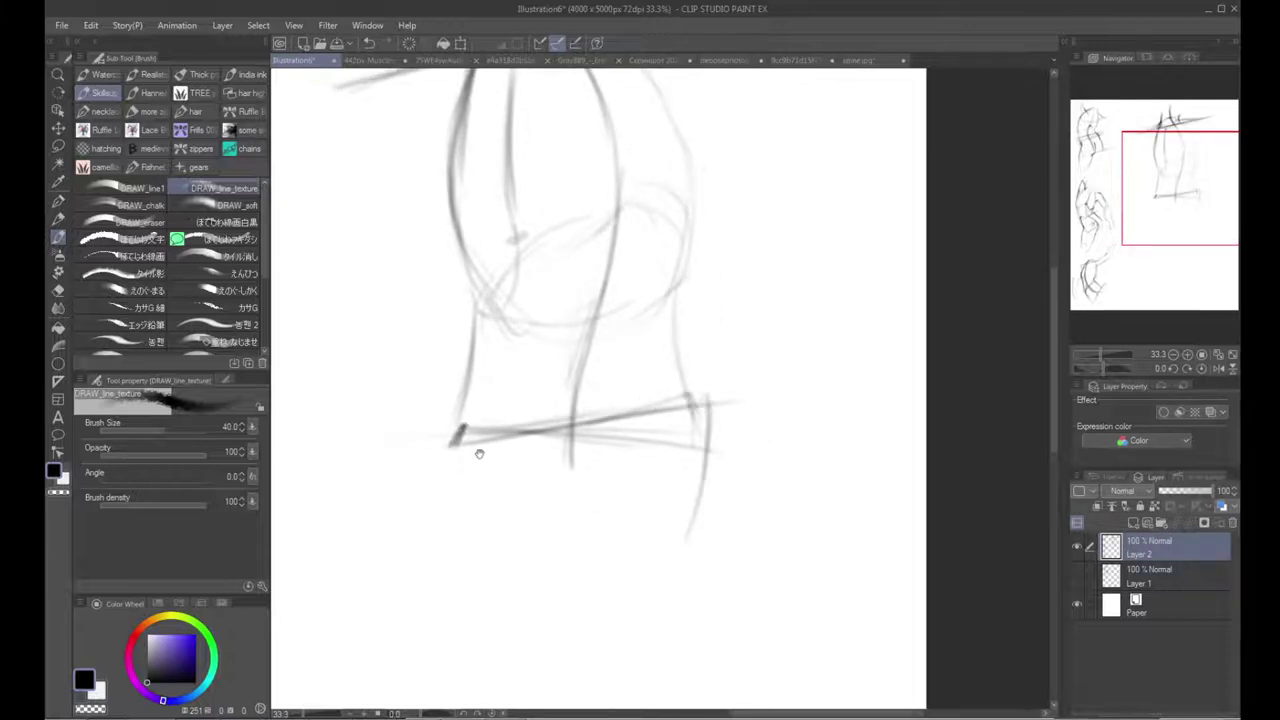
Step: Sketch a large rounded form for the left hip and buttock, swinging outward below the pelvis line
scroll(469, 470, "down", 2)
mouse_move(500, 372)
left_mouse_down()
mouse_move(481, 527)
mouse_move(640, 489)
left_mouse_up()
mouse_move(668, 366)
left_mouse_down()
mouse_move(649, 468)
mouse_move(618, 513)
left_mouse_up()
left_click_drag(472, 572, 606, 522)
mouse_move(468, 577)
left_mouse_down()
mouse_move(435, 439)
mouse_move(508, 368)
left_mouse_up()
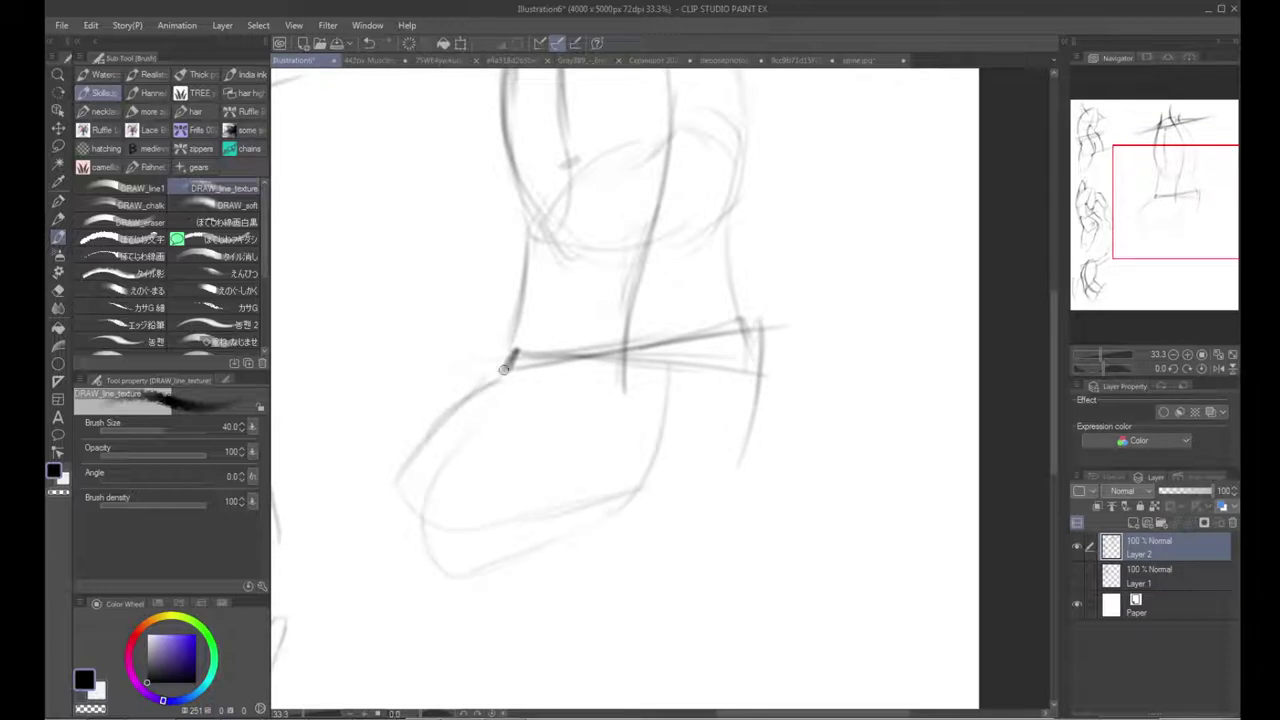
Step: Add the lower edge of the right buttock and darken the lower spine down to the pelvis line
left_click_drag(556, 417, 460, 474)
left_click_drag(554, 547, 625, 548)
left_click_drag(662, 440, 662, 532)
mouse_move(604, 434)
left_mouse_down()
mouse_move(674, 456)
mouse_move(634, 546)
mouse_move(638, 497)
mouse_move(622, 523)
left_mouse_up()
left_click_drag(613, 336, 617, 464)
left_click_drag(611, 360, 622, 478)
left_click_drag(608, 400, 618, 460)
left_click_drag(606, 399, 610, 478)
Step: Sketch the outer side of the right hip with several overlapping strokes down from the end of the pelvis line
mouse_move(607, 432)
left_mouse_down()
mouse_move(606, 478)
mouse_move(735, 449)
mouse_move(730, 504)
left_mouse_up()
left_click_drag(706, 446, 708, 536)
left_click_drag(708, 526, 670, 630)
mouse_move(675, 330)
left_mouse_down()
mouse_move(669, 446)
mouse_move(698, 580)
left_mouse_up()
left_click_drag(680, 470, 682, 530)
left_click_drag(701, 521, 691, 417)
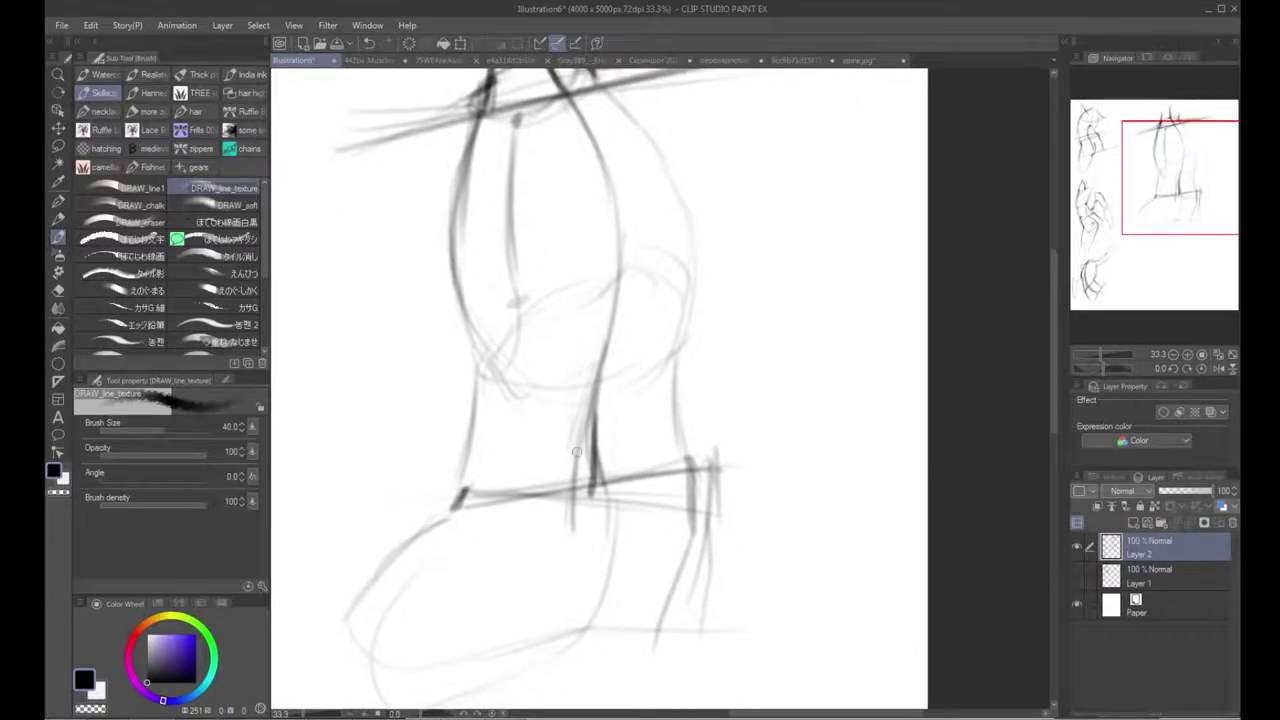
Step: Erase the lower spine with the Soft eraser, then redraw it curving left to the pelvis line and mark the left corner
key("e")
left_click_drag(588, 435, 591, 466)
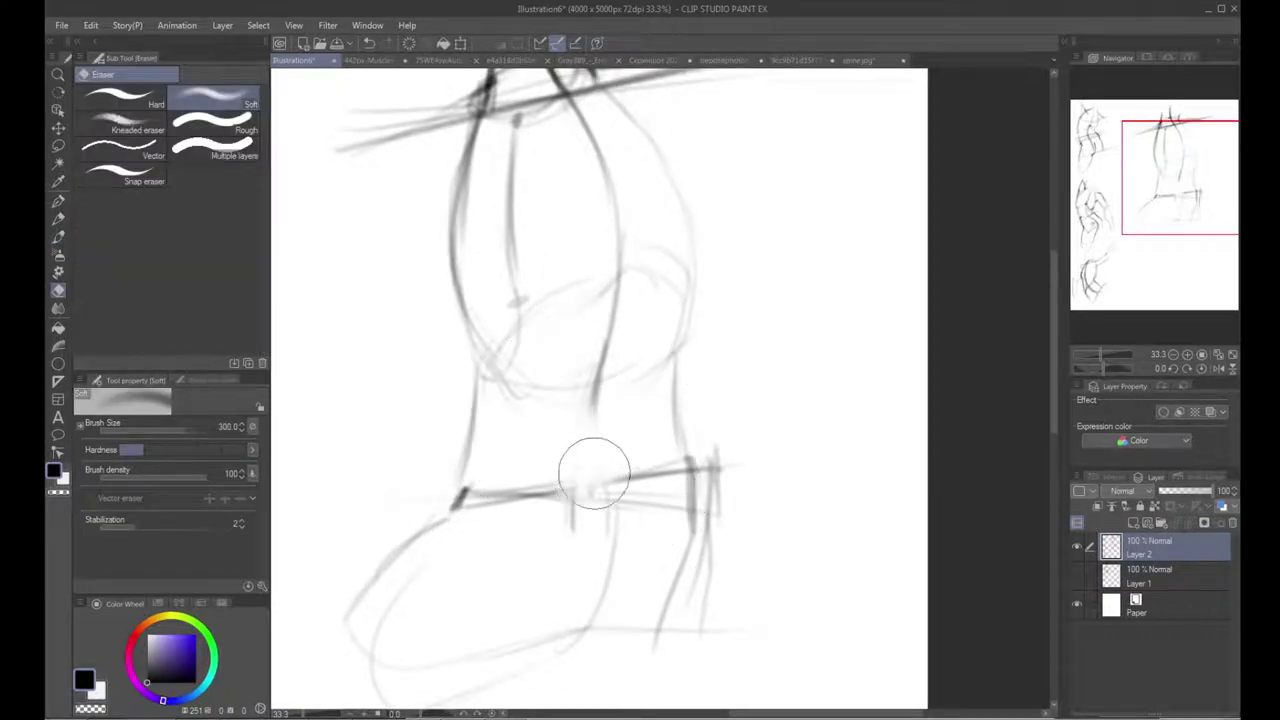
key("b")
left_click_drag(600, 362, 570, 495)
mouse_move(596, 386)
left_mouse_down()
mouse_move(565, 490)
mouse_move(440, 510)
left_mouse_up()
mouse_move(622, 481)
left_mouse_down()
mouse_move(700, 476)
mouse_move(688, 470)
mouse_move(694, 523)
mouse_move(655, 486)
left_mouse_up()
Step: Erase the upper right hip strokes and draw the right waist from the ribcage down to a marked point near the pelvis line
key("e")
key("b")
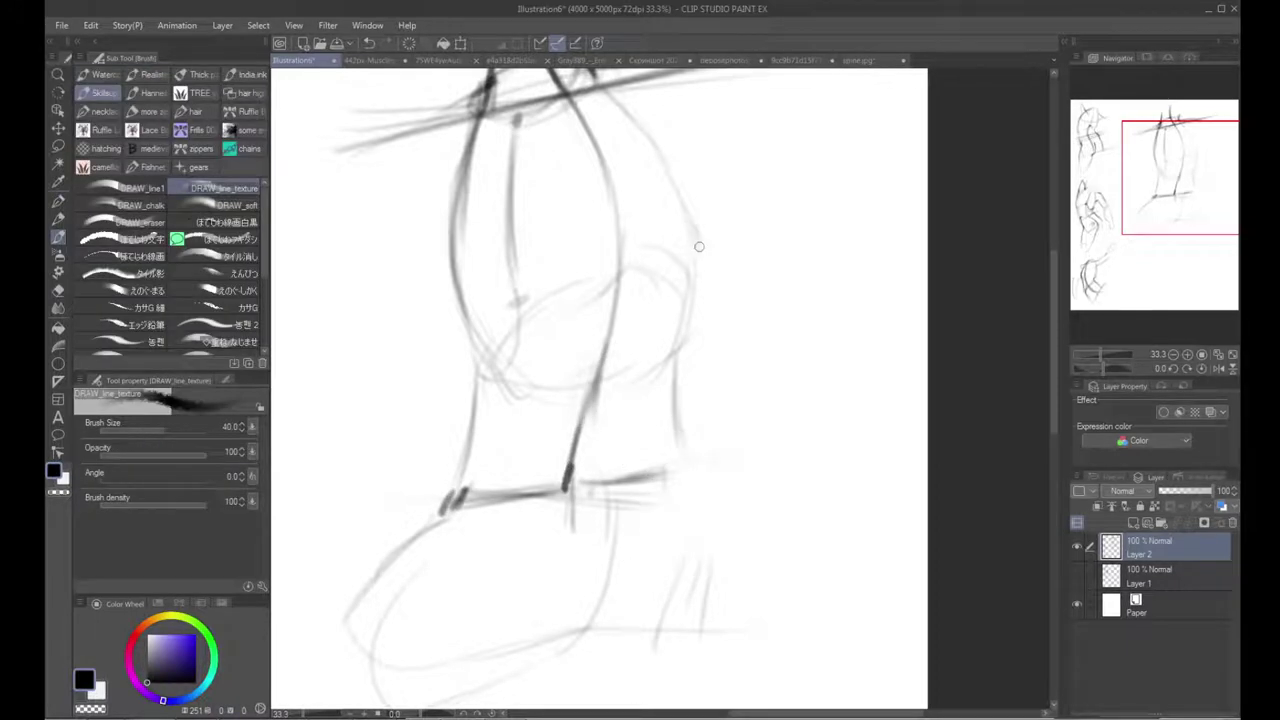
mouse_move(700, 245)
left_mouse_down()
mouse_move(655, 388)
mouse_move(649, 464)
left_mouse_up()
left_click_drag(628, 398, 696, 511)
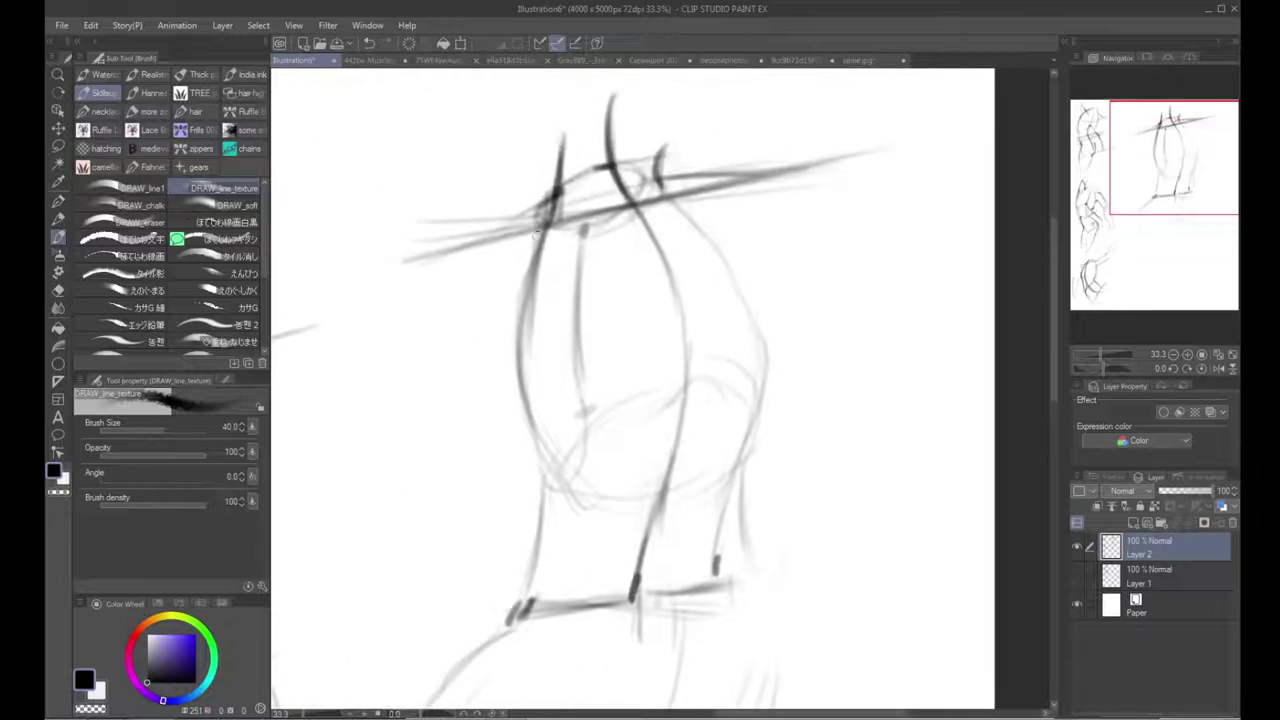
Step: Draw a circle for the left shoulder joint and a dark curve sweeping from it below the shoulder line to the right shoulder
mouse_move(487, 246)
left_mouse_down()
mouse_move(500, 262)
mouse_move(458, 290)
mouse_move(495, 258)
mouse_move(492, 236)
mouse_move(472, 280)
left_mouse_up()
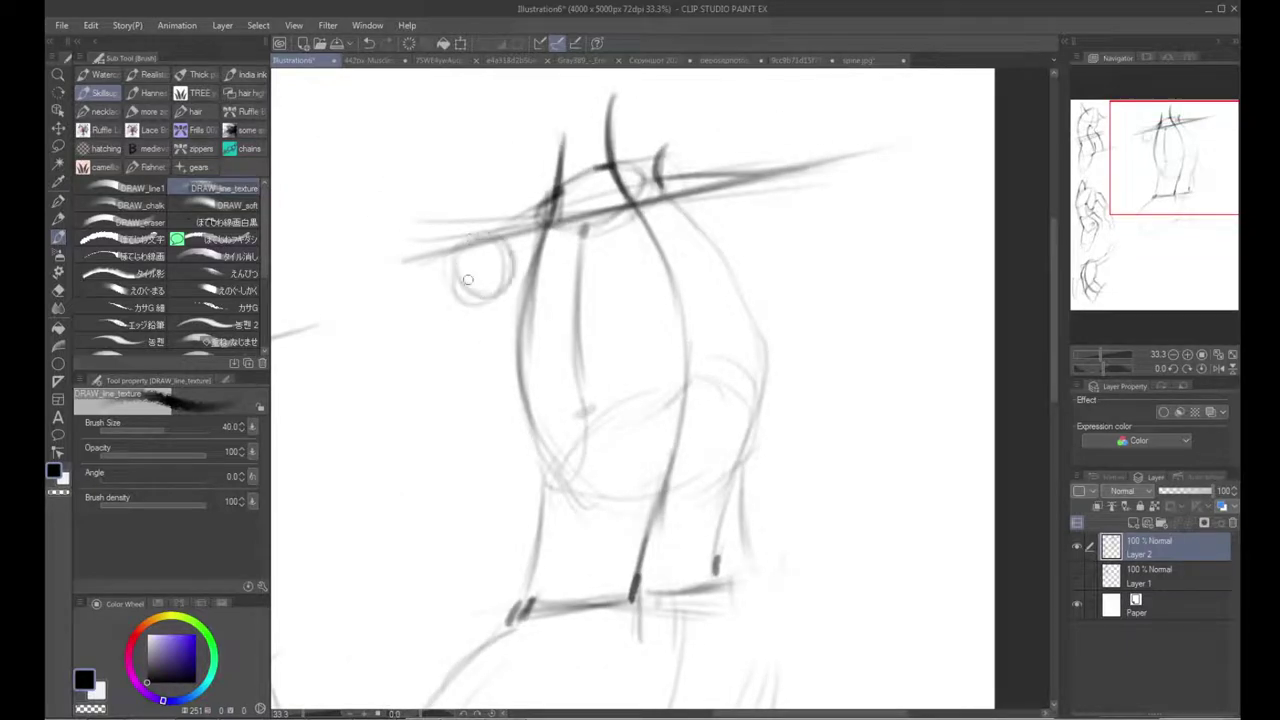
left_click_drag(483, 243, 652, 233)
mouse_move(571, 238)
left_mouse_down()
mouse_move(719, 212)
mouse_move(736, 185)
left_mouse_up()
left_click_drag(683, 226, 746, 178)
mouse_move(552, 240)
left_mouse_down()
mouse_move(701, 213)
mouse_move(741, 175)
left_mouse_up()
mouse_move(690, 222)
left_mouse_down()
mouse_move(738, 188)
mouse_move(716, 197)
left_mouse_up()
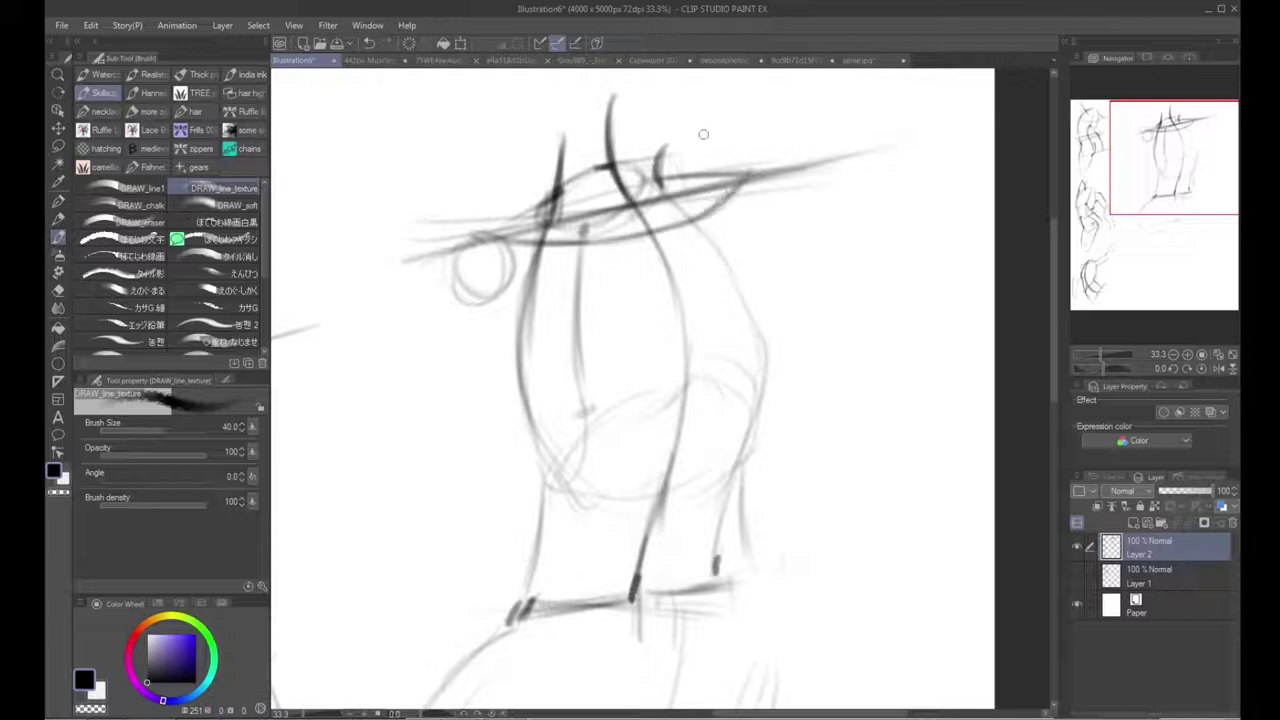
Step: Darken the right contour of the ribcage along its widest part
left_click_drag(648, 249, 586, 288)
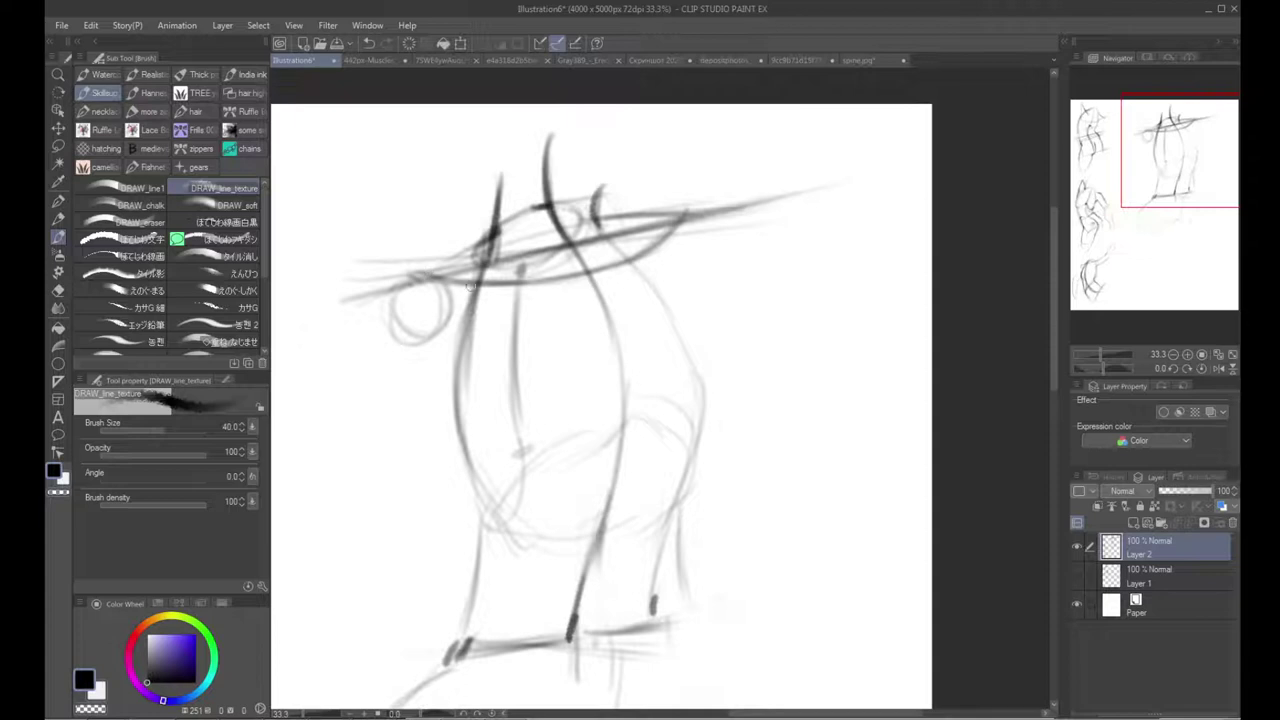
left_click_drag(625, 298, 611, 303)
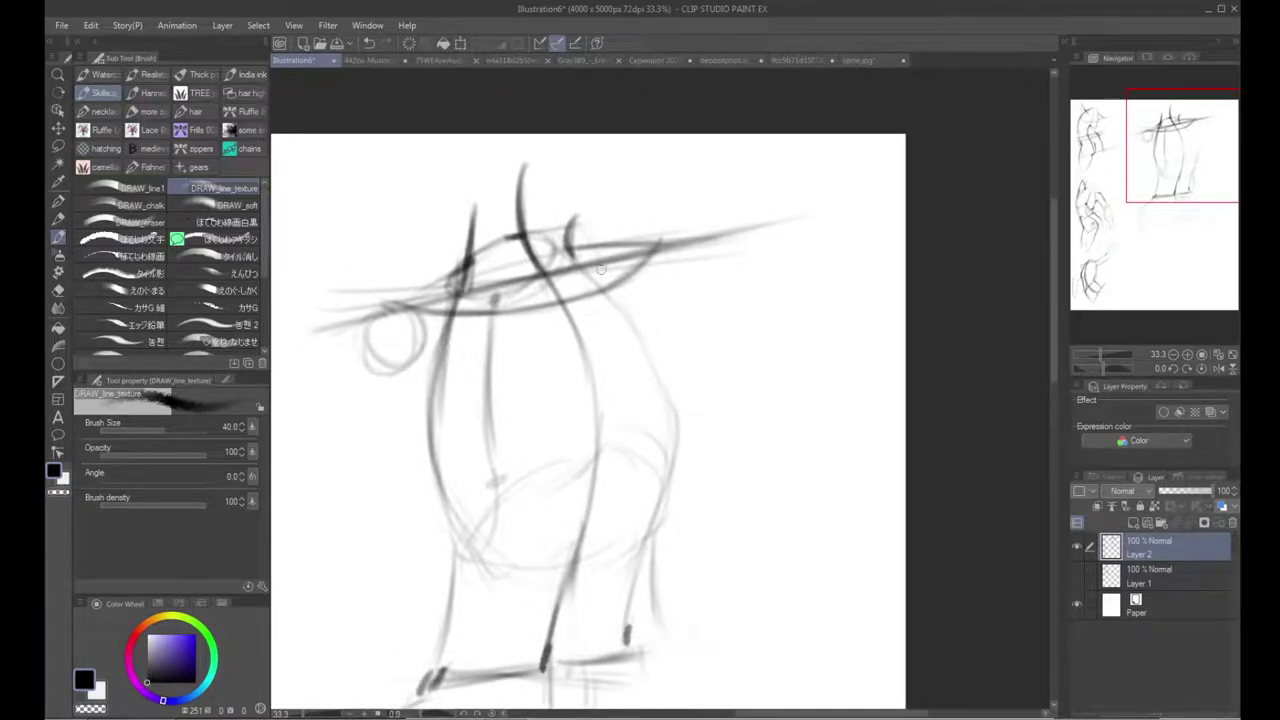
mouse_move(663, 368)
left_mouse_down()
mouse_move(676, 440)
mouse_move(661, 490)
left_mouse_up()
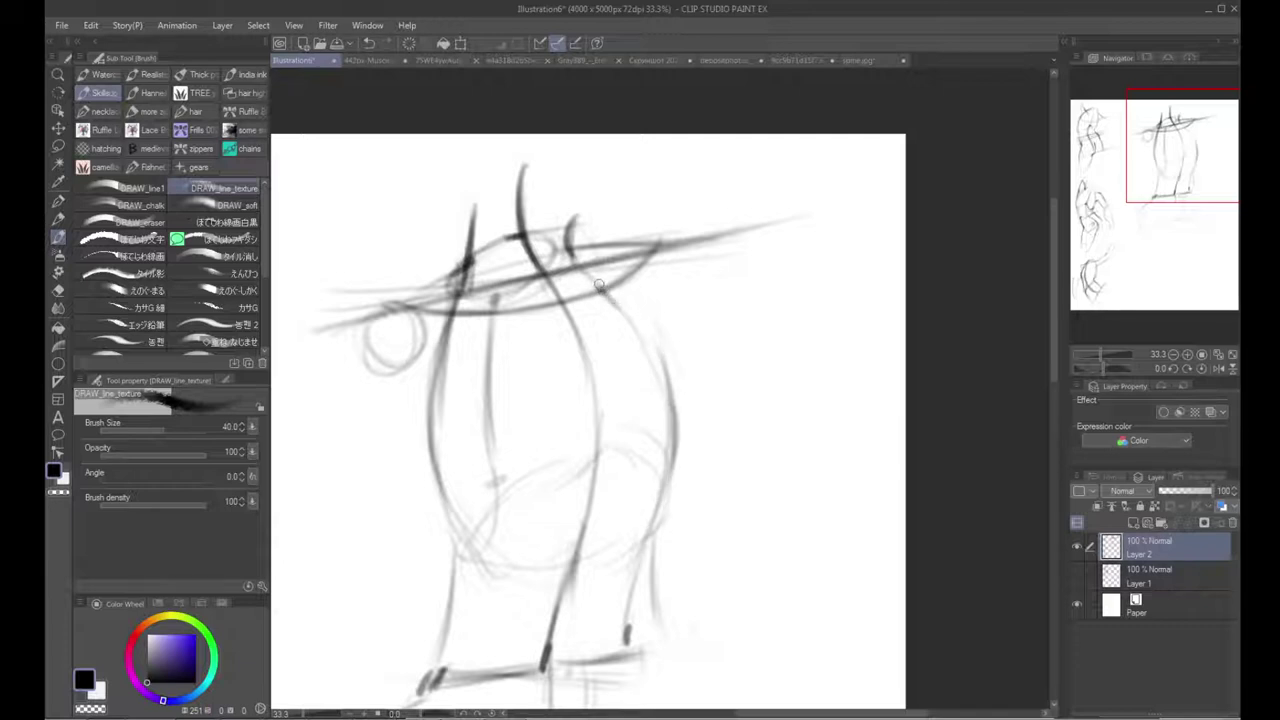
Step: Outline the right shoulder blade as a narrow wedge below the shoulder curve and add a line from the neck to the shoulder
mouse_move(645, 264)
left_mouse_down()
mouse_move(600, 288)
mouse_move(630, 358)
left_mouse_up()
left_click_drag(606, 290, 640, 388)
left_click_drag(610, 302, 634, 390)
mouse_move(630, 336)
left_mouse_down()
mouse_move(638, 393)
mouse_move(660, 338)
mouse_move(662, 388)
mouse_move(665, 262)
mouse_move(660, 328)
left_mouse_up()
mouse_move(664, 263)
left_mouse_down()
mouse_move(665, 284)
mouse_move(664, 254)
mouse_move(684, 239)
left_mouse_up()
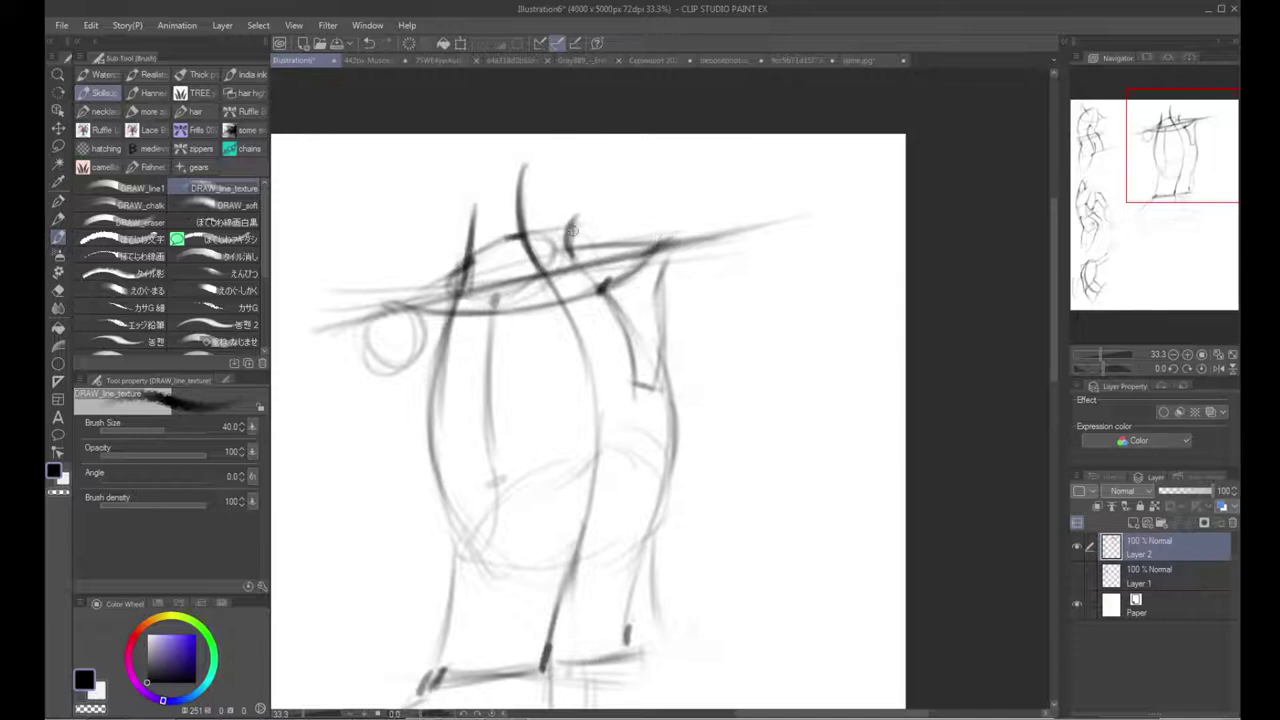
left_click_drag(580, 234, 652, 241)
mouse_move(528, 315)
left_mouse_down()
mouse_move(540, 342)
mouse_move(433, 368)
left_mouse_up()
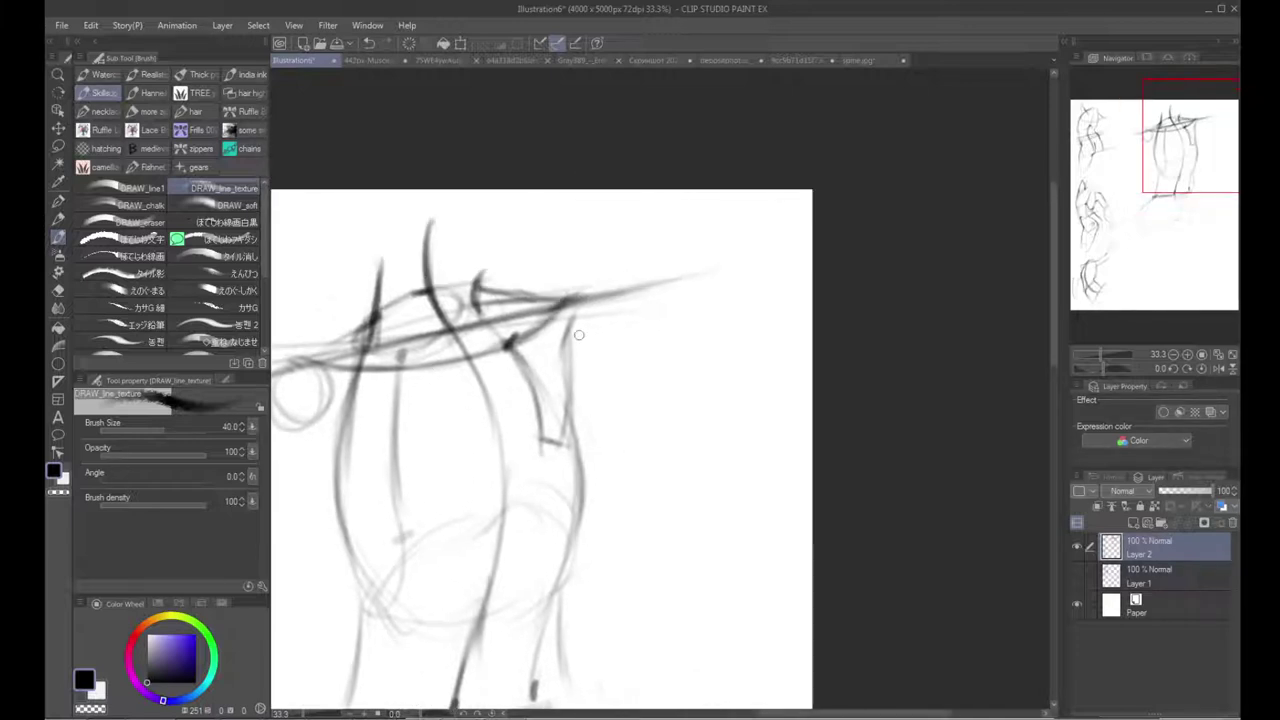
Step: Sketch a small explanatory diagram of angled lines in the blank area to the right of the torso
left_click_drag(636, 434, 571, 234)
mouse_move(587, 379)
left_mouse_down()
mouse_move(613, 433)
mouse_move(644, 432)
mouse_move(585, 545)
left_mouse_up()
left_click_drag(645, 440, 638, 525)
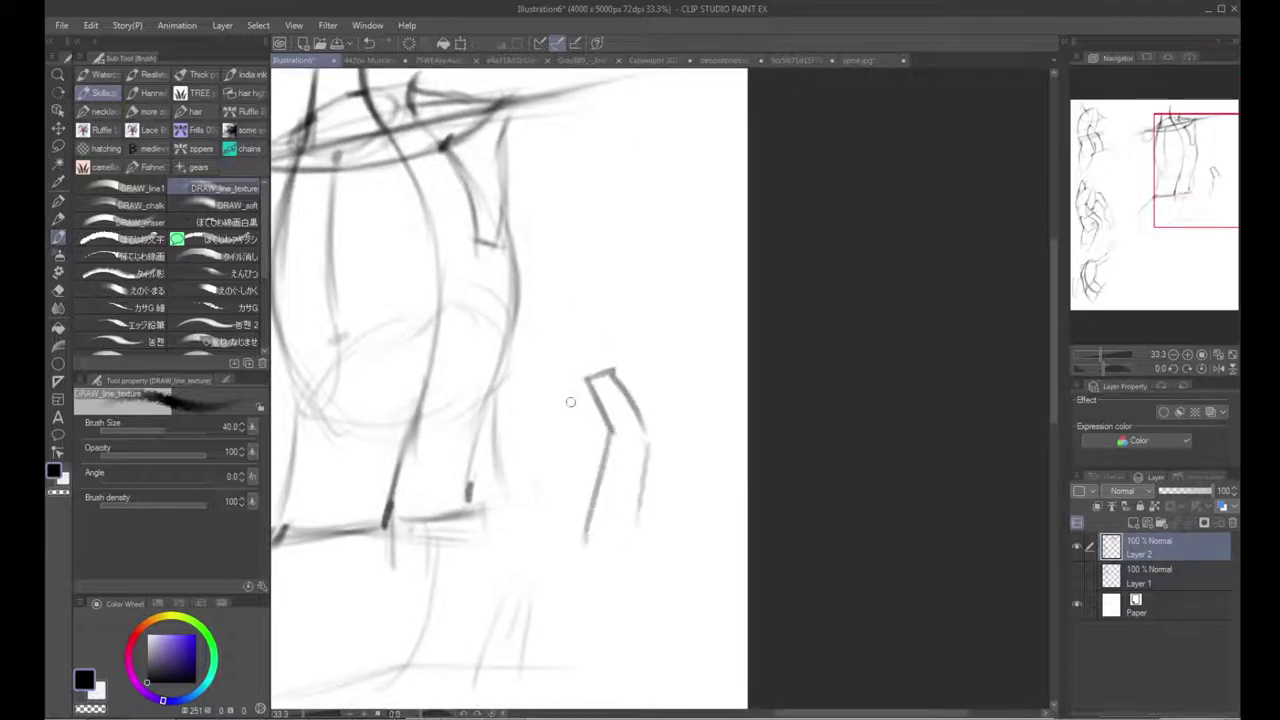
mouse_move(583, 379)
left_mouse_down()
mouse_move(604, 411)
mouse_move(520, 481)
left_mouse_up()
mouse_move(568, 407)
left_mouse_down()
mouse_move(499, 499)
mouse_move(548, 479)
mouse_move(526, 475)
left_mouse_up()
mouse_move(527, 475)
left_mouse_down()
mouse_move(487, 532)
mouse_move(516, 572)
left_mouse_up()
left_click_drag(548, 474, 492, 535)
left_click_drag(600, 302, 598, 340)
mouse_move(585, 332)
left_mouse_down()
mouse_move(598, 347)
mouse_move(567, 385)
mouse_move(602, 345)
left_mouse_up()
Step: Undo all strokes of the small diagram beside the torso
key("ctrl+z")
key("ctrl+z")
key("ctrl+z")
key("ctrl+z")
key("ctrl+z")
key("ctrl+z")
key("ctrl+z")
key("ctrl+z")
key("ctrl+z")
key("ctrl+z")
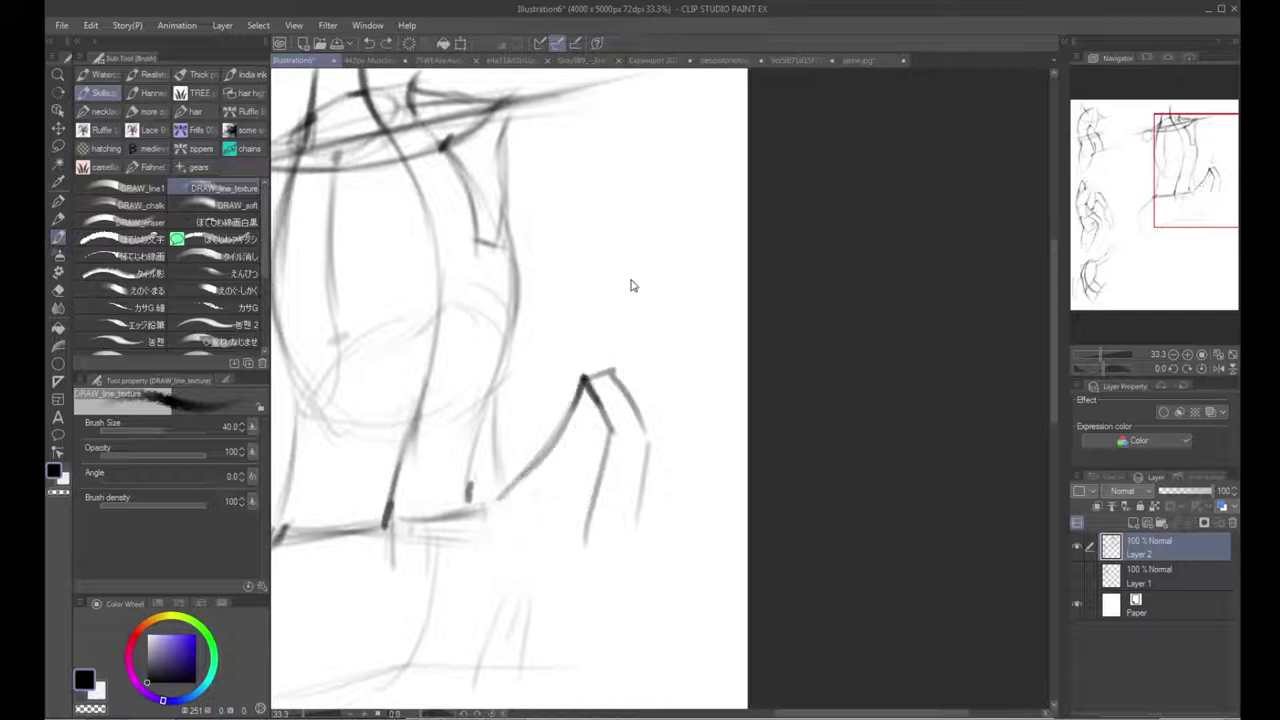
key("ctrl+z")
key("ctrl+z")
key("ctrl+z")
key("ctrl+z")
key("ctrl+z")
key("ctrl+z")
key("ctrl+z")
key("ctrl+z")
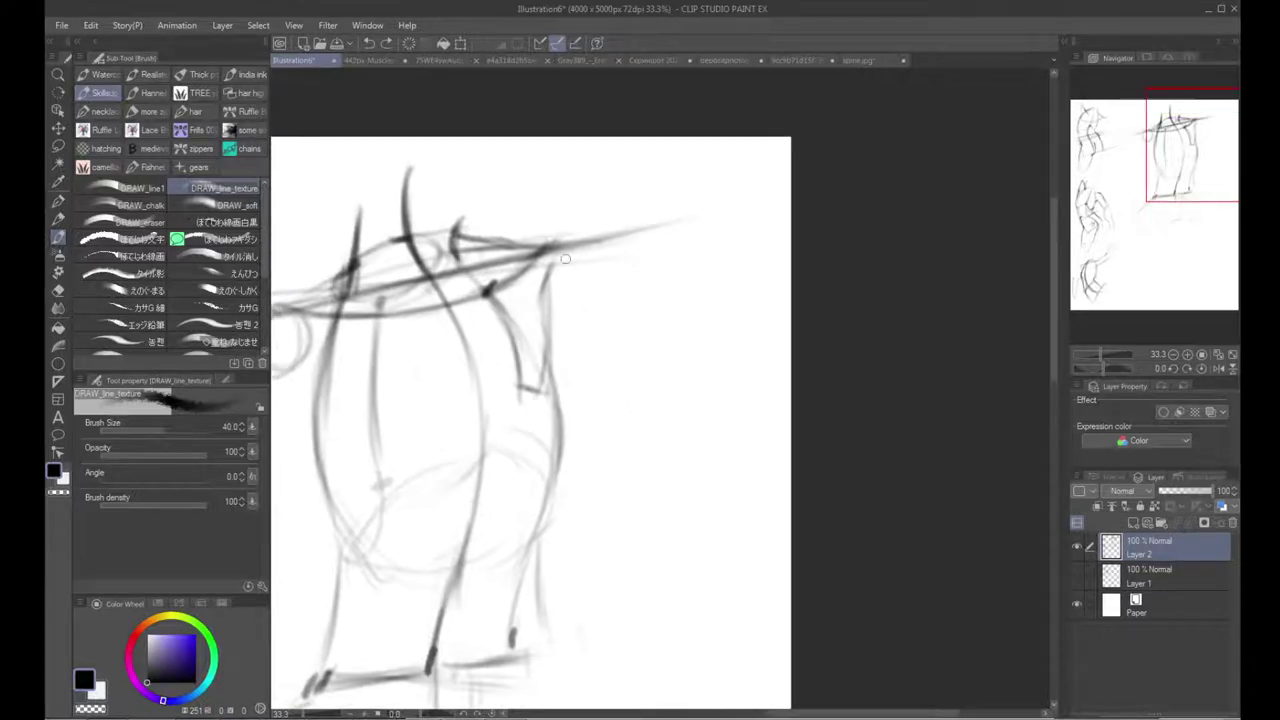
Step: Sketch the right shoulder joint as a small oval below the end of the shoulder line, with a short outer arm stroke
left_click_drag(569, 258, 594, 328)
mouse_move(552, 266)
left_mouse_down()
mouse_move(542, 275)
mouse_move(570, 254)
mouse_move(578, 298)
left_mouse_up()
left_click_drag(400, 337, 537, 307)
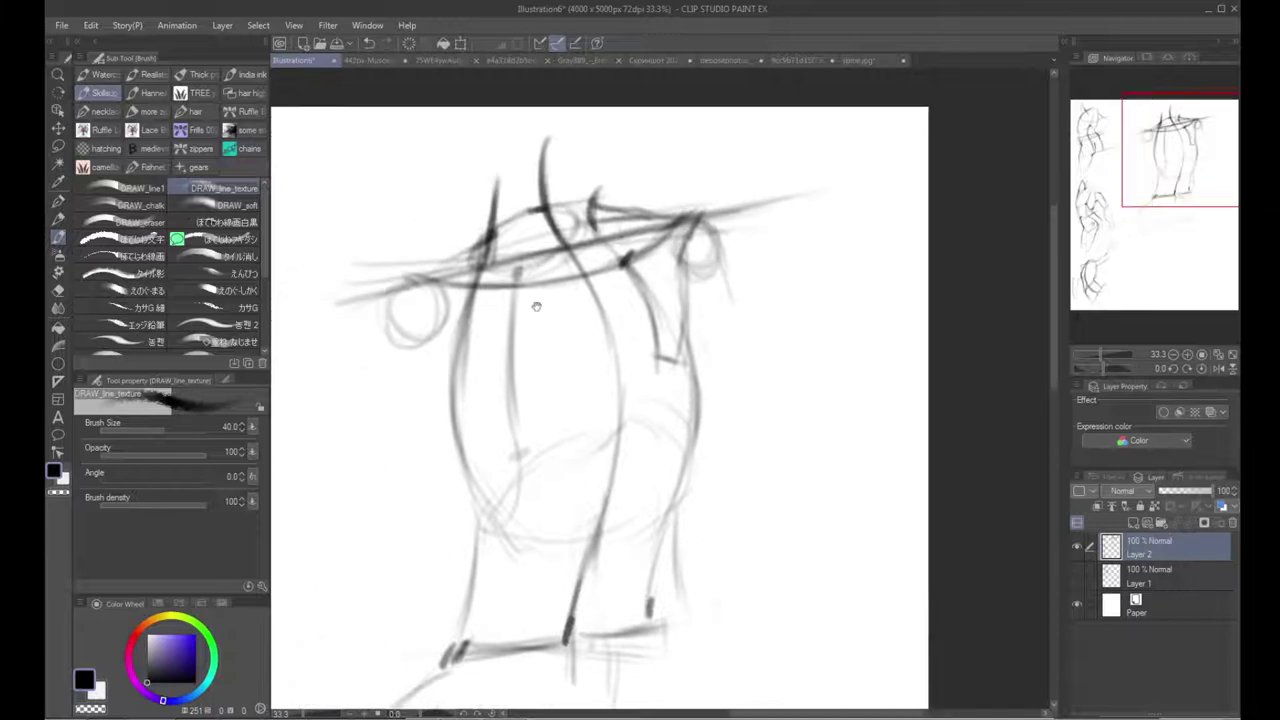
key("h")
key("h")
Step: Draw the left upper arm as two lines down from the shoulder circle, ending at a faint elbow guideline
left_click_drag(536, 318, 514, 345)
mouse_move(386, 303)
left_mouse_down()
mouse_move(368, 345)
mouse_move(422, 258)
mouse_move(410, 345)
mouse_move(362, 482)
left_mouse_up()
left_click_drag(372, 436, 334, 540)
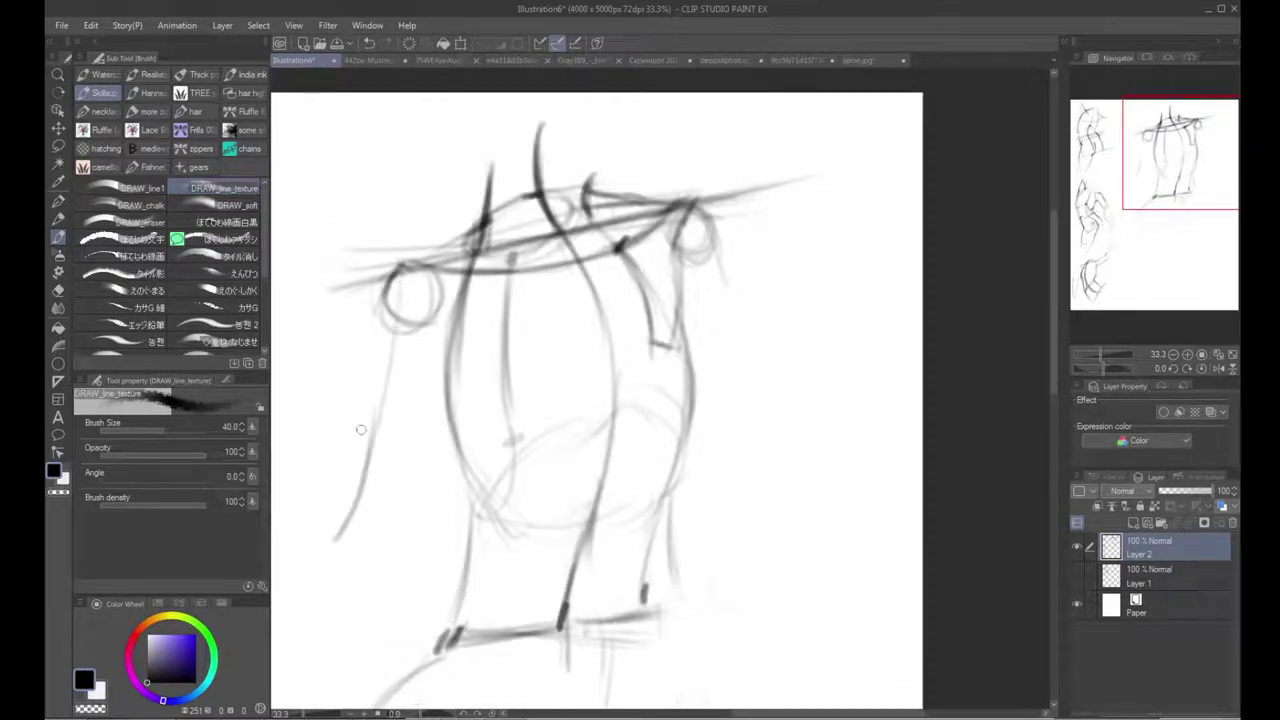
mouse_move(394, 416)
left_mouse_down()
mouse_move(378, 522)
mouse_move(405, 517)
left_mouse_up()
left_click_drag(318, 499, 404, 517)
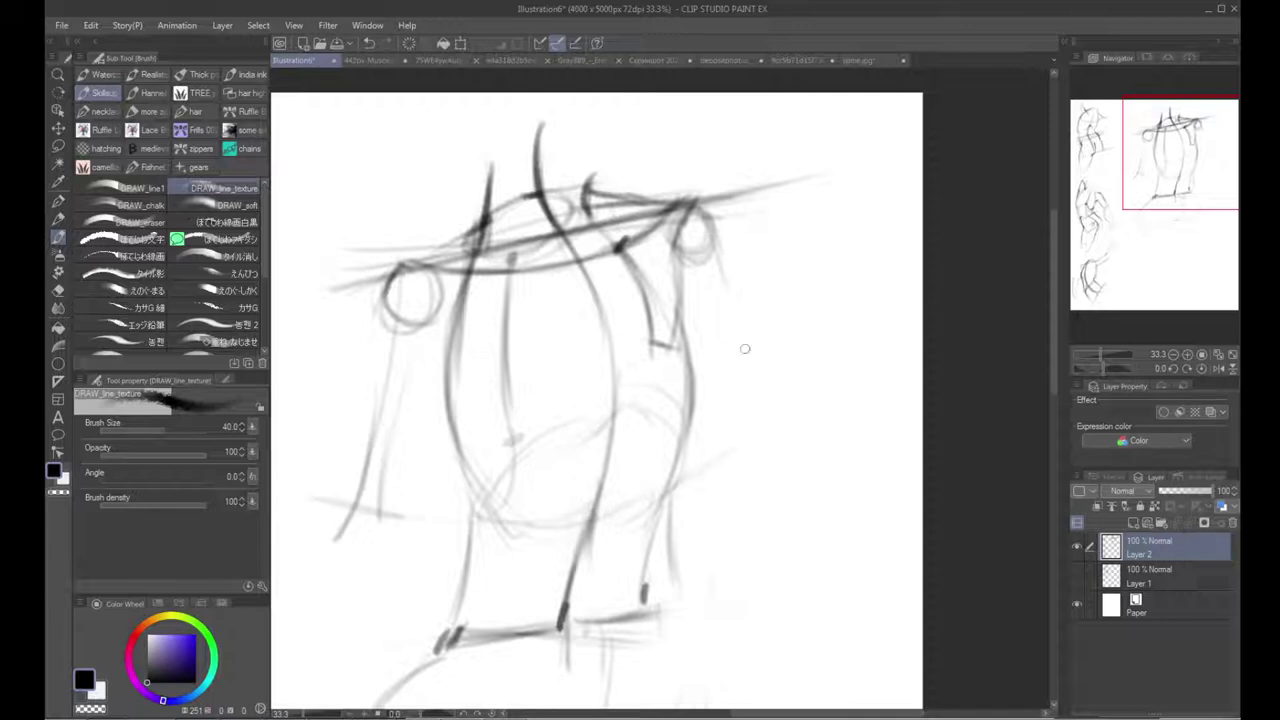
Step: Draw the right upper arm slanting outward from the shoulder joint and close it with a wedge-shaped elbow
mouse_move(708, 272)
left_mouse_down()
mouse_move(782, 440)
mouse_move(749, 460)
mouse_move(786, 438)
left_mouse_up()
left_click_drag(744, 486, 803, 420)
mouse_move(739, 452)
left_mouse_down()
mouse_move(689, 400)
mouse_move(689, 330)
left_mouse_up()
left_click_drag(624, 360, 636, 412)
left_click_drag(511, 395, 498, 465)
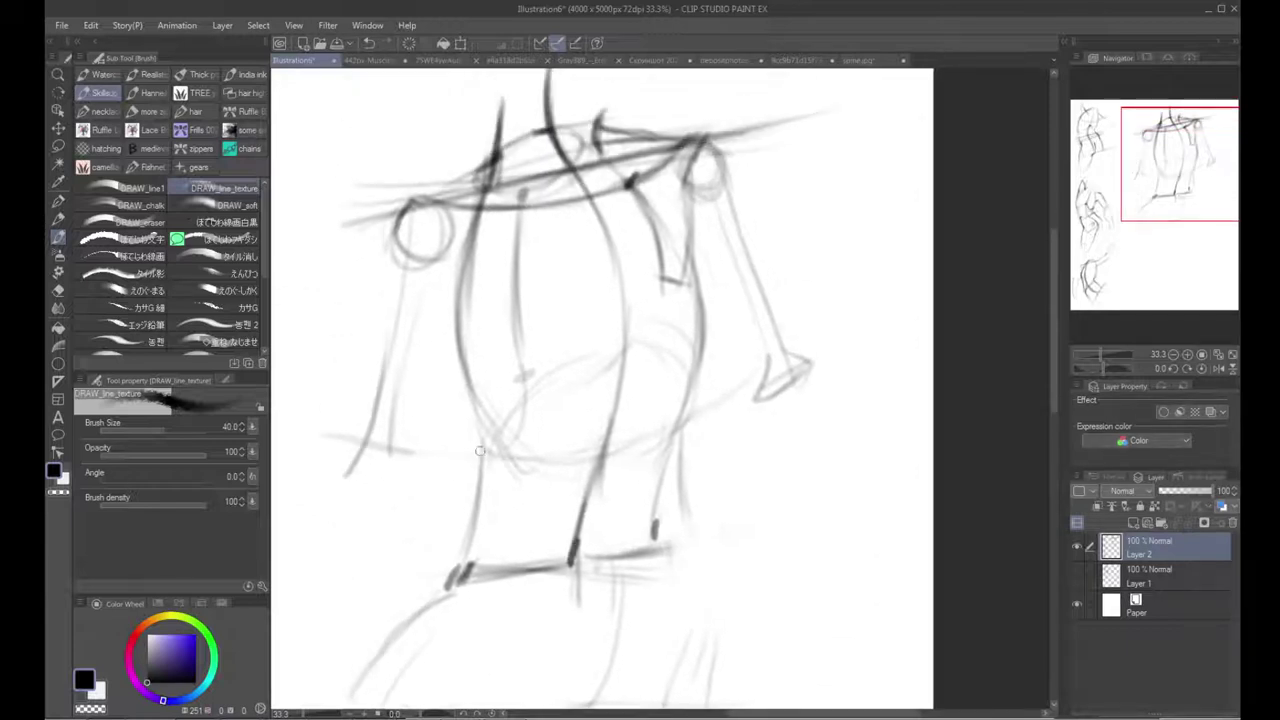
Step: Darken the left waist contour and draw lines alongside the spine from the upper back to the pelvis
left_click_drag(468, 568, 483, 488)
mouse_move(489, 432)
left_mouse_down()
mouse_move(468, 514)
mouse_move(481, 534)
mouse_move(519, 421)
mouse_move(488, 399)
left_mouse_up()
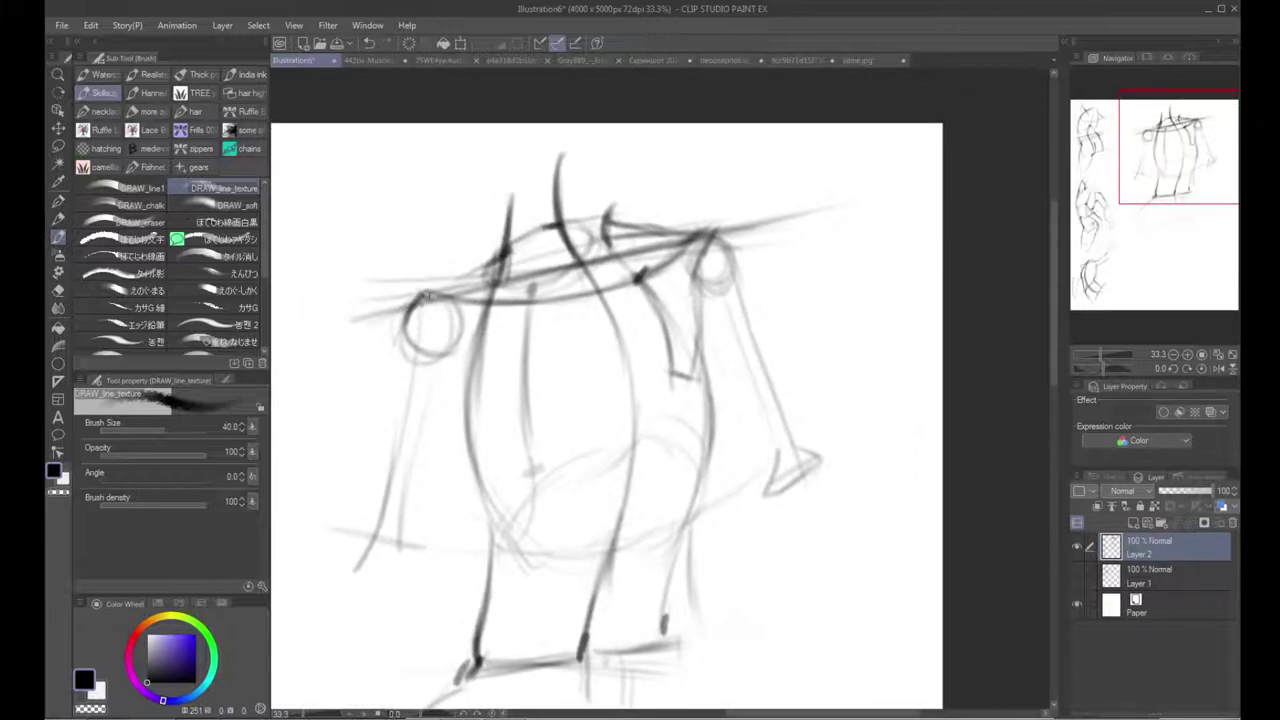
left_click_drag(576, 289, 612, 380)
left_click_drag(621, 438, 565, 663)
mouse_move(581, 598)
left_mouse_down()
mouse_move(568, 658)
mouse_move(596, 624)
mouse_move(645, 456)
left_mouse_up()
Step: Erase the doubled strokes on the ribcage's left side, redraw that contour as one clean curve and darken the right contour
left_click_drag(503, 354, 505, 364)
left_click_drag(503, 300, 482, 414)
key("e")
left_click_drag(483, 356, 476, 448)
key("b")
left_click_drag(494, 288, 487, 478)
left_click_drag(484, 396, 499, 518)
mouse_move(485, 466)
left_mouse_down()
mouse_move(516, 545)
mouse_move(503, 518)
left_mouse_up()
mouse_move(698, 358)
left_mouse_down()
mouse_move(709, 473)
mouse_move(627, 548)
left_mouse_up()
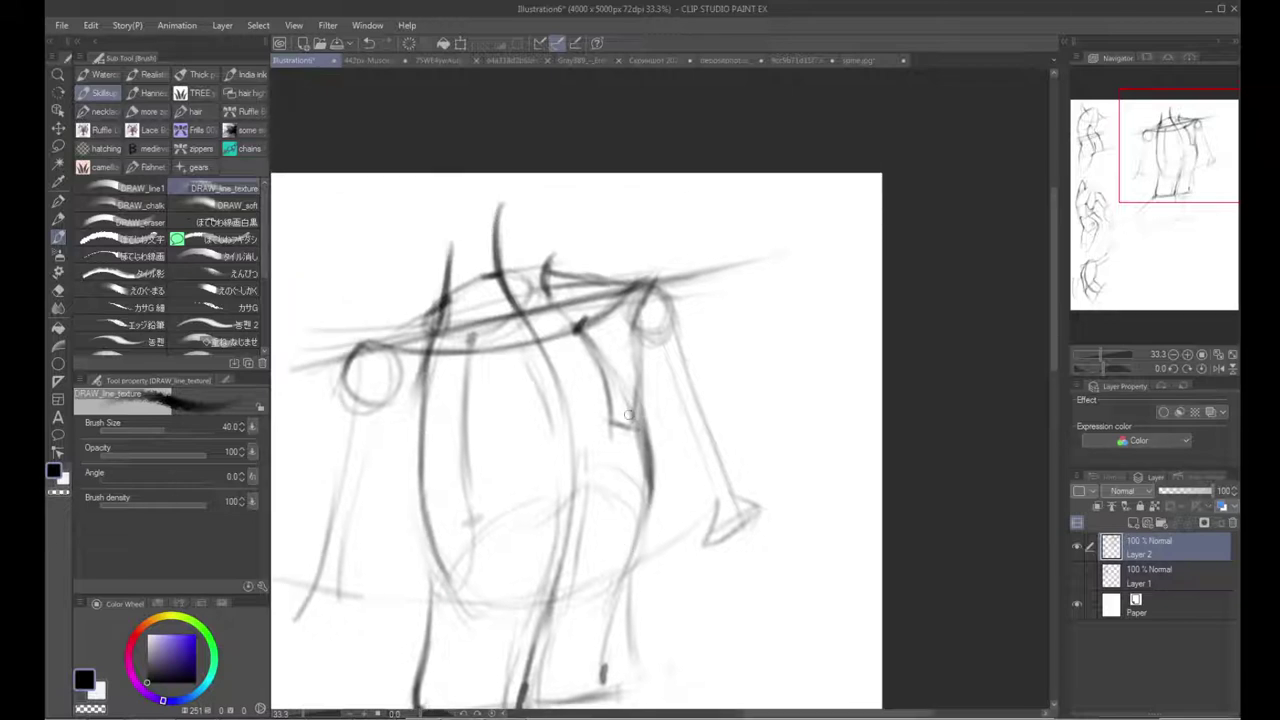
mouse_move(587, 340)
left_mouse_down()
mouse_move(580, 269)
mouse_move(567, 403)
left_mouse_up()
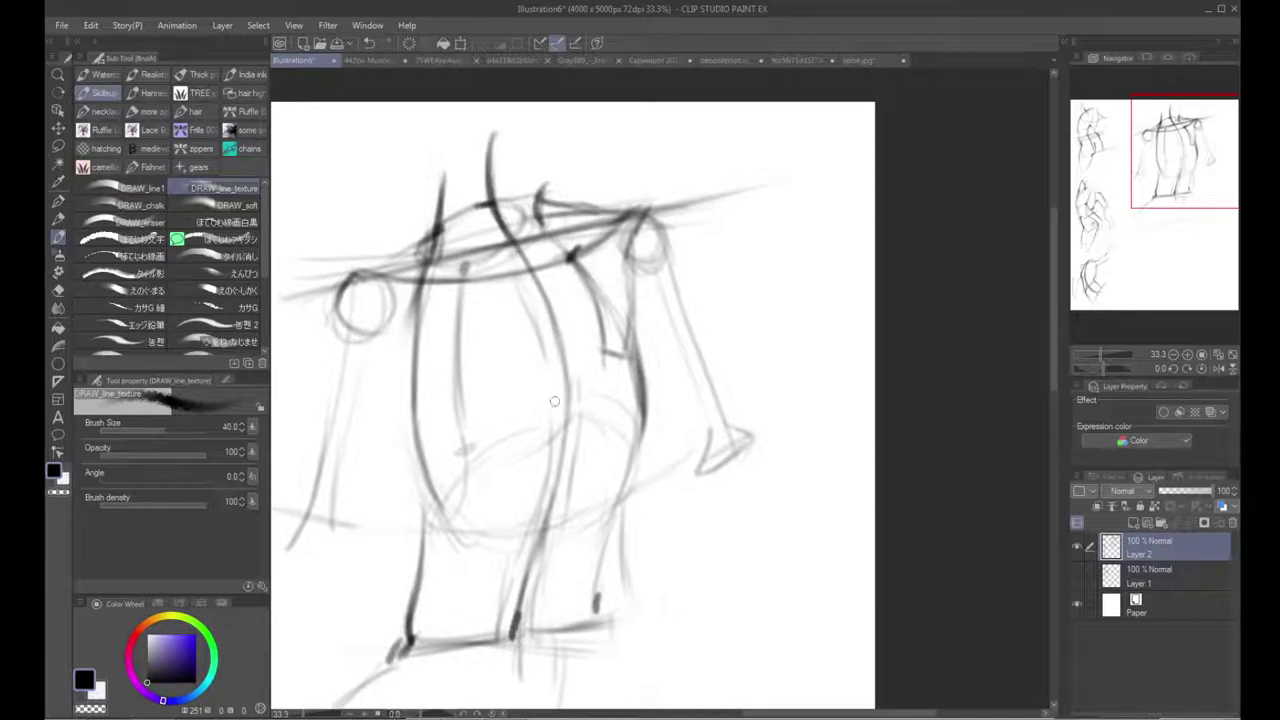
left_click_drag(499, 275, 531, 328)
left_click_drag(552, 425, 541, 418)
mouse_move(511, 215)
left_mouse_down()
mouse_move(527, 178)
mouse_move(518, 253)
mouse_move(521, 184)
left_mouse_up()
left_click_drag(465, 237, 450, 292)
scroll(489, 360, "down", 1)
left_click_drag(628, 304, 660, 488)
key("ctrl+z")
mouse_move(437, 325)
left_mouse_down()
mouse_move(456, 500)
mouse_move(450, 483)
mouse_move(425, 595)
left_mouse_up()
key("ctrl+z")
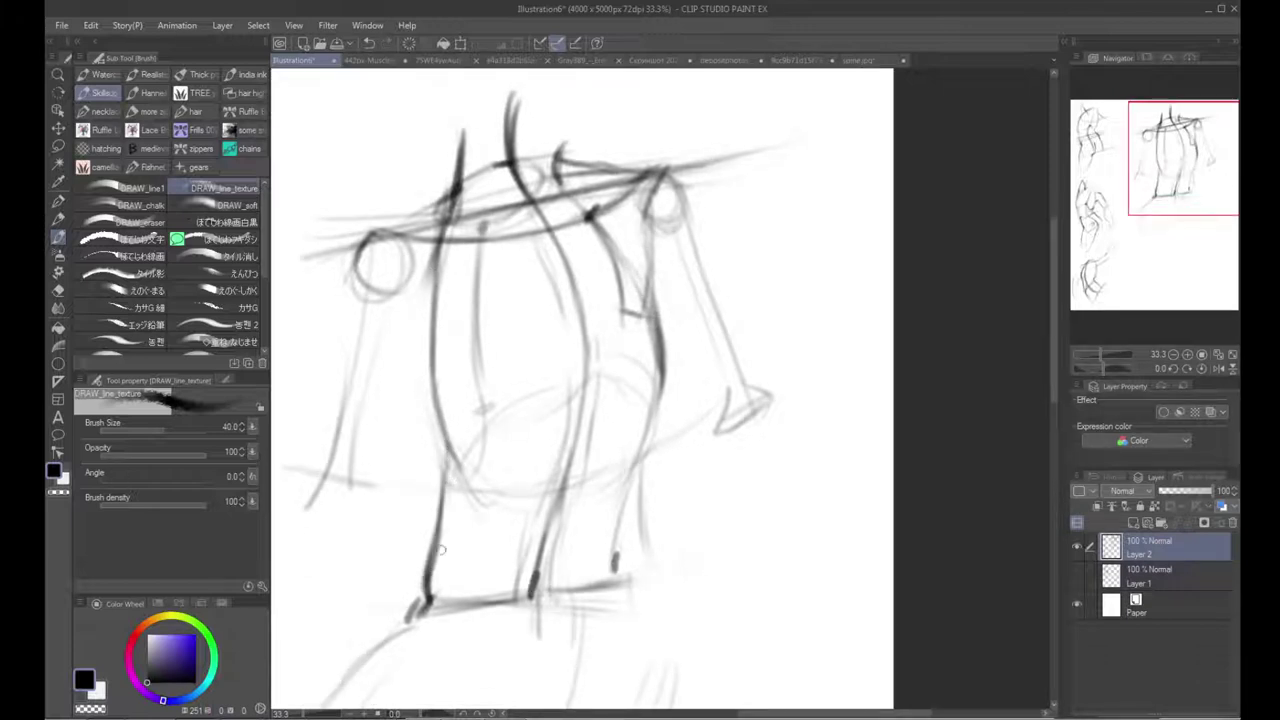
Step: Draw the right waist contour down to the pelvis and darken the lower spine line, erasing stray marks beside it
mouse_move(650, 405)
left_mouse_down()
mouse_move(641, 563)
mouse_move(636, 541)
mouse_move(618, 588)
left_mouse_up()
left_click_drag(643, 535, 620, 590)
scroll(626, 426, "down", 1)
left_click_drag(566, 427, 551, 527)
key("e")
left_click_drag(544, 445, 537, 489)
key("b")
left_click_drag(566, 427, 552, 527)
left_click_drag(556, 470, 553, 526)
left_click_drag(605, 364, 587, 430)
left_click_drag(538, 382, 595, 445)
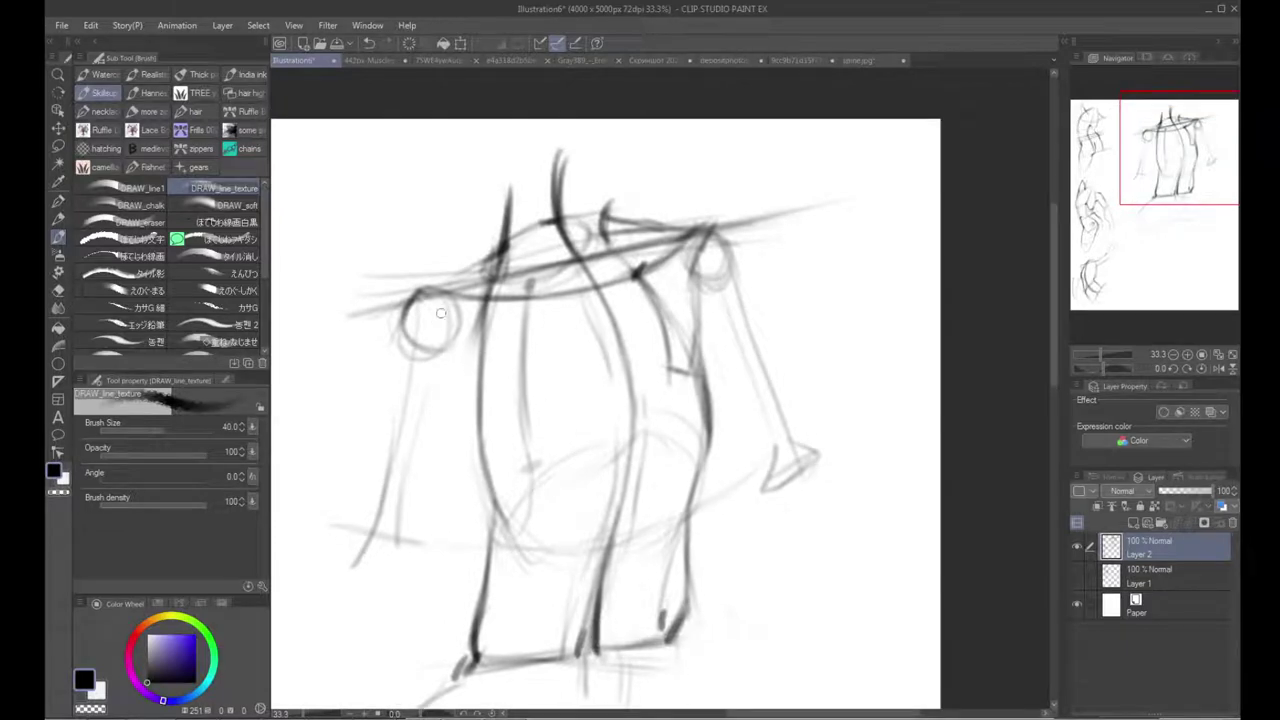
Step: Draw the left deltoid as a curved wedge around the shoulder circle, tapering to a point on the outer upper arm
mouse_move(426, 288)
left_mouse_down()
mouse_move(462, 305)
mouse_move(548, 306)
left_mouse_up()
mouse_move(429, 281)
left_mouse_down()
mouse_move(553, 304)
mouse_move(480, 311)
mouse_move(505, 294)
mouse_move(472, 345)
mouse_move(503, 313)
mouse_move(394, 410)
left_mouse_up()
left_click_drag(428, 368, 390, 414)
mouse_move(466, 350)
left_mouse_down()
mouse_move(406, 390)
mouse_move(456, 360)
left_mouse_up()
mouse_move(420, 288)
left_mouse_down()
mouse_move(393, 324)
mouse_move(384, 400)
left_mouse_up()
left_click_drag(388, 341, 387, 408)
left_click_drag(390, 364, 380, 418)
left_click_drag(396, 332, 384, 394)
left_click_drag(453, 290, 556, 290)
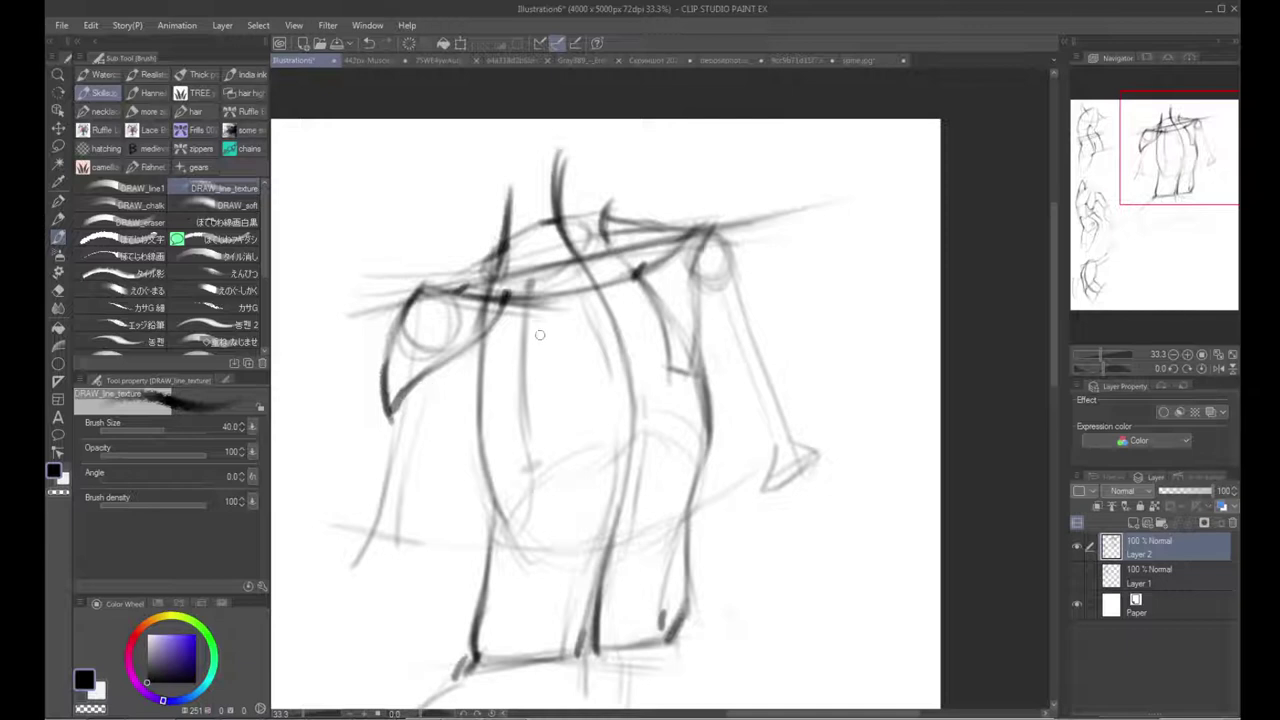
Step: Outline the left upper-arm muscle as a rounded form below the deltoid and darken the deltoid's lower edge toward the armpit
left_click_drag(393, 405, 374, 522)
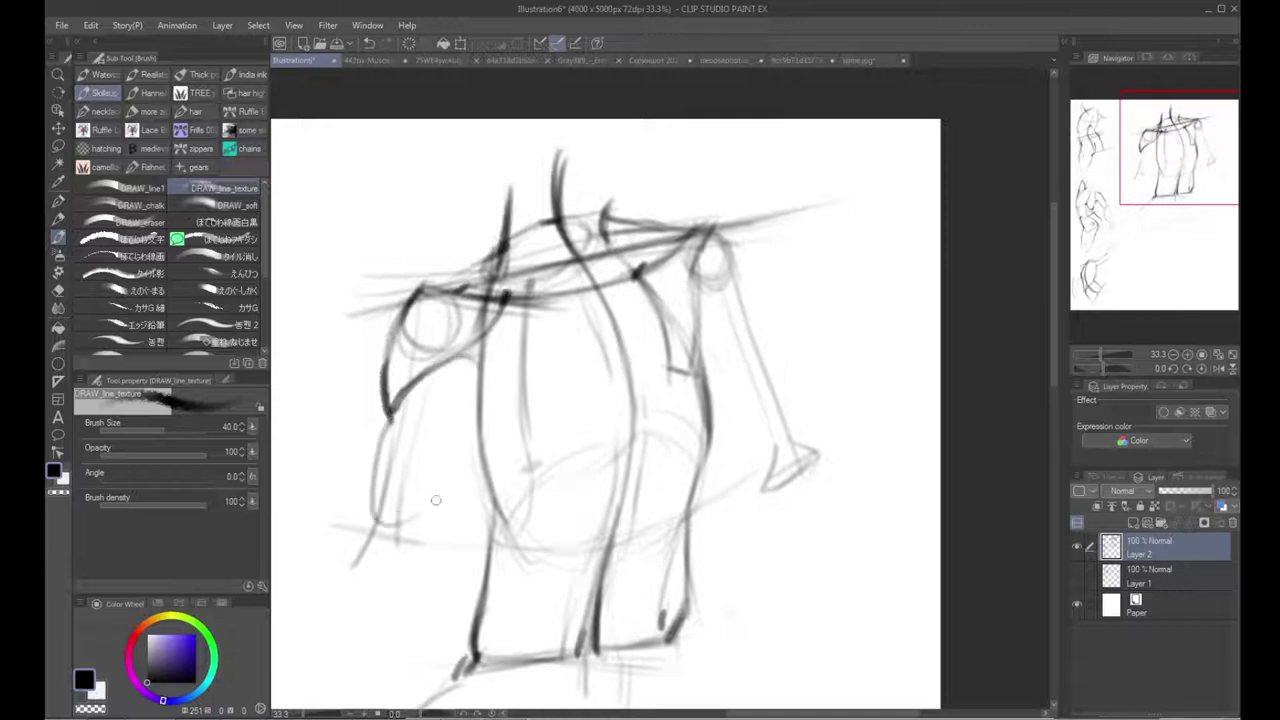
left_click_drag(478, 364, 460, 470)
left_click_drag(474, 398, 430, 508)
left_click_drag(441, 360, 472, 374)
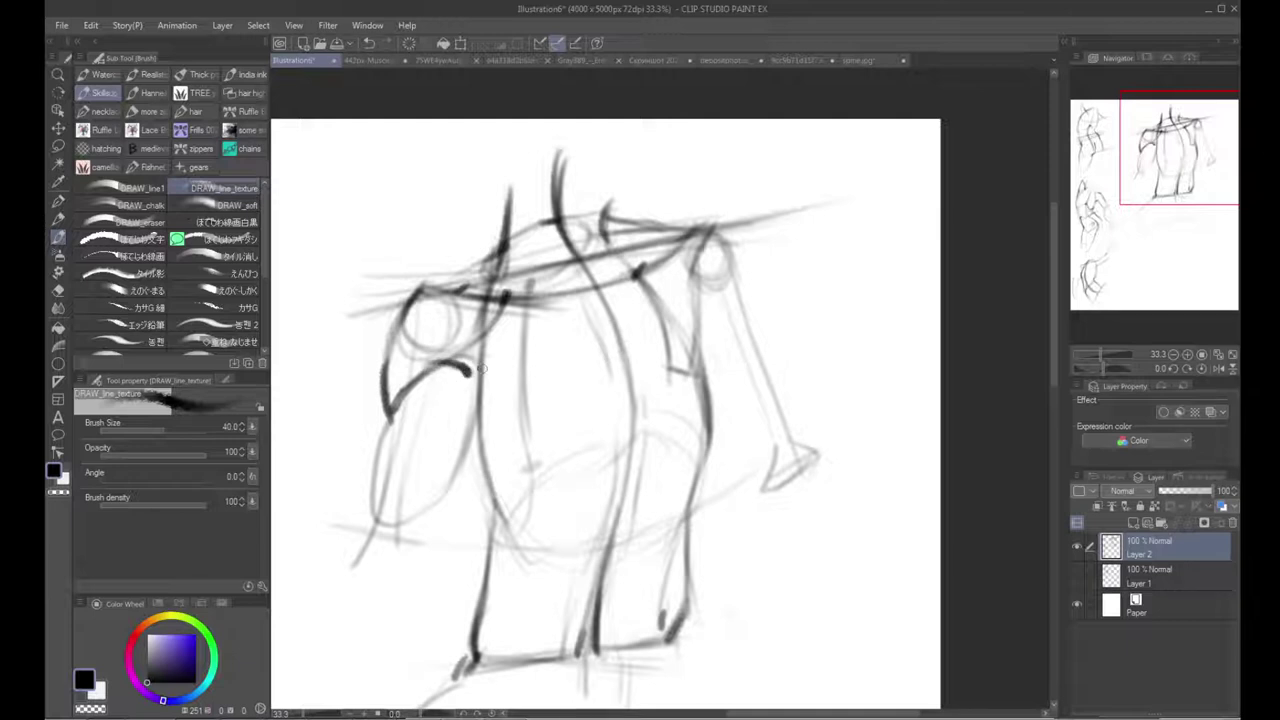
Step: Draw one sweeping curve across the back from the left armpit to the right armpit
mouse_move(443, 370)
left_mouse_down()
mouse_move(614, 368)
mouse_move(672, 350)
left_mouse_up()
mouse_move(500, 372)
left_mouse_down()
mouse_move(664, 350)
mouse_move(683, 328)
mouse_move(632, 356)
left_mouse_up()
mouse_move(466, 372)
left_mouse_down()
mouse_move(640, 353)
mouse_move(704, 302)
left_mouse_up()
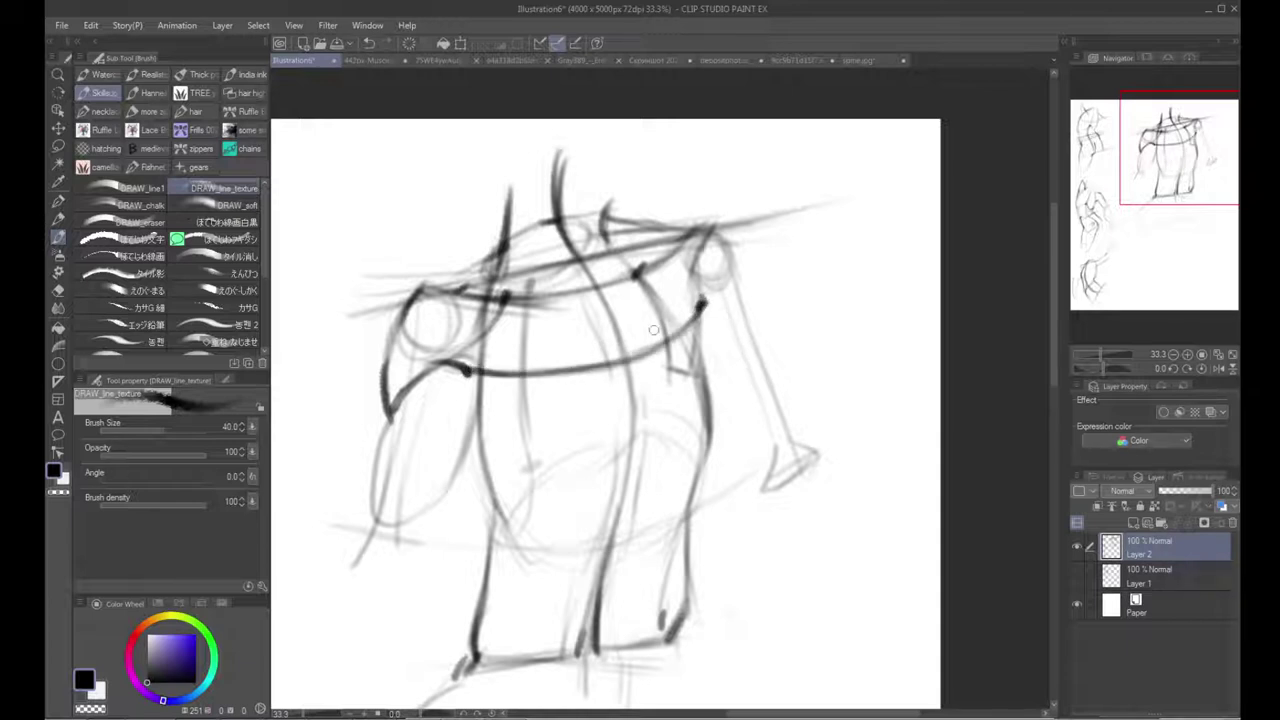
Step: Draw the outer latissimus contours down from both armpits, curving inward along the ribcage to the waist
left_click_drag(463, 370, 478, 456)
left_click_drag(464, 410, 489, 472)
mouse_move(704, 296)
left_mouse_down()
mouse_move(724, 344)
mouse_move(716, 384)
left_mouse_up()
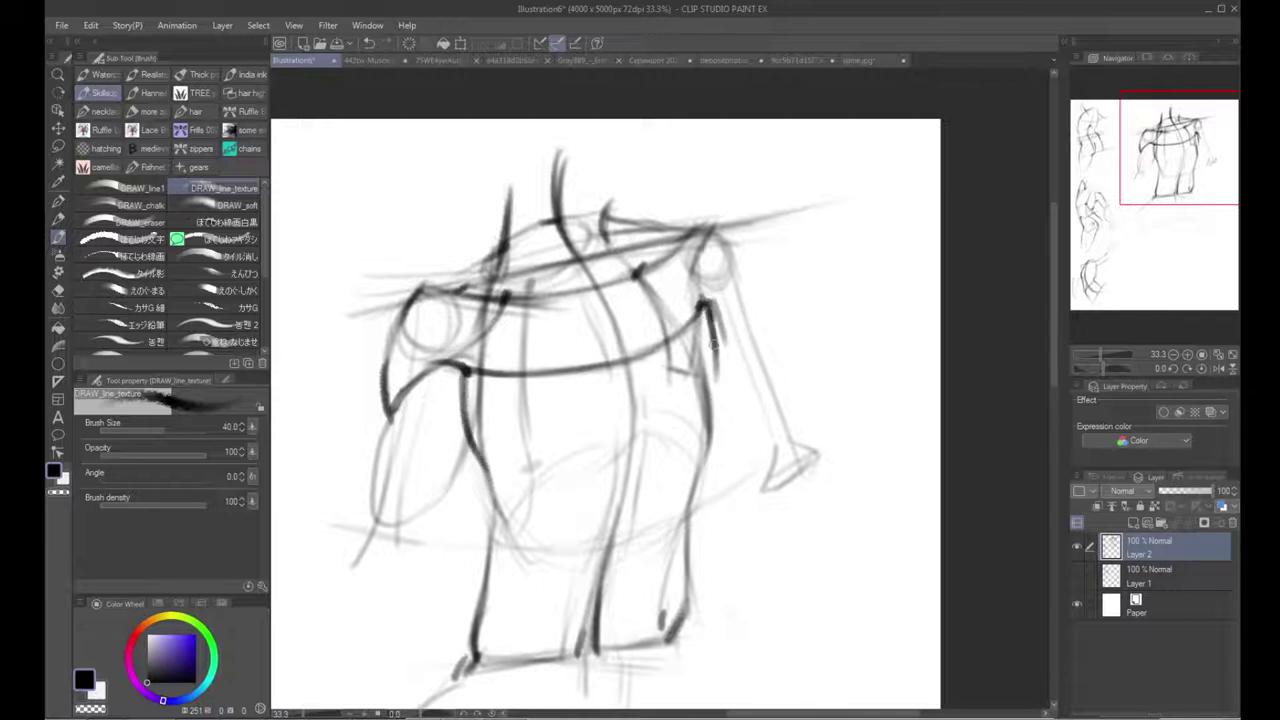
left_click_drag(714, 338, 704, 452)
left_click_drag(716, 394, 700, 462)
left_click(728, 408, "alt")
left_click_drag(718, 404, 696, 482)
left_click_drag(710, 436, 704, 464)
left_click(706, 300, "alt")
left_click_drag(719, 392, 690, 472)
left_click_drag(709, 416, 688, 506)
mouse_move(700, 452)
left_mouse_down()
mouse_move(680, 512)
mouse_move(590, 487)
left_mouse_up()
mouse_move(437, 367)
left_mouse_down()
mouse_move(488, 375)
mouse_move(447, 369)
left_mouse_up()
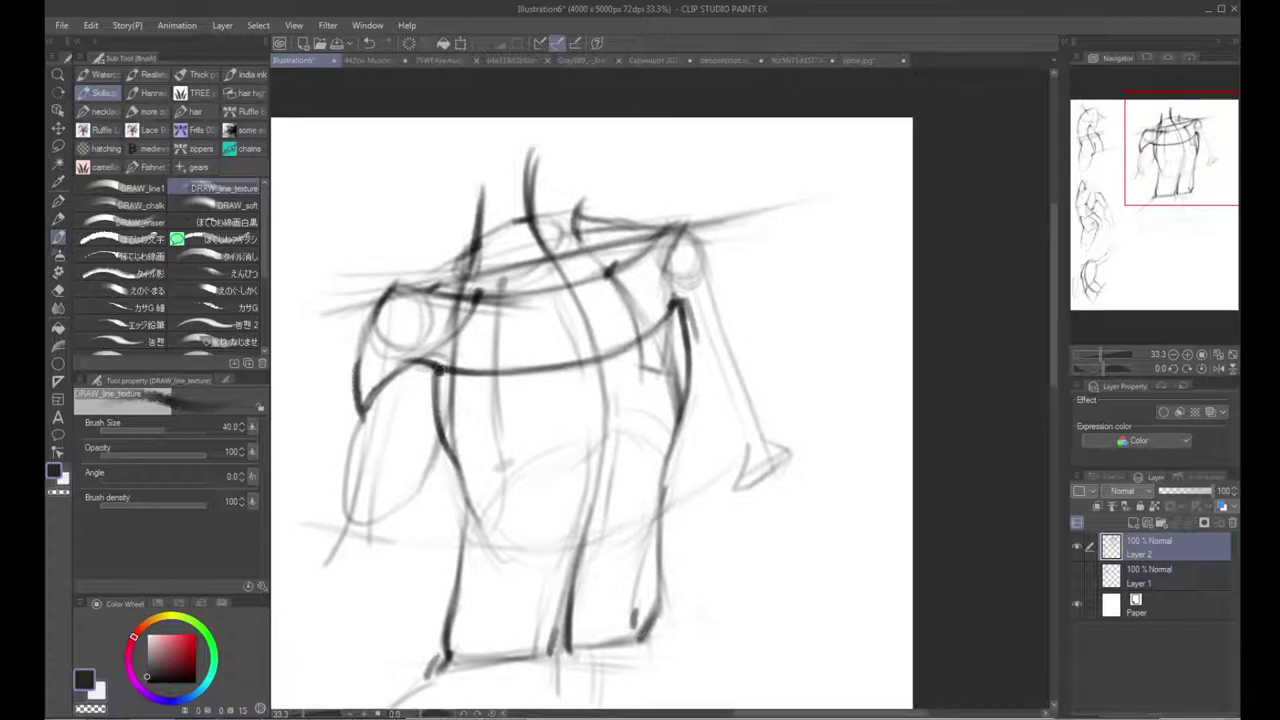
Step: Reinforce the curve across the back on its right half and darken the left deltoid's inner edge
left_click_drag(559, 365, 657, 345)
scroll(657, 345, "up", 2)
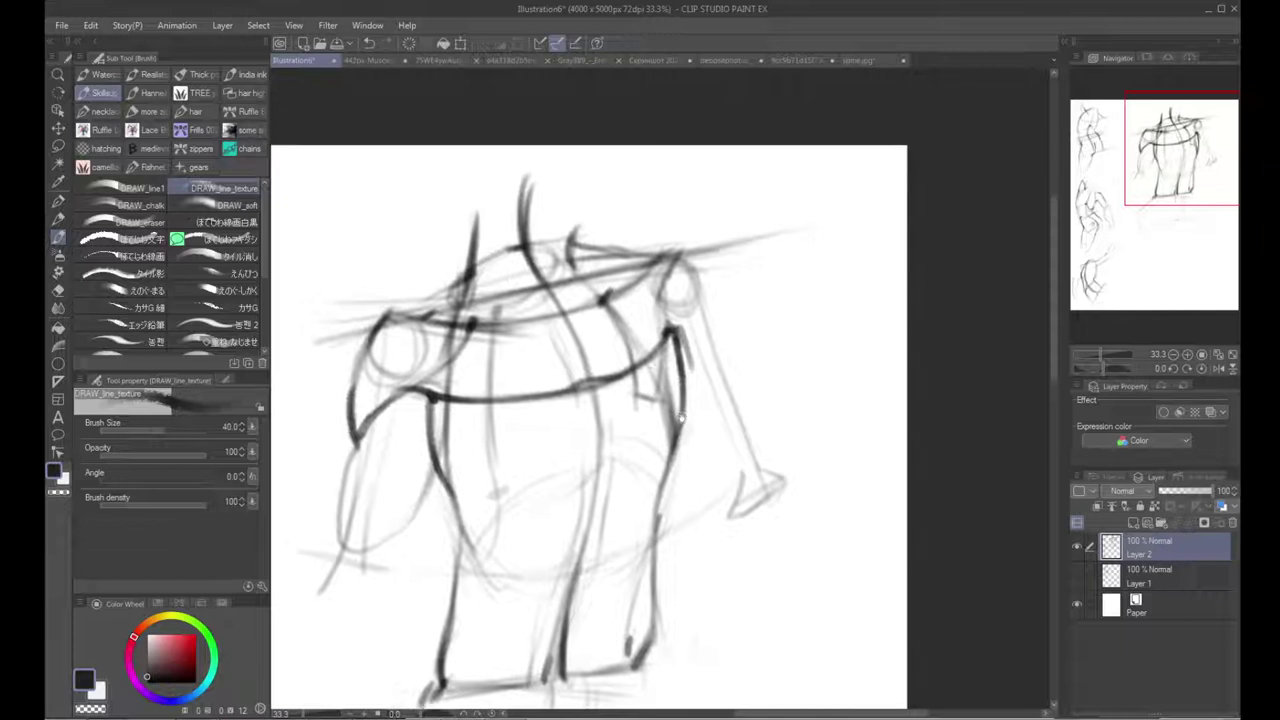
mouse_move(406, 397)
left_mouse_down()
mouse_move(474, 330)
mouse_move(463, 340)
left_mouse_up()
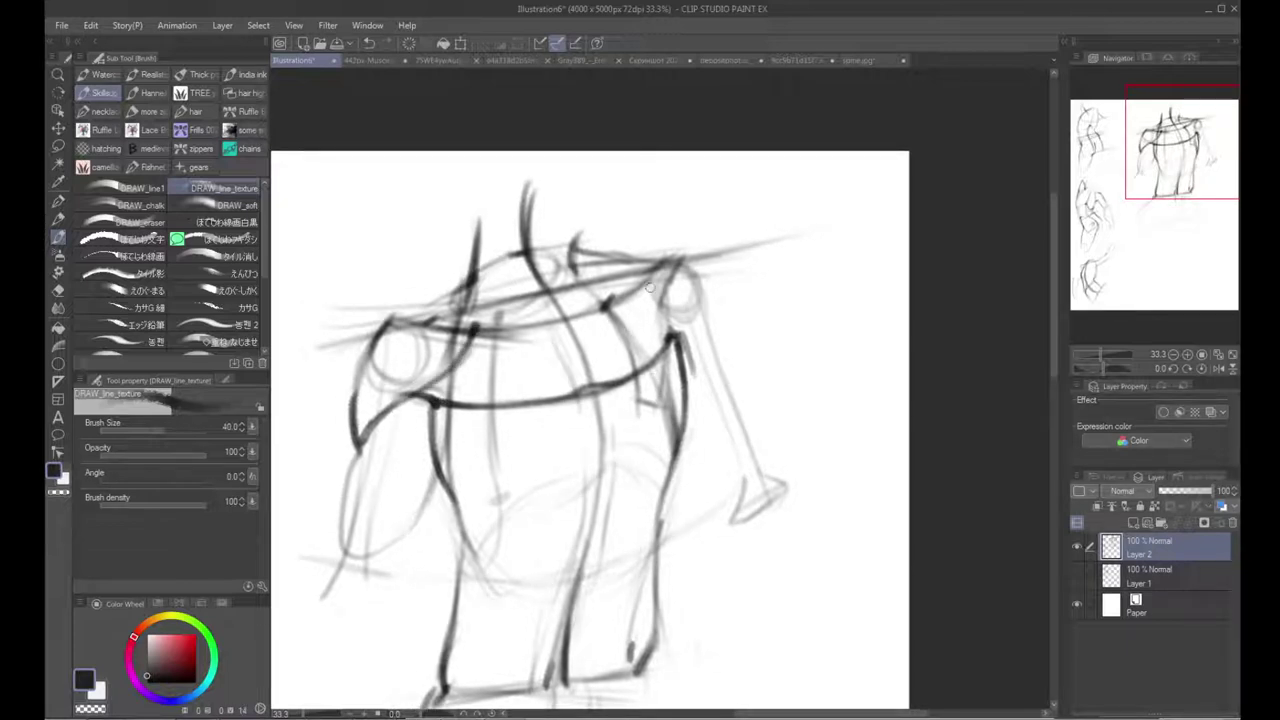
Step: Draw the right deltoid as a curved wedge from the shoulder blade and shoulder top to a point on the outer arm
mouse_move(626, 286)
left_mouse_down()
mouse_move(698, 340)
mouse_move(739, 341)
left_mouse_up()
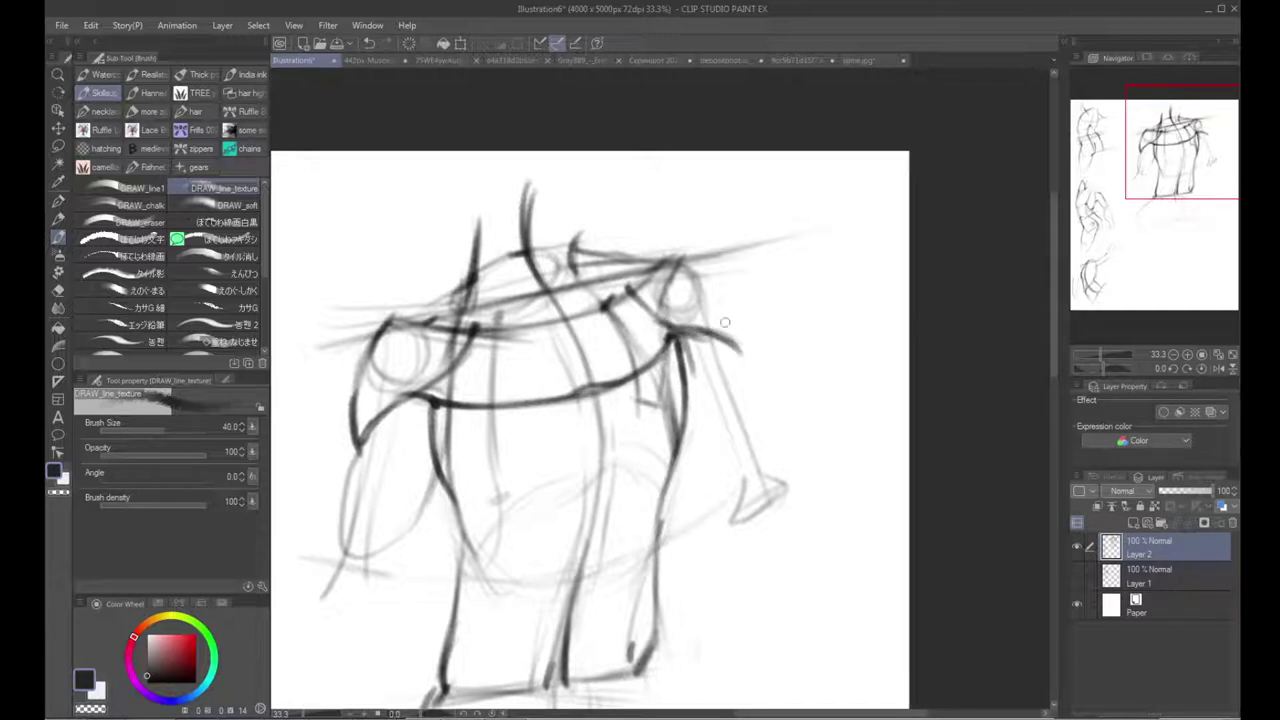
left_click_drag(678, 261, 736, 349)
left_click_drag(687, 267, 729, 330)
left_click_drag(711, 283, 735, 340)
left_click_drag(671, 444, 683, 375)
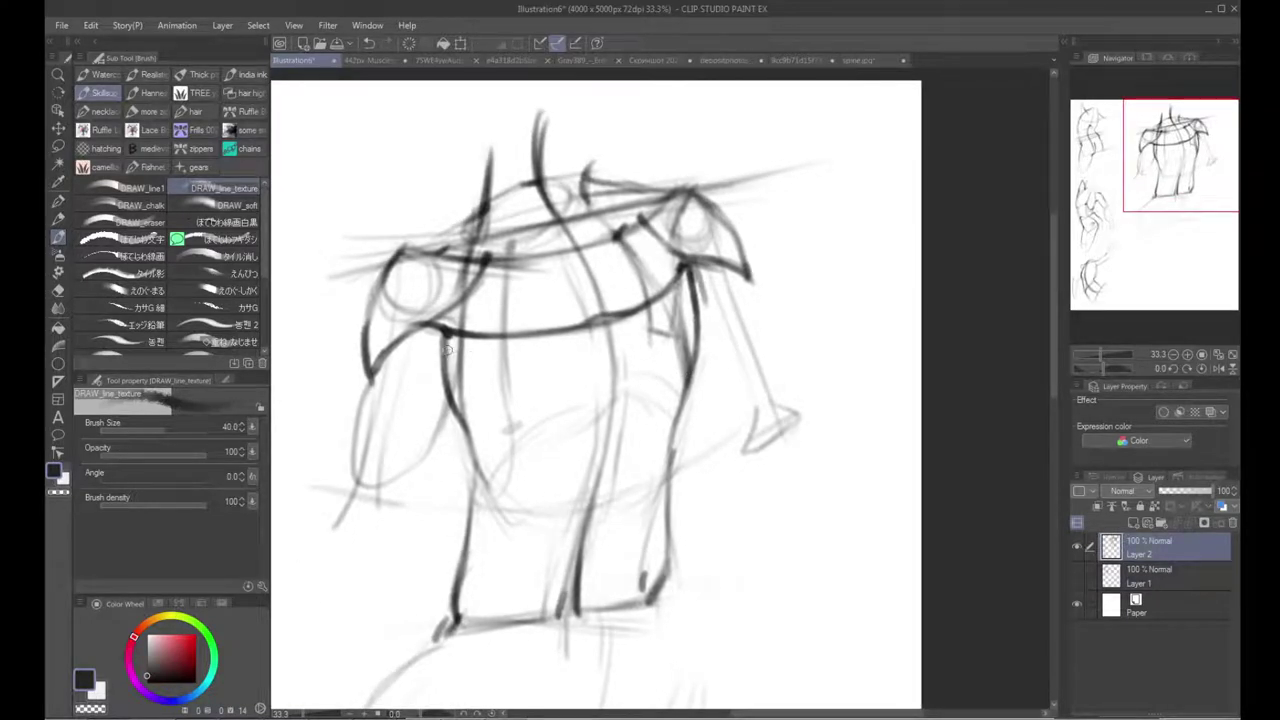
Step: Sketch a faint second curve across the ribcage just below the armpit-to-armpit line
mouse_move(450, 352)
left_mouse_down()
mouse_move(510, 368)
mouse_move(622, 356)
mouse_move(575, 373)
mouse_move(648, 357)
mouse_move(608, 361)
left_mouse_up()
left_click_drag(529, 424, 503, 473)
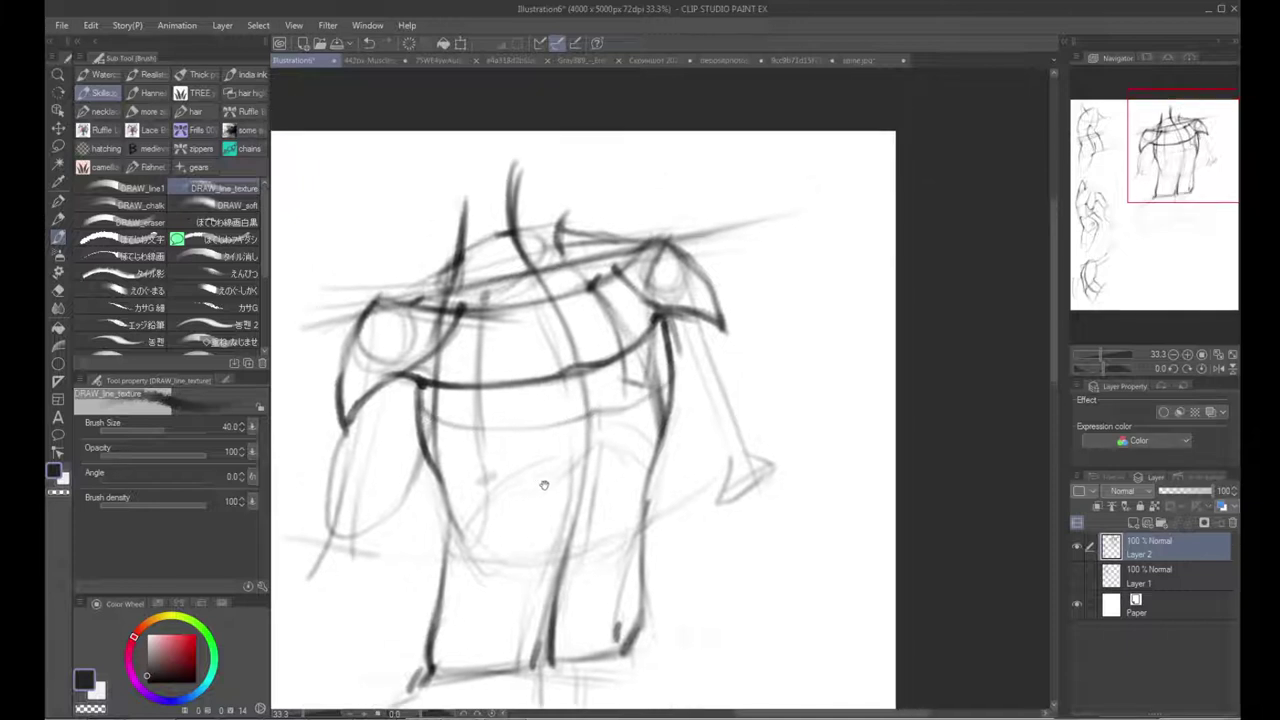
left_click_drag(517, 540, 502, 464)
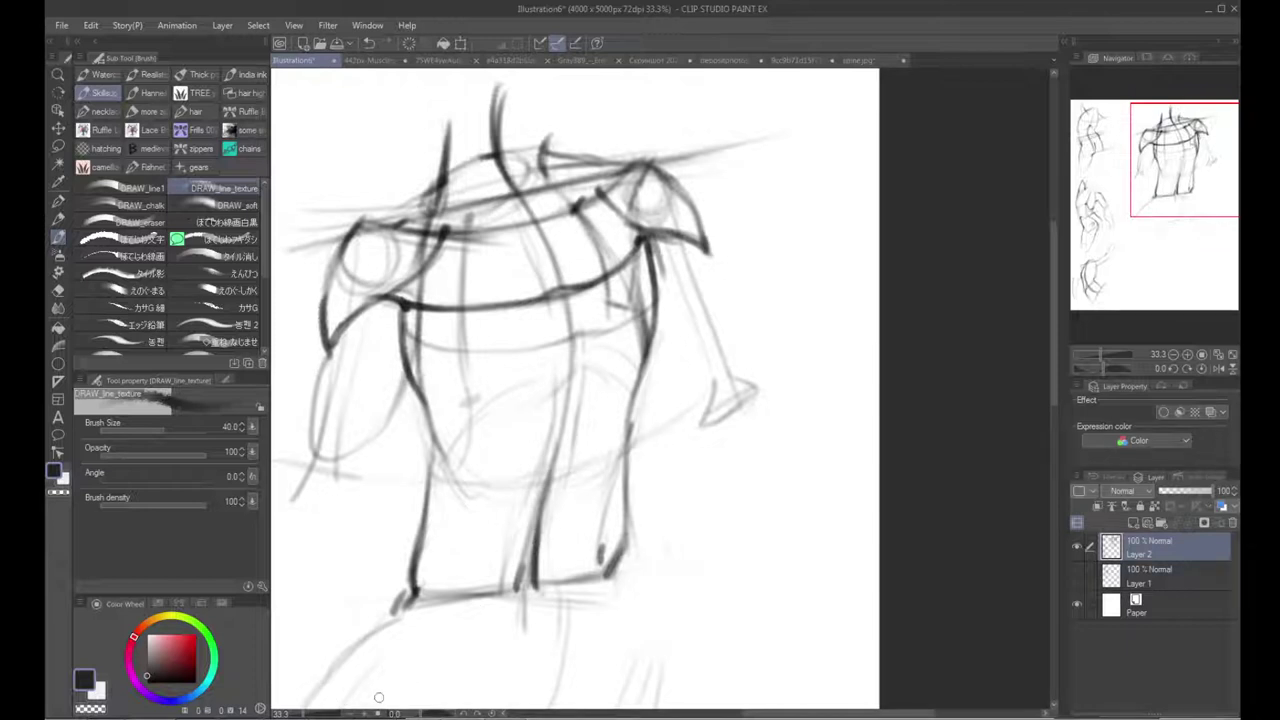
Step: Sketch the vertical muscle columns on both sides of the spine and cap them with a scalloped curve above the pelvis
left_click_drag(511, 499, 500, 606)
left_click_drag(503, 534, 499, 608)
left_click_drag(580, 494, 568, 546)
left_click_drag(588, 462, 570, 590)
left_click_drag(518, 384, 504, 510)
mouse_move(554, 387)
left_mouse_down()
mouse_move(459, 455)
mouse_move(494, 441)
left_mouse_up()
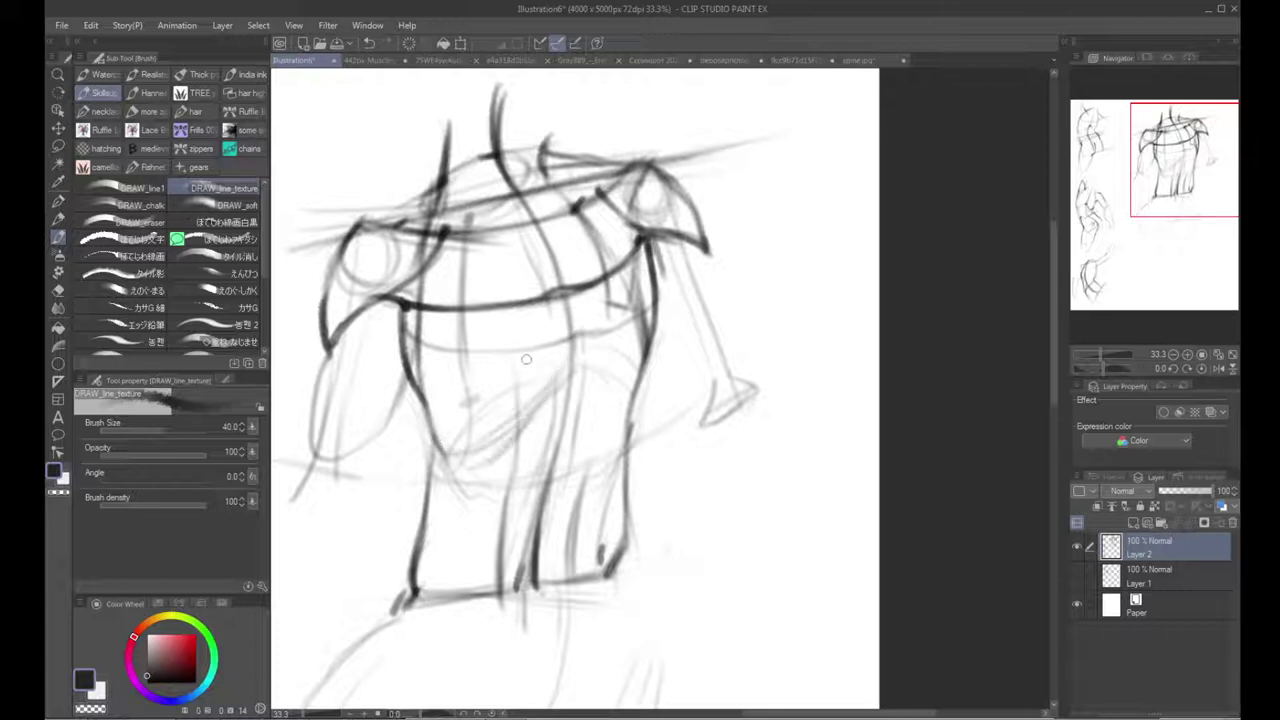
left_click_drag(527, 318, 526, 434)
left_click_drag(610, 306, 614, 398)
left_click_drag(607, 330, 598, 434)
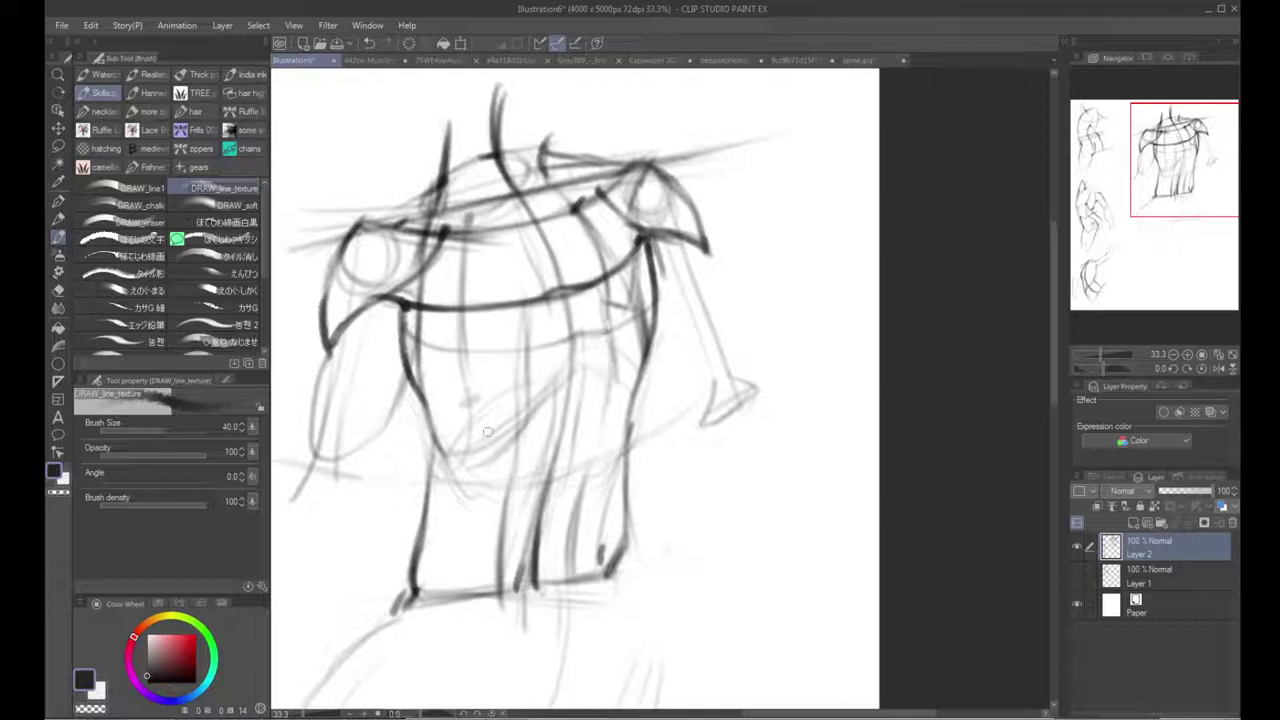
mouse_move(502, 519)
left_mouse_down()
mouse_move(552, 532)
mouse_move(574, 518)
left_mouse_up()
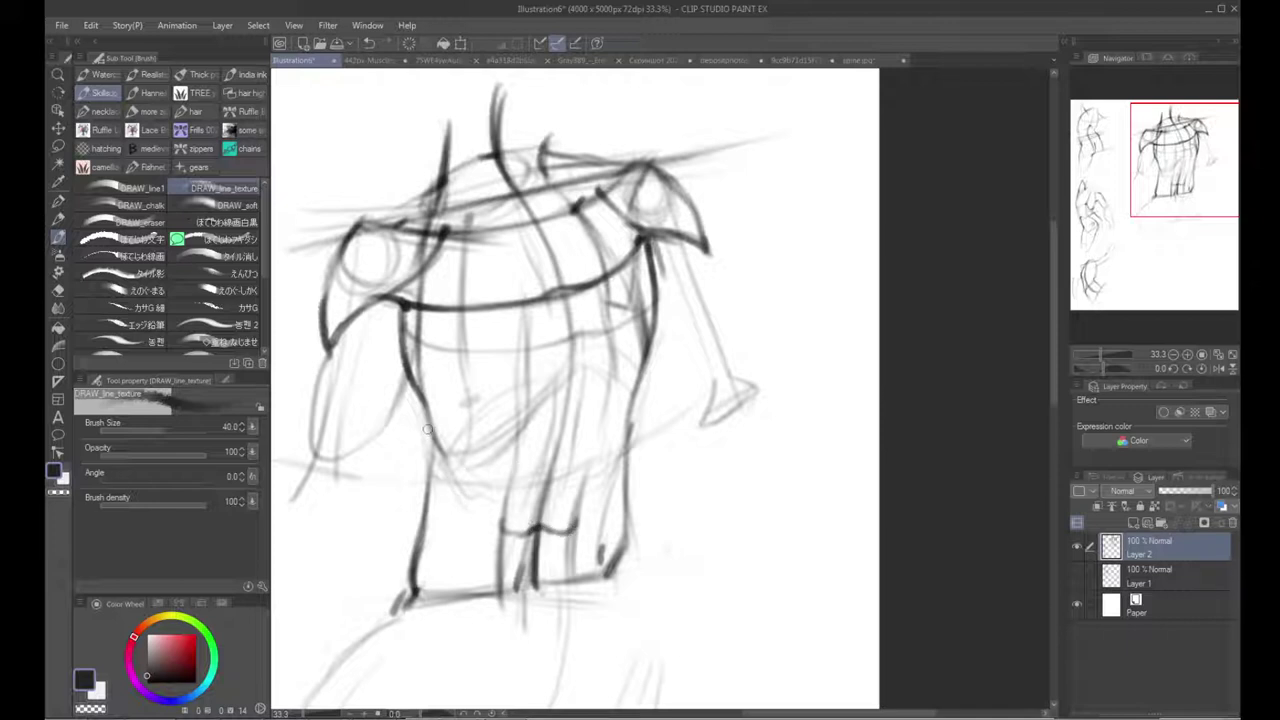
Step: Draw the lower latissimus edges slanting from both sides of the ribcage inward to the pelvis beside the spine
left_click_drag(430, 430, 476, 540)
left_click_drag(450, 468, 490, 572)
left_click_drag(464, 498, 495, 594)
left_click_drag(632, 398, 572, 540)
mouse_move(610, 484)
left_mouse_down()
mouse_move(573, 586)
mouse_move(585, 538)
left_mouse_up()
left_click_drag(576, 586, 619, 432)
left_click_drag(495, 563, 515, 572)
key("ctrl+z")
left_click_drag(473, 512, 599, 524)
key("ctrl+z")
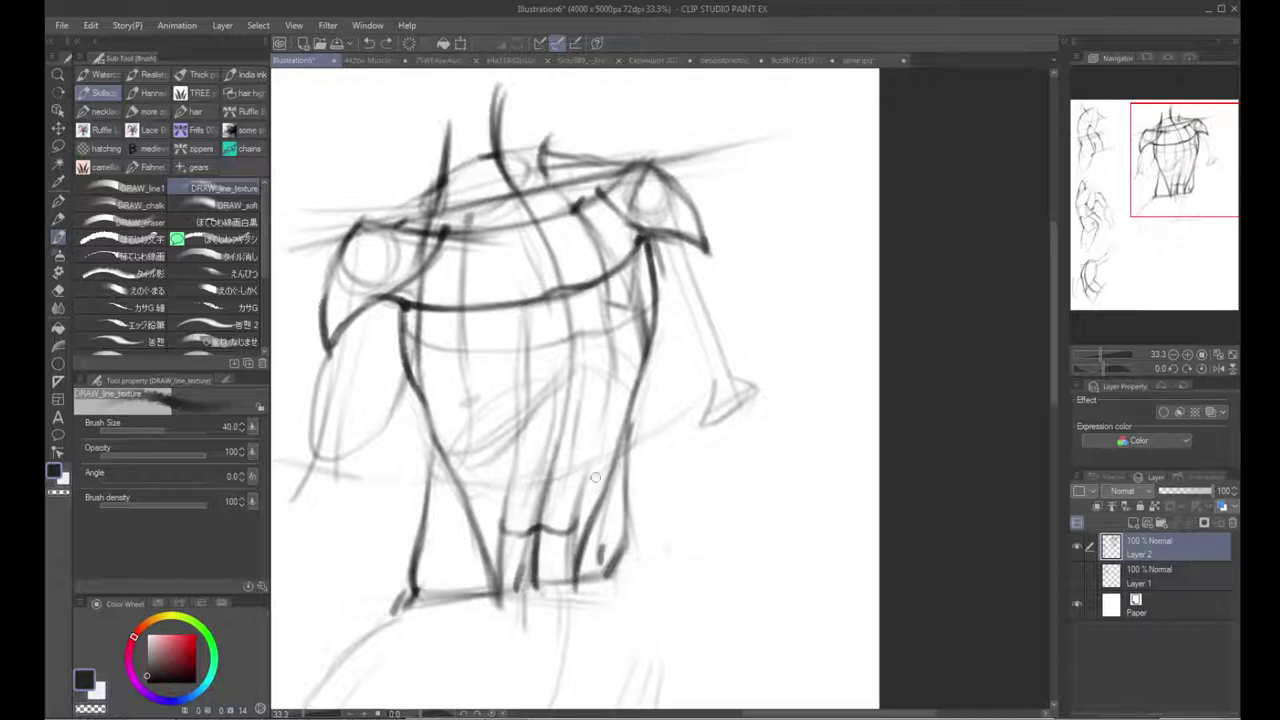
Step: Clean up and thicken the left latissimus contour with sampled colors, then switch to black and darken it at the waist
left_click_drag(570, 400, 576, 438)
left_click_drag(420, 430, 438, 482)
left_click_drag(422, 434, 444, 478)
left_click(443, 443, "alt")
left_click_drag(432, 427, 446, 480)
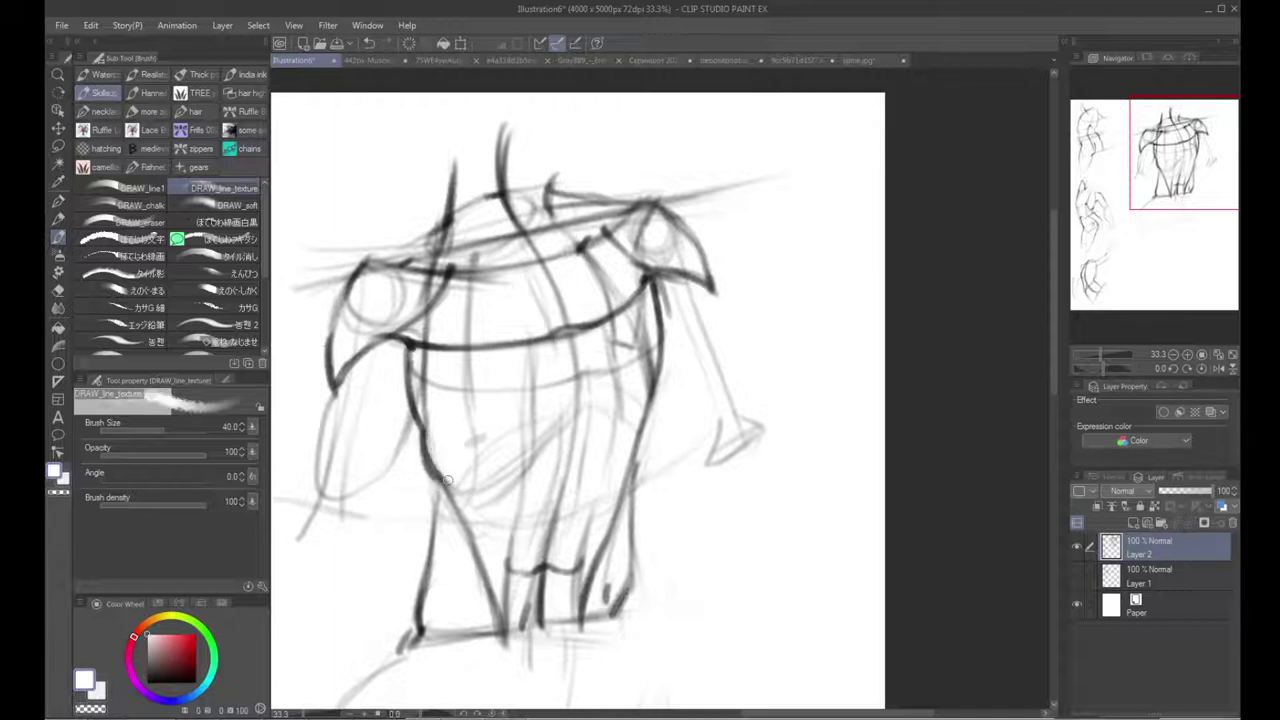
left_click(423, 436, "alt")
left_click_drag(423, 430, 460, 500)
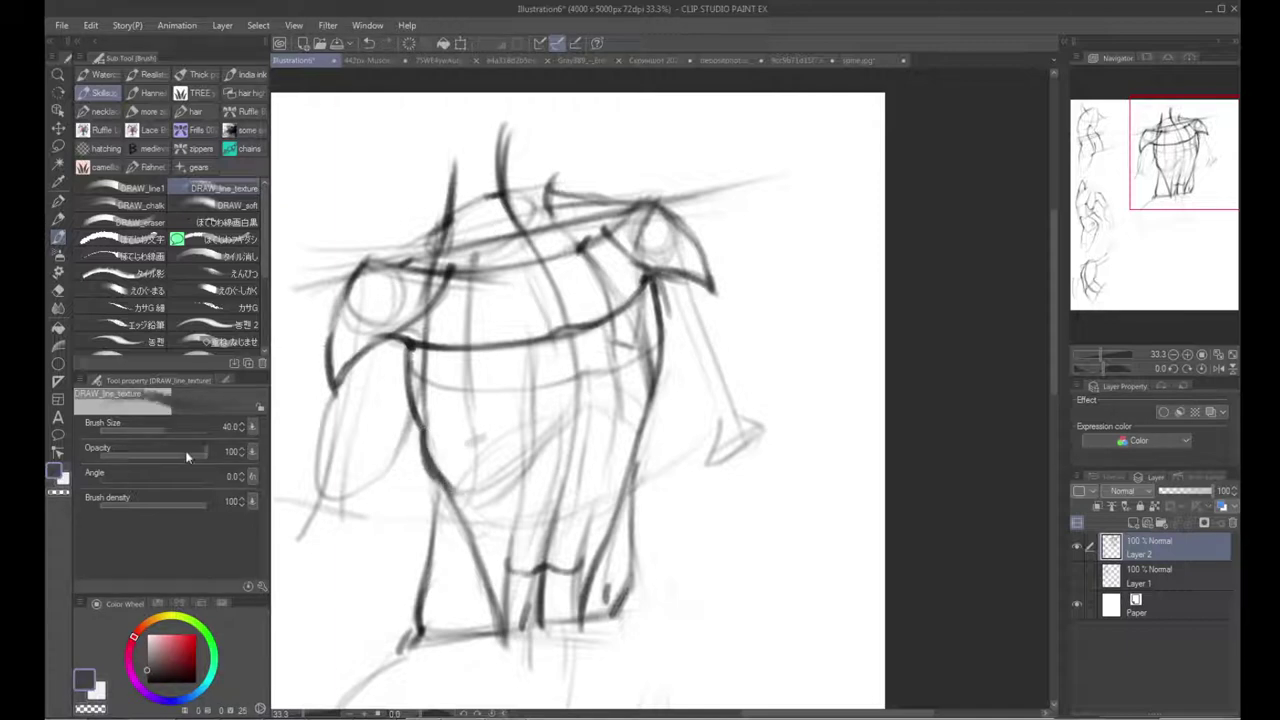
left_click(147, 683)
left_click_drag(657, 402, 668, 403)
key("h")
key("h")
left_click_drag(494, 425, 516, 326)
left_click_drag(460, 380, 445, 467)
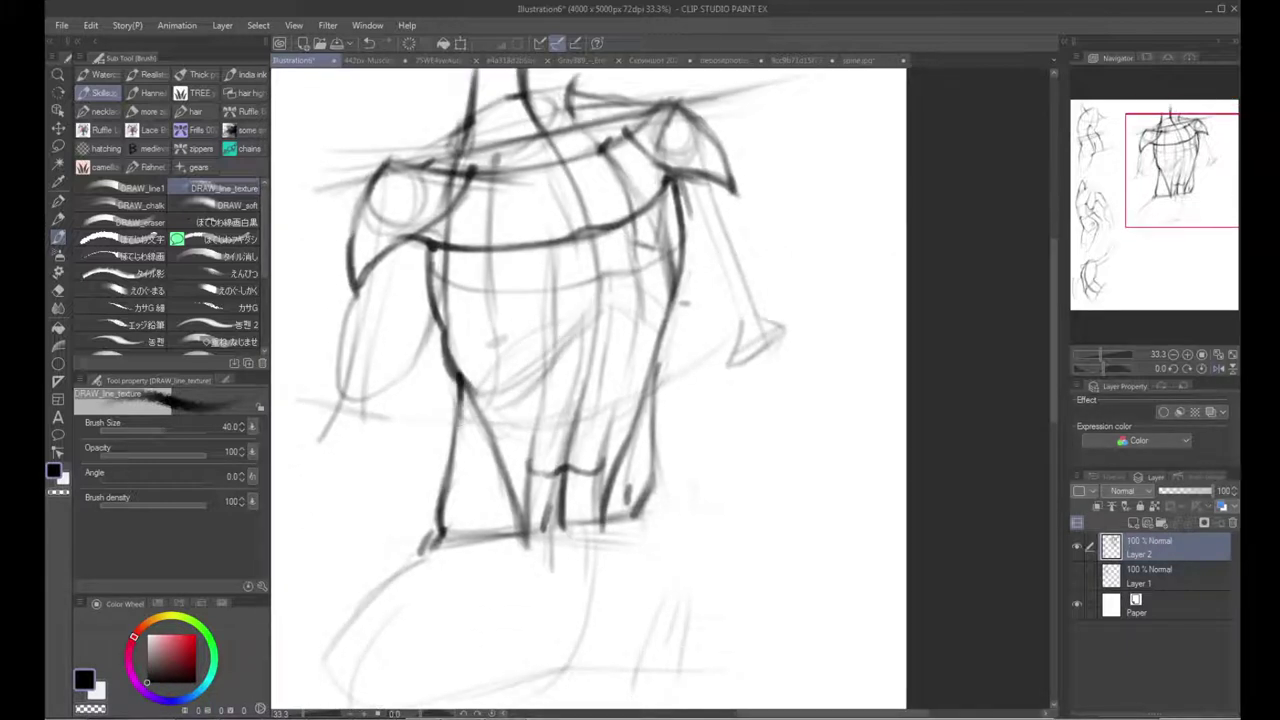
Step: Draw the sacrum wedge and gluteal center line below the spine and bold curved upper edges on both sides of the pelvis
left_click(551, 717)
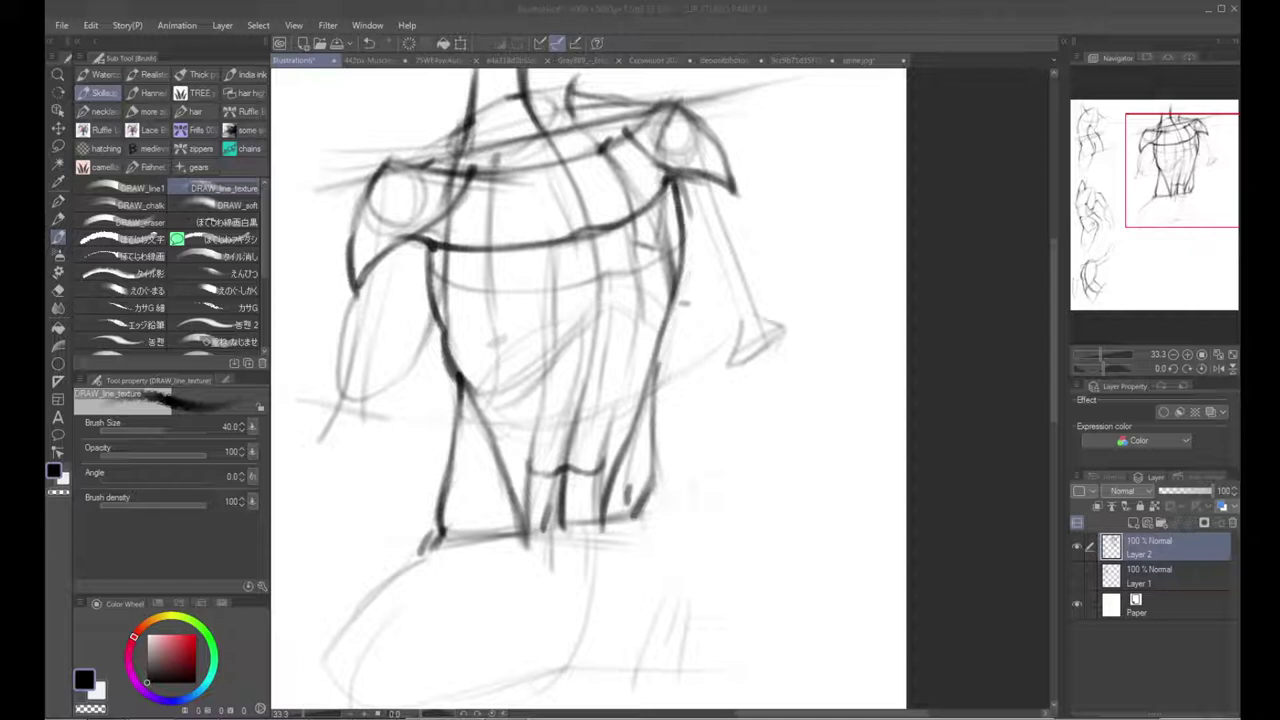
left_click(477, 436)
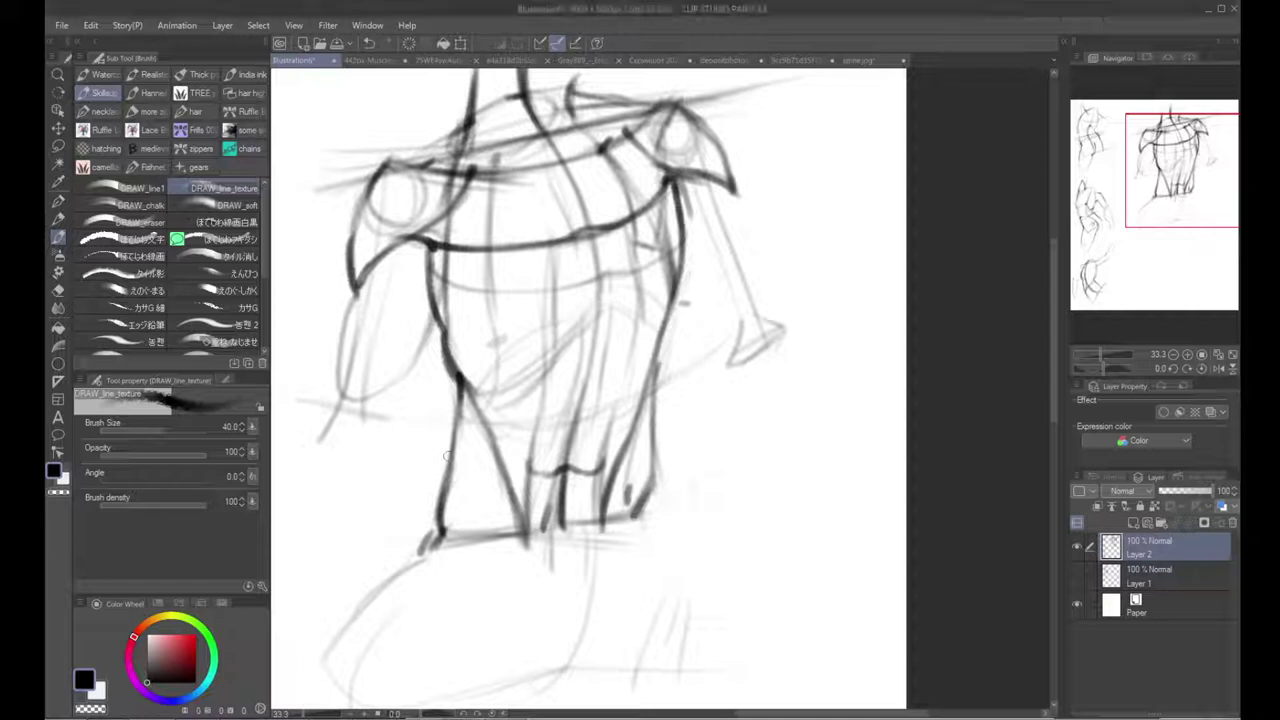
left_click_drag(463, 496, 448, 388)
left_click_drag(526, 424, 556, 504)
left_click_drag(545, 385, 562, 505)
mouse_move(584, 392)
left_mouse_down()
mouse_move(562, 505)
mouse_move(566, 490)
left_mouse_up()
left_click_drag(520, 420, 534, 580)
left_click_drag(530, 512, 518, 592)
mouse_move(444, 428)
left_mouse_down()
mouse_move(498, 420)
mouse_move(456, 418)
mouse_move(512, 432)
left_mouse_up()
mouse_move(420, 422)
left_mouse_down()
mouse_move(470, 408)
mouse_move(522, 422)
mouse_move(476, 406)
left_mouse_up()
mouse_move(599, 420)
left_mouse_down()
mouse_move(638, 390)
mouse_move(626, 409)
left_mouse_up()
mouse_move(416, 289)
left_mouse_down()
mouse_move(434, 376)
mouse_move(454, 428)
mouse_move(464, 424)
mouse_move(442, 500)
left_mouse_up()
key("ctrl+z")
left_click_drag(478, 386, 462, 476)
mouse_move(505, 338)
left_mouse_down()
mouse_move(476, 438)
mouse_move(505, 467)
left_mouse_up()
left_click_drag(570, 316, 522, 453)
key("ctrl+z")
key("ctrl+z")
key("ctrl+z")
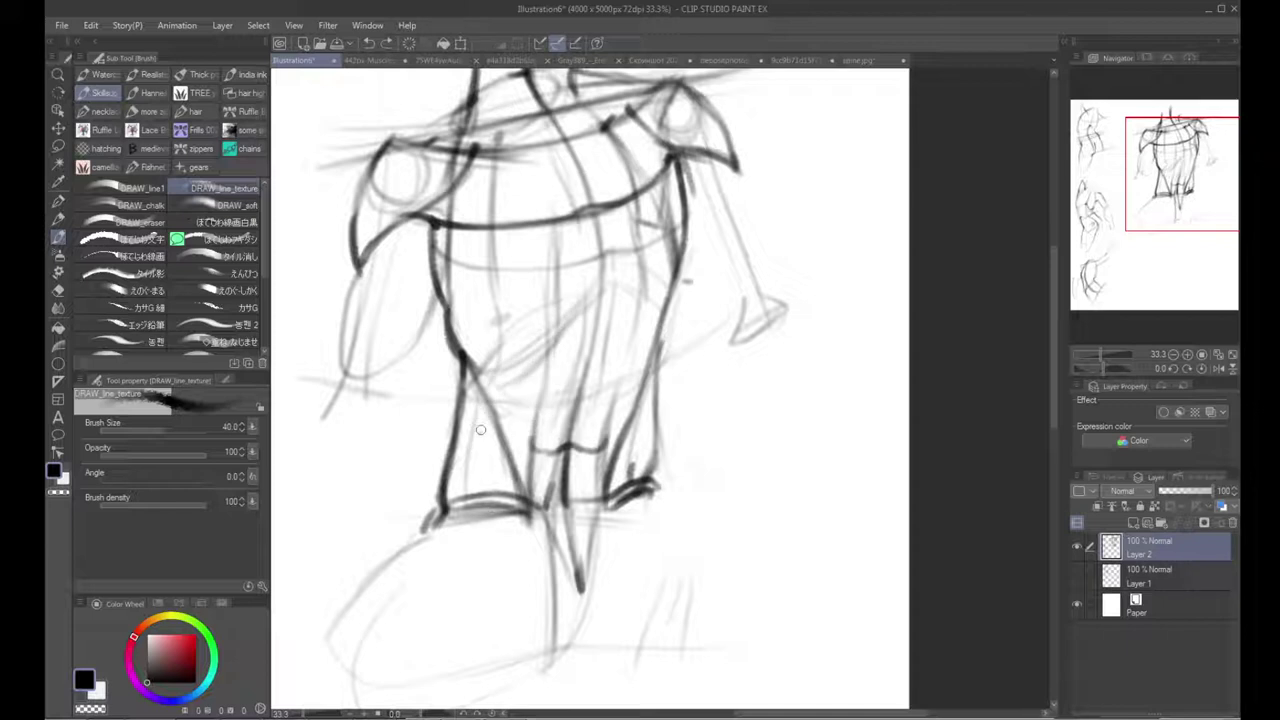
left_click_drag(479, 431, 489, 467)
left_click_drag(647, 421, 642, 461)
mouse_move(636, 446)
left_mouse_down()
mouse_move(644, 462)
mouse_move(661, 437)
left_mouse_up()
key("ctrl+z")
key("ctrl+z")
key("ctrl+z")
key("ctrl+z")
Step: Sketch the obliques between the latissimus edges and waist contours, adding curved cross-contours on both sides
left_click_drag(487, 358, 453, 490)
left_click_drag(523, 409, 488, 484)
left_click_drag(450, 464, 522, 468)
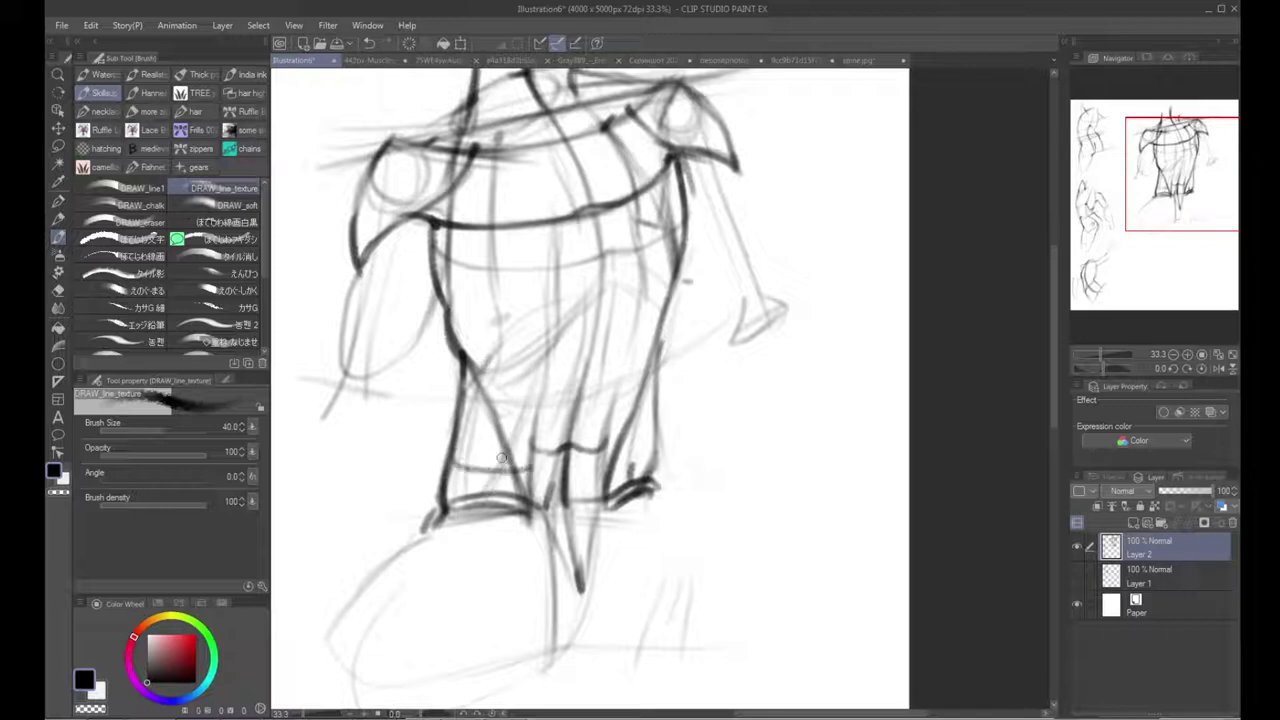
left_click_drag(457, 425, 529, 432)
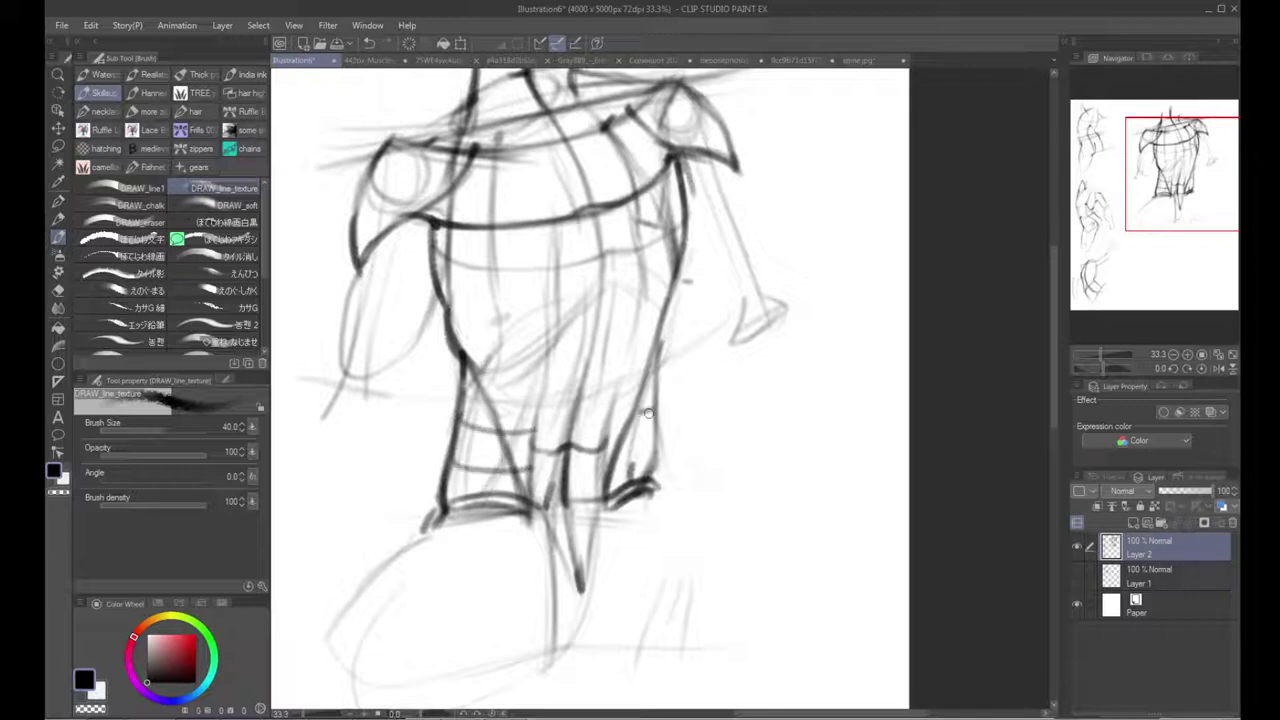
left_click_drag(653, 404, 621, 514)
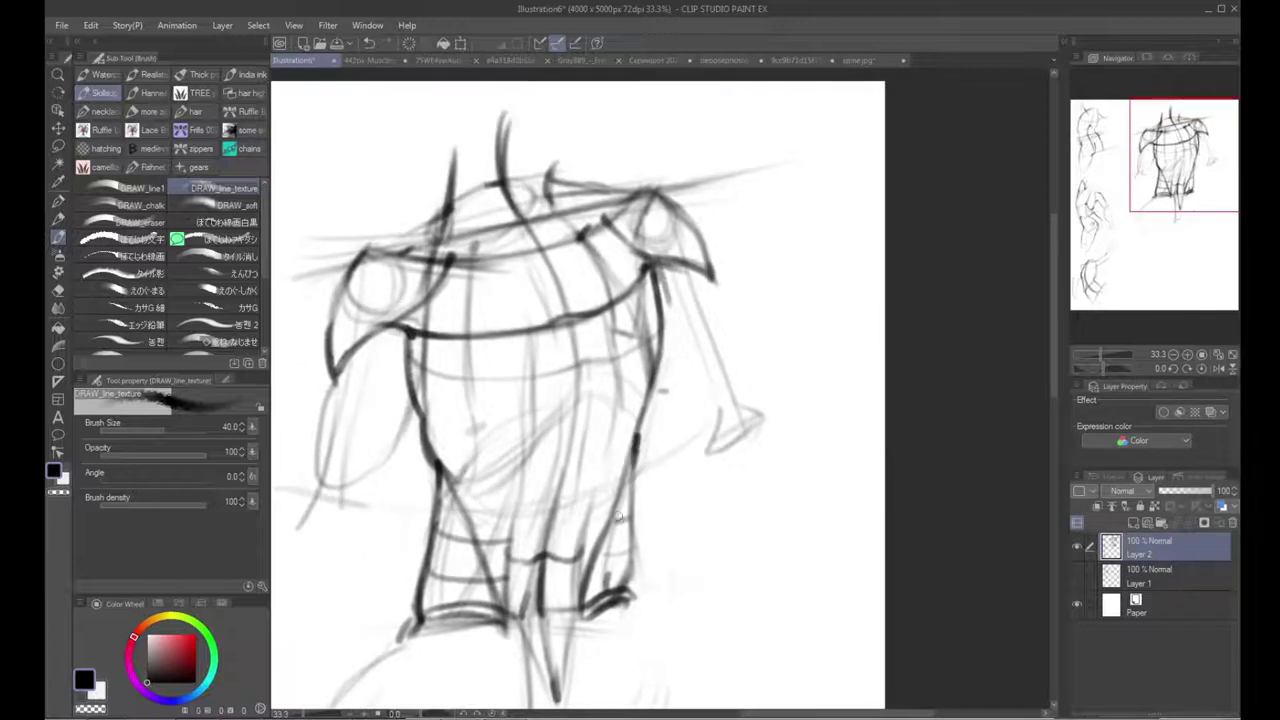
left_click_drag(494, 405, 459, 455)
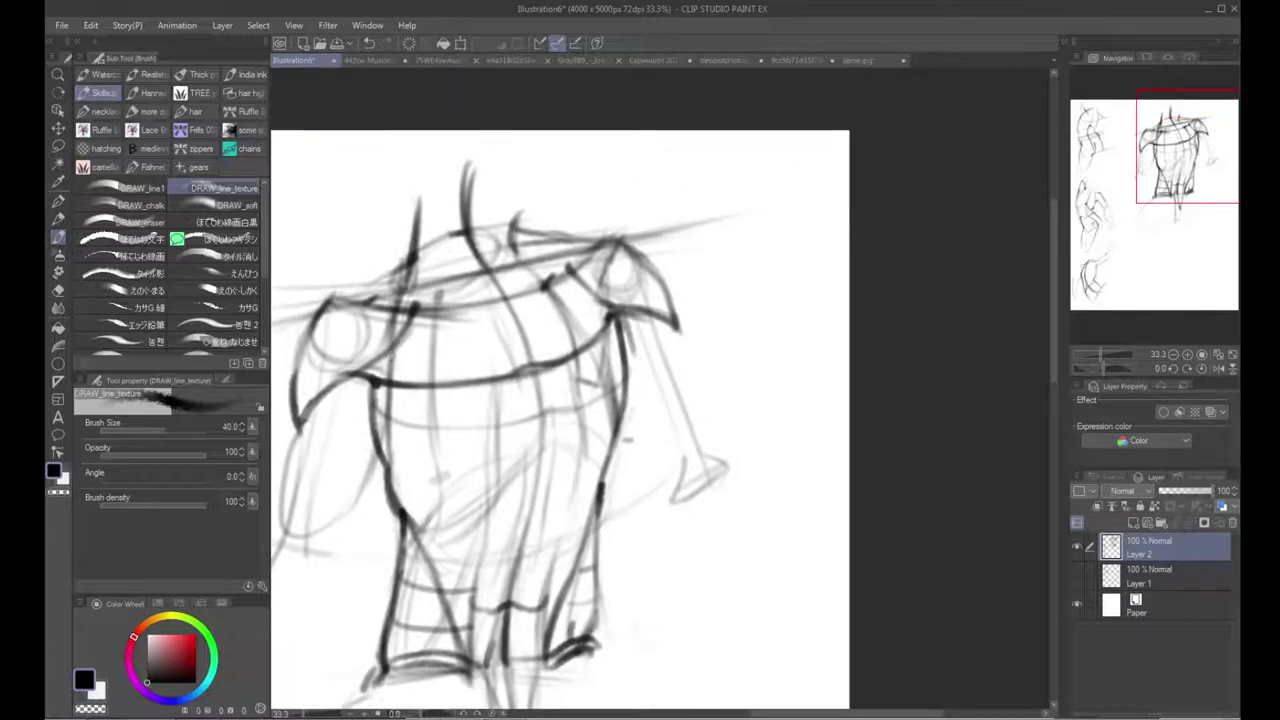
Step: Sketch the left shoulder blade lines and draw a rounded muscle bulge at the left armpit below the deltoid
mouse_move(408, 312)
left_mouse_down()
mouse_move(460, 334)
mouse_move(457, 316)
mouse_move(442, 420)
left_mouse_up()
left_click_drag(460, 312, 439, 437)
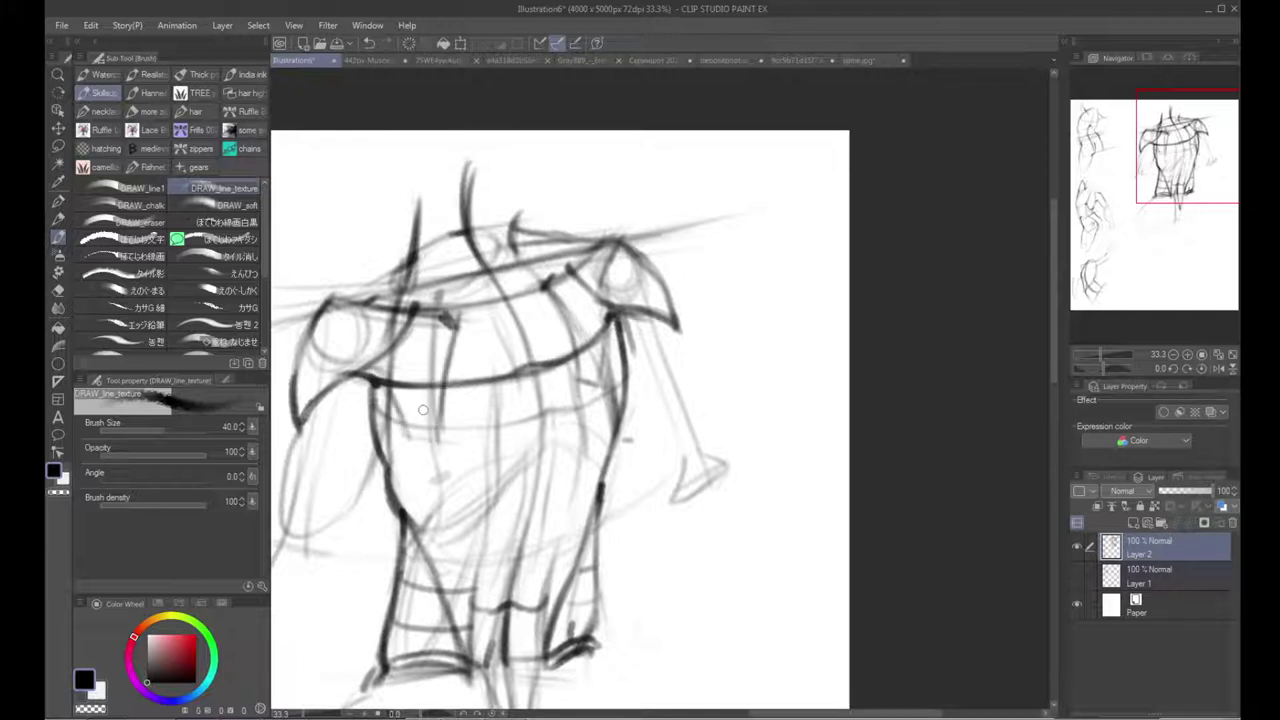
mouse_move(365, 376)
left_mouse_down()
mouse_move(362, 400)
mouse_move(398, 428)
mouse_move(380, 412)
mouse_move(403, 410)
mouse_move(403, 425)
mouse_move(400, 385)
mouse_move(412, 400)
left_mouse_up()
key("x")
key("x")
left_click_drag(382, 390, 408, 410)
left_click_drag(408, 306, 420, 310)
left_click_drag(354, 376, 416, 311)
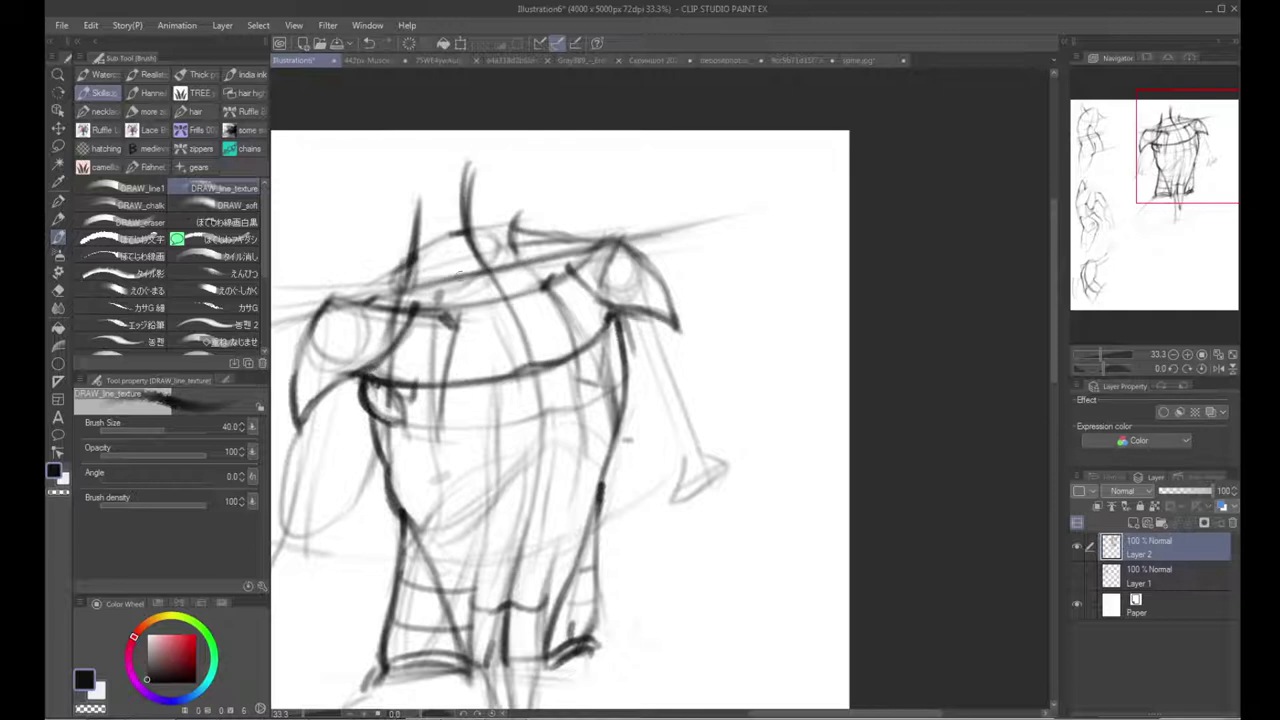
Step: Draw a matching rounded muscle bulge at the right armpit below the deltoid
mouse_move(622, 316)
left_mouse_down()
mouse_move(626, 349)
mouse_move(598, 361)
mouse_move(612, 362)
mouse_move(619, 341)
mouse_move(612, 366)
mouse_move(635, 334)
left_mouse_up()
left_click(613, 342, "alt")
key("x")
key("x")
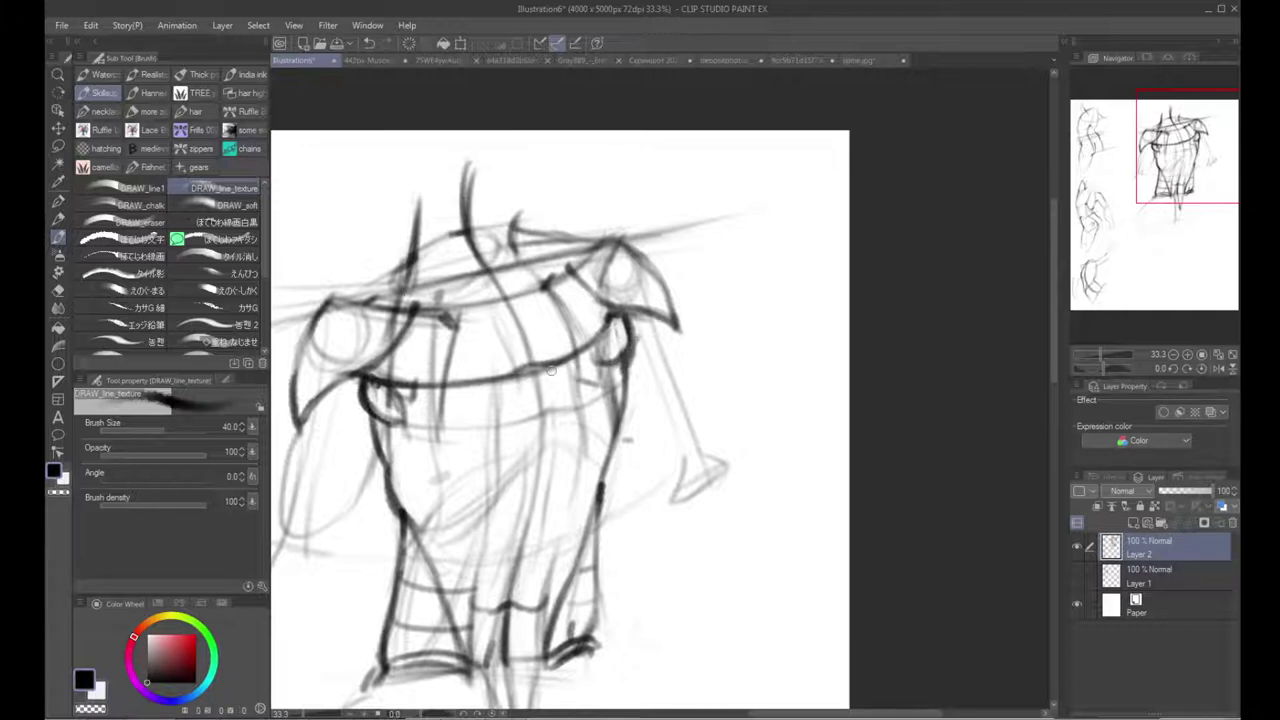
left_click_drag(607, 305, 595, 330)
Step: Draw the trapezius's lower left edge from the left shoulder blade down to a dark V-shaped tip on the spine
mouse_move(446, 316)
left_mouse_down()
mouse_move(474, 391)
mouse_move(544, 485)
left_mouse_up()
left_click_drag(566, 380, 539, 480)
mouse_move(460, 334)
left_mouse_down()
mouse_move(474, 408)
mouse_move(467, 382)
mouse_move(538, 500)
left_mouse_up()
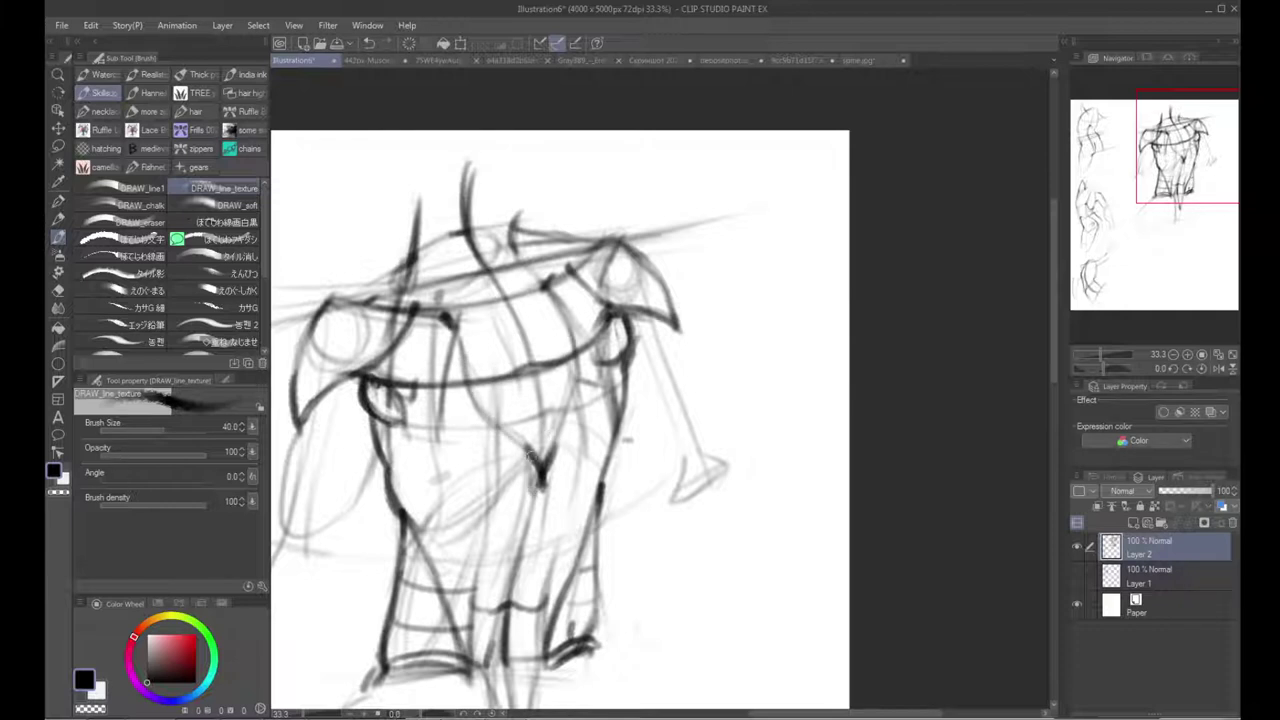
left_click_drag(460, 352, 490, 432)
mouse_move(466, 390)
left_mouse_down()
mouse_move(524, 457)
mouse_move(502, 432)
mouse_move(542, 504)
left_mouse_up()
left_click_drag(552, 458, 540, 492)
key("x")
mouse_move(526, 428)
left_mouse_down()
mouse_move(532, 474)
mouse_move(550, 480)
mouse_move(540, 485)
left_mouse_up()
key("x")
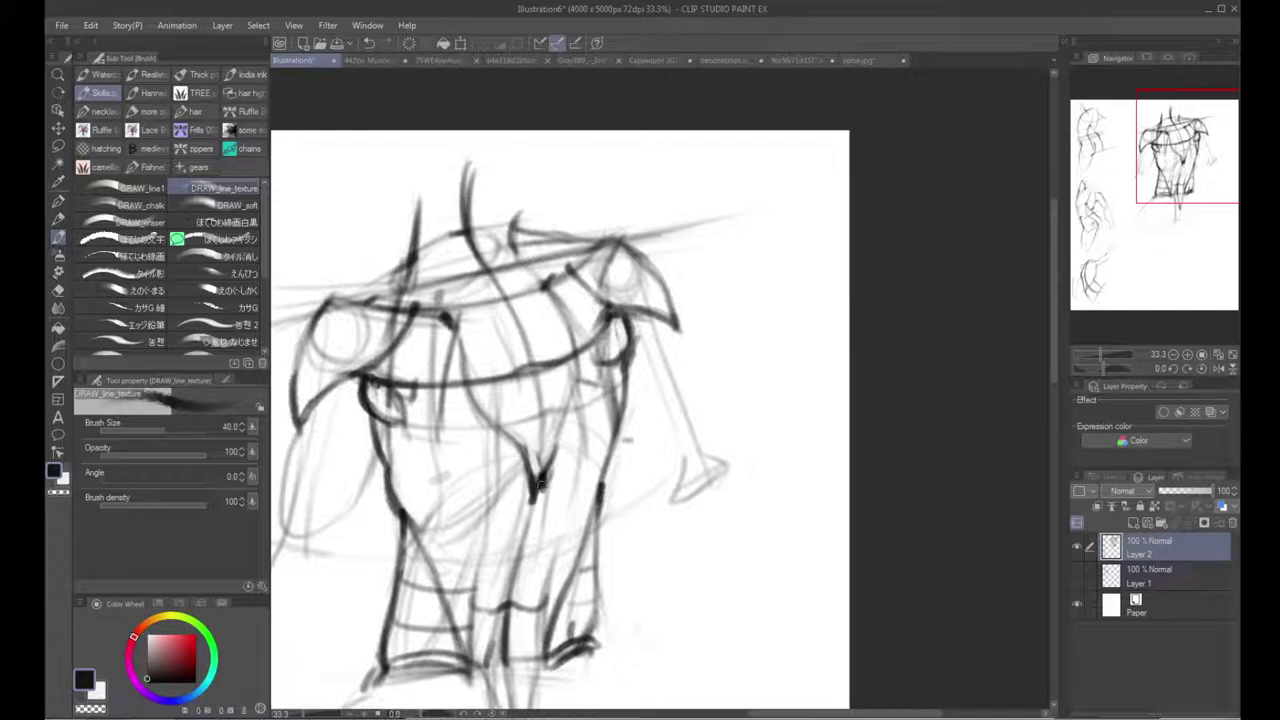
Step: Draw the trapezius's lower right edge from the right shoulder blade down to the tip on the spine
left_click_drag(558, 303, 575, 397)
left_click_drag(567, 334, 571, 442)
left_click_drag(573, 391, 545, 468)
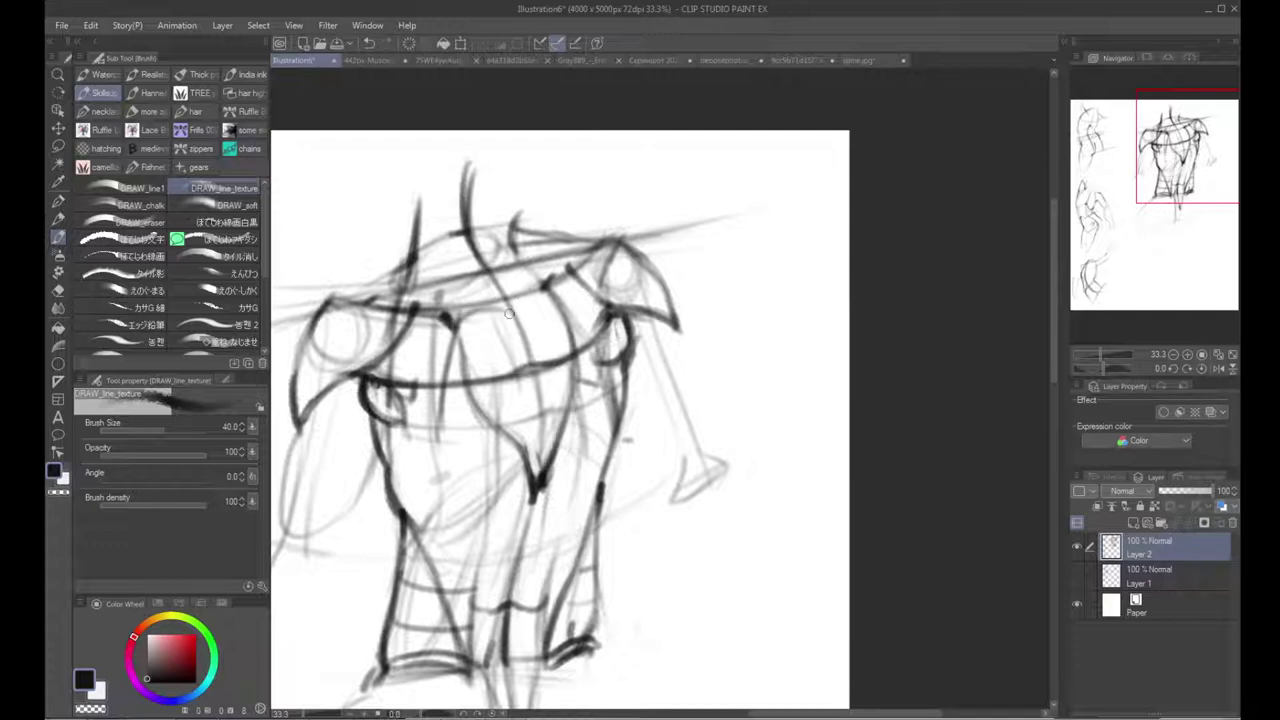
Step: Add a wavy cross-contour over the trapezius and darken the curved line between the shoulder blades above it
left_click_drag(466, 372, 536, 350)
left_click_drag(432, 319, 476, 396)
key("ctrl+z")
left_click_drag(525, 345, 577, 331)
mouse_move(508, 305)
left_mouse_down()
mouse_move(558, 299)
mouse_move(477, 334)
mouse_move(508, 310)
mouse_move(452, 326)
left_mouse_up()
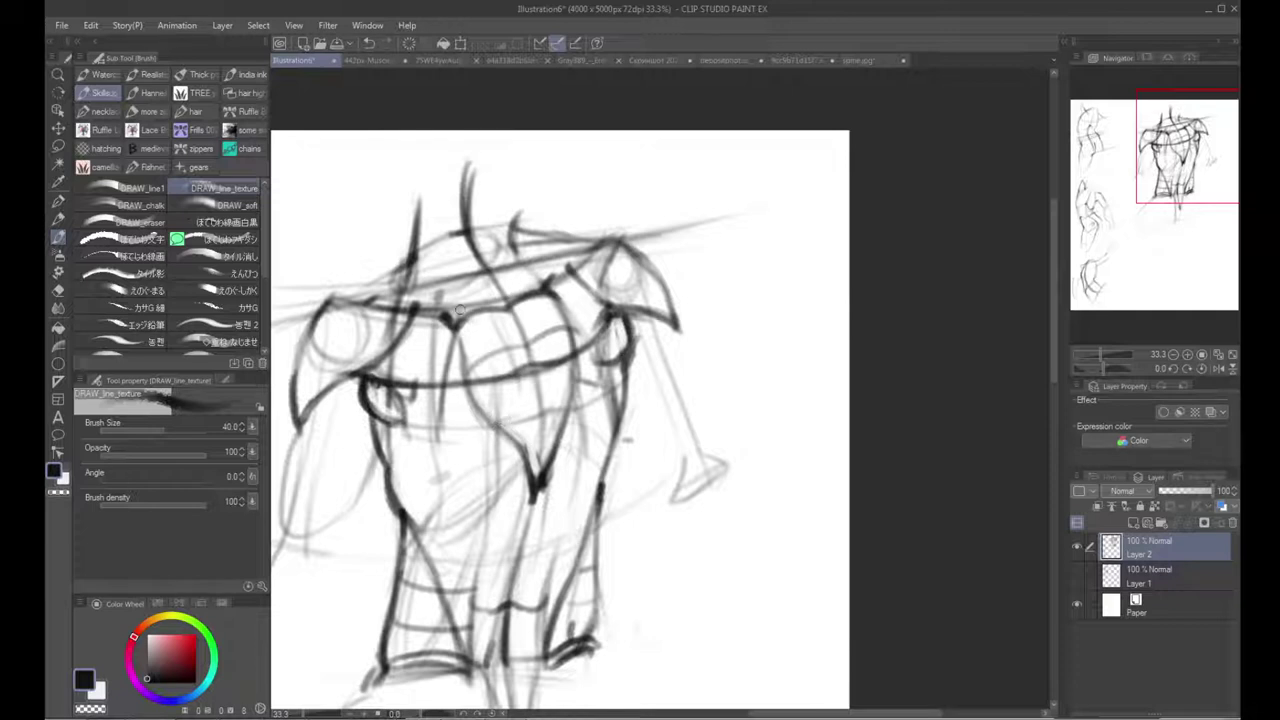
Step: Add short contour strokes along the left side of the trapezius, just below the line across the shoulder blades
left_click_drag(457, 398, 483, 406)
left_click_drag(576, 364, 593, 347)
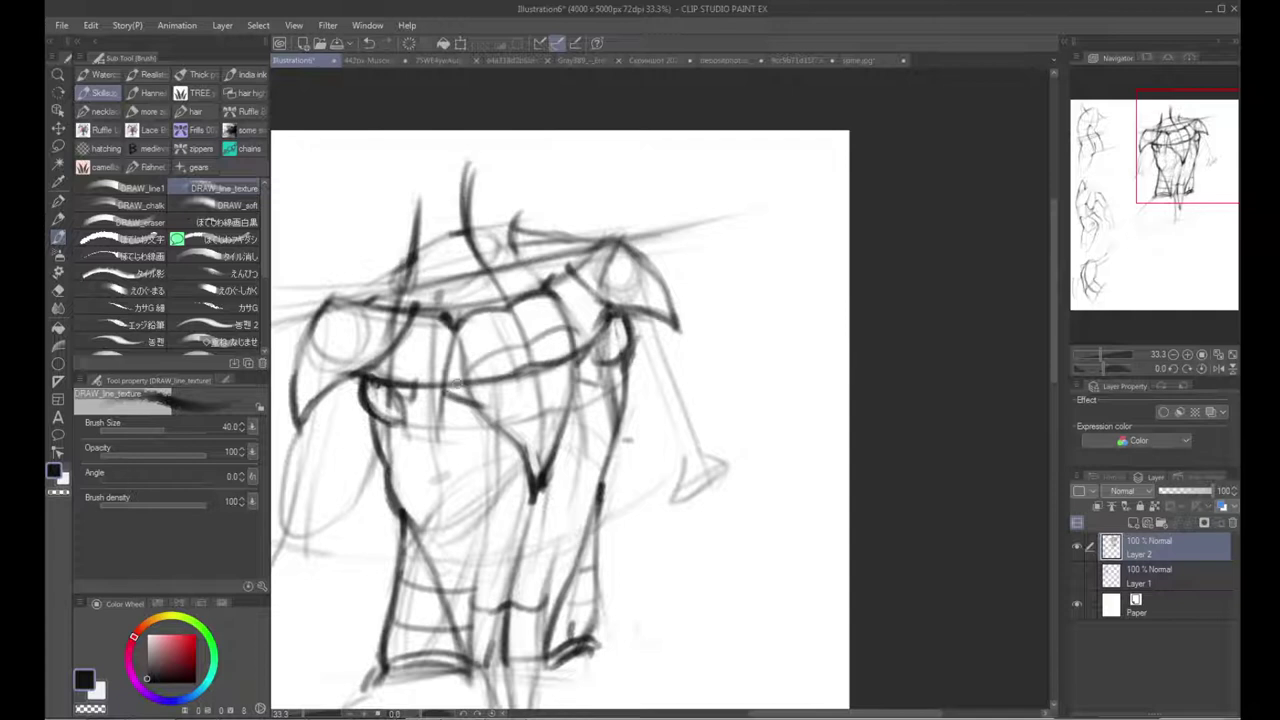
mouse_move(457, 342)
left_mouse_down()
mouse_move(455, 395)
mouse_move(468, 380)
mouse_move(488, 429)
left_mouse_up()
left_click_drag(373, 434, 400, 522)
left_click(385, 488, "alt")
left_click(407, 524, "alt")
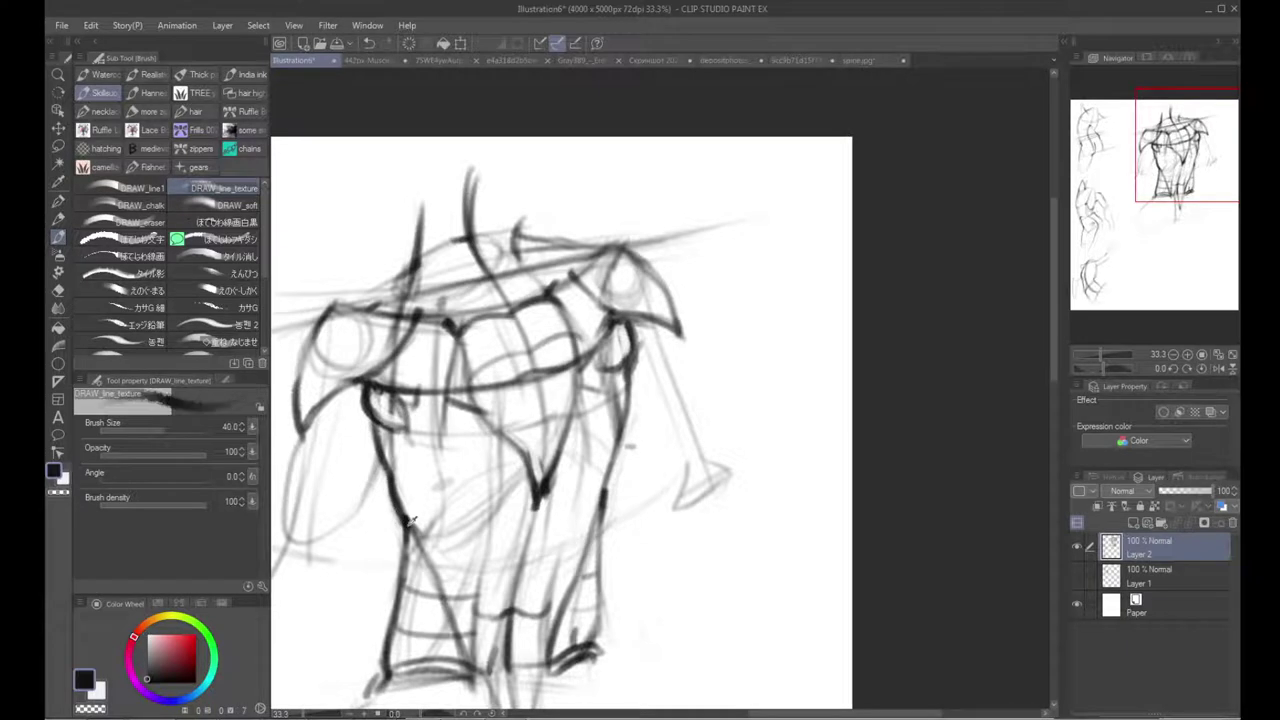
Step: Draw a sloping contour across the mid-back to mark the lower end of the rib cage
key("h")
key("h")
left_click_drag(486, 496, 486, 438)
left_click_drag(362, 469, 511, 456)
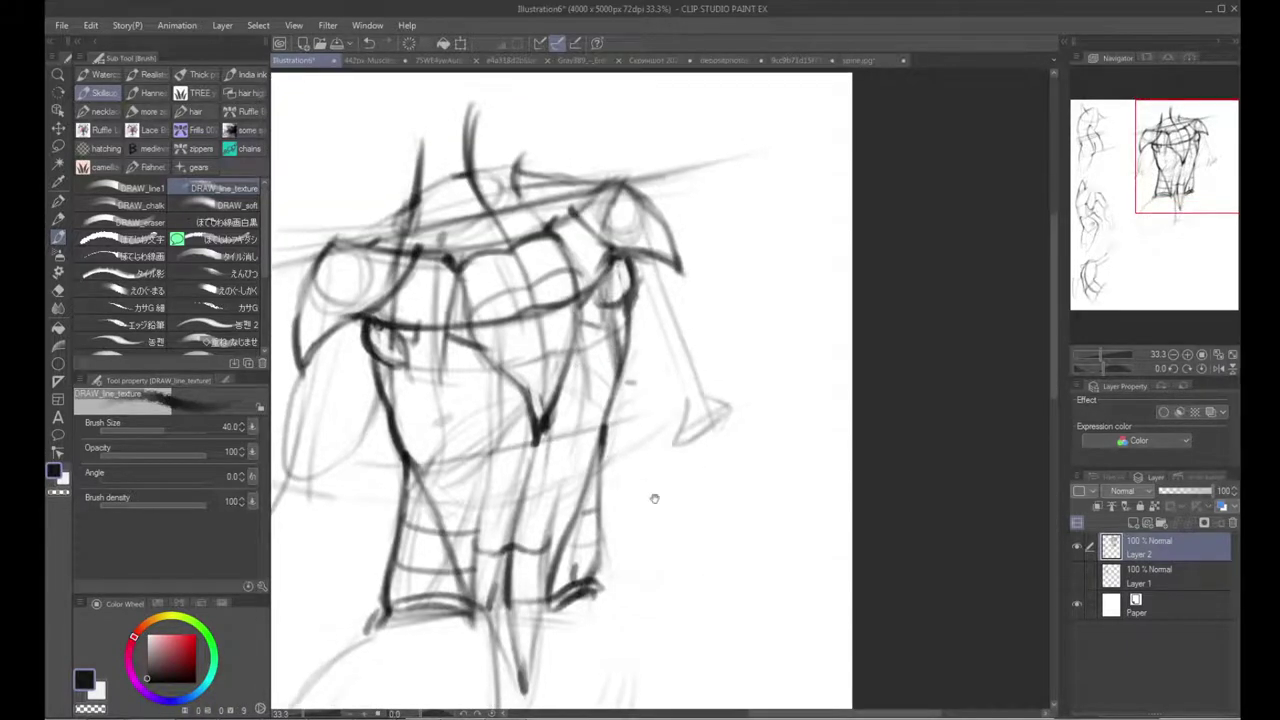
Step: Sketch a small egg-shaped rib-cage diagram beside the right shoulder with an arrow pointing at it
left_click_drag(671, 328, 651, 408)
mouse_move(744, 270)
left_mouse_down()
mouse_move(759, 360)
mouse_move(724, 365)
left_mouse_up()
mouse_move(762, 270)
left_mouse_down()
mouse_move(752, 373)
mouse_move(768, 342)
mouse_move(742, 277)
mouse_move(715, 356)
mouse_move(760, 267)
left_mouse_up()
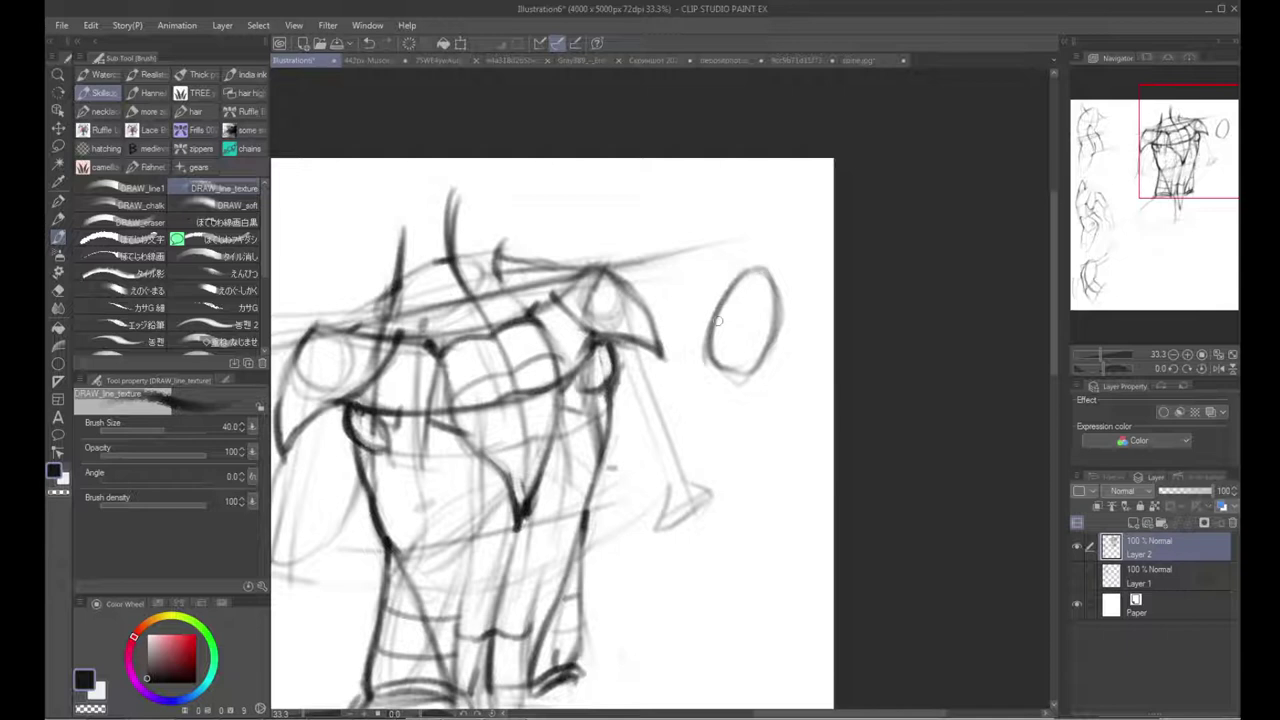
left_click_drag(688, 183, 713, 245)
key("ctrl+z")
mouse_move(801, 211)
left_mouse_down()
mouse_move(778, 245)
mouse_move(813, 236)
left_mouse_up()
Step: Draw a dividing line across the egg diagram and hatch its lower half
mouse_move(712, 329)
left_mouse_down()
mouse_move(768, 312)
mouse_move(700, 340)
mouse_move(780, 318)
mouse_move(747, 346)
mouse_move(762, 354)
left_mouse_up()
mouse_move(620, 501)
left_mouse_down()
mouse_move(677, 460)
mouse_move(655, 427)
left_mouse_up()
left_click_drag(752, 242, 823, 236)
mouse_move(389, 375)
left_mouse_down()
mouse_move(569, 378)
mouse_move(690, 312)
mouse_move(730, 314)
left_mouse_up()
key("ctrl+z")
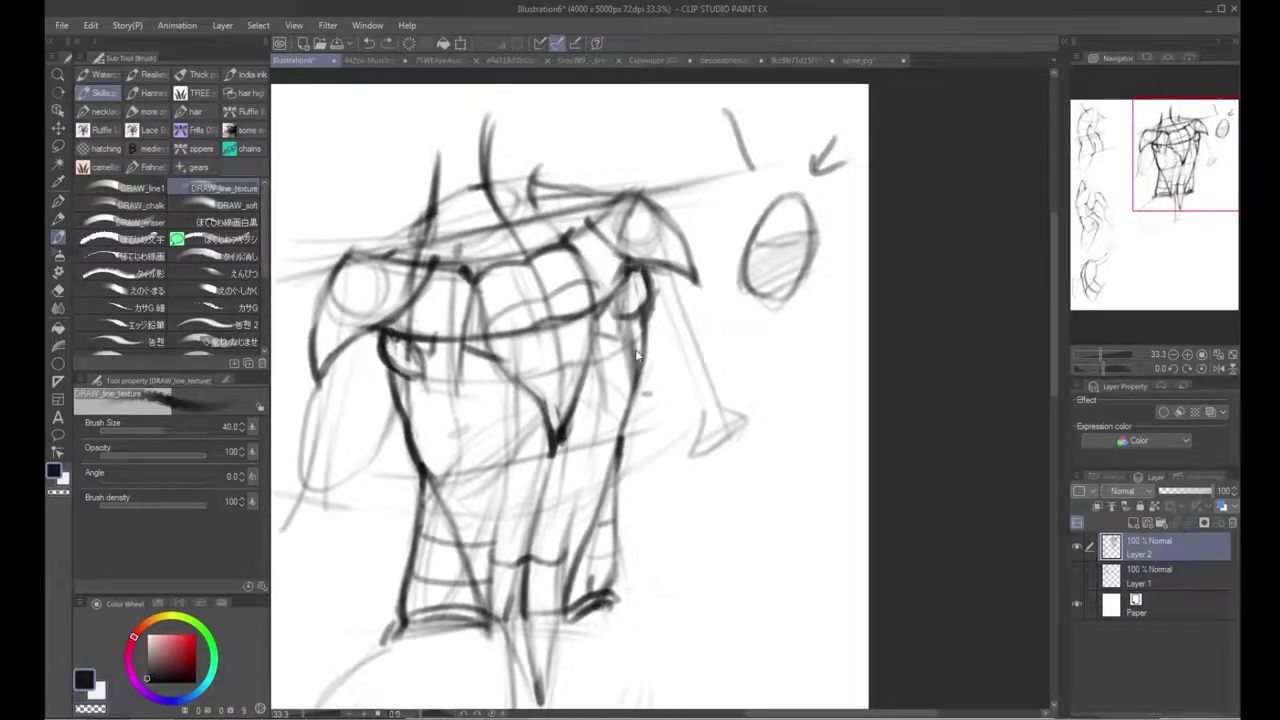
Step: Draw a curved cross-contour around the rib cage below the shoulder blades, running out past the right armpit
left_click(413, 430, "alt")
key("c")
left_click_drag(380, 336, 428, 448)
mouse_move(392, 376)
left_mouse_down()
mouse_move(500, 386)
mouse_move(718, 311)
left_mouse_up()
left_click_drag(444, 387, 704, 318)
mouse_move(824, 258)
left_mouse_down()
mouse_move(826, 282)
mouse_move(804, 300)
mouse_move(833, 300)
left_mouse_up()
key("ctrl+z")
key("ctrl+z")
key("ctrl+z")
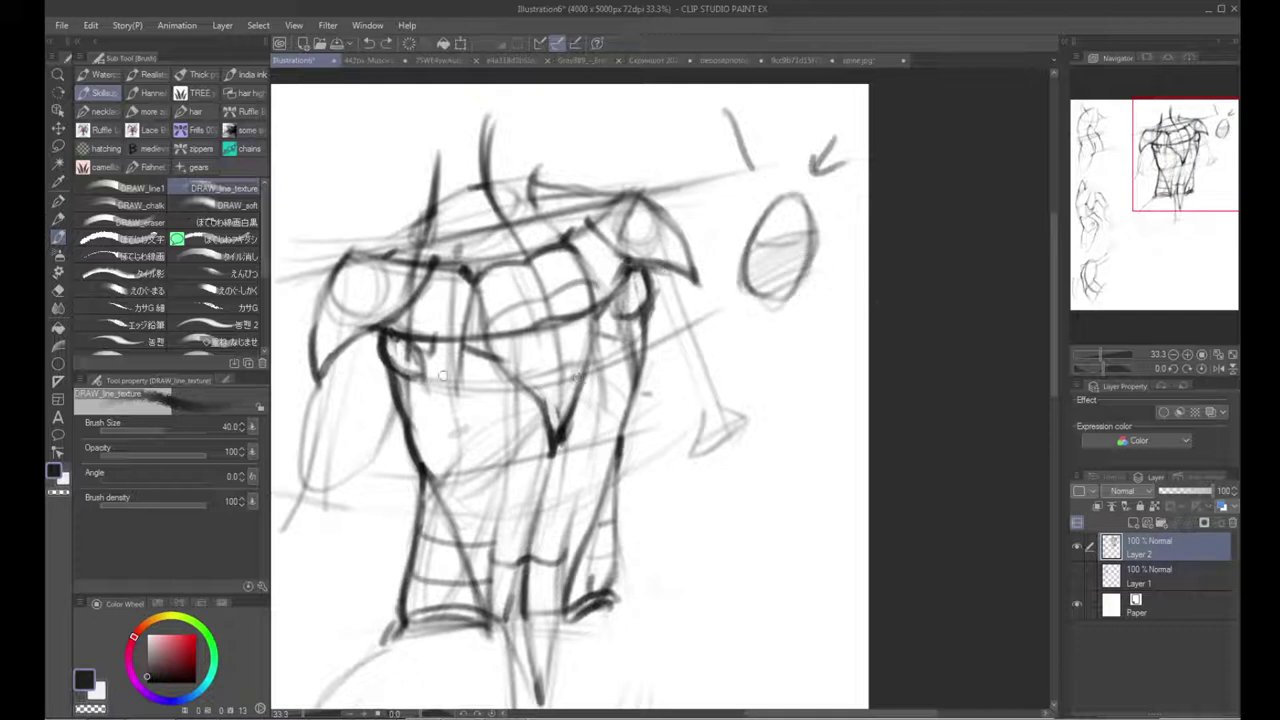
mouse_move(438, 387)
left_mouse_down()
mouse_move(548, 379)
mouse_move(620, 355)
left_mouse_up()
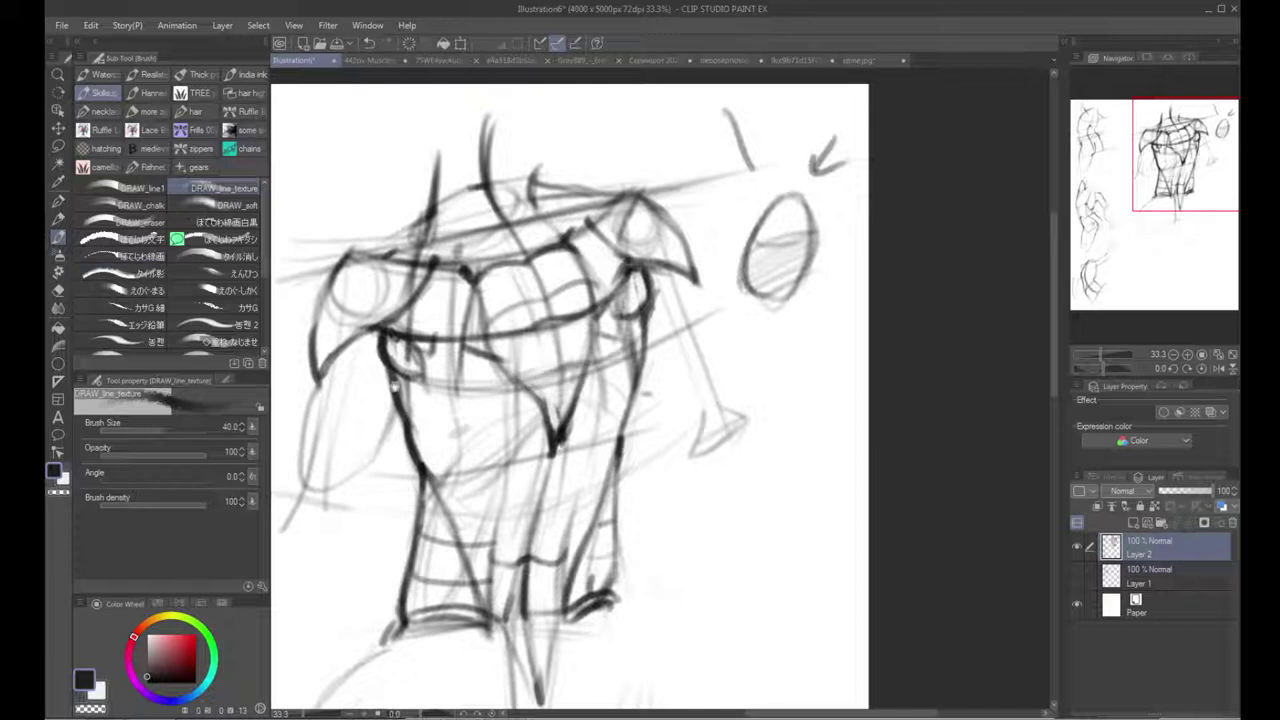
left_click_drag(395, 387, 440, 375)
Step: Outline the left upper arm below the deltoid with an outer and an inner edge
mouse_move(362, 370)
left_mouse_down()
mouse_move(340, 412)
mouse_move(342, 460)
mouse_move(372, 466)
left_mouse_up()
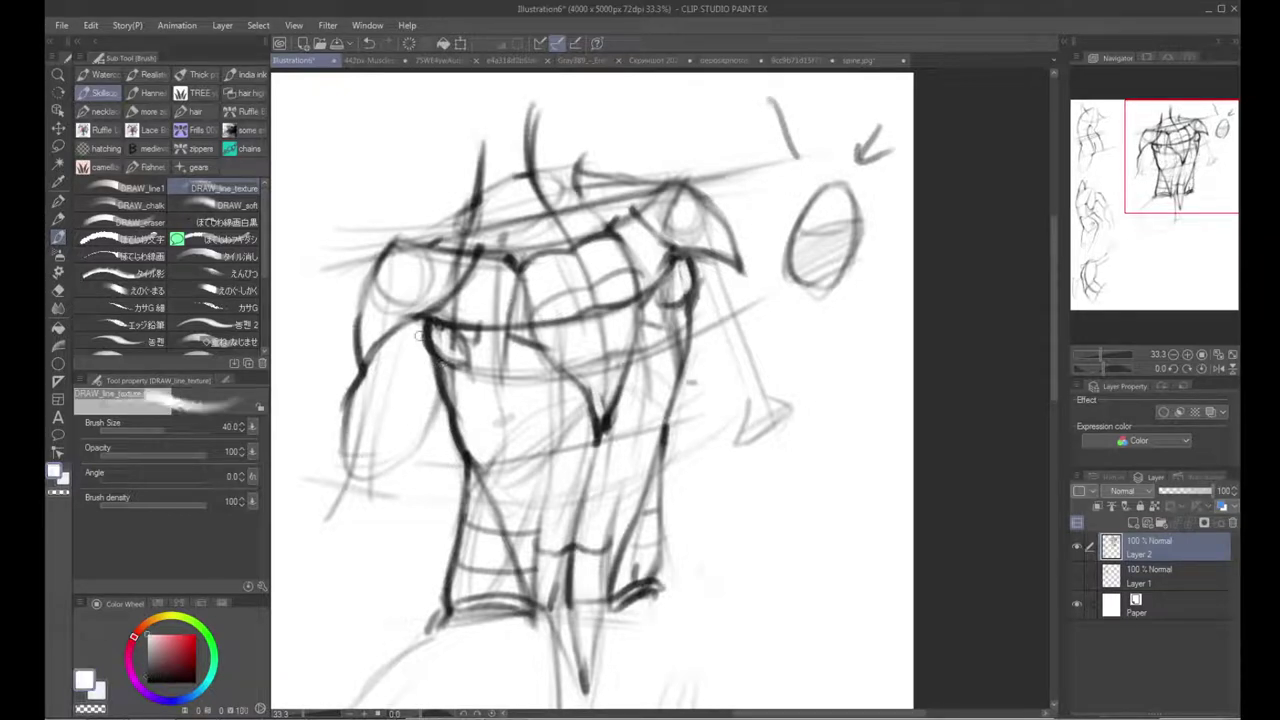
mouse_move(432, 318)
left_mouse_down()
mouse_move(438, 392)
mouse_move(418, 450)
left_mouse_up()
mouse_move(440, 390)
left_mouse_down()
mouse_move(410, 458)
mouse_move(365, 475)
left_mouse_up()
mouse_move(370, 368)
left_mouse_down()
mouse_move(346, 456)
mouse_move(390, 472)
mouse_move(416, 462)
left_mouse_up()
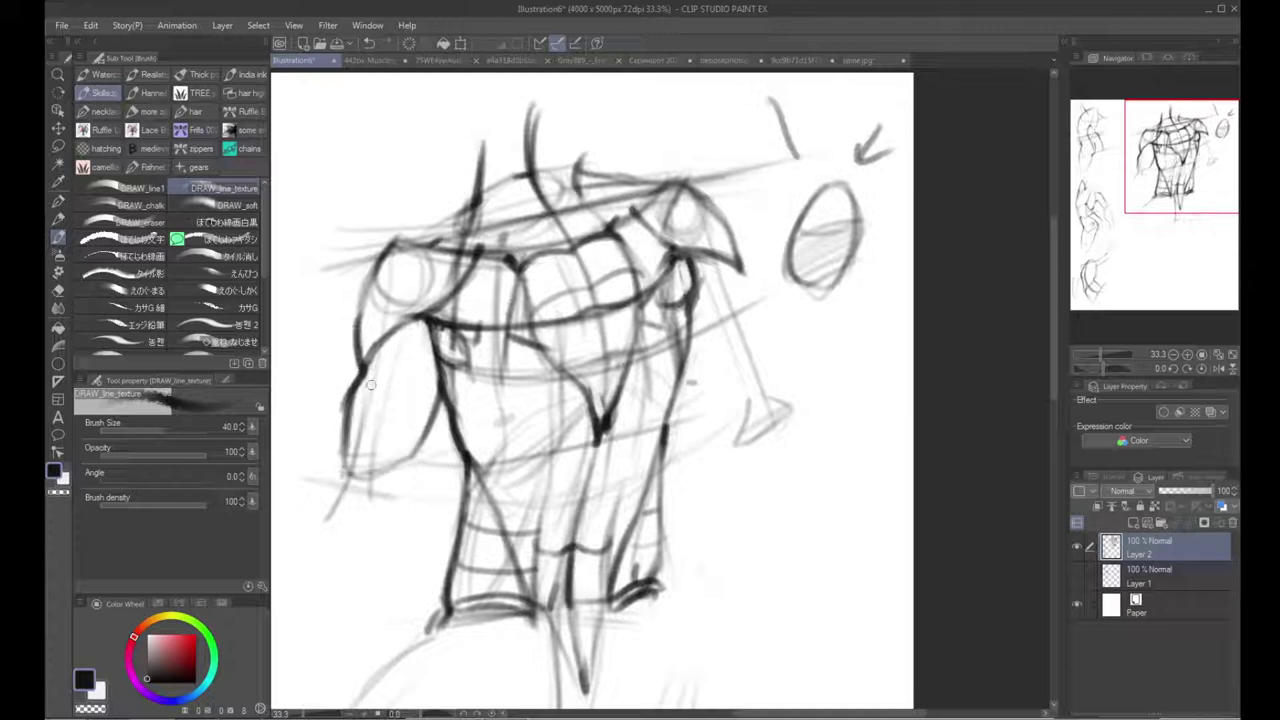
Step: Draw the horseshoe-shaped triceps arcs on the left upper arm and shade lightly between them
left_click(386, 393, "alt")
mouse_move(356, 418)
left_mouse_down()
mouse_move(386, 355)
mouse_move(346, 440)
left_mouse_up()
left_click(363, 365, "alt")
left_click_drag(406, 366, 354, 436)
mouse_move(410, 384)
left_mouse_down()
mouse_move(429, 413)
mouse_move(403, 372)
mouse_move(346, 458)
left_mouse_up()
mouse_move(380, 370)
left_mouse_down()
mouse_move(344, 402)
mouse_move(418, 367)
mouse_move(366, 364)
left_mouse_up()
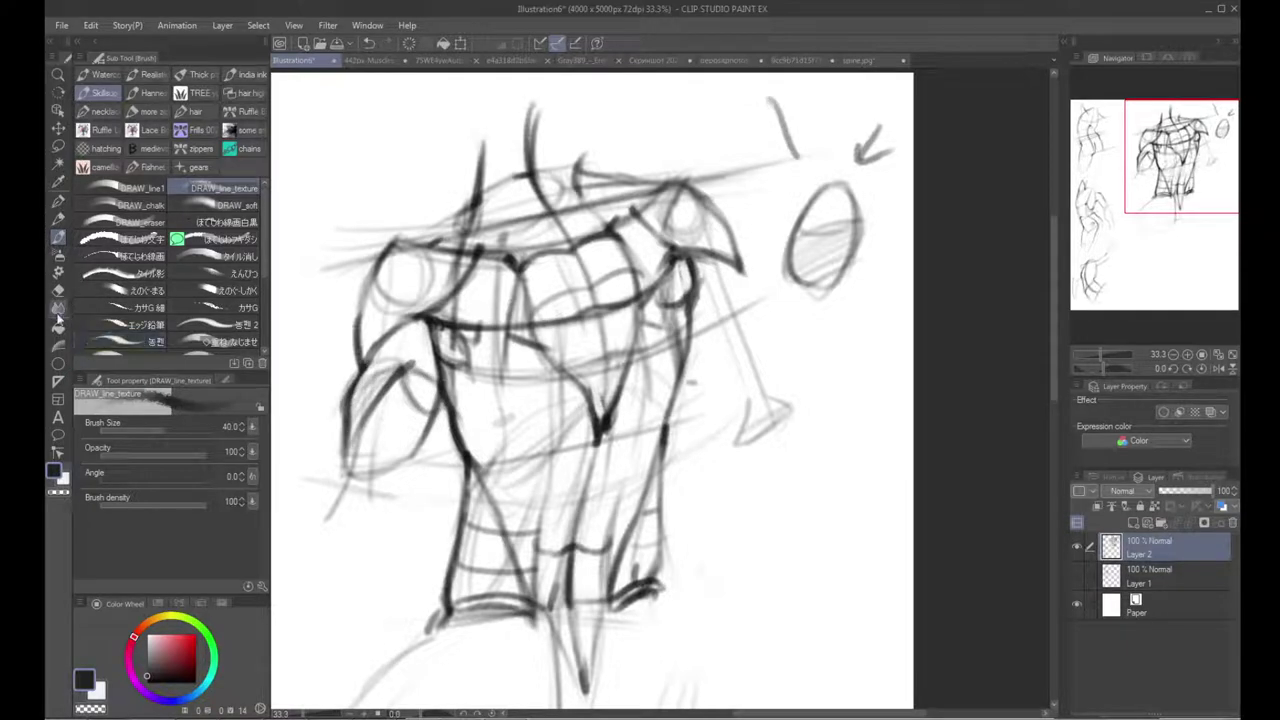
Step: Soften the triceps shading on the left upper arm with the Blur and Blend tools at a reduced brush size
left_click(58, 308)
key("[")
mouse_move(386, 372)
left_mouse_down()
mouse_move(368, 399)
mouse_move(417, 377)
mouse_move(384, 374)
left_mouse_up()
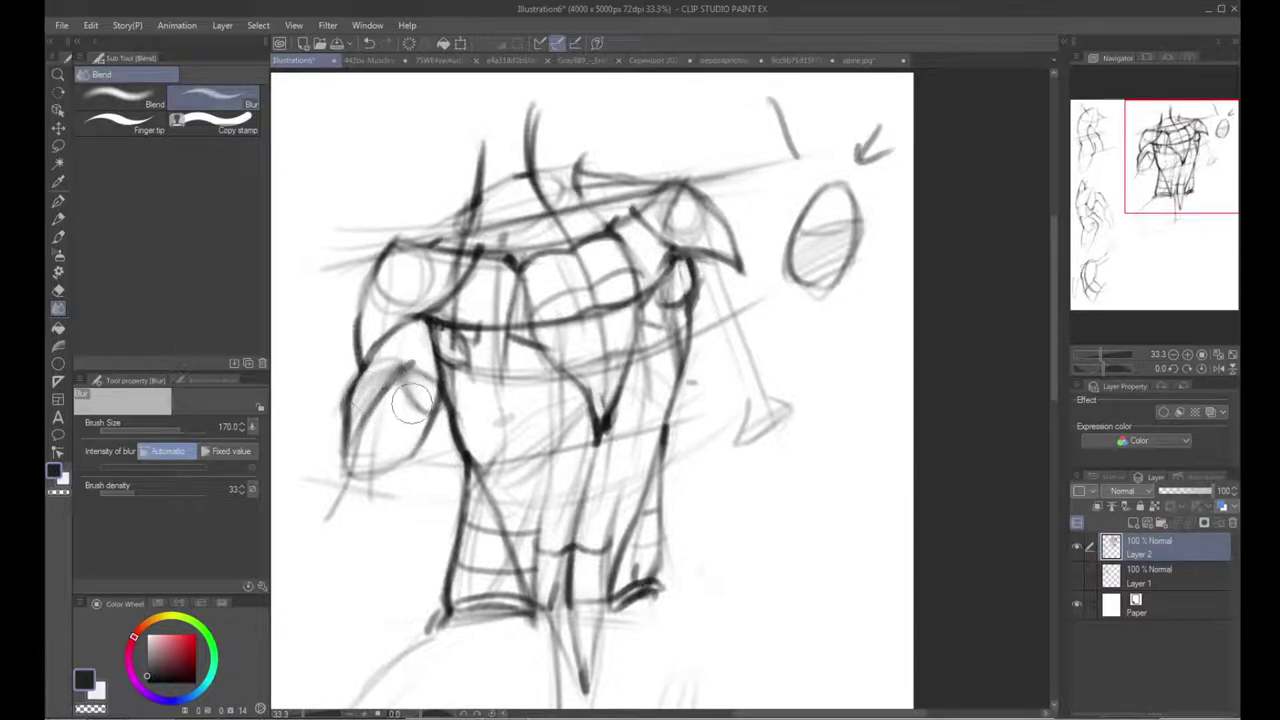
left_click(141, 103)
key("[")
key("[")
key("[")
key("[")
key("[")
left_click_drag(404, 374, 424, 394)
Step: Switch back to the textured line brush and darken the line across the tops of the shoulders
key("b")
mouse_move(345, 410)
left_mouse_down()
mouse_move(390, 366)
mouse_move(440, 410)
mouse_move(408, 465)
left_mouse_up()
mouse_move(533, 421)
left_mouse_down()
mouse_move(513, 449)
mouse_move(527, 397)
mouse_move(484, 390)
mouse_move(560, 443)
left_mouse_up()
left_click_drag(375, 280, 610, 238)
mouse_move(530, 251)
left_mouse_down()
mouse_move(630, 233)
mouse_move(584, 263)
left_mouse_up()
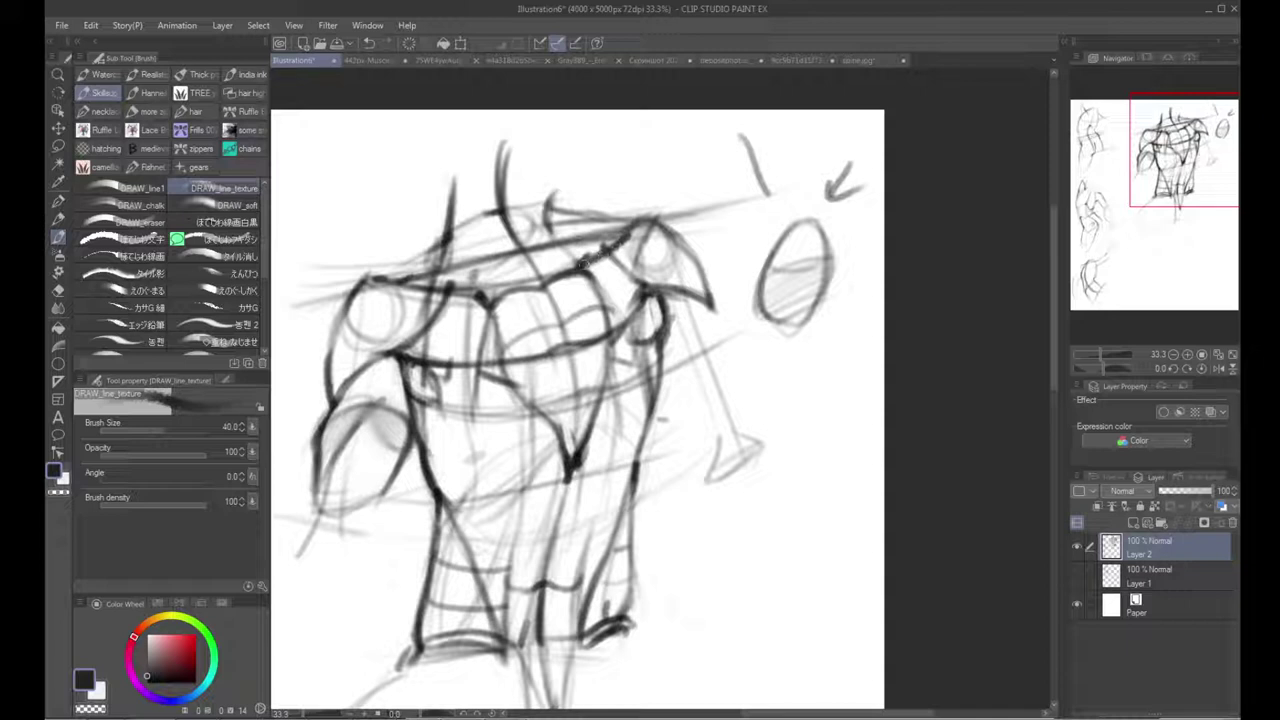
Step: Draw the upper trapezius slopes from both shoulders up to the neck, with a dark marker at the neck's base
mouse_move(395, 275)
left_mouse_down()
mouse_move(442, 242)
mouse_move(472, 180)
left_mouse_up()
mouse_move(452, 236)
left_mouse_down()
mouse_move(488, 178)
mouse_move(502, 250)
mouse_move(486, 260)
mouse_move(510, 234)
mouse_move(536, 266)
mouse_move(540, 256)
left_mouse_up()
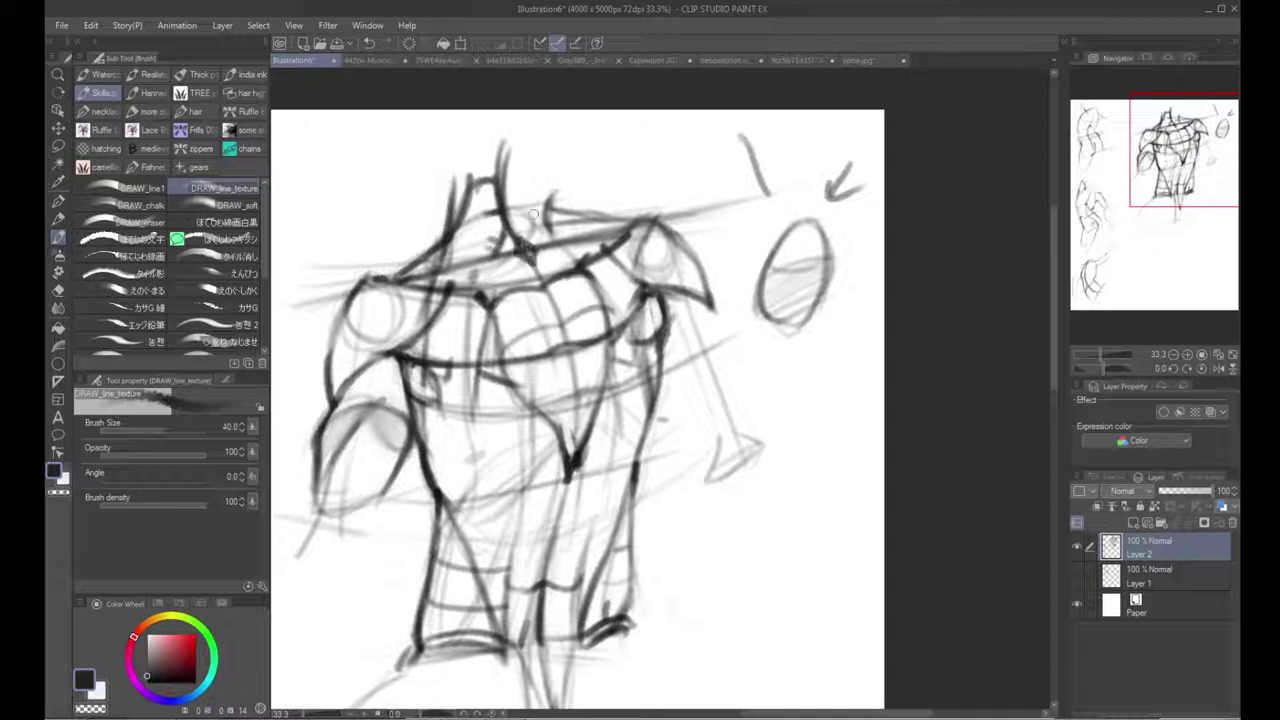
mouse_move(501, 191)
left_mouse_down()
mouse_move(523, 232)
mouse_move(558, 240)
left_mouse_up()
left_click_drag(543, 188, 554, 228)
left_click_drag(540, 174, 548, 214)
mouse_move(494, 178)
left_mouse_down()
mouse_move(540, 180)
mouse_move(570, 240)
mouse_move(550, 214)
mouse_move(622, 236)
left_mouse_up()
key("x")
mouse_move(556, 202)
left_mouse_down()
mouse_move(578, 222)
mouse_move(616, 216)
mouse_move(576, 219)
mouse_move(546, 178)
mouse_move(542, 208)
left_mouse_up()
key("x")
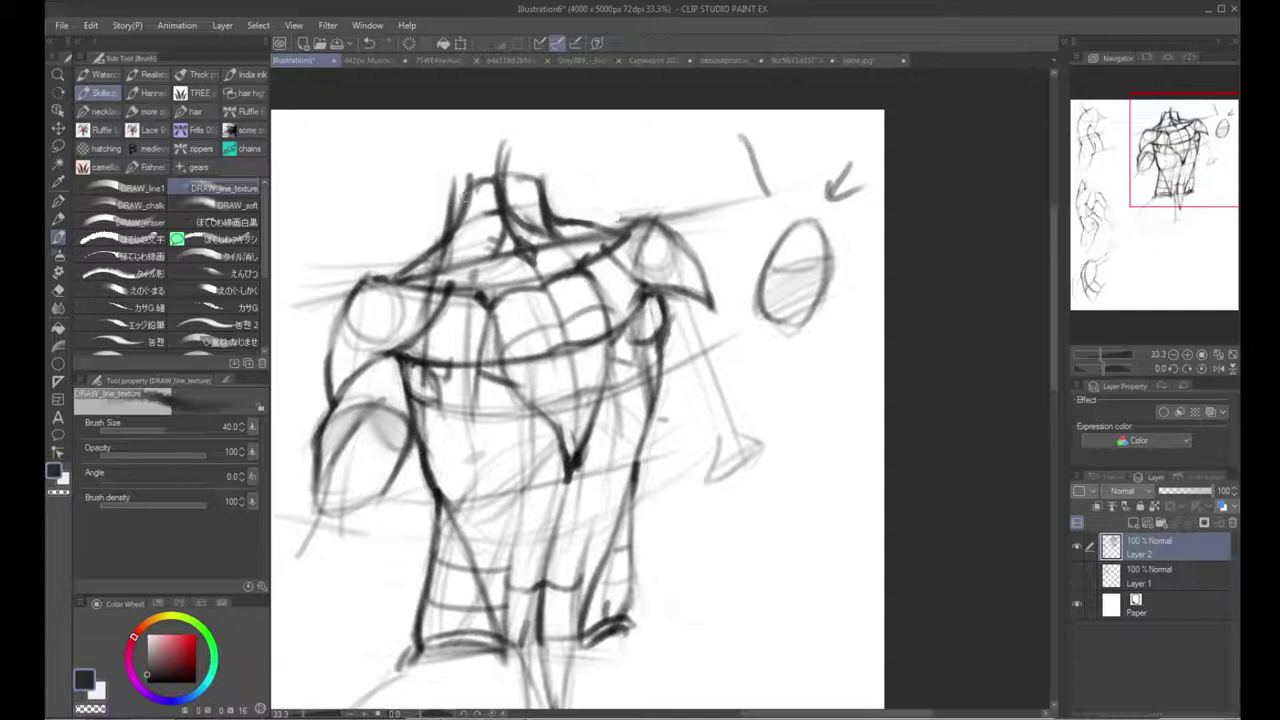
mouse_move(483, 204)
left_mouse_down()
mouse_move(536, 210)
mouse_move(552, 226)
mouse_move(541, 206)
mouse_move(536, 217)
left_mouse_up()
key("ctrl+z")
key("ctrl+z")
key("x")
key("x")
key("x")
key("x")
Step: Refine the neck with extra side strokes and close off its top with a flared cylinder edge
left_click_drag(522, 173, 534, 200)
mouse_move(536, 297)
left_mouse_down()
mouse_move(498, 353)
mouse_move(532, 340)
left_mouse_up()
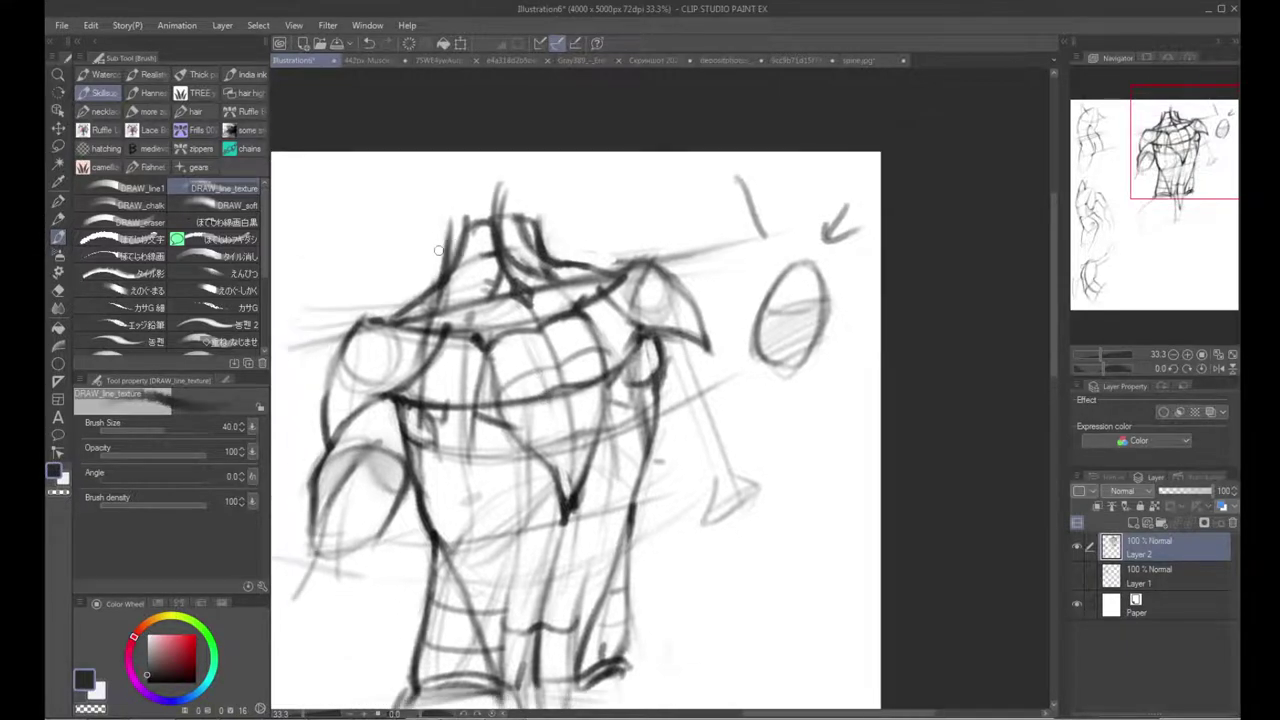
left_click_drag(494, 232, 438, 265)
key("ctrl+z")
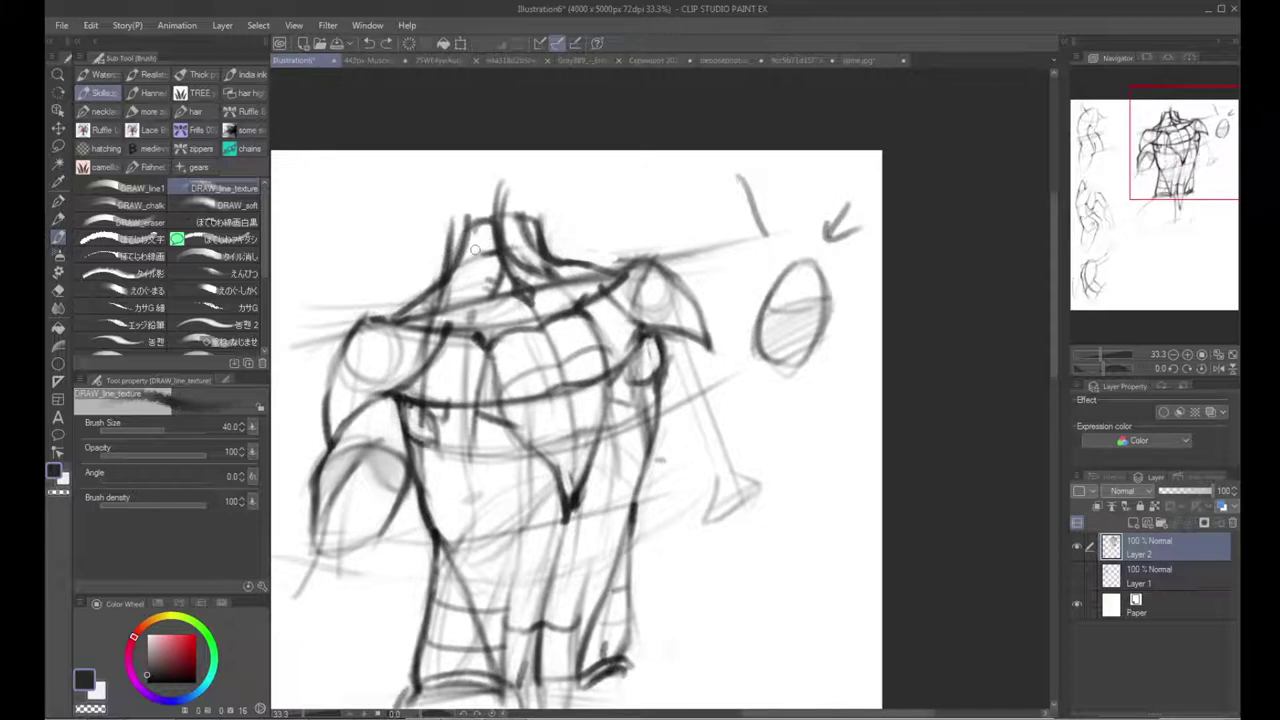
mouse_move(444, 267)
left_mouse_down()
mouse_move(442, 222)
mouse_move(470, 208)
mouse_move(548, 216)
mouse_move(467, 206)
mouse_move(442, 230)
left_mouse_up()
mouse_move(478, 346)
left_mouse_down()
mouse_move(459, 286)
mouse_move(456, 308)
left_mouse_up()
left_click_drag(494, 263, 503, 200)
Step: Darken the spine line running down from the trapezius's pointed tip
left_click_drag(556, 412, 530, 514)
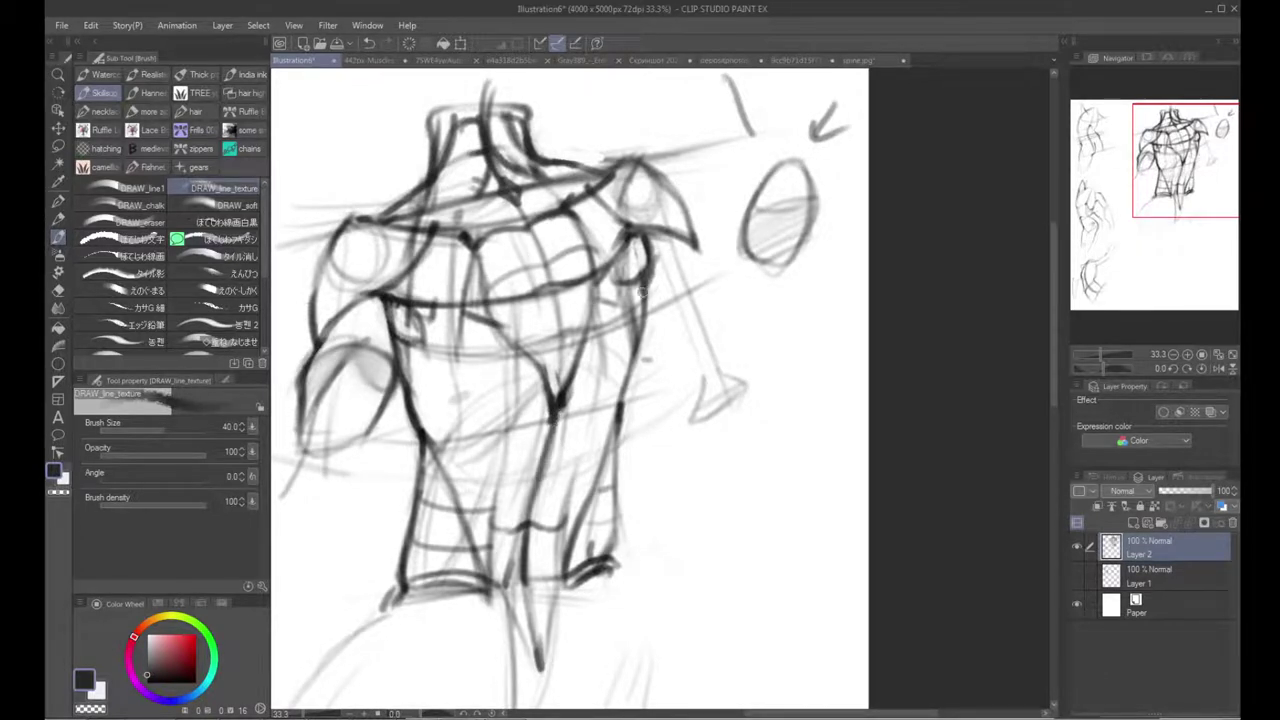
left_click_drag(622, 370, 577, 412)
Step: Sketch the right upper arm extending outward from the deltoid, with a dark inner edge, an outer edge and cross-contour strokes
left_click_drag(643, 259, 718, 372)
left_click_drag(640, 286, 698, 386)
left_click_drag(664, 344, 720, 414)
mouse_move(607, 325)
left_mouse_down()
mouse_move(655, 399)
mouse_move(687, 392)
left_mouse_up()
mouse_move(661, 279)
left_mouse_down()
mouse_move(737, 428)
mouse_move(667, 453)
left_mouse_up()
mouse_move(593, 324)
left_mouse_down()
mouse_move(656, 376)
mouse_move(690, 432)
mouse_move(632, 472)
left_mouse_up()
mouse_move(553, 388)
left_mouse_down()
mouse_move(571, 430)
mouse_move(624, 469)
left_mouse_up()
left_click_drag(390, 320, 540, 280)
mouse_move(326, 330)
left_mouse_down()
mouse_move(638, 268)
mouse_move(805, 210)
left_mouse_up()
key("ctrl+z")
mouse_move(712, 328)
left_mouse_down()
mouse_move(637, 360)
mouse_move(700, 444)
left_mouse_up()
left_click_drag(617, 330, 686, 348)
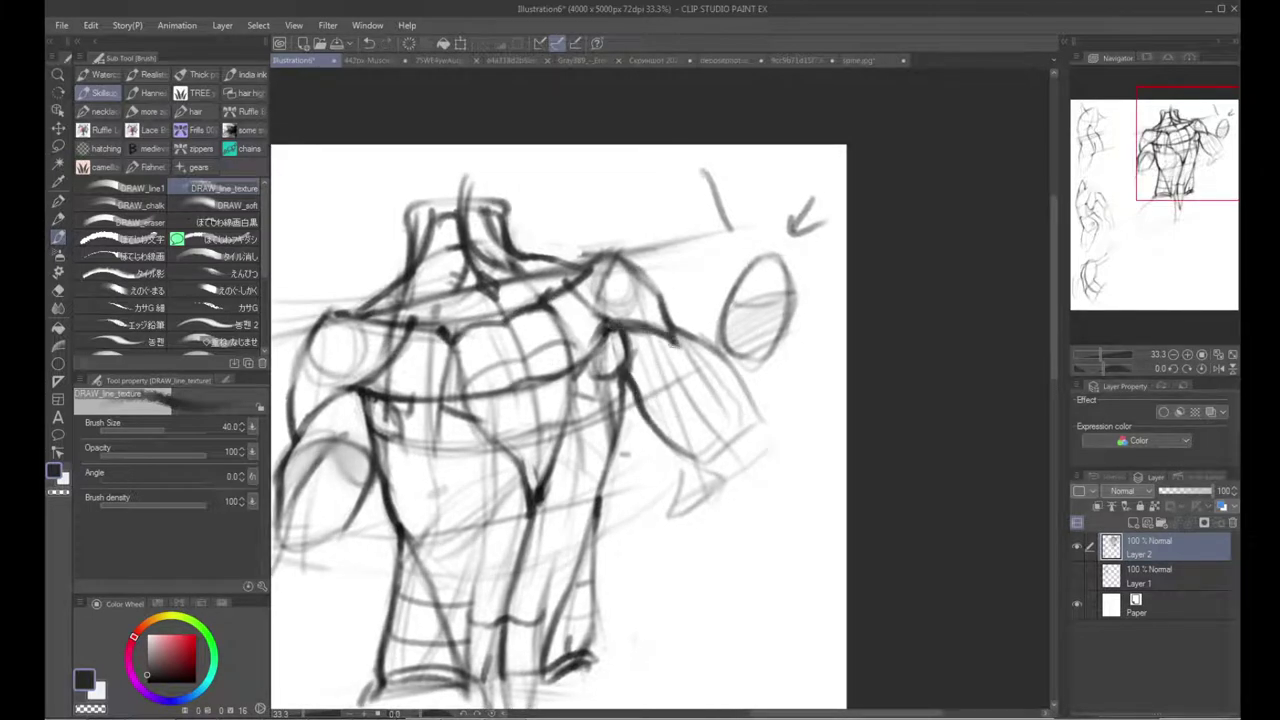
Step: Darken the right arm's outer edge, adding the triceps arc and the squared-off end at the elbow
mouse_move(566, 281)
left_mouse_down()
mouse_move(730, 358)
mouse_move(706, 347)
mouse_move(719, 390)
mouse_move(659, 315)
mouse_move(620, 321)
mouse_move(677, 355)
mouse_move(662, 337)
mouse_move(698, 404)
mouse_move(680, 341)
mouse_move(684, 399)
mouse_move(678, 364)
mouse_move(633, 379)
mouse_move(624, 366)
mouse_move(651, 405)
mouse_move(726, 368)
left_mouse_up()
left_click_drag(649, 388, 729, 374)
mouse_move(686, 332)
left_mouse_down()
mouse_move(733, 362)
mouse_move(740, 410)
mouse_move(780, 498)
left_mouse_up()
left_click_drag(752, 448, 704, 494)
left_click_drag(750, 422, 788, 476)
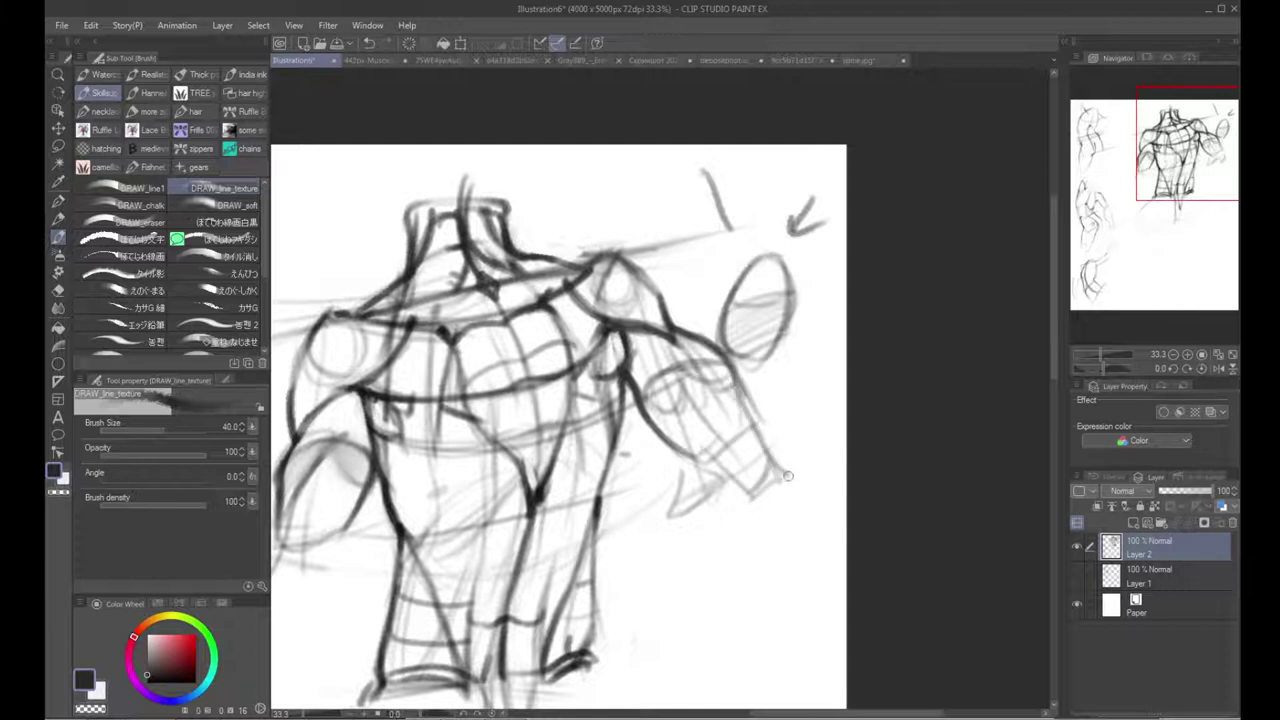
Step: Draw rounded elbow curves at the lower end of the left upper arm
mouse_move(708, 455)
left_mouse_down()
mouse_move(828, 363)
mouse_move(813, 375)
left_mouse_up()
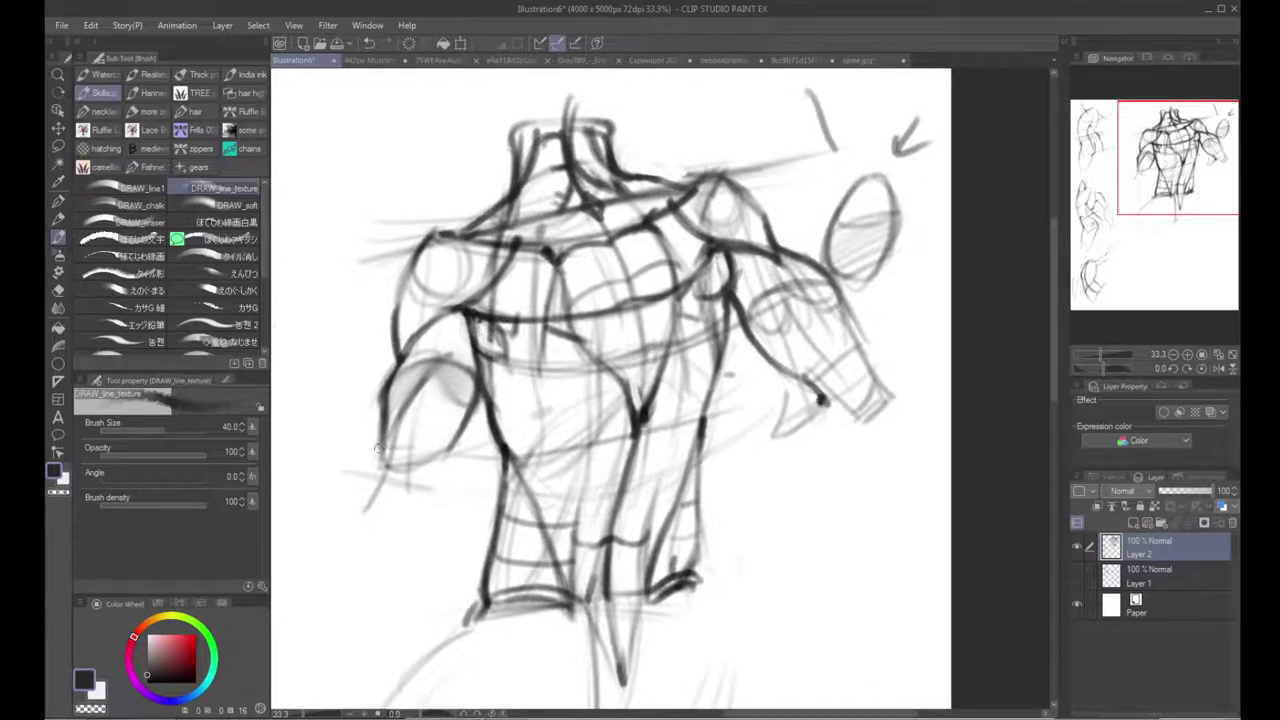
mouse_move(422, 450)
left_mouse_down()
mouse_move(496, 383)
mouse_move(518, 333)
left_mouse_up()
Step: Outline the left hip and buttock from the waist with a dark outer hip curve and a rounded inner edge
left_click_drag(505, 420, 474, 540)
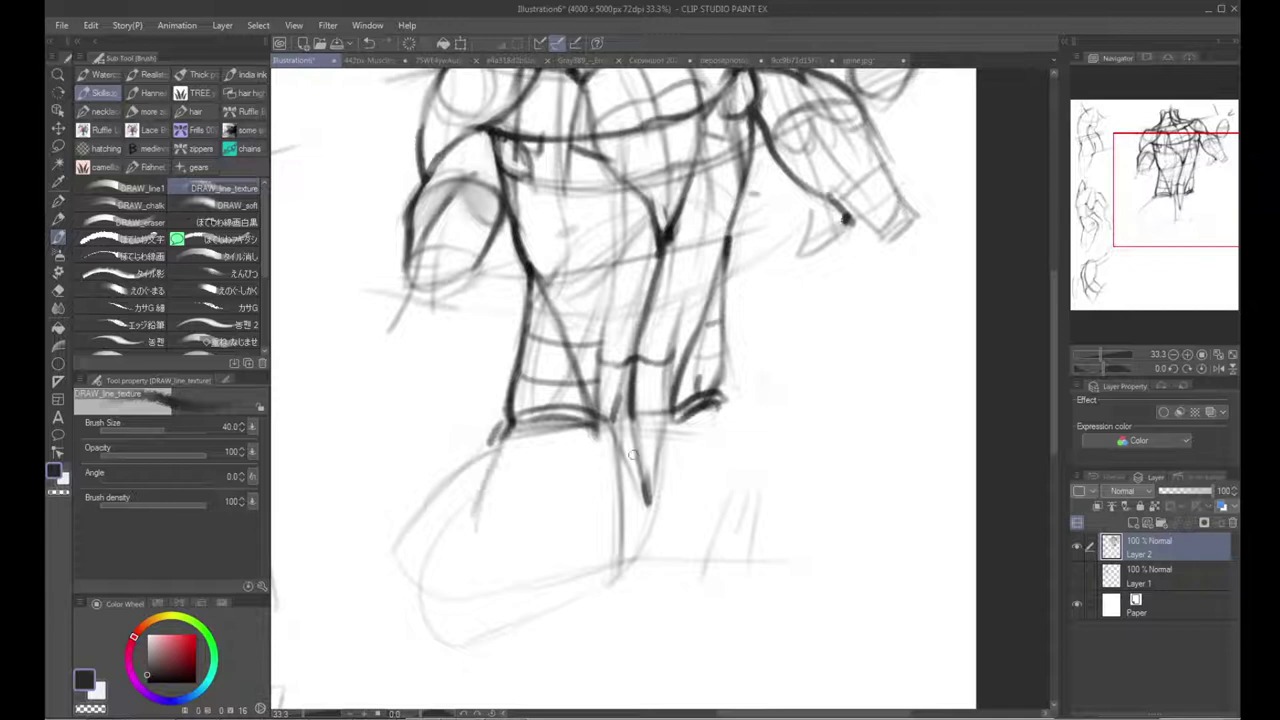
left_click_drag(645, 497, 606, 578)
left_click_drag(642, 525, 517, 575)
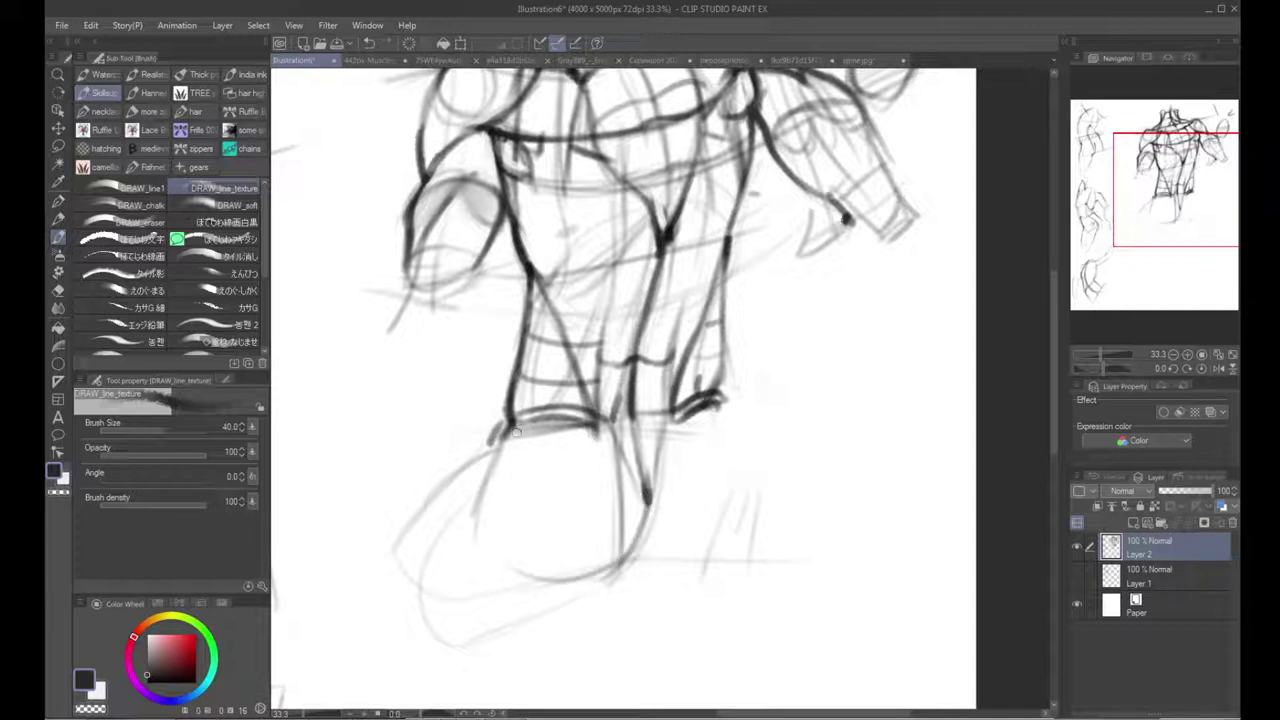
mouse_move(492, 440)
left_mouse_down()
mouse_move(440, 478)
mouse_move(410, 548)
left_mouse_up()
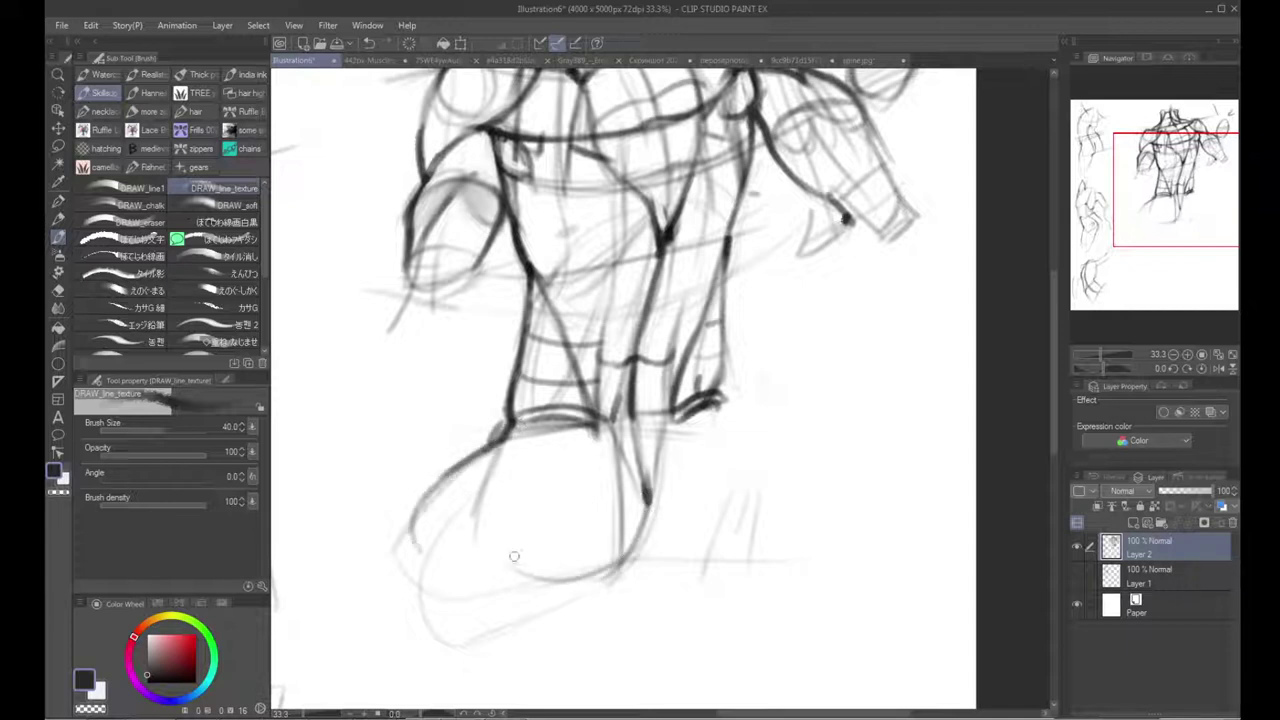
mouse_move(605, 566)
left_mouse_down()
mouse_move(476, 606)
mouse_move(538, 603)
mouse_move(437, 479)
mouse_move(415, 500)
left_mouse_up()
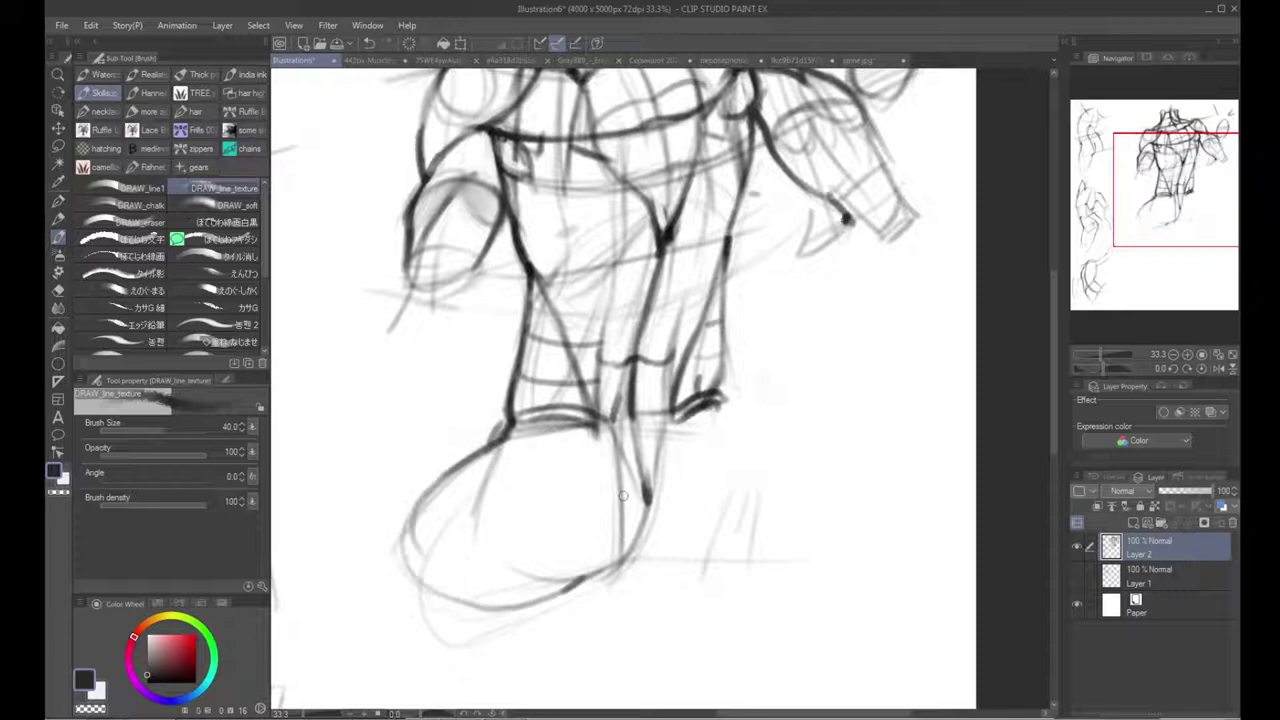
left_click_drag(596, 455, 570, 425)
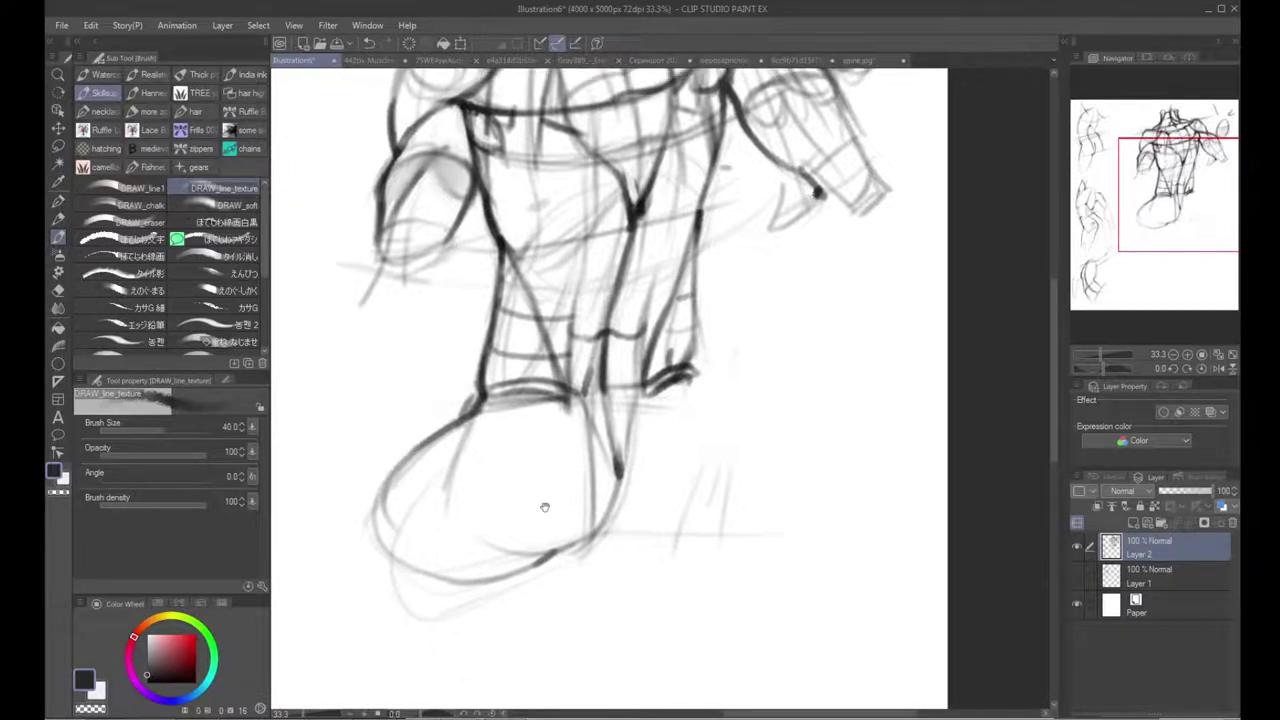
left_click_drag(545, 507, 532, 514)
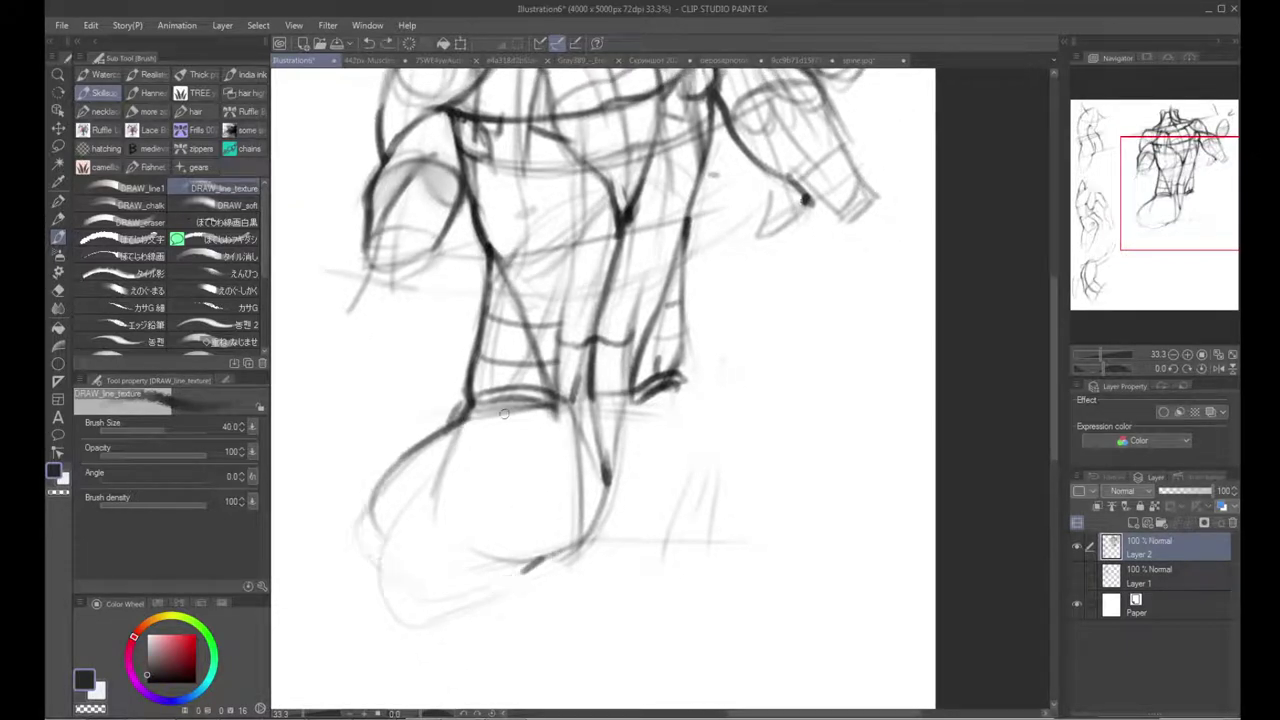
left_click_drag(474, 398, 368, 512)
left_click_drag(466, 428, 588, 424)
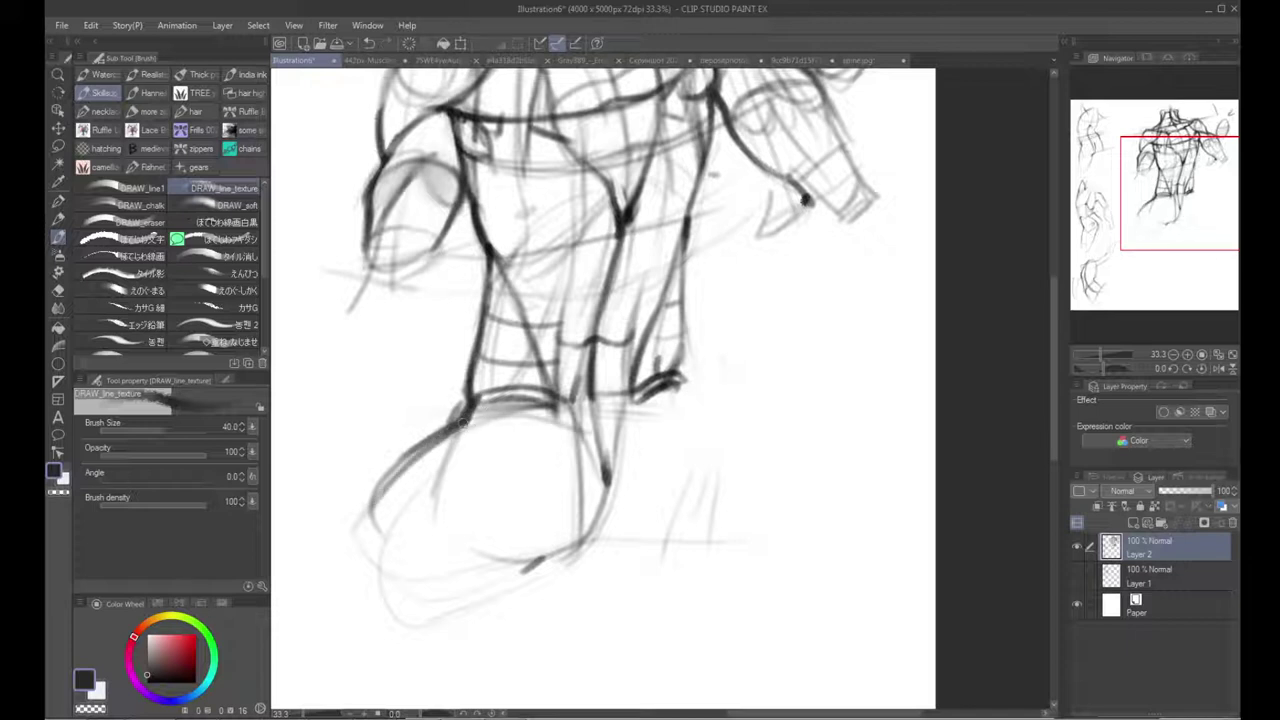
Step: Draw a small circle on the left hip for the hip joint and a dark fold line under the buttock
mouse_move(476, 392)
left_mouse_down()
mouse_move(570, 418)
mouse_move(551, 386)
mouse_move(576, 411)
mouse_move(500, 374)
mouse_move(467, 424)
mouse_move(611, 455)
mouse_move(530, 554)
left_mouse_up()
key("ctrl+z")
mouse_move(460, 484)
left_mouse_down()
mouse_move(433, 510)
mouse_move(469, 512)
mouse_move(472, 476)
mouse_move(453, 475)
mouse_move(503, 467)
left_mouse_up()
key("ctrl+z")
mouse_move(548, 508)
left_mouse_down()
mouse_move(486, 511)
mouse_move(602, 506)
left_mouse_up()
mouse_move(607, 444)
left_mouse_down()
mouse_move(595, 483)
mouse_move(608, 448)
mouse_move(510, 516)
left_mouse_up()
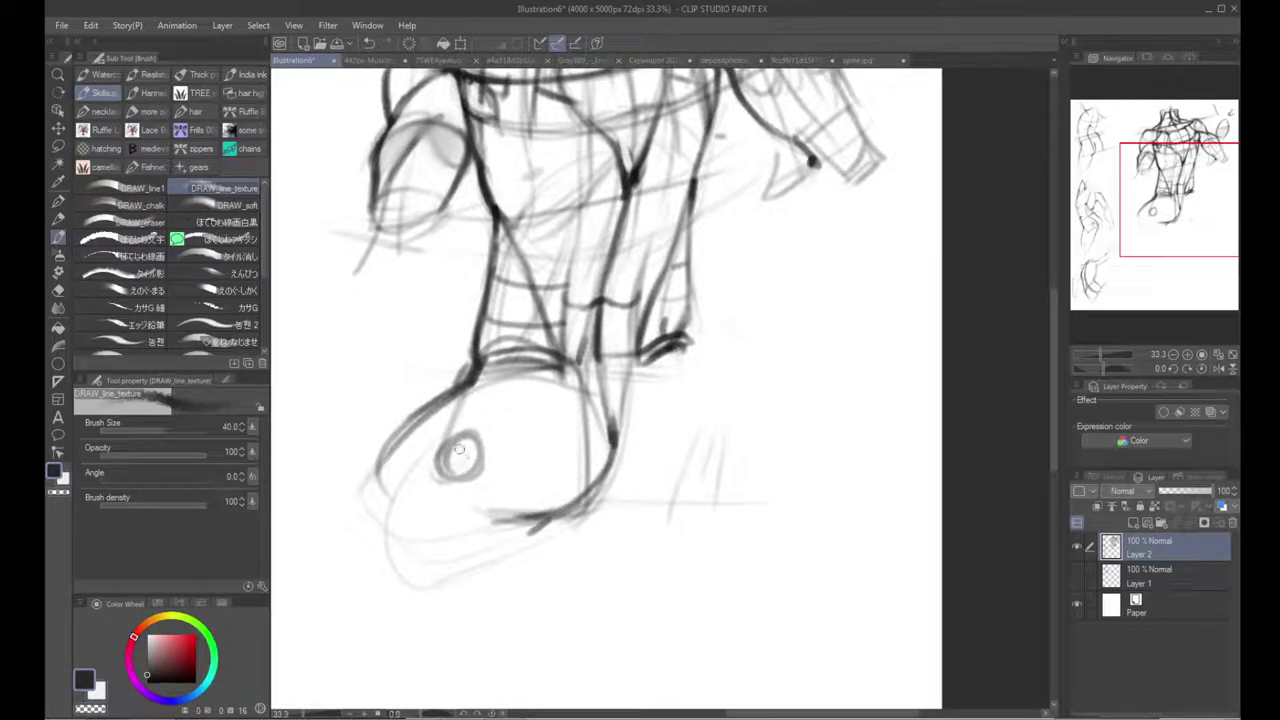
left_click_drag(472, 434, 484, 437)
left_click_drag(473, 511, 556, 512)
Step: Draw an S-shaped muscle boundary down the middle of the left buttock to the fold line
left_click_drag(518, 388, 528, 498)
left_click_drag(521, 440, 558, 510)
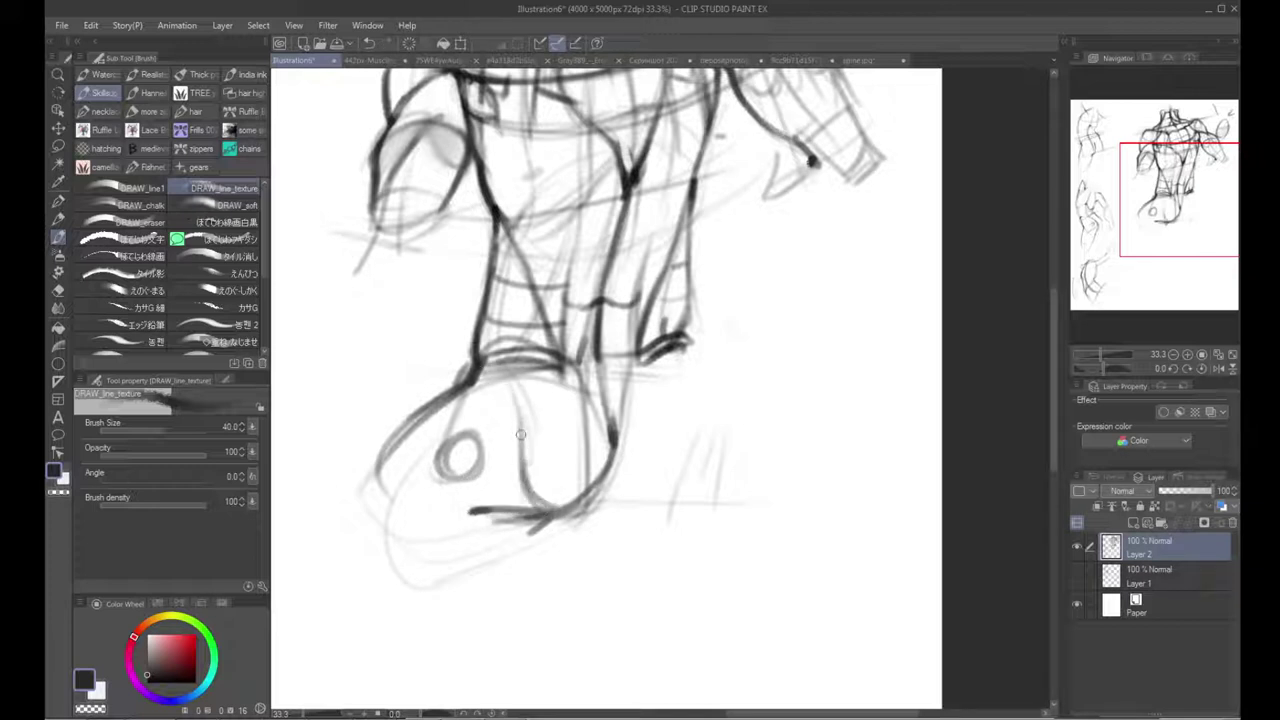
mouse_move(491, 363)
left_mouse_down()
mouse_move(488, 415)
mouse_move(522, 436)
mouse_move(526, 500)
left_mouse_up()
mouse_move(522, 434)
left_mouse_down()
mouse_move(491, 368)
mouse_move(574, 393)
left_mouse_up()
key("ctrl+z")
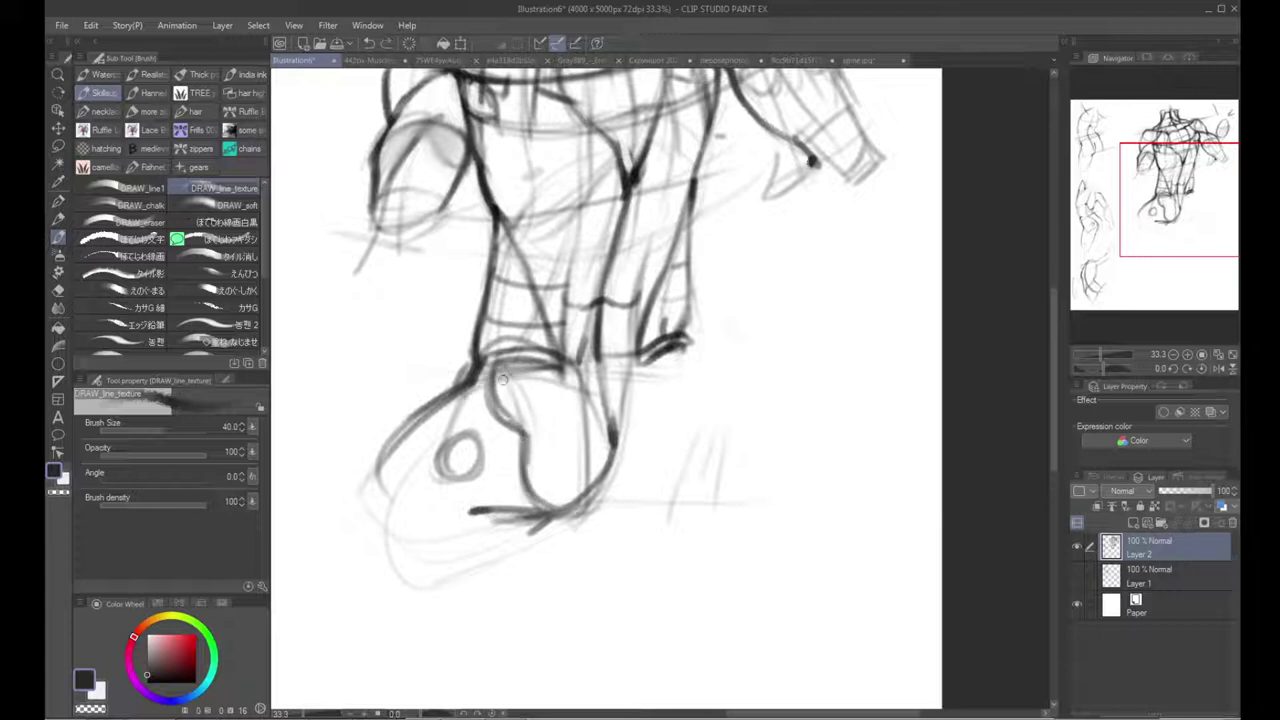
Step: Hatch the area between the hip-joint circle and the S-shaped boundary with curved contour strokes
mouse_move(461, 399)
left_mouse_down()
mouse_move(508, 513)
mouse_move(482, 458)
mouse_move(507, 507)
left_mouse_up()
mouse_move(489, 461)
left_mouse_down()
mouse_move(545, 418)
mouse_move(530, 430)
mouse_move(546, 433)
left_mouse_up()
mouse_move(488, 482)
left_mouse_down()
mouse_move(517, 456)
mouse_move(486, 492)
left_mouse_up()
mouse_move(490, 494)
left_mouse_down()
mouse_move(530, 455)
mouse_move(540, 468)
left_mouse_up()
left_click_drag(500, 498, 544, 485)
mouse_move(477, 458)
left_mouse_down()
mouse_move(523, 419)
mouse_move(468, 438)
left_mouse_up()
mouse_move(468, 426)
left_mouse_down()
mouse_move(522, 380)
mouse_move(486, 396)
mouse_move(523, 407)
left_mouse_up()
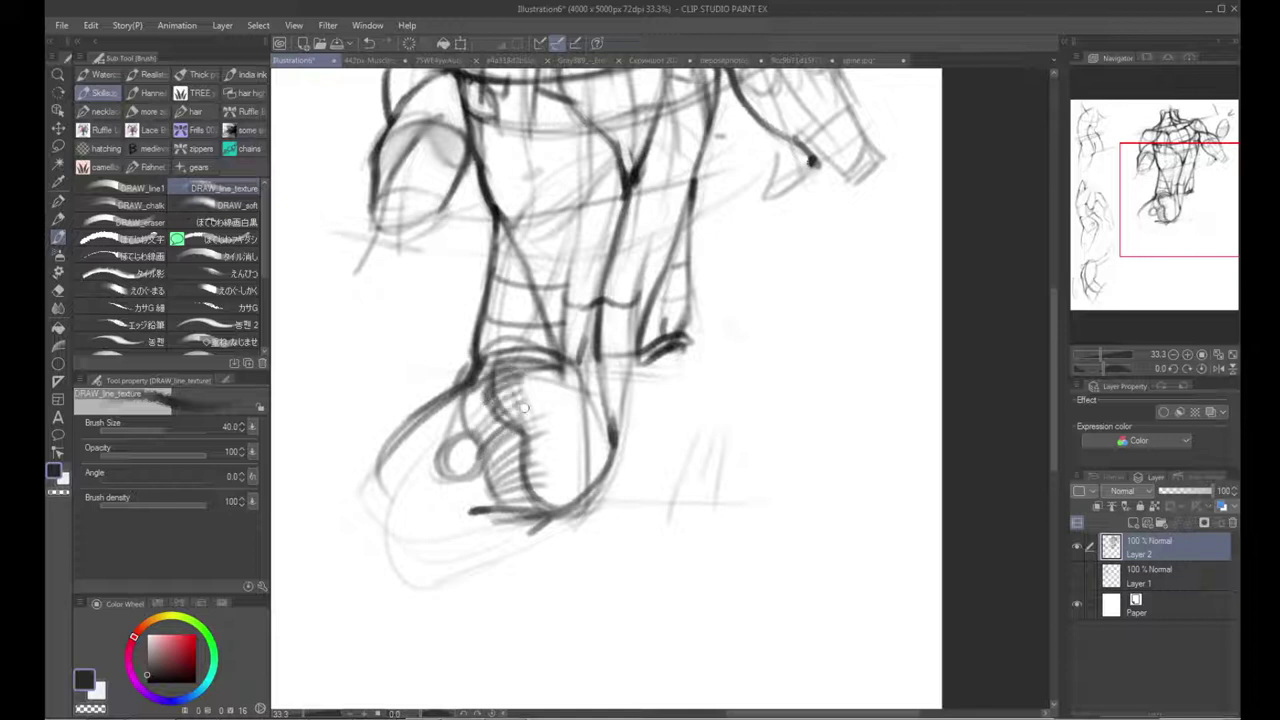
Step: Add contour strokes along the S-shaped boundary's lower end and darken the left buttock's inner edge
mouse_move(572, 366)
left_mouse_down()
mouse_move(598, 448)
mouse_move(580, 525)
left_mouse_up()
mouse_move(552, 446)
left_mouse_down()
mouse_move(532, 510)
mouse_move(536, 470)
mouse_move(530, 484)
left_mouse_up()
left_click_drag(562, 472, 540, 502)
left_click_drag(588, 382, 595, 466)
left_click_drag(600, 406, 584, 502)
mouse_move(601, 446)
left_mouse_down()
mouse_move(586, 476)
mouse_move(594, 468)
left_mouse_up()
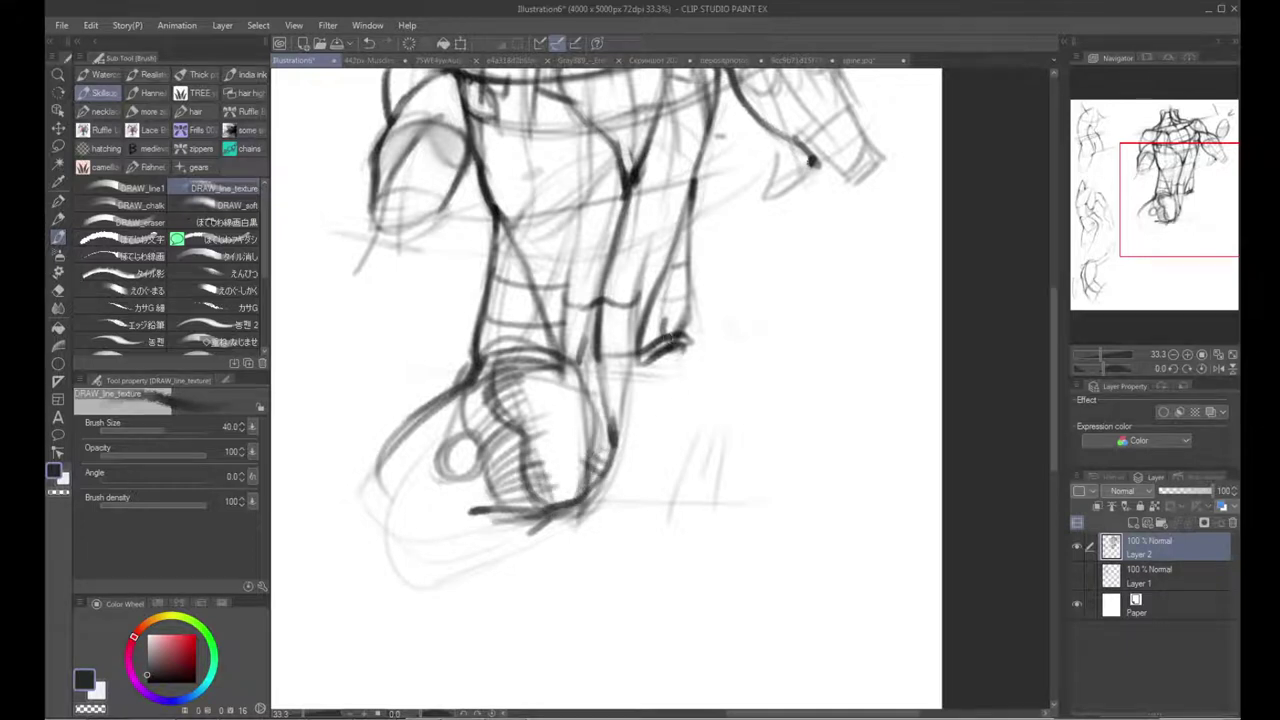
Step: Outline the right buttock with a dark outer edge and sloping fold lines at its base
mouse_move(662, 406)
left_mouse_down()
mouse_move(618, 435)
mouse_move(642, 565)
left_mouse_up()
left_click_drag(540, 568, 698, 502)
left_click_drag(506, 590, 665, 545)
mouse_move(634, 485)
left_mouse_down()
mouse_move(636, 568)
mouse_move(550, 568)
mouse_move(645, 557)
left_mouse_up()
Step: Check the figure's overall proportions with the view mirrored
key("alt+space")
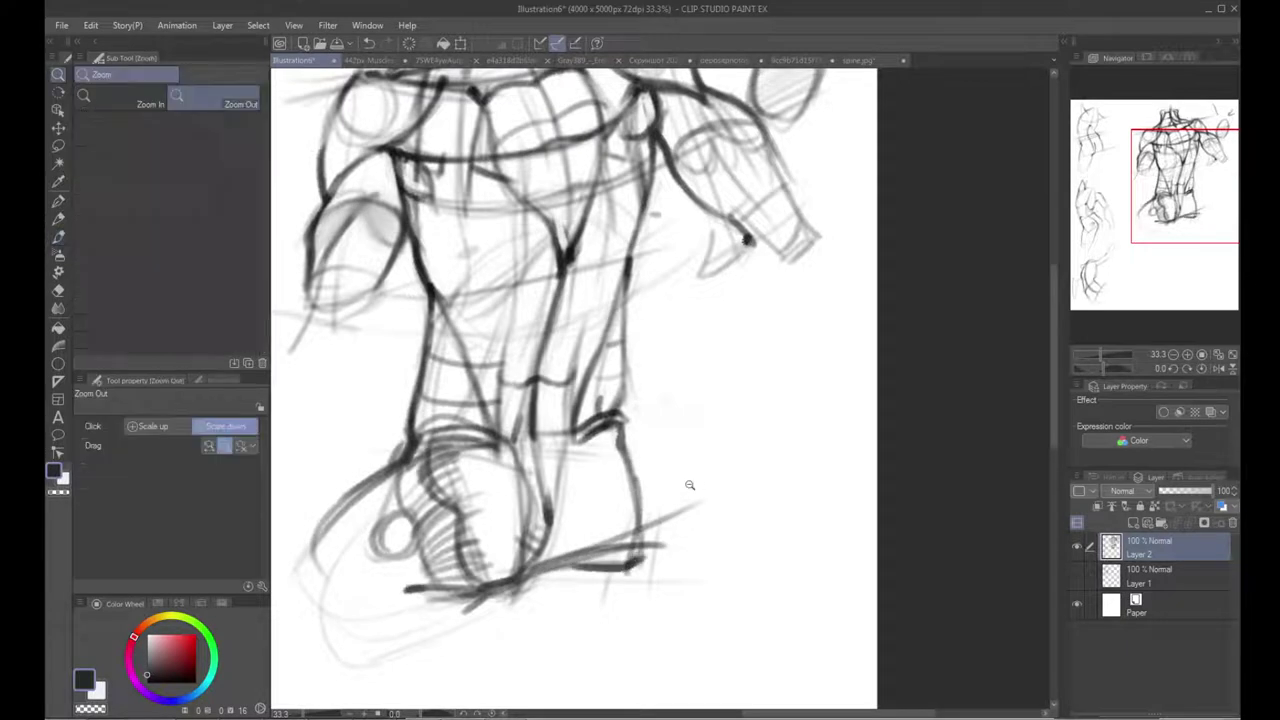
left_click(690, 485)
left_click_drag(690, 485, 688, 531)
key("h")
key("h")
left_click_drag(570, 471, 578, 485)
Step: Smudge soft shading along both spinal columns and beside the left oblique using the Blend tool at brush size 100
key("ctrl+space")
left_click(572, 450)
left_click(447, 495)
mouse_move(505, 450)
left_mouse_down()
mouse_move(447, 493)
mouse_move(456, 618)
left_mouse_up()
key("b")
left_click(58, 310)
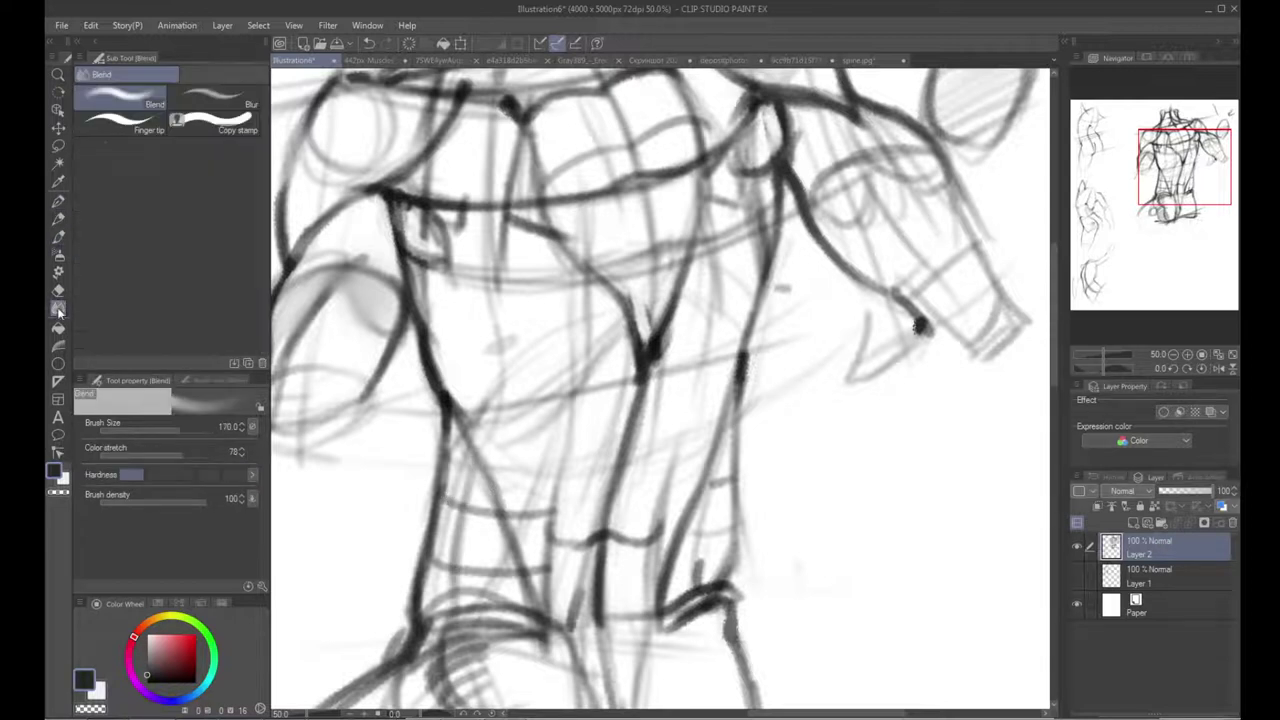
key("bracketleft")
key("bracketleft")
key("bracketleft")
left_click_drag(517, 485, 546, 582)
left_click_drag(589, 440, 582, 611)
left_click_drag(576, 485, 568, 606)
mouse_move(643, 457)
left_mouse_down()
mouse_move(616, 600)
mouse_move(643, 607)
left_mouse_up()
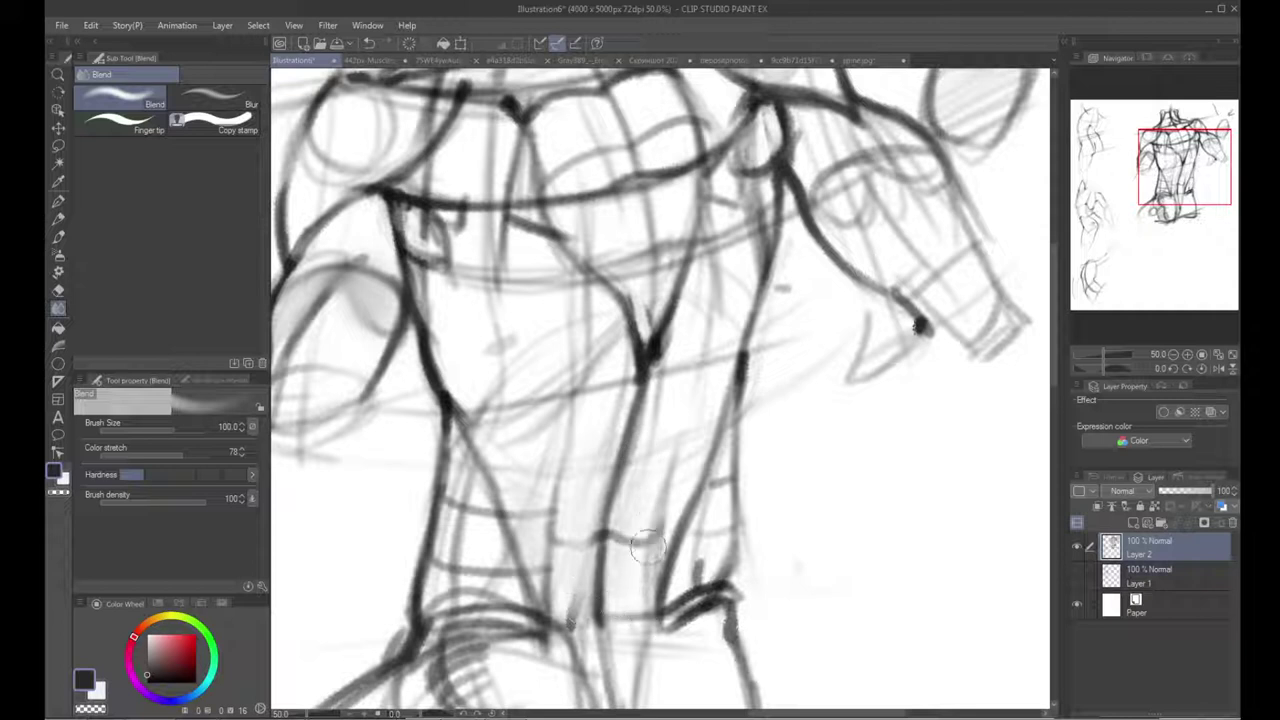
Step: Add long shading strokes along the right spinal column in the lower back, with short contour marks beside it
key("r")
mouse_move(566, 469)
left_mouse_down()
mouse_move(537, 390)
mouse_move(546, 344)
left_mouse_up()
key("b")
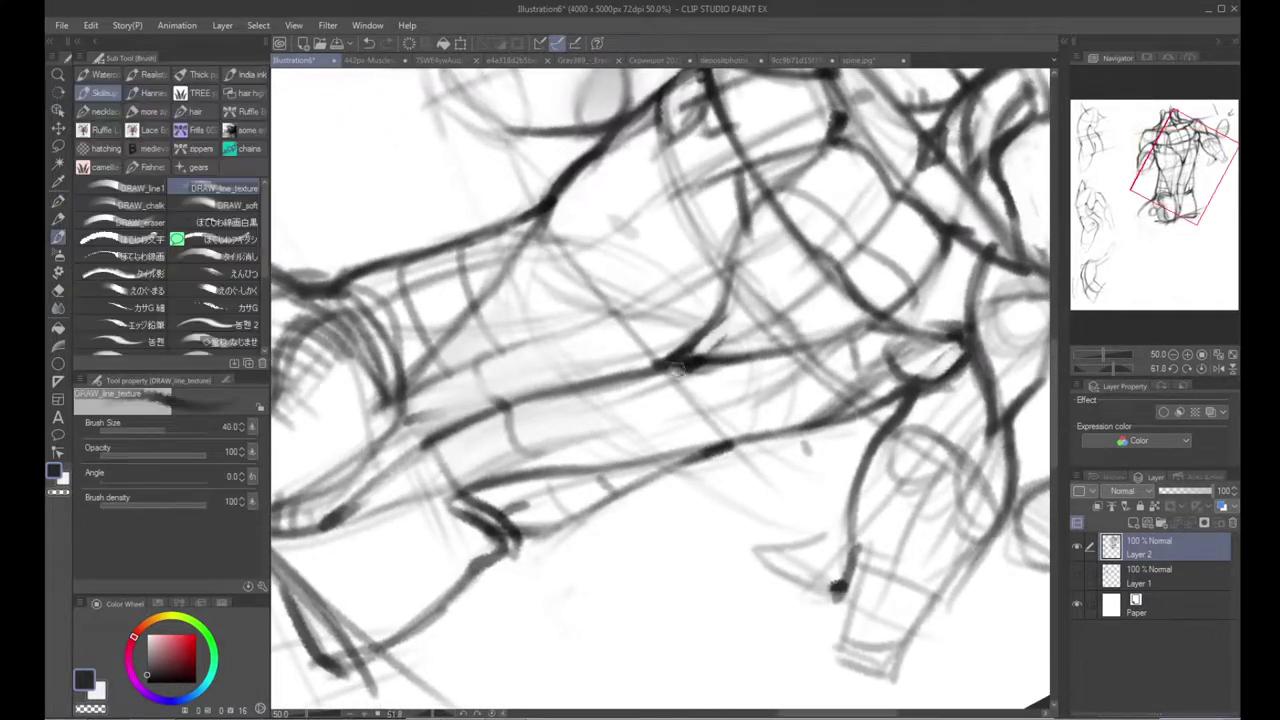
left_click_drag(456, 483, 634, 437)
left_click_drag(497, 468, 719, 435)
left_click_drag(528, 447, 743, 421)
left_click_drag(581, 399, 577, 453)
left_click_drag(408, 450, 533, 369)
left_click_drag(476, 409, 516, 377)
Step: Hatch short curved strokes across the lower edge of the left latissimus
mouse_move(610, 255)
left_mouse_down()
mouse_move(553, 324)
mouse_move(525, 402)
left_mouse_up()
left_click_drag(501, 315, 528, 408)
mouse_move(457, 367)
left_mouse_down()
mouse_move(468, 434)
mouse_move(487, 457)
left_mouse_up()
mouse_move(482, 348)
left_mouse_down()
mouse_move(500, 408)
mouse_move(520, 418)
left_mouse_up()
mouse_move(504, 338)
left_mouse_down()
mouse_move(495, 370)
mouse_move(592, 424)
left_mouse_up()
mouse_move(497, 340)
left_mouse_down()
mouse_move(476, 388)
mouse_move(486, 396)
left_mouse_up()
left_click_drag(540, 362, 510, 414)
Step: Hatch short strokes over the right flank beside the tip of the lower trapezius
mouse_move(655, 540)
left_mouse_down()
mouse_move(563, 458)
mouse_move(548, 505)
left_mouse_up()
left_click_drag(566, 428, 552, 500)
left_click_drag(584, 406, 572, 478)
mouse_move(586, 430)
left_mouse_down()
mouse_move(570, 473)
mouse_move(588, 467)
left_mouse_up()
left_click_drag(562, 463, 592, 446)
left_click_drag(567, 442, 598, 434)
key("shift+space")
mouse_move(470, 310)
left_mouse_down()
mouse_move(530, 585)
mouse_move(459, 446)
mouse_move(469, 349)
left_mouse_up()
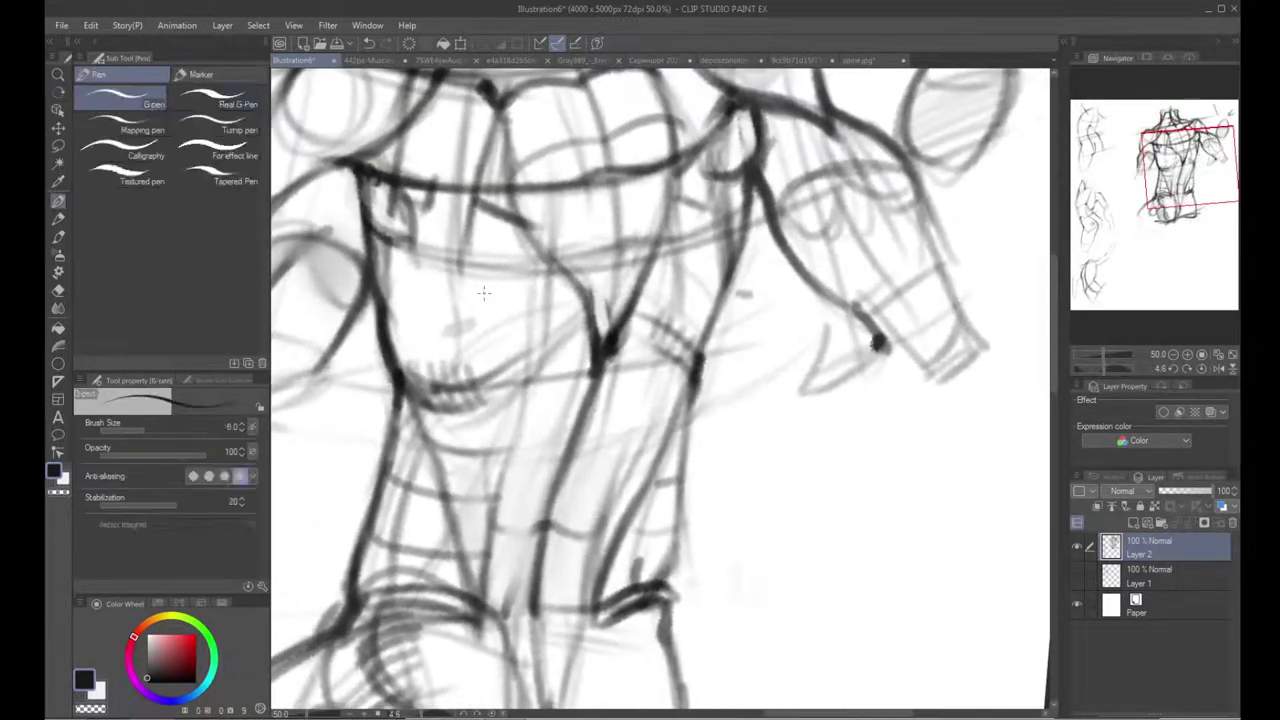
Step: Add a second row of short hatch marks over the ribs and check the figure with the view mirrored
left_click_drag(486, 291, 500, 344)
key("b")
mouse_move(405, 372)
left_mouse_down()
mouse_move(502, 395)
mouse_move(480, 377)
mouse_move(491, 378)
mouse_move(428, 382)
mouse_move(454, 384)
left_mouse_up()
mouse_move(704, 342)
left_mouse_down()
mouse_move(733, 360)
mouse_move(713, 402)
left_mouse_up()
left_click(741, 420, "alt")
left_click(741, 420, "alt")
left_click_drag(751, 441, 733, 395)
key("h")
key("h")
left_click(655, 347, "ctrl")
left_click_drag(642, 348, 672, 406)
key("p")
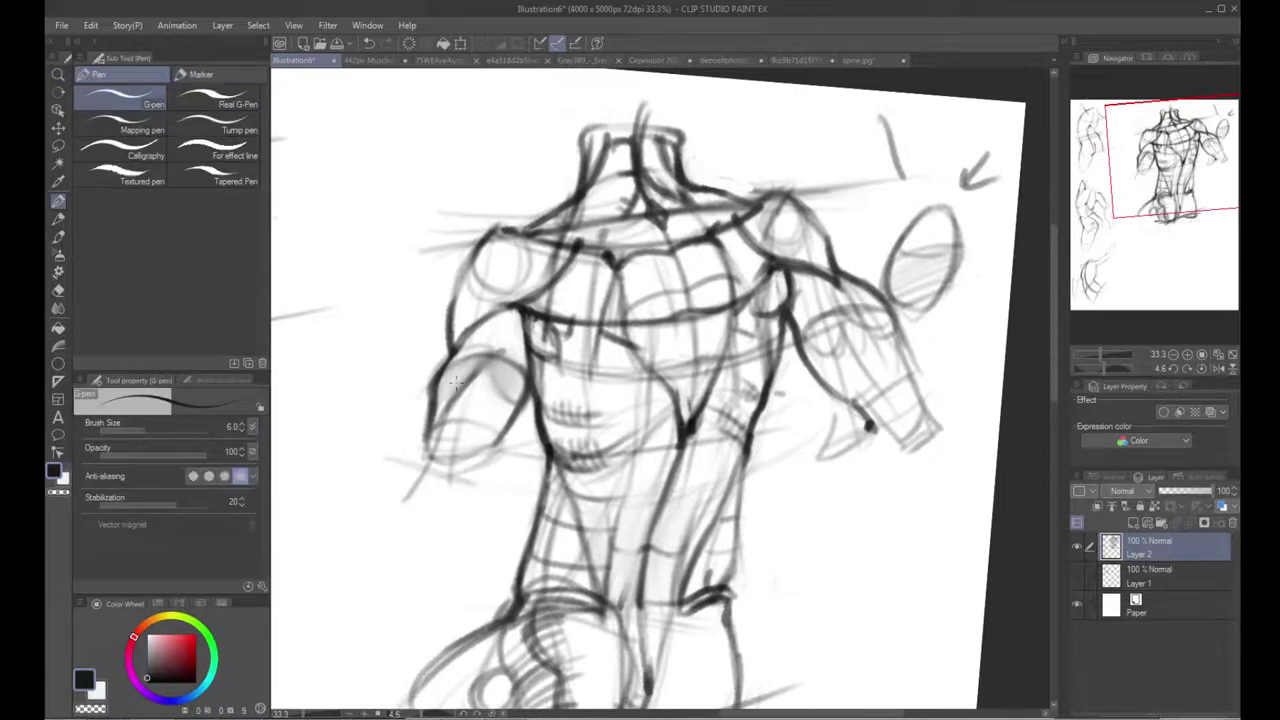
Step: Strengthen the left deltoid's outer contour and clean stray lines from its top edge with white
key("b")
left_click_drag(451, 316, 483, 242)
left_click_drag(354, 193, 424, 256)
key("x")
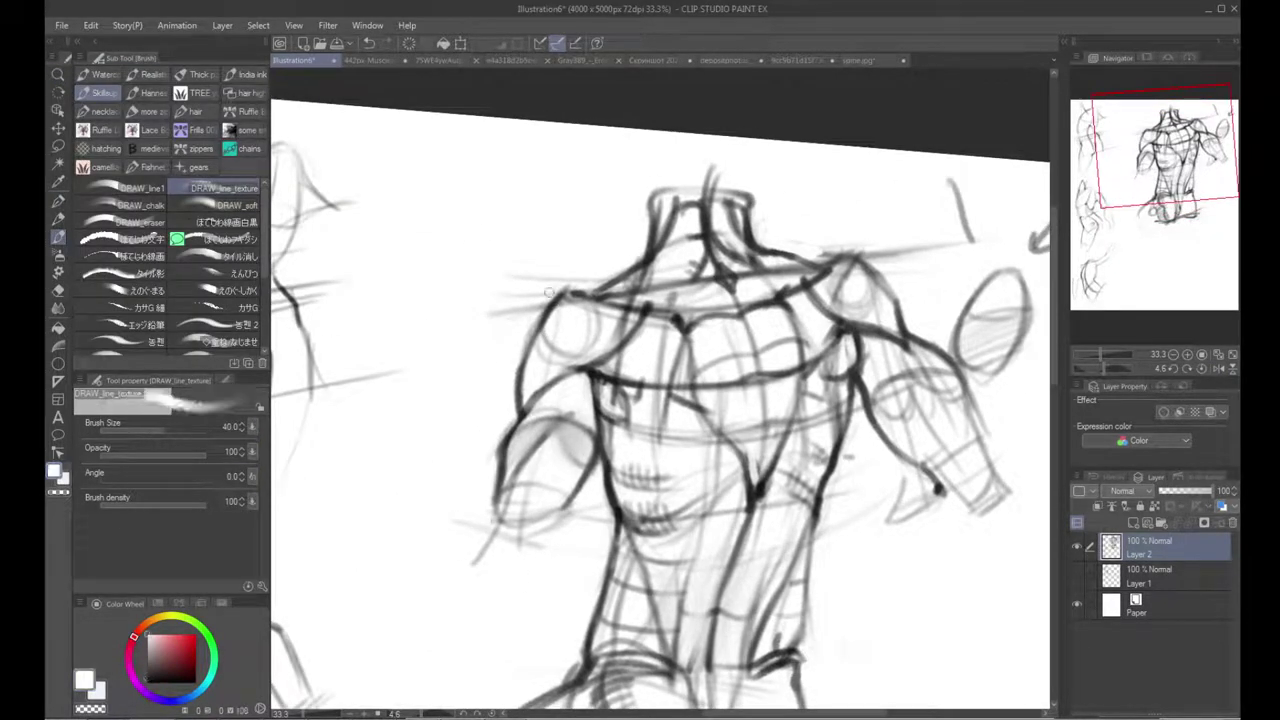
left_click_drag(537, 305, 580, 286)
key("x")
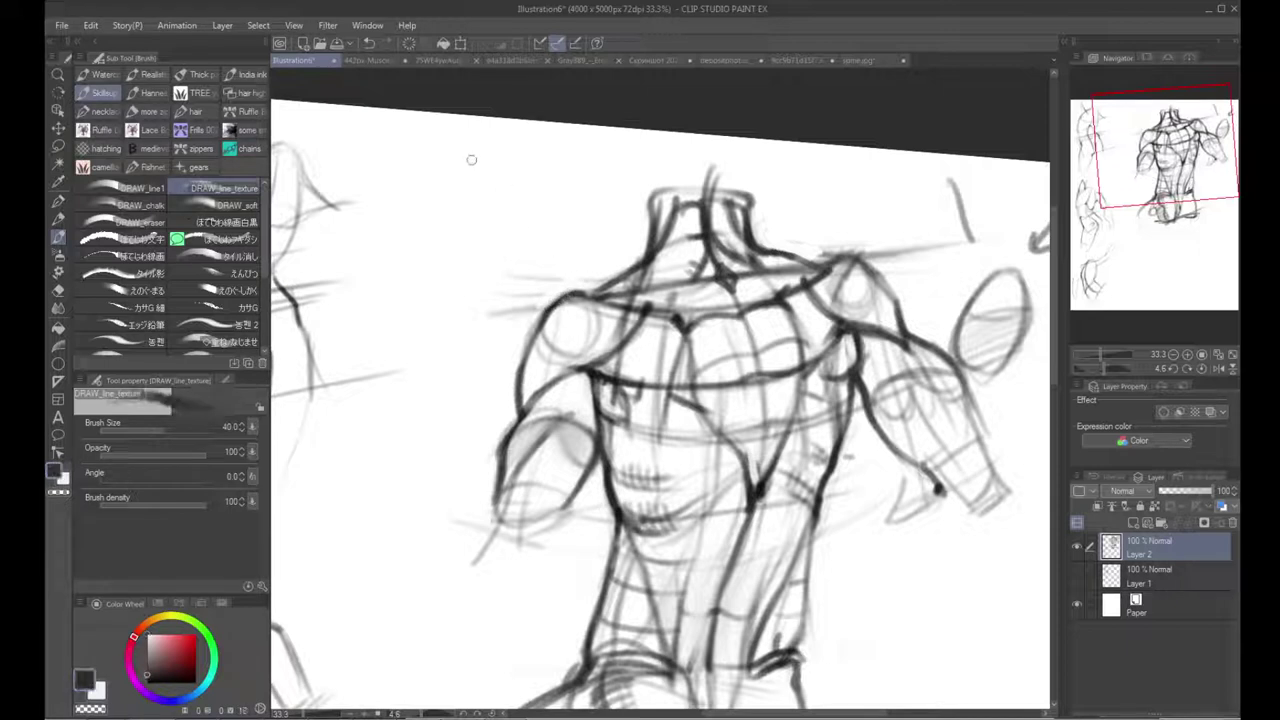
Step: Sketch a separate curved, pointed deltoid shape in the empty area beside the left shoulder
mouse_move(436, 202)
left_mouse_down()
mouse_move(480, 185)
mouse_move(402, 249)
mouse_move(407, 309)
mouse_move(445, 262)
mouse_move(535, 218)
left_mouse_up()
mouse_move(470, 186)
left_mouse_down()
mouse_move(550, 200)
mouse_move(512, 199)
left_mouse_up()
left_click_drag(531, 351, 465, 311)
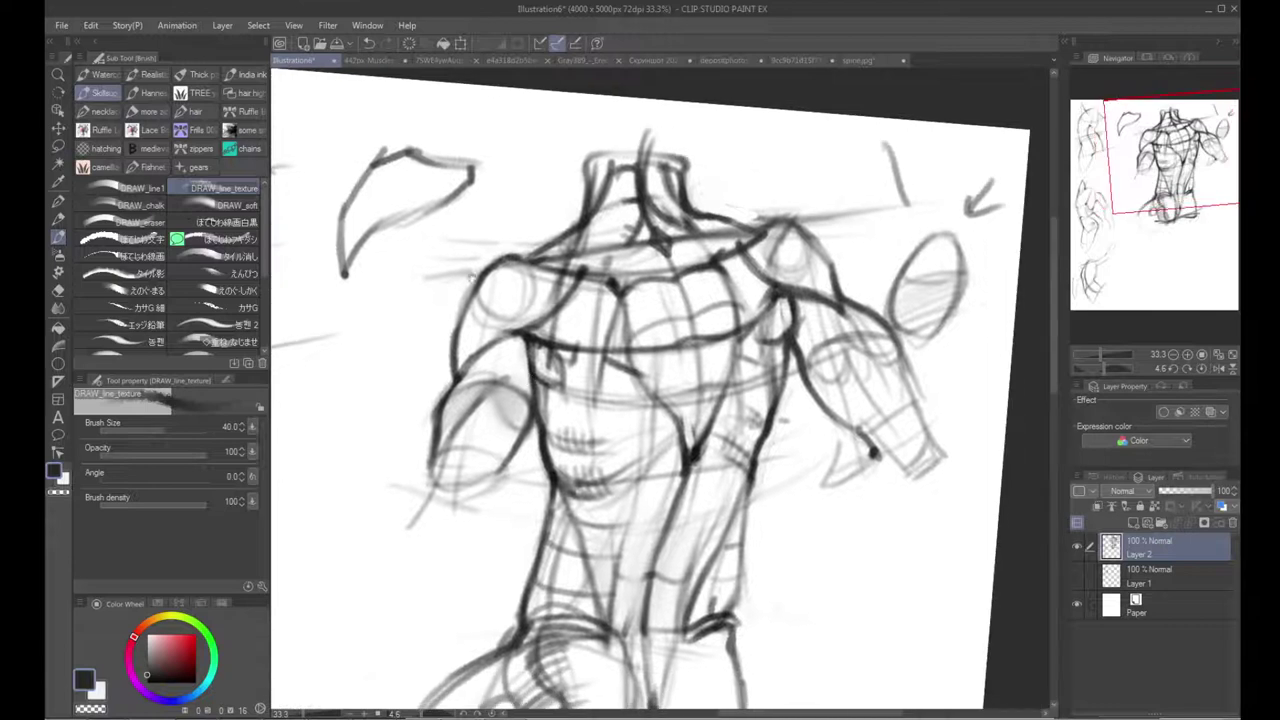
Step: Shade the left deltoid with soft blended tone and add hatching around its rounded upper part
mouse_move(495, 320)
left_mouse_down()
mouse_move(468, 353)
mouse_move(578, 266)
left_mouse_up()
key("j")
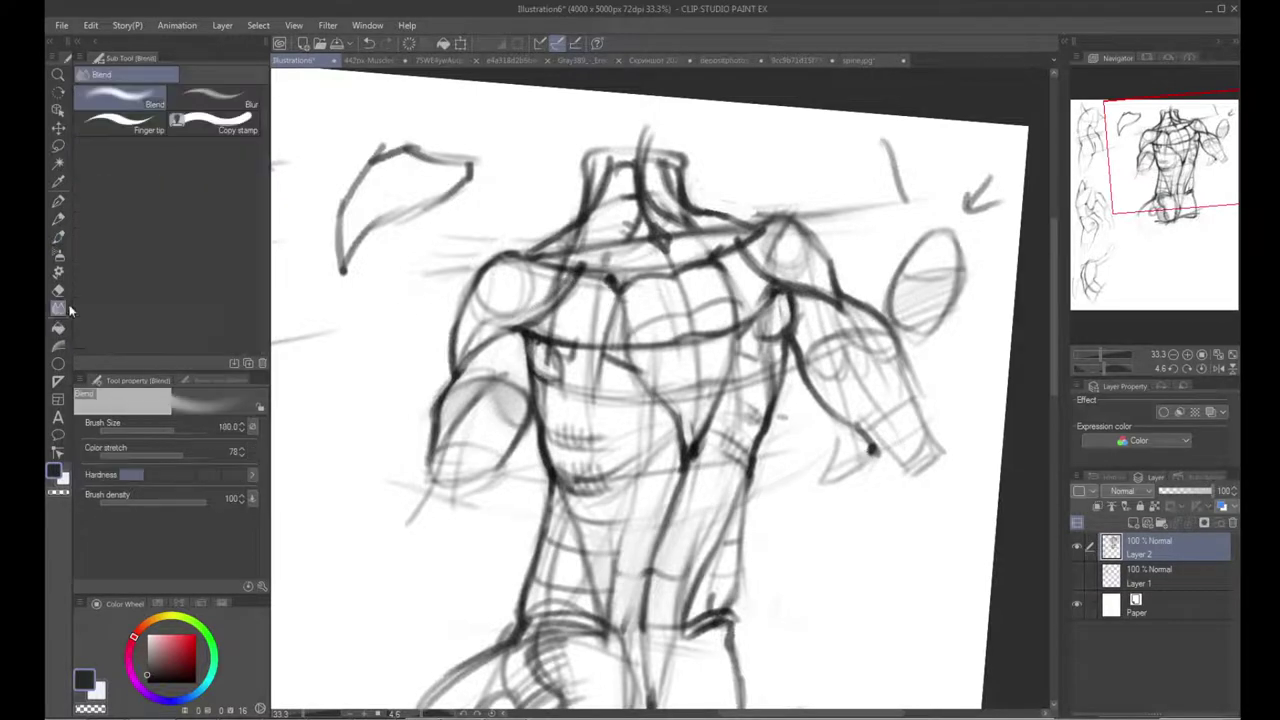
mouse_move(470, 350)
left_mouse_down()
mouse_move(540, 304)
mouse_move(529, 291)
mouse_move(474, 326)
mouse_move(514, 318)
left_mouse_up()
key("b")
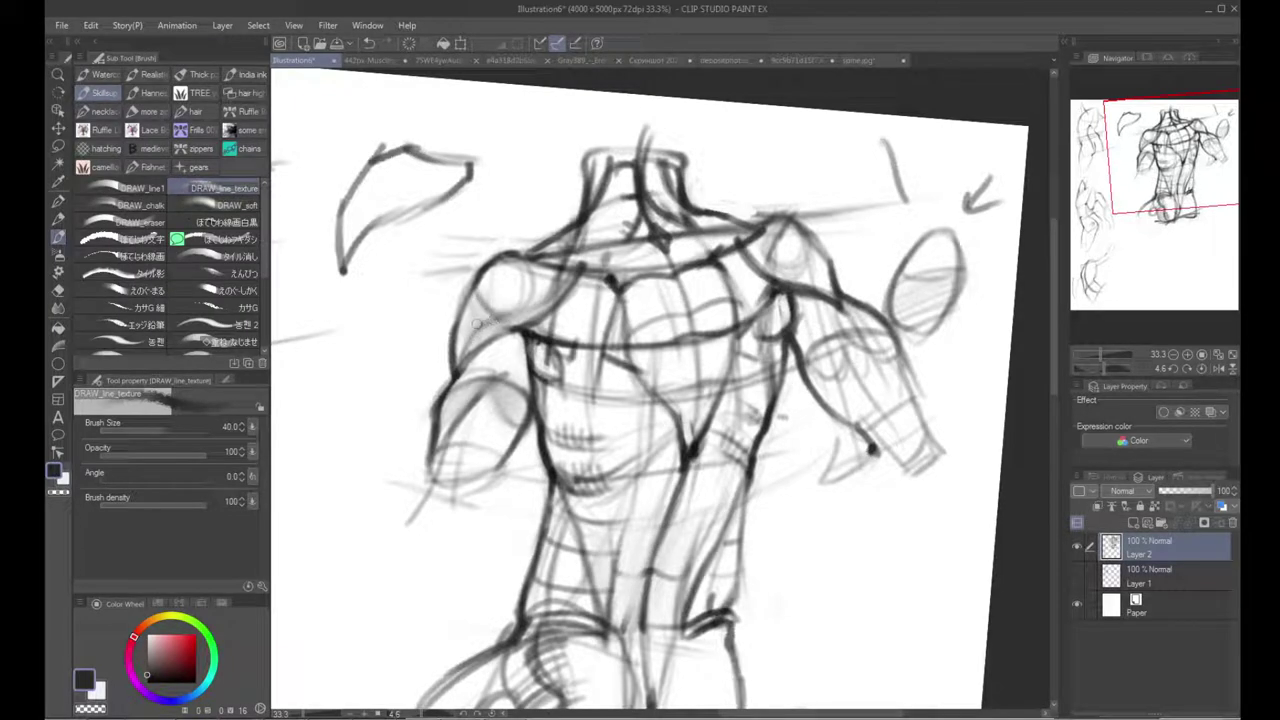
left_click_drag(466, 312, 495, 281)
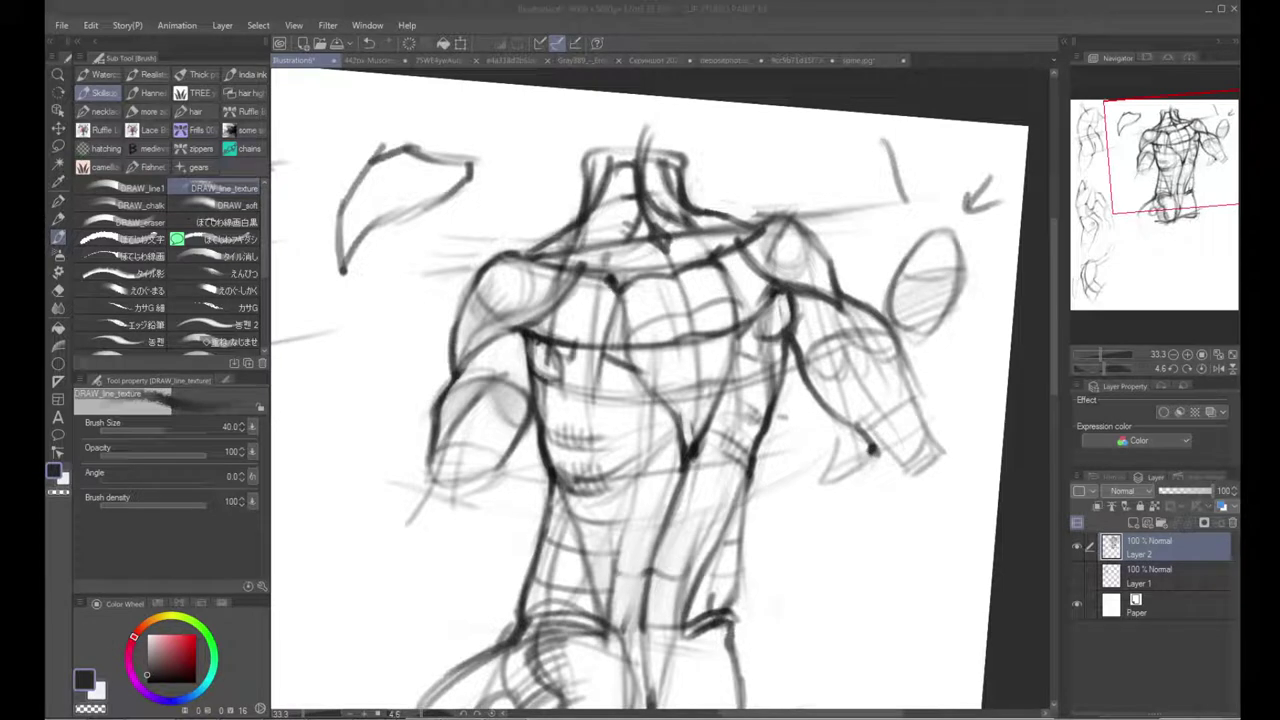
Step: Refine the small muscle block below the left armpit with a white highlight and dark accents
left_click_drag(538, 468, 487, 472)
left_click(502, 473, "alt")
scroll(487, 479, "up", 2)
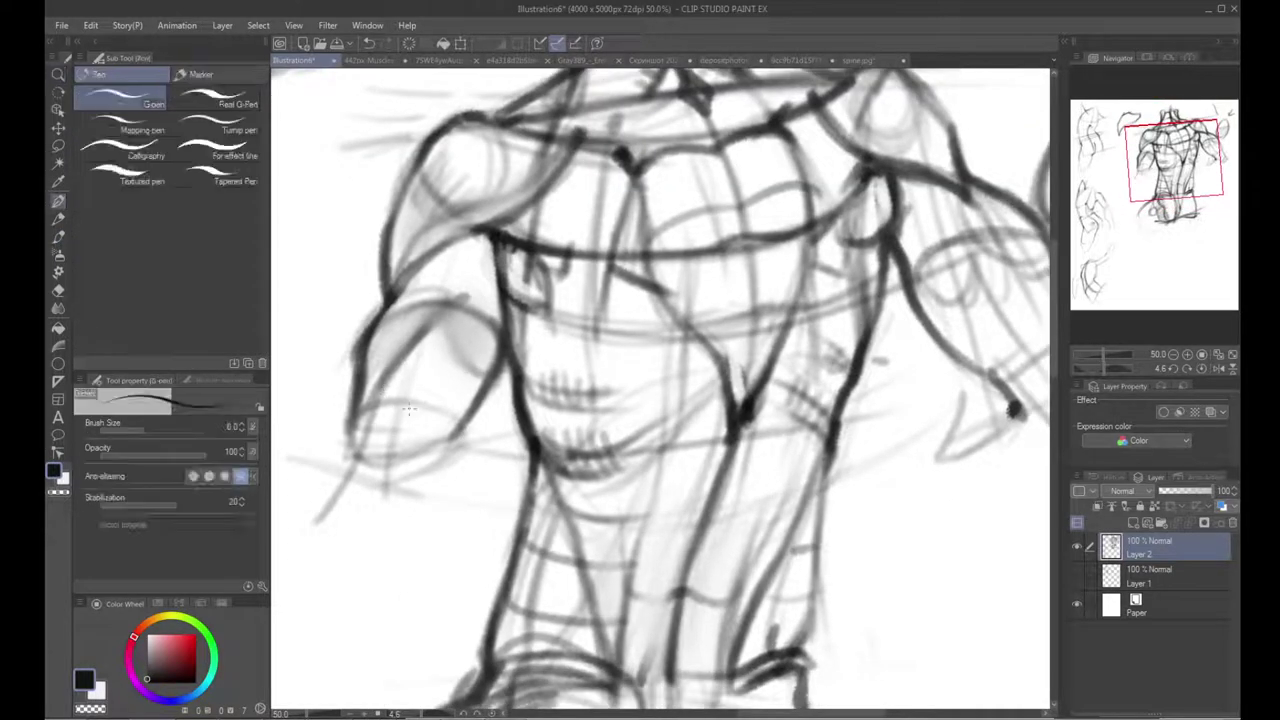
left_click_drag(389, 340, 385, 464)
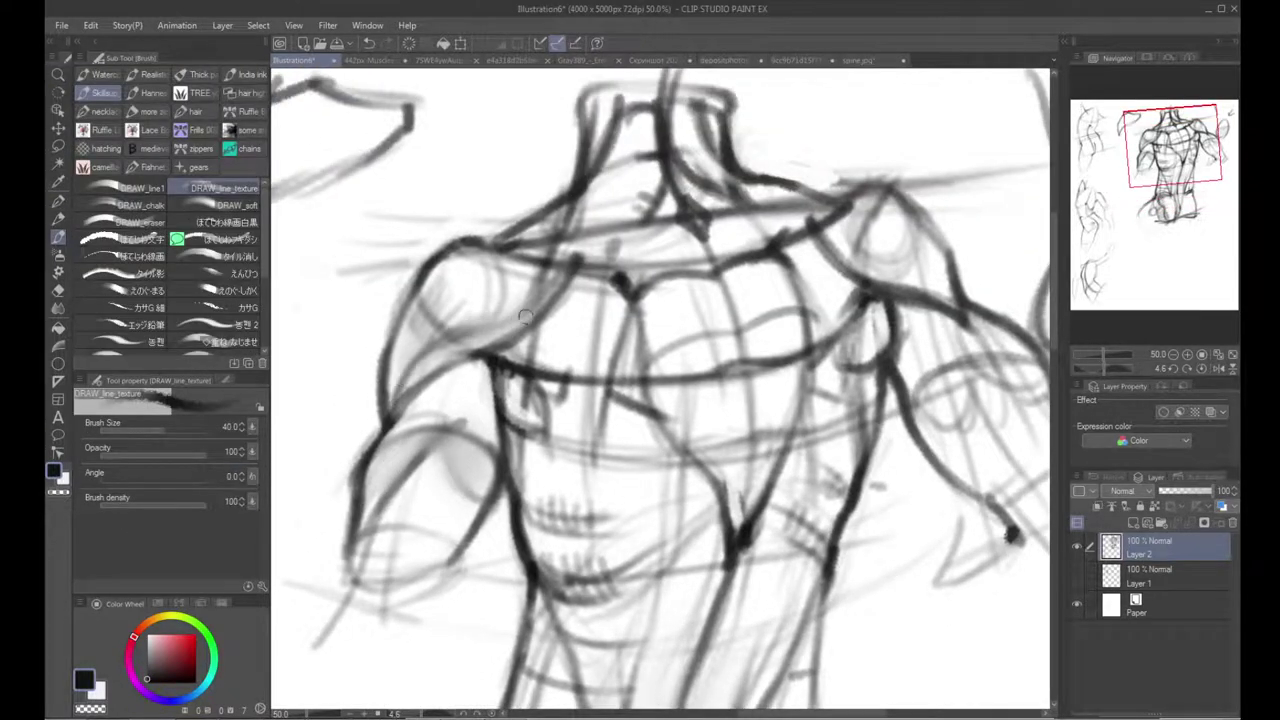
left_click_drag(530, 296, 490, 330)
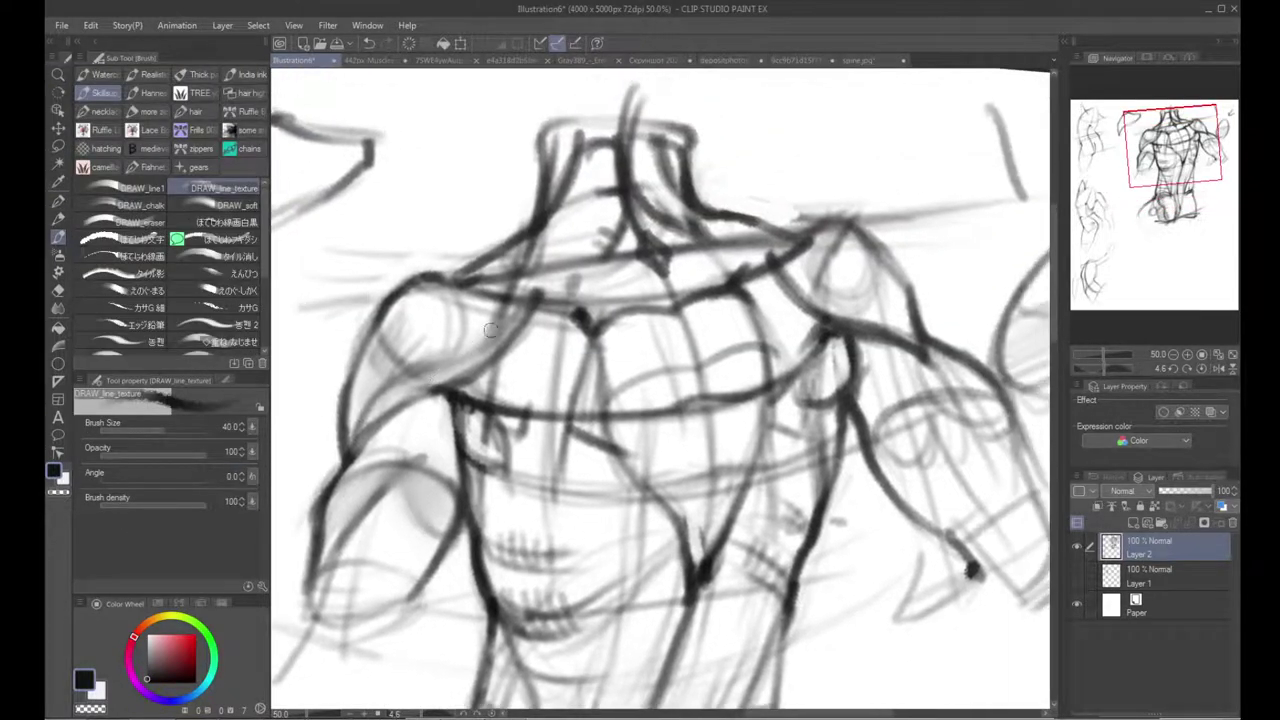
key("x")
left_click_drag(463, 405, 497, 442)
left_click(487, 404, "alt")
key("x")
key("x")
mouse_move(581, 351)
left_mouse_down()
mouse_move(503, 354)
mouse_move(492, 398)
left_mouse_up()
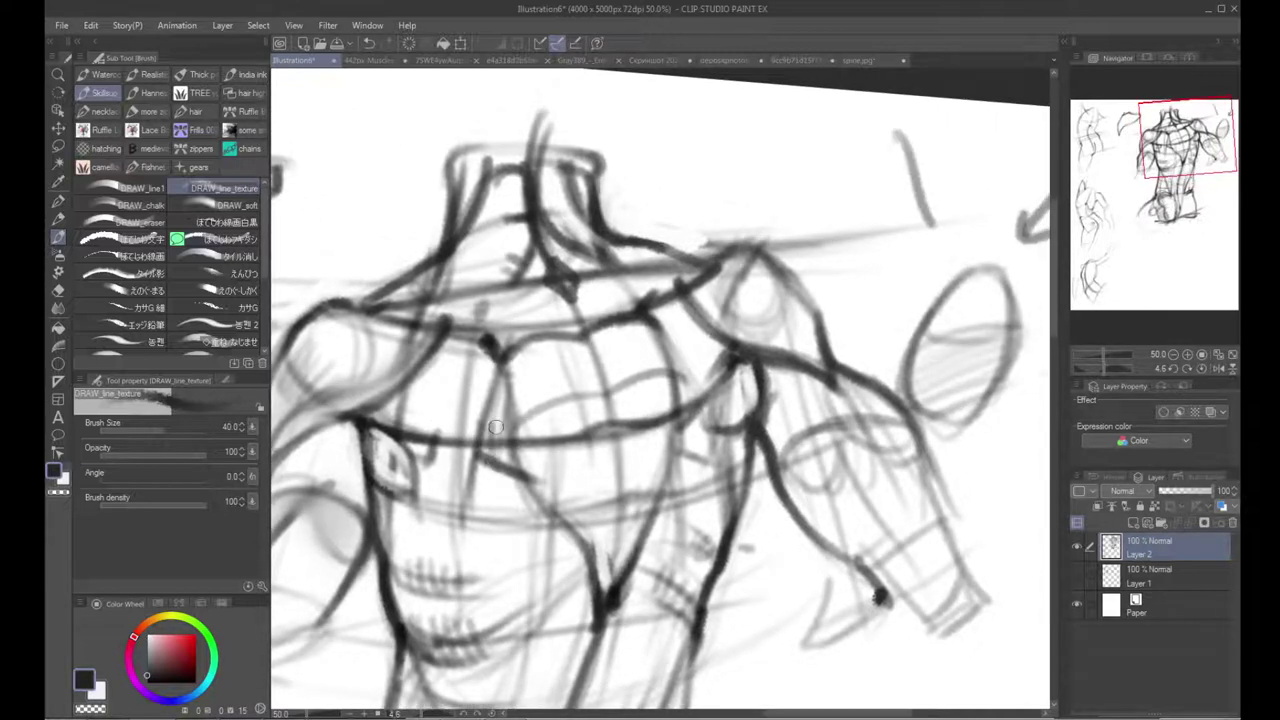
Step: Smudge soft shading into the lower trapezius triangle using the Blend tool at brush size 170
left_click_drag(525, 432, 457, 426)
left_click_drag(438, 352, 536, 568)
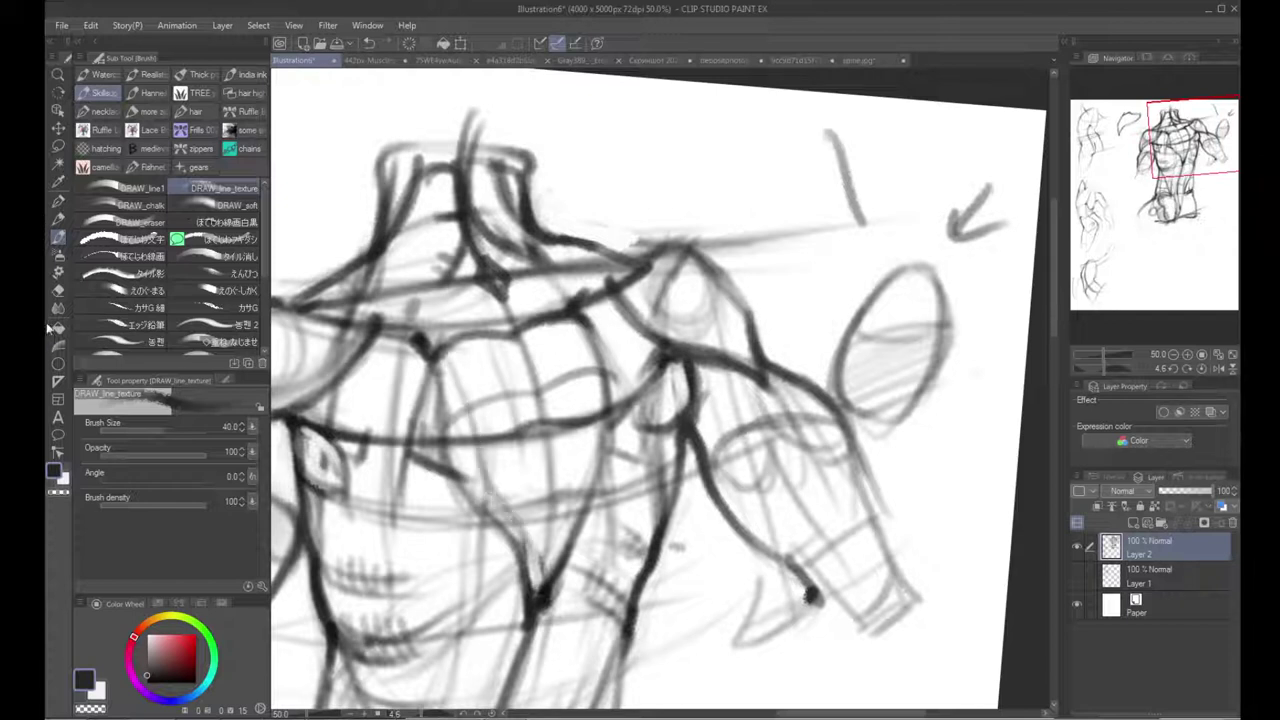
left_click(58, 307)
mouse_move(454, 406)
left_mouse_down()
mouse_move(478, 506)
mouse_move(510, 540)
mouse_move(547, 458)
left_mouse_up()
key("]")
key("]")
mouse_move(495, 426)
left_mouse_down()
mouse_move(588, 414)
mouse_move(588, 436)
mouse_move(600, 412)
left_mouse_up()
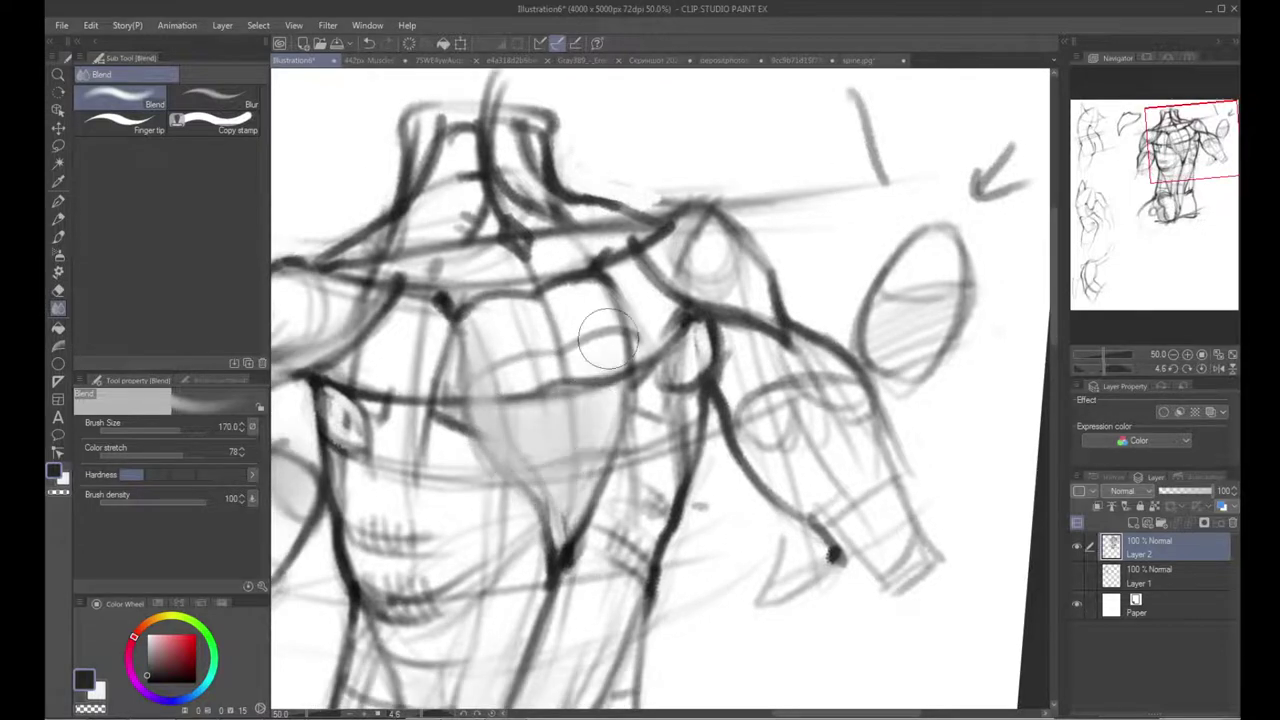
Step: Darken the lower trapezius's pointed tip and hatch along its centre line at brush size 40
key("r")
left_click_drag(607, 340, 455, 290)
key("b")
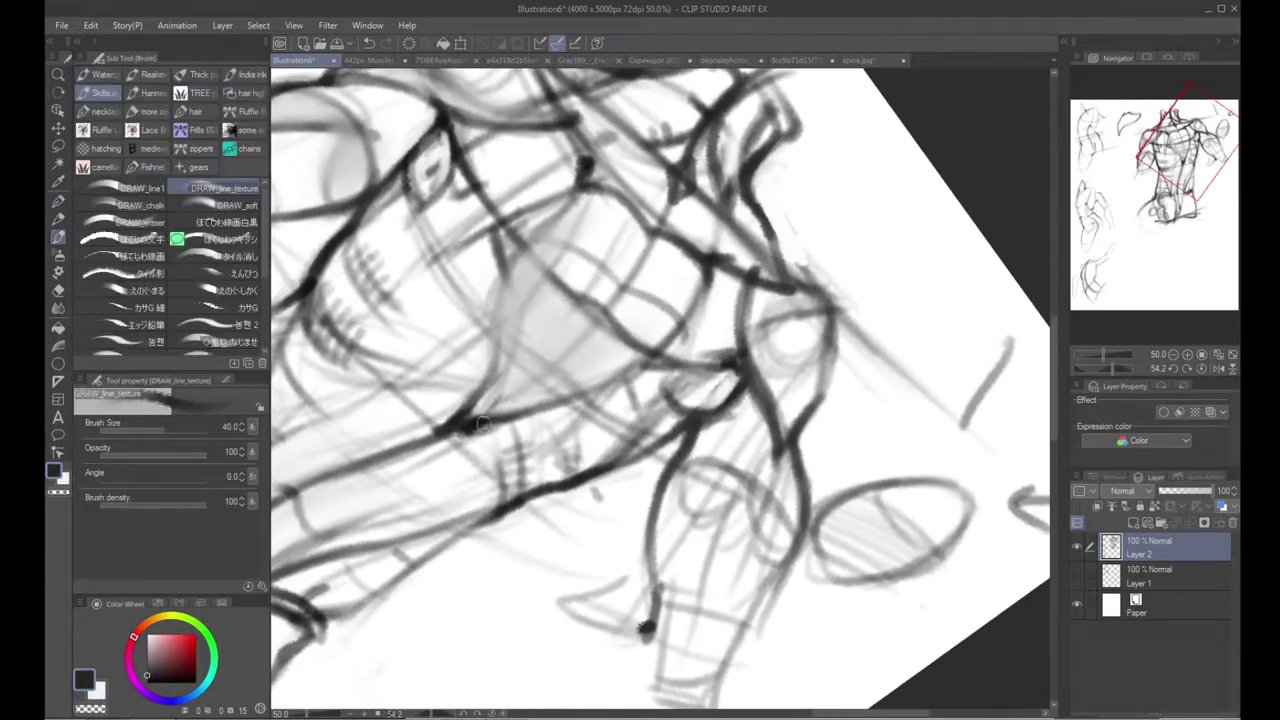
mouse_move(483, 411)
left_mouse_down()
mouse_move(540, 372)
mouse_move(607, 289)
left_mouse_up()
mouse_move(523, 301)
left_mouse_down()
mouse_move(568, 349)
mouse_move(576, 321)
mouse_move(550, 344)
mouse_move(573, 360)
mouse_move(607, 332)
mouse_move(568, 324)
mouse_move(574, 339)
mouse_move(584, 306)
mouse_move(557, 360)
left_mouse_up()
Step: Hatch the right half of the lower trapezius and brighten its centre line and lower edge with white strokes
key("x")
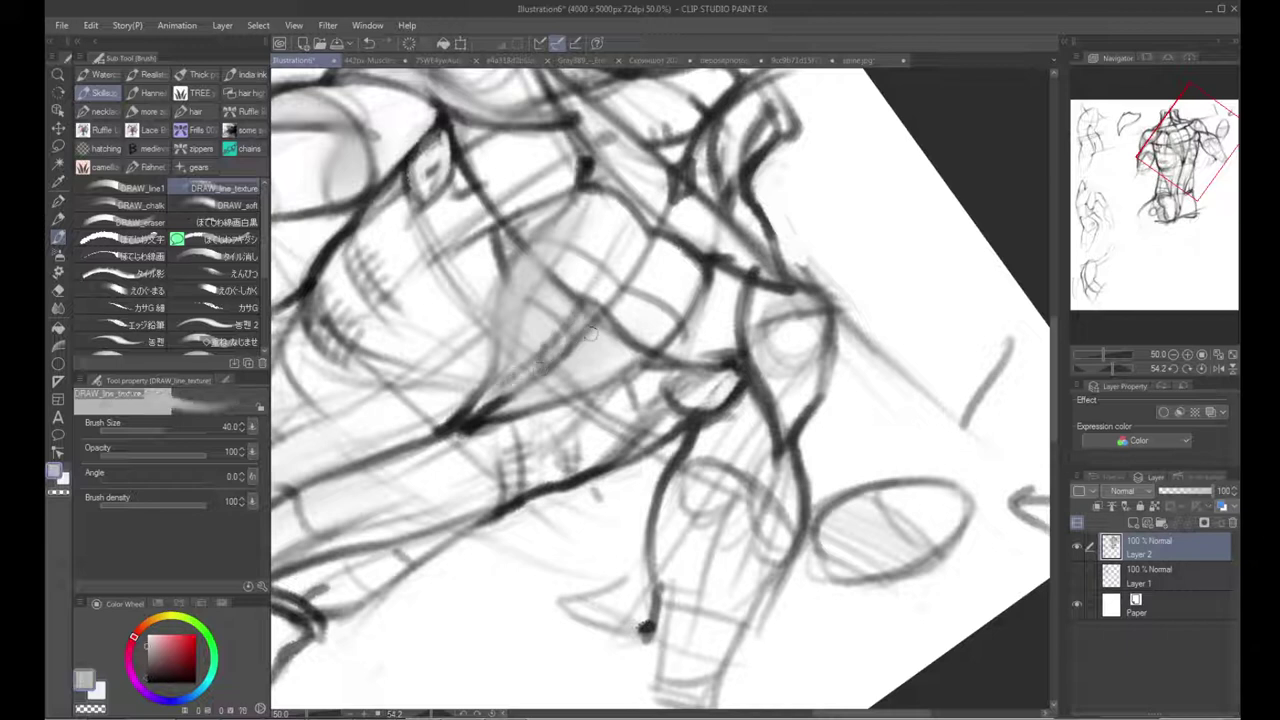
key("x")
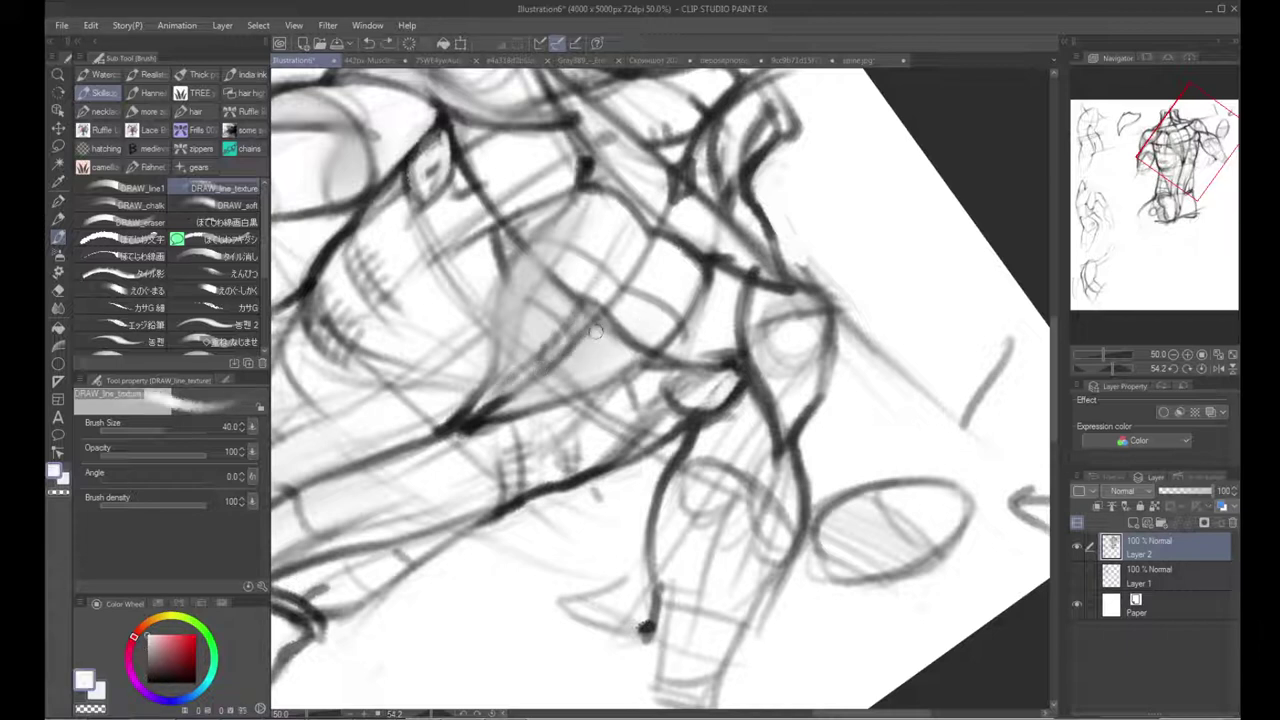
left_click_drag(607, 333, 531, 399)
key("x")
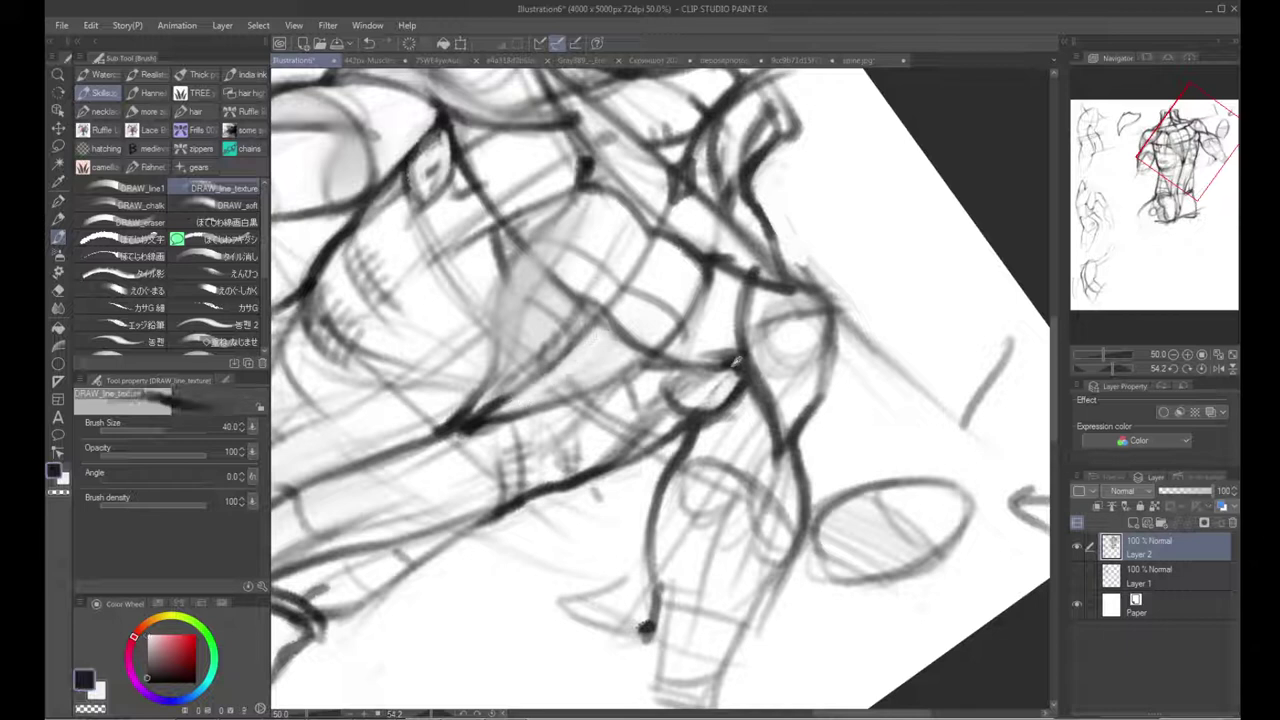
left_click_drag(541, 332, 595, 372)
key("ctrl+z")
left_click_drag(618, 312, 668, 262)
mouse_move(561, 356)
left_mouse_down()
mouse_move(658, 297)
mouse_move(735, 311)
left_mouse_up()
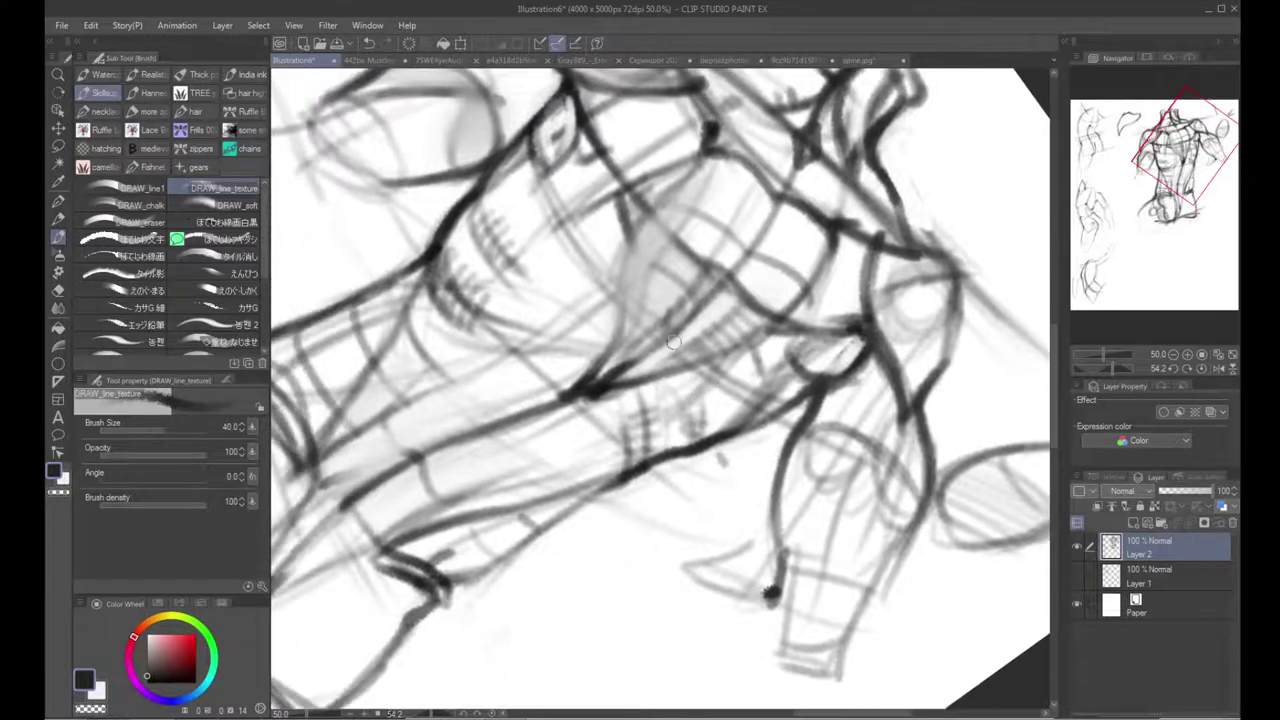
key("x")
left_click_drag(655, 360, 592, 392)
key("x")
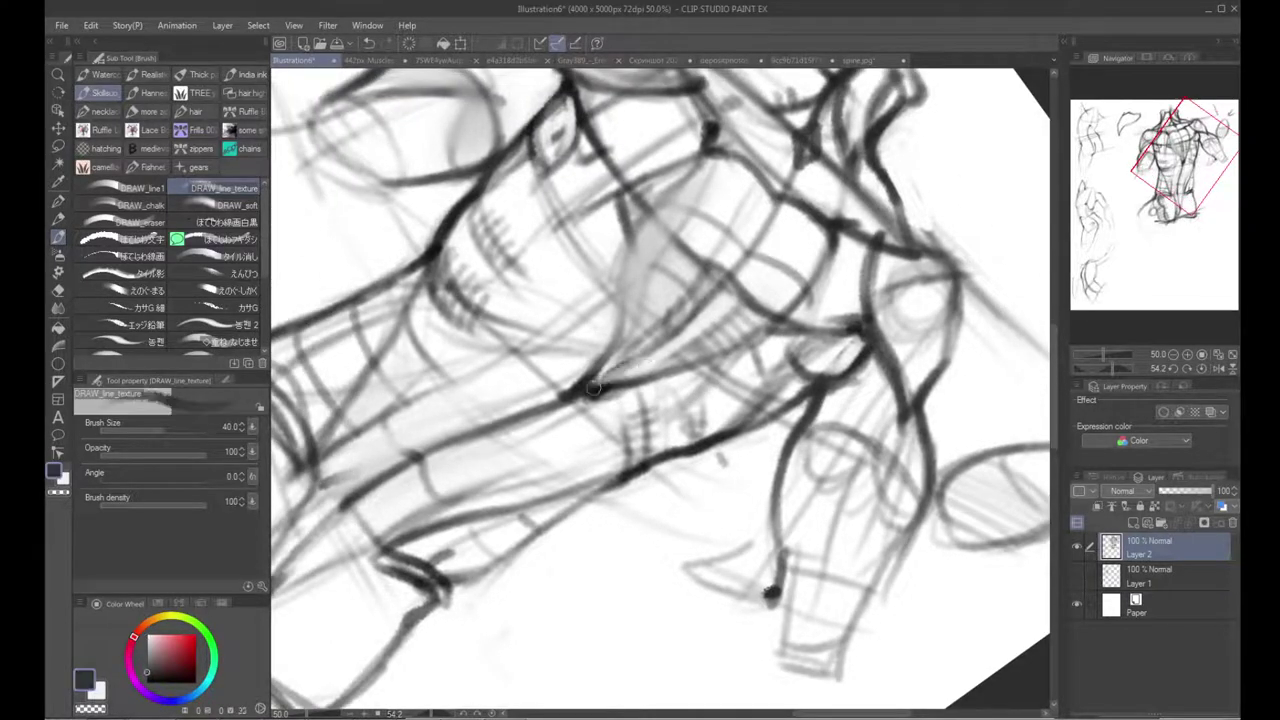
Step: Smudge soft shading across the upper trapezius and neck base using the Blend tool at brush size 250
left_click_drag(490, 408, 513, 477)
left_click(513, 479, "alt")
mouse_move(556, 322)
left_mouse_down()
mouse_move(528, 370)
mouse_move(573, 475)
left_mouse_up()
left_click(554, 352, "ctrl")
left_click(576, 495, "alt")
left_click_drag(406, 334, 465, 530)
key("b")
left_click(58, 307)
mouse_move(500, 300)
left_mouse_down()
mouse_move(491, 329)
mouse_move(597, 309)
mouse_move(485, 316)
mouse_move(648, 275)
left_mouse_up()
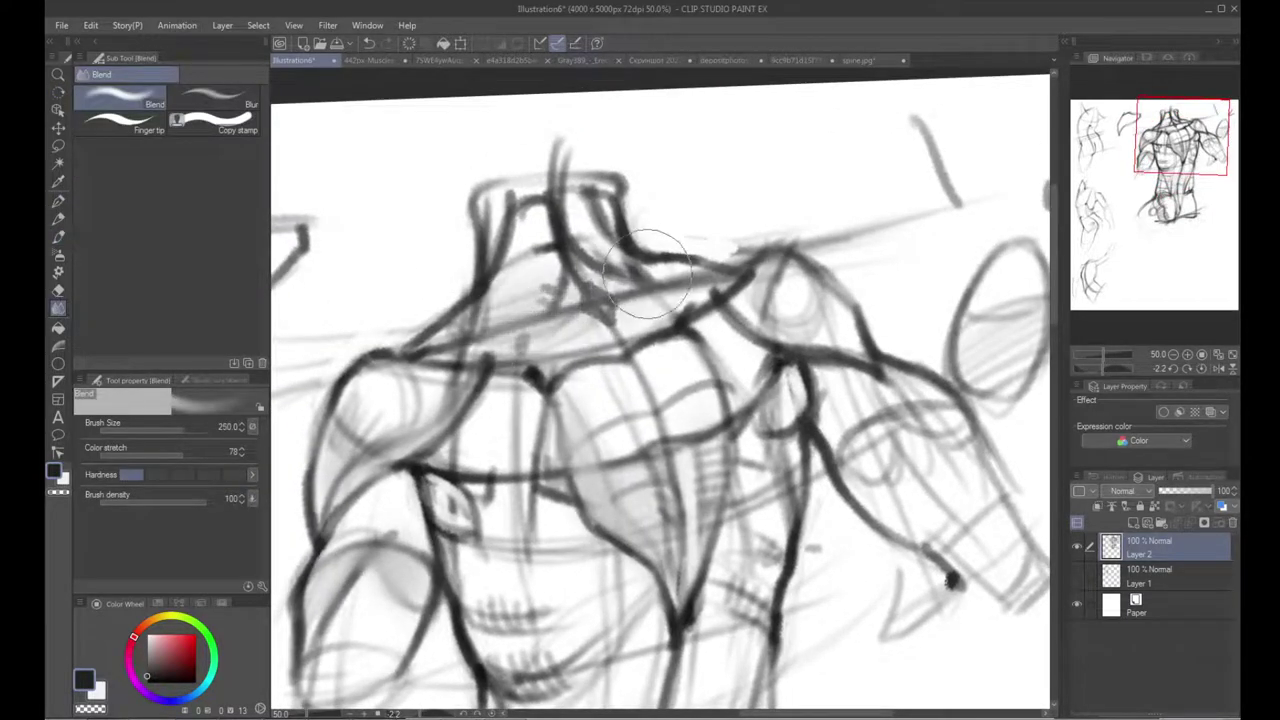
Step: Clean the left slope of the trapezius with white strokes, reducing the brush size to 30
key("b")
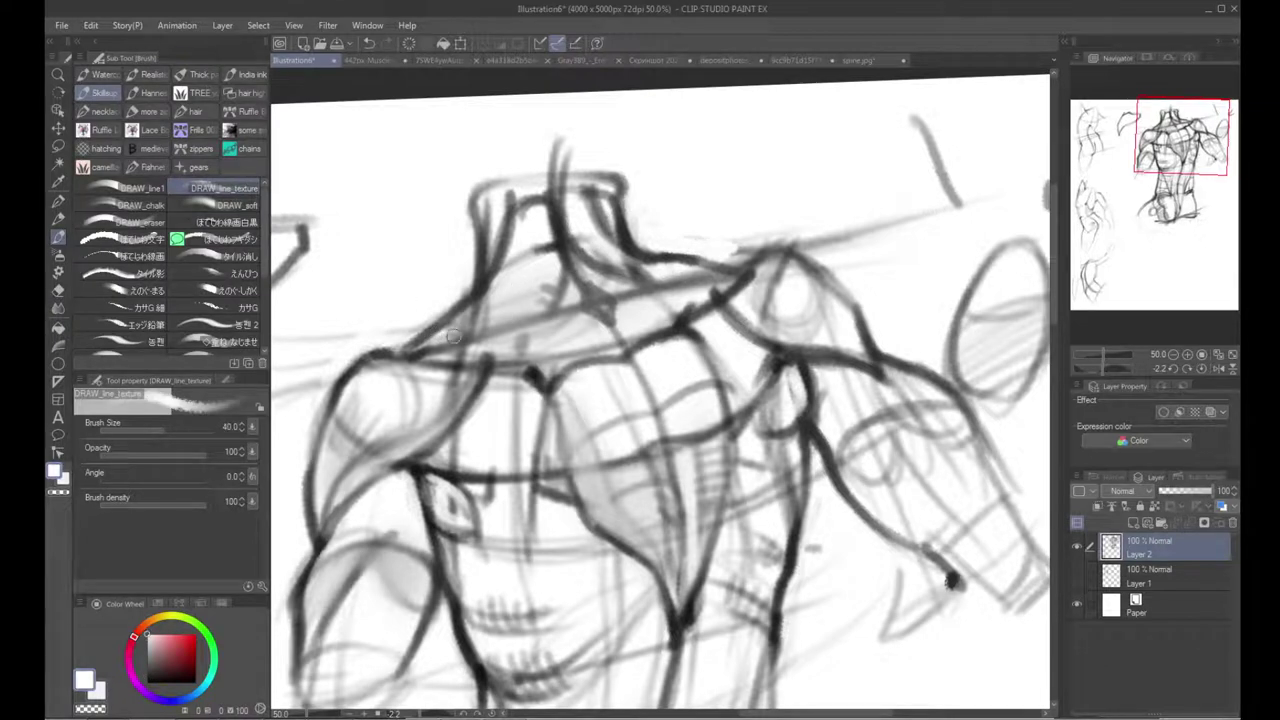
key("x")
mouse_move(407, 349)
left_mouse_down()
mouse_move(474, 298)
mouse_move(458, 308)
left_mouse_up()
key("x")
key("bracketleft")
left_click_drag(418, 348, 476, 300)
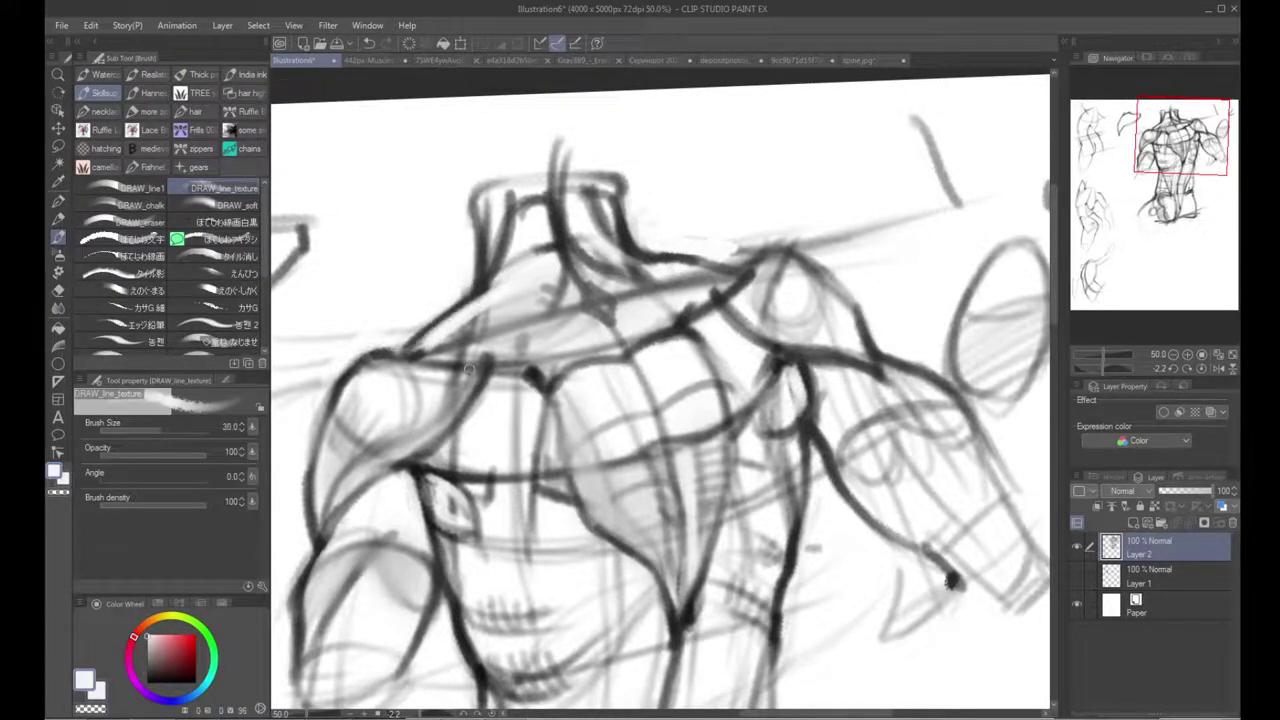
left_click_drag(468, 369, 480, 329)
Step: Darken the left oblique's inner edge from the latissimus down to the hip at brush size 40
scroll(480, 329, "down", 1)
key("r")
left_click_drag(445, 390, 439, 369)
key("b")
key("x")
key("bracketright")
left_click_drag(474, 466, 493, 501)
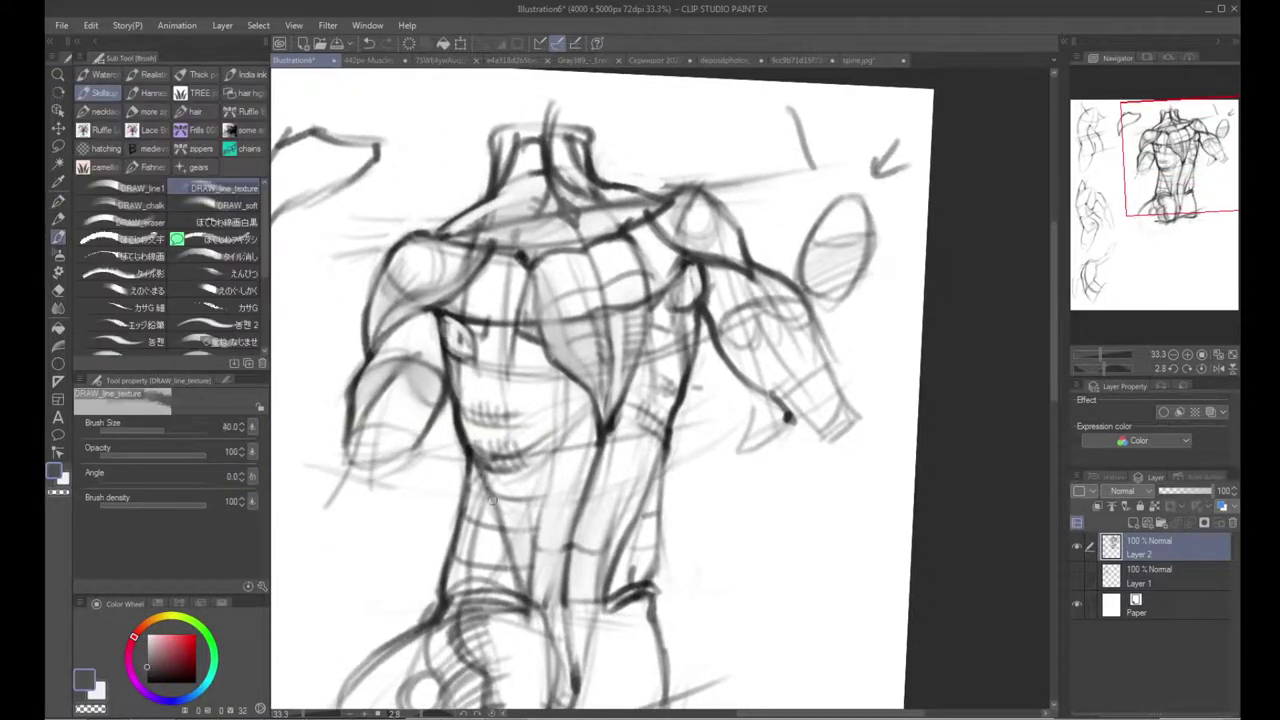
key("bracketleft")
key("bracketleft")
key("bracketleft")
key("bracketleft")
key("x")
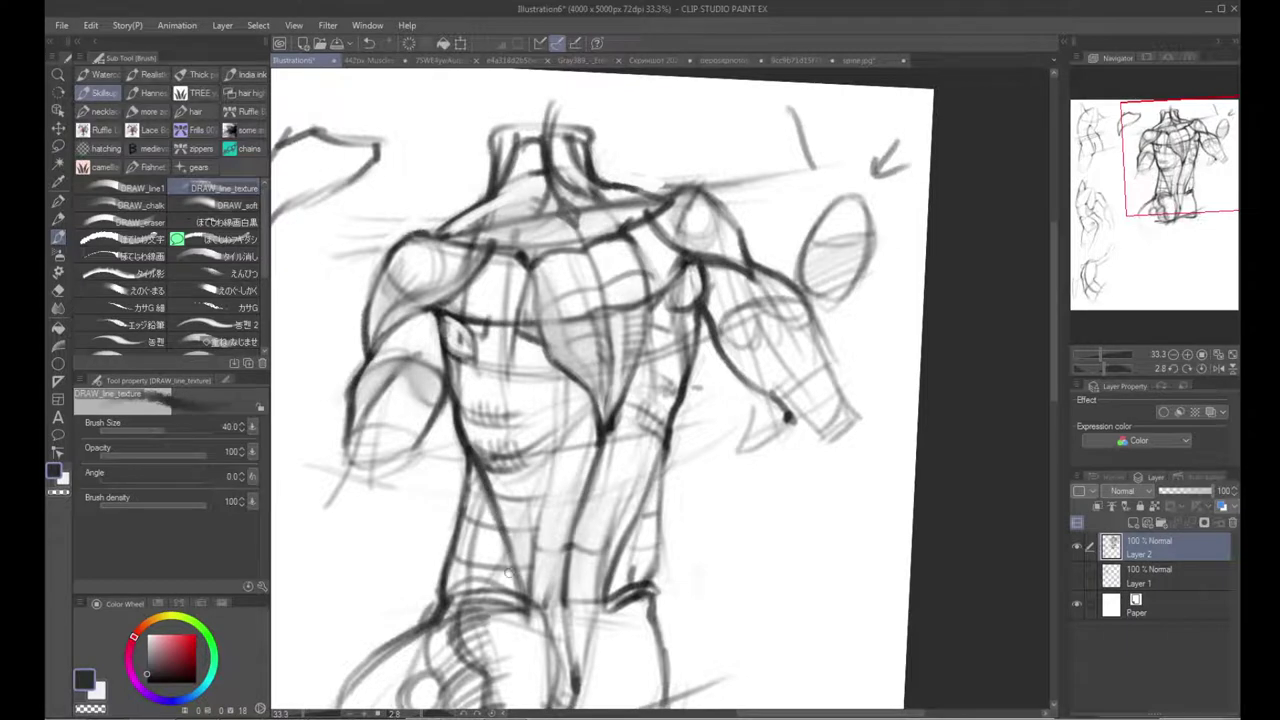
Step: Add short cross-contour strokes beside the left oblique's inner edge and separate them with a white line
left_click_drag(541, 486, 488, 458)
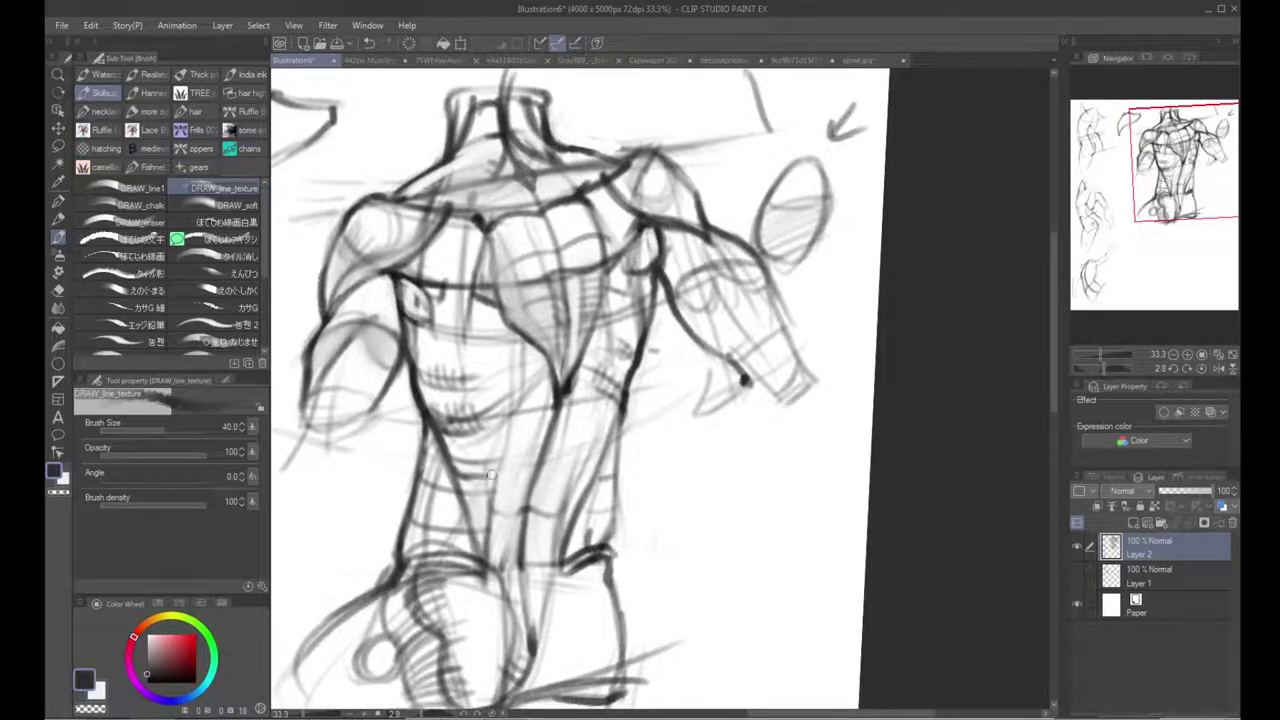
left_click_drag(464, 463, 480, 528)
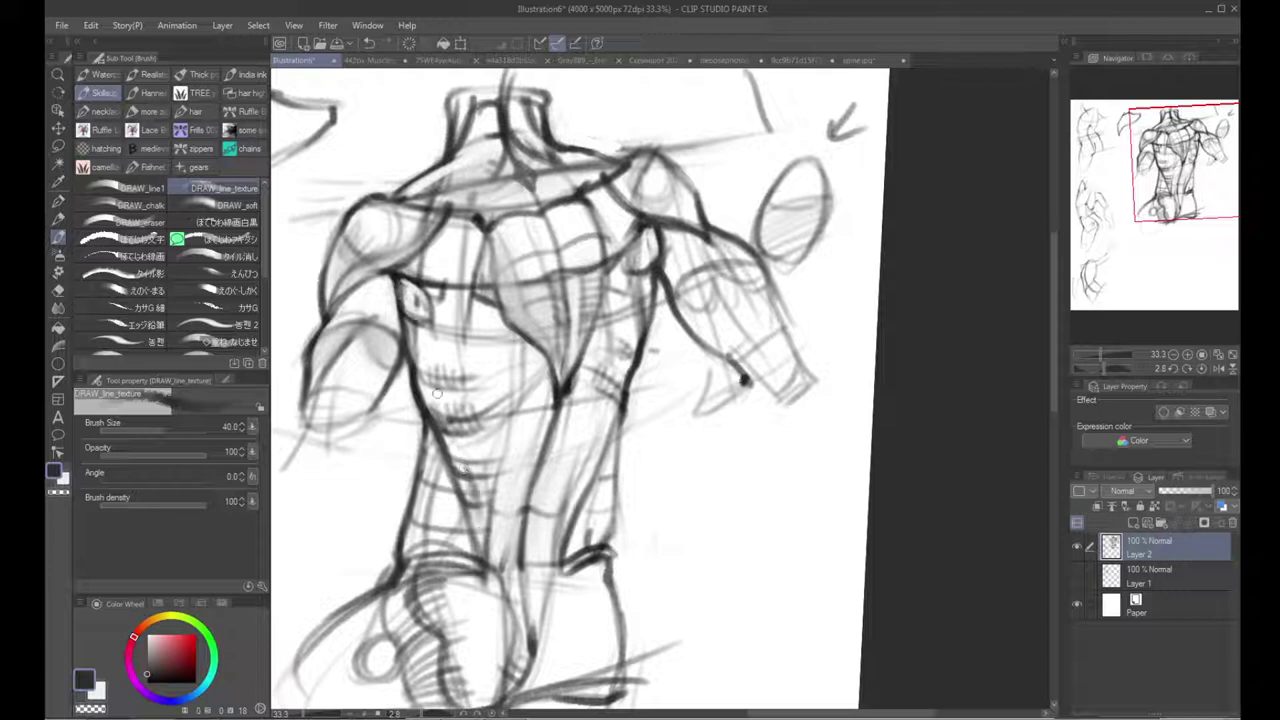
key("x")
left_click_drag(458, 466, 477, 523)
key("x")
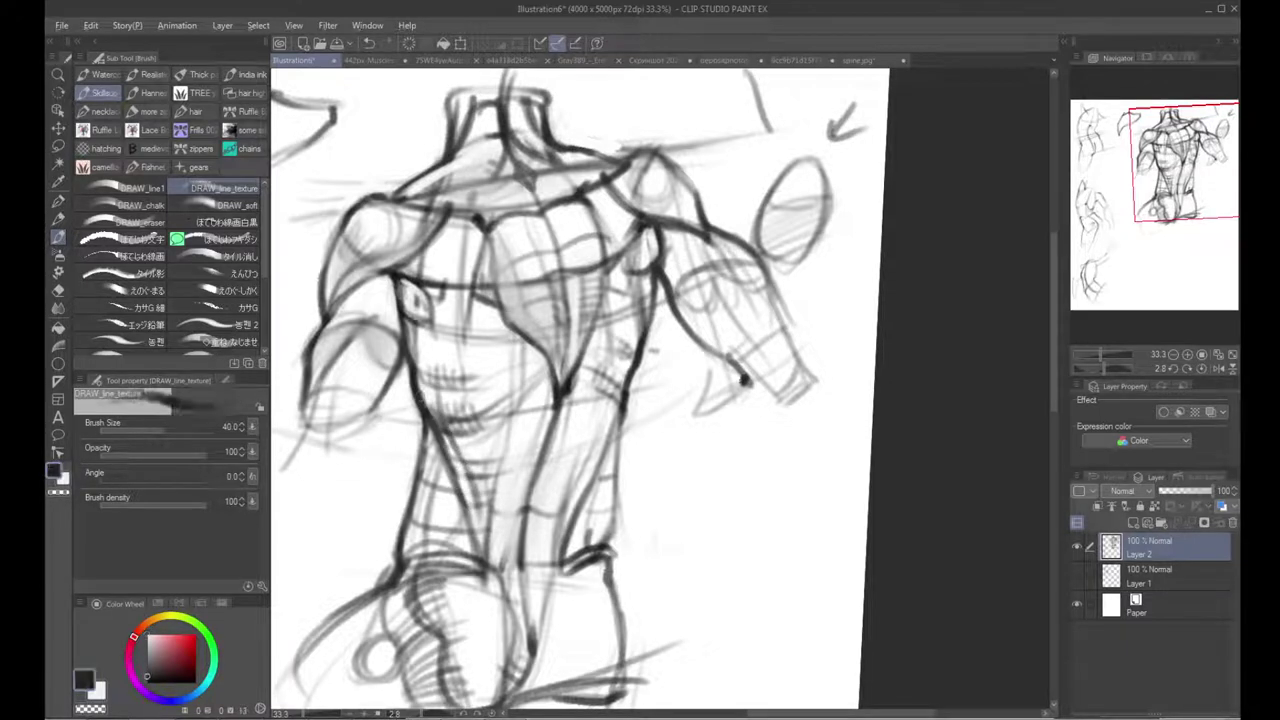
left_click_drag(442, 420, 460, 442)
Step: Draw dark curved cross contours over both spinal columns at the waist
left_click_drag(567, 438, 532, 423)
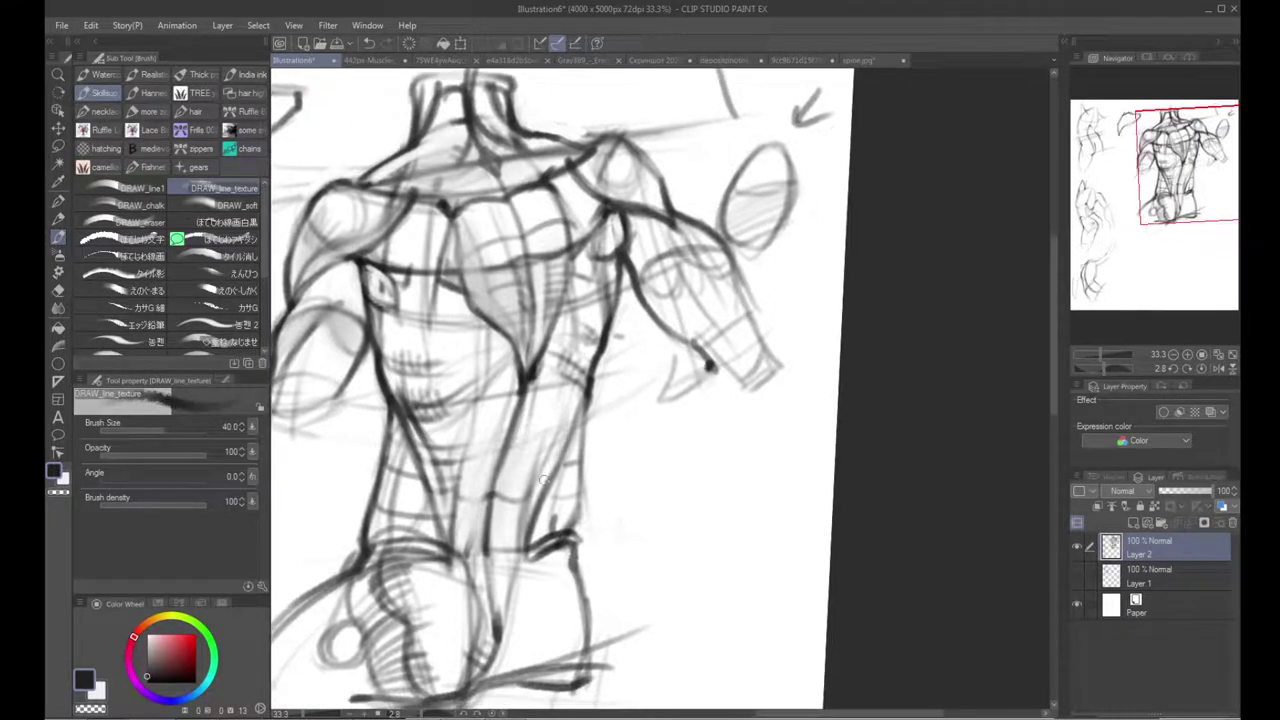
left_click_drag(444, 495, 543, 490)
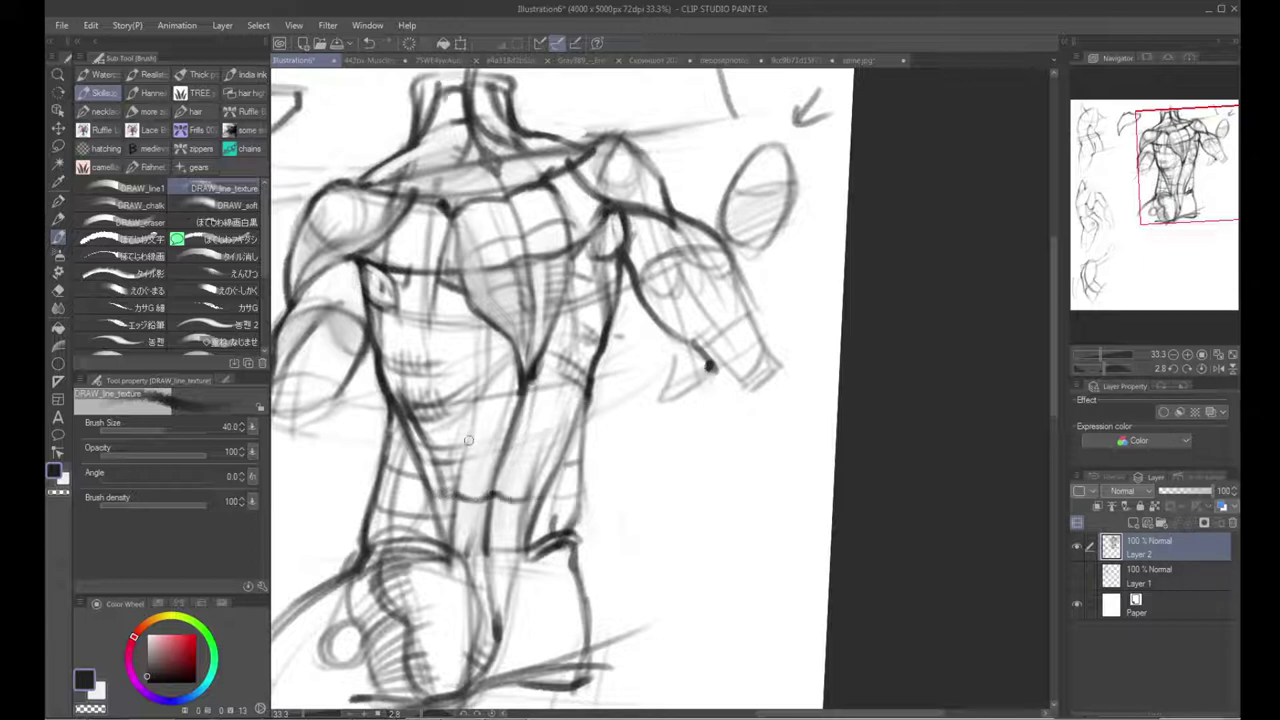
mouse_move(470, 433)
left_mouse_down()
mouse_move(537, 441)
mouse_move(547, 434)
mouse_move(454, 404)
mouse_move(460, 430)
mouse_move(556, 390)
left_mouse_up()
Step: Hatch along both spinal columns in the lower back and add white strokes beside the left column's edge
key("r")
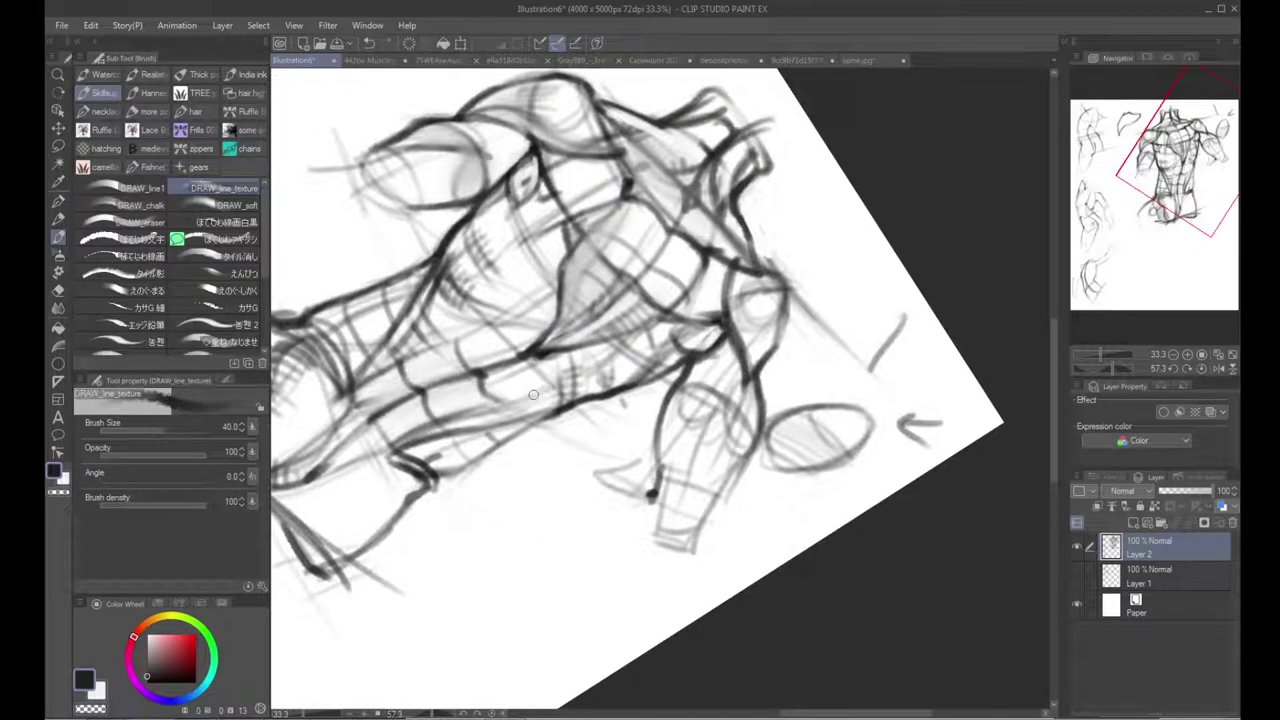
mouse_move(398, 427)
left_mouse_down()
mouse_move(427, 442)
mouse_move(427, 414)
mouse_move(460, 427)
mouse_move(454, 398)
mouse_move(496, 410)
left_mouse_up()
mouse_move(372, 413)
left_mouse_down()
mouse_move(420, 378)
mouse_move(472, 366)
left_mouse_up()
left_click_drag(402, 386, 518, 353)
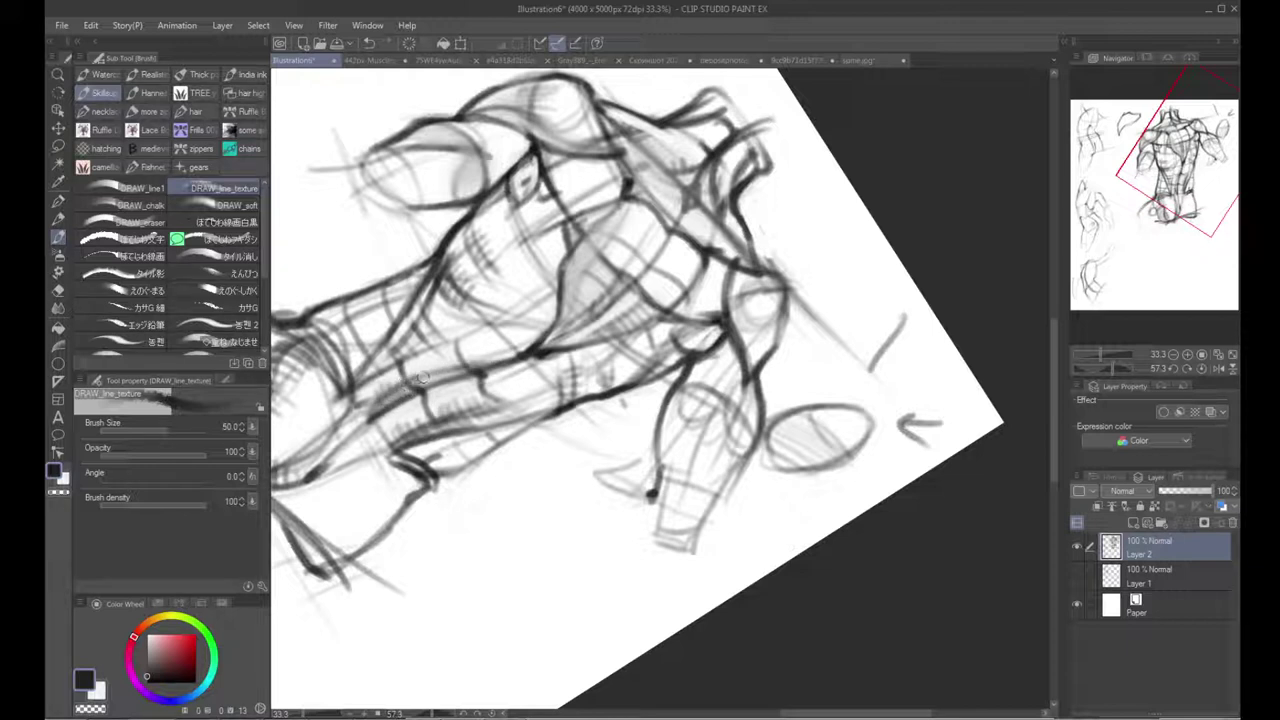
mouse_move(476, 367)
left_mouse_down()
mouse_move(520, 353)
mouse_move(490, 360)
mouse_move(510, 361)
left_mouse_up()
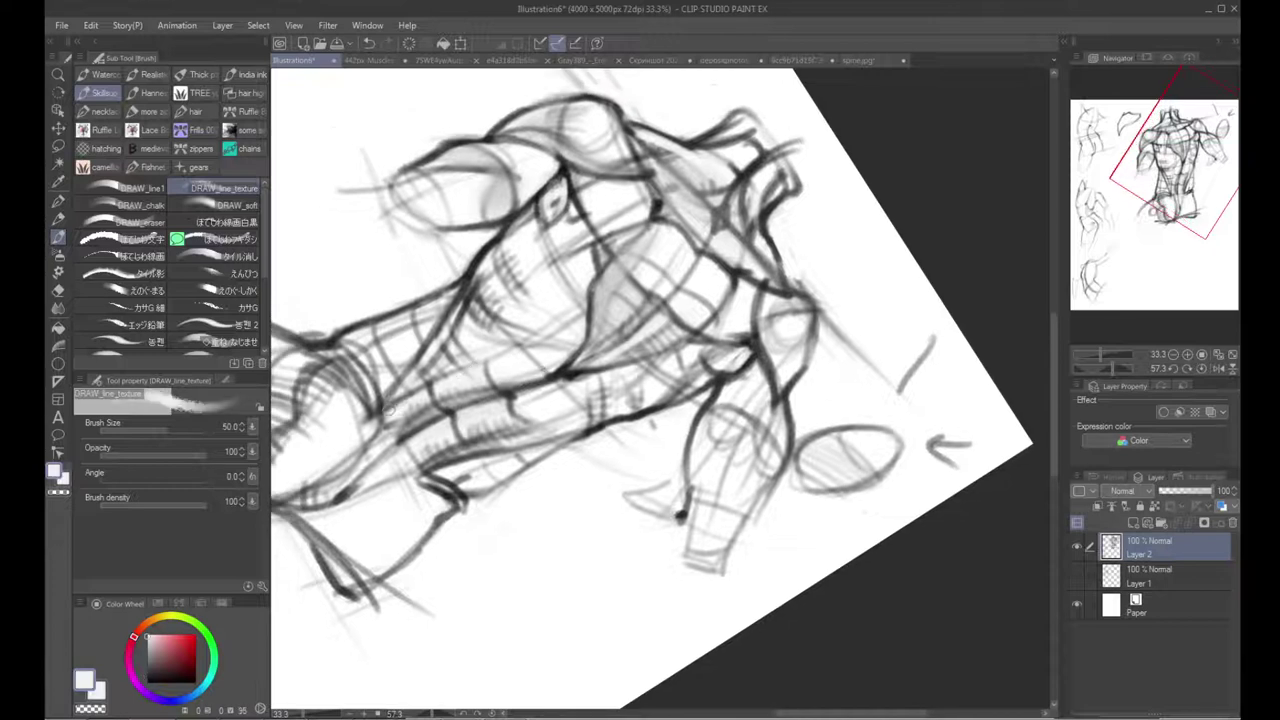
left_click_drag(388, 405, 489, 353)
left_click_drag(542, 402, 544, 382)
left_click_drag(403, 418, 640, 314)
key("ctrl+z")
left_click_drag(405, 419, 614, 332)
key("ctrl+z")
left_click_drag(499, 359, 503, 342)
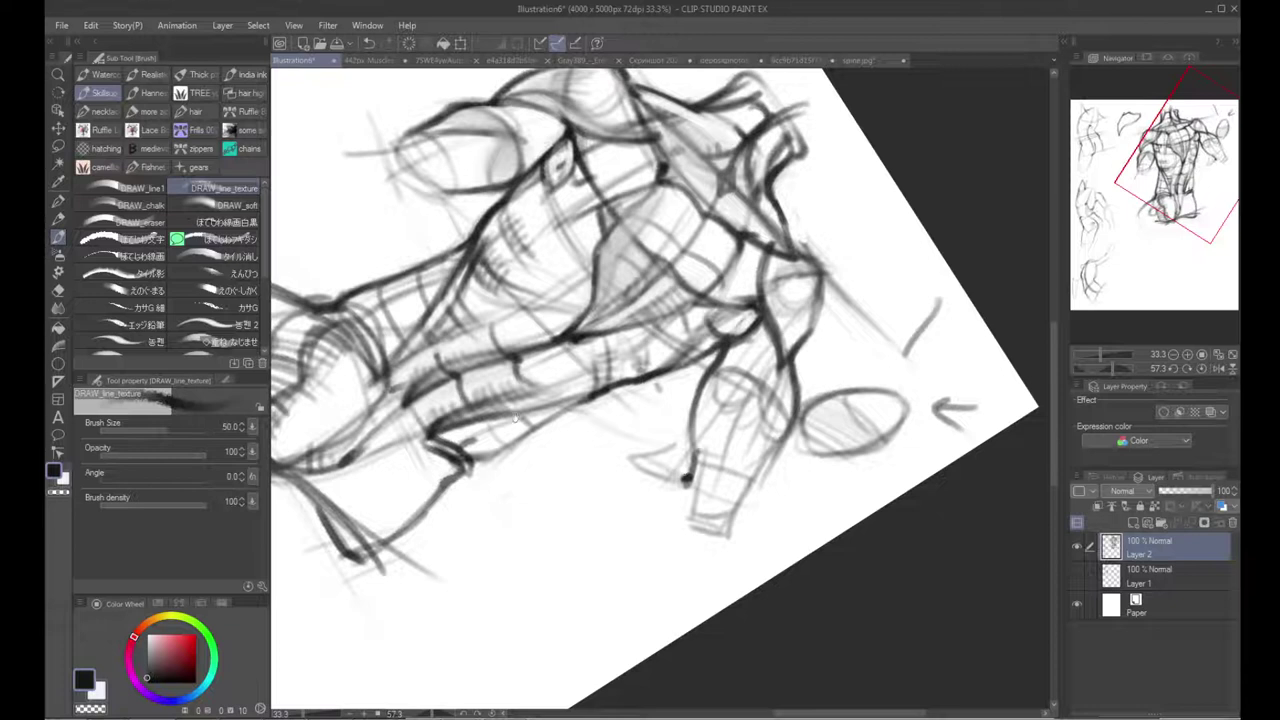
Step: Sketch faint curved contour lines across the lower ribcage to wrap around its rounded form
mouse_move(545, 382)
left_mouse_down()
mouse_move(516, 402)
mouse_move(538, 418)
mouse_move(552, 407)
left_mouse_up()
mouse_move(470, 434)
left_mouse_down()
mouse_move(543, 418)
mouse_move(555, 516)
left_mouse_up()
key("r")
left_click_drag(604, 542, 675, 436)
left_click_drag(518, 460, 550, 503)
left_click_drag(550, 503, 514, 546)
mouse_move(466, 410)
left_mouse_down()
mouse_move(434, 429)
mouse_move(419, 413)
mouse_move(631, 407)
left_mouse_up()
key("p")
key("b")
left_click_drag(405, 432, 629, 406)
mouse_move(403, 391)
left_mouse_down()
mouse_move(659, 349)
mouse_move(351, 404)
mouse_move(596, 383)
left_mouse_up()
left_click_drag(379, 411, 596, 378)
mouse_move(418, 421)
left_mouse_down()
mouse_move(620, 386)
mouse_move(516, 430)
mouse_move(583, 398)
left_mouse_up()
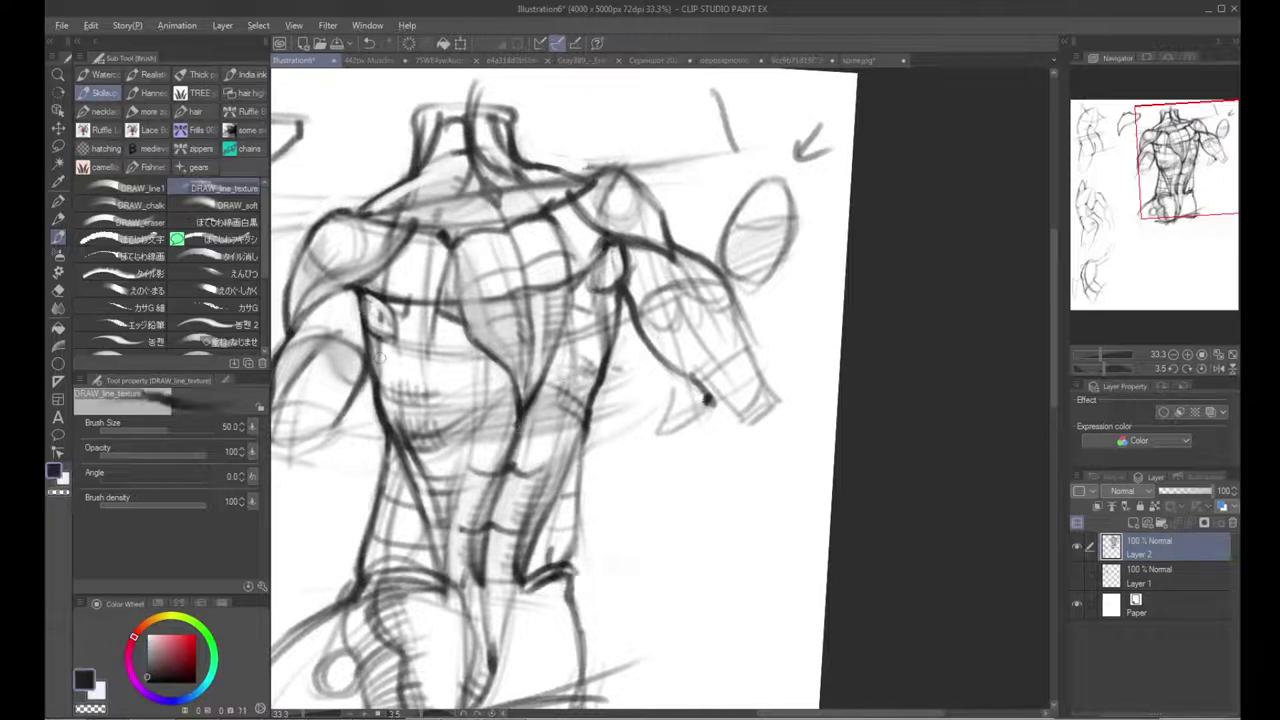
Step: Hatch a band of cross contours over the left ribs below the shoulder blade at brush size 50
mouse_move(390, 380)
left_mouse_down()
mouse_move(530, 384)
mouse_move(503, 398)
left_mouse_up()
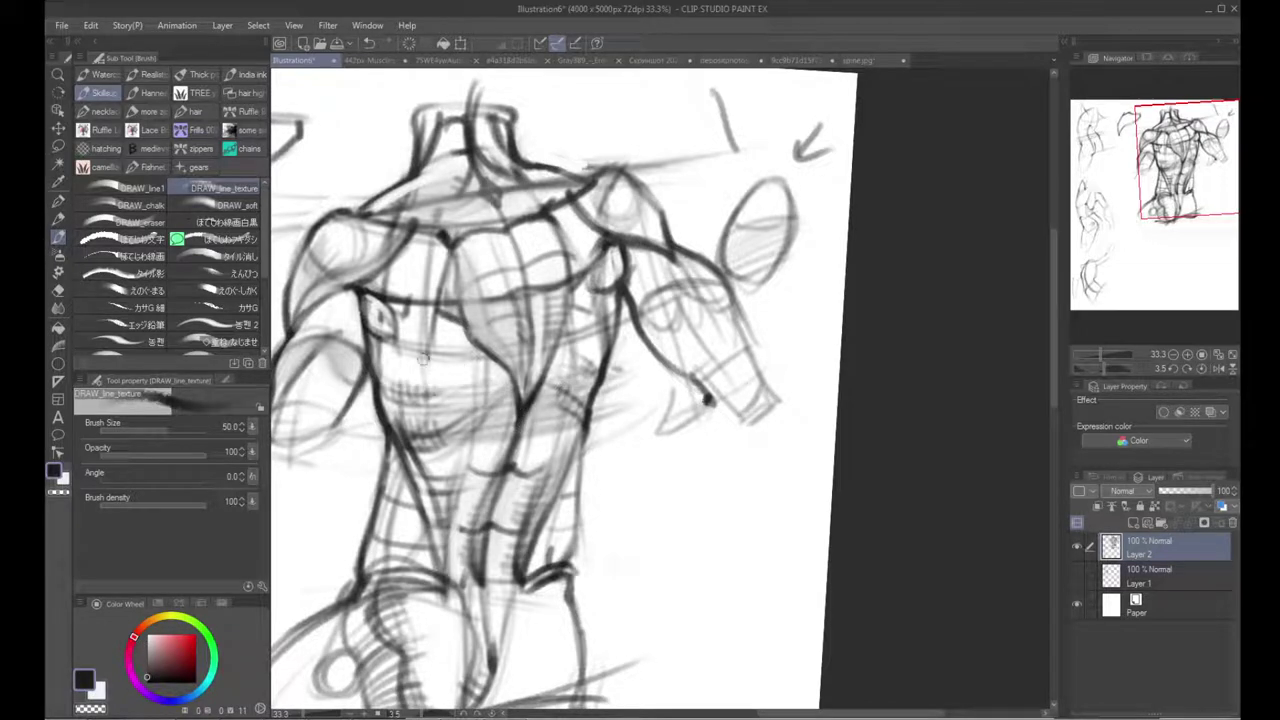
left_click_drag(372, 366, 524, 380)
left_click_drag(404, 380, 508, 384)
left_click_drag(764, 244, 742, 266)
key("ctrl+z")
mouse_move(388, 364)
left_mouse_down()
mouse_move(588, 370)
mouse_move(622, 332)
left_mouse_up()
mouse_move(382, 336)
left_mouse_down()
mouse_move(405, 394)
mouse_move(450, 402)
left_mouse_up()
mouse_move(426, 346)
left_mouse_down()
mouse_move(458, 398)
mouse_move(477, 395)
left_mouse_up()
left_click_drag(474, 371, 489, 388)
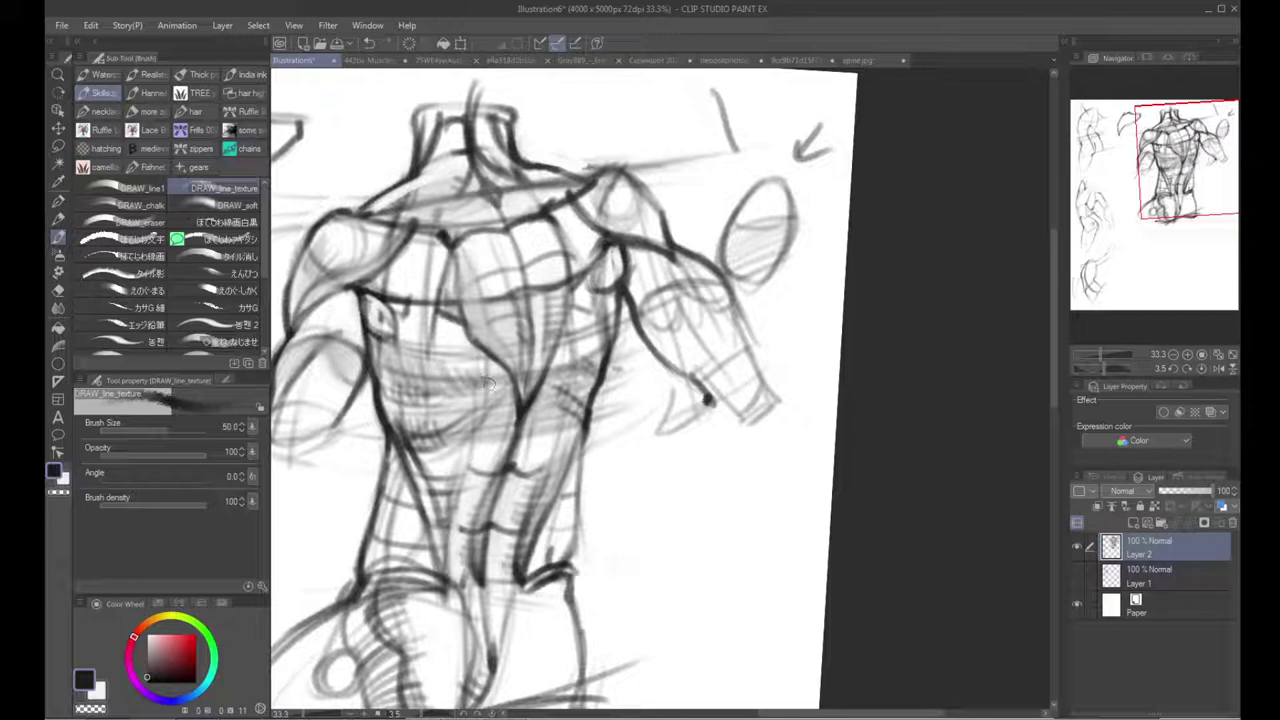
Step: Hatch the right ribs between the lower trapezius and the torso's outer edge
left_click_drag(552, 348, 578, 386)
mouse_move(560, 338)
left_mouse_down()
mouse_move(588, 376)
mouse_move(600, 366)
left_mouse_up()
mouse_move(594, 338)
left_mouse_down()
mouse_move(606, 364)
mouse_move(576, 378)
mouse_move(578, 422)
left_mouse_up()
Step: Add short hatch strokes around the left shoulder blade's lower tip and the ribs below it at brush size 40
left_click(606, 358, "alt")
left_click_drag(470, 433, 516, 431)
mouse_move(456, 399)
left_mouse_down()
mouse_move(462, 437)
mouse_move(420, 456)
left_mouse_up()
mouse_move(396, 414)
left_mouse_down()
mouse_move(422, 456)
mouse_move(435, 448)
left_mouse_up()
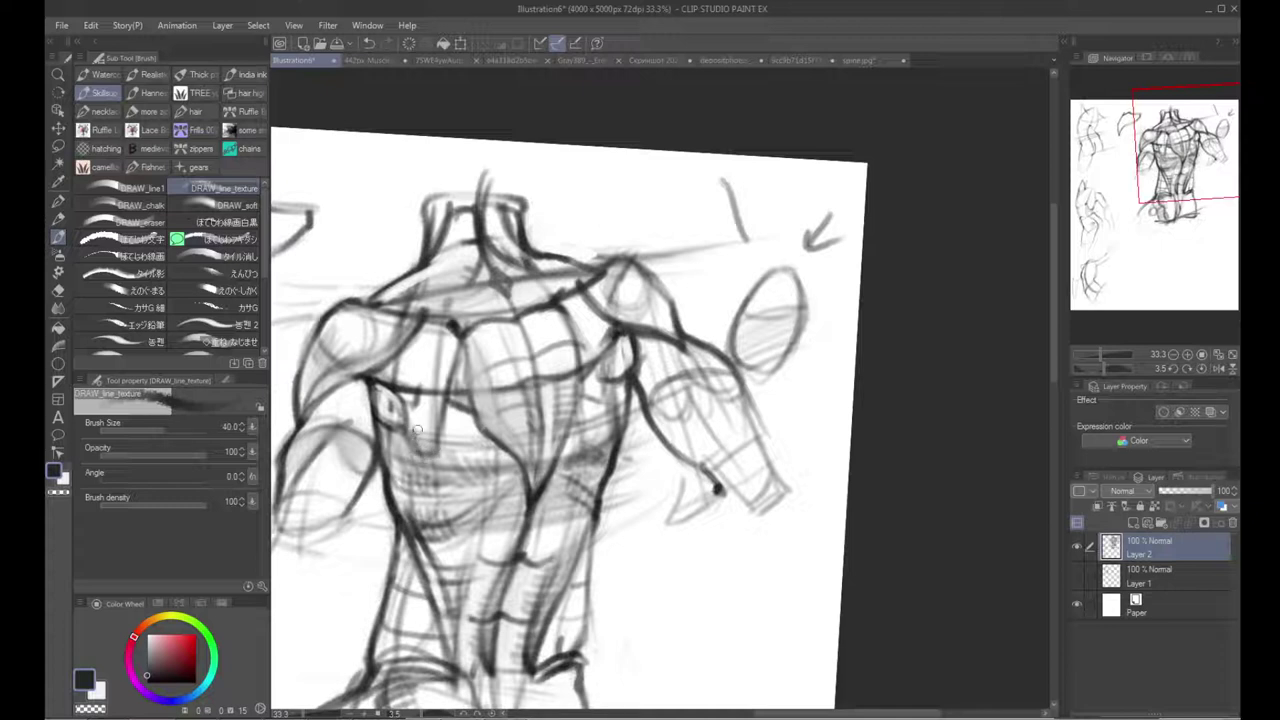
mouse_move(420, 428)
left_mouse_down()
mouse_move(434, 460)
mouse_move(450, 452)
left_mouse_up()
Step: Shade the right side of the back beneath the armpit with dark and light gray tones sampled from the sketch
left_click(626, 337, "alt")
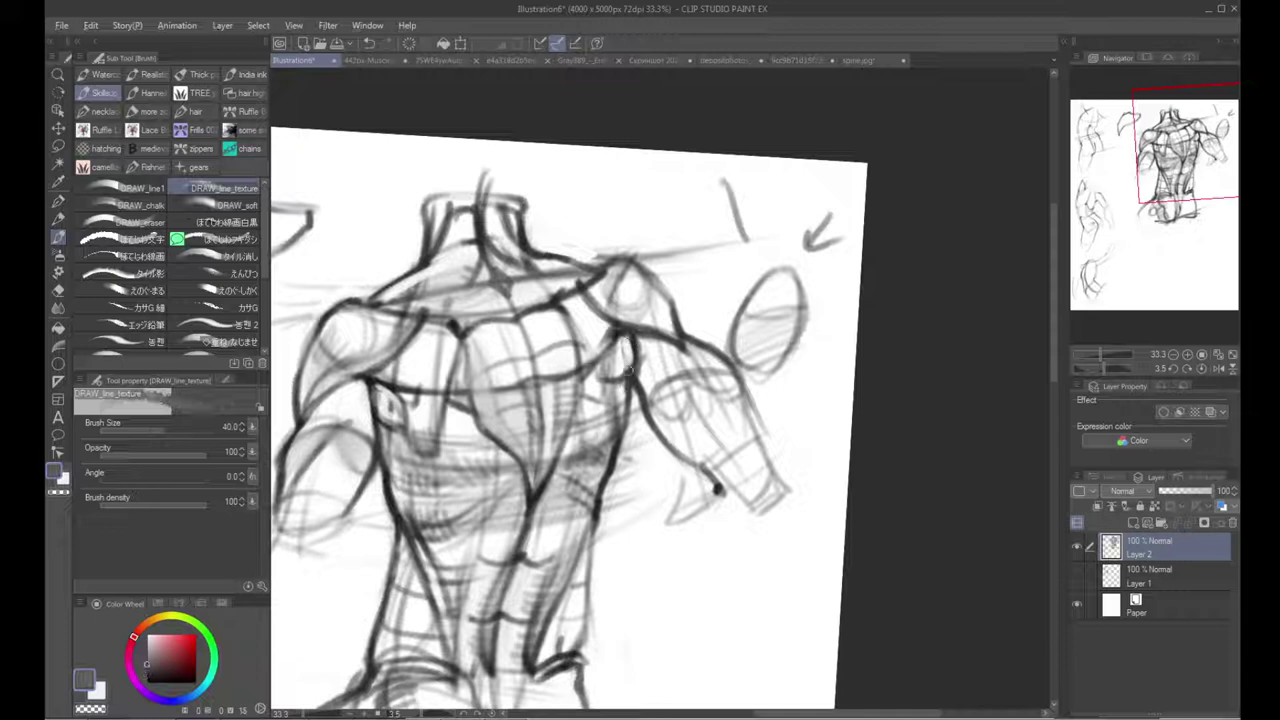
mouse_move(598, 433)
left_mouse_down()
mouse_move(608, 422)
mouse_move(593, 434)
left_mouse_up()
left_click(616, 439, "alt")
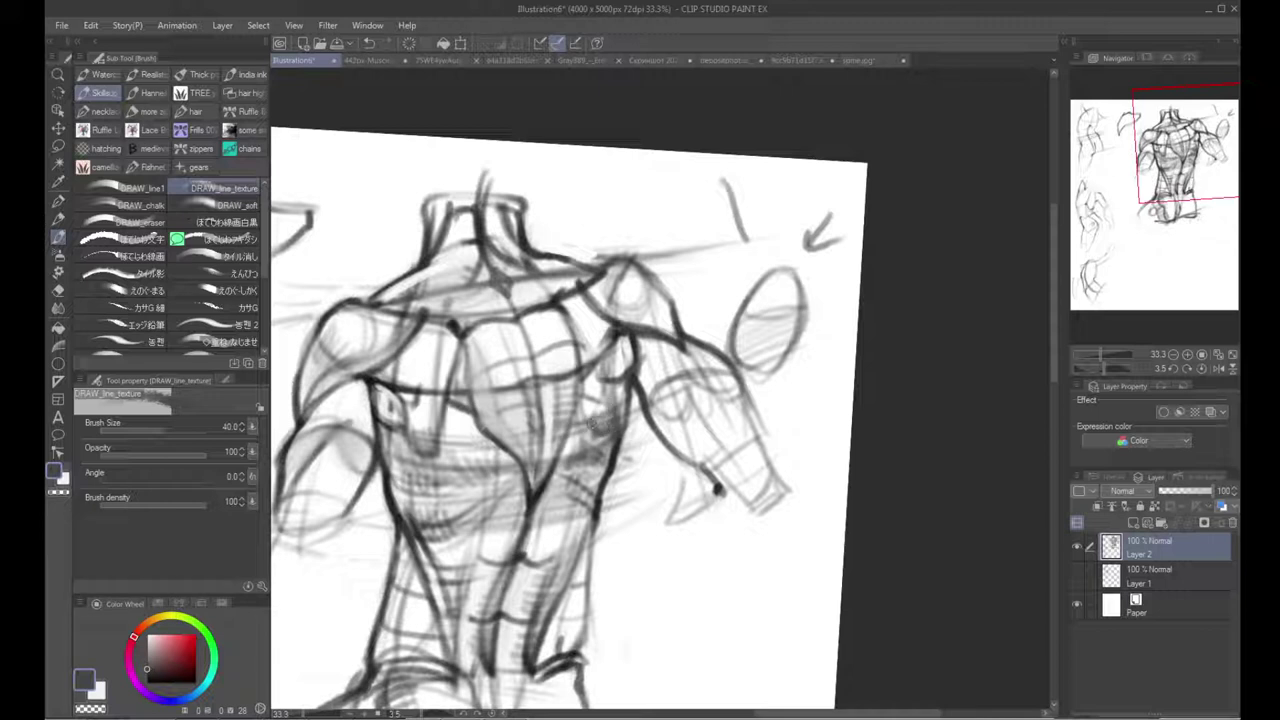
left_click(628, 406, "alt")
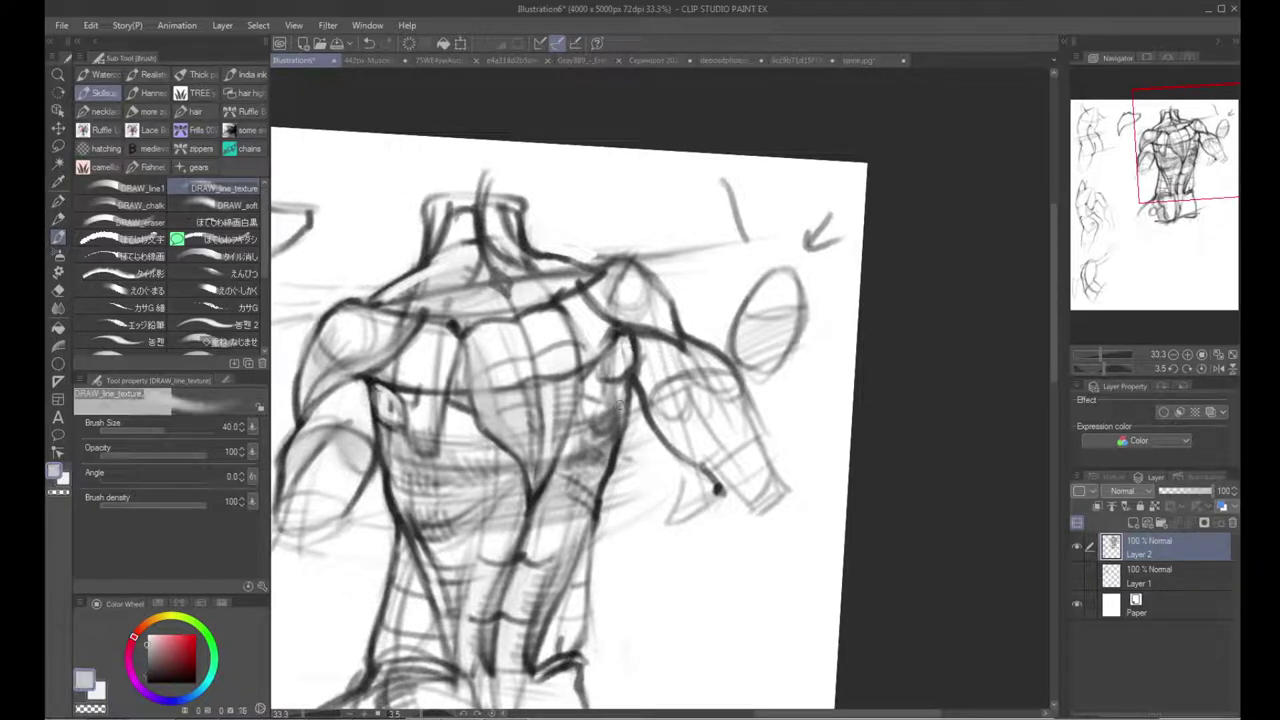
left_click(604, 400, "alt")
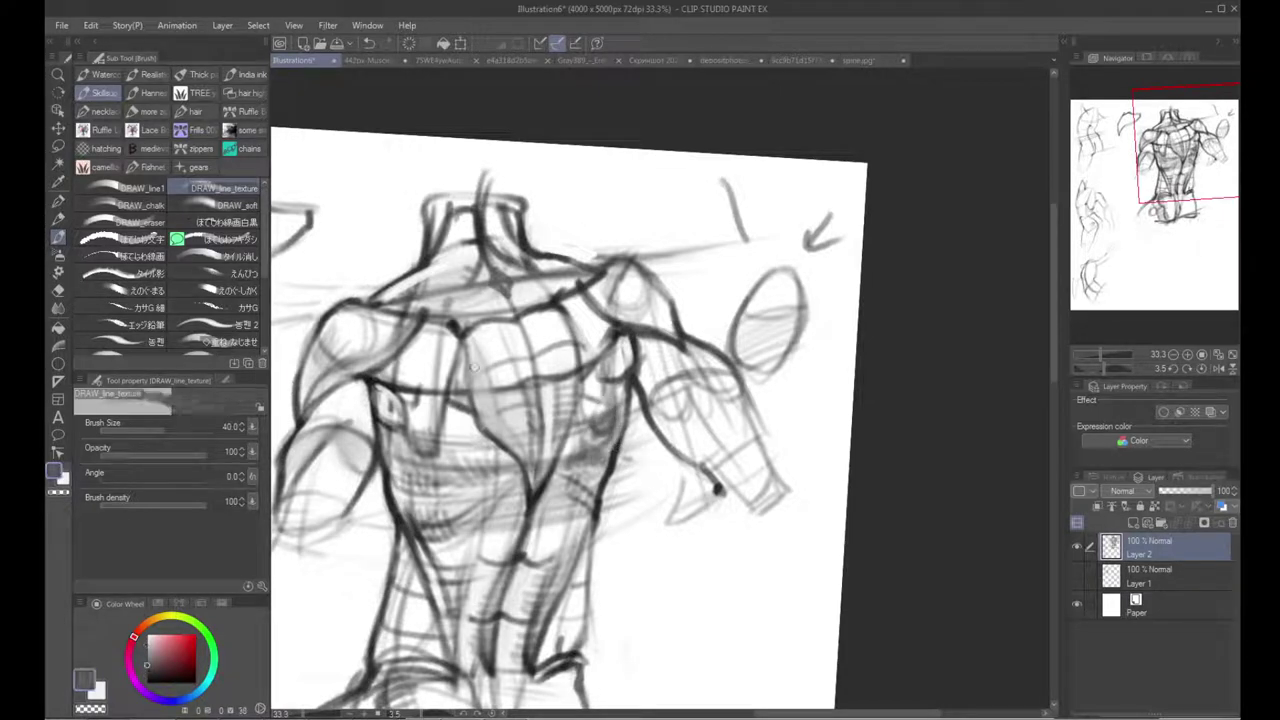
Step: Rework the hatching at the left shoulder blade's lower tip with sampled tones at brush size 30
key("[")
left_click(420, 480, "alt")
left_click(392, 490, "alt")
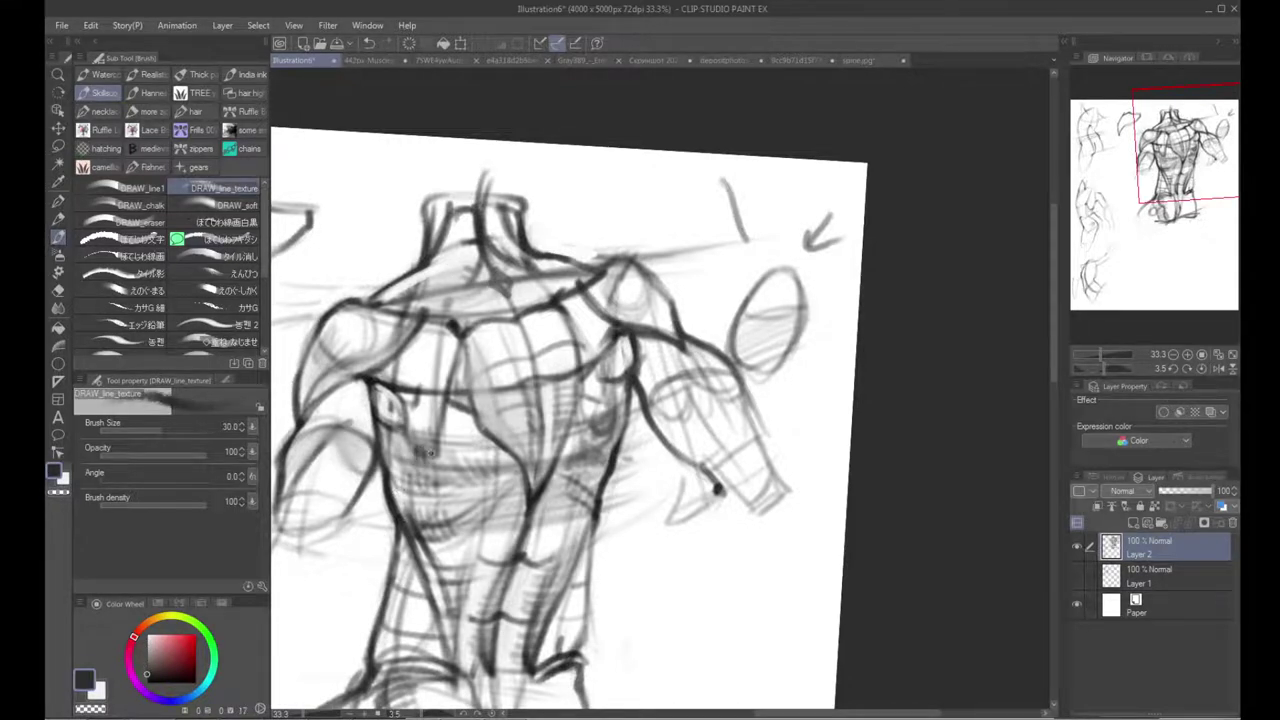
left_click(499, 448, "alt")
Step: Hatch along the left shoulder blade's inner edge up to its top corner, raising the brush size to 40
key("h")
key("h")
left_click(475, 395)
mouse_move(475, 395)
left_mouse_down()
mouse_move(495, 435)
mouse_move(472, 250)
left_mouse_up()
left_click(482, 452)
key("b")
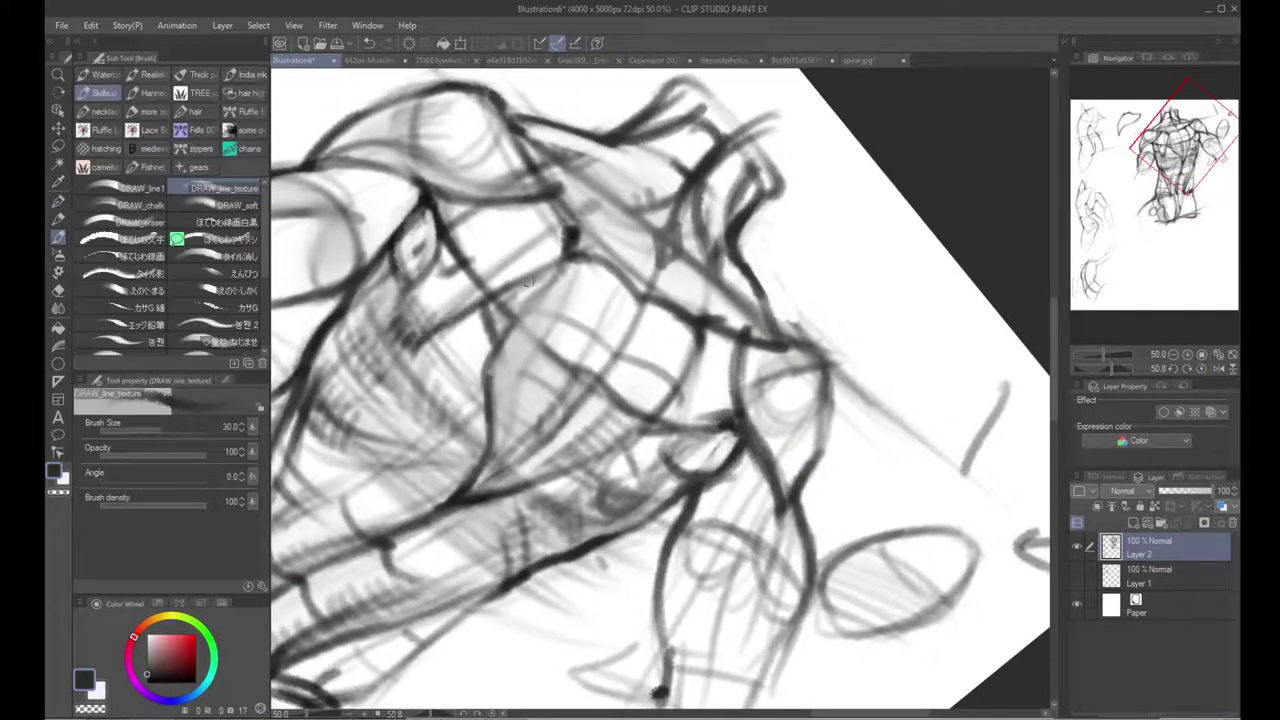
left_click_drag(560, 258, 534, 279)
key("r")
mouse_move(477, 223)
left_mouse_down()
mouse_move(453, 254)
mouse_move(412, 395)
mouse_move(454, 445)
left_mouse_up()
mouse_move(454, 445)
left_mouse_down()
mouse_move(454, 335)
mouse_move(476, 283)
left_mouse_up()
key("p")
key("b")
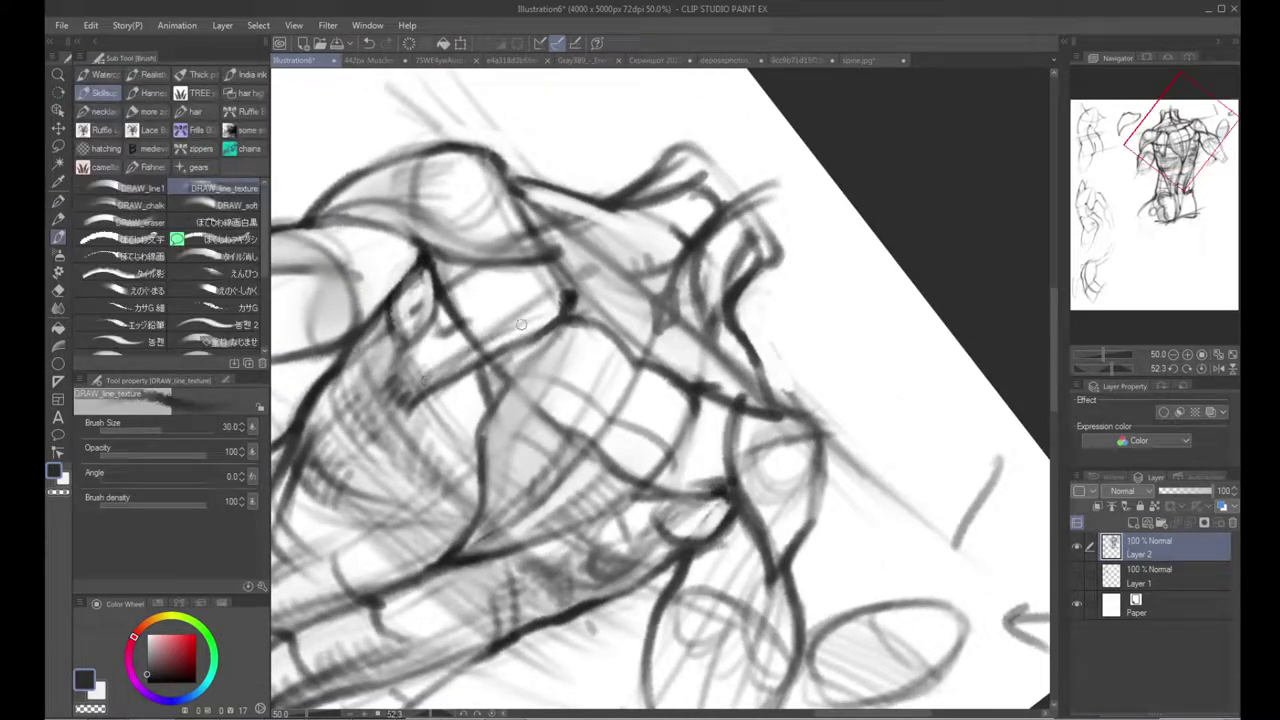
key("]")
mouse_move(446, 353)
left_mouse_down()
mouse_move(454, 368)
mouse_move(544, 318)
left_mouse_up()
left_click_drag(555, 268, 557, 316)
key("shift+space")
mouse_move(471, 316)
left_mouse_down()
mouse_move(519, 455)
mouse_move(535, 350)
mouse_move(504, 380)
left_mouse_up()
Step: Hatch the lower half of the left deltoid along its bottom edge
key("[")
mouse_move(349, 432)
left_mouse_down()
mouse_move(356, 455)
mouse_move(382, 445)
mouse_move(398, 432)
mouse_move(386, 404)
mouse_move(421, 425)
left_mouse_up()
key("bracketright")
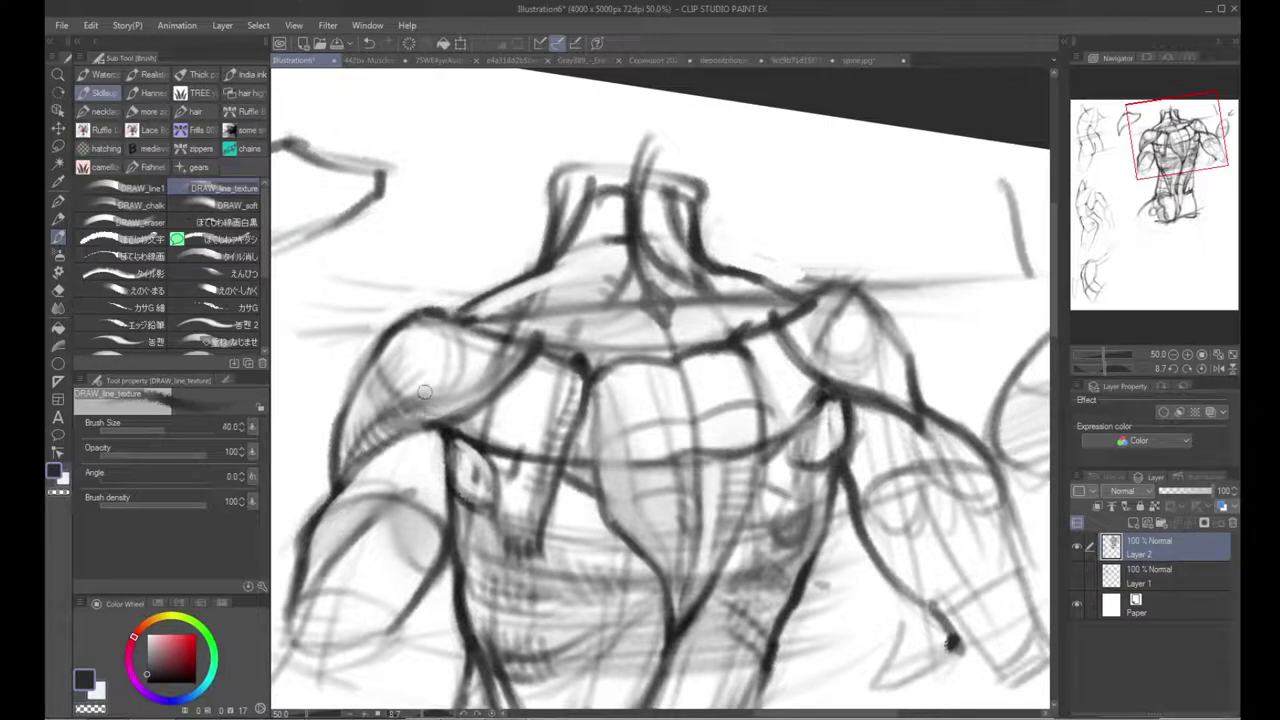
mouse_move(416, 381)
left_mouse_down()
mouse_move(456, 414)
mouse_move(494, 380)
mouse_move(514, 394)
mouse_move(559, 344)
left_mouse_up()
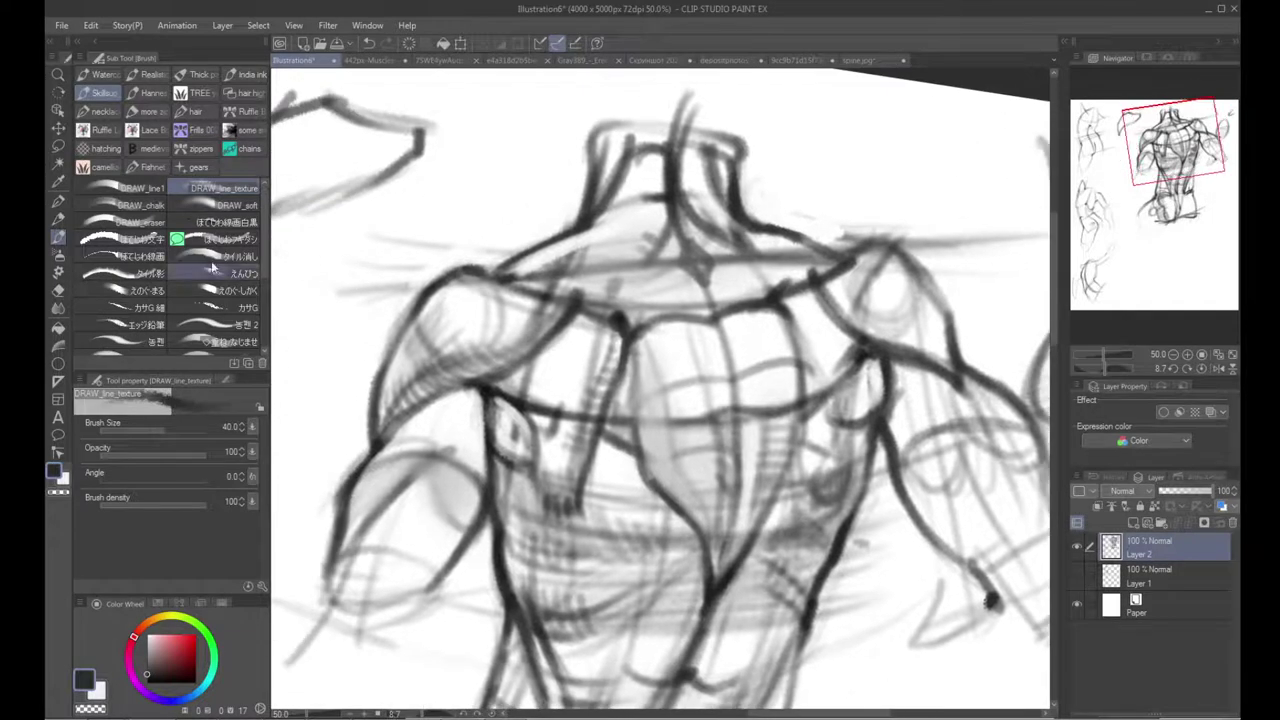
Step: Soften the left deltoid's lower hatching with the Blend tool at brush size 250
left_click(58, 308)
key("bracketleft")
key("bracketleft")
key("bracketleft")
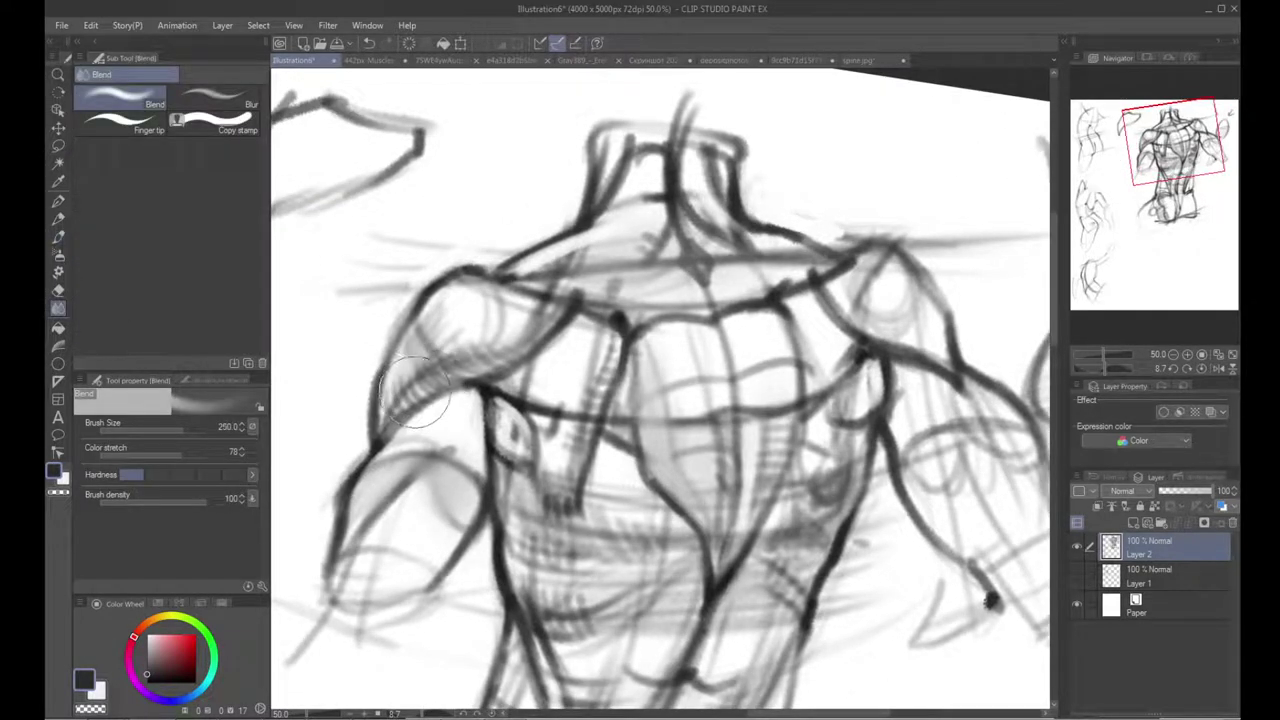
left_click_drag(405, 405, 505, 345)
Step: Shade inside the left deltoid's outer edge and clean up its outer contour with white
key("b")
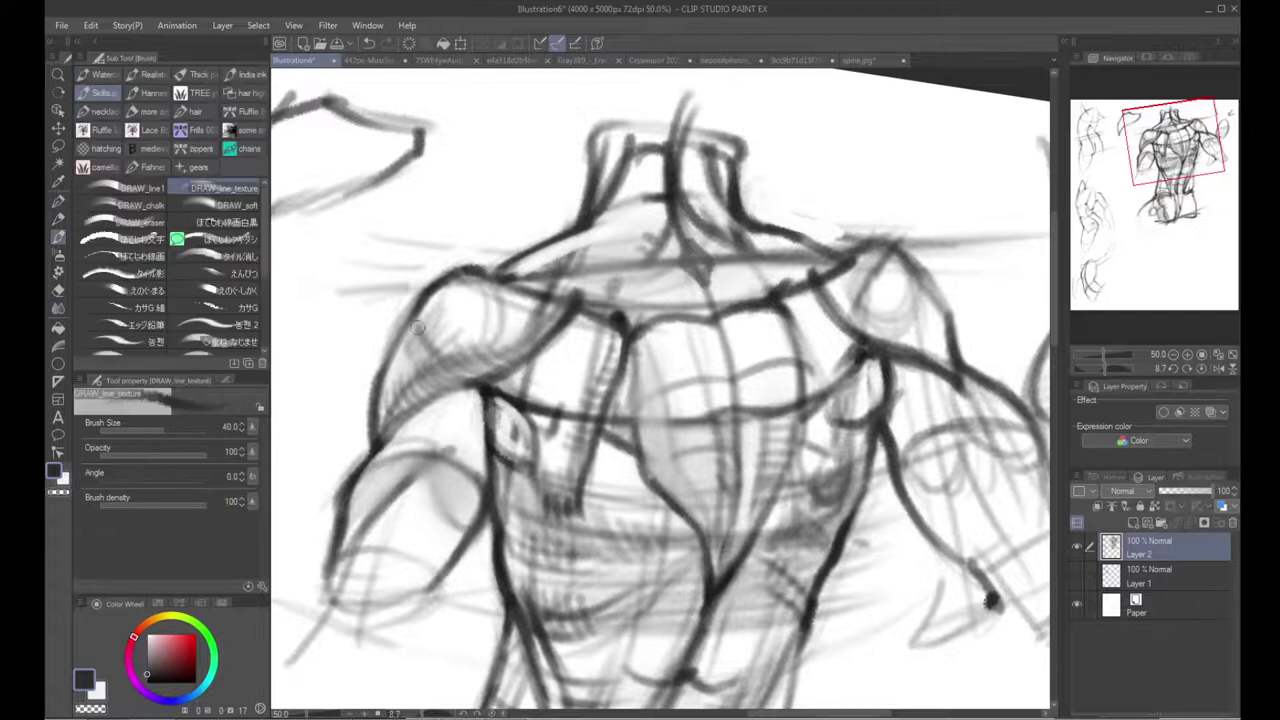
left_click_drag(424, 309, 393, 395)
left_click(372, 342, "alt")
left_click_drag(394, 314, 374, 364)
mouse_move(406, 291)
left_mouse_down()
mouse_move(370, 380)
mouse_move(485, 235)
mouse_move(459, 266)
left_mouse_up()
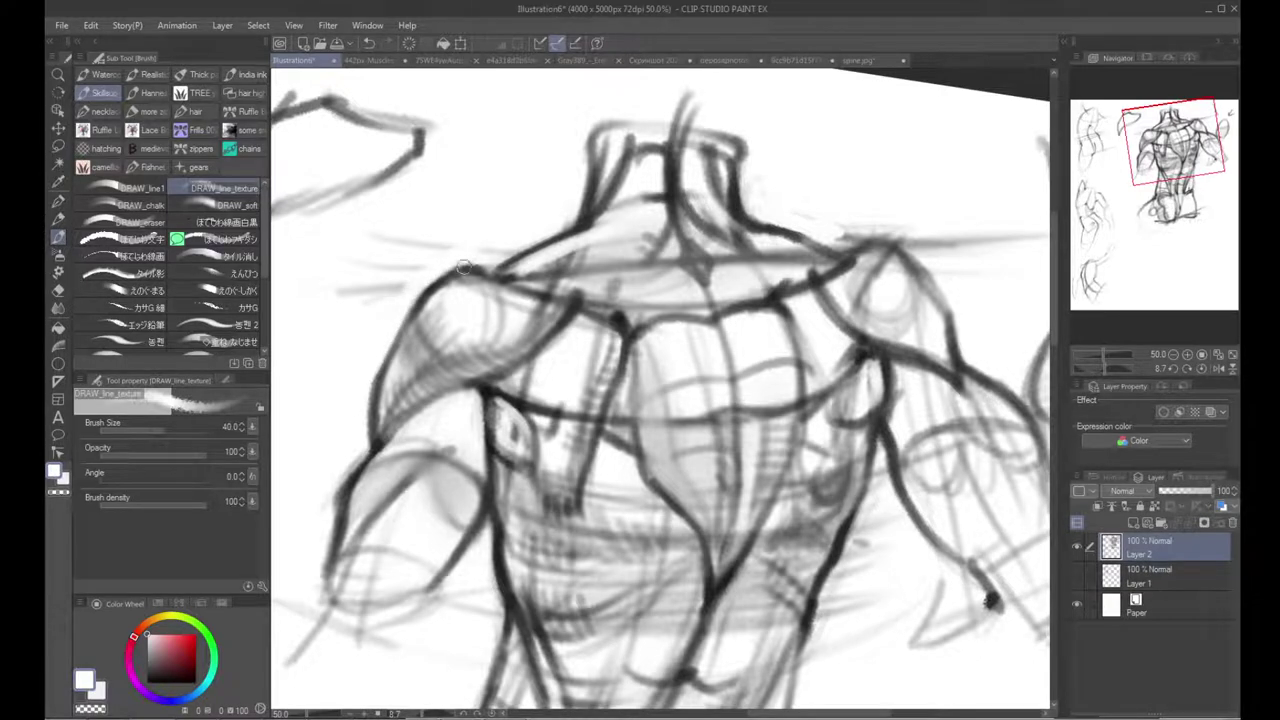
key("x")
Step: Refine the left upper arm's outline and the area below the armpit, alternating dark and white strokes
left_click_drag(494, 400, 429, 311)
mouse_move(378, 442)
left_mouse_down()
mouse_move(428, 380)
mouse_move(400, 432)
mouse_move(430, 376)
mouse_move(368, 455)
mouse_move(336, 436)
mouse_move(351, 413)
left_mouse_up()
key("x")
left_click_drag(316, 434, 307, 474)
key("x")
left_click_drag(459, 351, 464, 430)
left_click(440, 411, "alt")
mouse_move(449, 362)
left_mouse_down()
mouse_move(451, 453)
mouse_move(463, 402)
left_mouse_up()
key("c")
left_click_drag(454, 462, 436, 514)
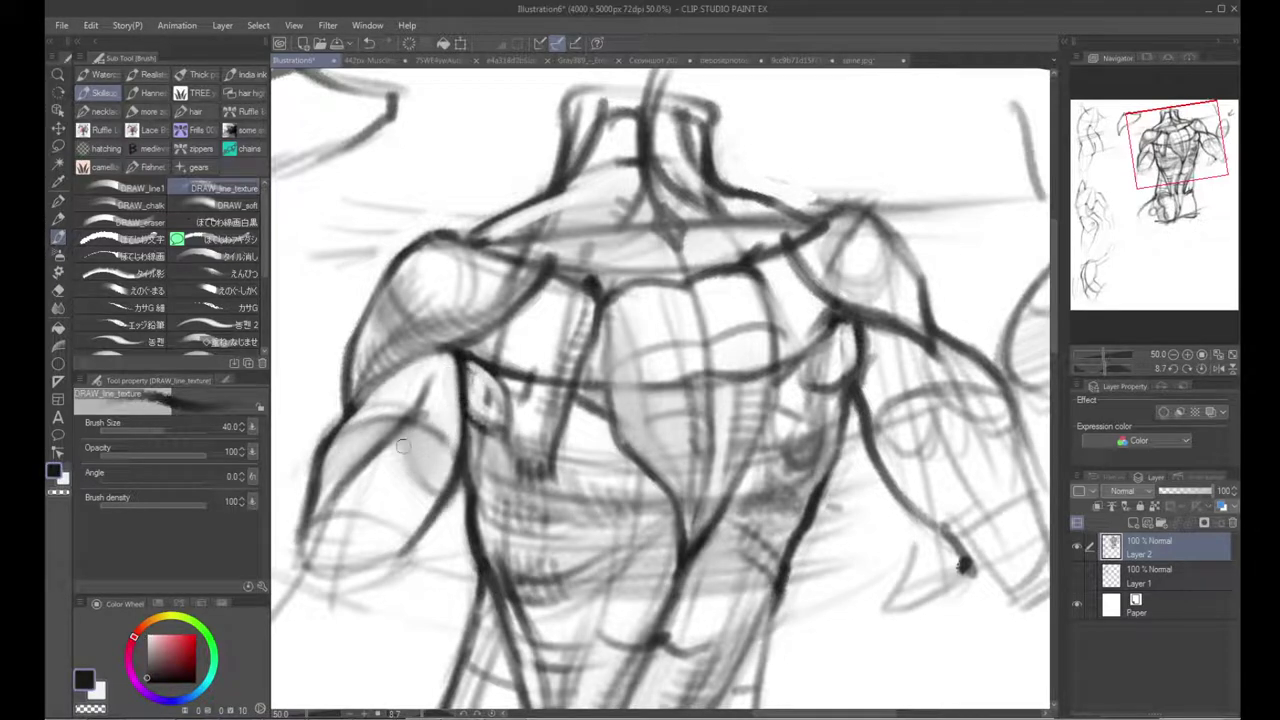
Step: Draw the left triceps' inner contours and hatch its inner side
mouse_move(406, 434)
left_mouse_down()
mouse_move(402, 531)
mouse_move(434, 467)
mouse_move(389, 418)
left_mouse_up()
mouse_move(456, 367)
left_mouse_down()
mouse_move(448, 448)
mouse_move(466, 421)
mouse_move(434, 469)
left_mouse_up()
mouse_move(413, 424)
left_mouse_down()
mouse_move(387, 496)
mouse_move(389, 477)
mouse_move(376, 492)
mouse_move(385, 477)
mouse_move(368, 476)
mouse_move(388, 448)
mouse_move(383, 479)
mouse_move(435, 492)
left_mouse_up()
mouse_move(456, 421)
left_mouse_down()
mouse_move(430, 490)
mouse_move(410, 500)
left_mouse_up()
left_click_drag(458, 448, 426, 500)
Step: Soften the shading on the lower left back beside the spinal column with the Blend tool
mouse_move(722, 420)
left_mouse_down()
mouse_move(608, 367)
mouse_move(603, 398)
mouse_move(543, 344)
left_mouse_up()
left_click(603, 399, "alt")
left_click(603, 399, "alt")
key("h")
key("h")
left_click_drag(498, 408, 530, 264)
left_click(530, 258, "ctrl")
left_click(462, 391, "ctrl")
mouse_move(437, 393)
left_mouse_down()
mouse_move(536, 510)
mouse_move(612, 511)
mouse_move(607, 459)
mouse_move(556, 414)
left_mouse_up()
key("p")
key("b")
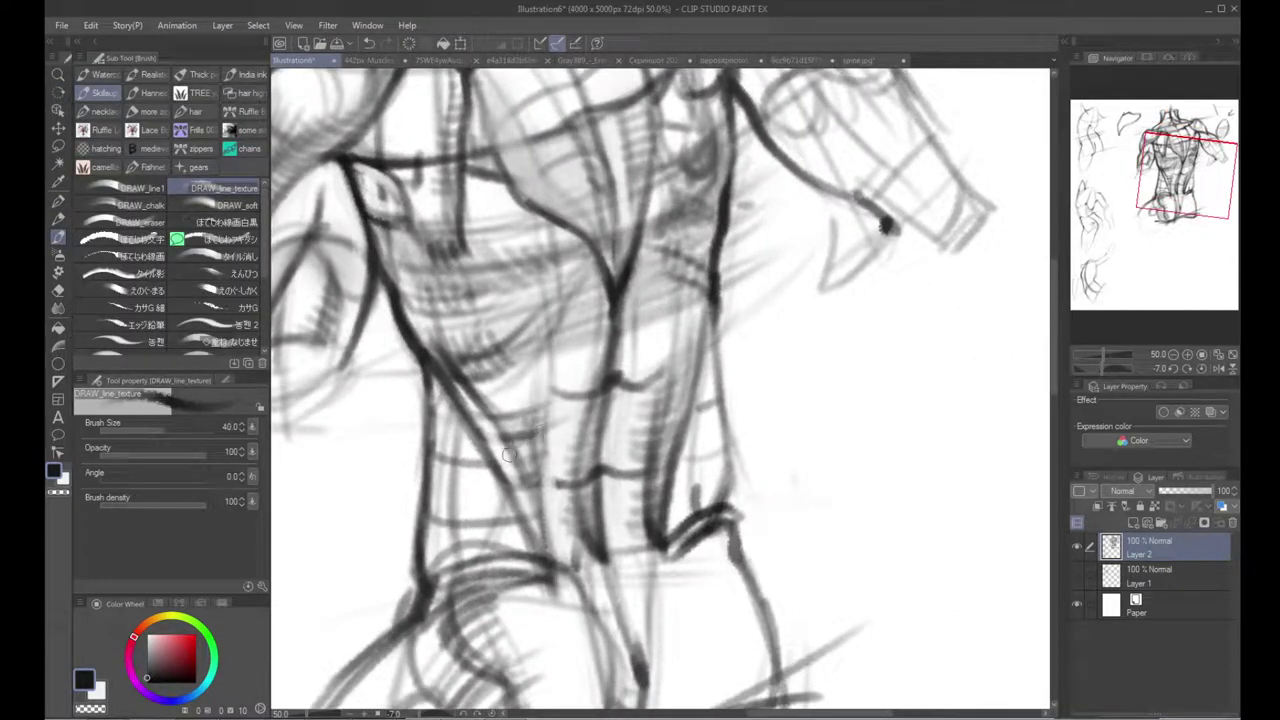
left_click(58, 308)
key("bracketleft")
key("bracketleft")
mouse_move(518, 449)
left_mouse_down()
mouse_move(519, 414)
mouse_move(540, 494)
left_mouse_up()
left_click_drag(522, 377, 488, 460)
Step: Hatch the lower trapezius with a sampled gray and lighten its cross contour with white at brush size 50
key("p")
key("r")
mouse_move(542, 366)
left_mouse_down()
mouse_move(606, 304)
mouse_move(511, 412)
left_mouse_up()
key("b")
left_click(512, 379, "alt")
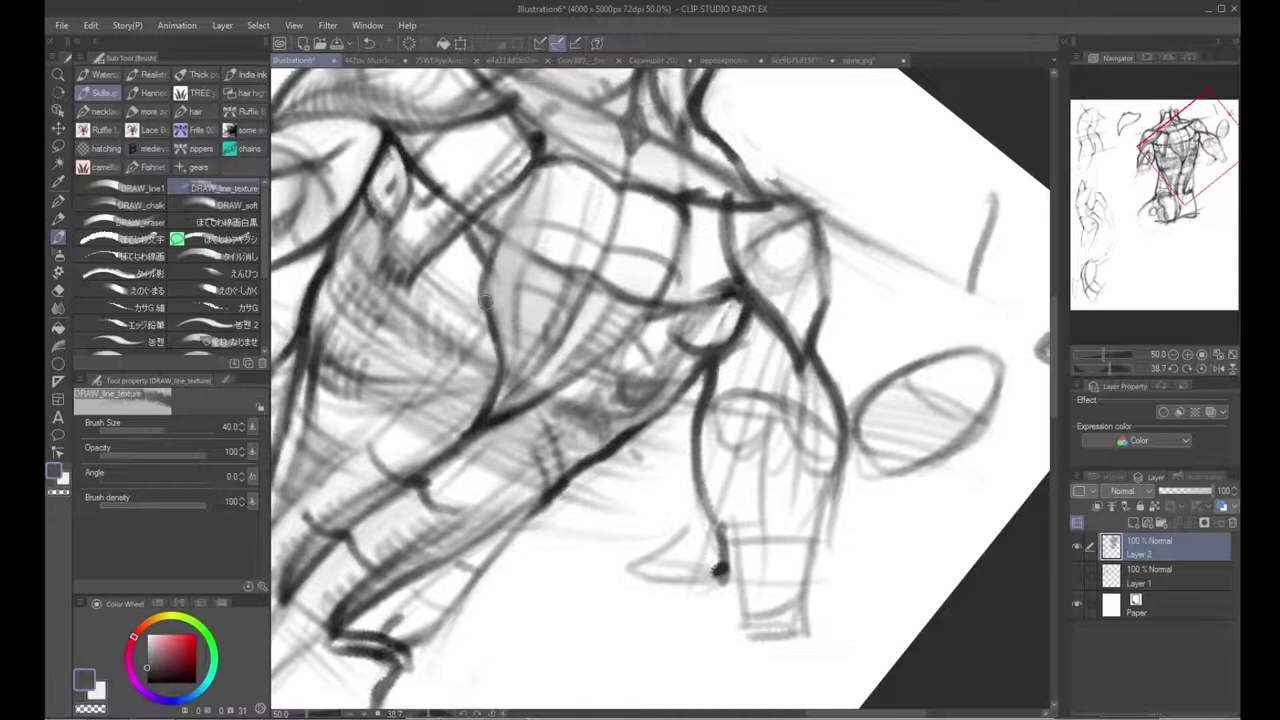
key("r")
mouse_move(495, 335)
left_mouse_down()
mouse_move(447, 498)
mouse_move(530, 410)
left_mouse_up()
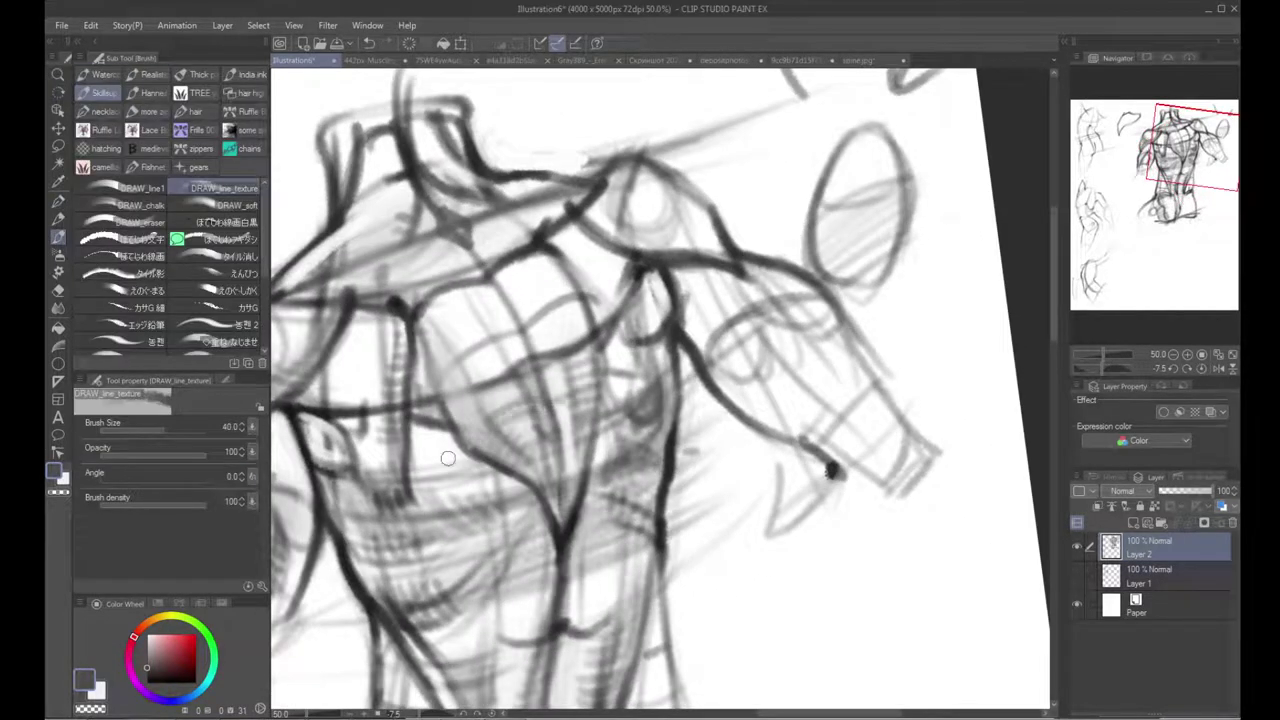
mouse_move(493, 486)
left_mouse_down()
mouse_move(580, 460)
mouse_move(542, 497)
left_mouse_up()
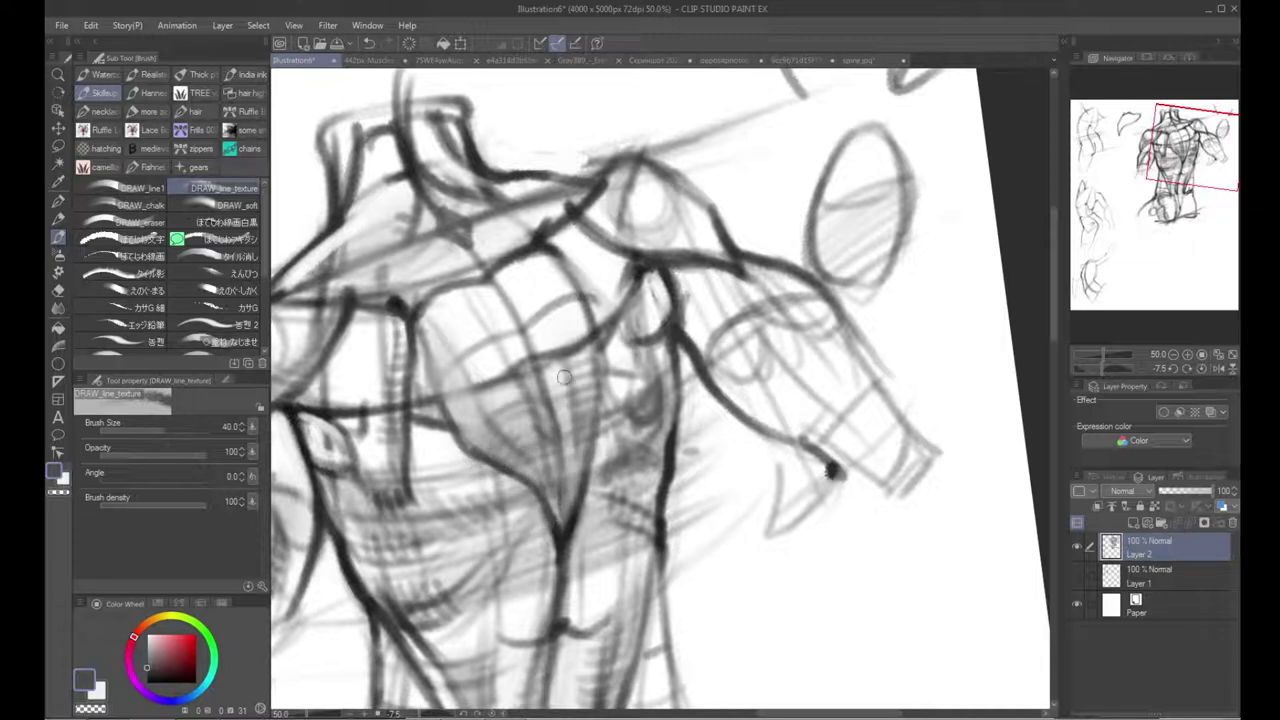
left_click(549, 324, "alt")
key("]")
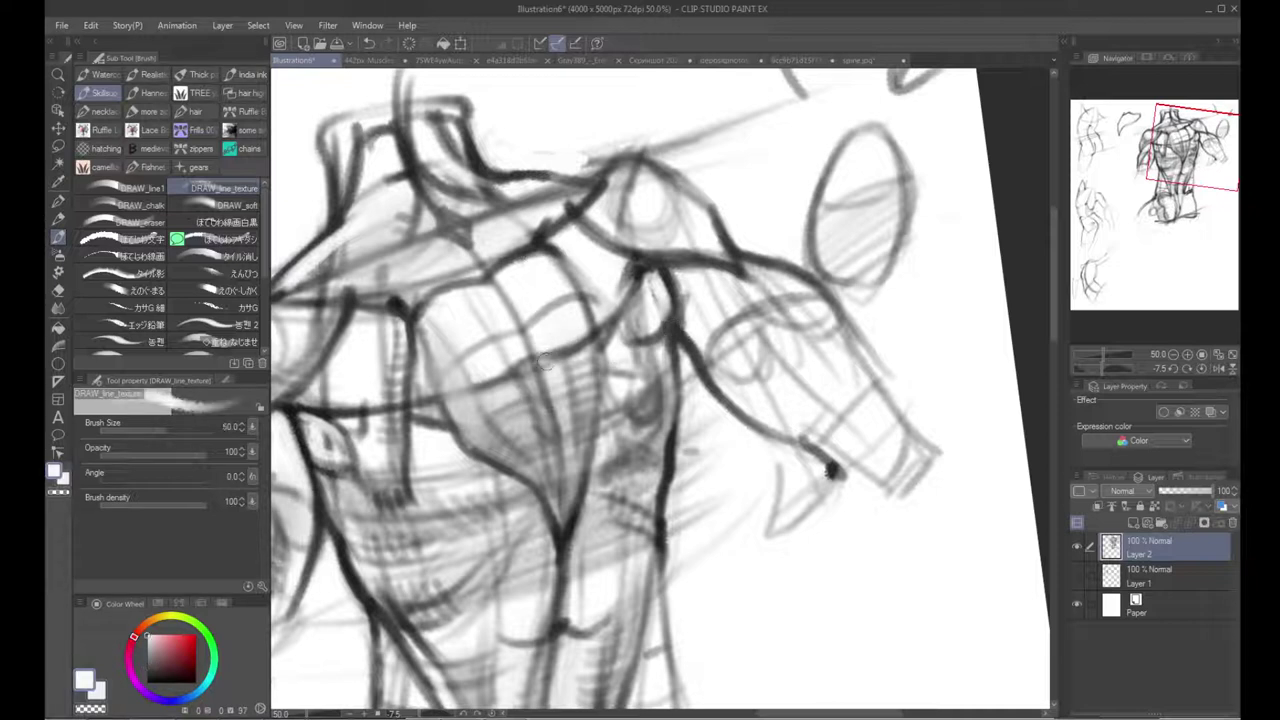
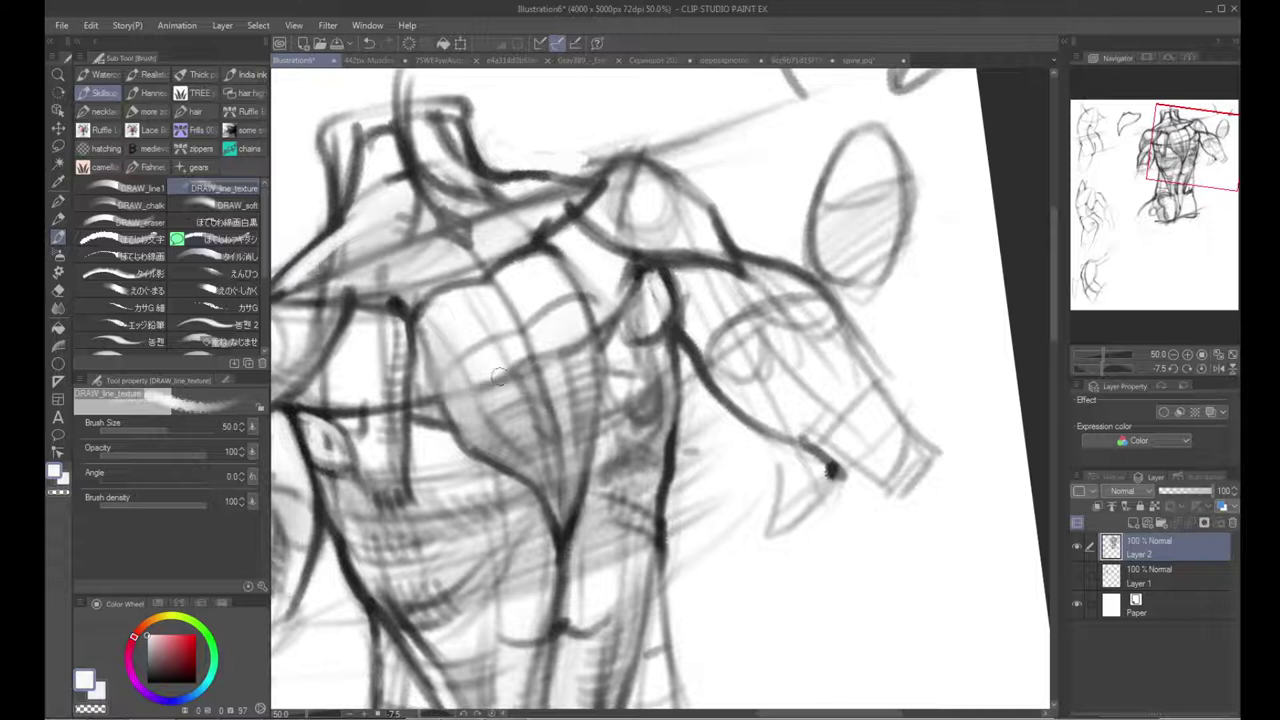
Step: Hatch the upper part of the trapezius on both sides of the spine in dark strokes at brush size 40
key("x")
key("bracketleft")
scroll(500, 372, "up", 2)
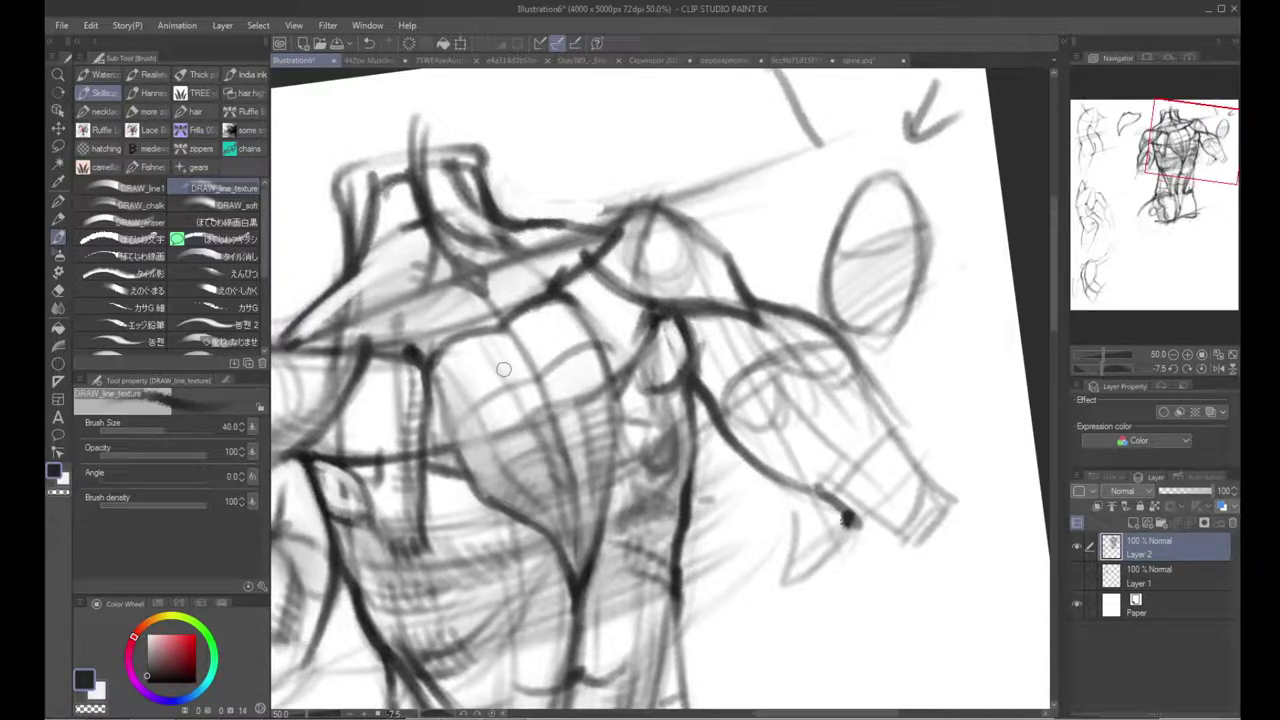
left_click_drag(487, 304, 515, 395)
mouse_move(467, 350)
left_mouse_down()
mouse_move(457, 357)
mouse_move(520, 346)
mouse_move(498, 367)
mouse_move(538, 410)
mouse_move(549, 380)
left_mouse_up()
left_click_drag(528, 306, 567, 420)
mouse_move(544, 330)
left_mouse_down()
mouse_move(555, 356)
mouse_move(550, 315)
mouse_move(545, 335)
mouse_move(560, 350)
mouse_move(604, 357)
left_mouse_up()
left_click_drag(563, 383, 624, 369)
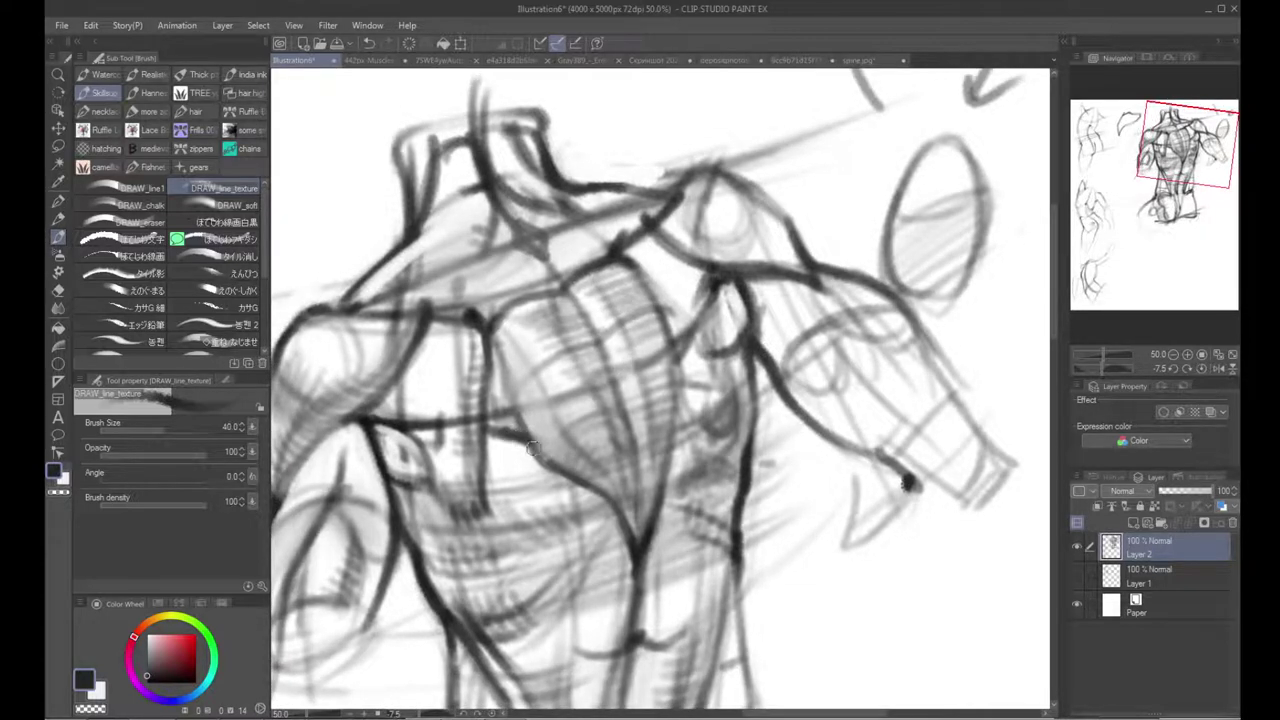
Step: Clean up the lower trapezius's left edge with white and blend the tones beside it
key("x")
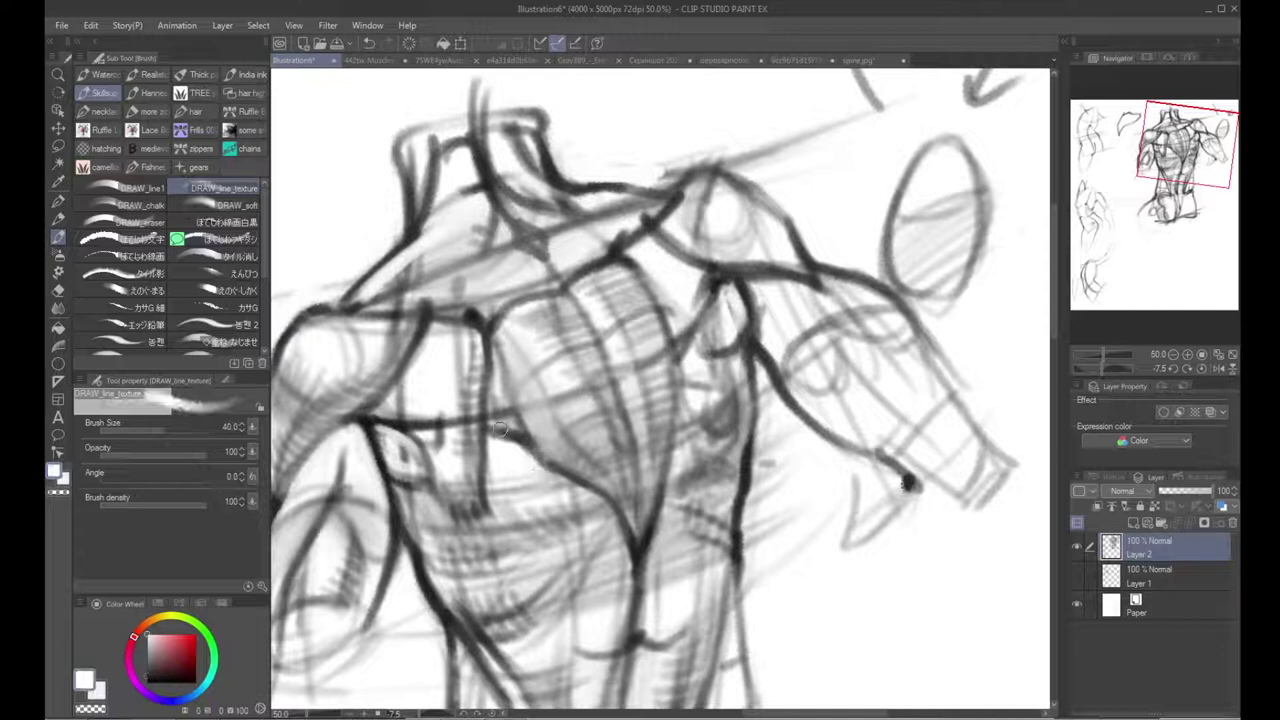
mouse_move(558, 477)
left_mouse_down()
mouse_move(538, 433)
mouse_move(487, 388)
mouse_move(560, 450)
left_mouse_up()
left_click(59, 310)
left_click_drag(681, 314, 680, 344)
left_click_drag(618, 455, 632, 405)
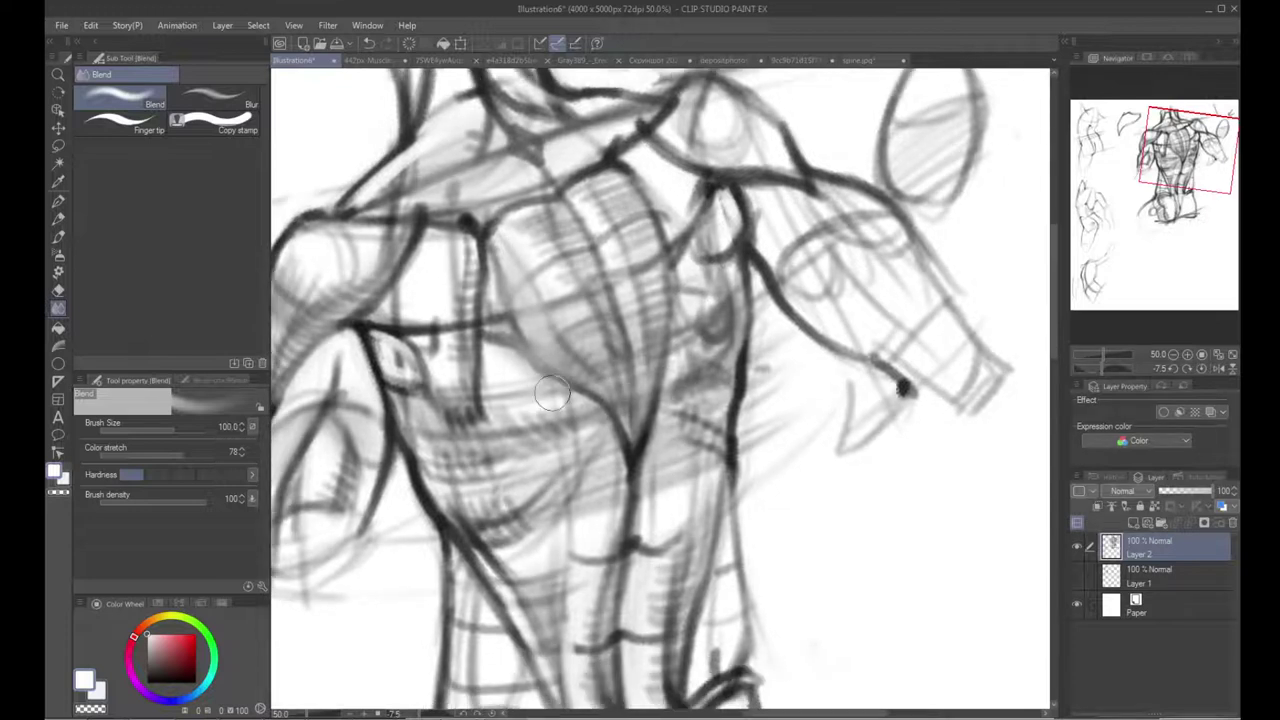
left_click_drag(530, 406, 557, 430)
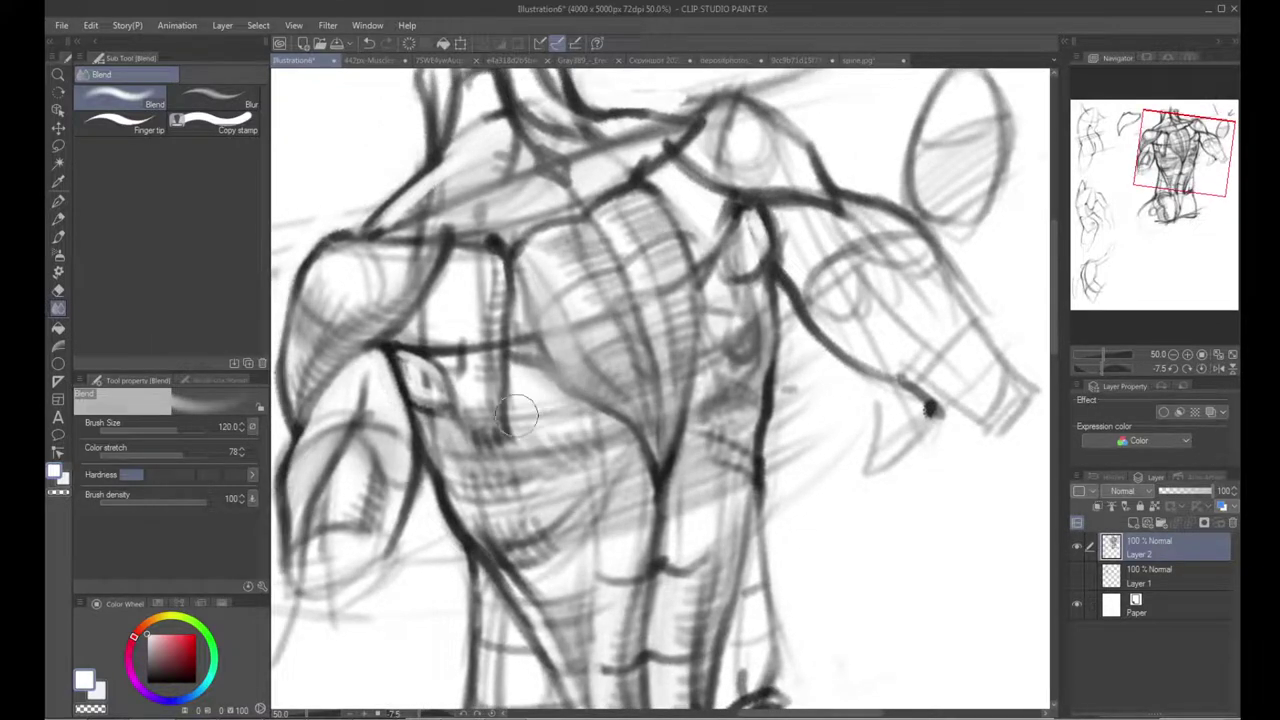
Step: Add dark hatching over the left ribs and fill in the shadow at their lower end
key("b")
key("x")
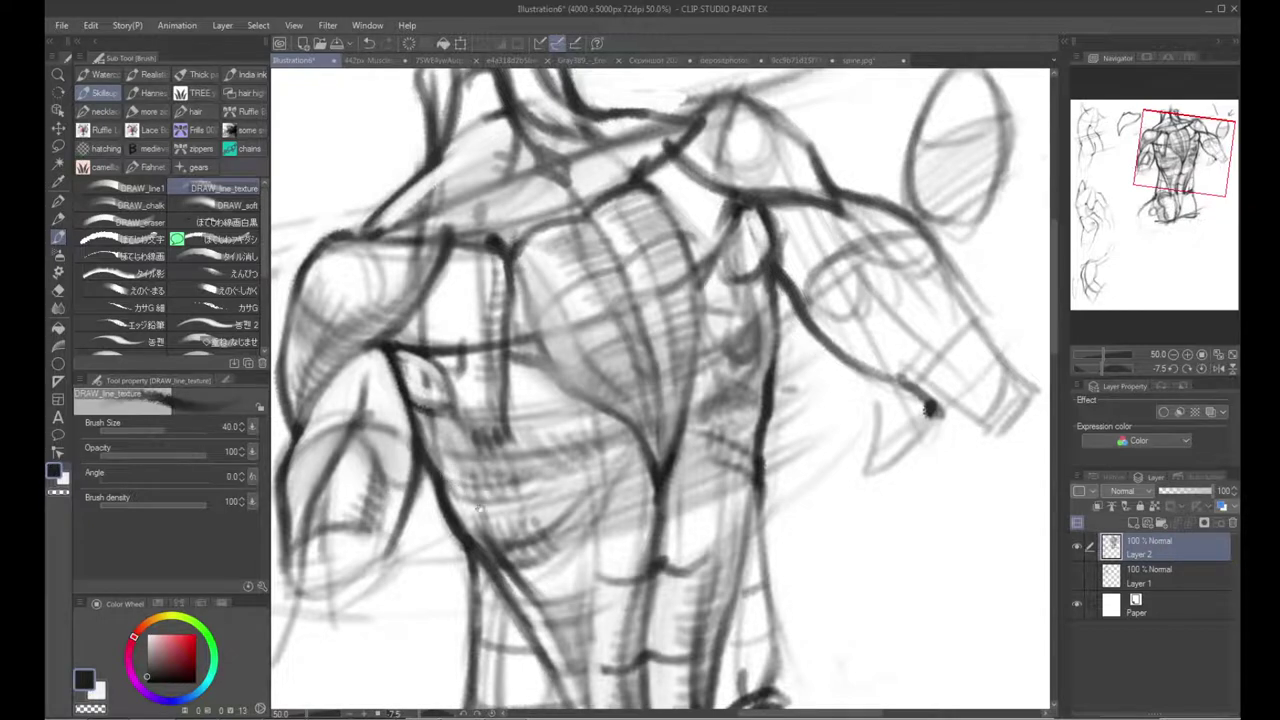
left_click_drag(484, 502, 474, 510)
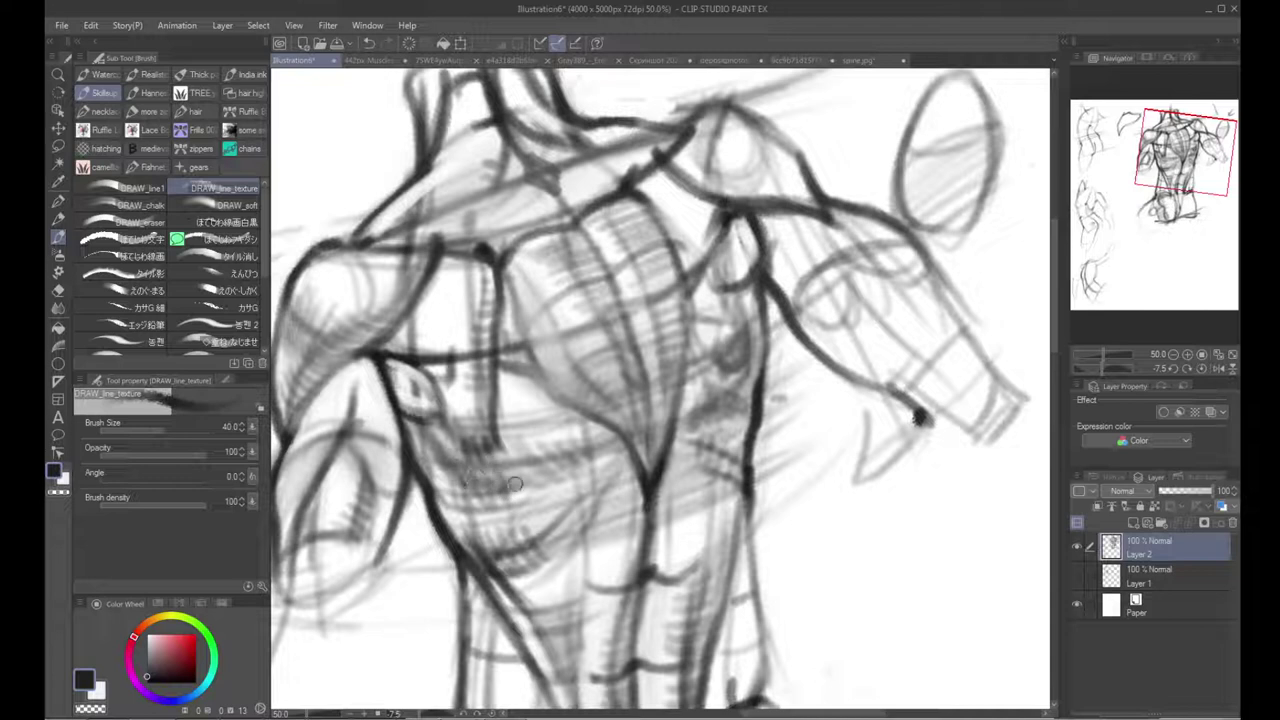
left_click_drag(584, 498, 498, 354)
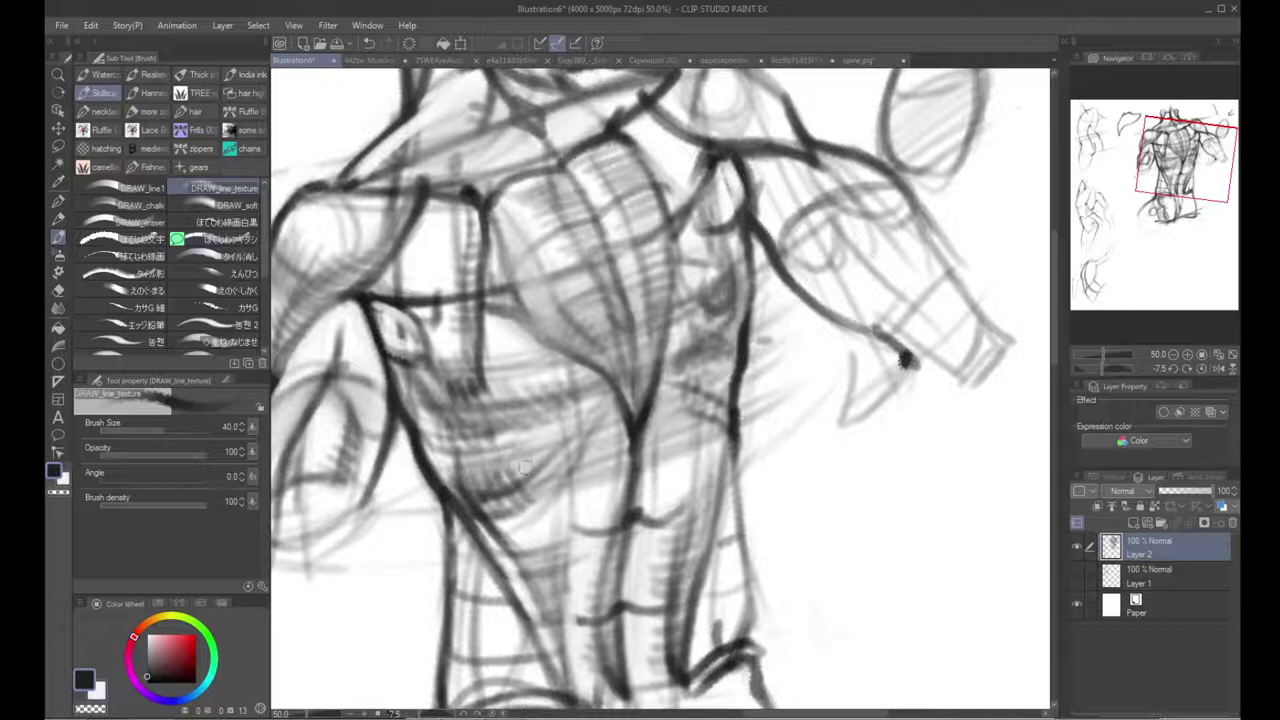
mouse_move(525, 516)
left_mouse_down()
mouse_move(591, 417)
mouse_move(531, 506)
mouse_move(594, 419)
mouse_move(511, 498)
left_mouse_up()
left_click_drag(738, 390, 681, 458)
Step: Run a white highlight line along the left latissimus's outer edge near the waist
left_click(428, 463, "alt")
mouse_move(429, 468)
left_mouse_down()
mouse_move(462, 518)
mouse_move(474, 458)
left_mouse_up()
left_click(422, 487, "alt")
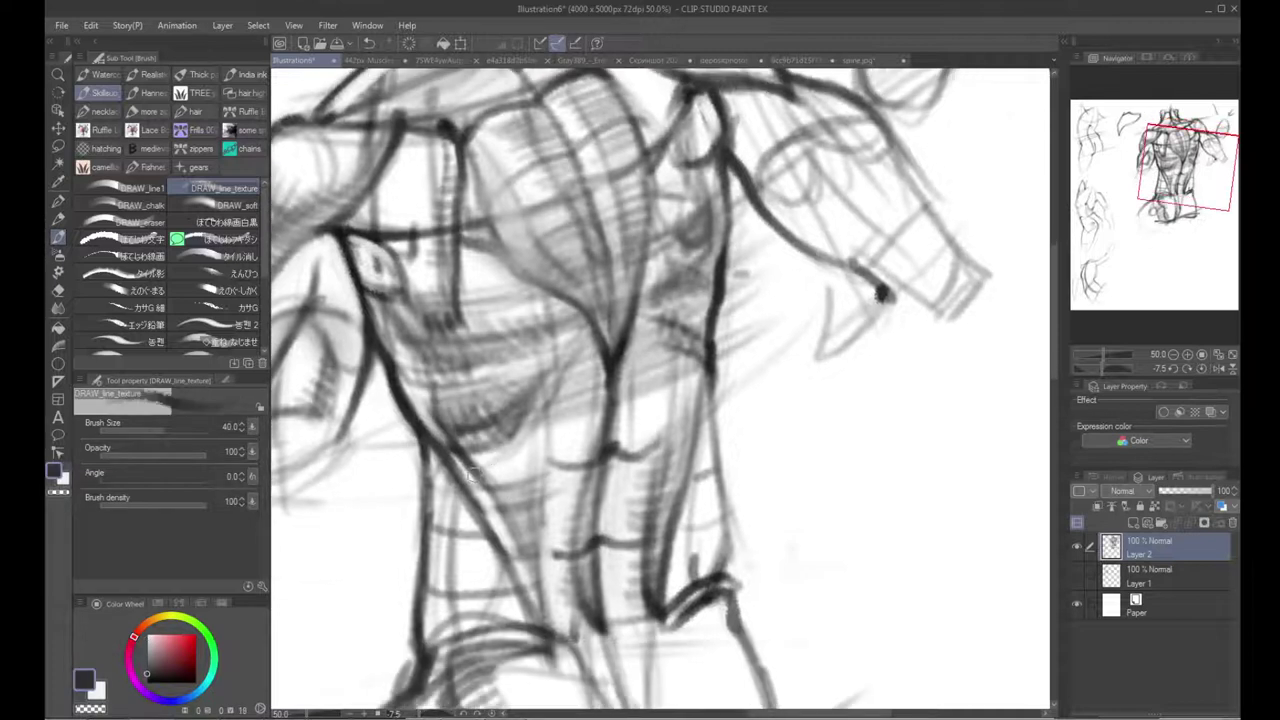
left_click(396, 458, "alt")
left_click_drag(406, 383, 433, 434)
mouse_move(435, 426)
left_mouse_down()
mouse_move(452, 453)
mouse_move(420, 420)
left_mouse_up()
key("x")
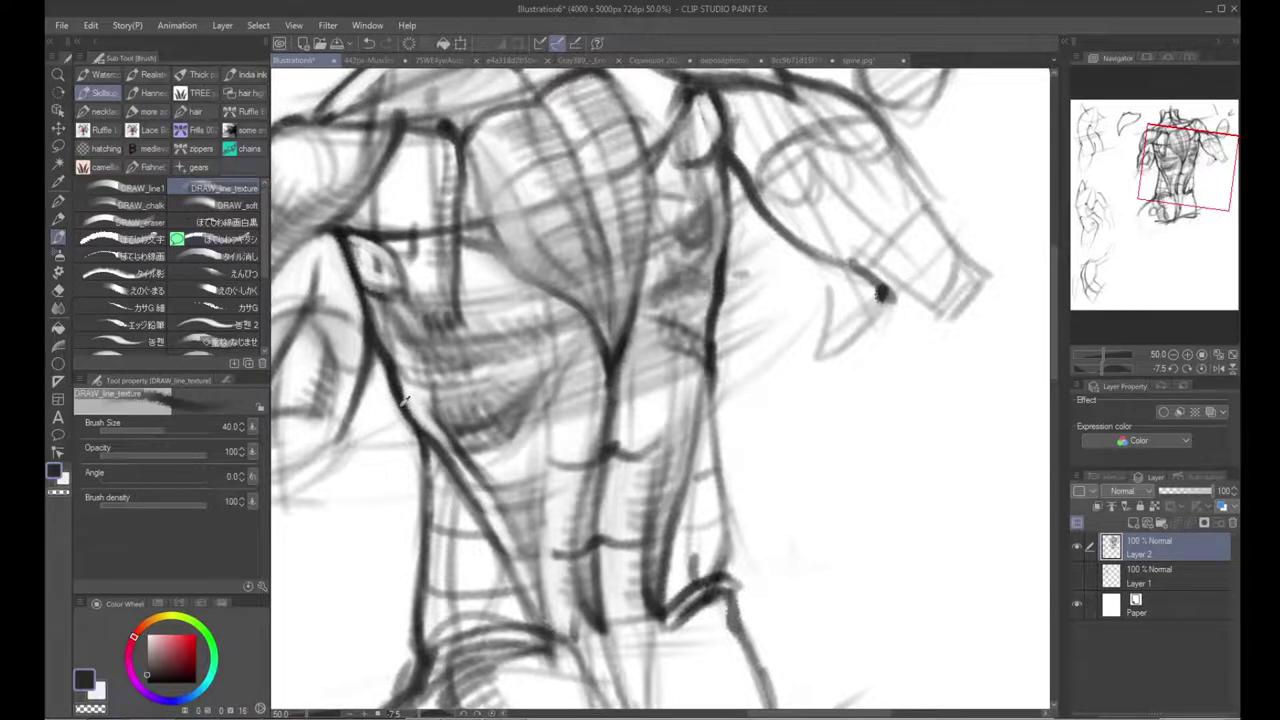
Step: Reinforce the left latissimus's dark outline beside the highlight and touch up the highlight with white
left_click_drag(516, 541, 490, 501)
left_click(416, 390, "alt")
left_click_drag(410, 392, 429, 422)
key("x")
mouse_move(446, 468)
left_mouse_down()
mouse_move(410, 412)
mouse_move(452, 480)
mouse_move(434, 440)
left_mouse_up()
left_click(379, 338, "alt")
Step: Extend the white highlight along the left latissimus's edge up toward the armpit
mouse_move(555, 468)
left_mouse_down()
mouse_move(538, 488)
mouse_move(555, 516)
left_mouse_up()
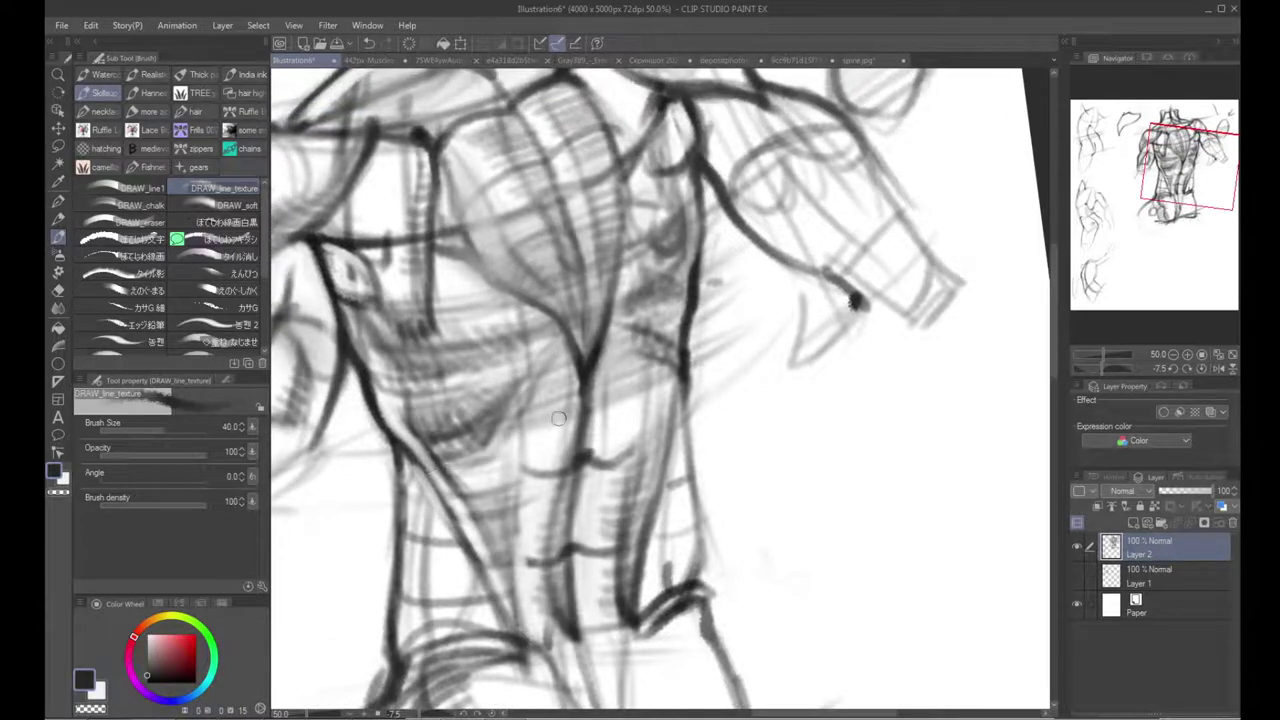
key("x")
mouse_move(352, 322)
left_mouse_down()
mouse_move(390, 373)
mouse_move(362, 354)
left_mouse_up()
key("x")
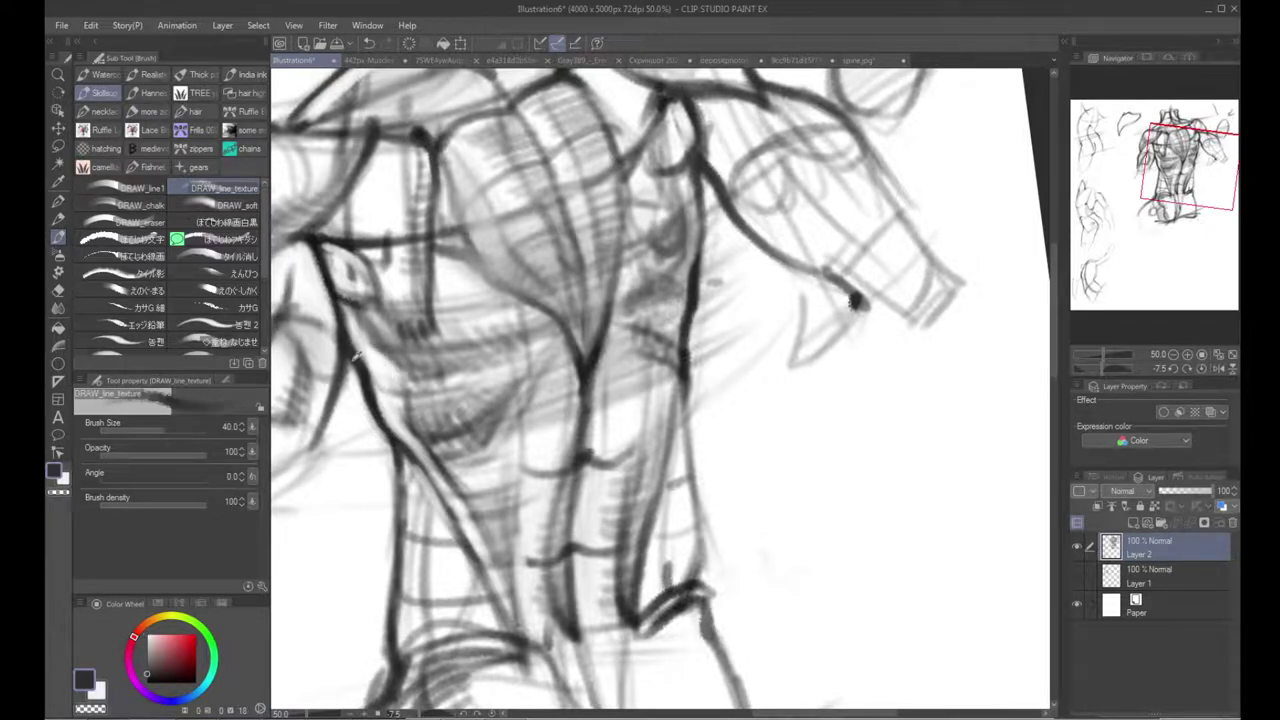
Step: Add short dark hatching along the inner side of the left latissimus from the armpit down toward the ribs
left_click_drag(354, 306, 384, 346)
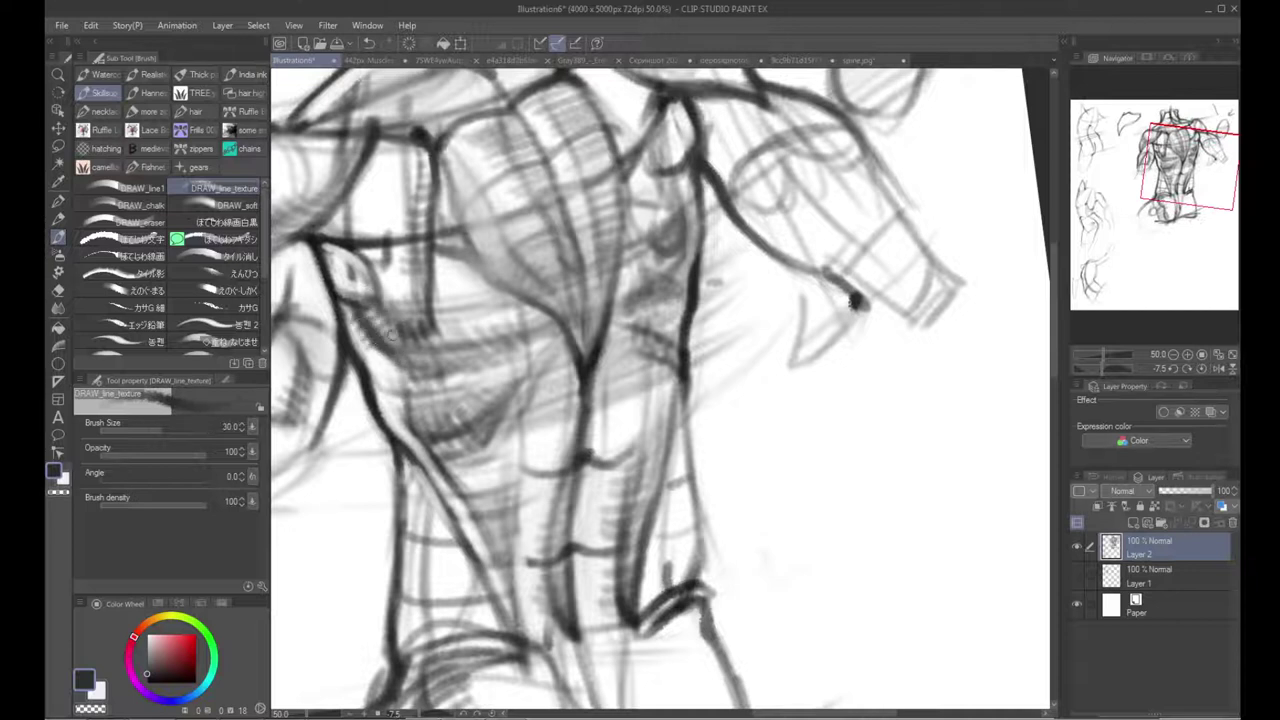
left_click_drag(406, 391, 430, 445)
mouse_move(388, 354)
left_mouse_down()
mouse_move(407, 404)
mouse_move(390, 390)
mouse_move(389, 415)
mouse_move(423, 387)
mouse_move(404, 425)
left_mouse_up()
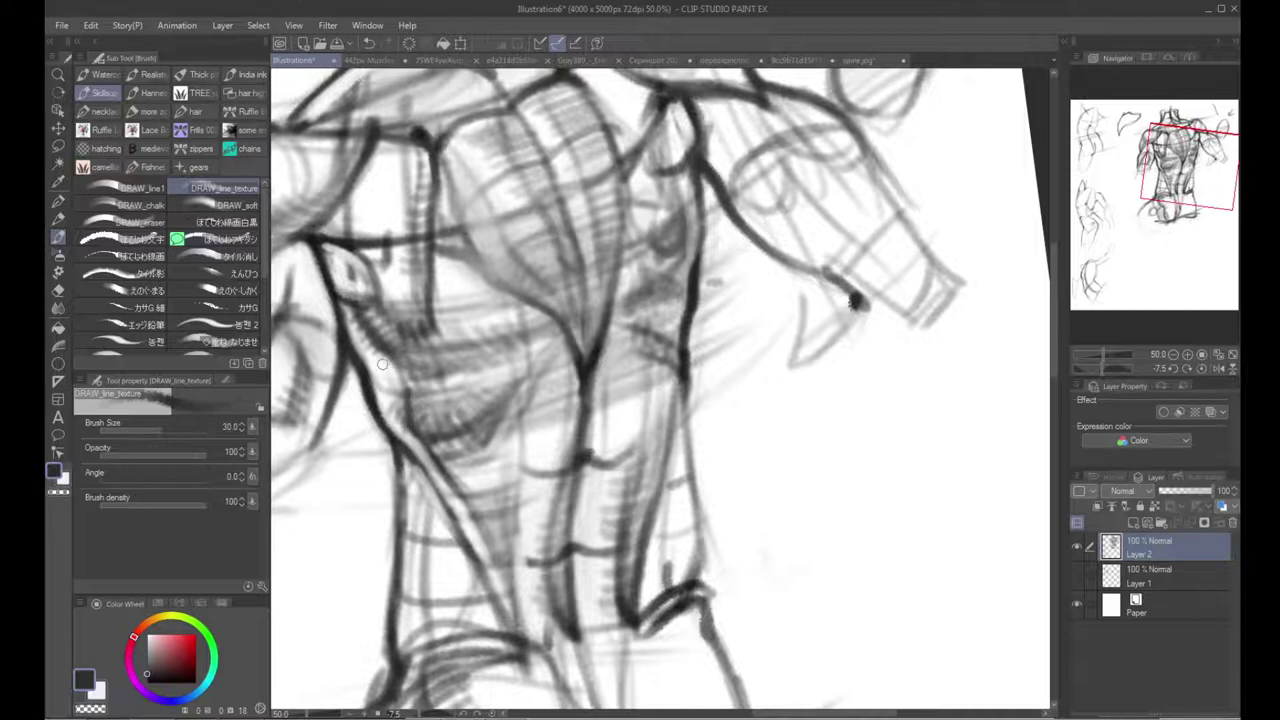
mouse_move(388, 355)
left_mouse_down()
mouse_move(402, 386)
mouse_move(459, 431)
left_mouse_up()
left_click(411, 396, "alt")
left_click_drag(464, 483, 435, 373)
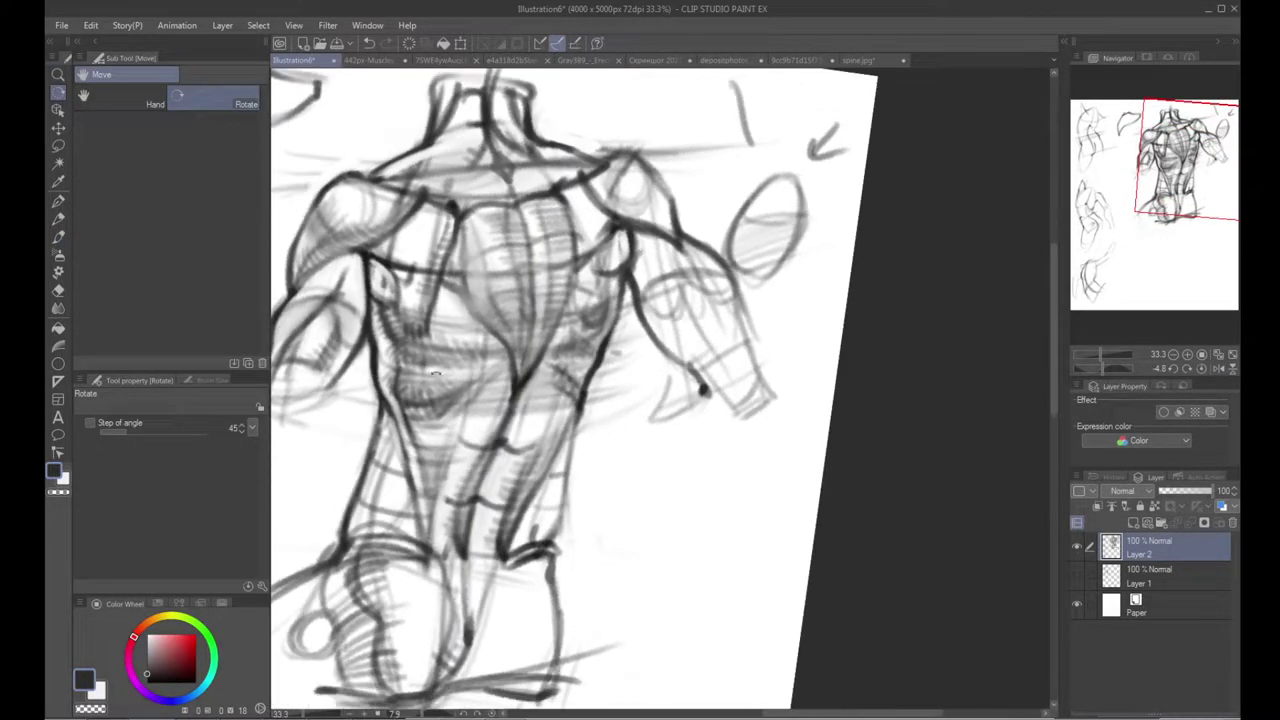
Step: Deepen the shading over the right ribs and brush a light highlight along the inside of the right latissimus's outline
left_click(598, 352, "ctrl")
left_click_drag(598, 352, 634, 321)
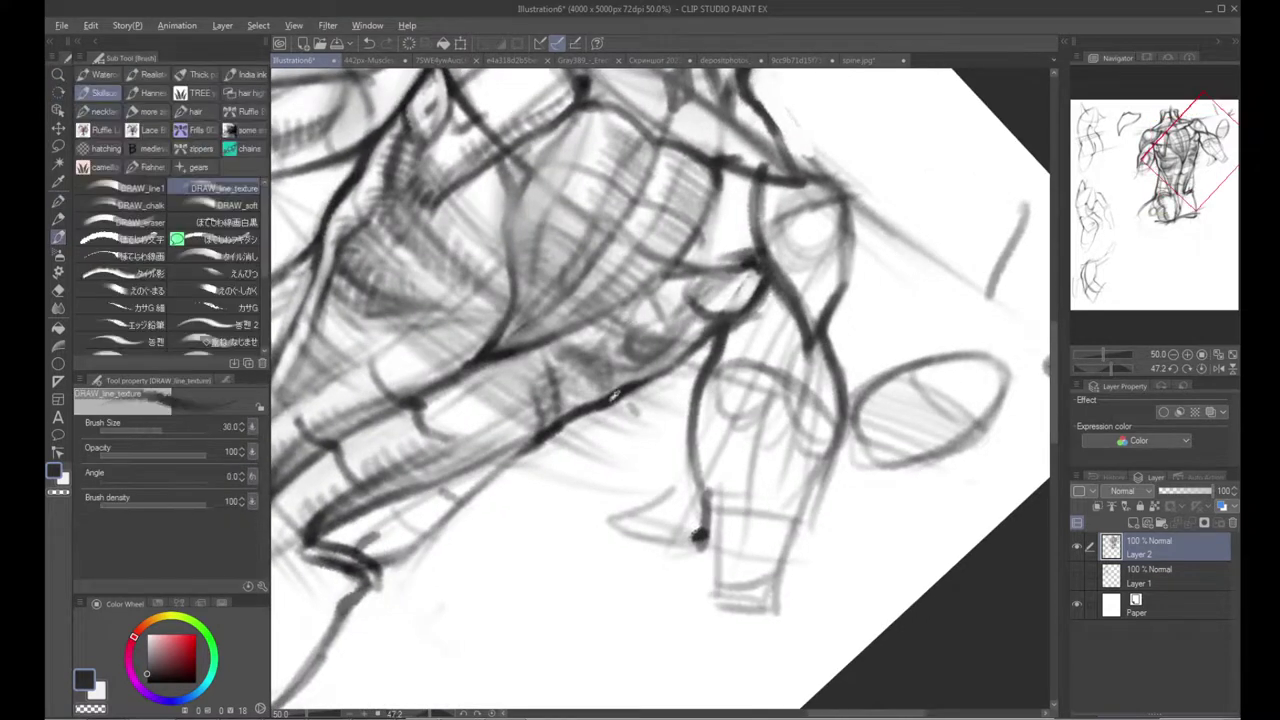
left_click_drag(545, 403, 577, 396)
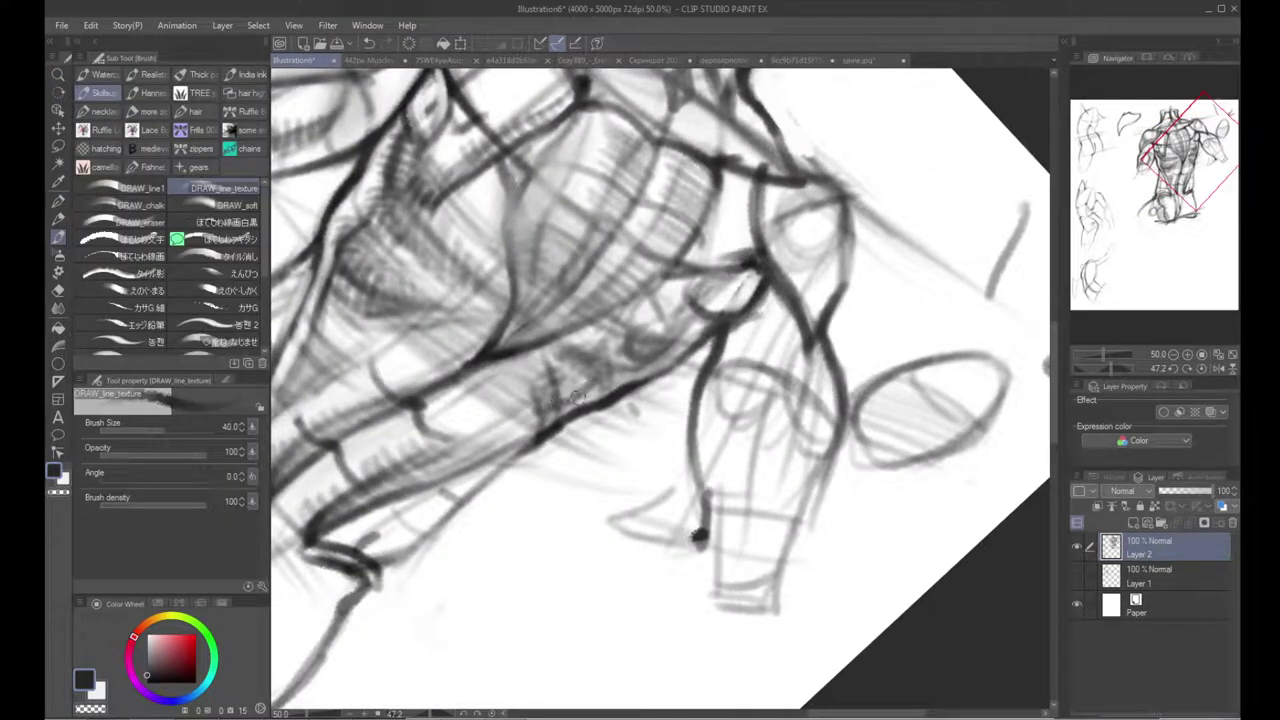
key("x")
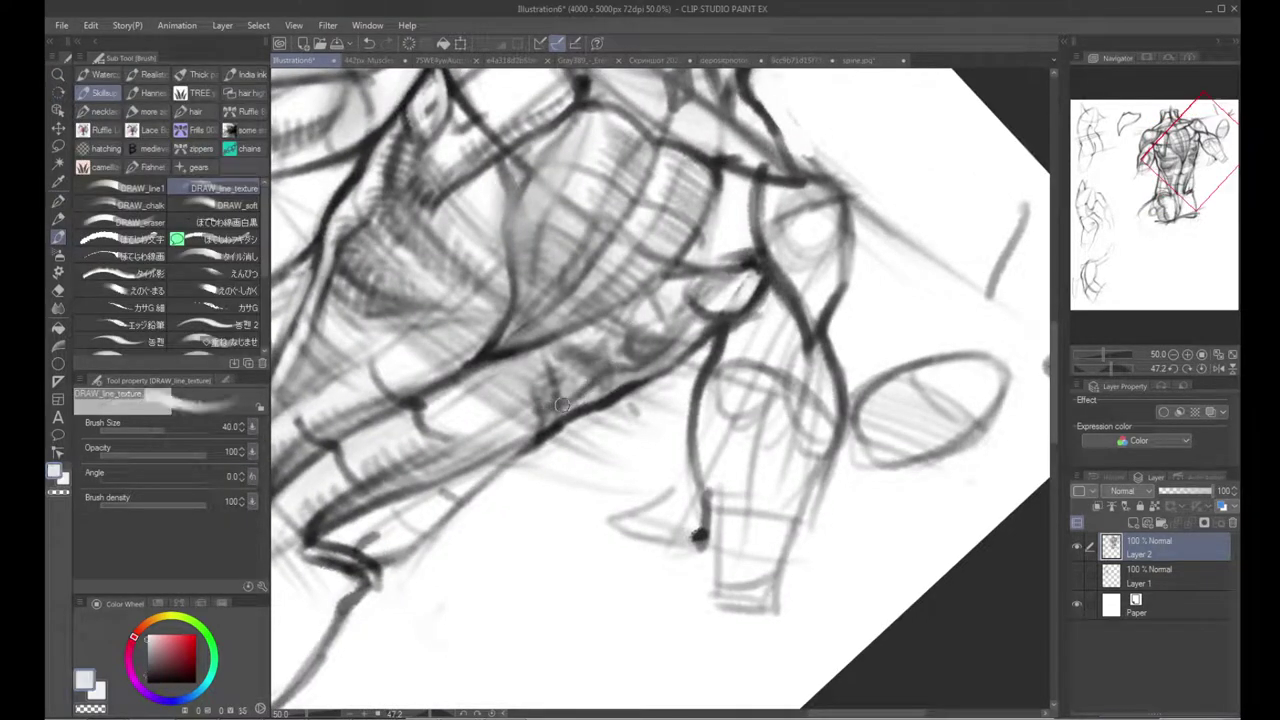
key("x")
mouse_move(587, 374)
left_mouse_down()
mouse_move(588, 400)
mouse_move(611, 394)
mouse_move(616, 367)
mouse_move(700, 330)
left_mouse_up()
left_click(674, 353, "alt")
mouse_move(535, 401)
left_mouse_down()
mouse_move(587, 517)
mouse_move(655, 524)
mouse_move(630, 522)
left_mouse_up()
Step: Hatch the small muscle at the left armpit with dark curved strokes and soften the shading with Blend
left_click(482, 325, "ctrl")
left_click(482, 325, "ctrl")
key("b")
left_click(478, 322, "alt")
mouse_move(459, 368)
left_mouse_down()
mouse_move(443, 363)
mouse_move(478, 410)
left_mouse_up()
key("x")
key("bracketright")
left_click_drag(421, 344, 484, 411)
key("bracketright")
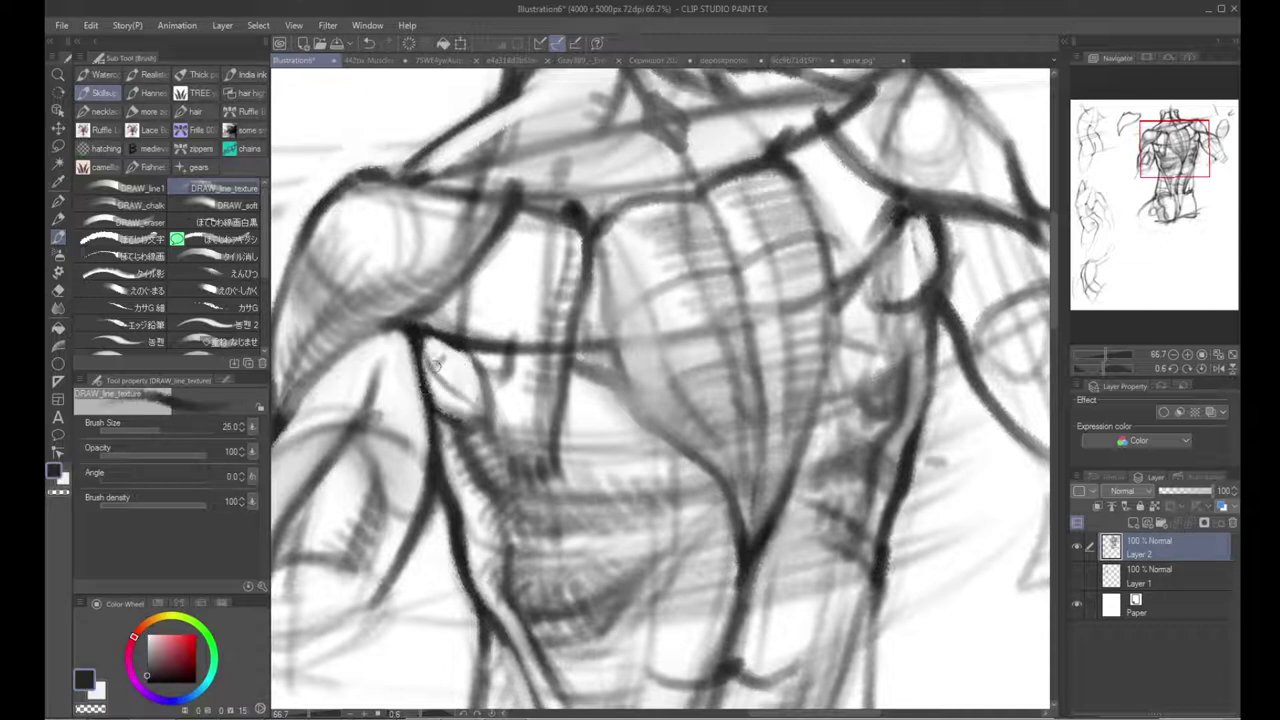
left_click_drag(452, 411, 466, 386)
left_click(417, 327, "alt")
left_click_drag(450, 386, 462, 403)
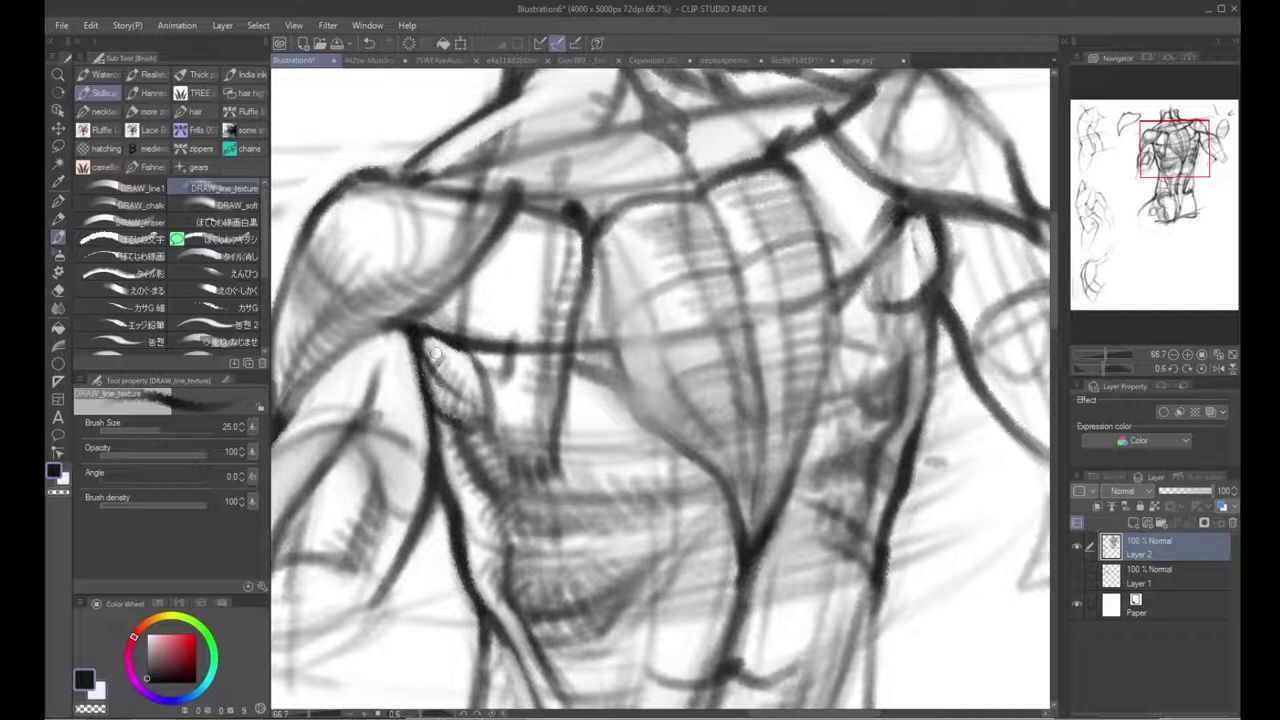
left_click_drag(448, 404, 463, 420)
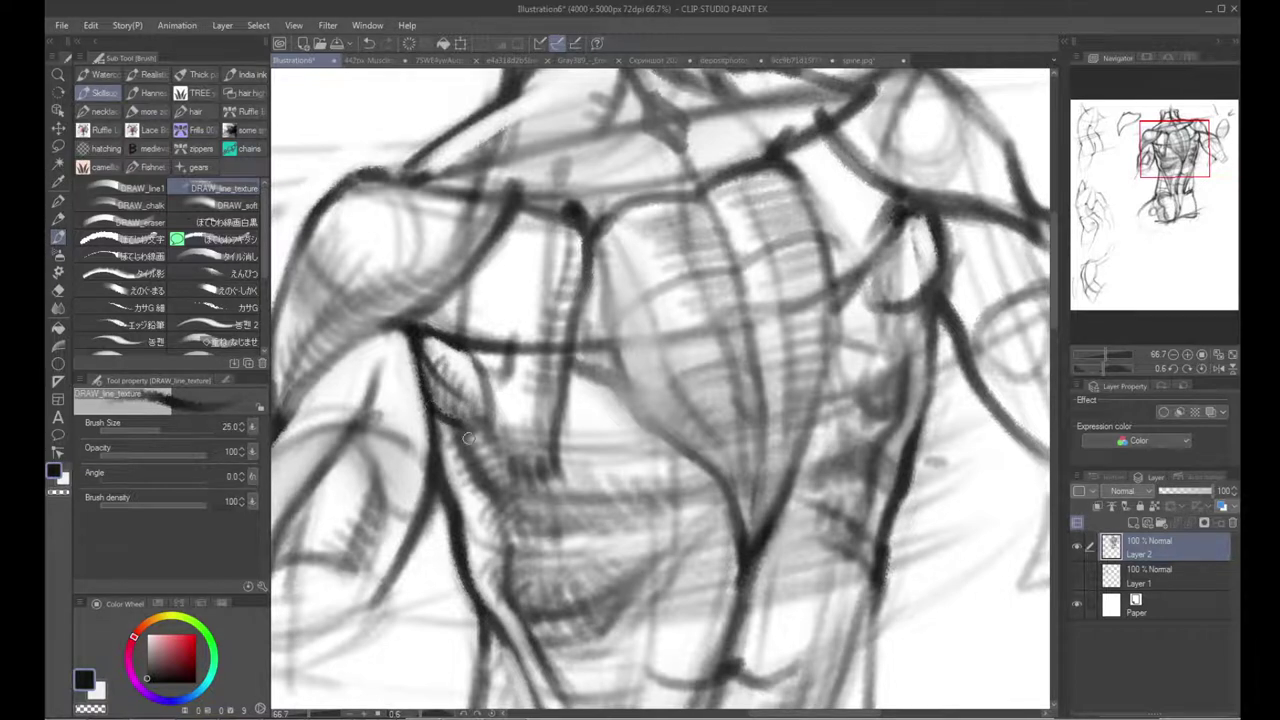
left_click(58, 308)
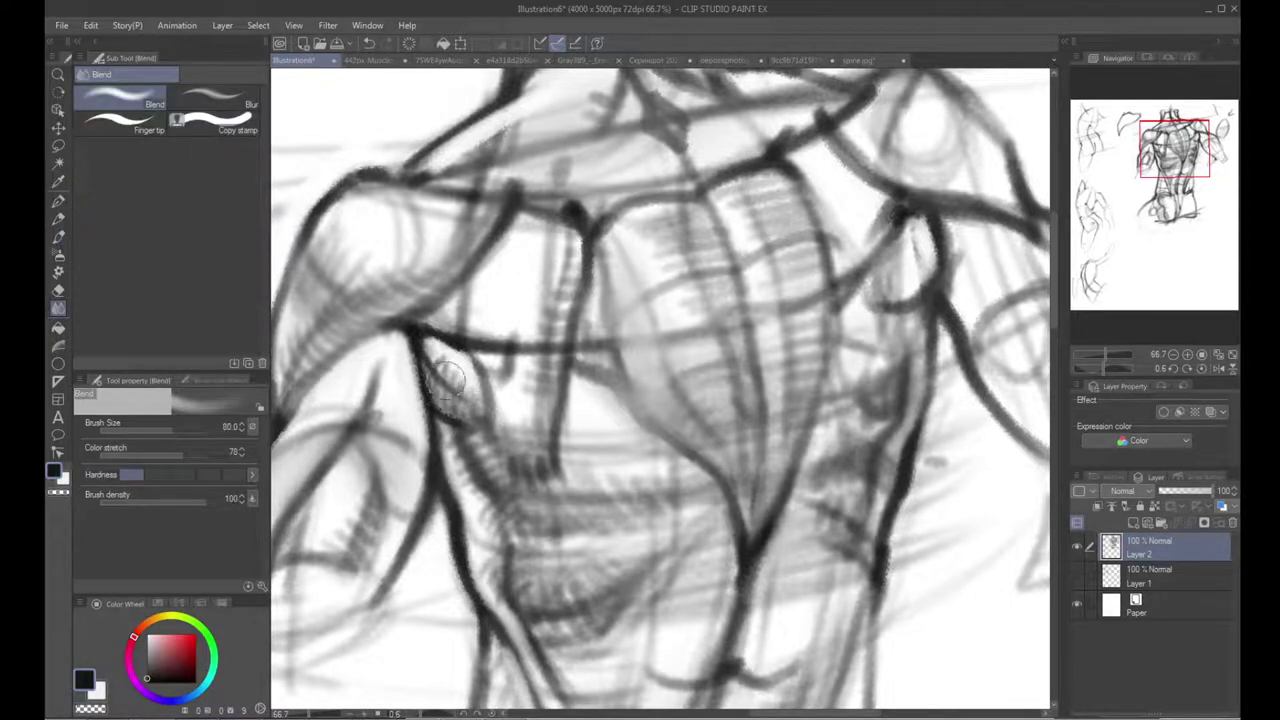
key("b")
mouse_move(413, 347)
left_mouse_down()
mouse_move(440, 440)
mouse_move(408, 386)
left_mouse_up()
Step: Hatch the small muscle at the right armpit and reinforce its dark outline below the shoulder
key("alt+space")
left_click(440, 436)
key("space")
key("shift+space")
left_click_drag(408, 386, 408, 377)
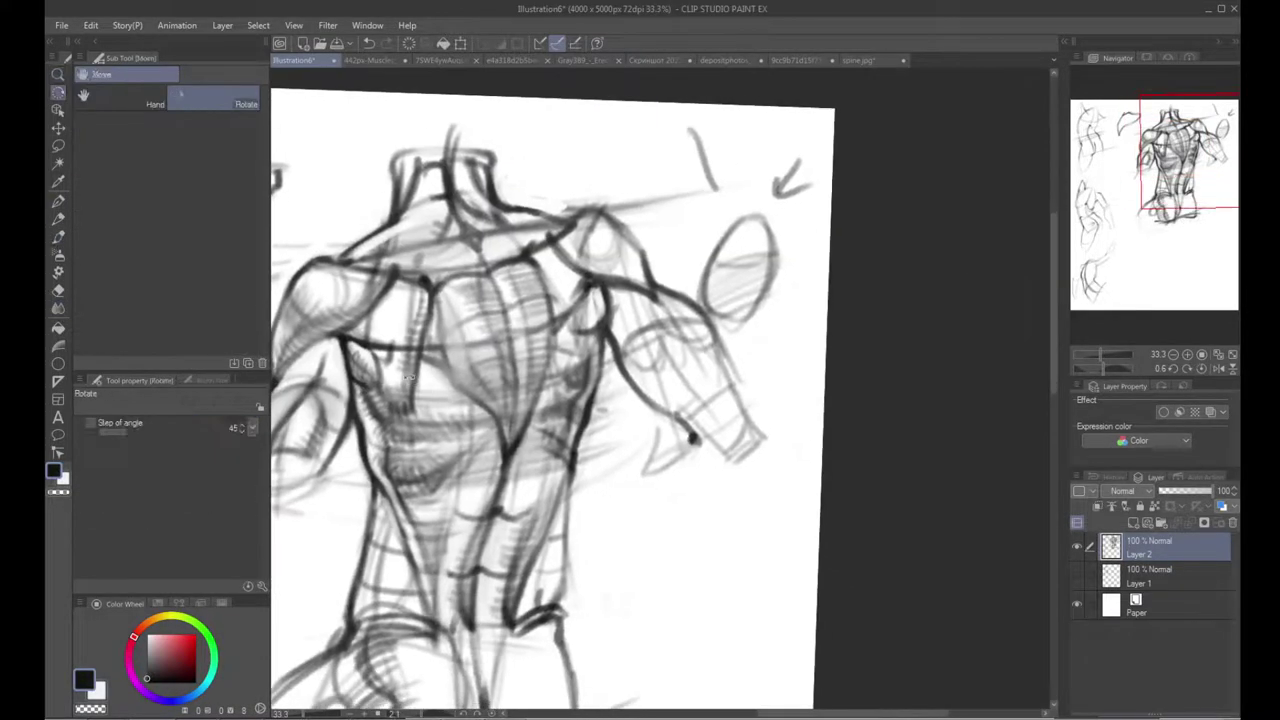
scroll(580, 300, "up", 2)
key("b")
mouse_move(610, 344)
left_mouse_down()
mouse_move(609, 294)
mouse_move(609, 349)
left_mouse_up()
left_click(628, 290, "alt")
key("bracketright")
mouse_move(621, 287)
left_mouse_down()
mouse_move(581, 347)
mouse_move(597, 323)
mouse_move(603, 352)
left_mouse_up()
key("bracketleft")
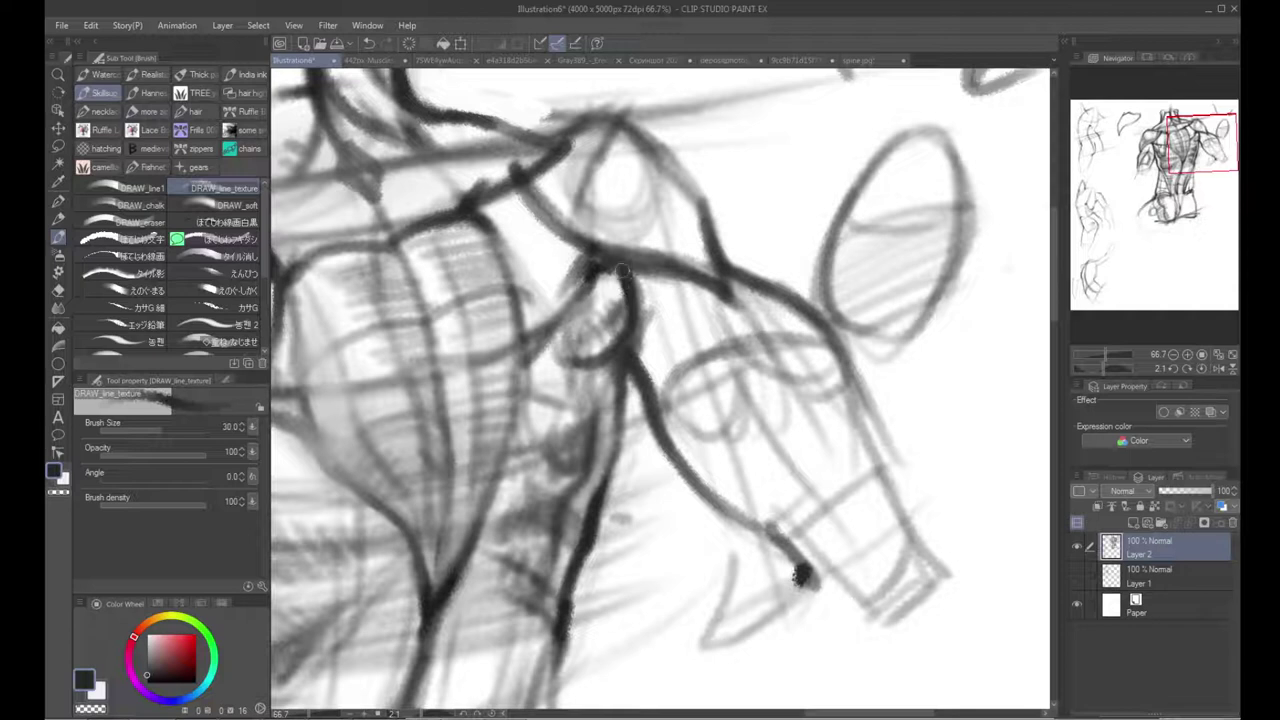
left_click_drag(610, 318, 587, 351)
Step: Hatch the strip between the right trapezius edge and the shoulder, cleaning it with white and redrawing its dark lines
left_click_drag(511, 242, 629, 332)
left_click_drag(647, 288, 663, 310)
mouse_move(663, 310)
left_mouse_down()
mouse_move(753, 304)
mouse_move(665, 333)
mouse_move(676, 426)
left_mouse_up()
left_click_drag(636, 330, 668, 414)
left_click_drag(624, 366, 682, 480)
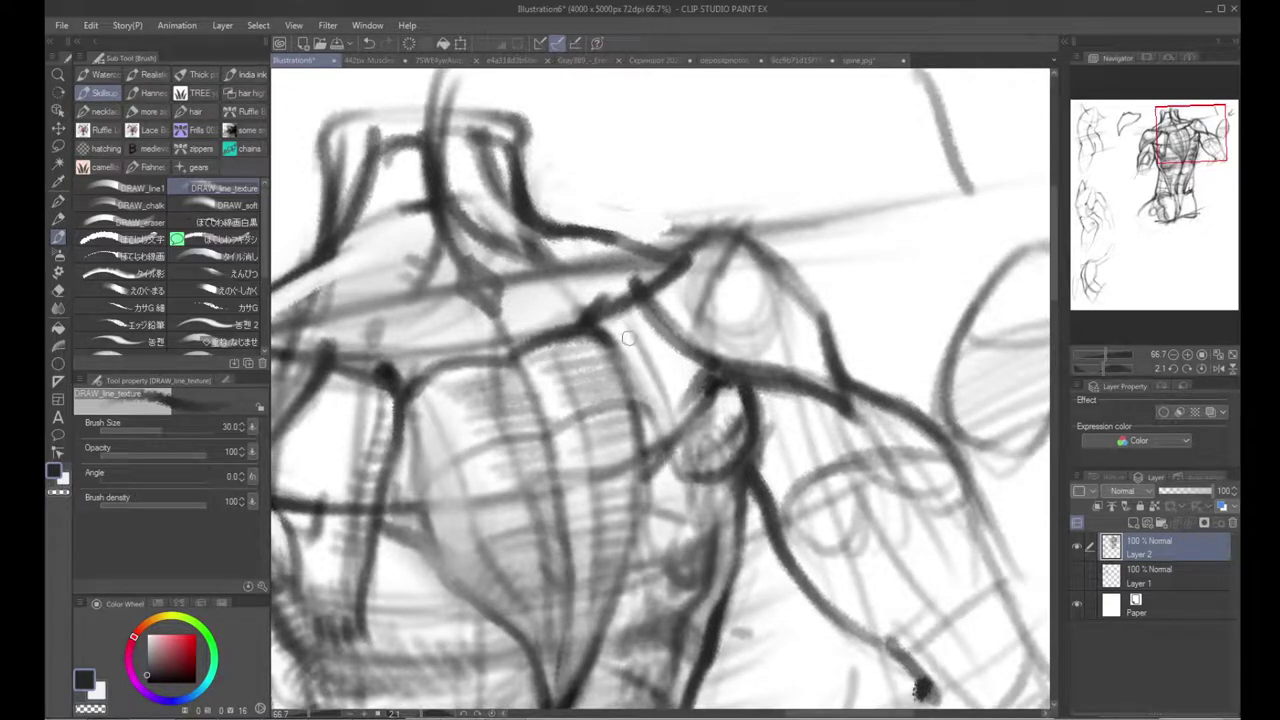
key("x")
left_click_drag(617, 342, 658, 426)
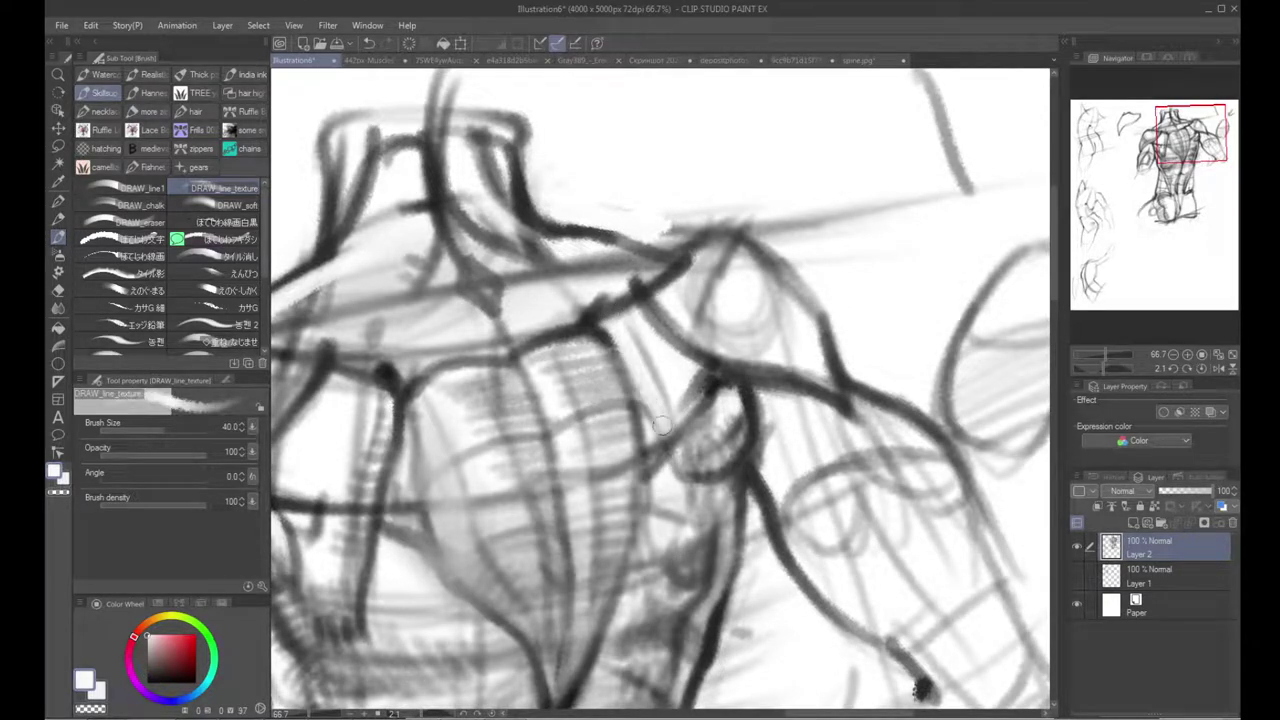
key("x")
left_click_drag(630, 322, 691, 439)
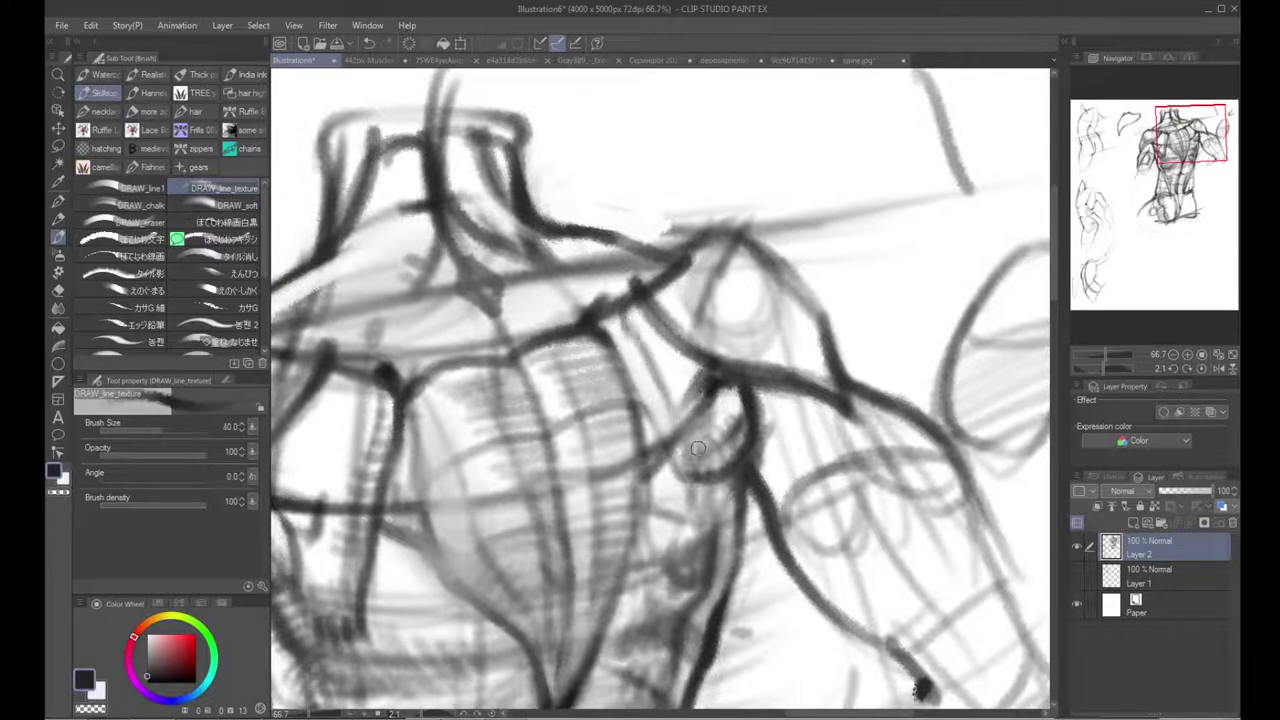
mouse_move(643, 358)
left_mouse_down()
mouse_move(563, 298)
mouse_move(600, 391)
left_mouse_up()
Step: Draw a curved contour across the right deltoid and hatch the band along its lower edge
key("x")
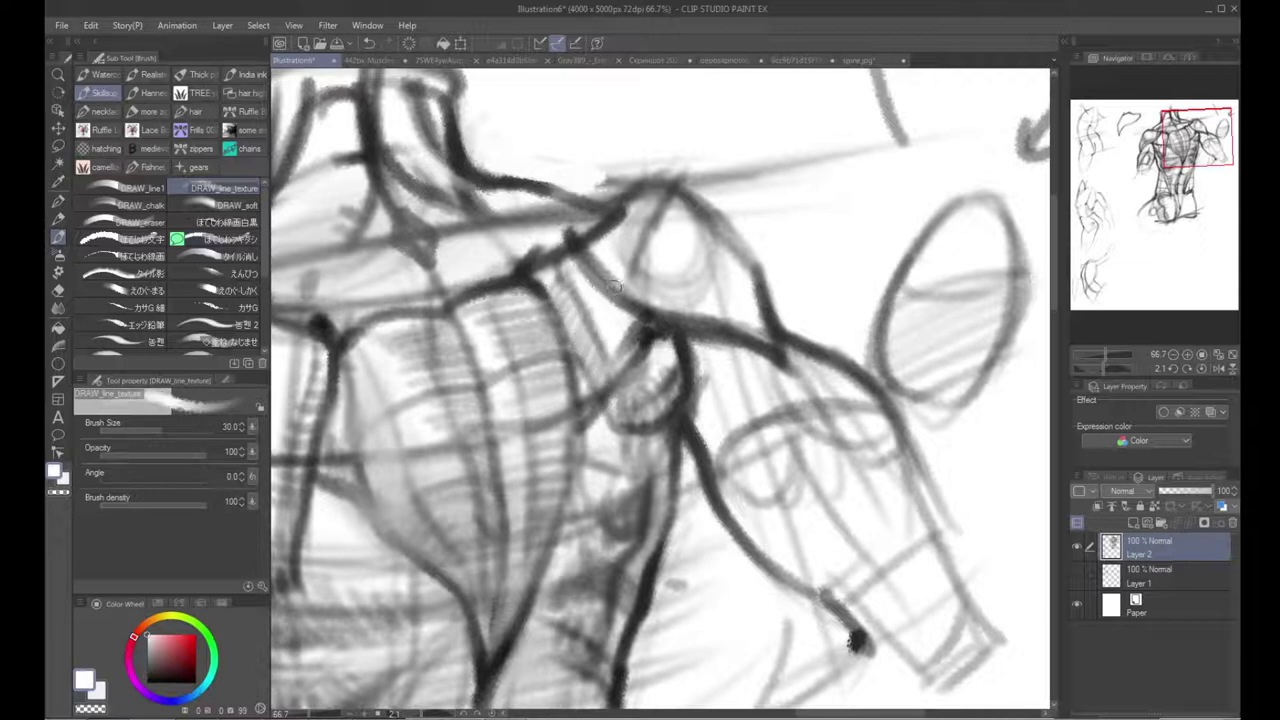
key("x")
left_click_drag(630, 268, 754, 300)
mouse_move(599, 258)
left_mouse_down()
mouse_move(644, 262)
mouse_move(648, 306)
mouse_move(712, 275)
mouse_move(726, 326)
left_mouse_up()
left_click_drag(746, 284, 740, 328)
mouse_move(750, 262)
left_mouse_down()
mouse_move(744, 310)
mouse_move(714, 316)
left_mouse_up()
left_click_drag(748, 282, 742, 330)
left_click_drag(738, 328, 704, 393)
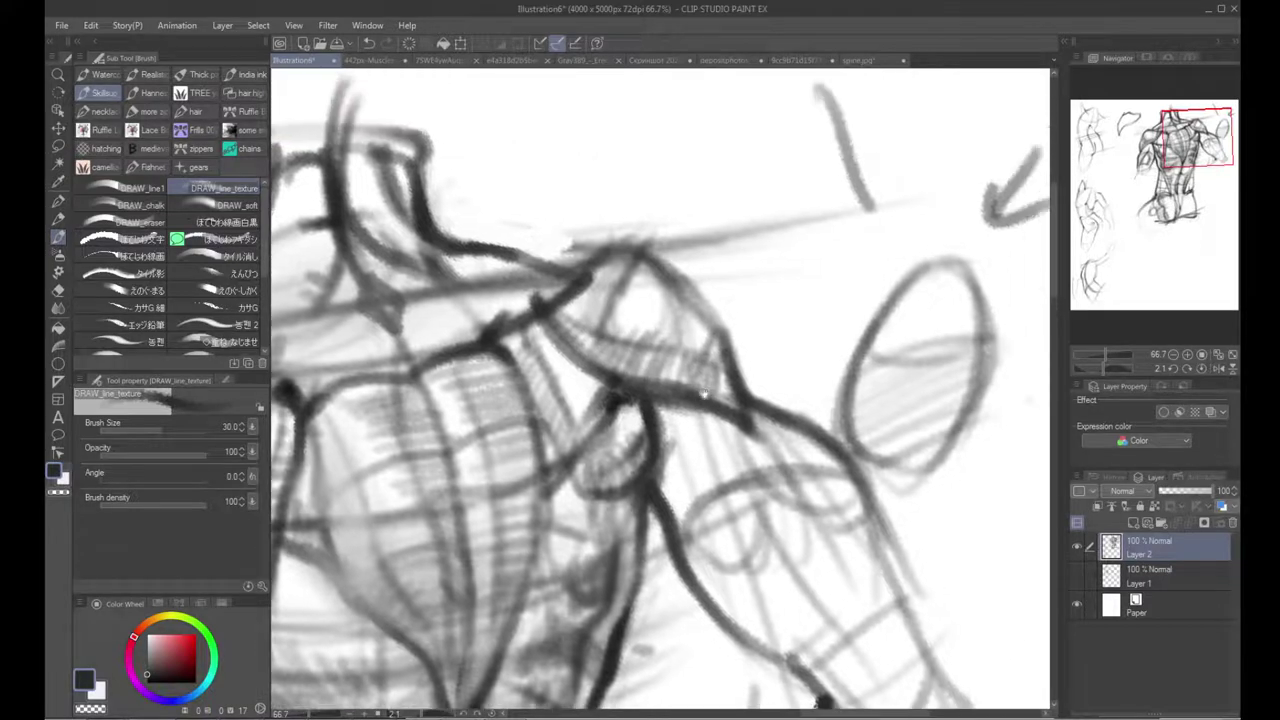
Step: Brush white over the upper outer part of the right deltoid, inside its outline
key("x")
key("bracketright")
left_click_drag(642, 270, 684, 312)
left_click_drag(652, 268, 706, 336)
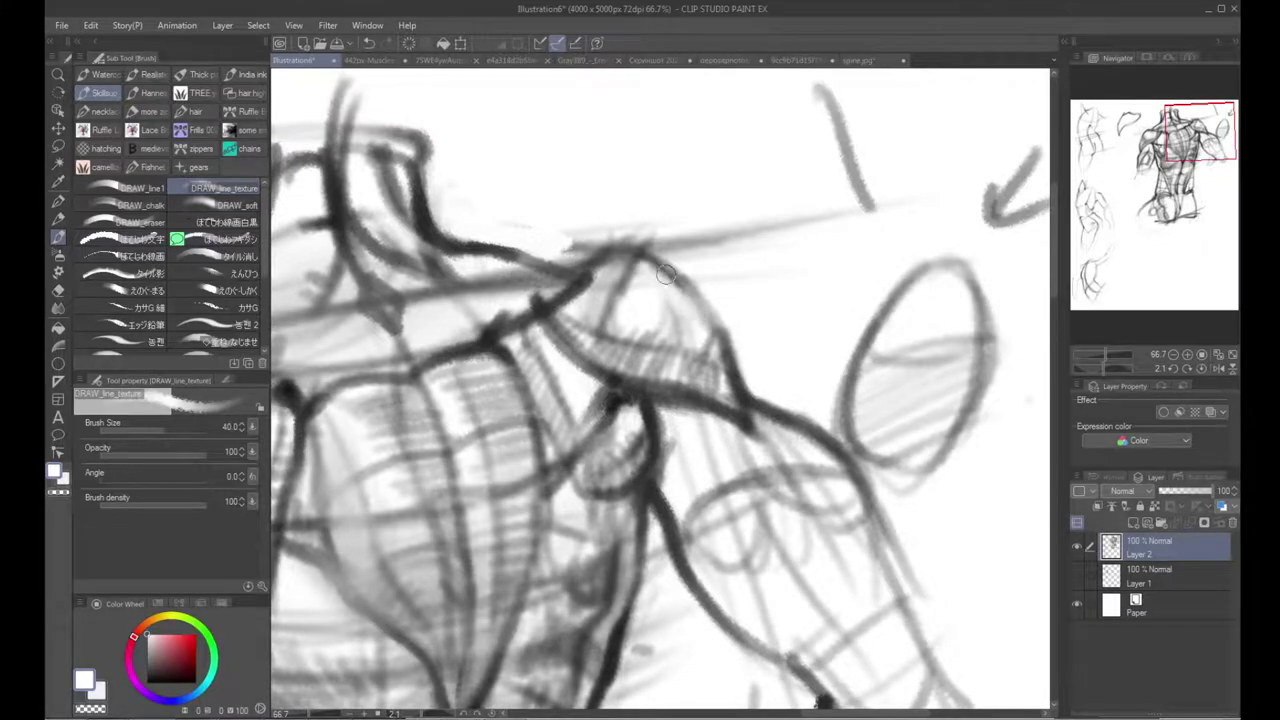
Step: Hatch the upper right deltoid with fanned dark strokes, keeping a white patch at the shoulder's top
key("x")
key("bracketleft")
left_click_drag(648, 266, 566, 316)
key("x")
mouse_move(616, 264)
left_mouse_down()
mouse_move(645, 246)
mouse_move(550, 303)
mouse_move(655, 264)
left_mouse_up()
key("x")
mouse_move(573, 296)
left_mouse_down()
mouse_move(575, 330)
mouse_move(590, 294)
mouse_move(606, 291)
mouse_move(596, 344)
left_mouse_up()
mouse_move(633, 303)
left_mouse_down()
mouse_move(619, 337)
mouse_move(634, 283)
mouse_move(641, 345)
mouse_move(650, 294)
mouse_move(679, 356)
mouse_move(616, 305)
left_mouse_up()
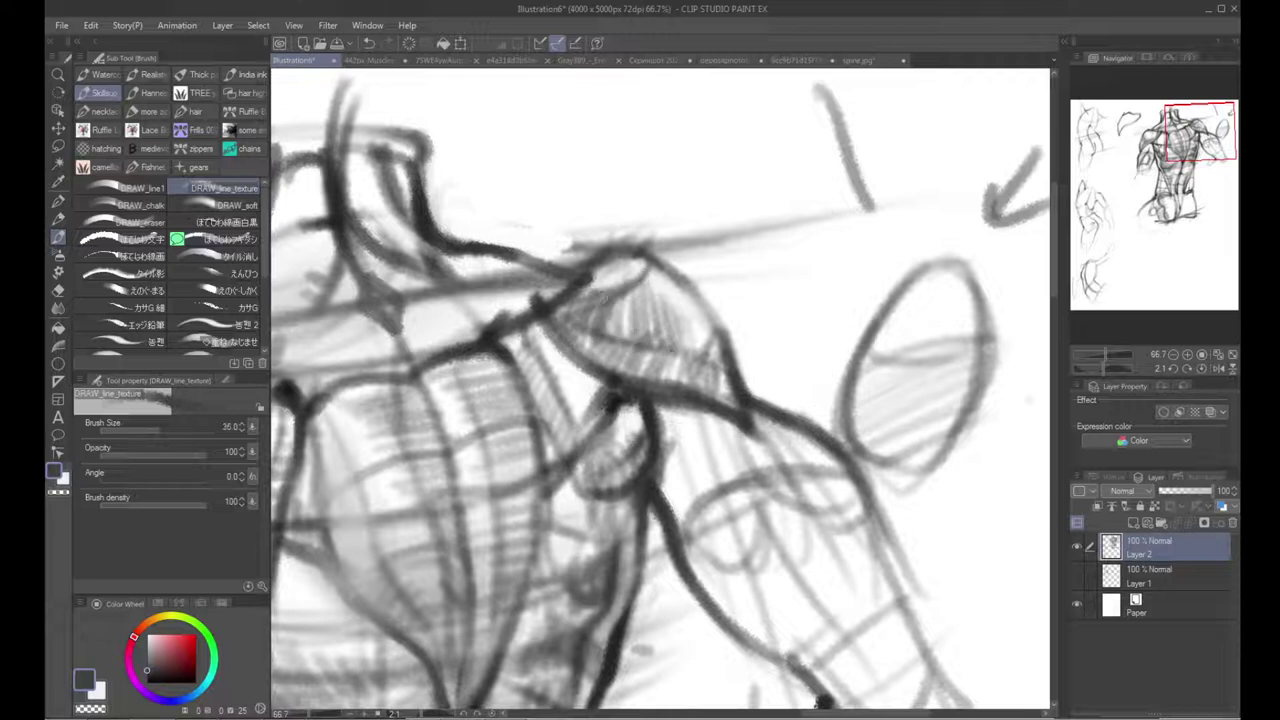
Step: Redraw the dark arc on top of the right shoulder and clean stray lines above it with white
key("x")
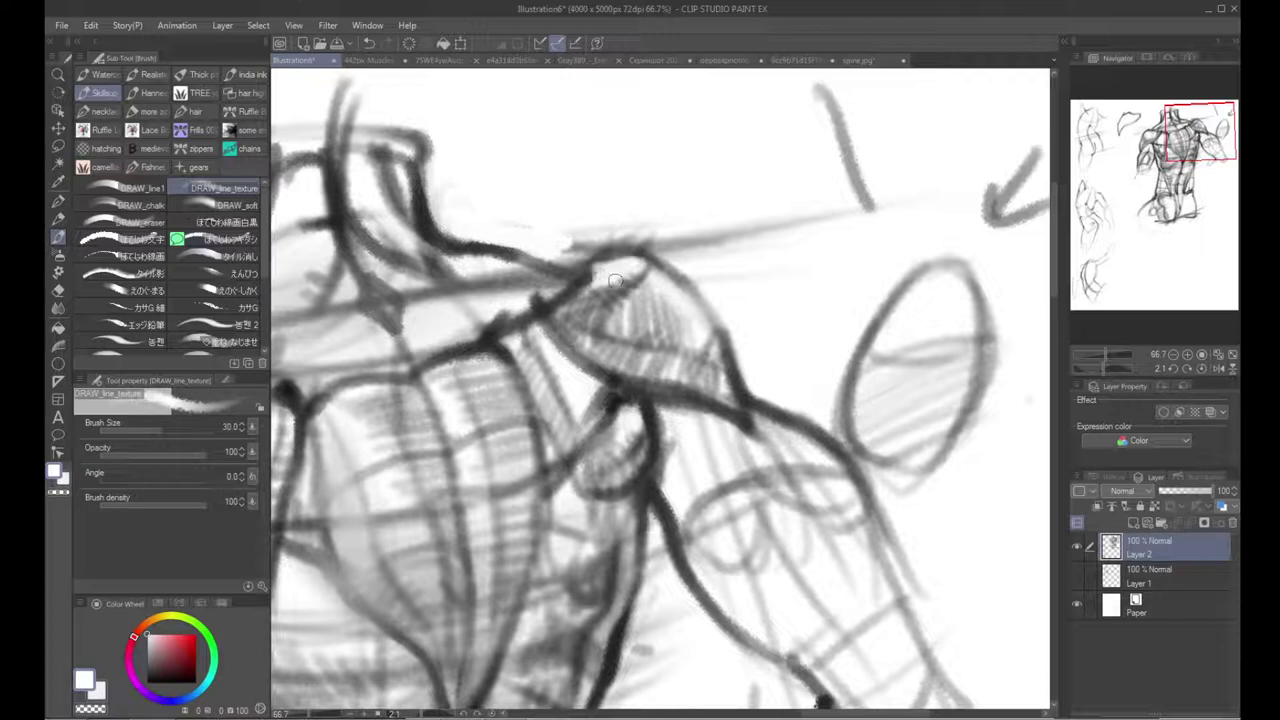
key("x")
key("bracketleft")
left_click_drag(566, 265, 638, 251)
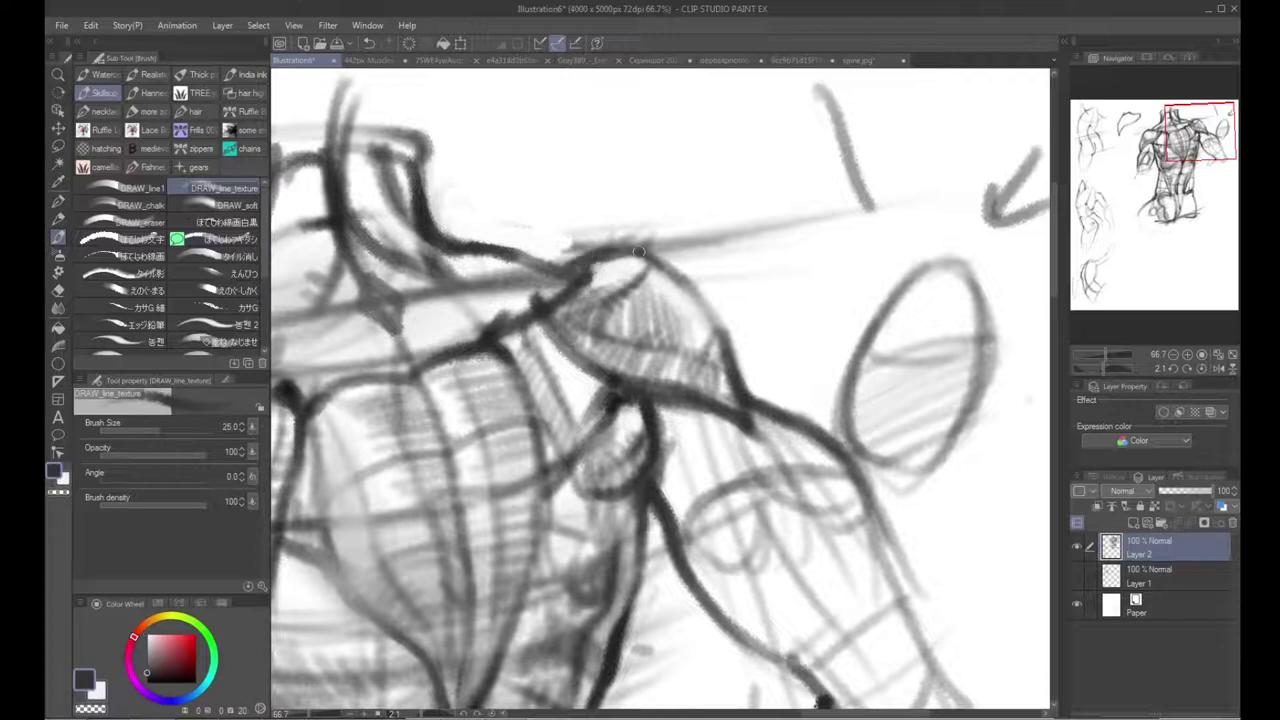
key("x")
left_click_drag(560, 245, 655, 242)
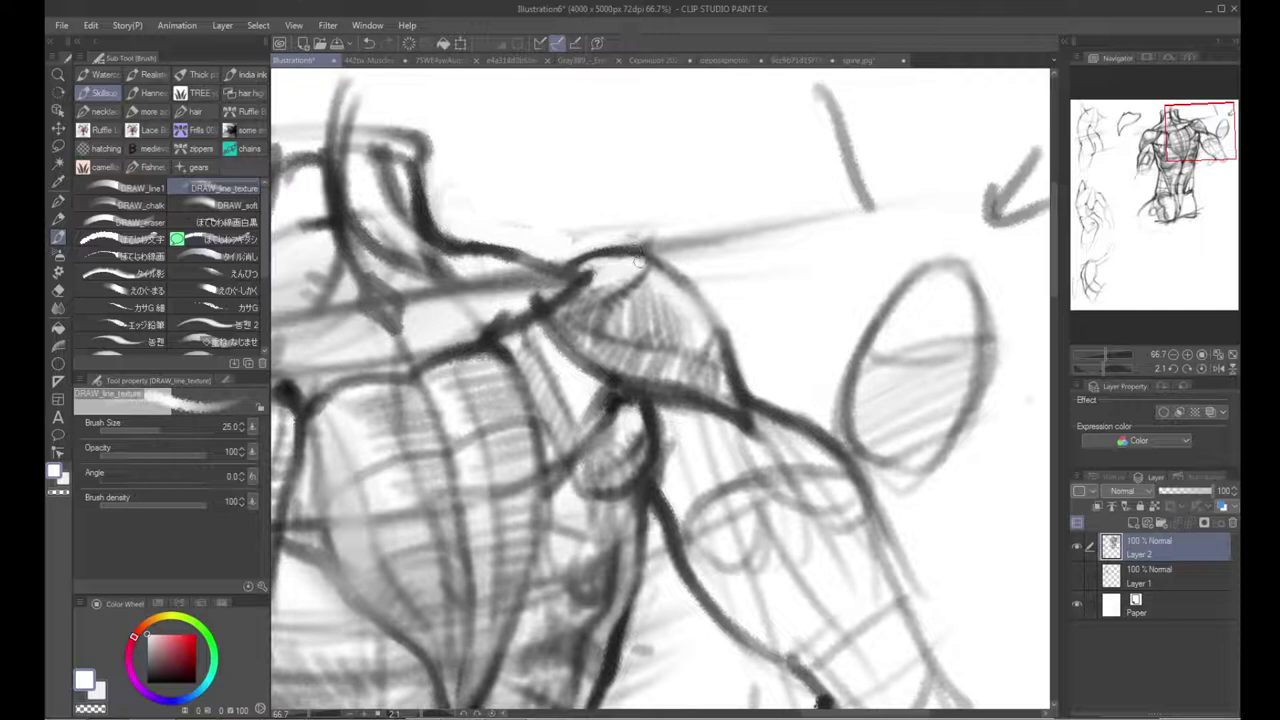
key("x")
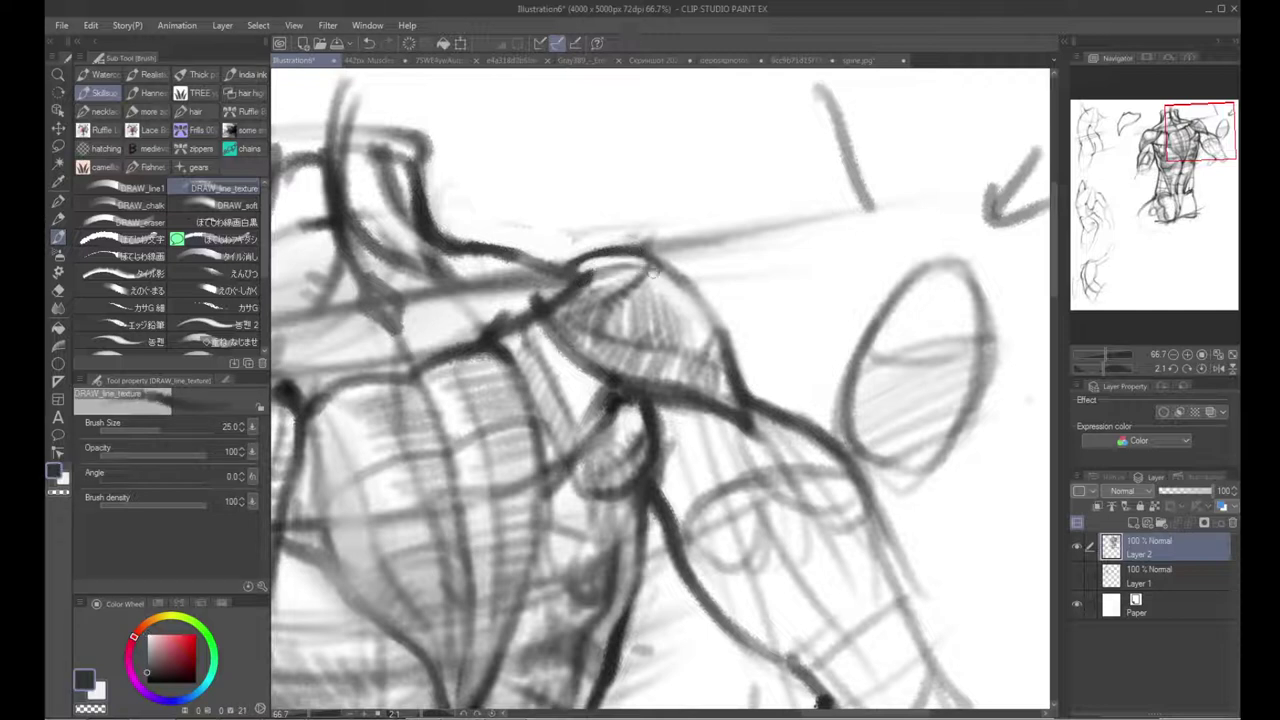
Step: Redraw the right deltoid's upper outer contour and refine it with white along the edge
left_click_drag(646, 267, 700, 302)
left_click(654, 212, "alt")
left_click_drag(645, 237, 692, 282)
left_click(600, 262, "alt")
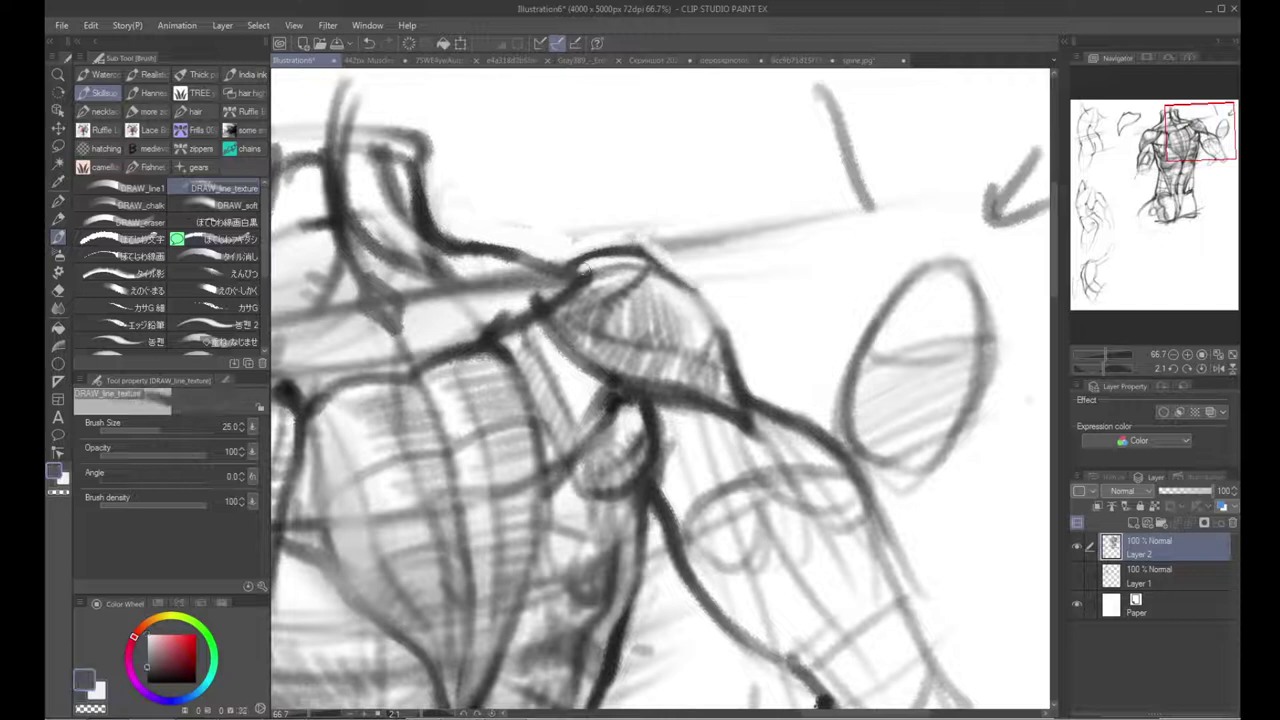
key("x")
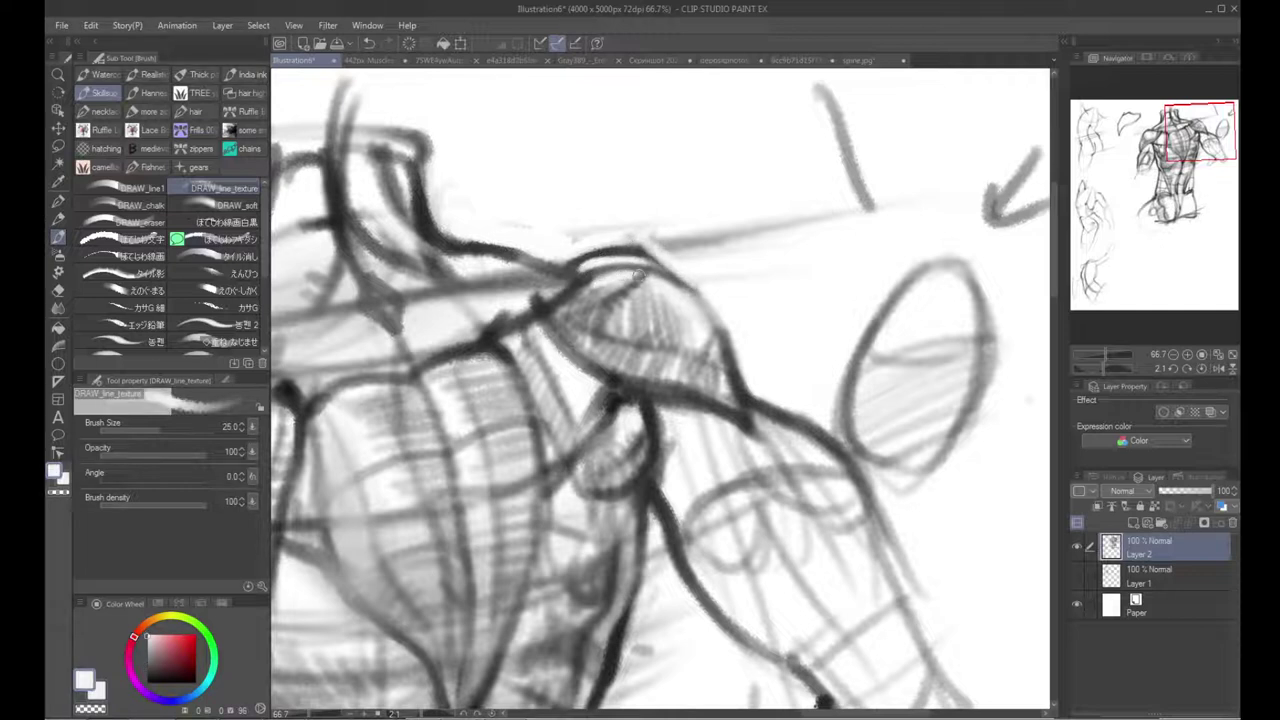
Step: Check the torso's proportions in a mirrored view of the canvas
left_click(653, 406, "alt")
key("alt+space")
left_click(675, 398)
left_click(670, 390)
left_click_drag(576, 302, 590, 180)
key("h")
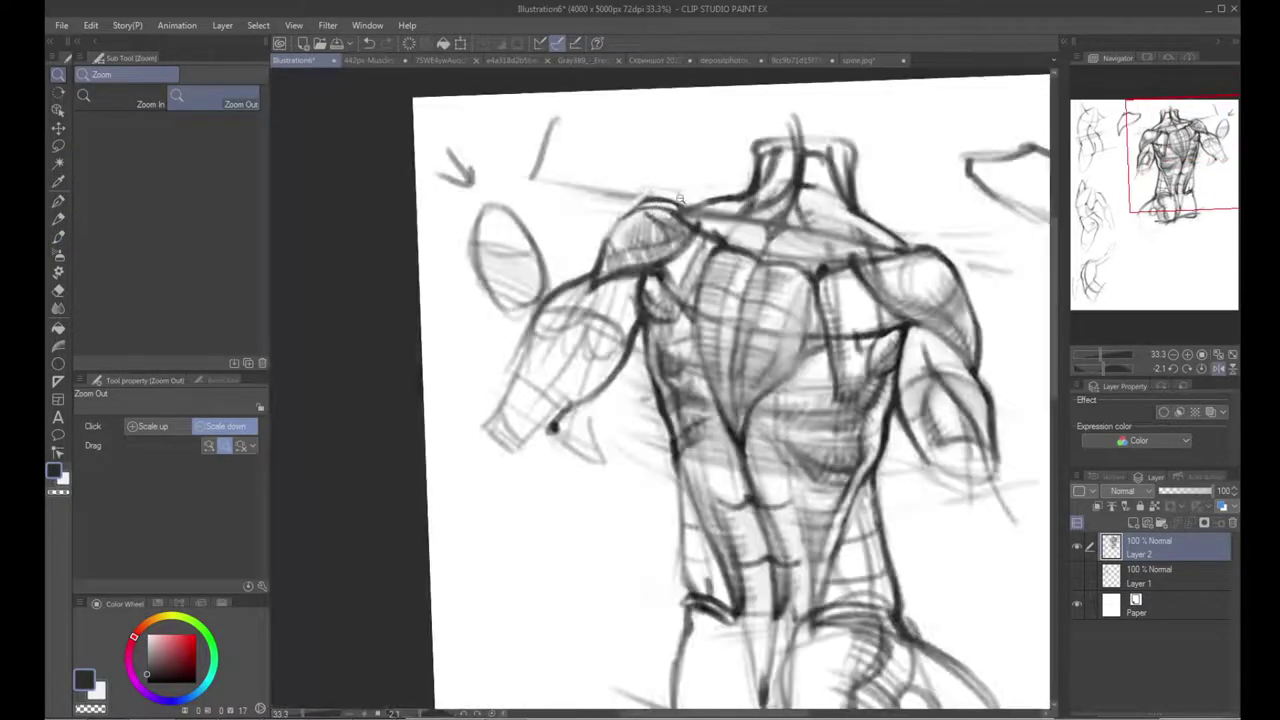
key("h")
Step: Blend the hatching on the right deltoid to soften its shading
key("ctrl+space")
left_click(712, 234)
left_click(719, 237)
key("j")
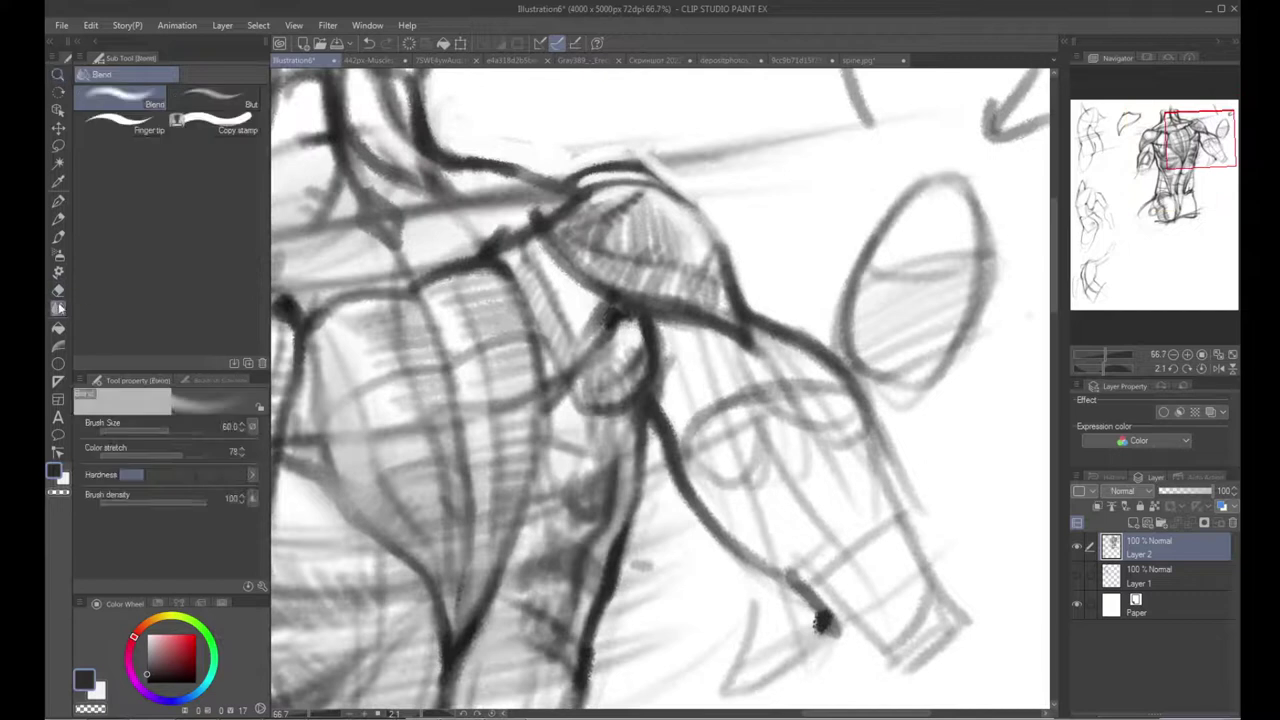
mouse_move(573, 244)
left_mouse_down()
mouse_move(706, 284)
mouse_move(682, 287)
mouse_move(693, 278)
mouse_move(493, 402)
mouse_move(600, 345)
left_mouse_up()
Step: Darken the right deltoid's lower outline and touch up its shaded band with white and gray strokes
key("r")
key("b")
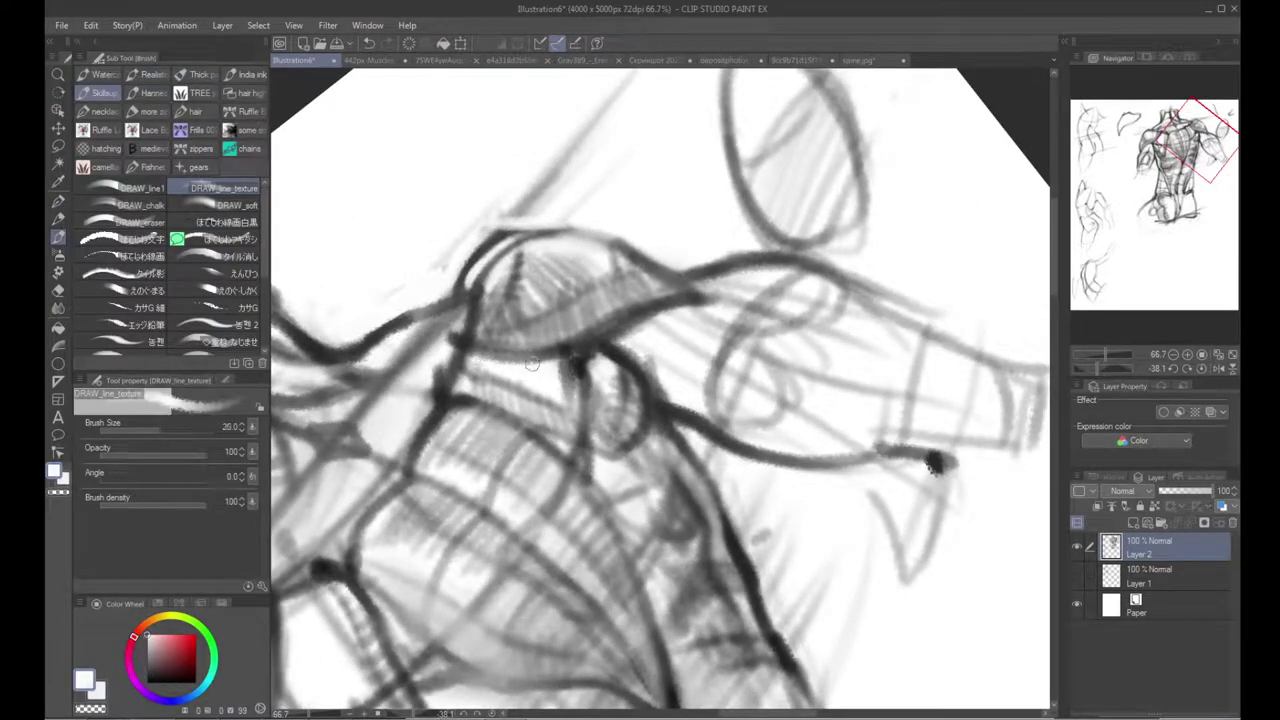
key("bracketright")
key("bracketright")
key("x")
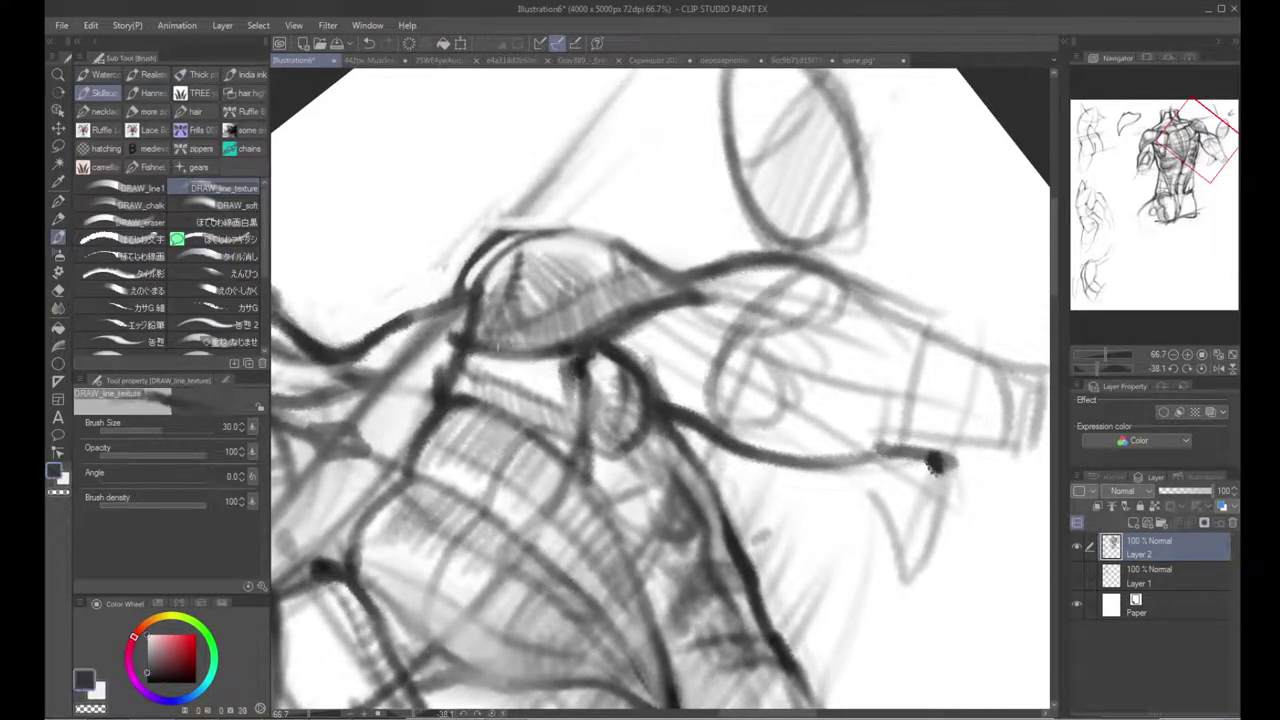
mouse_move(683, 315)
left_mouse_down()
mouse_move(583, 362)
mouse_move(590, 347)
left_mouse_up()
key("bracketleft")
key("x")
left_click_drag(526, 298, 574, 334)
mouse_move(519, 298)
left_mouse_down()
mouse_move(571, 333)
mouse_move(527, 318)
mouse_move(579, 328)
mouse_move(560, 341)
mouse_move(574, 347)
left_mouse_up()
left_click(578, 344, "alt")
left_click_drag(644, 379, 564, 408)
Step: Shade the lobed lower ends of the muscles on the right upper arm with gray beneath their curved contour
key("shift+space")
left_click_drag(564, 408, 605, 257)
mouse_move(605, 257)
left_mouse_down()
mouse_move(563, 410)
mouse_move(495, 482)
left_mouse_up()
key("b")
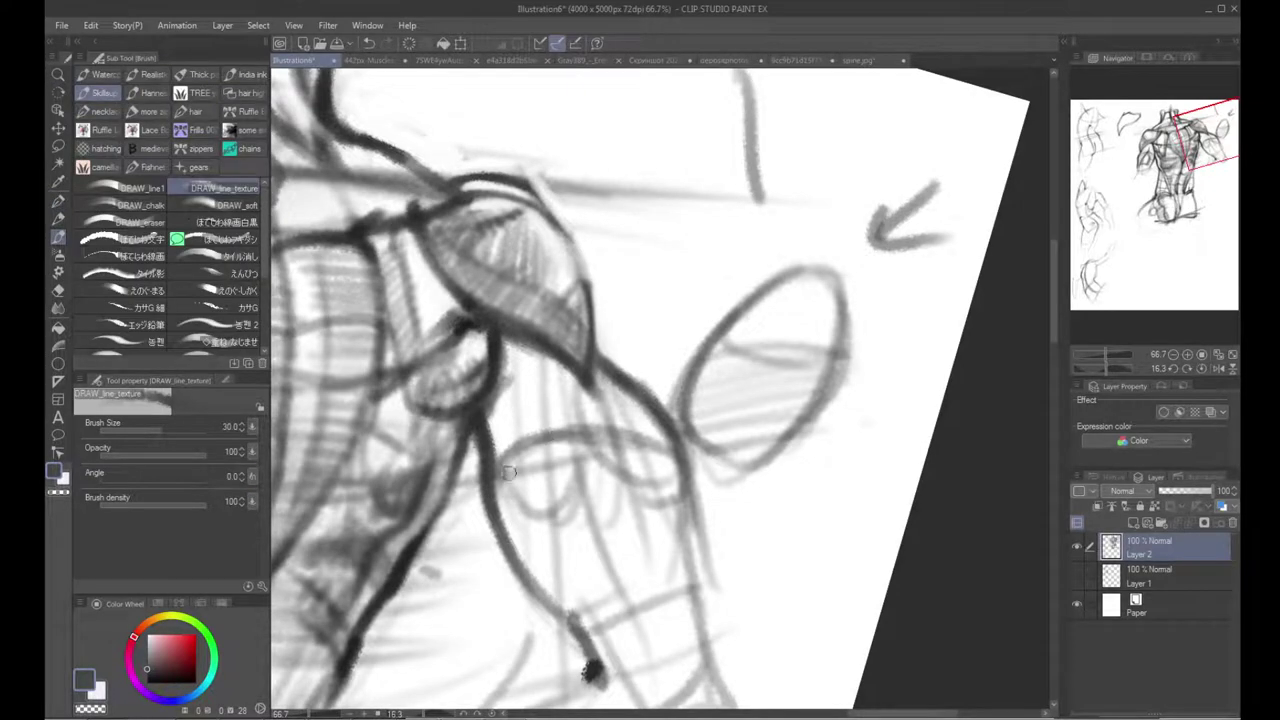
mouse_move(490, 453)
left_mouse_down()
mouse_move(531, 488)
mouse_move(502, 432)
mouse_move(537, 496)
mouse_move(521, 418)
mouse_move(563, 518)
mouse_move(539, 420)
mouse_move(572, 496)
left_mouse_up()
mouse_move(573, 445)
left_mouse_down()
mouse_move(582, 488)
mouse_move(610, 466)
mouse_move(667, 607)
left_mouse_up()
mouse_move(597, 417)
left_mouse_down()
mouse_move(660, 500)
mouse_move(663, 457)
left_mouse_up()
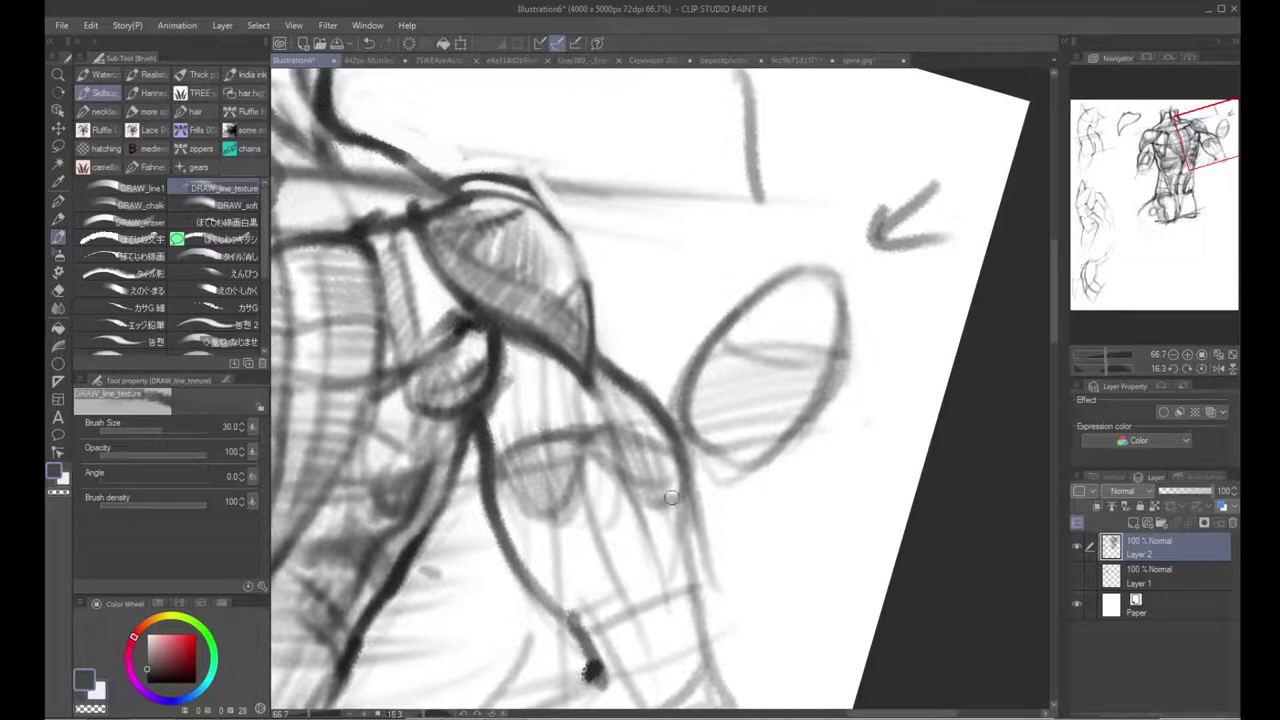
Step: Thicken the right arm's inner outline from the armpit down to the elbow with smooth dark strokes
scroll(663, 457, "down", 3)
left_click(480, 446, "alt")
key("bracketright")
key("bracketright")
left_click_drag(476, 376, 504, 457)
left_click_drag(479, 382, 561, 526)
key("x")
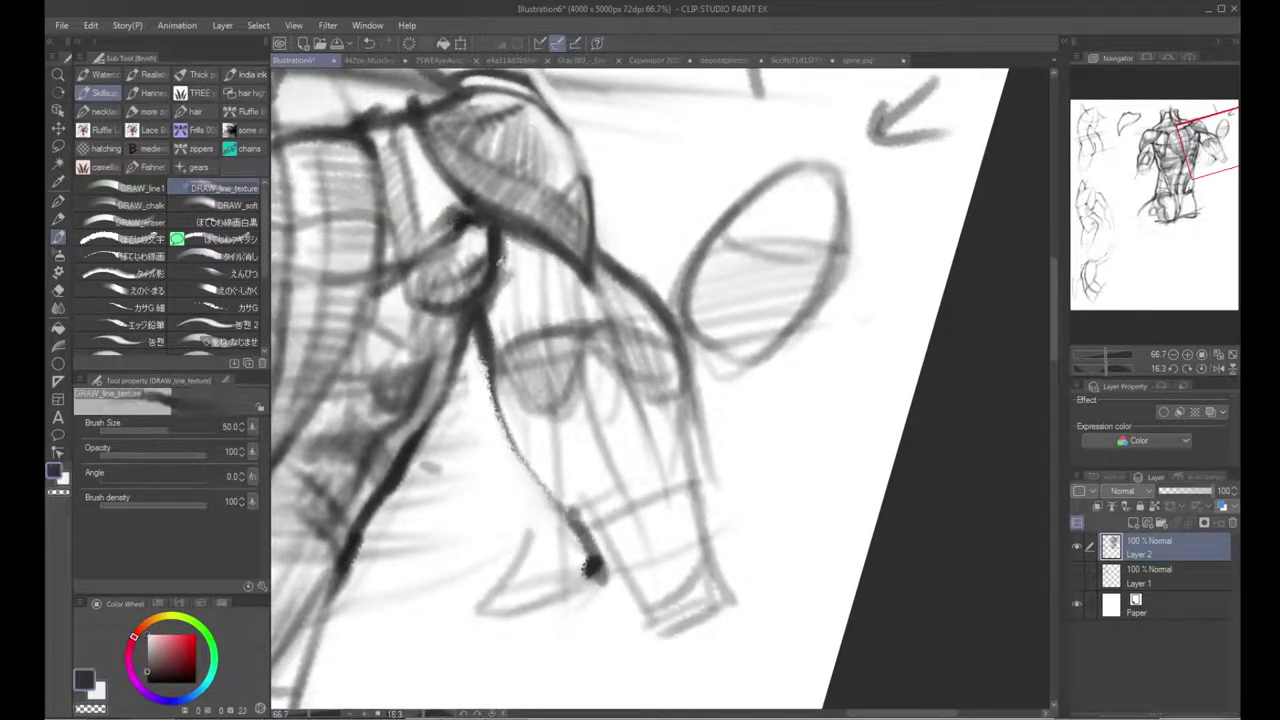
left_click_drag(484, 346, 528, 469)
left_click_drag(495, 404, 592, 566)
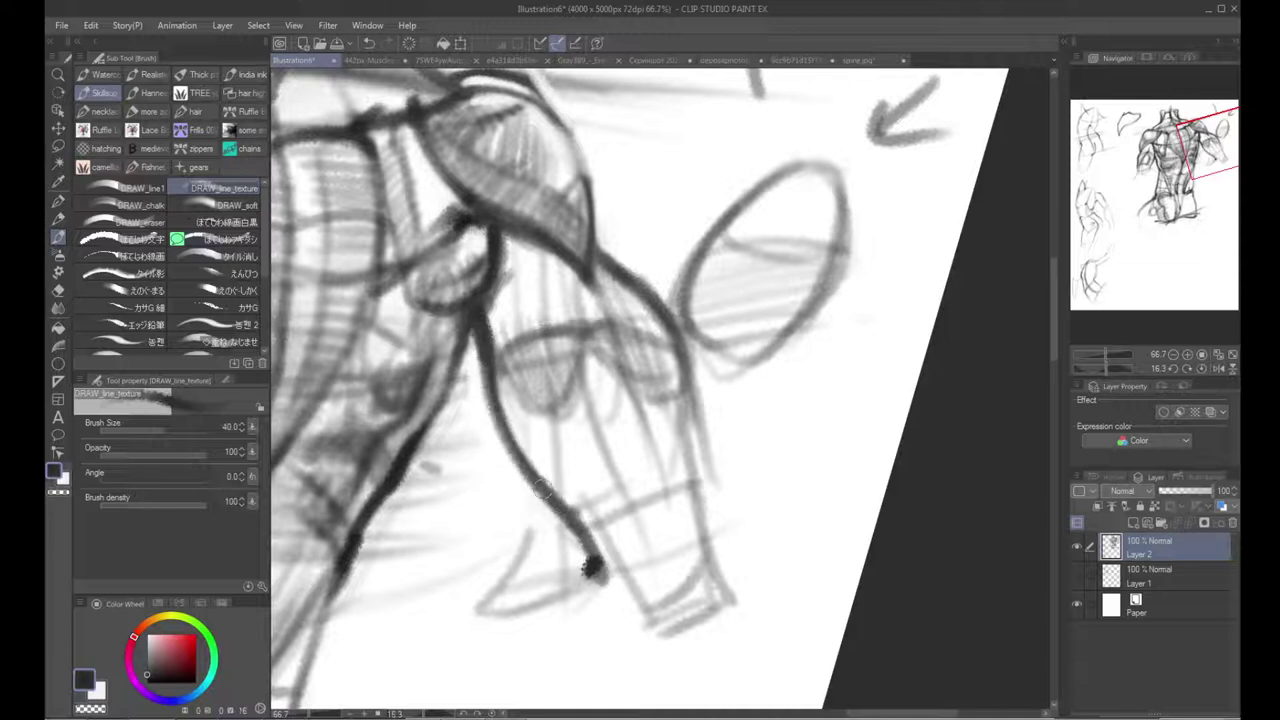
left_click_drag(521, 462, 592, 566)
Step: Draw a dark line along the right arm's outer edge from the shoulder muscles to the arm's cut end
key("alt+space")
left_click(590, 530)
left_click(630, 502)
mouse_move(625, 504)
left_mouse_down()
mouse_move(653, 480)
mouse_move(647, 499)
left_mouse_up()
key("shift+space")
left_click_drag(510, 570, 776, 607)
key("ctrl+space")
left_click(750, 374)
left_click(740, 362)
mouse_move(603, 333)
left_mouse_down()
mouse_move(591, 348)
mouse_move(624, 375)
left_mouse_up()
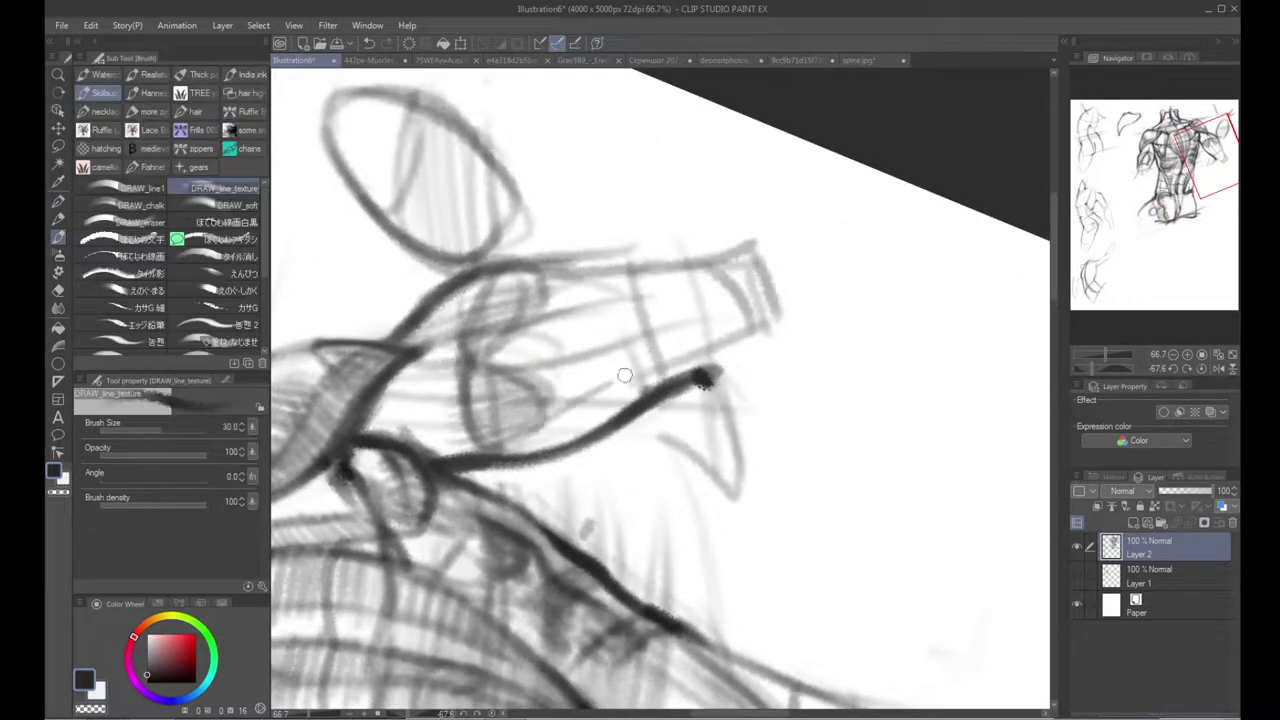
left_click_drag(555, 270, 771, 257)
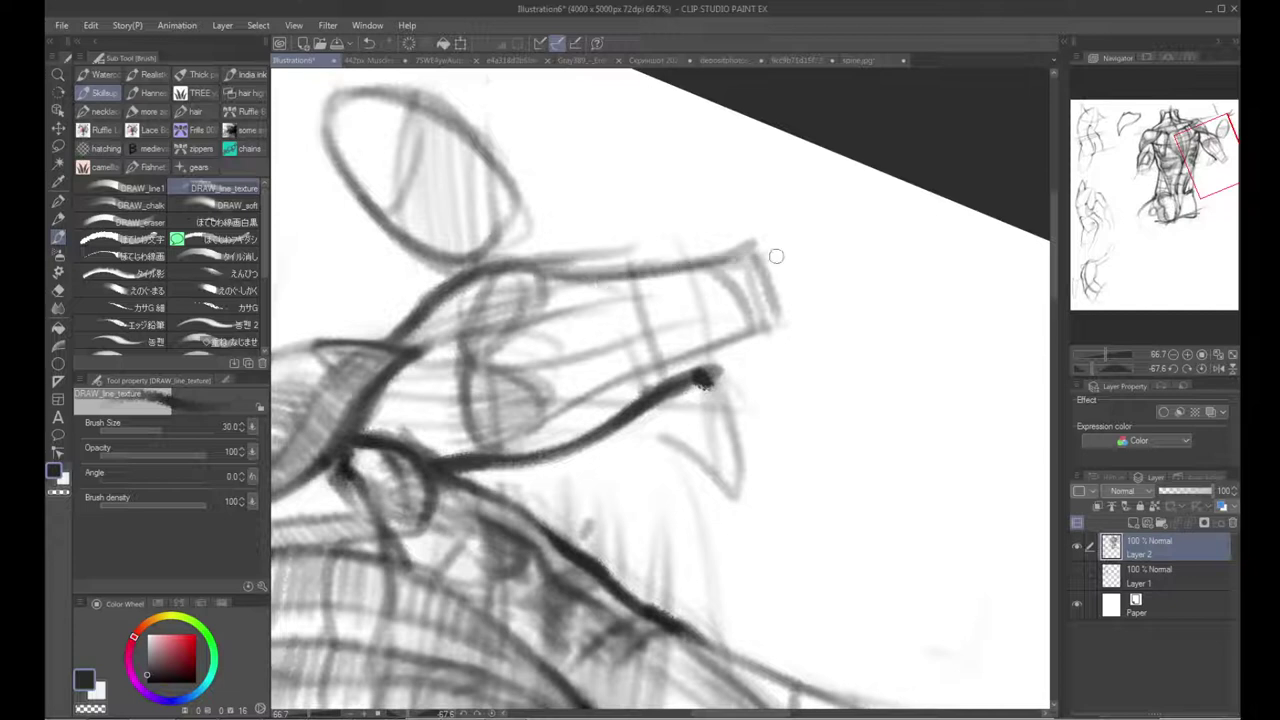
Step: Outline the flat triceps tendon and the bony elbow end of the right arm with dark, angular strokes
mouse_move(562, 320)
left_mouse_down()
mouse_move(702, 286)
mouse_move(556, 358)
left_mouse_up()
left_click_drag(736, 317, 630, 352)
mouse_move(638, 298)
left_mouse_down()
mouse_move(615, 302)
mouse_move(632, 355)
left_mouse_up()
left_click_drag(542, 374, 730, 314)
mouse_move(630, 352)
left_mouse_down()
mouse_move(668, 341)
mouse_move(637, 345)
mouse_move(656, 337)
mouse_move(715, 325)
mouse_move(730, 285)
mouse_move(741, 326)
left_mouse_up()
mouse_move(753, 270)
left_mouse_down()
mouse_move(774, 324)
mouse_move(753, 331)
mouse_move(780, 308)
mouse_move(762, 345)
left_mouse_up()
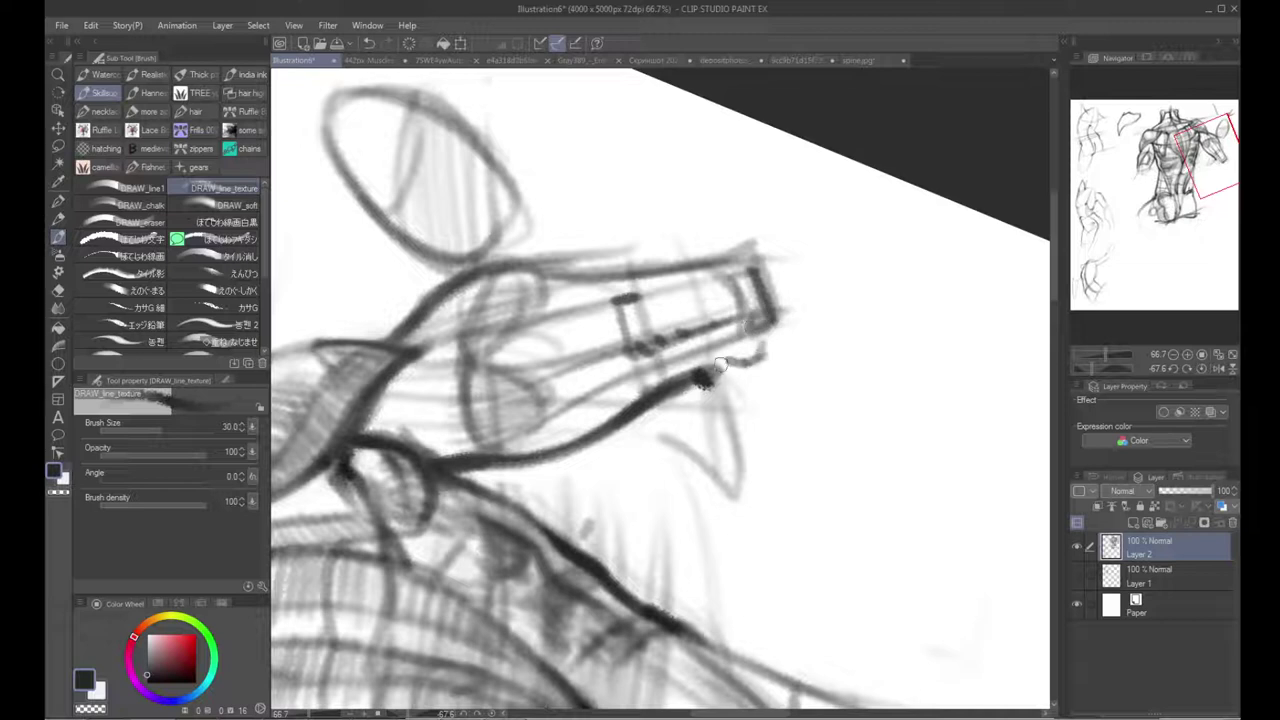
left_click_drag(724, 363, 757, 343)
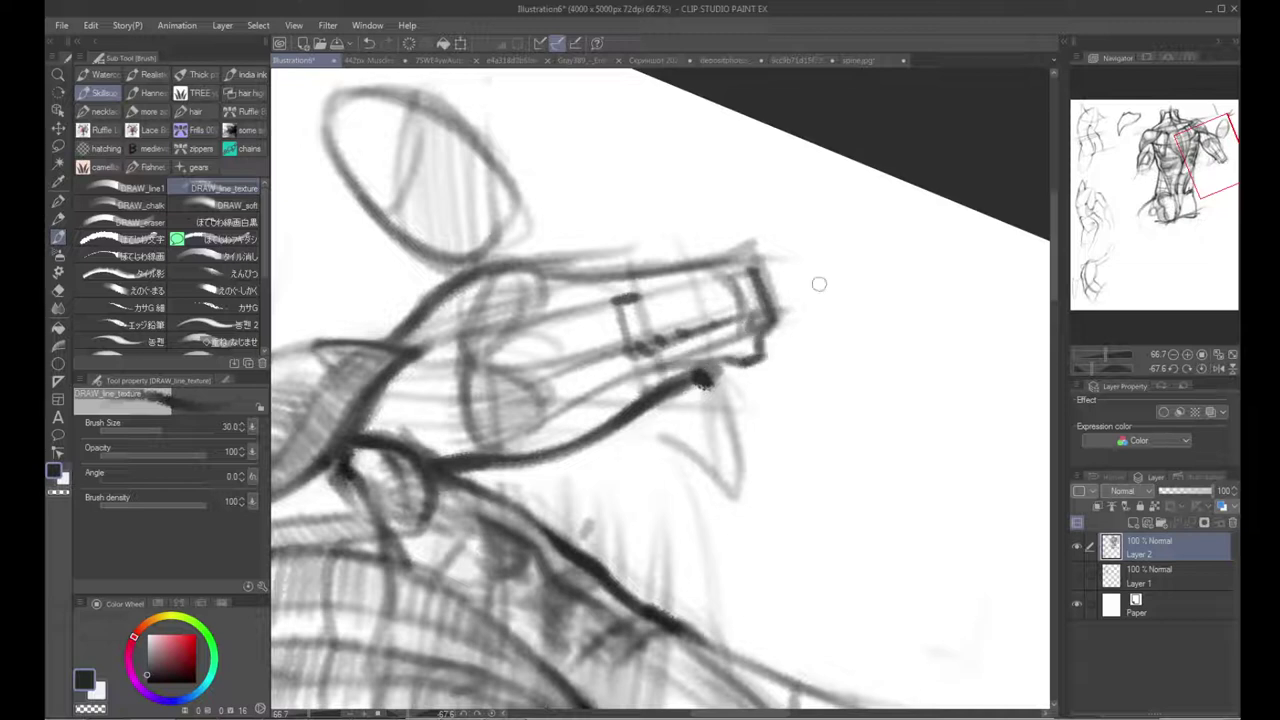
left_click_drag(684, 257, 722, 252)
Step: Sketch light curves below the right elbow to indicate where the forearm begins
key("r")
mouse_move(518, 353)
left_mouse_down()
mouse_move(678, 262)
mouse_move(702, 272)
left_mouse_up()
key("p")
key("b")
mouse_move(647, 392)
left_mouse_down()
mouse_move(623, 520)
mouse_move(658, 522)
left_mouse_up()
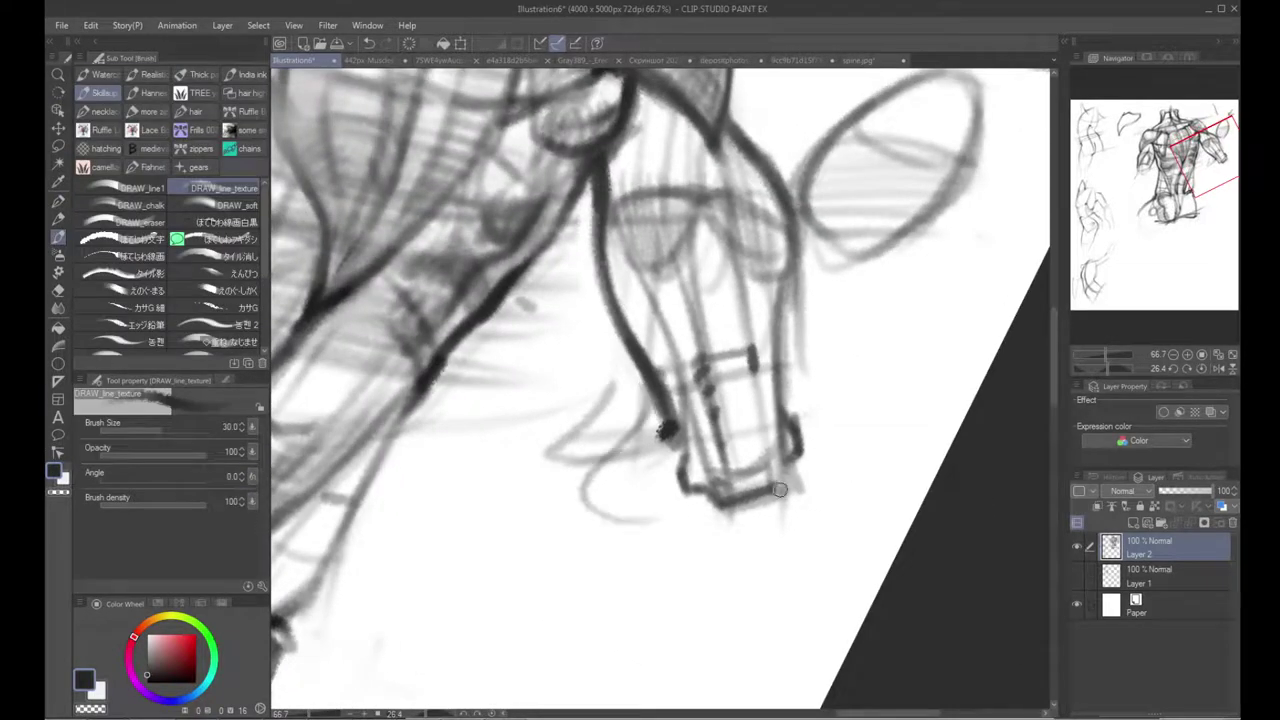
key("ctrl+z")
mouse_move(668, 410)
left_mouse_down()
mouse_move(603, 480)
mouse_move(680, 535)
left_mouse_up()
mouse_move(800, 466)
left_mouse_down()
mouse_move(798, 480)
mouse_move(650, 566)
left_mouse_up()
left_click_drag(659, 437, 597, 537)
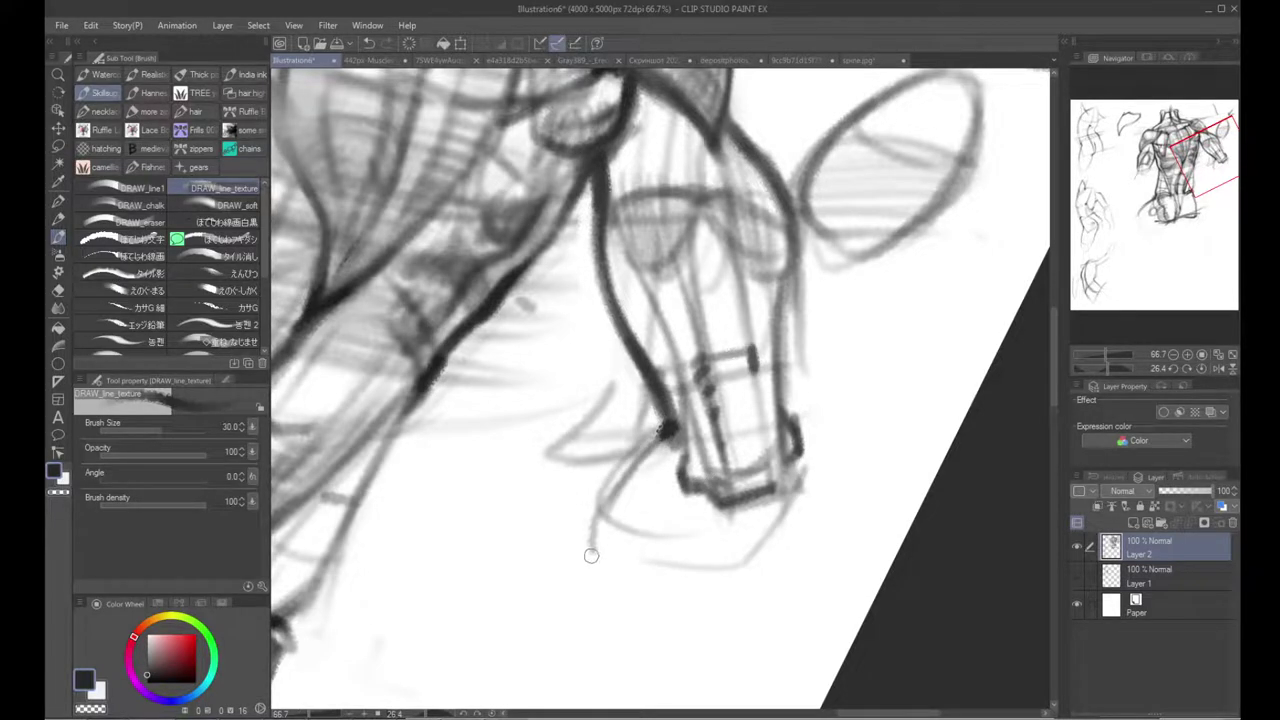
mouse_move(632, 470)
left_mouse_down()
mouse_move(598, 535)
mouse_move(631, 460)
left_mouse_up()
left_click(616, 549, "alt")
left_click(616, 549, "alt")
left_click_drag(560, 552, 672, 558)
left_click_drag(700, 540, 772, 544)
Step: Clean up the stray sketch lines outside the right upper arm's outer contour with white strokes
left_click_drag(833, 347, 836, 366)
left_click(836, 366)
left_click(836, 366)
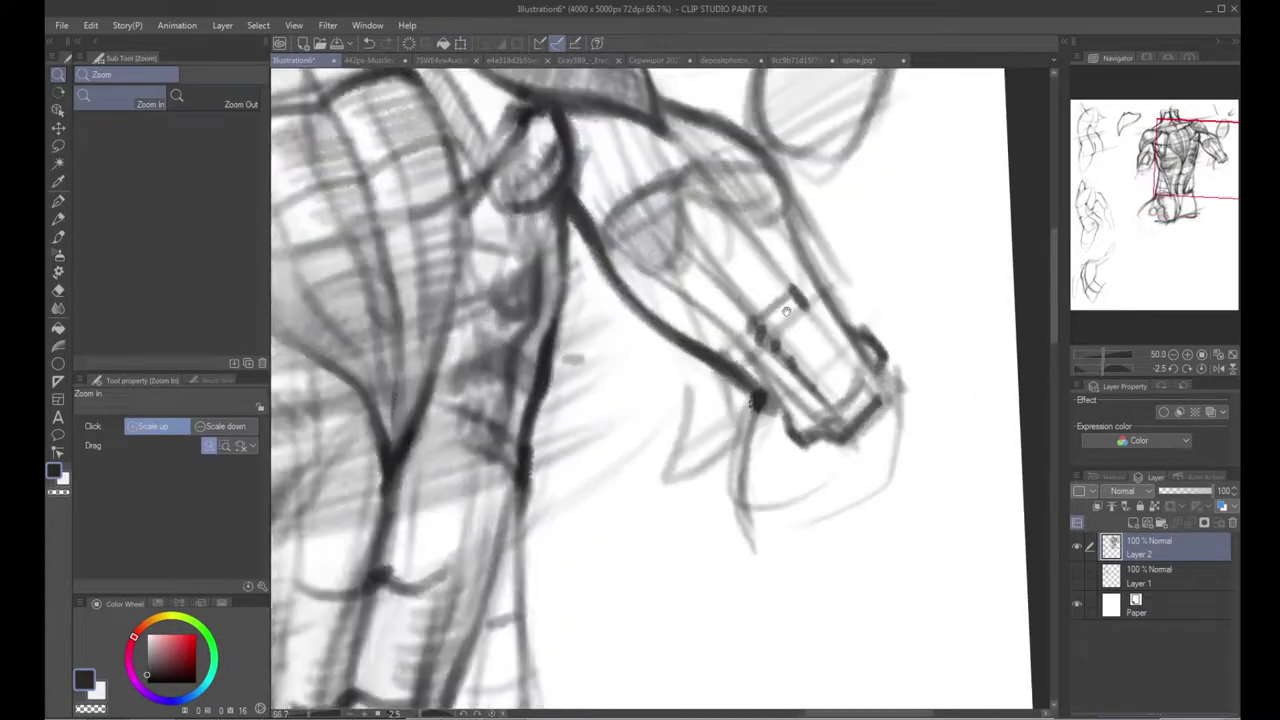
left_click_drag(640, 250, 604, 432)
left_click_drag(527, 398, 606, 506)
left_click_drag(540, 362, 445, 437)
left_click_drag(441, 431, 439, 418)
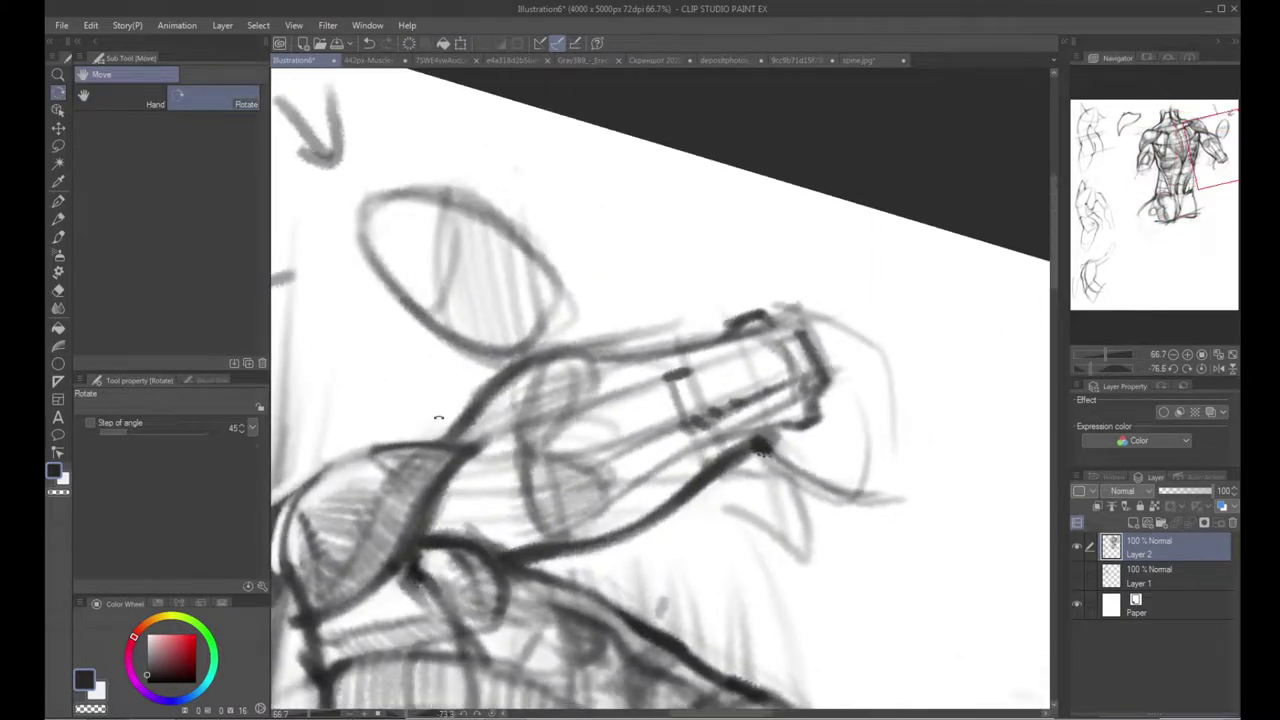
key("b")
left_click(615, 280, "alt")
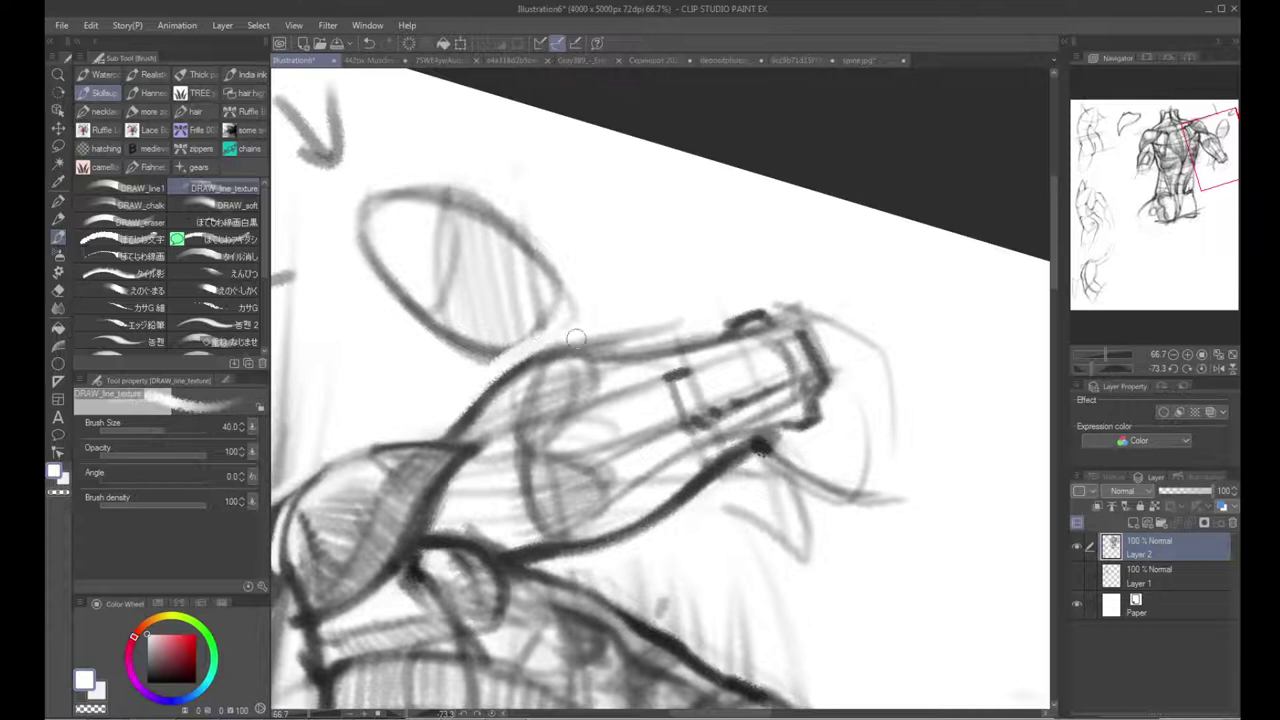
left_click_drag(560, 347, 724, 332)
left_click_drag(476, 374, 552, 352)
left_click_drag(482, 374, 697, 339)
Step: Redraw the right upper arm's outer contour from the deltoid to the elbow in dark strokes
key("x")
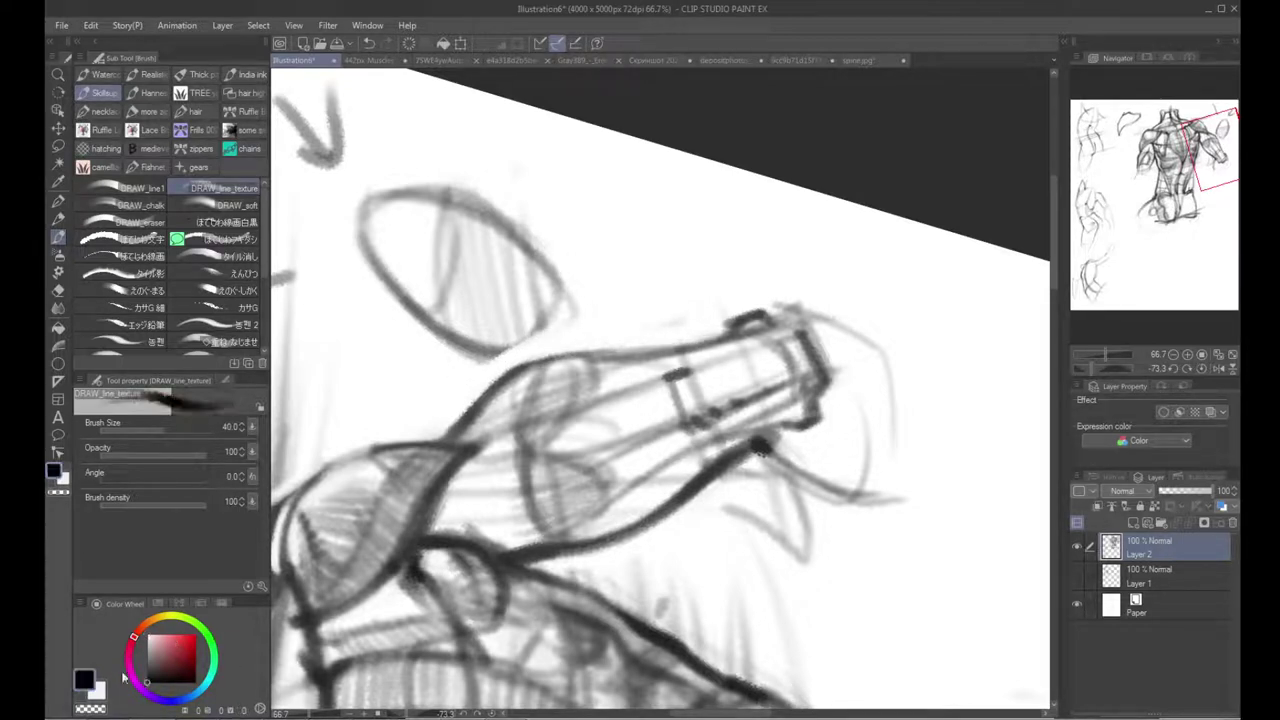
mouse_move(449, 427)
left_mouse_down()
mouse_move(545, 362)
mouse_move(724, 338)
left_mouse_up()
left_click_drag(632, 356, 742, 335)
left_click(630, 384, "alt")
left_click(622, 383, "alt")
mouse_move(614, 377)
left_mouse_down()
mouse_move(737, 312)
mouse_move(690, 320)
mouse_move(521, 405)
left_mouse_up()
key("h")
key("h")
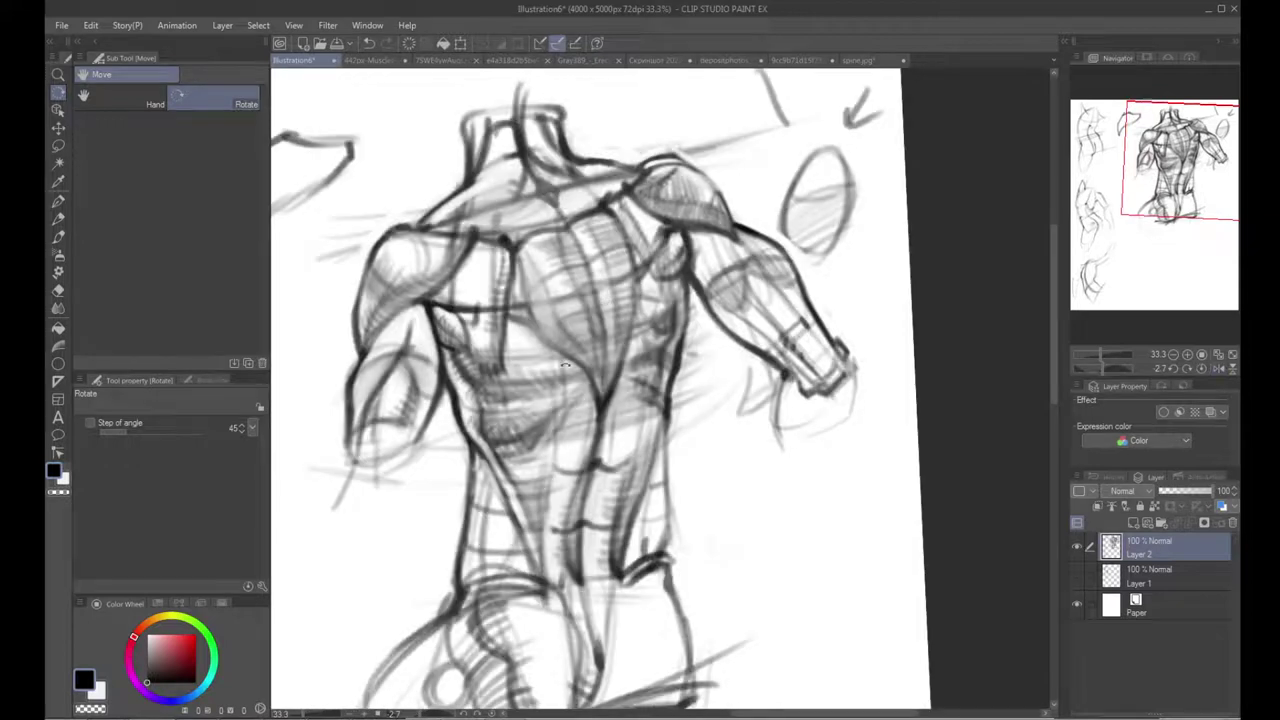
Step: Hatch across the left lower latissimus just below the shaded rib area
mouse_move(536, 409)
left_mouse_down()
mouse_move(556, 315)
mouse_move(548, 578)
mouse_move(532, 486)
left_mouse_up()
left_click(560, 424, "ctrl")
key("p")
key("b")
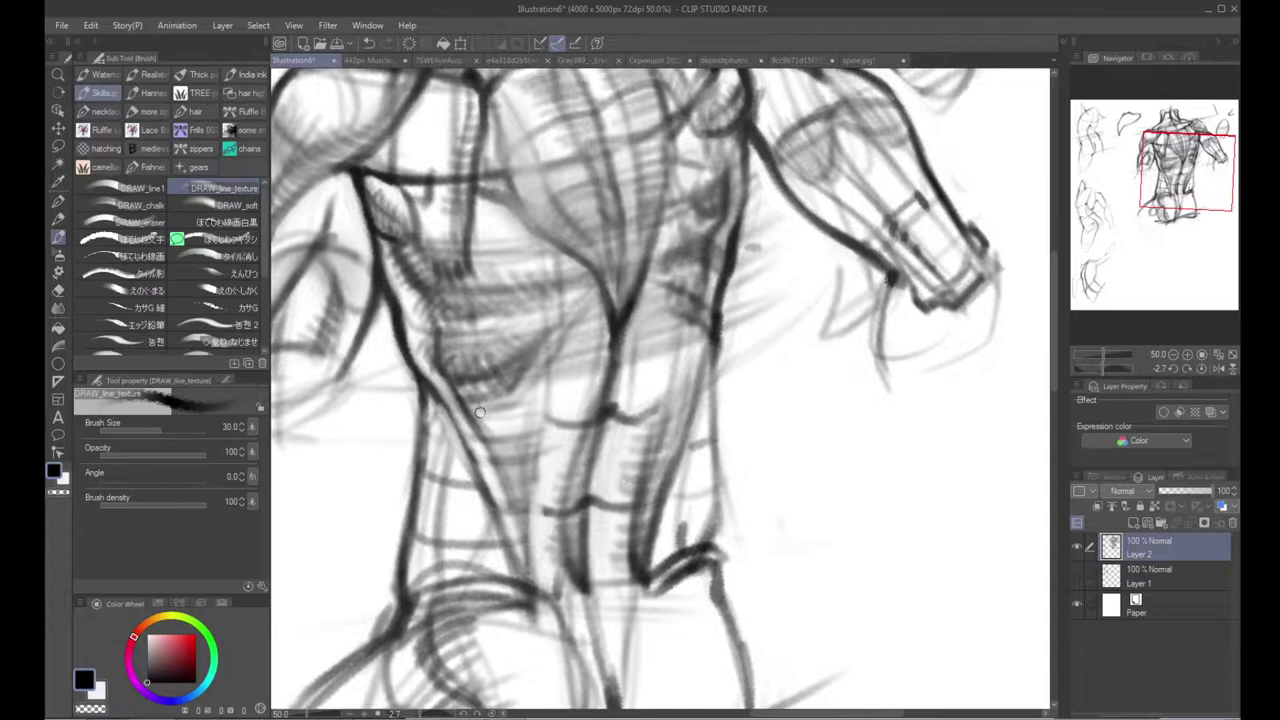
left_click_drag(469, 410, 530, 413)
left_click_drag(464, 423, 545, 413)
mouse_move(552, 396)
left_mouse_down()
mouse_move(498, 372)
mouse_move(522, 362)
left_mouse_up()
Step: Darken the line from the sacrum down the buttock cleft and clean its edge with white strokes
scroll(665, 356, "down", 4)
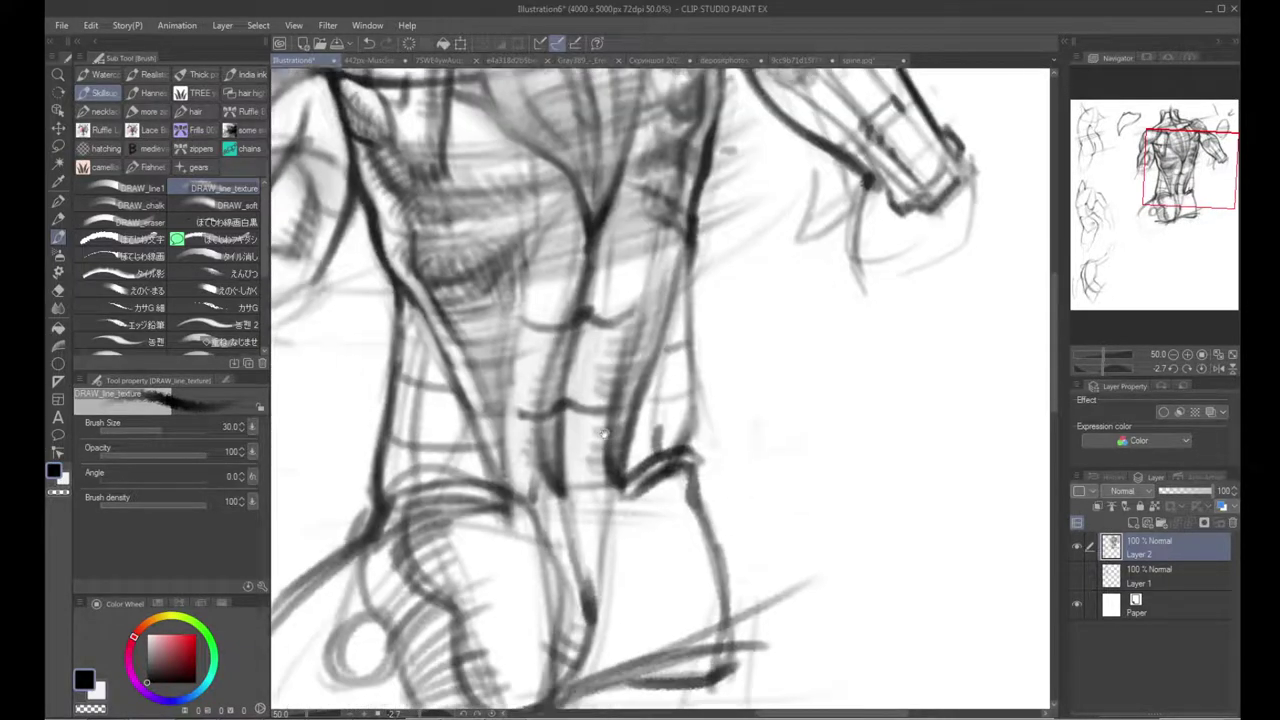
mouse_move(566, 452)
left_mouse_down()
mouse_move(595, 545)
mouse_move(575, 600)
left_mouse_up()
key("x")
key("]")
left_click_drag(574, 441, 599, 536)
mouse_move(592, 498)
left_mouse_down()
mouse_move(599, 552)
mouse_move(593, 541)
left_mouse_up()
key("x")
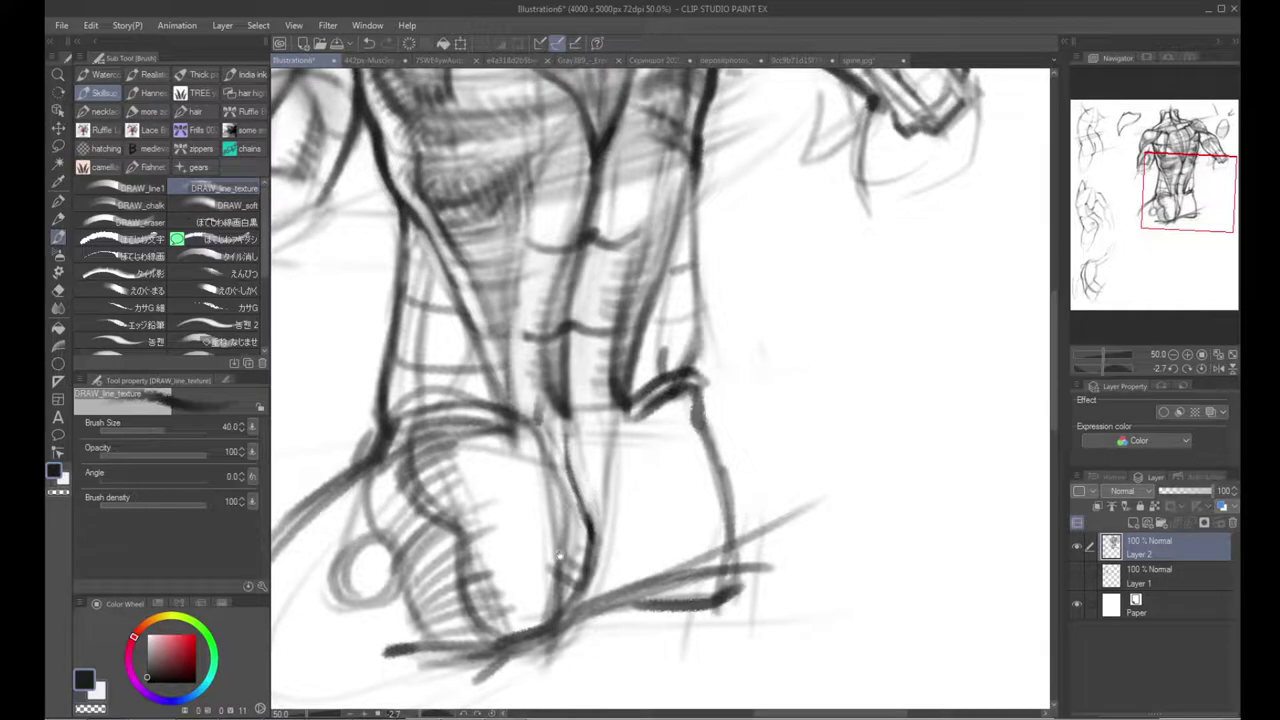
Step: Blend the hatching on the outer side of the left buttock into a soft gray tone
scroll(583, 537, "down", 2)
left_click(58, 309)
left_click_drag(464, 490, 488, 540)
mouse_move(440, 460)
left_mouse_down()
mouse_move(446, 523)
mouse_move(450, 490)
left_mouse_up()
left_click_drag(420, 430, 458, 464)
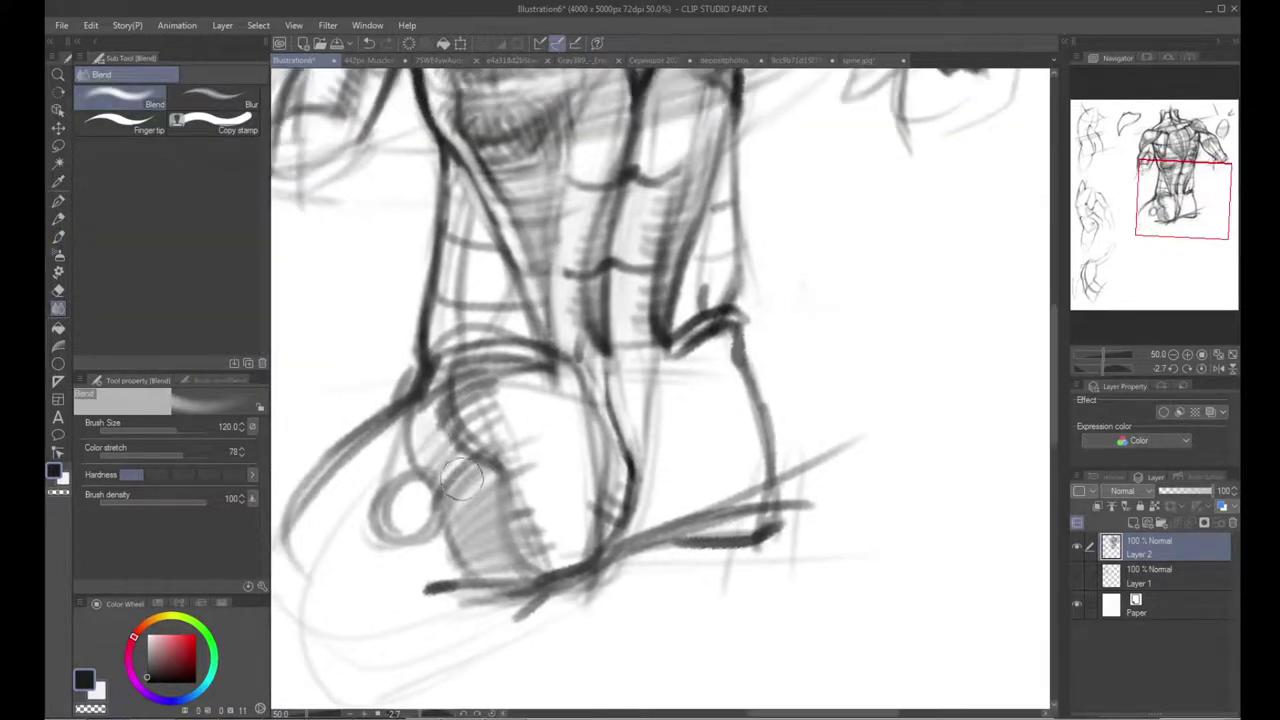
Step: Trim the left hip outline beneath the waist with white and add a dark inner contour
key("p")
key("x")
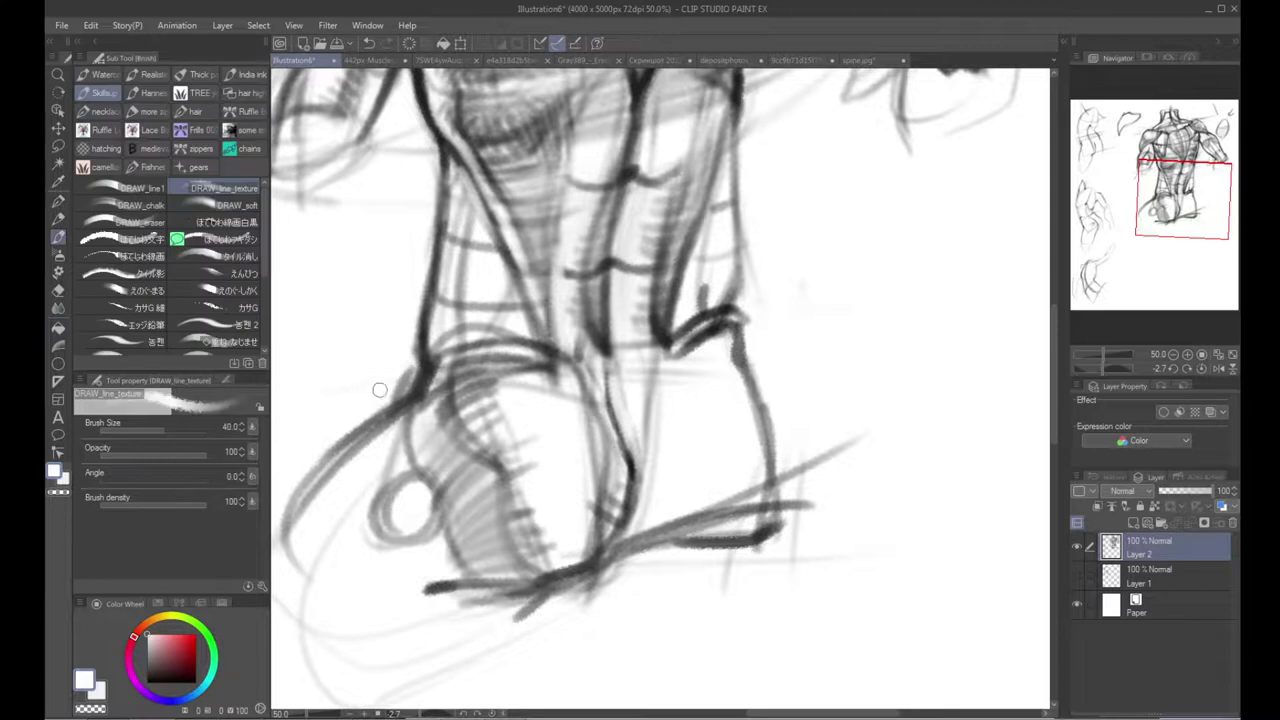
left_click_drag(403, 379, 408, 385)
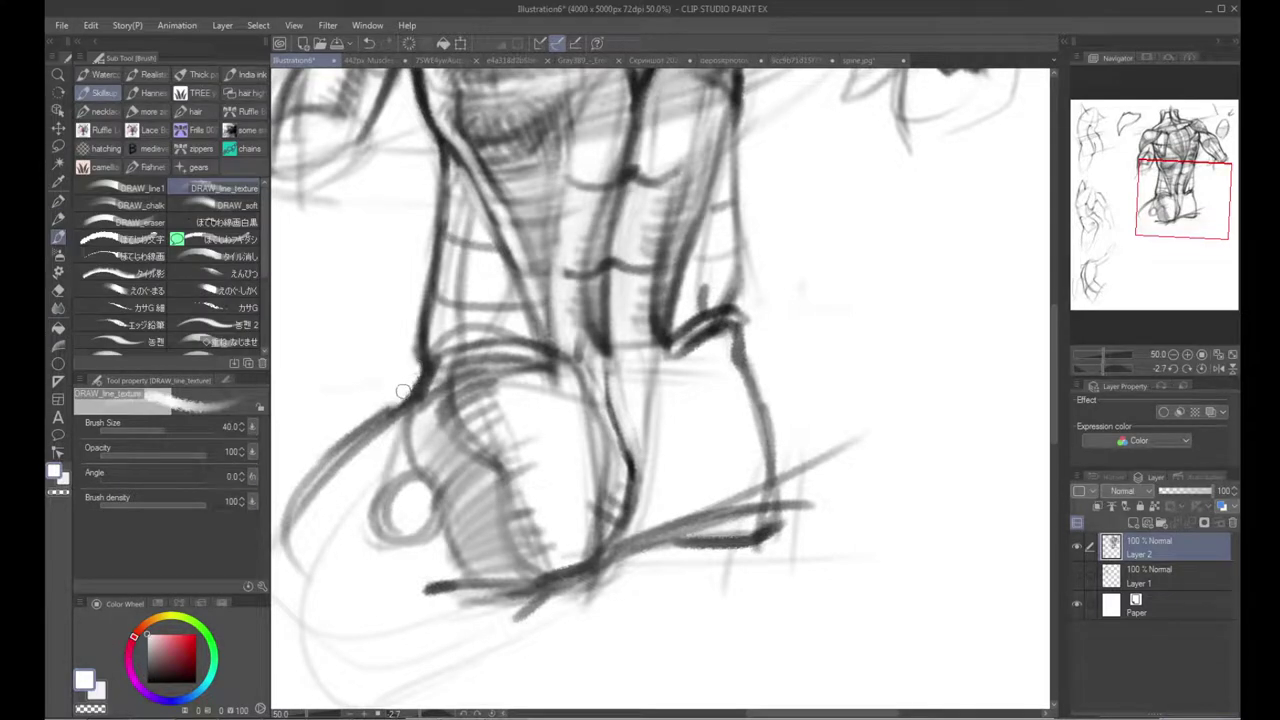
key("x")
key("bracketleft")
mouse_move(405, 398)
left_mouse_down()
mouse_move(334, 454)
mouse_move(412, 436)
mouse_move(362, 436)
mouse_move(415, 404)
mouse_move(354, 440)
mouse_move(401, 431)
left_mouse_up()
key("x")
key("x")
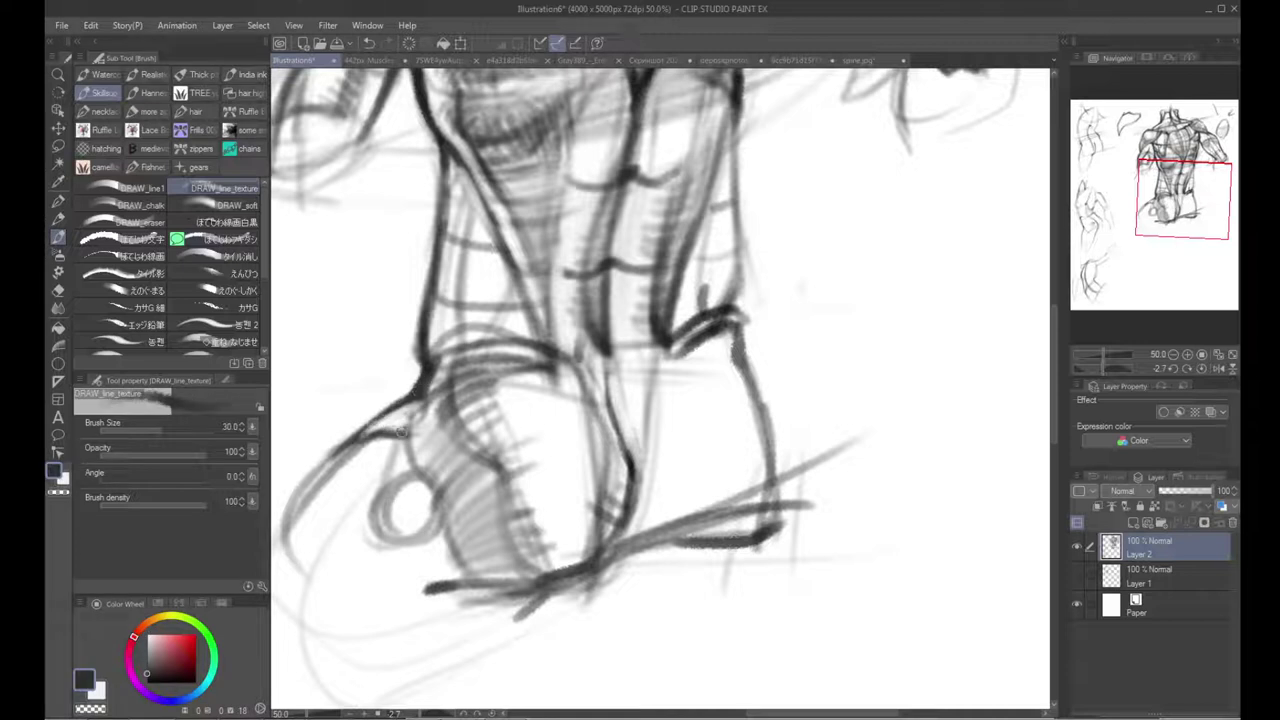
Step: Refine the left hip's dark outer contour where it curves from the waist toward the thigh
key("x")
key("x")
left_click_drag(401, 472, 431, 438)
mouse_move(349, 446)
left_mouse_down()
mouse_move(383, 418)
mouse_move(289, 612)
left_mouse_up()
key("ctrl+z")
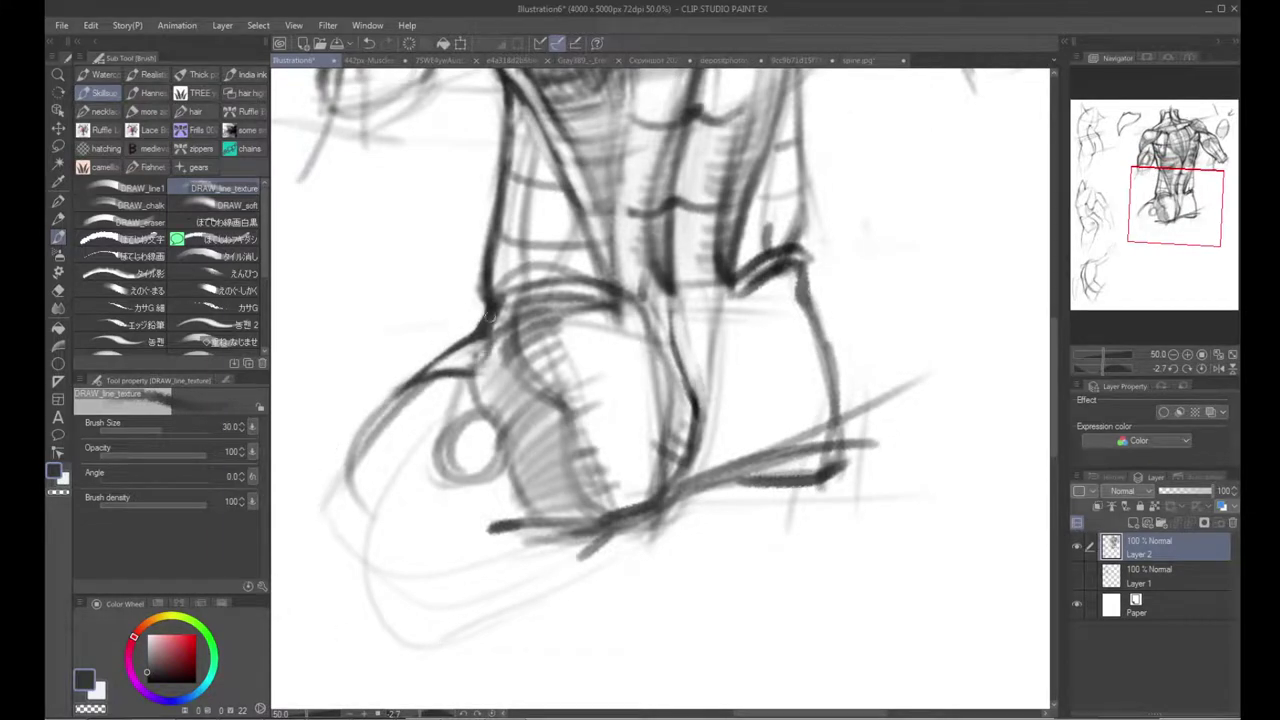
left_click_drag(443, 377, 452, 368)
key("x")
key("x")
mouse_move(541, 375)
left_mouse_down()
mouse_move(520, 389)
mouse_move(541, 438)
left_mouse_up()
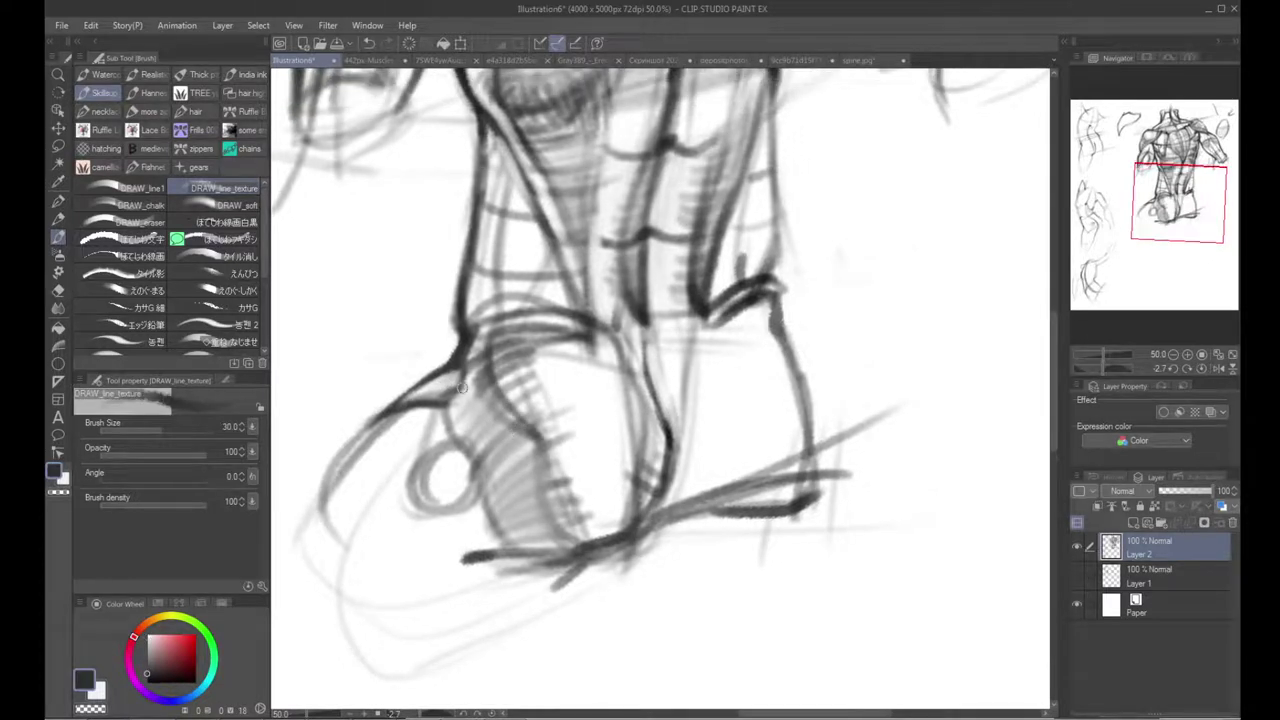
Step: Outline and shade the small muscle lobe above the left hip circle, cleaning its edges with white
left_click_drag(449, 422, 470, 460)
mouse_move(462, 405)
left_mouse_down()
mouse_move(477, 408)
mouse_move(454, 425)
mouse_move(478, 452)
left_mouse_up()
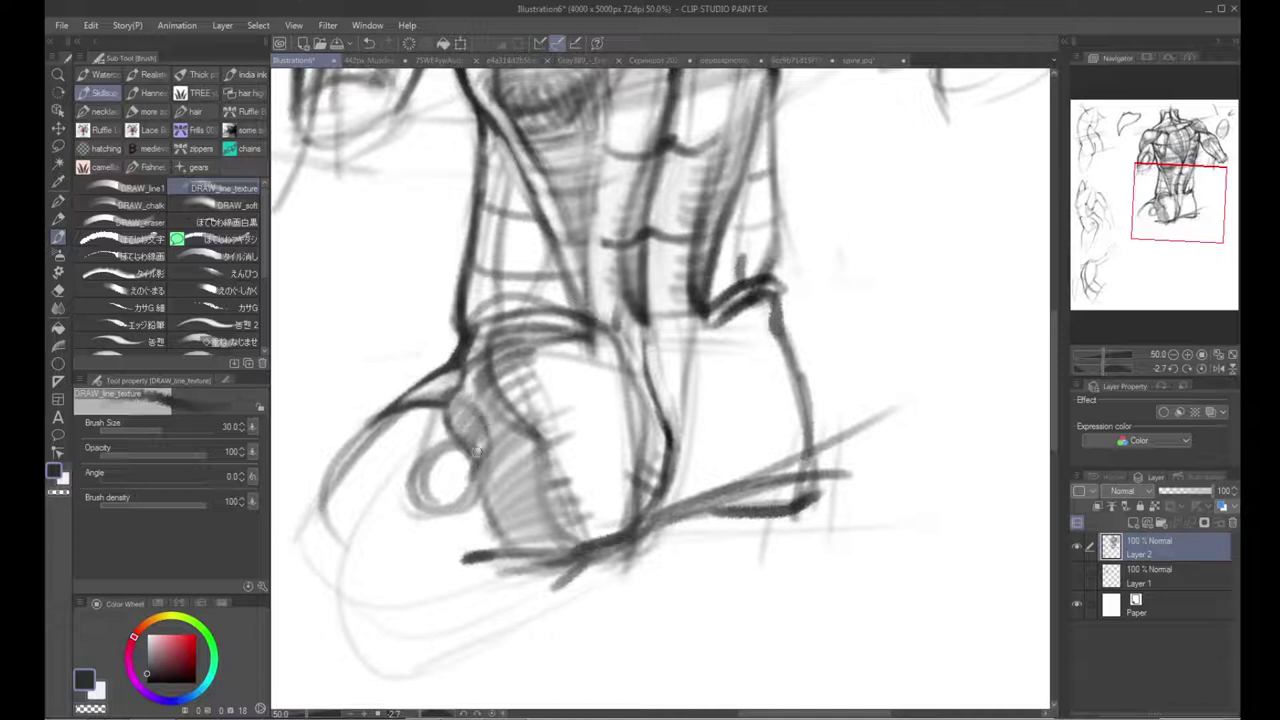
left_click(502, 424, "alt")
mouse_move(483, 395)
left_mouse_down()
mouse_move(520, 402)
mouse_move(530, 430)
left_mouse_up()
key("x")
left_click_drag(452, 426, 464, 444)
left_click_drag(460, 538, 423, 486)
key("x")
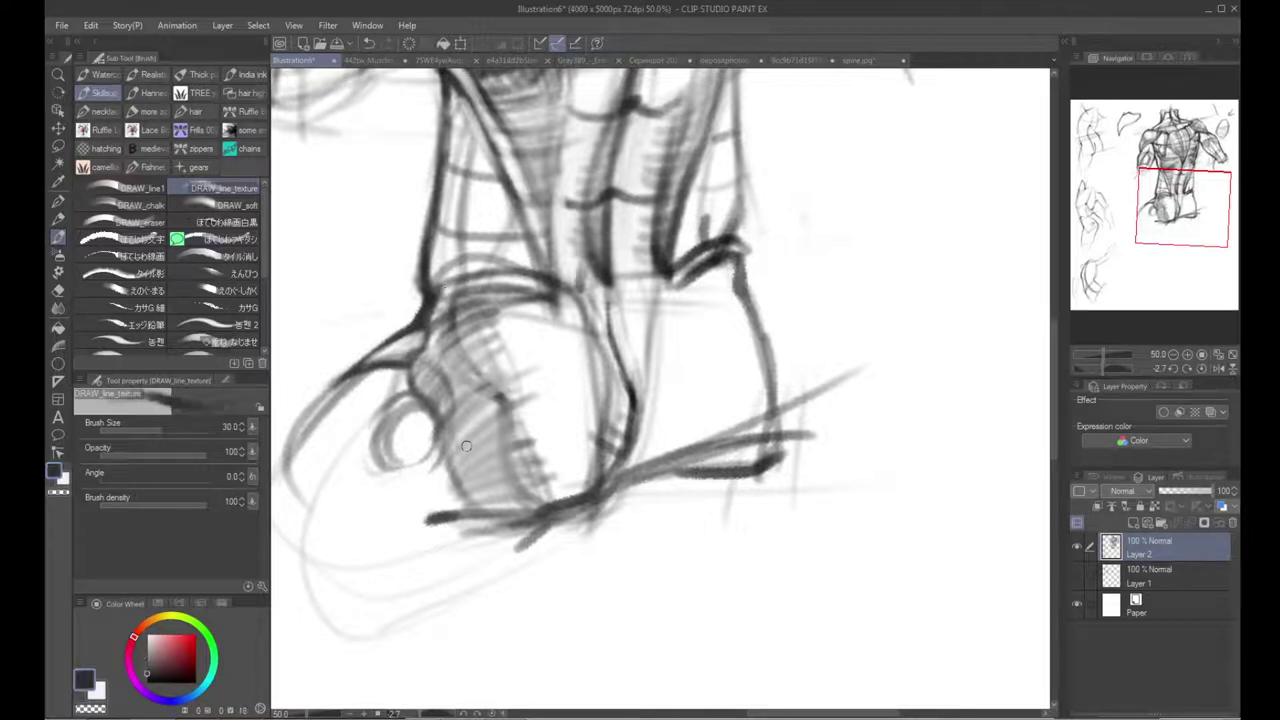
Step: Draw the tapered lower border of the left gluteus in dark lines and lighten the rough strokes beneath it
mouse_move(419, 521)
left_mouse_down()
mouse_move(537, 455)
mouse_move(620, 434)
left_mouse_up()
mouse_move(522, 459)
left_mouse_down()
mouse_move(406, 532)
mouse_move(481, 511)
mouse_move(422, 520)
mouse_move(521, 510)
mouse_move(445, 531)
mouse_move(604, 504)
left_mouse_up()
left_click(478, 536, "alt")
key("]")
left_click_drag(470, 531, 579, 515)
Step: Hatch curved strokes across the lower left buttock and soften their upper edge near the cleft with a light tone
key("x")
key("bracketleft")
key("bracketleft")
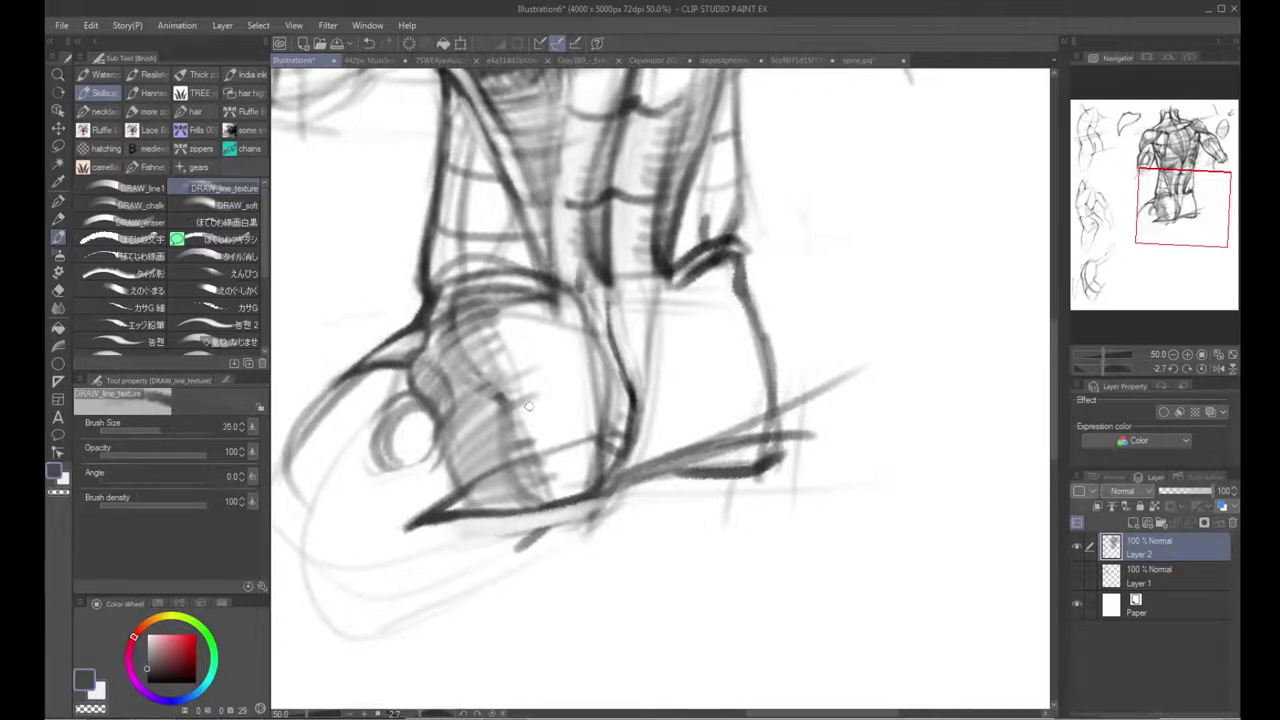
mouse_move(468, 484)
left_mouse_down()
mouse_move(596, 444)
mouse_move(525, 458)
mouse_move(488, 505)
left_mouse_up()
mouse_move(478, 452)
left_mouse_down()
mouse_move(522, 512)
mouse_move(535, 502)
left_mouse_up()
mouse_move(517, 446)
left_mouse_down()
mouse_move(560, 497)
mouse_move(521, 438)
mouse_move(566, 477)
mouse_move(582, 463)
mouse_move(525, 450)
mouse_move(588, 458)
mouse_move(531, 440)
mouse_move(594, 445)
mouse_move(546, 447)
mouse_move(589, 430)
mouse_move(610, 444)
mouse_move(564, 417)
mouse_move(547, 435)
mouse_move(609, 437)
left_mouse_up()
left_click(558, 431, "alt")
left_click_drag(566, 446, 608, 431)
Step: Extend the left gluteus's tapered lower tip and hatch curved strokes down the buttock's shaded outer side
left_click(598, 476, "alt")
key("bracketright")
key("bracketleft")
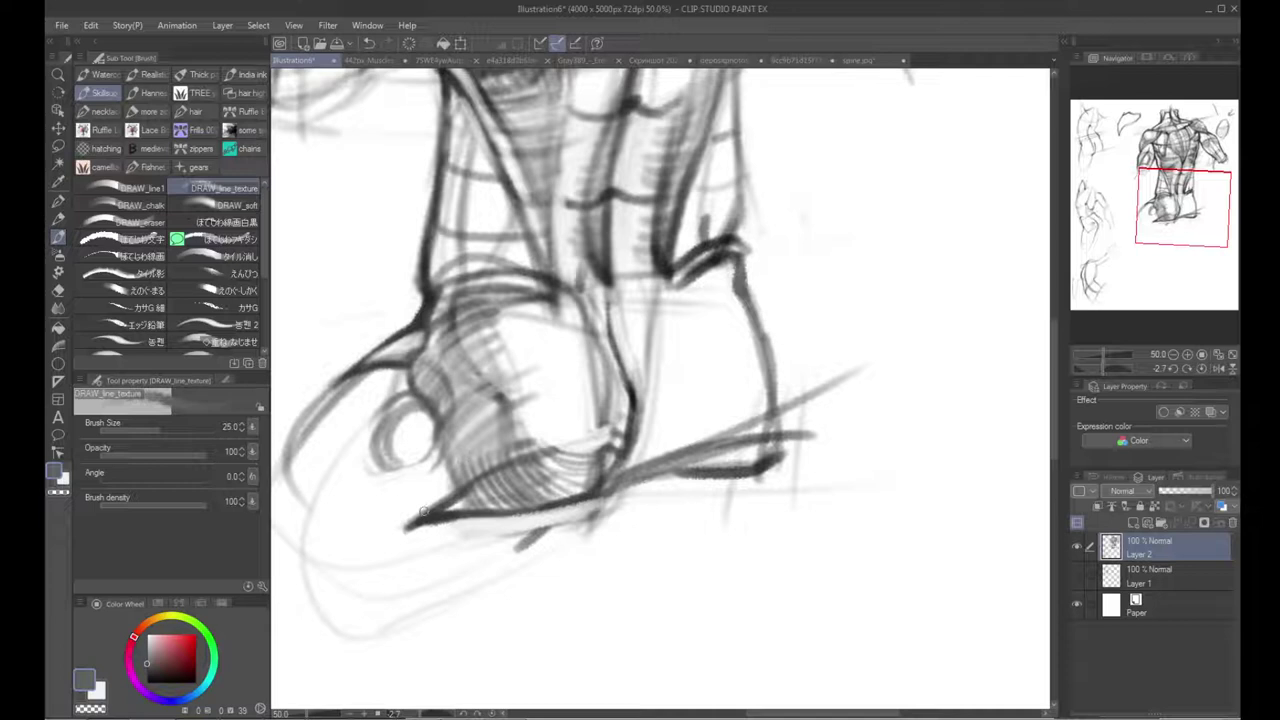
mouse_move(390, 539)
left_mouse_down()
mouse_move(468, 439)
mouse_move(400, 532)
left_mouse_up()
mouse_move(461, 449)
left_mouse_down()
mouse_move(401, 530)
mouse_move(461, 477)
mouse_move(506, 468)
left_mouse_up()
left_click(430, 486, "alt")
key("bracketright")
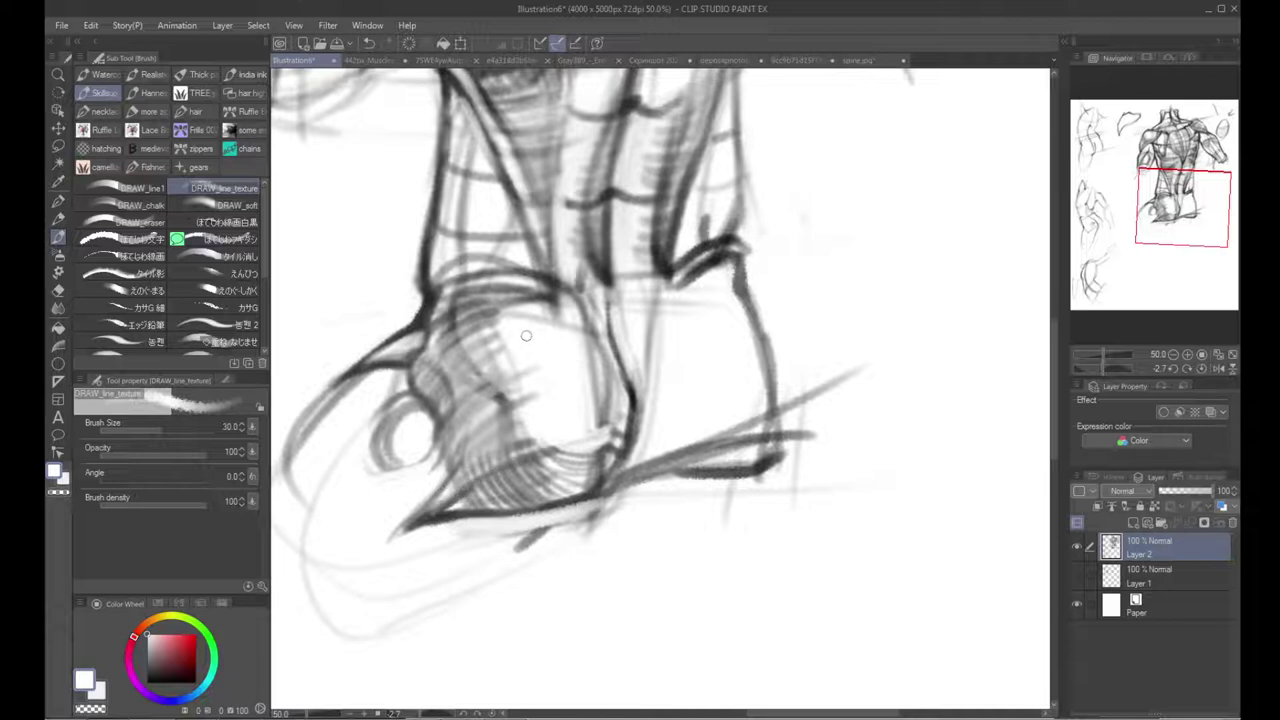
key("x")
mouse_move(478, 316)
left_mouse_down()
mouse_move(451, 358)
mouse_move(484, 325)
mouse_move(465, 357)
mouse_move(491, 337)
mouse_move(465, 374)
mouse_move(492, 345)
mouse_move(472, 388)
left_mouse_up()
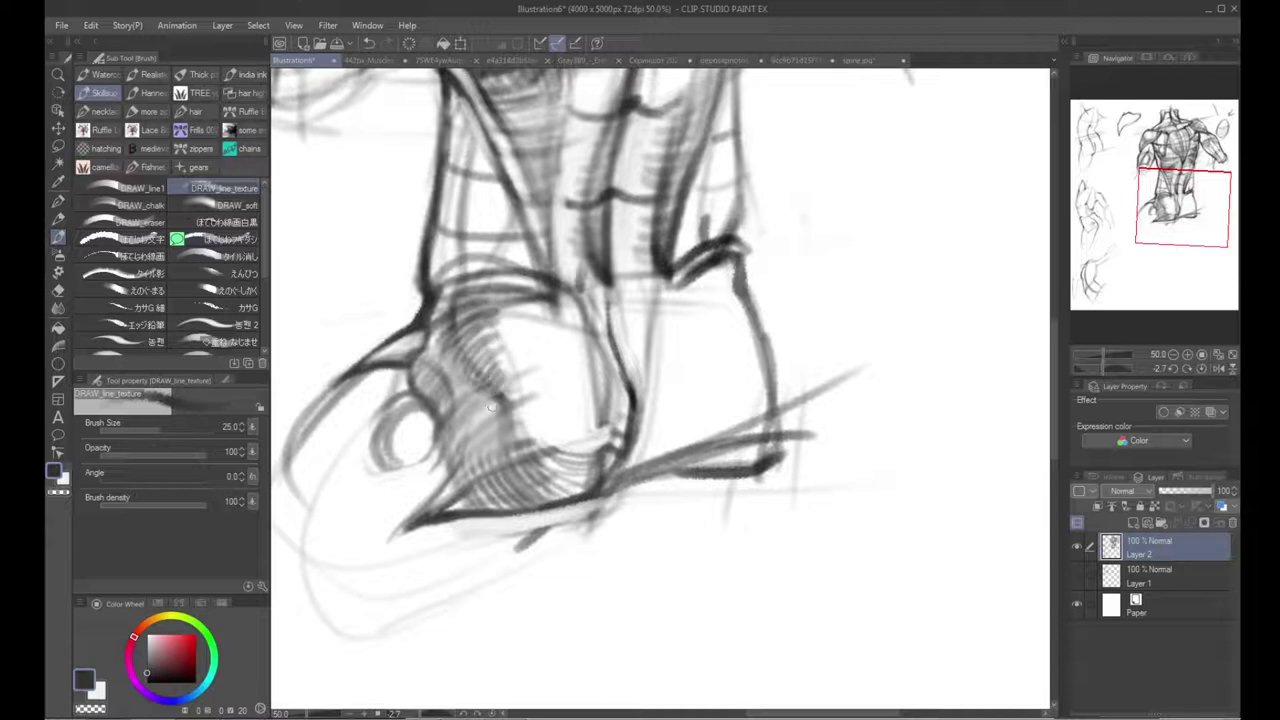
mouse_move(530, 404)
left_mouse_down()
mouse_move(492, 430)
mouse_move(506, 456)
left_mouse_up()
Step: Lighten the extra lines along the left buttock's inner edge beside the cleft
key("x")
left_click_drag(586, 328, 604, 412)
left_click_drag(594, 328, 609, 430)
left_click_drag(608, 384, 616, 432)
left_click(641, 388, "alt")
key("bracketleft")
key("bracketleft")
key("bracketleft")
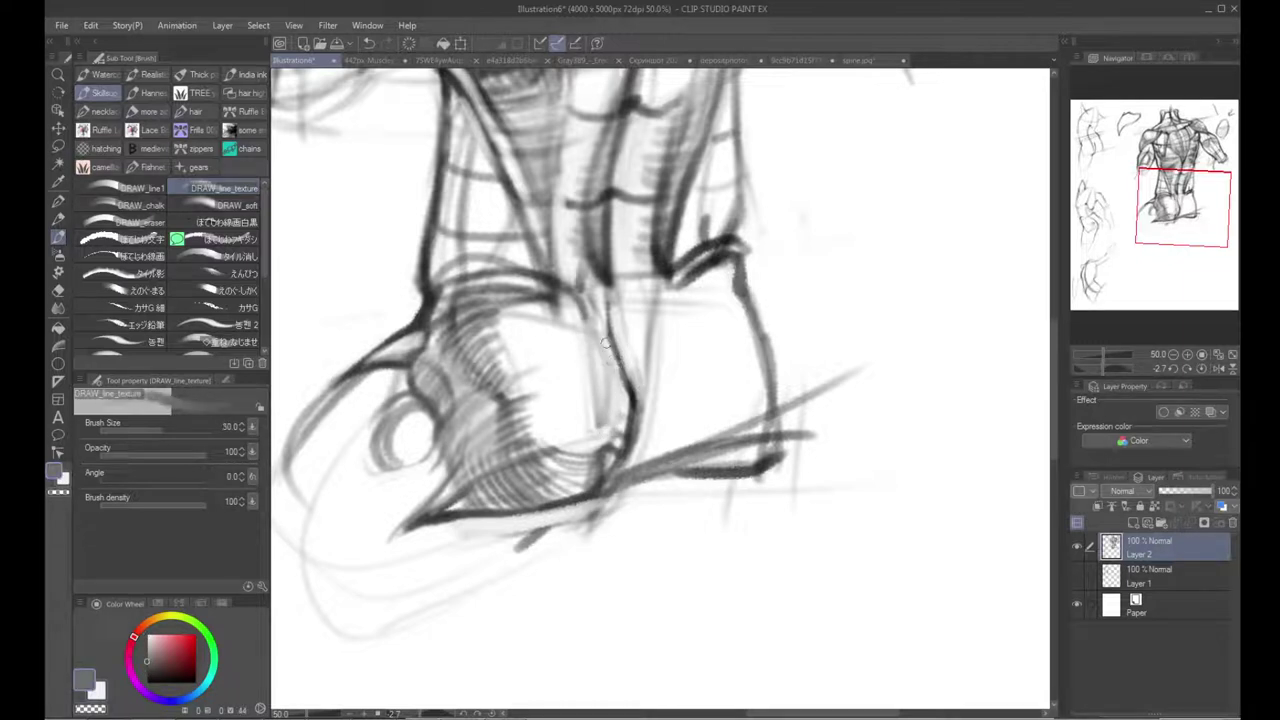
Step: Shade the inner edge of the left buttock with grey strokes and rework the lower bend of its contour
left_click_drag(604, 426, 620, 445)
mouse_move(600, 413)
left_mouse_down()
mouse_move(613, 364)
mouse_move(635, 394)
mouse_move(610, 334)
left_mouse_up()
key("x")
left_click_drag(632, 405, 602, 483)
Step: Redraw the dark line between the buttocks and carry it into the lower edge of the right buttock
left_click(625, 438, "alt")
left_click(632, 440, "alt")
key("h")
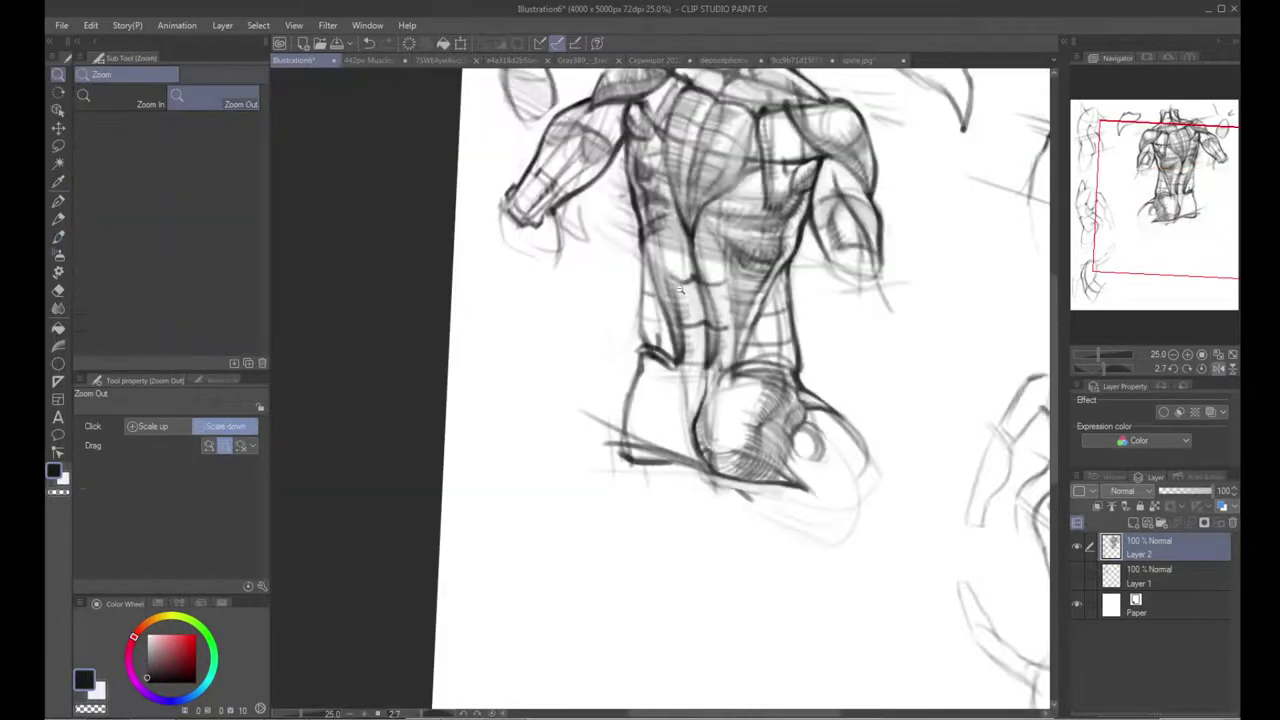
key("h")
left_click(612, 368, "ctrl")
left_click(610, 362, "ctrl")
left_click_drag(558, 490, 522, 308)
key("b")
key("x")
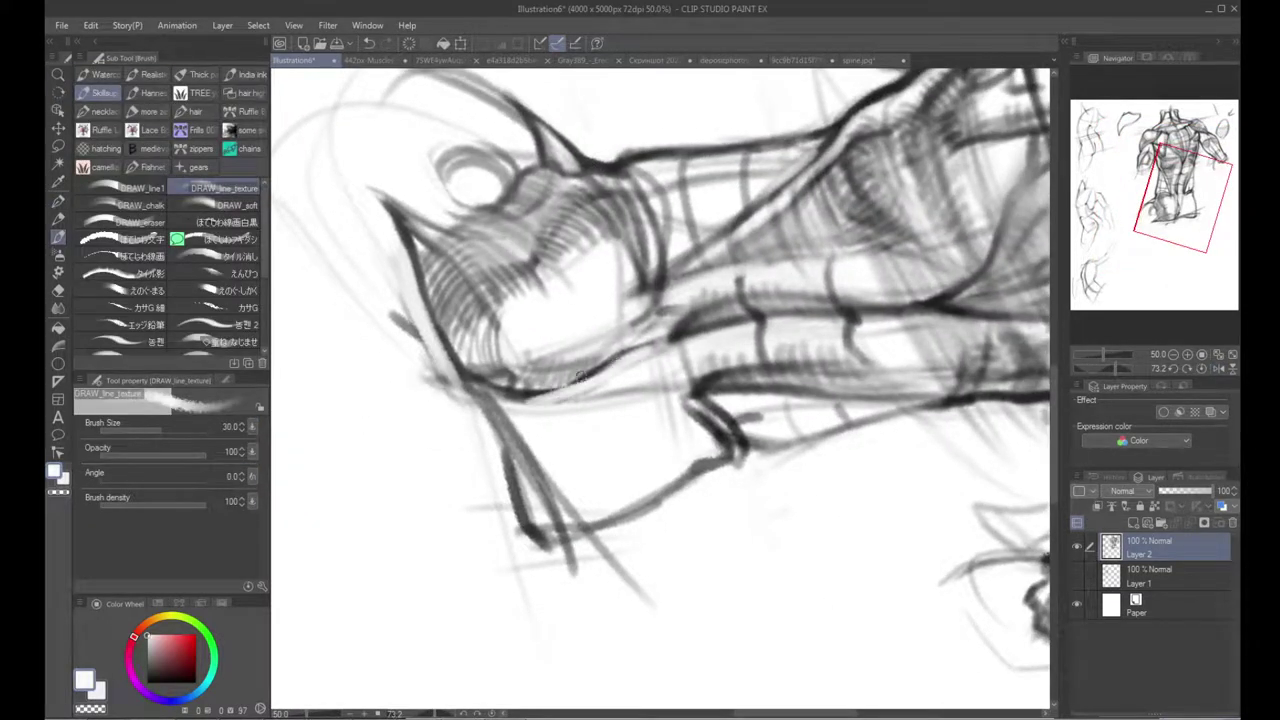
key("x")
left_click_drag(528, 398, 660, 342)
left_click_drag(602, 376, 662, 336)
mouse_move(471, 428)
left_mouse_down()
mouse_move(499, 384)
mouse_move(522, 464)
left_mouse_up()
Step: Hatch a shadow on the outer lower side of the right buttock
key("r")
mouse_move(520, 571)
left_mouse_down()
mouse_move(578, 486)
mouse_move(622, 494)
mouse_move(690, 410)
mouse_move(655, 456)
mouse_move(690, 455)
mouse_move(680, 465)
mouse_move(700, 450)
mouse_move(623, 470)
left_mouse_up()
key("b")
mouse_move(707, 267)
left_mouse_down()
mouse_move(685, 389)
mouse_move(718, 289)
mouse_move(627, 443)
mouse_move(709, 308)
mouse_move(656, 439)
mouse_move(723, 284)
mouse_move(639, 395)
mouse_move(701, 355)
mouse_move(664, 358)
mouse_move(703, 394)
mouse_move(661, 344)
mouse_move(713, 383)
mouse_move(707, 321)
left_mouse_up()
mouse_move(653, 413)
left_mouse_down()
mouse_move(651, 394)
mouse_move(670, 410)
mouse_move(679, 400)
mouse_move(691, 472)
mouse_move(614, 448)
mouse_move(655, 477)
left_mouse_up()
mouse_move(610, 416)
left_mouse_down()
mouse_move(655, 466)
mouse_move(666, 452)
mouse_move(656, 466)
mouse_move(638, 448)
left_mouse_up()
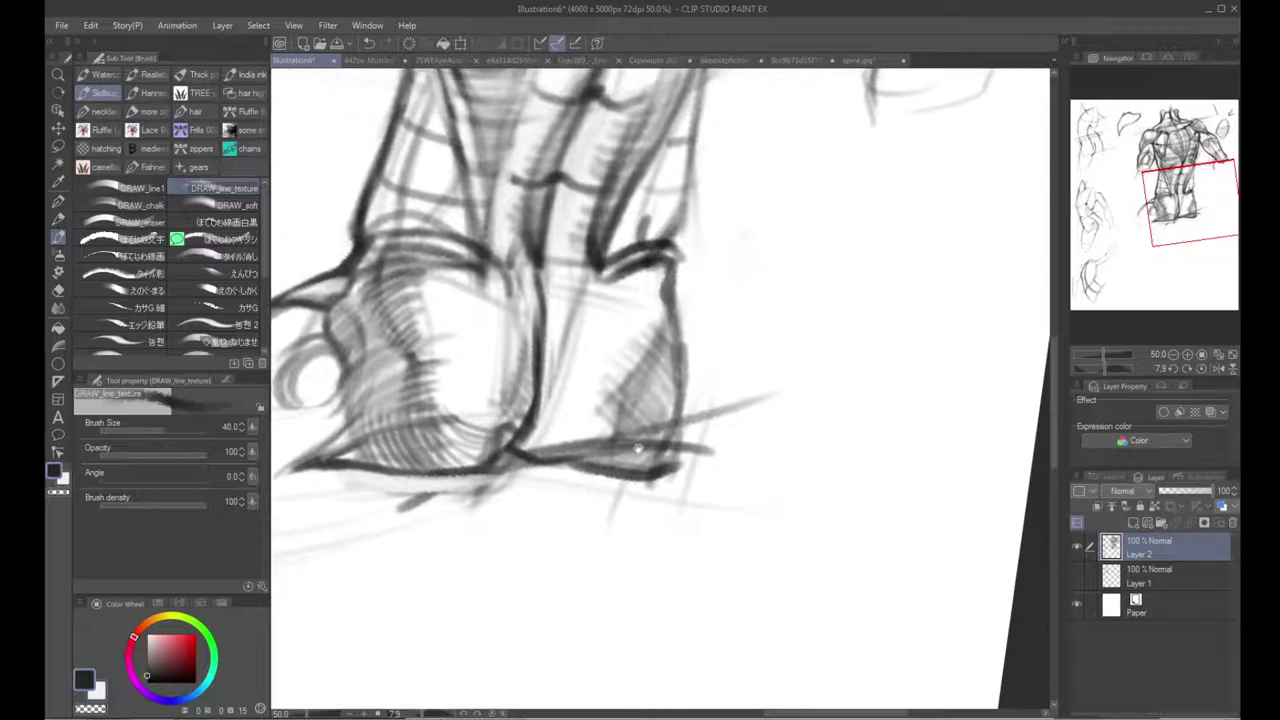
Step: Extend the hatching along the lower edge of the right buttock towards the centre line
scroll(637, 449, "up", 1)
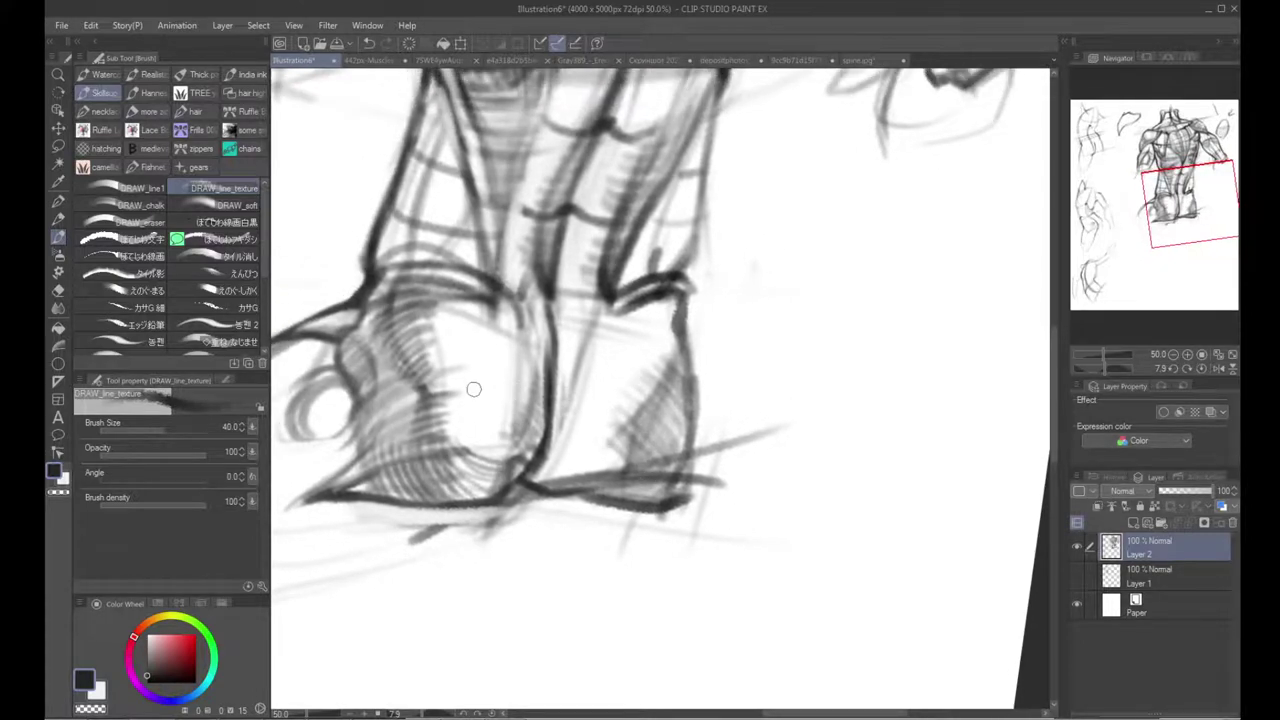
left_click_drag(455, 425, 417, 453)
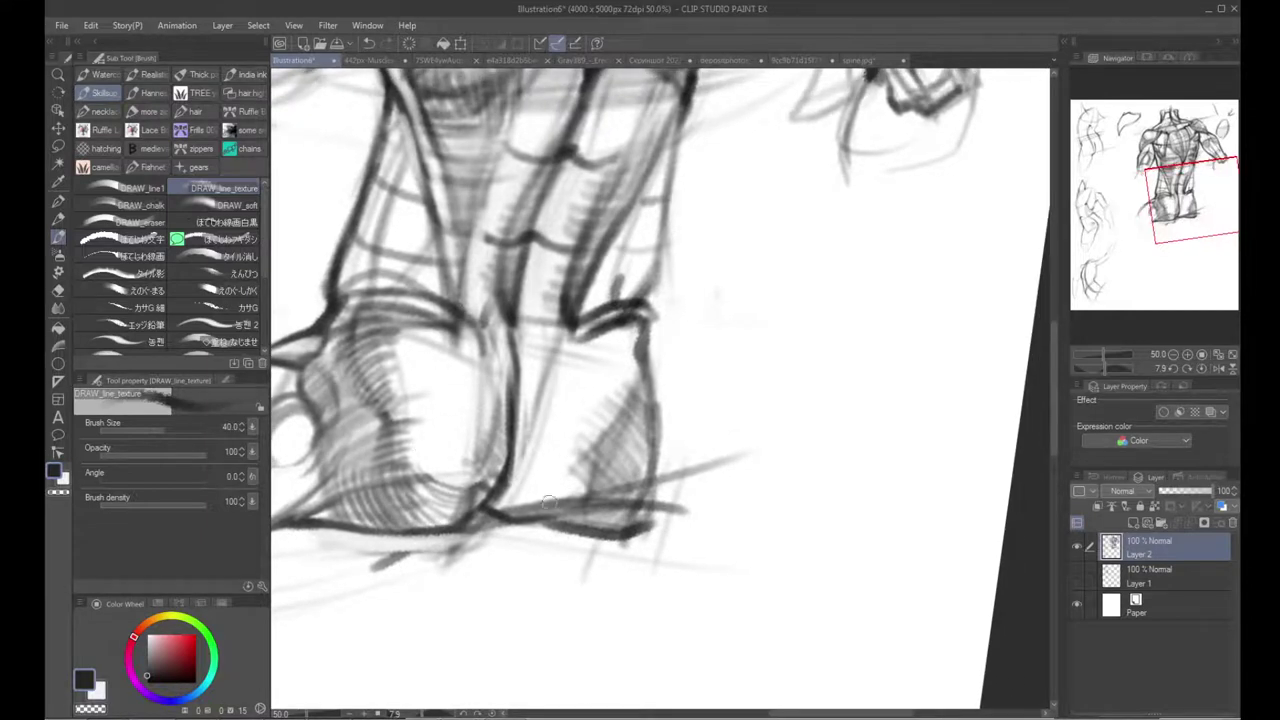
left_click_drag(509, 472, 517, 508)
mouse_move(518, 470)
left_mouse_down()
mouse_move(530, 504)
mouse_move(543, 503)
left_mouse_up()
mouse_move(541, 477)
left_mouse_down()
mouse_move(543, 507)
mouse_move(573, 494)
left_mouse_up()
Step: Outline the inner side of the right buttock up to the lower back and hatch it with short strokes
left_click_drag(525, 362, 541, 484)
left_click_drag(522, 410, 538, 392)
mouse_move(520, 432)
left_mouse_down()
mouse_move(545, 404)
mouse_move(546, 415)
left_mouse_up()
mouse_move(519, 464)
left_mouse_down()
mouse_move(546, 439)
mouse_move(545, 450)
left_mouse_up()
mouse_move(520, 486)
left_mouse_down()
mouse_move(542, 460)
mouse_move(552, 472)
left_mouse_up()
left_click_drag(532, 388, 570, 332)
left_click_drag(536, 414, 570, 334)
mouse_move(462, 318)
left_mouse_down()
mouse_move(486, 368)
mouse_move(470, 525)
left_mouse_up()
Step: Clean up the outer contour of the right buttock with white and redraw it as a thinner dark line
key("alt+space")
left_click(494, 403)
key("shift+space")
key("h")
key("h")
key("ctrl+space")
left_click(615, 488)
left_click(619, 505)
key("b")
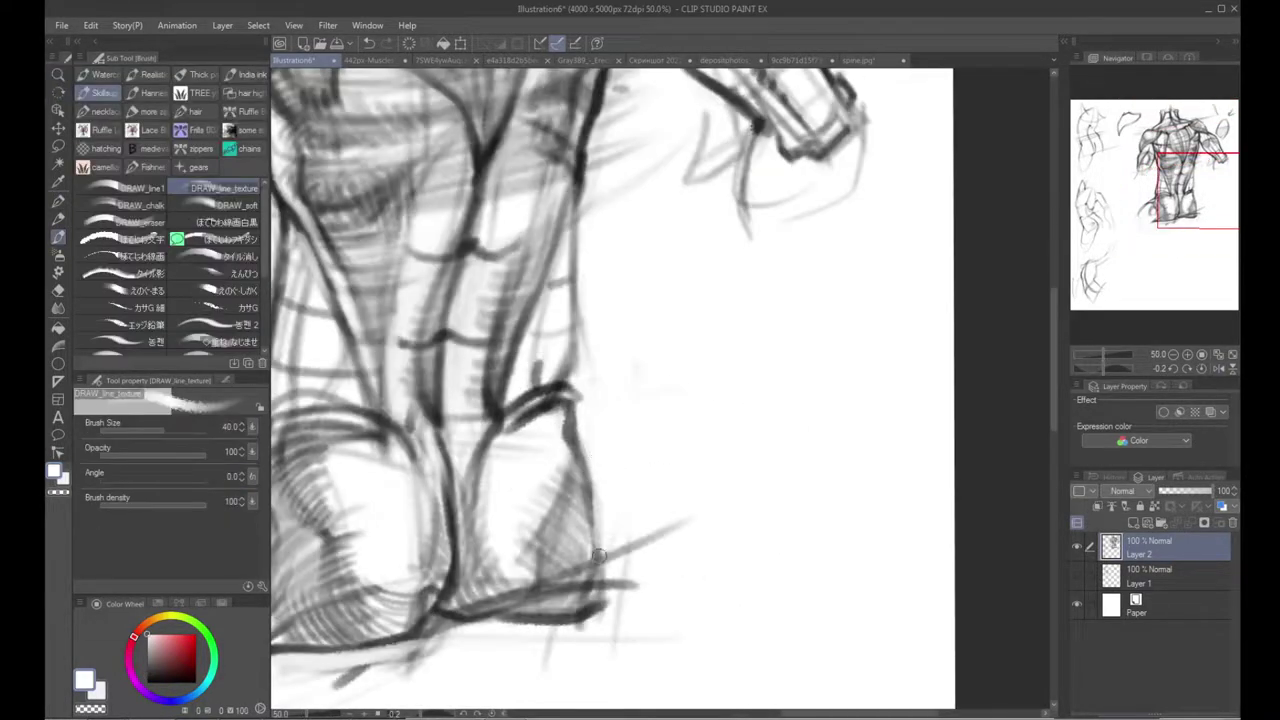
mouse_move(575, 456)
left_mouse_down()
mouse_move(597, 572)
mouse_move(597, 515)
mouse_move(608, 551)
left_mouse_up()
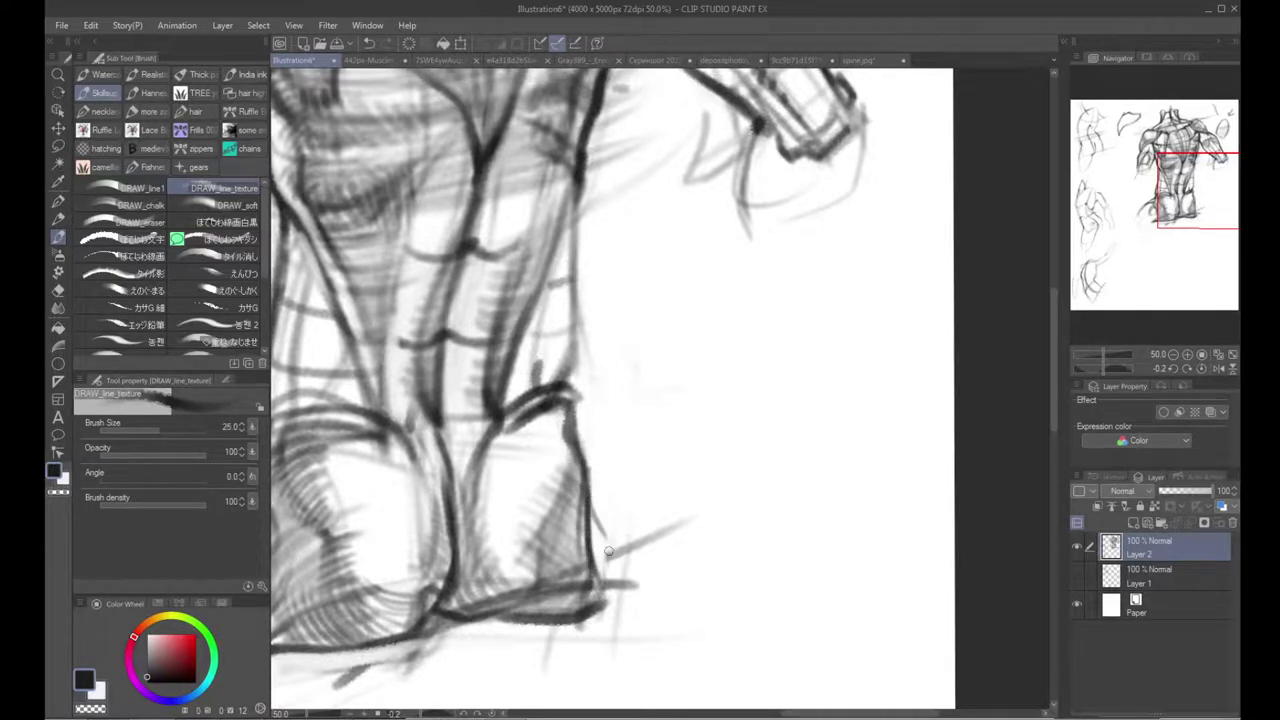
Step: Examine the whole figure in a mirrored view, then look closely at the upper back
key("alt+space")
left_click(646, 490)
left_click(650, 500)
left_click_drag(656, 502, 649, 537)
key("h")
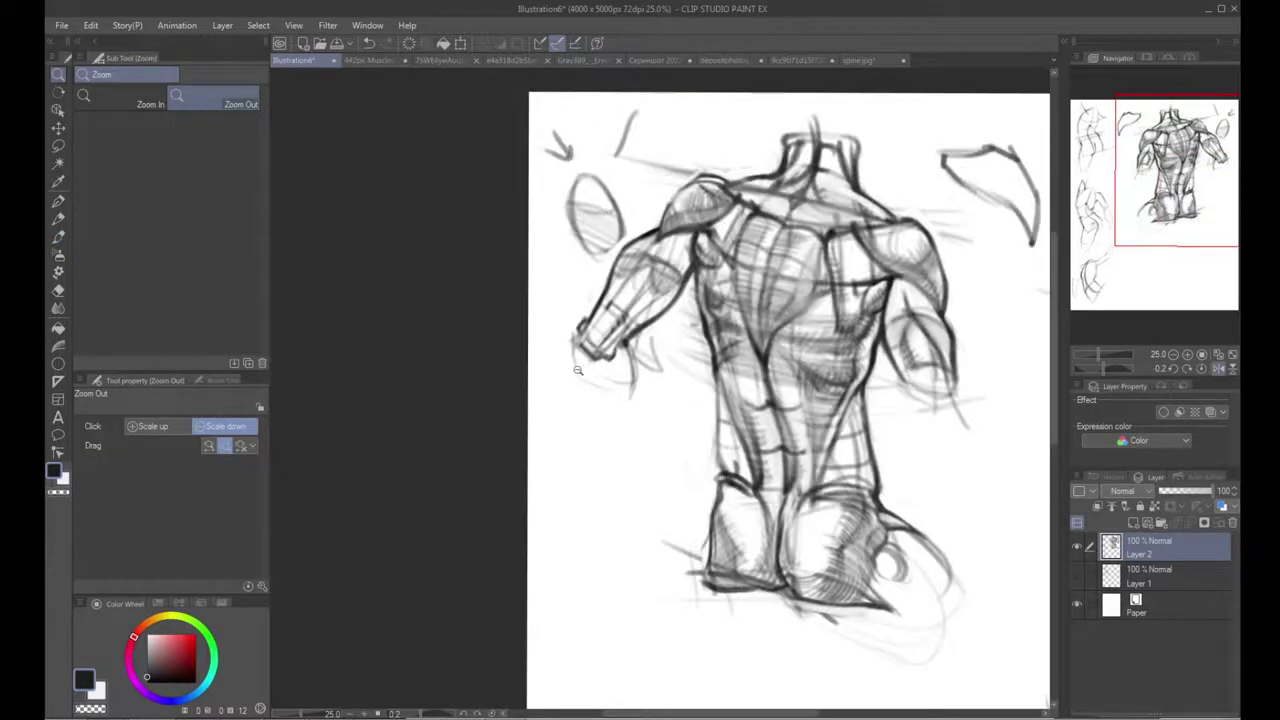
key("h")
key("ctrl+space")
left_click(548, 290)
left_click_drag(548, 290, 532, 399)
left_click(545, 350)
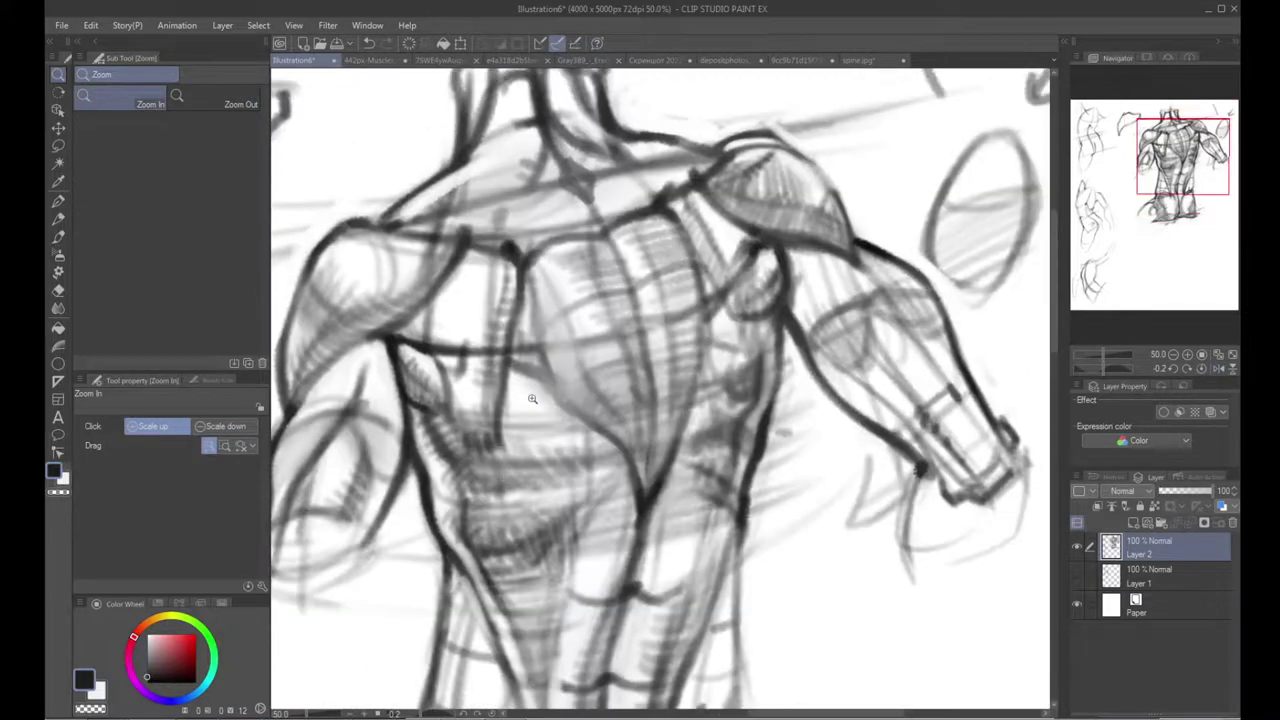
key("p")
key("b")
Step: Try a dark curved guideline across the back between the armpits, undo it, and lighten the existing line with white
left_click_drag(460, 348, 470, 372)
right_click(444, 370)
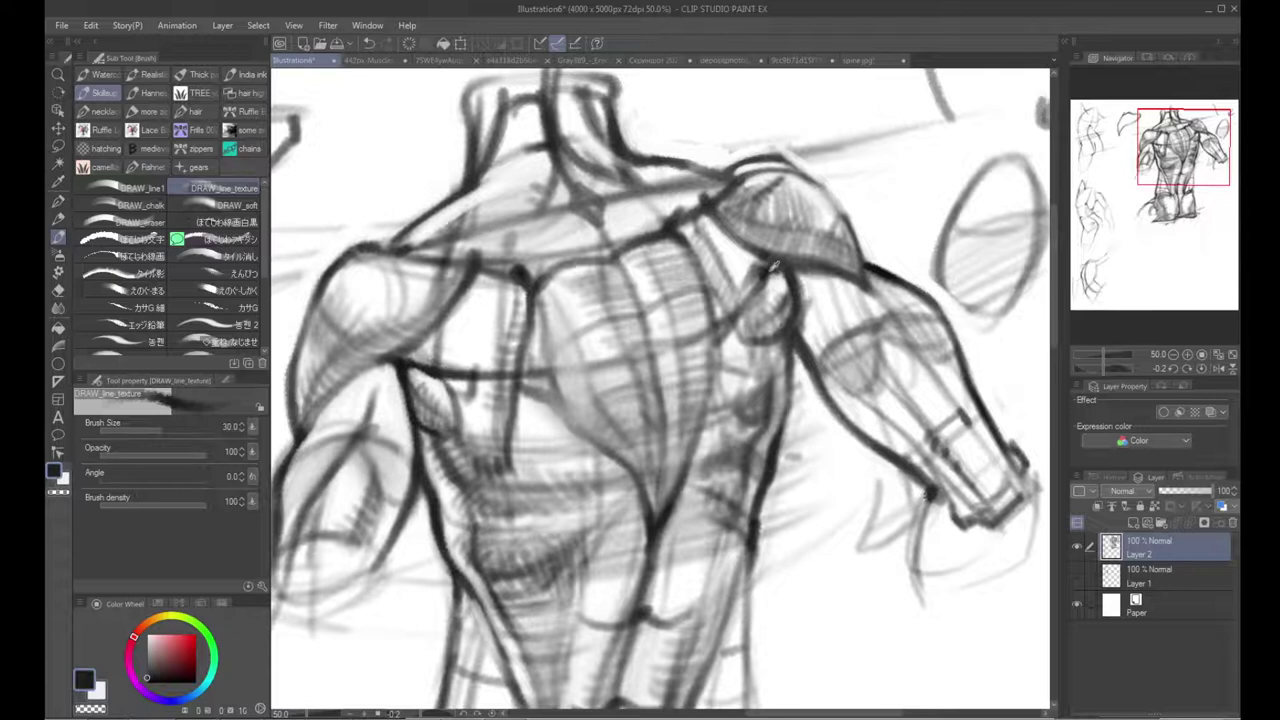
mouse_move(444, 378)
left_mouse_down()
mouse_move(656, 346)
mouse_move(806, 266)
left_mouse_up()
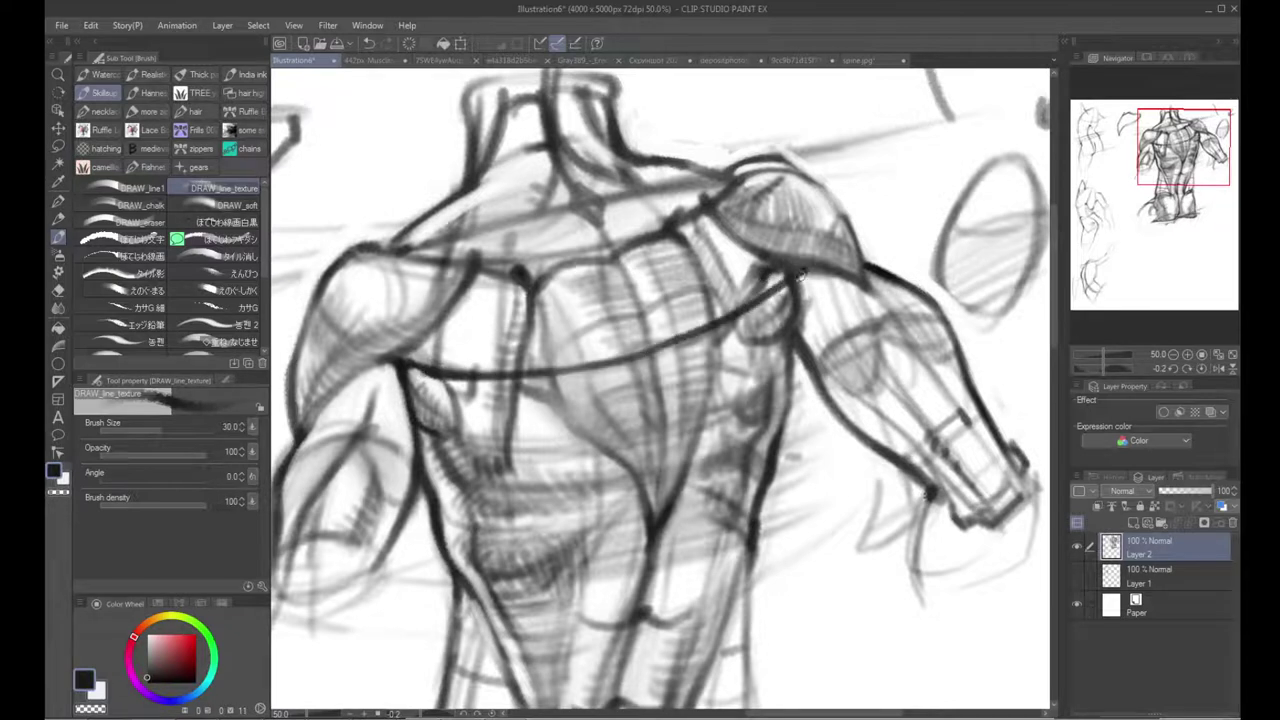
key("ctrl+z")
key("x")
mouse_move(458, 385)
left_mouse_down()
mouse_move(561, 377)
mouse_move(745, 313)
left_mouse_up()
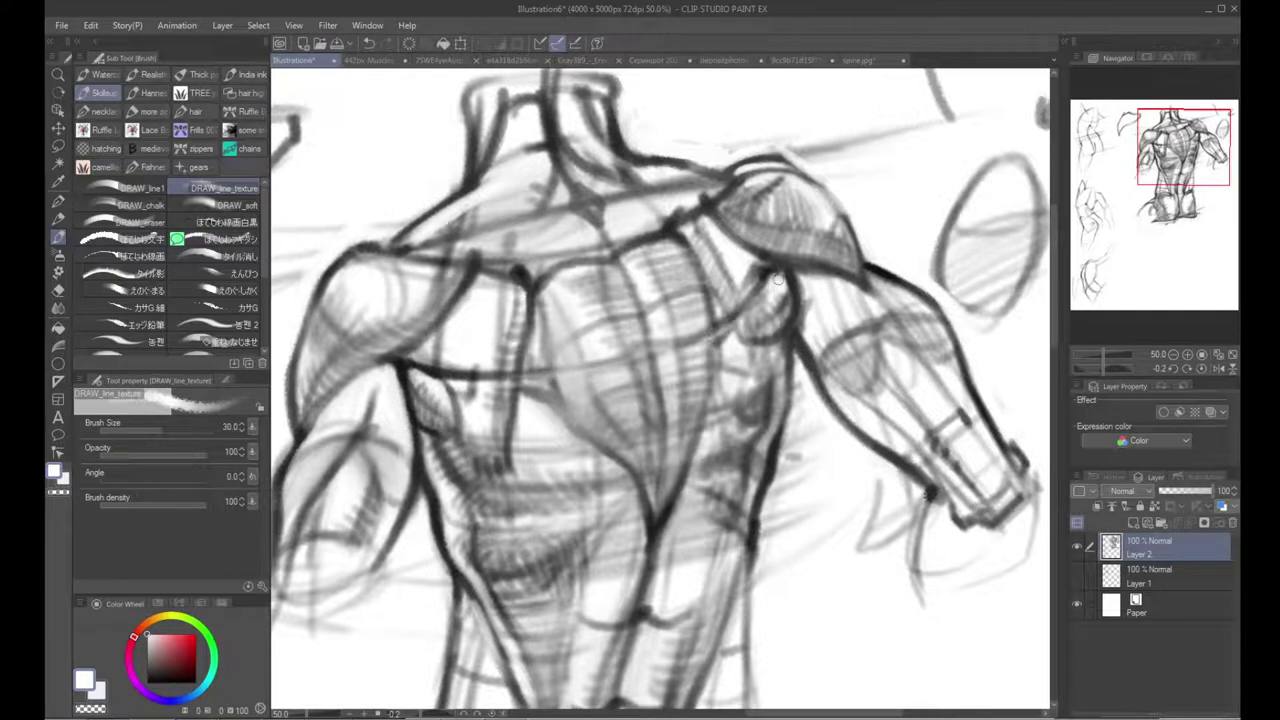
Step: Hatch the left deltoid and the left slope of the trapezius below the neck
key("x")
left_click_drag(354, 303, 384, 354)
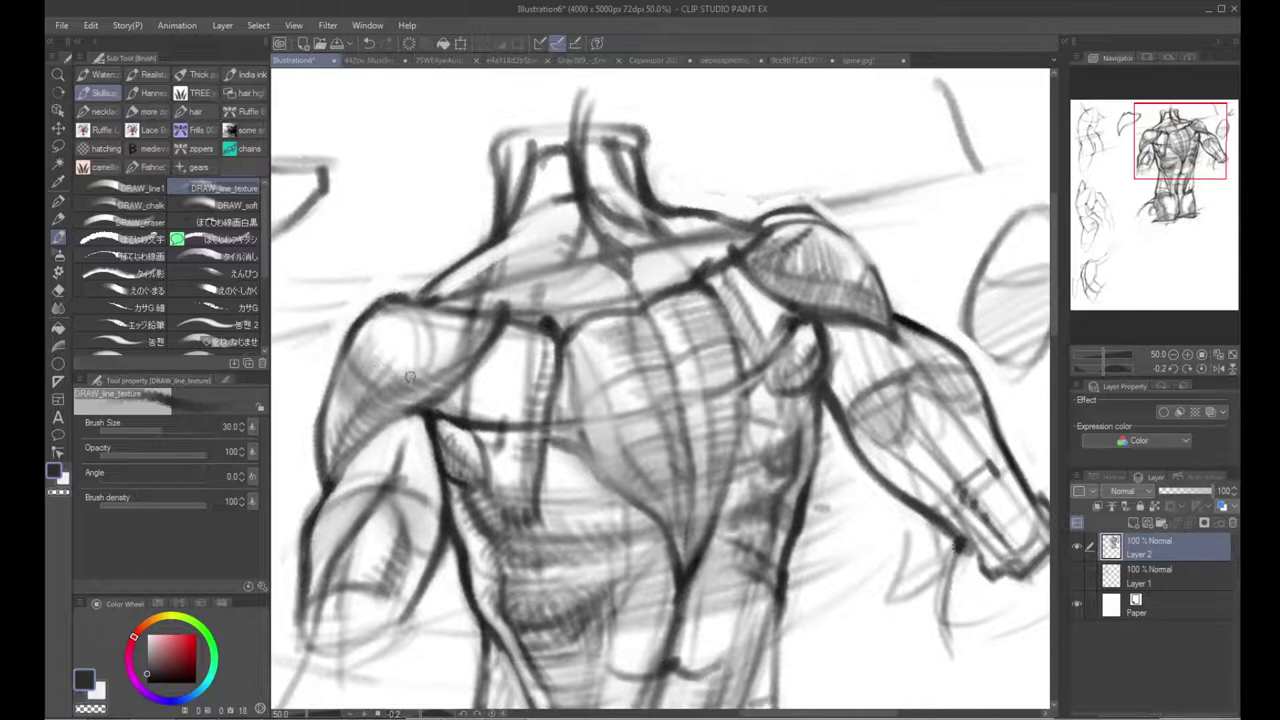
mouse_move(407, 355)
left_mouse_down()
mouse_move(440, 372)
mouse_move(461, 362)
mouse_move(458, 395)
mouse_move(492, 353)
left_mouse_up()
mouse_move(591, 285)
left_mouse_down()
mouse_move(565, 322)
mouse_move(492, 356)
mouse_move(562, 325)
mouse_move(580, 333)
mouse_move(591, 296)
left_mouse_up()
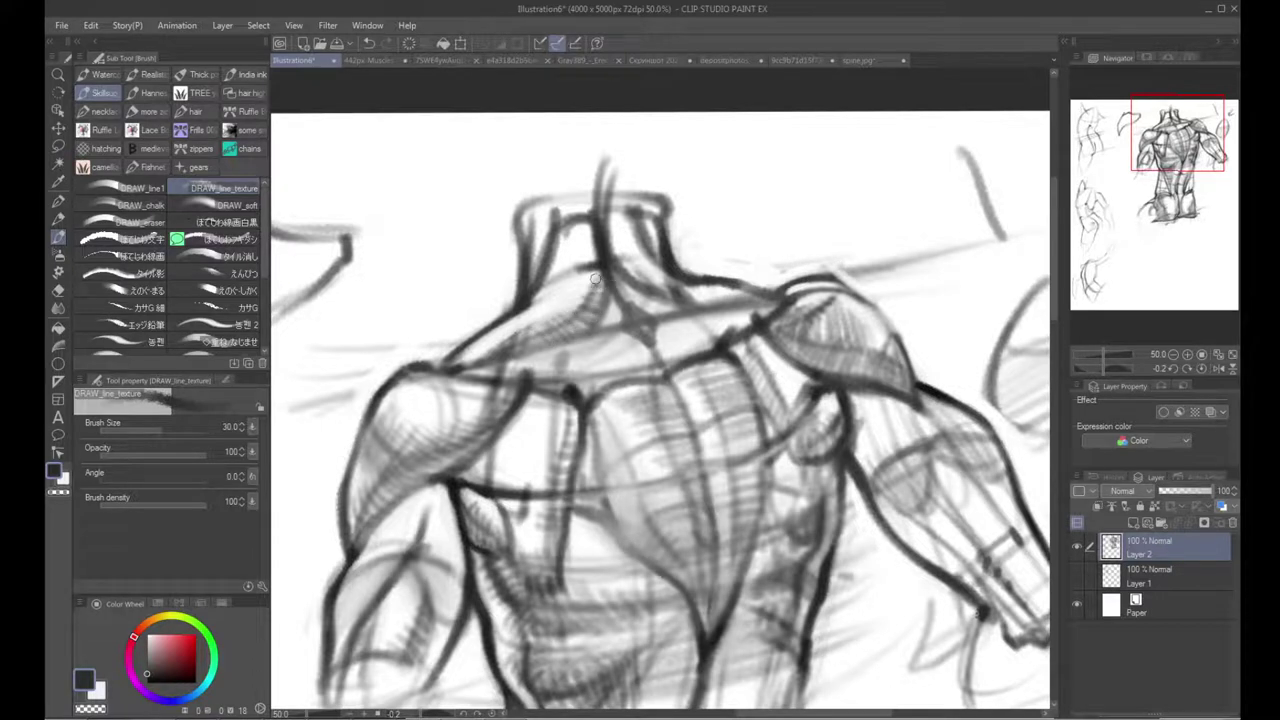
mouse_move(593, 250)
left_mouse_down()
mouse_move(571, 272)
mouse_move(569, 318)
mouse_move(498, 323)
left_mouse_up()
Step: Lighten the left side of the neck with white and soften its centre line with the Blend tool
key("x")
key("bracketright")
key("x")
key("x")
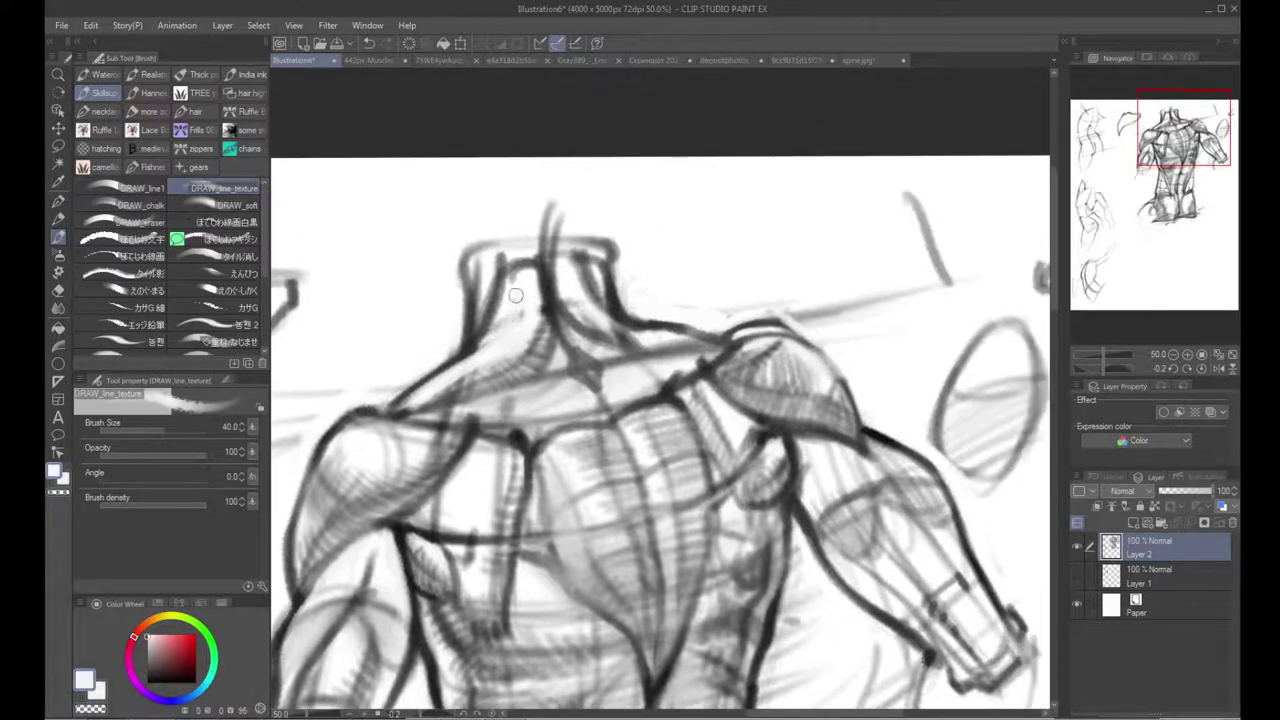
key("x")
key("x")
key("j")
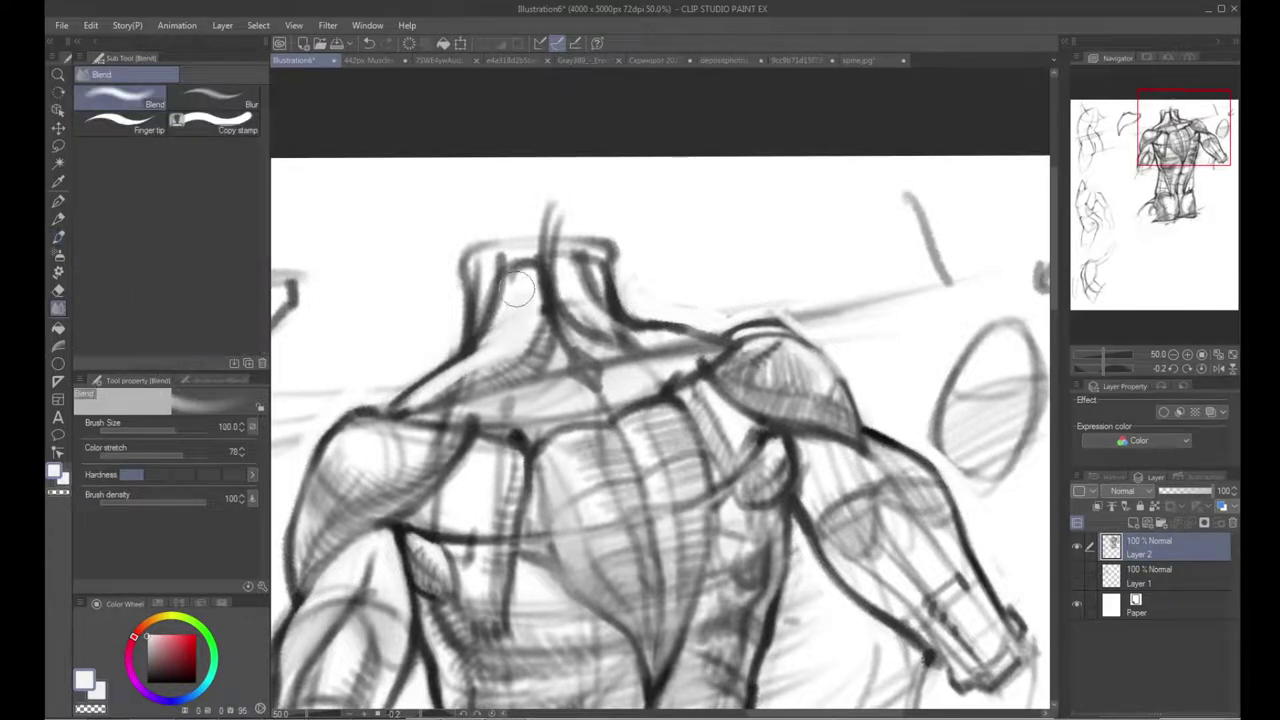
left_click_drag(543, 298, 577, 353)
Step: Lighten the muscle on the right side of the neck and darken the neck's left contour
key("b")
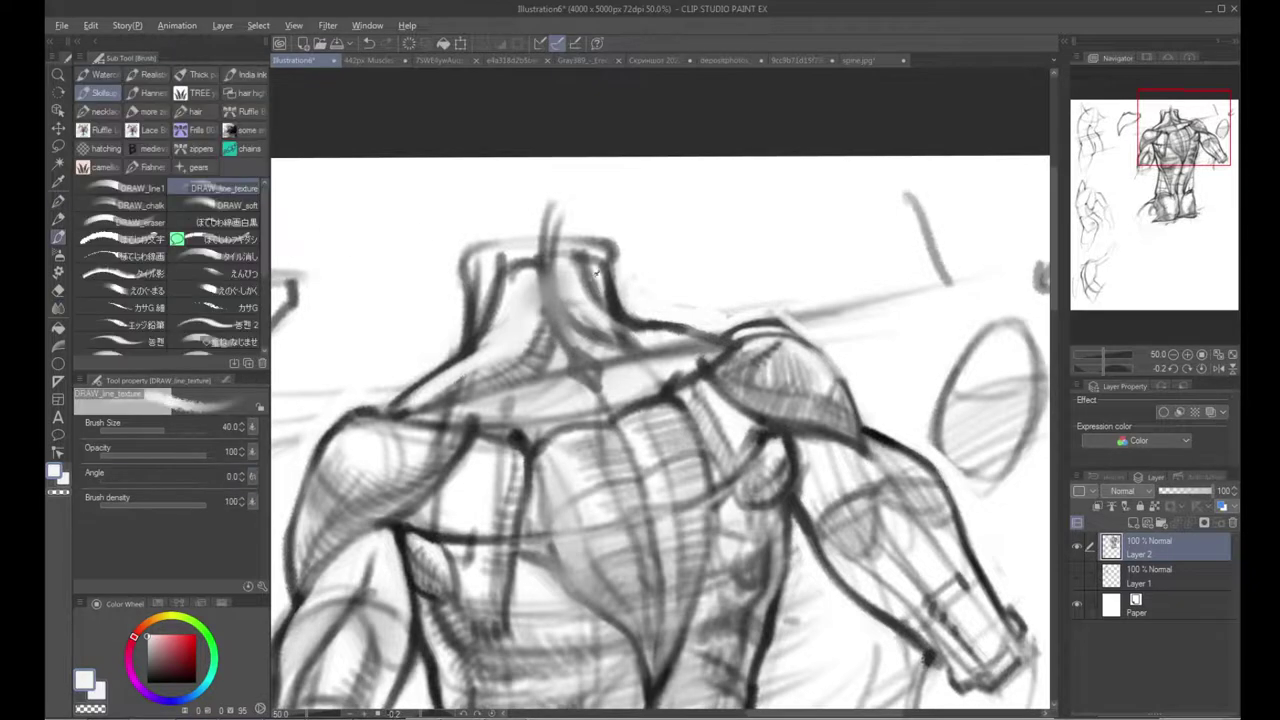
mouse_move(557, 270)
left_mouse_down()
mouse_move(583, 320)
mouse_move(612, 302)
mouse_move(615, 314)
left_mouse_up()
key("x")
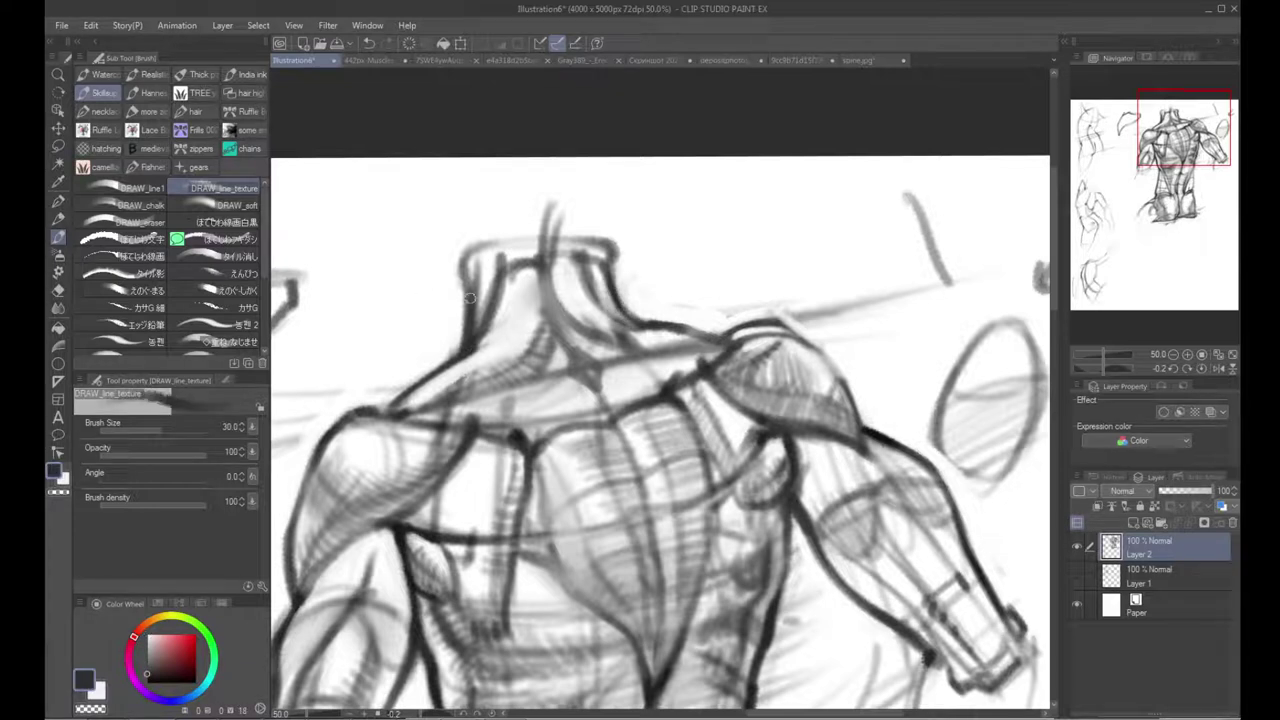
left_click_drag(470, 300, 470, 282)
left_click_drag(553, 302, 507, 235)
Step: Hatch the trapezius around the base of the neck and above the right shoulder blade
key("x")
key("x")
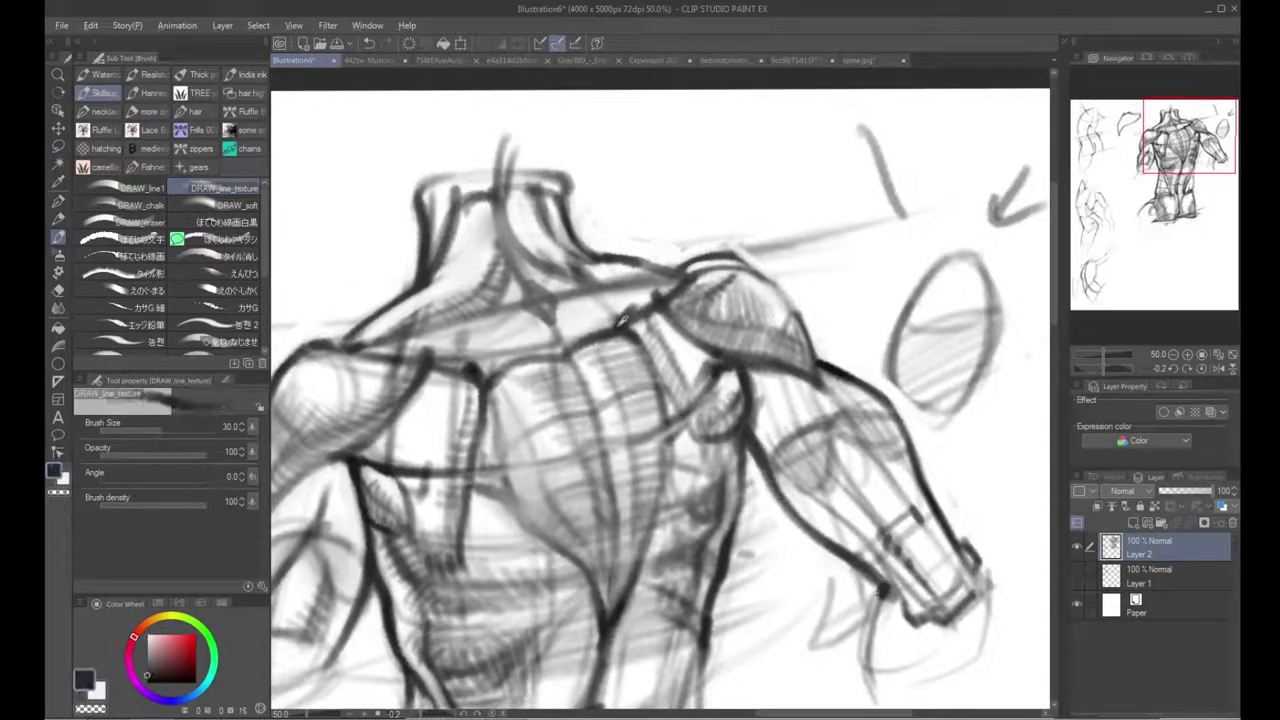
left_click_drag(505, 314, 570, 369)
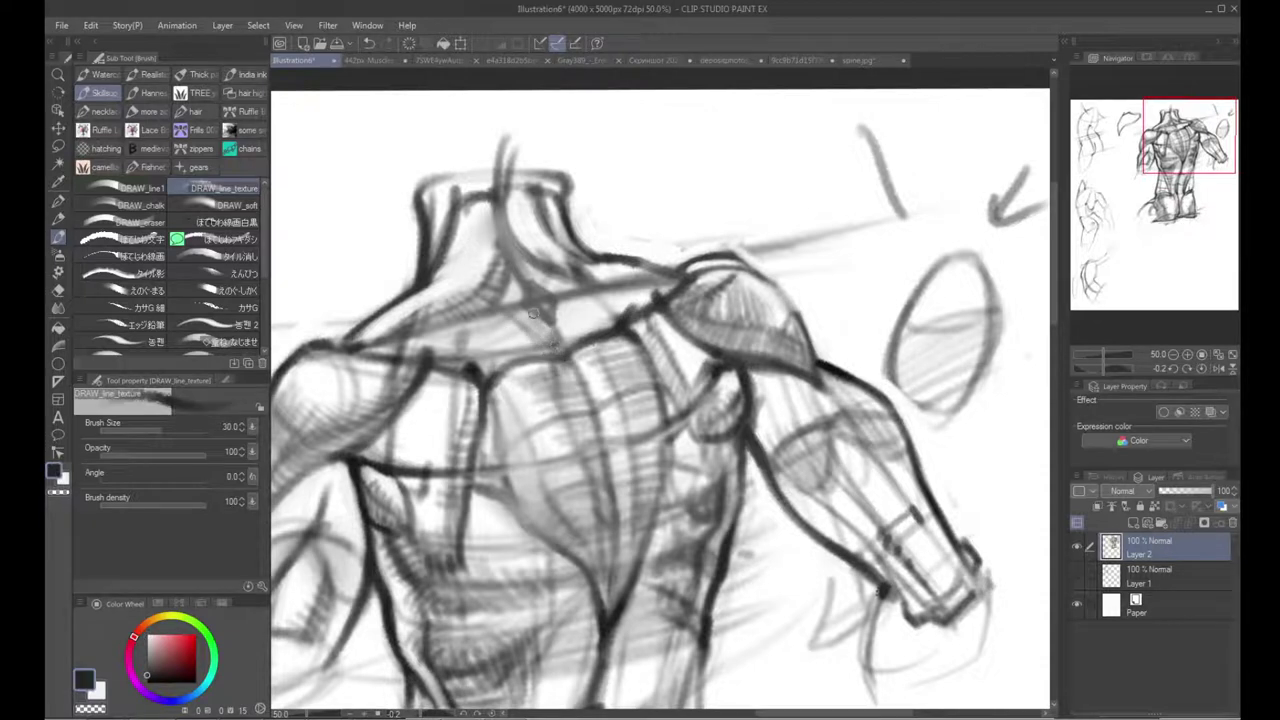
mouse_move(574, 298)
left_mouse_down()
mouse_move(589, 333)
mouse_move(604, 332)
mouse_move(618, 326)
mouse_move(602, 318)
mouse_move(622, 278)
left_mouse_up()
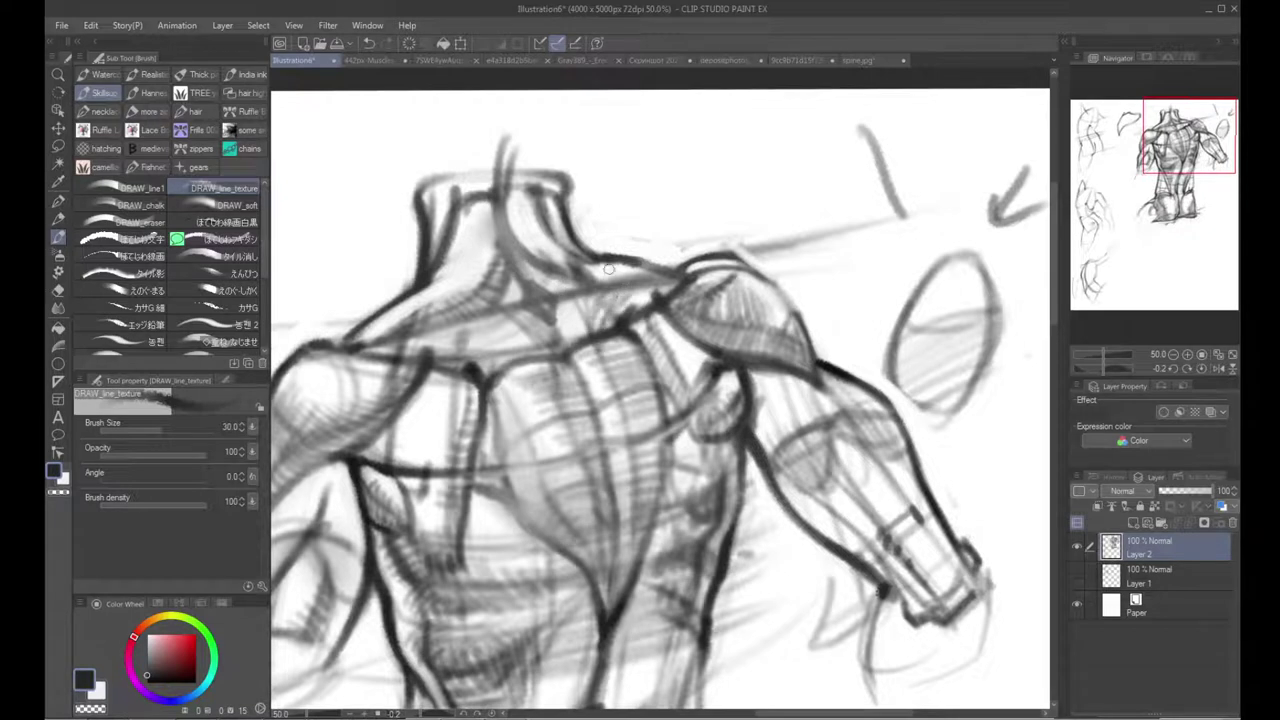
Step: Soften the dark line between the shoulder blades with white and sampled greys, and rework the upper spine and its shading
left_click(516, 367, "alt")
key("bracketright")
key("bracketright")
mouse_move(504, 375)
left_mouse_down()
mouse_move(630, 334)
mouse_move(632, 318)
mouse_move(573, 370)
left_mouse_up()
key("x")
mouse_move(556, 321)
left_mouse_down()
mouse_move(562, 362)
mouse_move(657, 392)
left_mouse_up()
left_click(574, 313, "alt")
key("x")
left_click(624, 325, "alt")
left_click(485, 353, "alt")
mouse_move(486, 367)
left_mouse_down()
mouse_move(484, 379)
mouse_move(556, 390)
left_mouse_up()
left_click(545, 400, "alt")
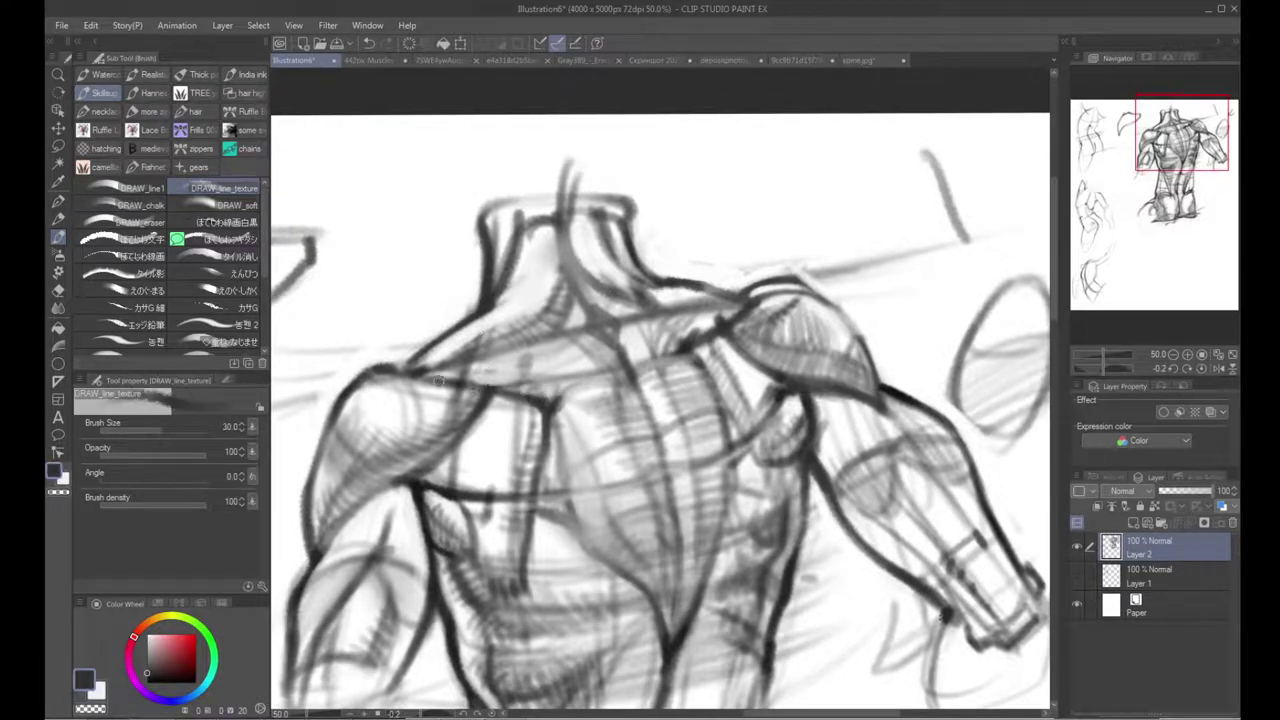
Step: Hatch the trapezius above the left shoulder blade and lighten the shading above the right one
mouse_move(443, 364)
left_mouse_down()
mouse_move(546, 383)
mouse_move(517, 381)
mouse_move(547, 398)
mouse_move(473, 369)
mouse_move(517, 380)
left_mouse_up()
left_click_drag(506, 356, 542, 390)
left_click_drag(643, 401, 555, 409)
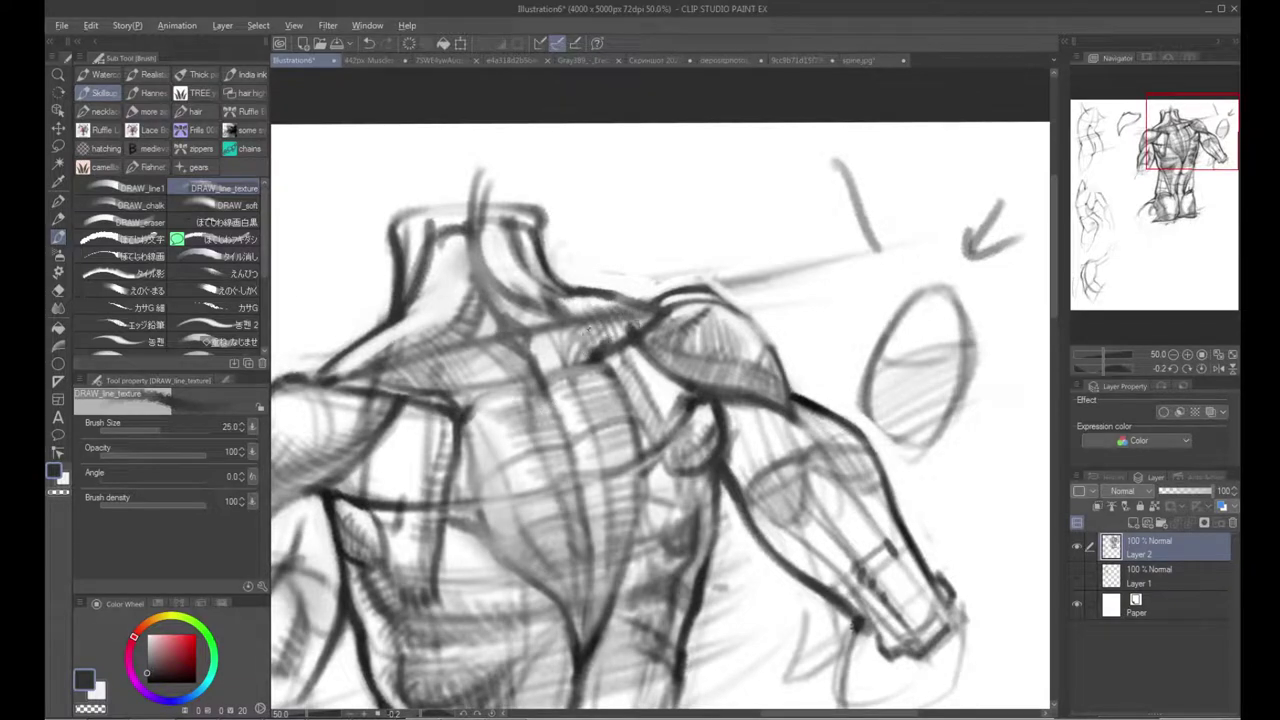
key("x")
left_click_drag(596, 347, 643, 319)
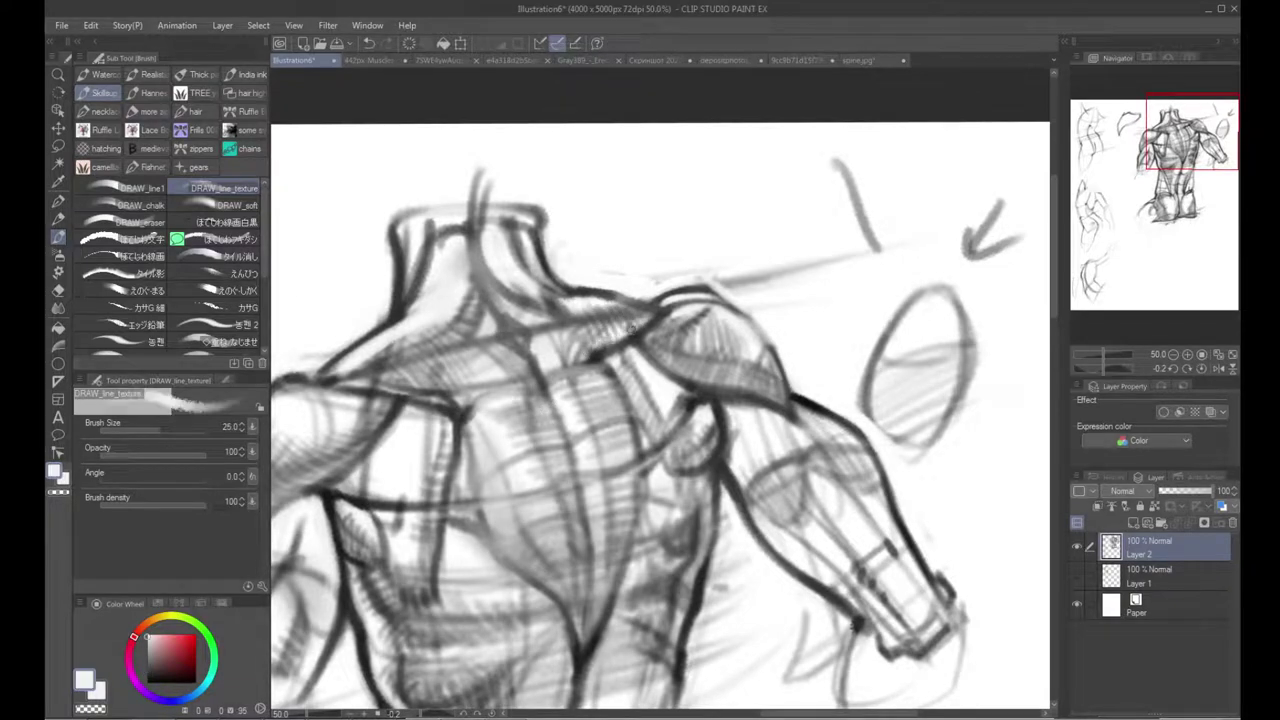
key("x")
Step: Outline the small diamond shape at the base of the neck and lighten its inside with a sampled grey
mouse_move(464, 306)
left_mouse_down()
mouse_move(544, 322)
mouse_move(567, 349)
left_mouse_up()
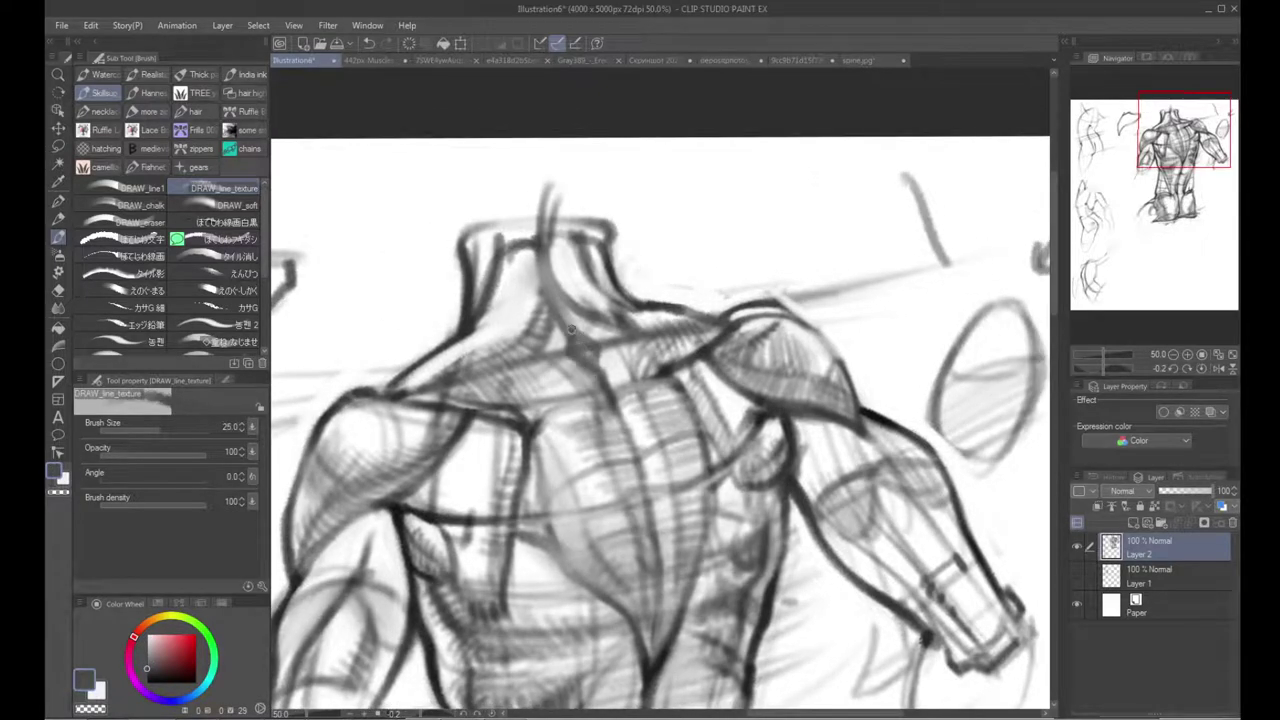
left_click(586, 332, "alt")
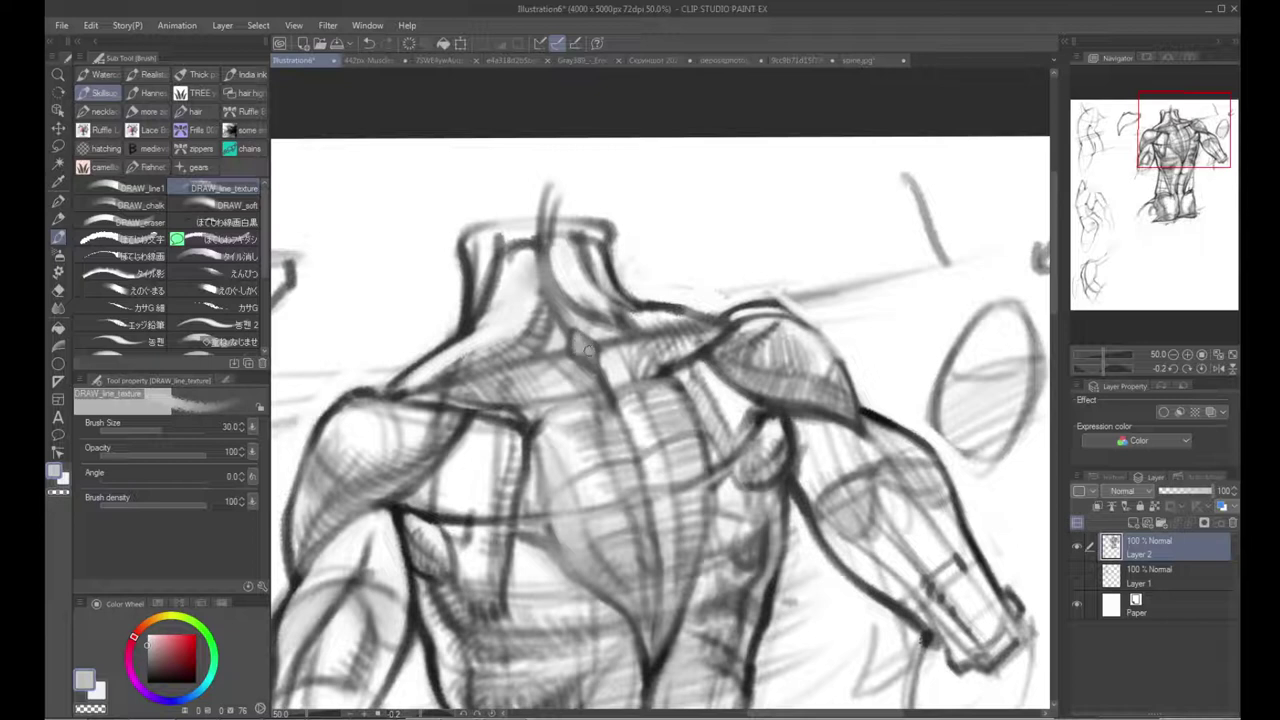
key("x")
left_click_drag(590, 352, 583, 345)
Step: Hatch the top of the left upper arm below the deltoid with dark curved strokes
left_click(608, 367, "alt")
left_click(608, 367, "alt")
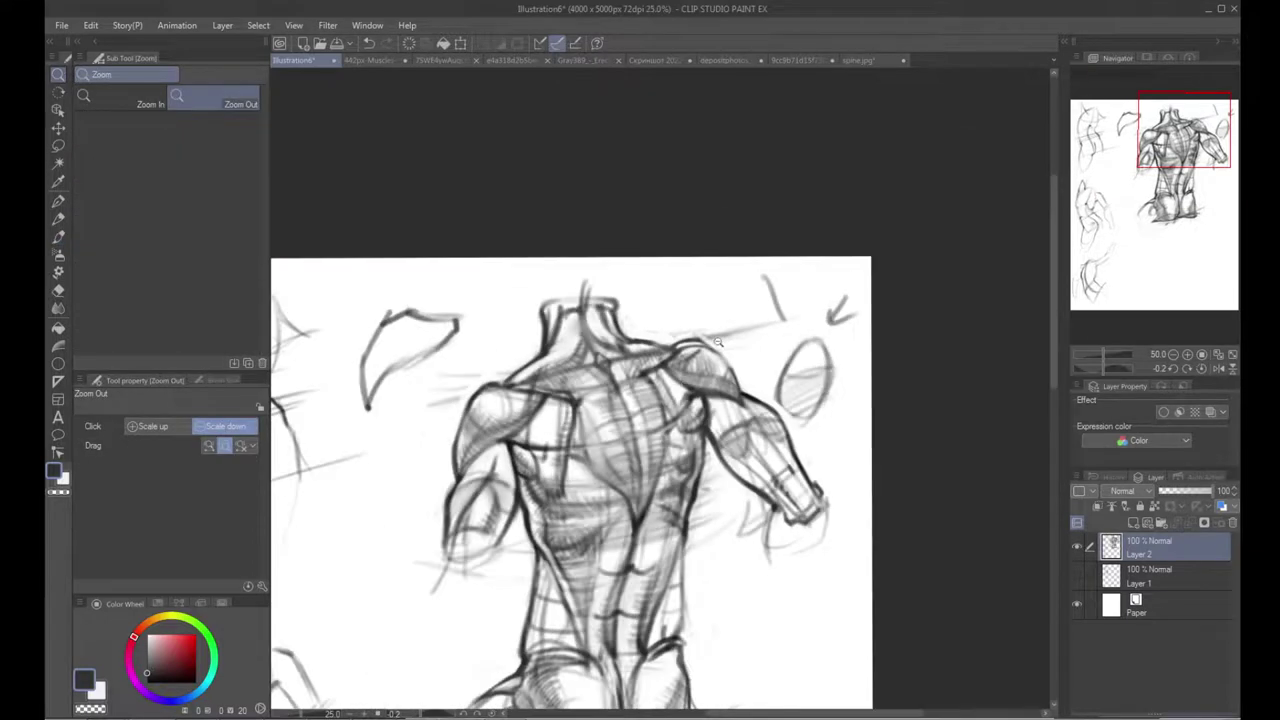
left_click_drag(669, 474, 655, 385)
key("ctrl+space")
left_click(655, 383)
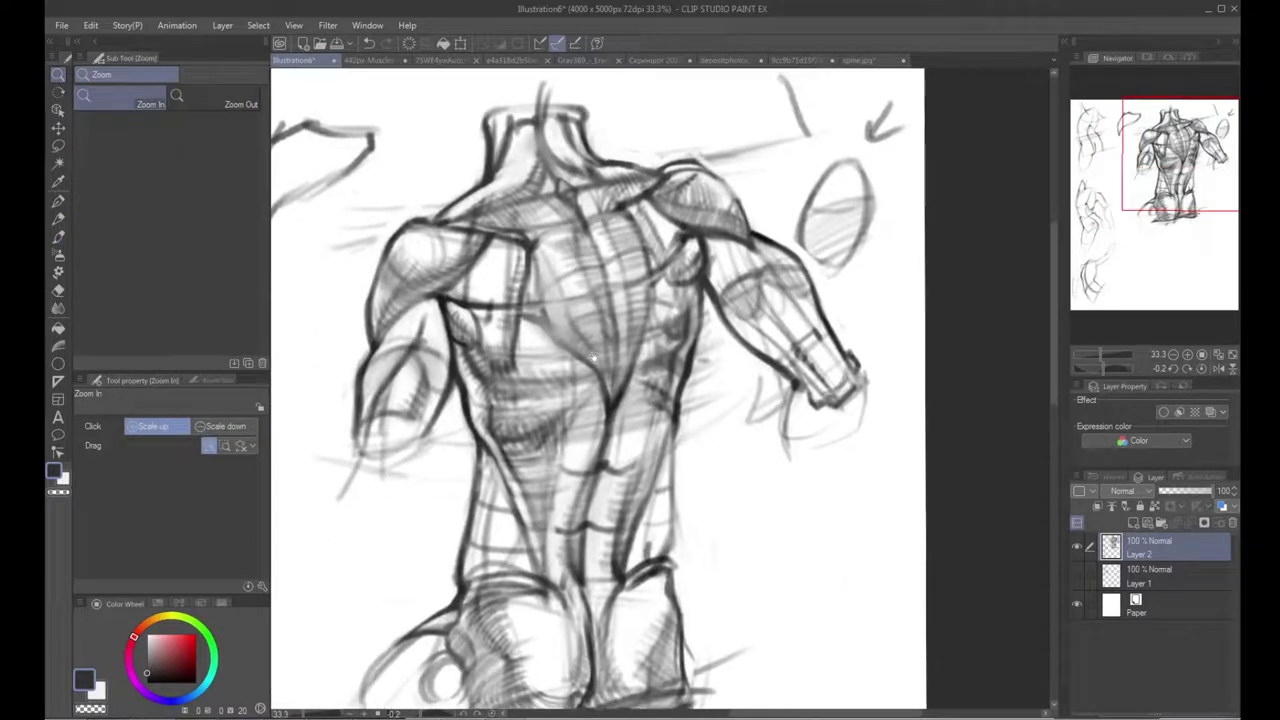
scroll(655, 383, "down", 2)
left_click(525, 349)
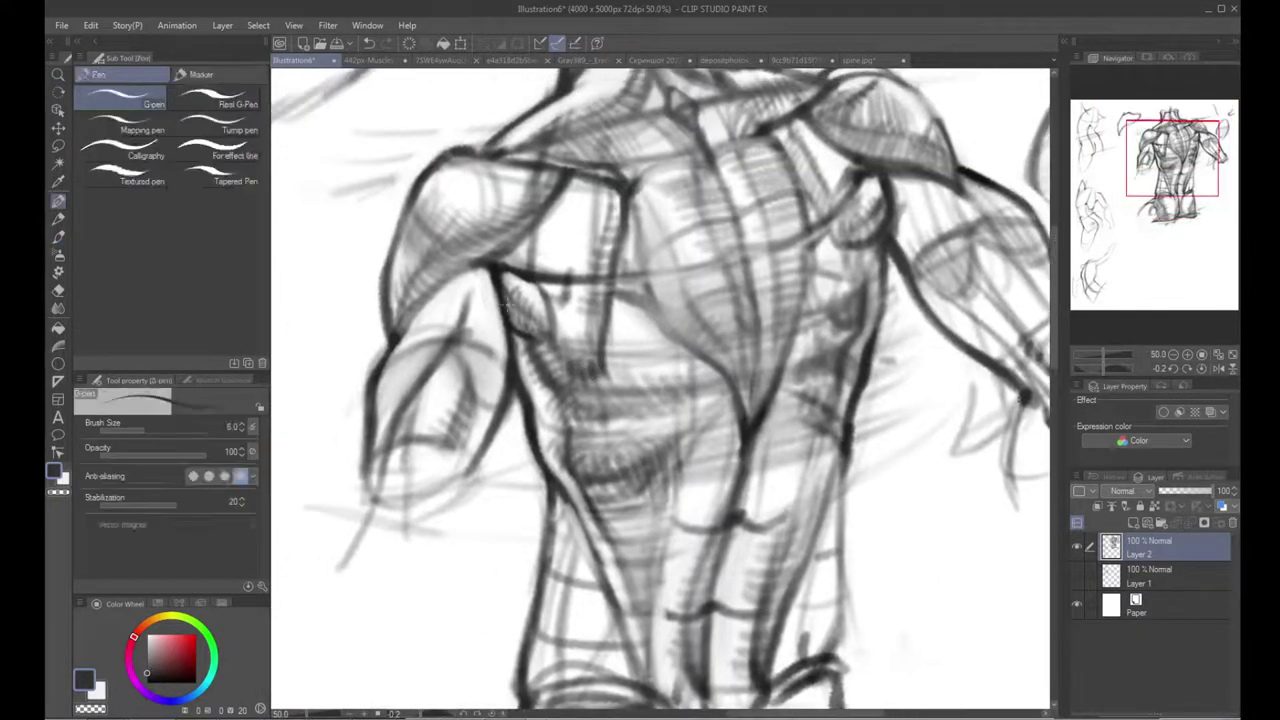
left_click_drag(382, 380, 433, 337)
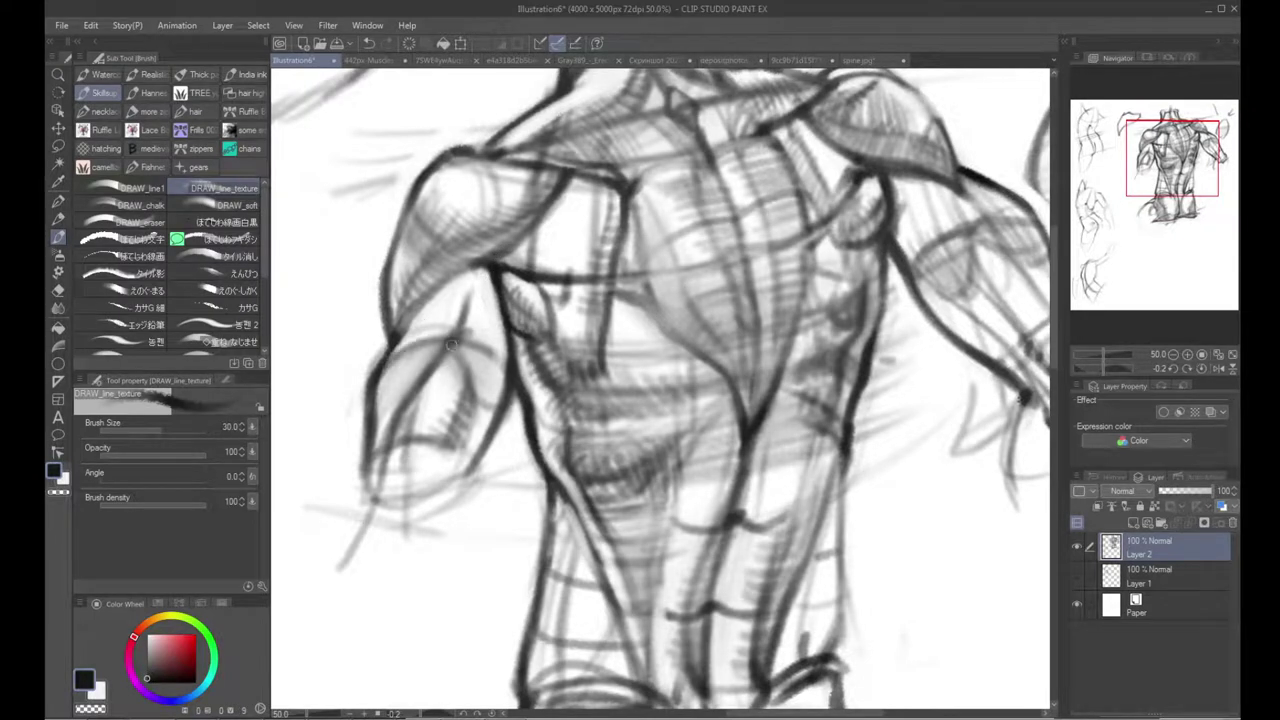
mouse_move(385, 381)
left_mouse_down()
mouse_move(454, 341)
mouse_move(394, 385)
mouse_move(468, 351)
mouse_move(389, 384)
mouse_move(472, 357)
mouse_move(457, 355)
mouse_move(491, 359)
mouse_move(458, 365)
mouse_move(500, 382)
left_mouse_up()
Step: Hatch the lower part of the left deltoid and smooth its shading with the Blend tool
scroll(471, 328, "up", 2)
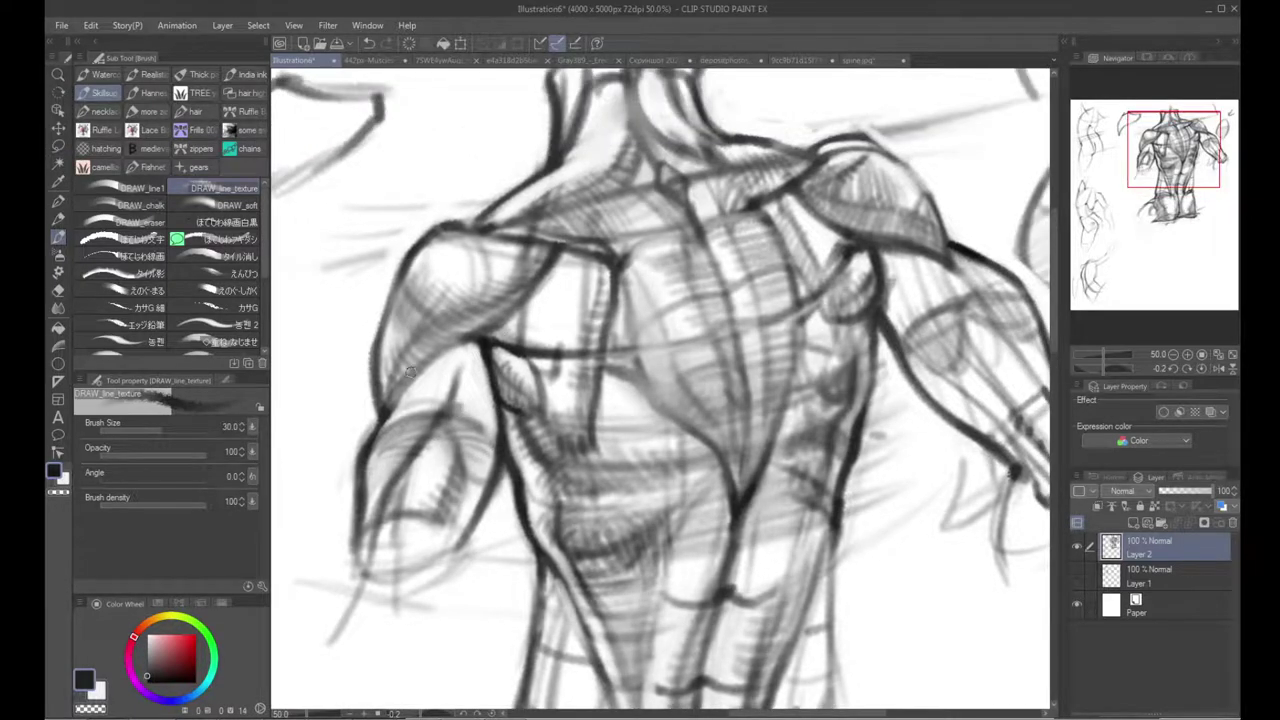
mouse_move(385, 412)
left_mouse_down()
mouse_move(396, 390)
mouse_move(518, 310)
left_mouse_up()
scroll(521, 304, "up", 1)
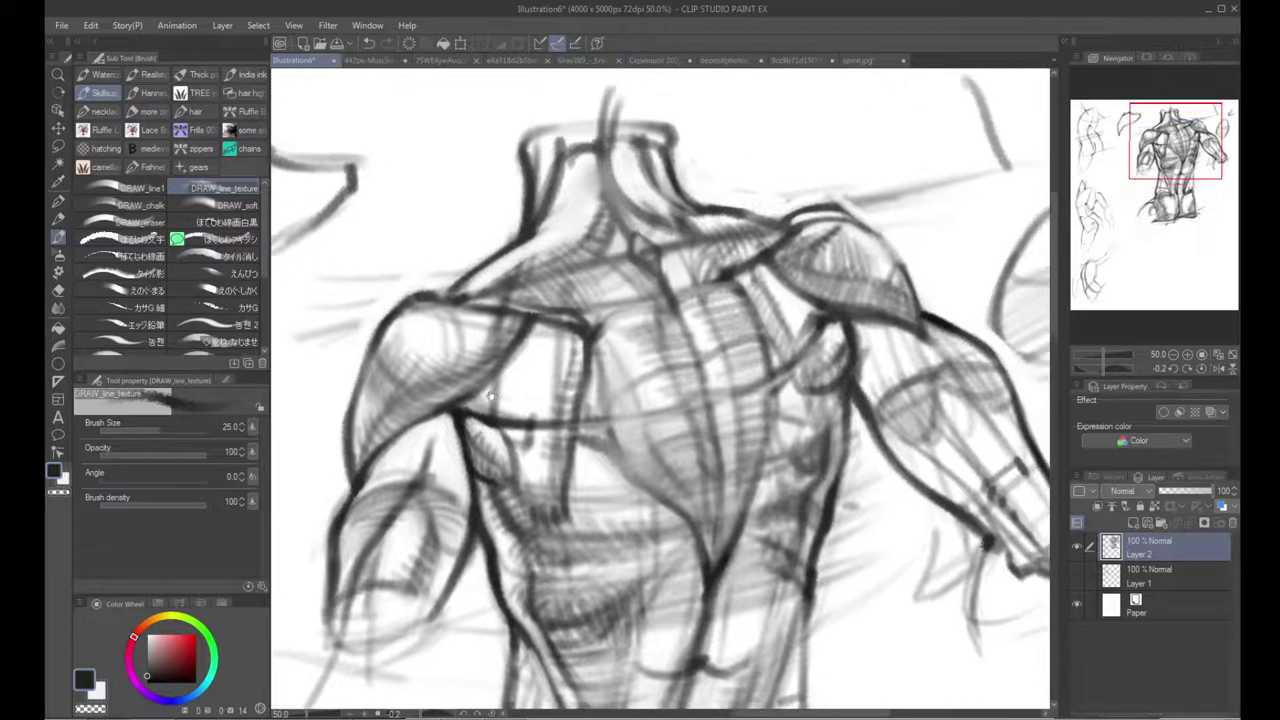
left_click(58, 307)
mouse_move(412, 388)
left_mouse_down()
mouse_move(383, 368)
mouse_move(369, 433)
mouse_move(378, 375)
mouse_move(379, 407)
left_mouse_up()
Step: Erase the separate shoulder-blade sketch beside the figure's left shoulder with the Soft eraser at size 400
left_click(58, 201)
key("b")
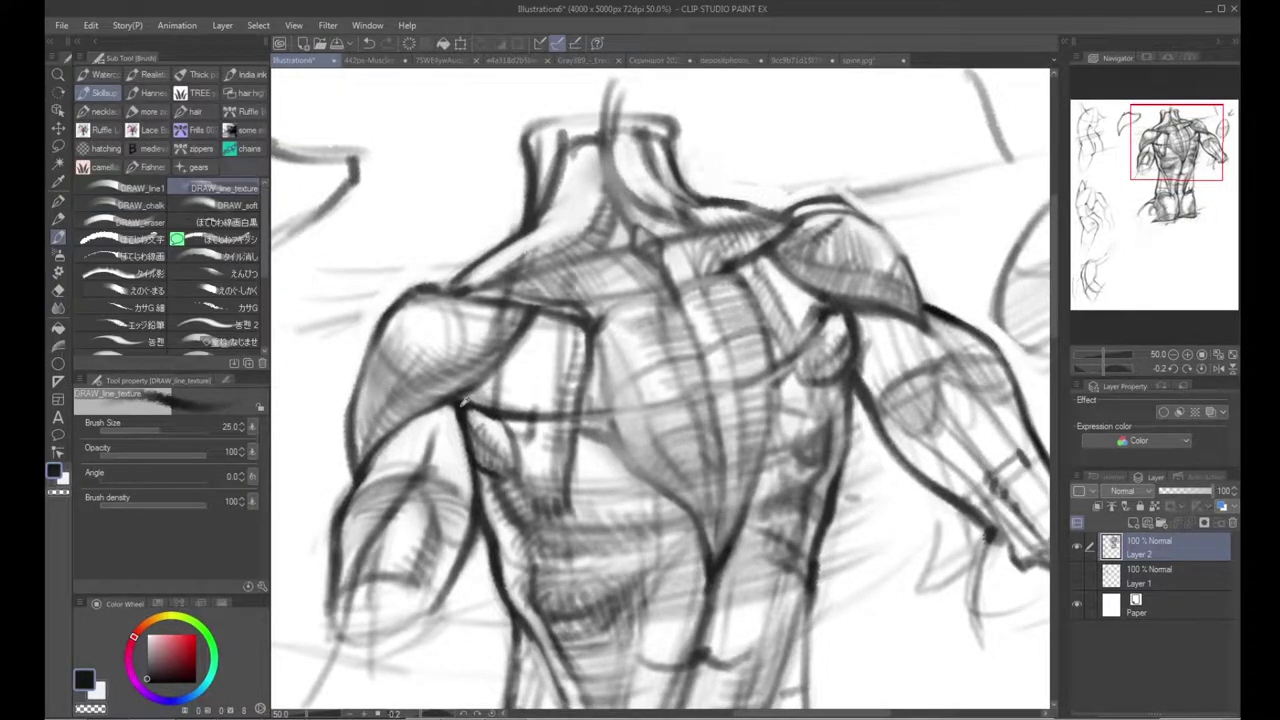
scroll(482, 366, "up", 1)
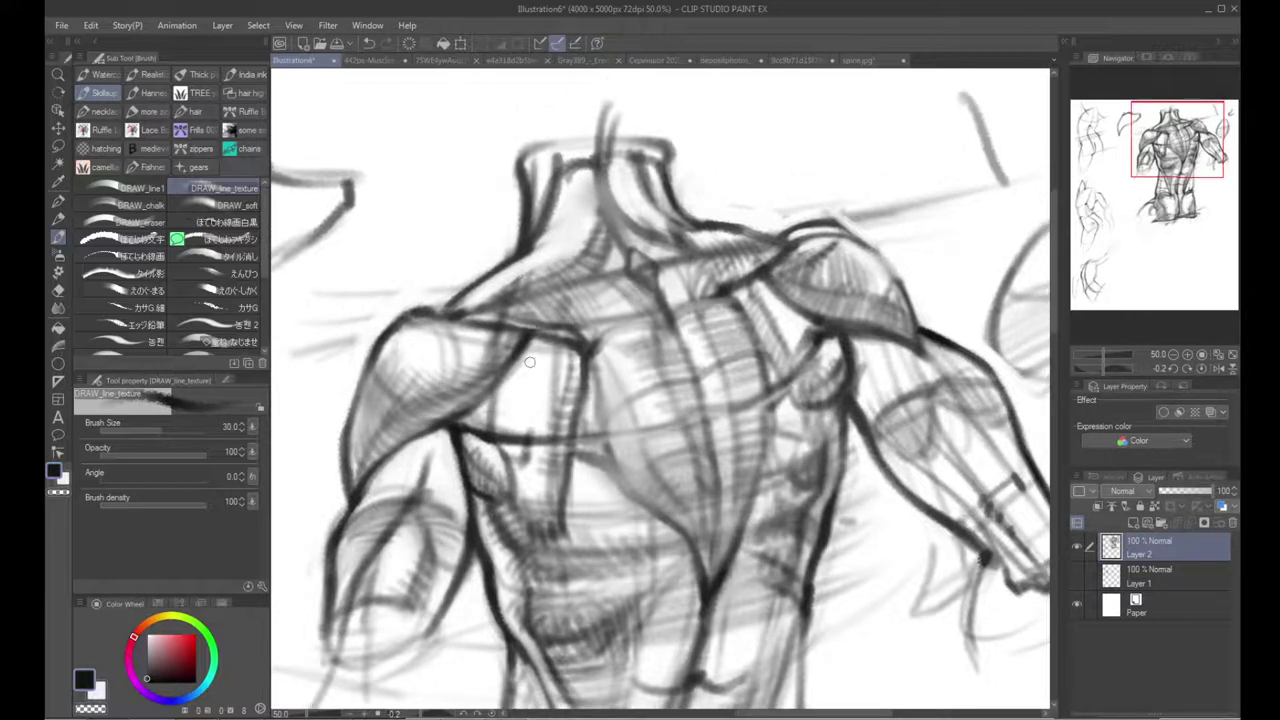
key("x")
left_click_drag(534, 419, 716, 469)
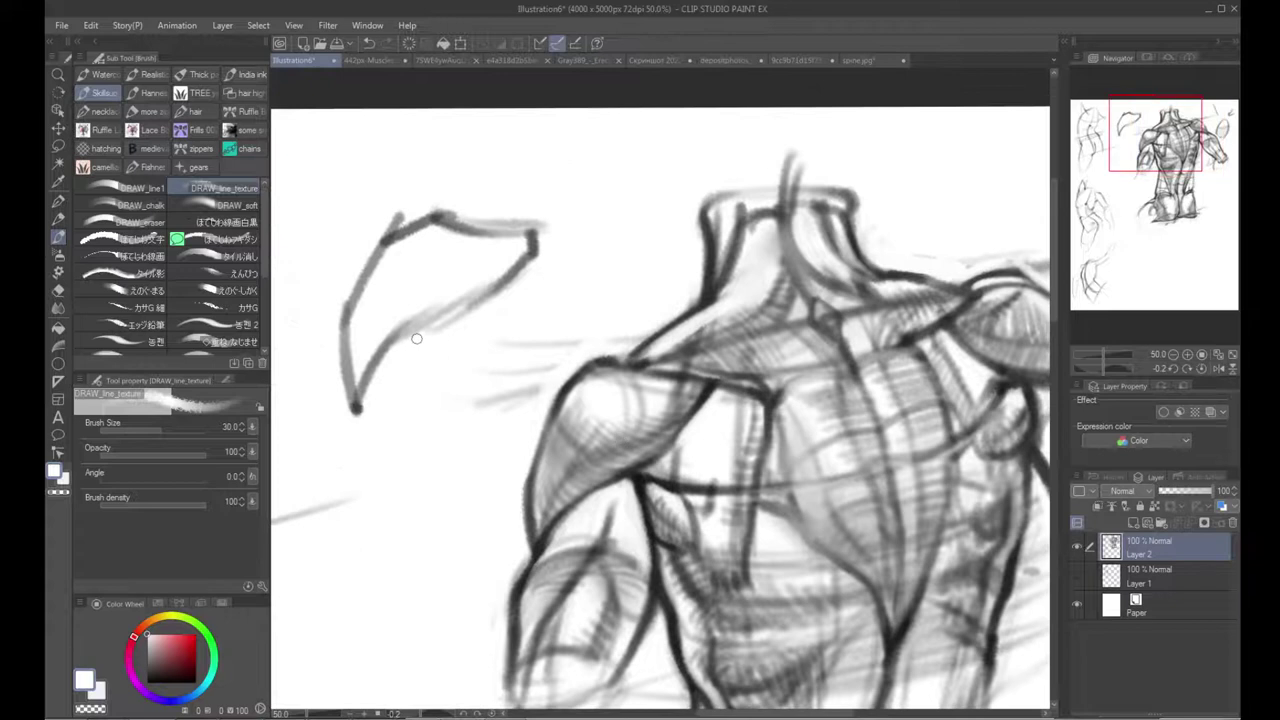
key("e")
mouse_move(414, 334)
left_mouse_down()
mouse_move(391, 277)
mouse_move(403, 337)
left_mouse_up()
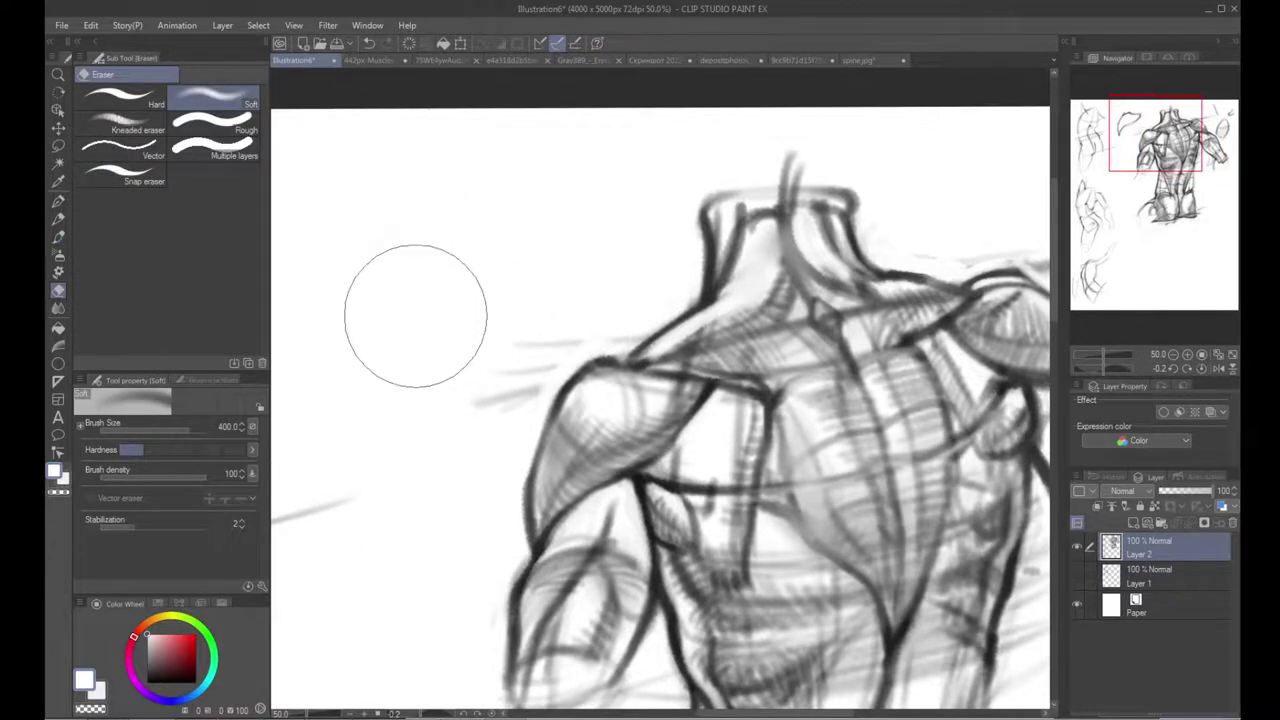
left_click_drag(586, 394, 36, 398)
Step: Erase the loose oval sketch beside the right arm, using a smaller eraser size near the figure
mouse_move(700, 288)
left_mouse_down()
mouse_move(669, 323)
mouse_move(676, 336)
mouse_move(678, 258)
mouse_move(786, 309)
left_mouse_up()
key("[")
key("[")
key("[")
mouse_move(648, 368)
left_mouse_down()
mouse_move(672, 422)
mouse_move(669, 374)
left_mouse_up()
left_click_drag(580, 272, 742, 211)
Step: Lasso the back figure, scale it to 125 percent, reposition it on the page and deselect it
left_click(735, 205, "alt")
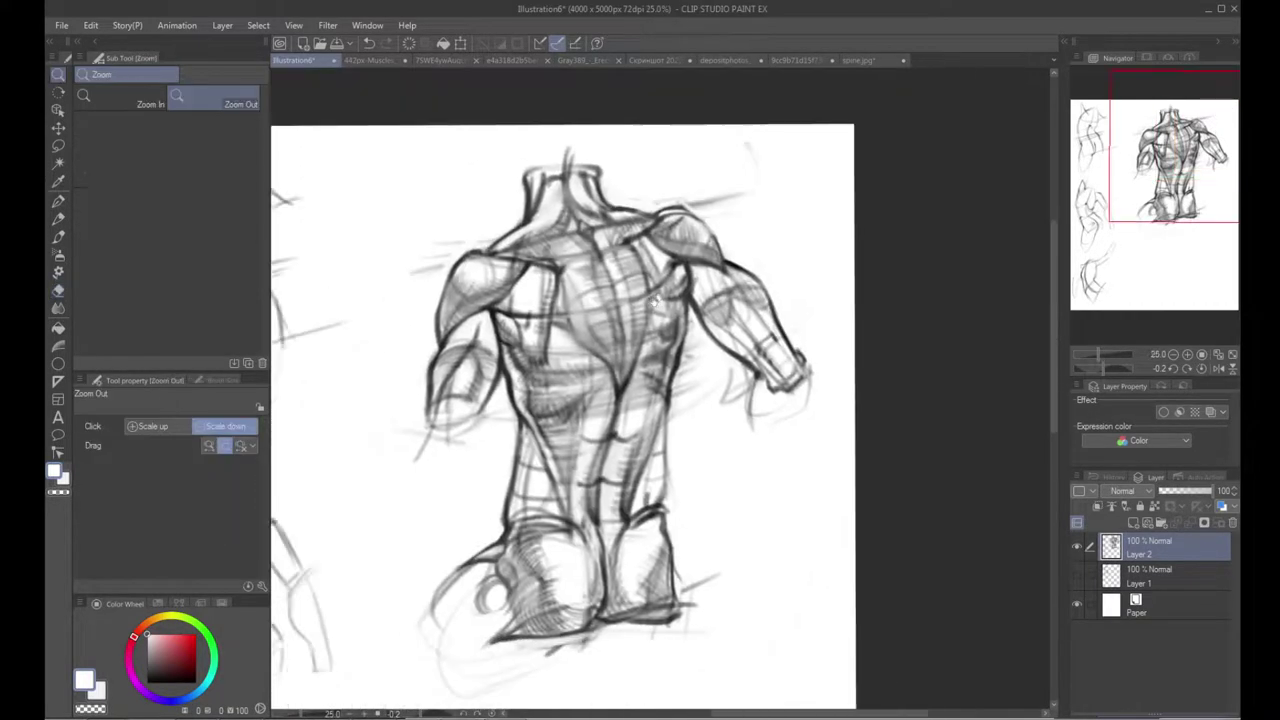
left_click(668, 322)
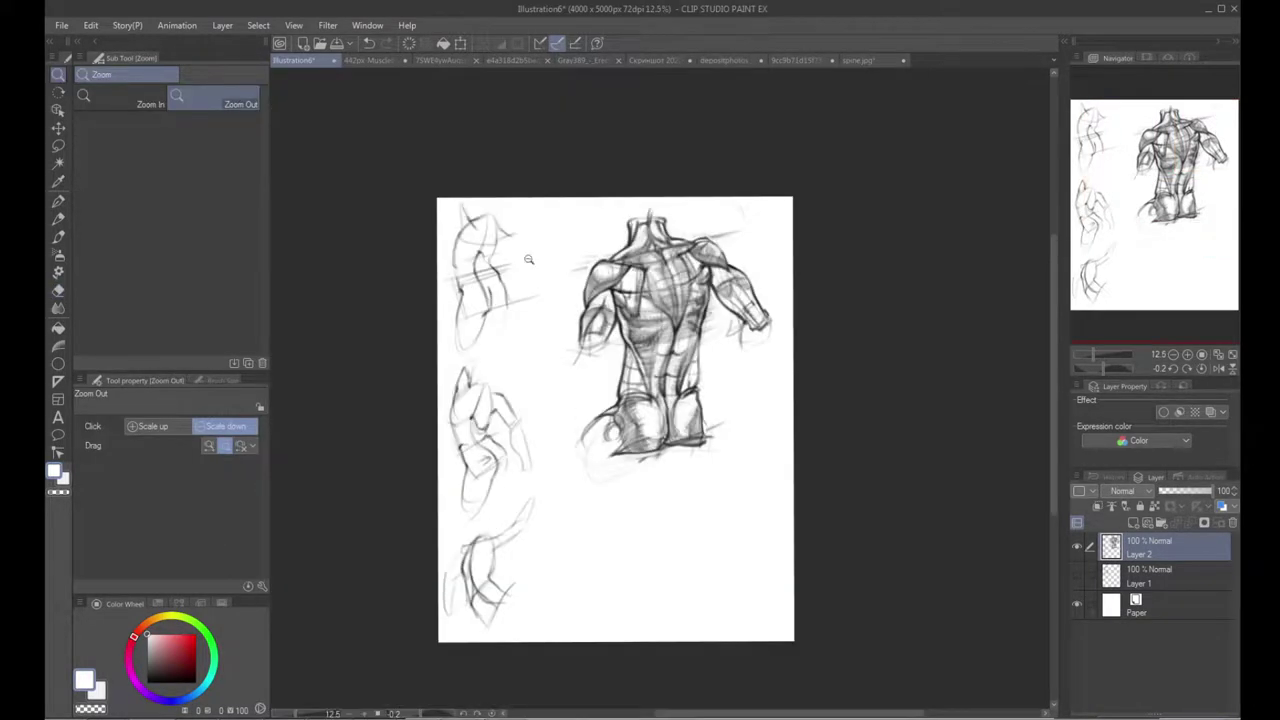
key("m")
mouse_move(560, 268)
left_mouse_down()
mouse_move(857, 314)
mouse_move(676, 516)
mouse_move(589, 485)
mouse_move(548, 410)
left_mouse_up()
key("ctrl+t")
left_click_drag(658, 372, 631, 457)
left_click_drag(766, 282, 843, 181)
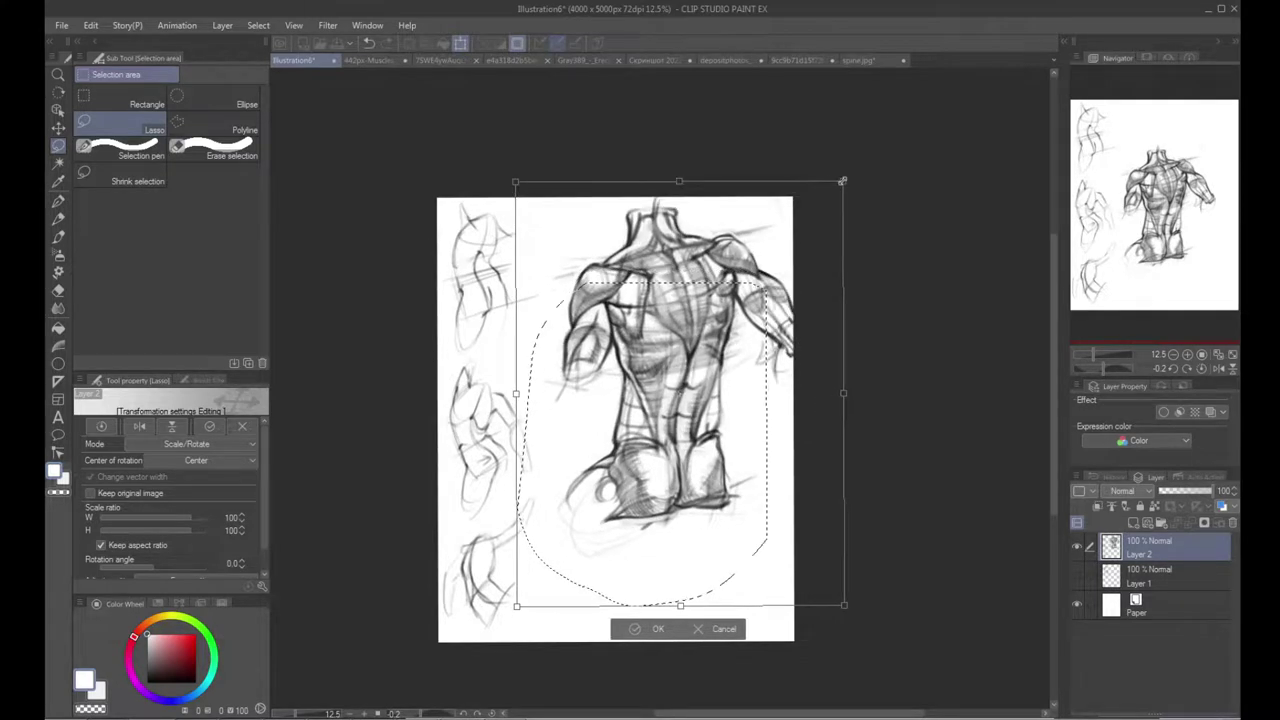
left_click_drag(681, 324, 654, 362)
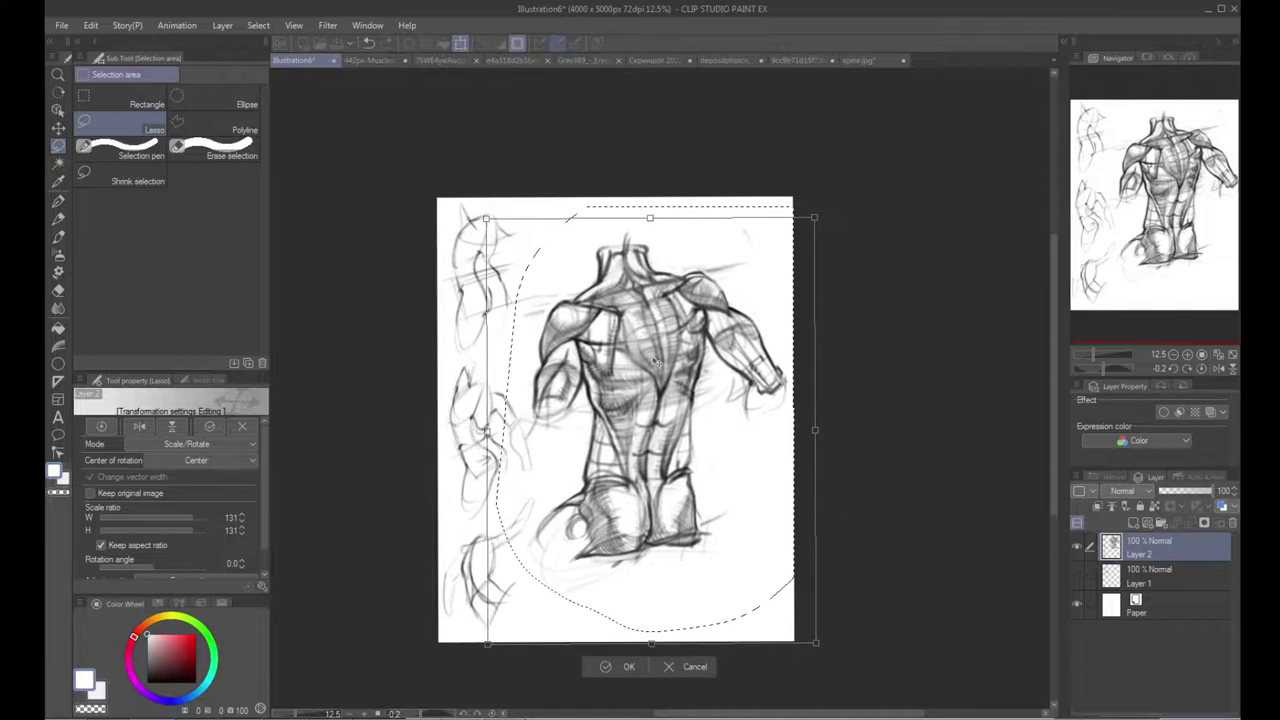
left_click_drag(814, 217, 797, 240)
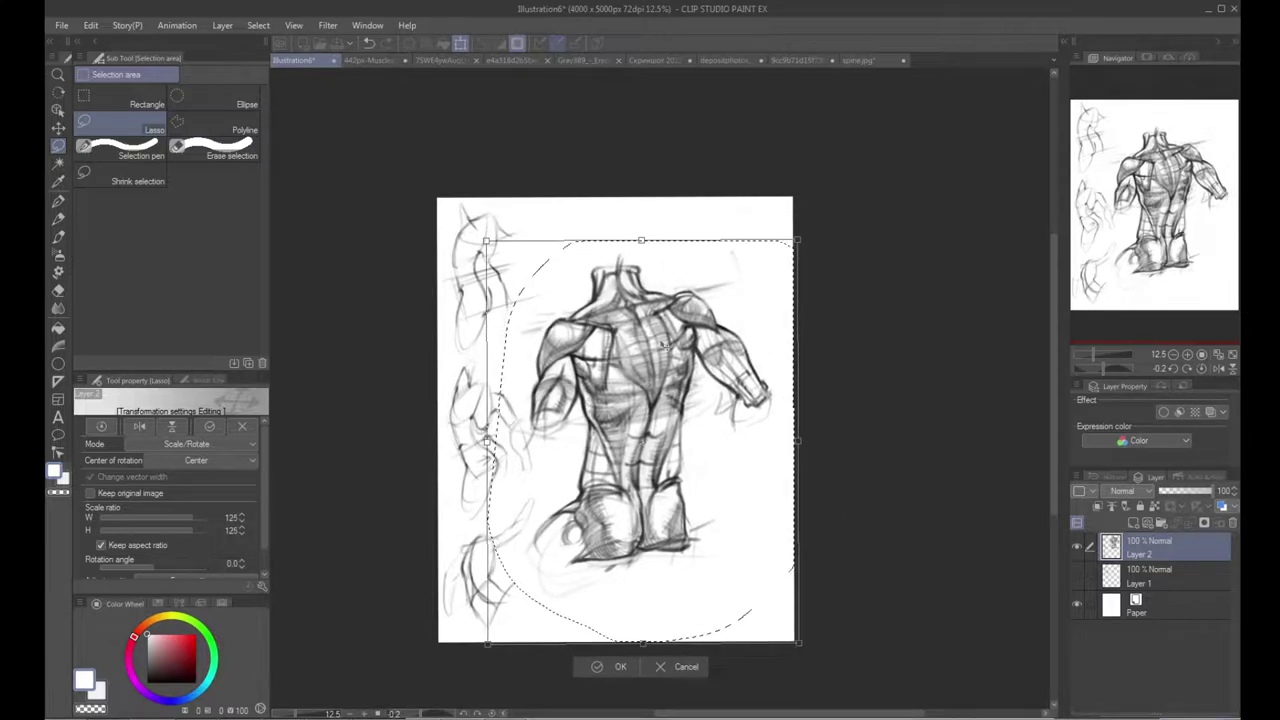
left_click_drag(664, 339, 674, 314)
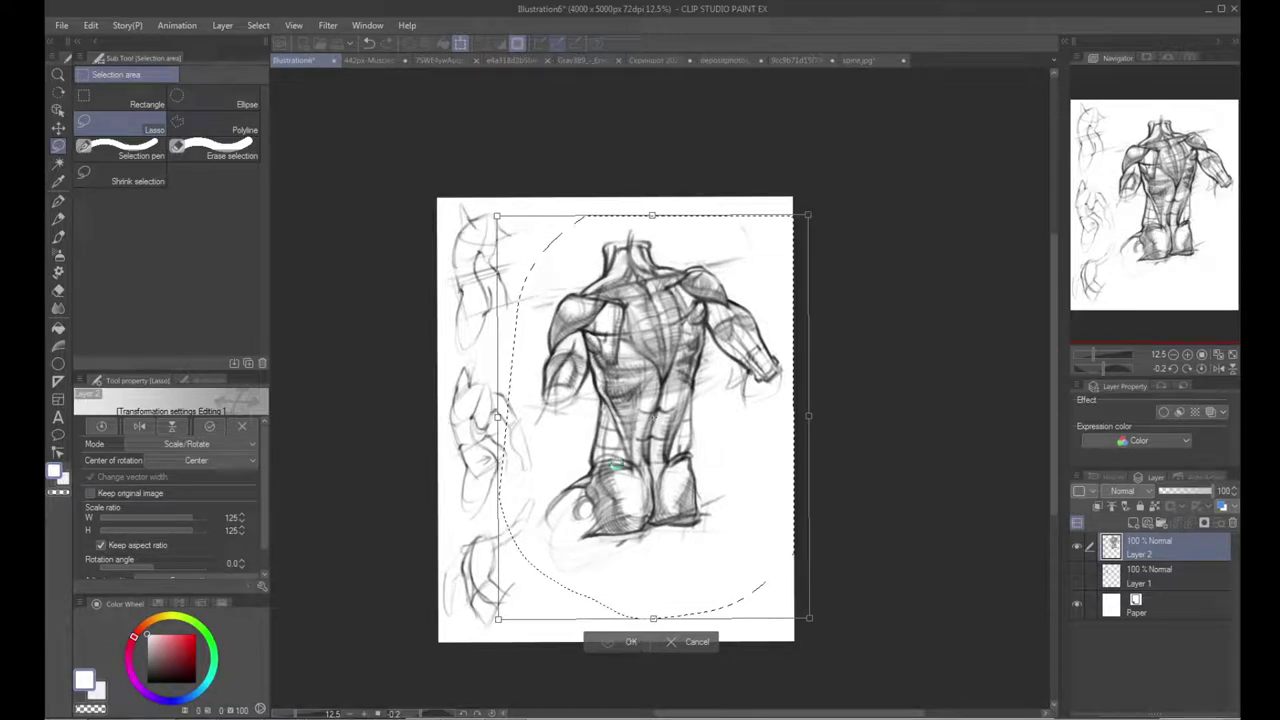
key("Return")
key("ctrl+d")
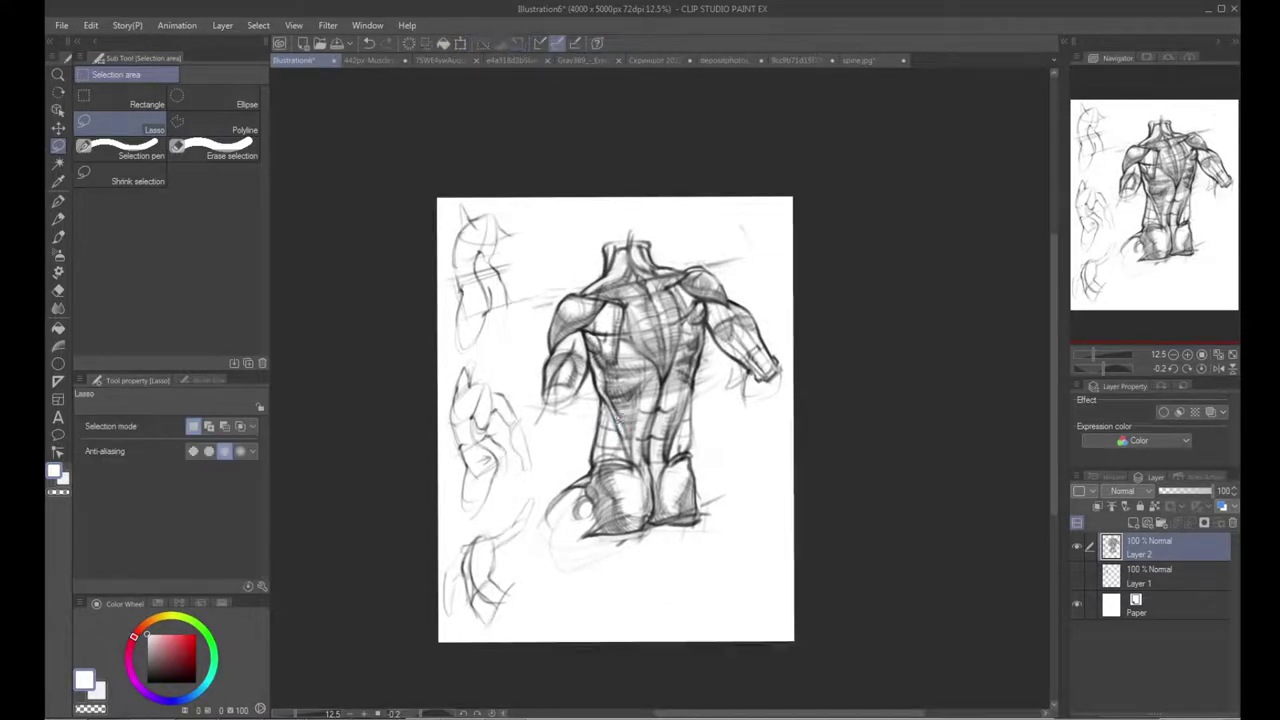
Step: Hatch the lower edge of the left deltoid with the DRAW_line_texture brush in a sampled dark tone
key("ctrl+space")
left_click(613, 346)
left_click(612, 346)
left_click_drag(611, 346, 686, 434)
key("p")
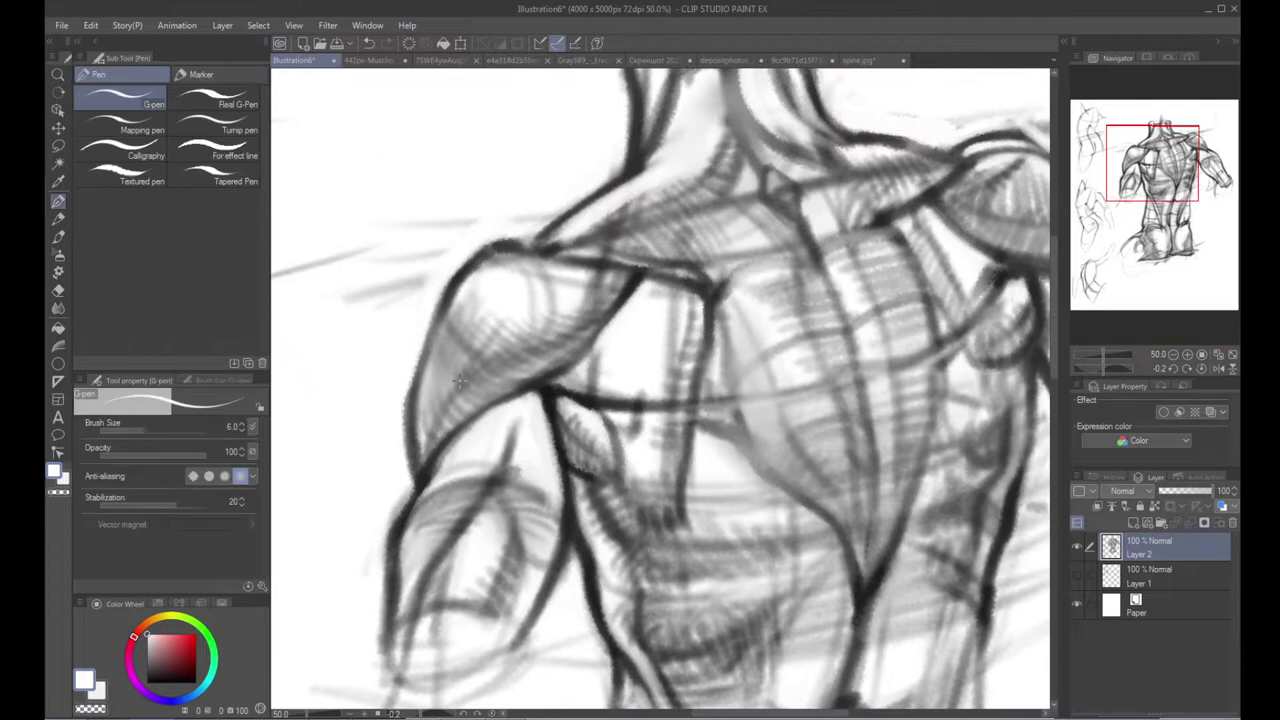
key("b")
left_click(552, 388, "alt")
left_click_drag(422, 467, 488, 372)
mouse_move(440, 438)
left_mouse_down()
mouse_move(539, 346)
mouse_move(453, 411)
mouse_move(475, 390)
mouse_move(550, 347)
mouse_move(479, 397)
mouse_move(542, 362)
mouse_move(489, 395)
left_mouse_up()
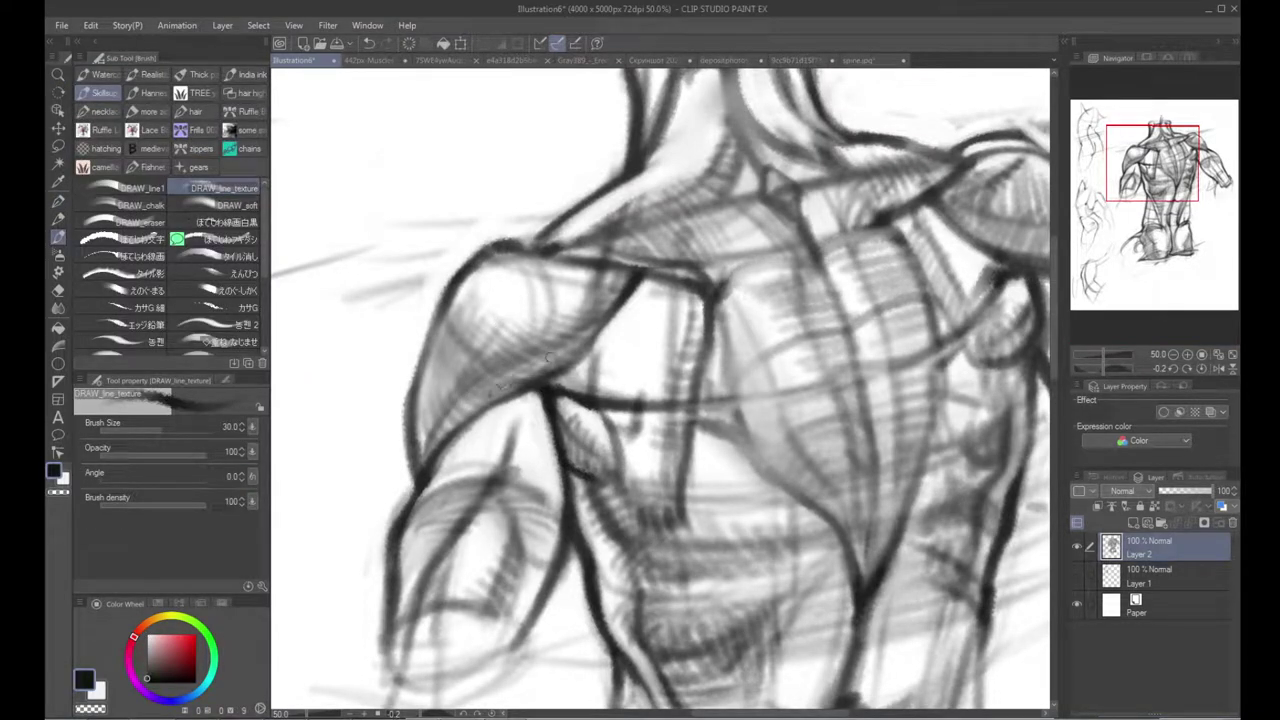
Step: Redraw the outer contour of the left deltoid and shade the muscle just inside it with sampled dark strokes
mouse_move(468, 284)
left_mouse_down()
mouse_move(444, 357)
mouse_move(448, 325)
mouse_move(439, 335)
left_mouse_up()
left_click_drag(399, 387, 490, 318)
mouse_move(418, 366)
left_mouse_down()
mouse_move(498, 321)
mouse_move(469, 328)
mouse_move(508, 321)
mouse_move(430, 347)
mouse_move(483, 319)
mouse_move(433, 347)
mouse_move(383, 418)
left_mouse_up()
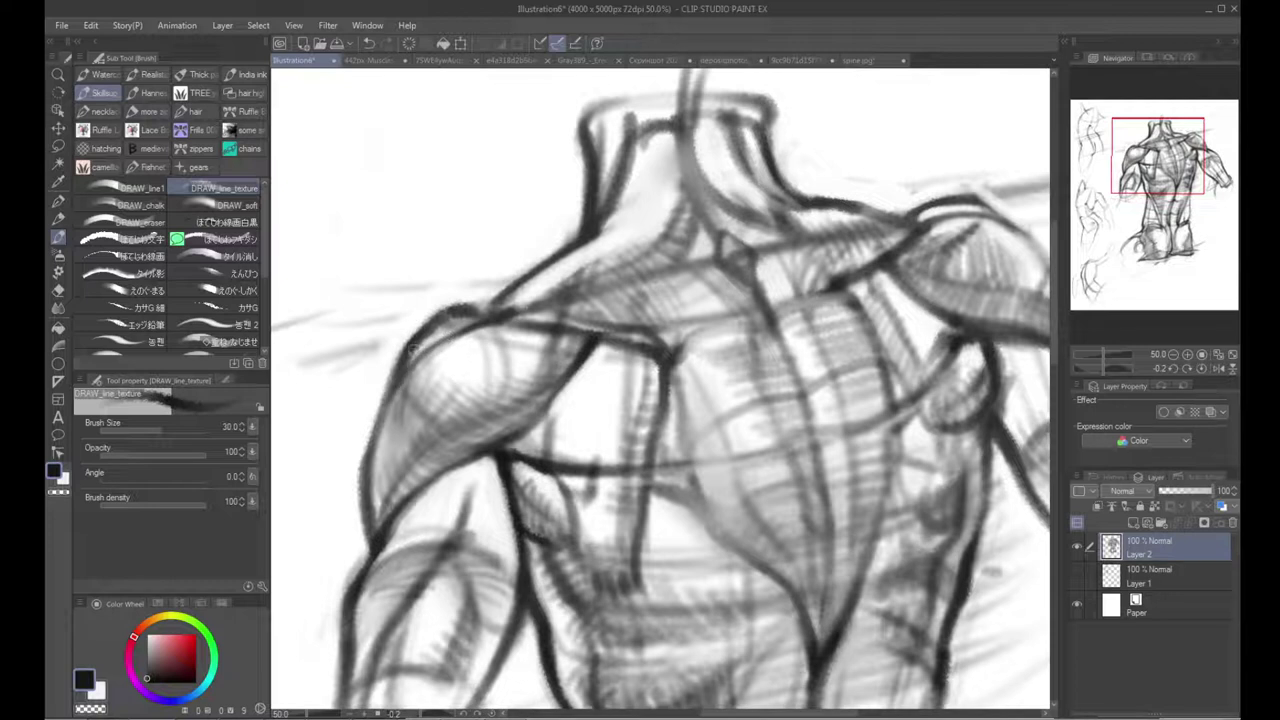
left_click(411, 297, "alt")
mouse_move(452, 326)
left_mouse_down()
mouse_move(434, 343)
mouse_move(468, 316)
mouse_move(412, 345)
left_mouse_up()
key("x")
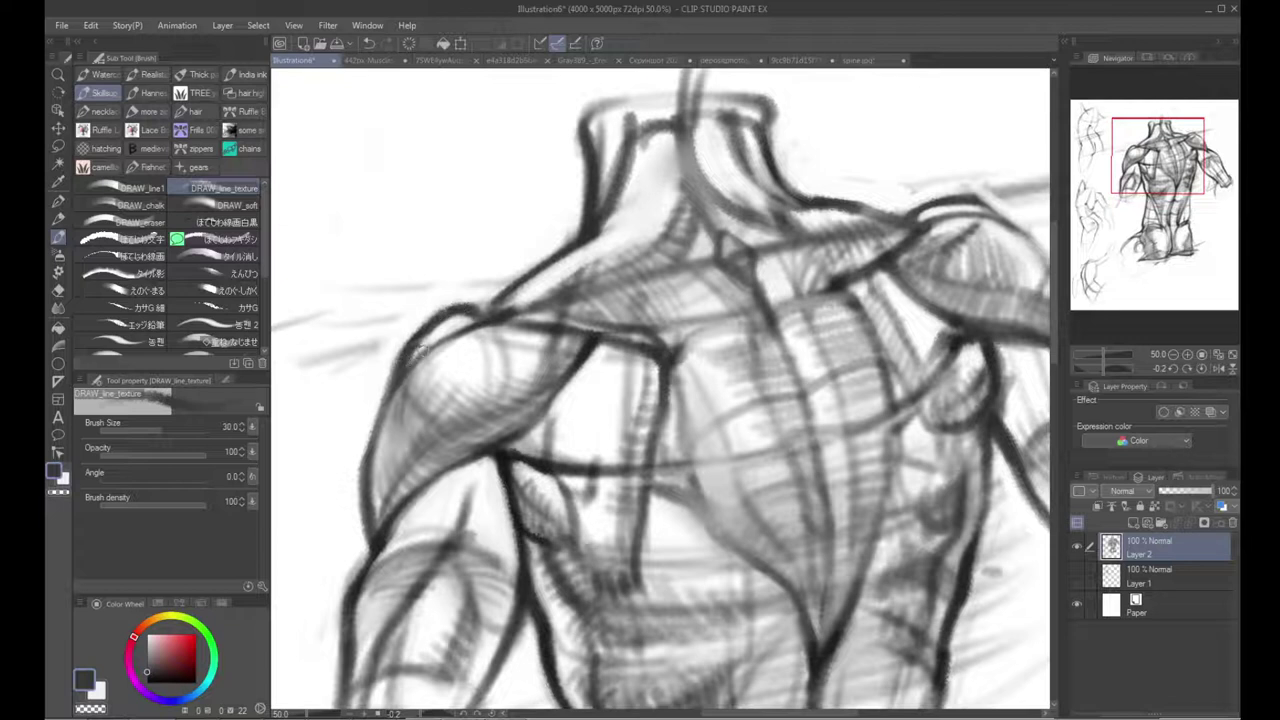
mouse_move(422, 352)
left_mouse_down()
mouse_move(407, 410)
mouse_move(427, 371)
mouse_move(429, 393)
mouse_move(410, 394)
mouse_move(406, 360)
mouse_move(405, 430)
left_mouse_up()
mouse_move(431, 339)
left_mouse_down()
mouse_move(414, 398)
mouse_move(420, 376)
left_mouse_up()
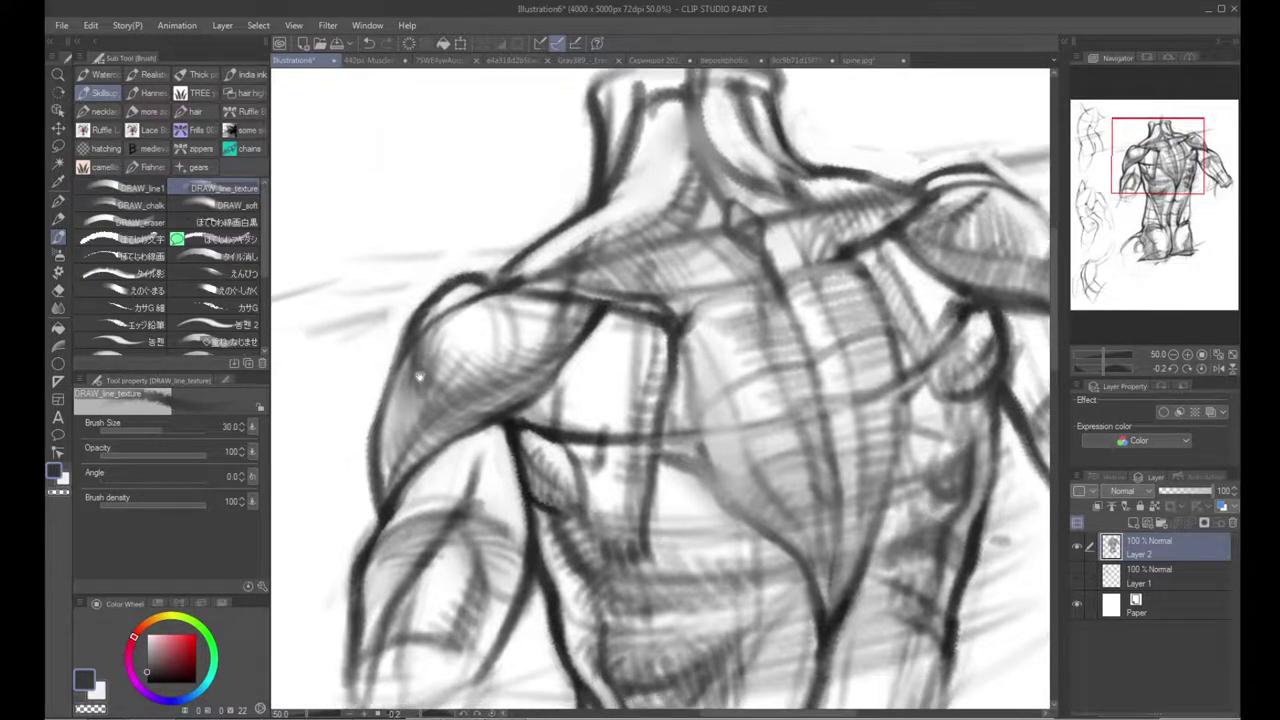
Step: Deepen the hatching on the lower left deltoid and trim its outer contour with white
left_click(505, 419, "alt")
mouse_move(432, 428)
left_mouse_down()
mouse_move(389, 500)
mouse_move(461, 404)
mouse_move(394, 493)
mouse_move(410, 466)
left_mouse_up()
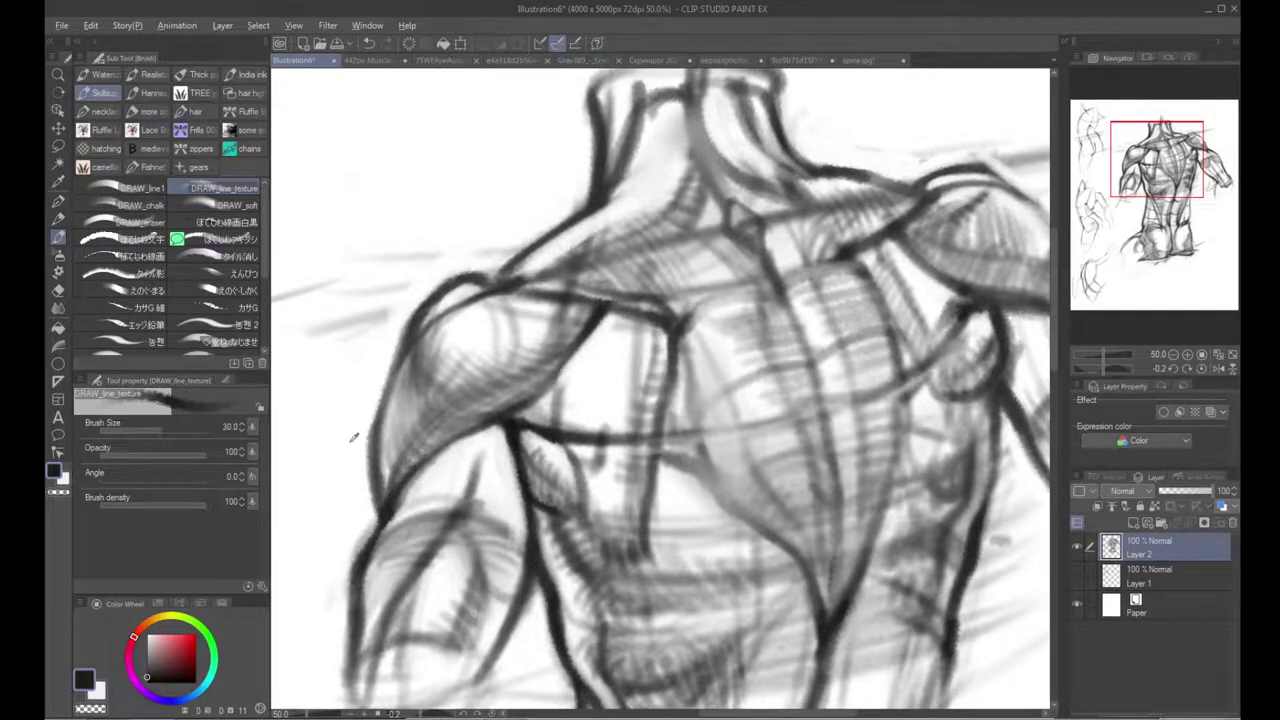
key("x")
mouse_move(376, 398)
left_mouse_down()
mouse_move(368, 490)
mouse_move(368, 455)
left_mouse_up()
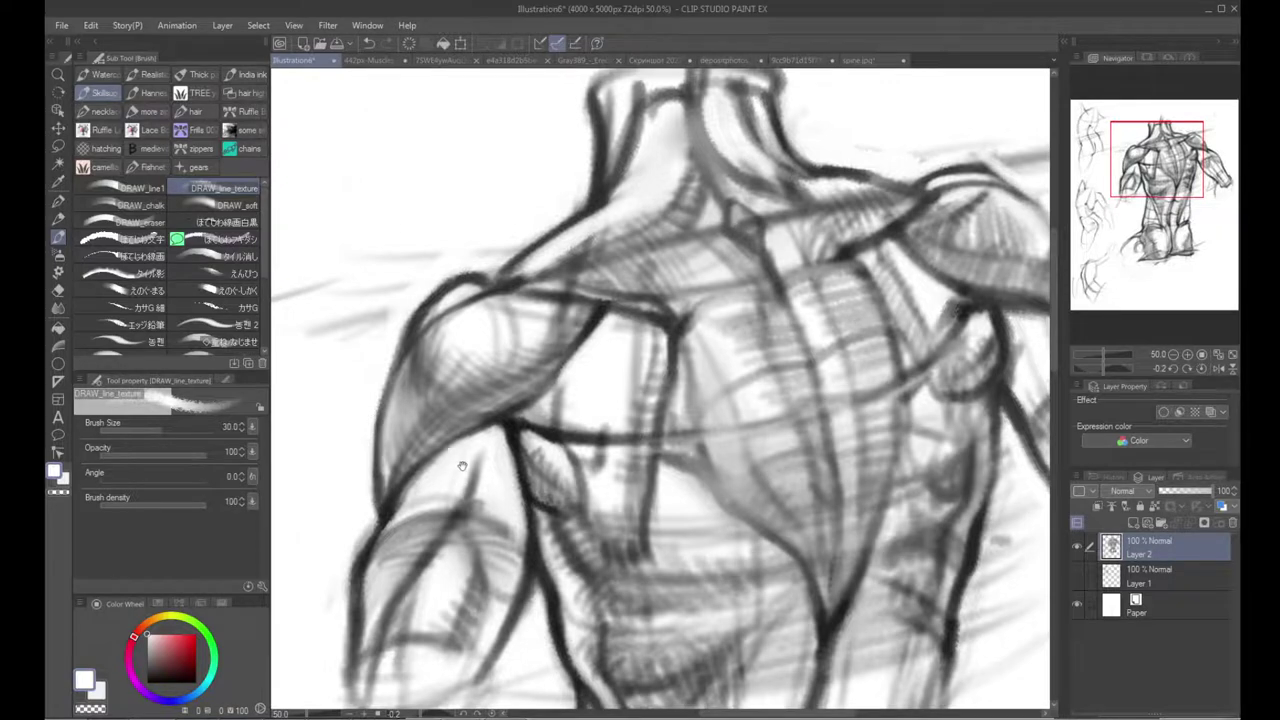
Step: Reinforce the lower edge of the left deltoid and extend short sampled-dark lines from it onto the shoulder blade
left_click_drag(454, 477, 424, 407)
mouse_move(369, 440)
left_mouse_down()
mouse_move(399, 391)
mouse_move(439, 367)
left_mouse_up()
mouse_move(382, 413)
left_mouse_down()
mouse_move(353, 444)
mouse_move(475, 347)
mouse_move(438, 362)
mouse_move(556, 310)
mouse_move(446, 355)
mouse_move(558, 334)
mouse_move(507, 347)
mouse_move(527, 355)
mouse_move(486, 350)
mouse_move(546, 361)
mouse_move(479, 350)
mouse_move(522, 345)
mouse_move(481, 348)
mouse_move(531, 360)
mouse_move(525, 337)
mouse_move(469, 343)
mouse_move(548, 336)
mouse_move(474, 348)
mouse_move(538, 348)
left_mouse_up()
key("x")
left_click(555, 314, "alt")
left_click(461, 350, "alt")
left_click(560, 330, "alt")
key("x")
key("x")
left_click(509, 358, "alt")
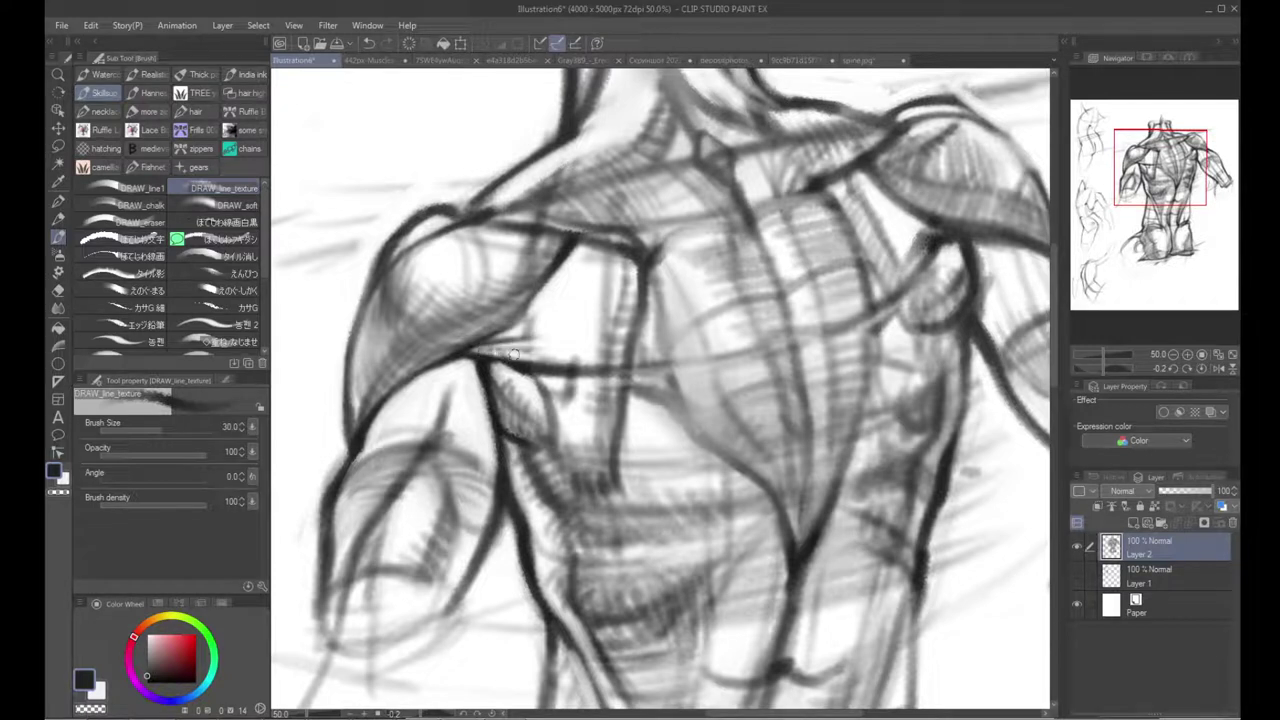
Step: Cross-hatch the lower half of the left shoulder-blade area with dark strokes narrowing toward the ribs
mouse_move(522, 320)
left_mouse_down()
mouse_move(550, 377)
mouse_move(560, 330)
mouse_move(539, 333)
mouse_move(542, 323)
mouse_move(580, 388)
mouse_move(571, 242)
mouse_move(541, 391)
mouse_move(547, 374)
mouse_move(573, 452)
mouse_move(542, 366)
mouse_move(585, 467)
mouse_move(545, 335)
mouse_move(592, 458)
left_mouse_up()
key("x")
key("x")
left_click_drag(576, 386, 596, 436)
mouse_move(574, 338)
left_mouse_down()
mouse_move(602, 415)
mouse_move(581, 335)
mouse_move(564, 413)
mouse_move(585, 384)
mouse_move(564, 438)
left_mouse_up()
left_click_drag(596, 382, 560, 452)
mouse_move(604, 406)
left_mouse_down()
mouse_move(592, 486)
mouse_move(525, 514)
mouse_move(450, 409)
mouse_move(497, 518)
mouse_move(494, 494)
mouse_move(548, 478)
mouse_move(489, 495)
mouse_move(535, 479)
mouse_move(493, 482)
mouse_move(519, 514)
left_mouse_up()
left_click(450, 394, "alt")
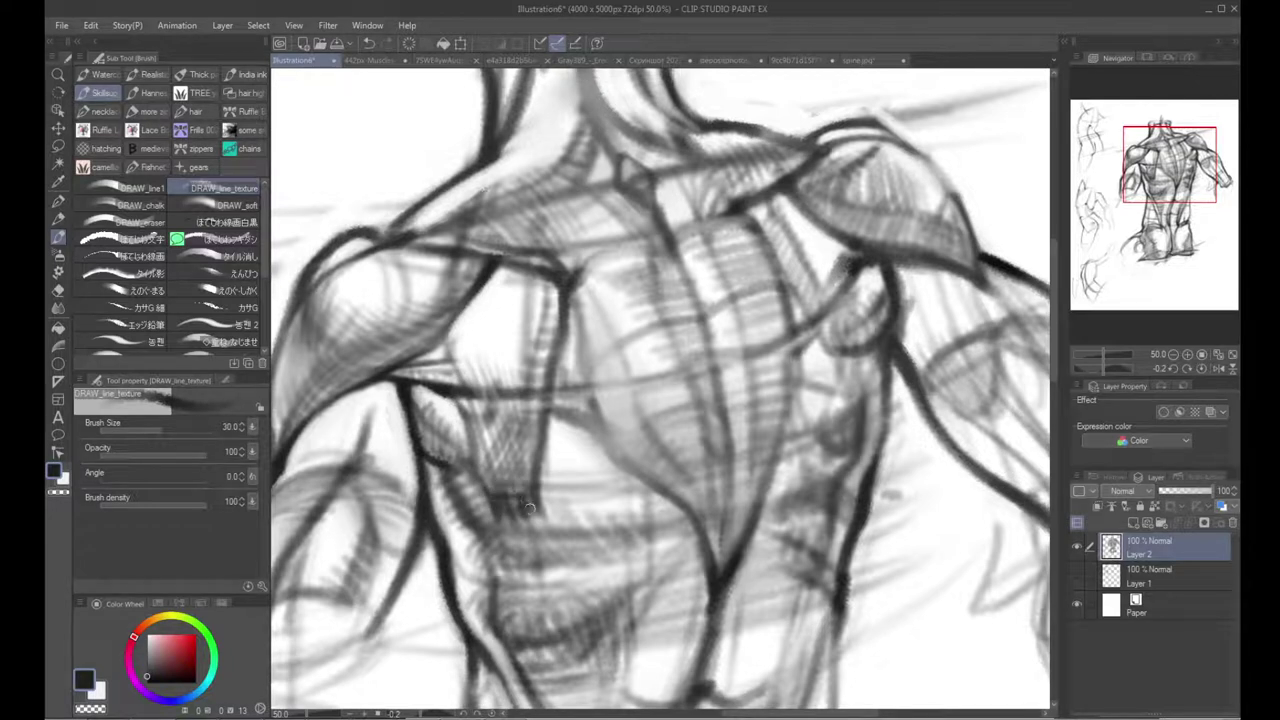
mouse_move(539, 469)
left_mouse_down()
mouse_move(548, 436)
mouse_move(491, 445)
left_mouse_up()
mouse_move(391, 419)
left_mouse_down()
mouse_move(424, 413)
mouse_move(403, 440)
left_mouse_up()
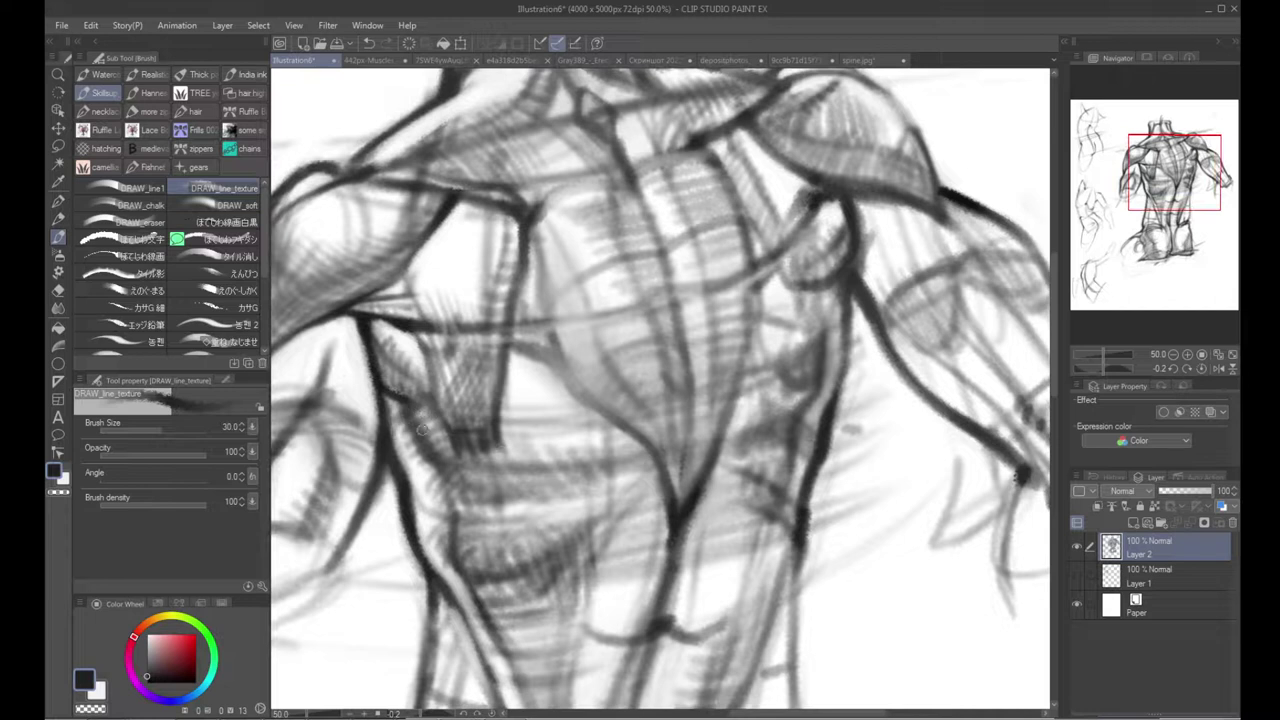
Step: Check the figure in a mirrored view and soften the line at the top of the left upper arm by blending
key("ctrl+alt+space")
left_click(578, 392)
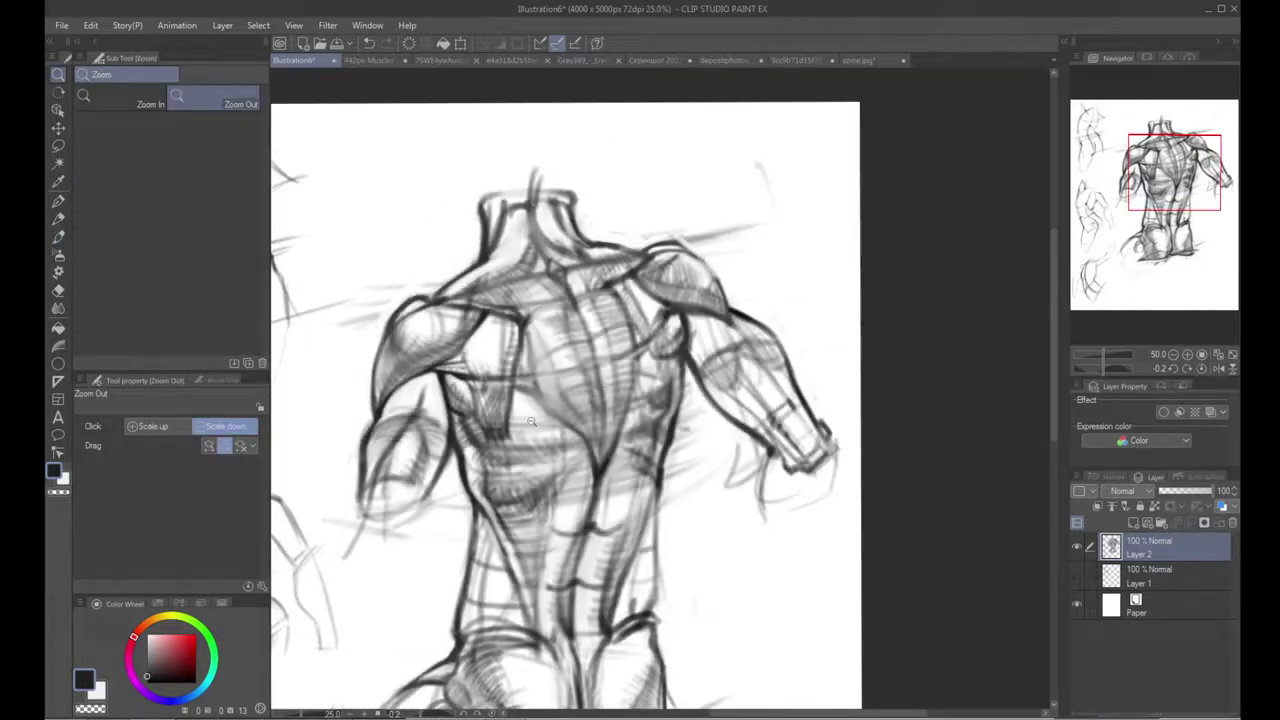
key("h")
key("h")
key("ctrl+space")
left_click(506, 389)
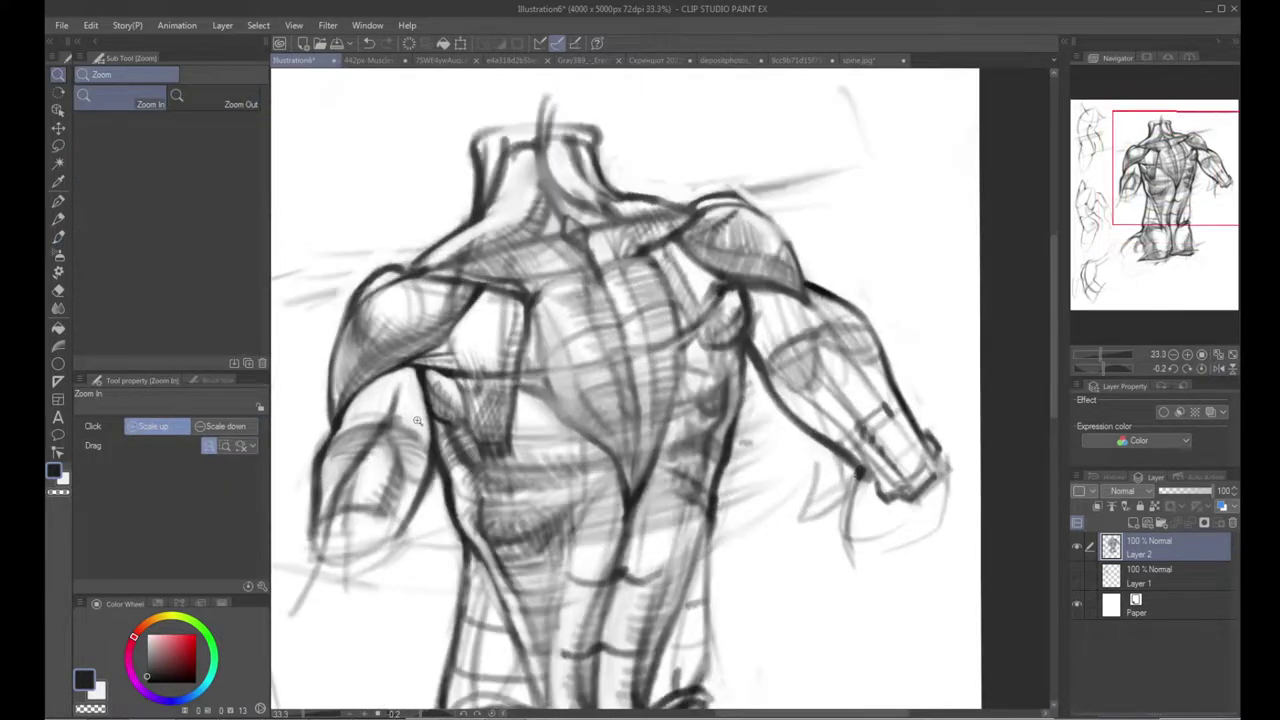
left_click_drag(367, 417, 385, 395)
left_click(58, 307)
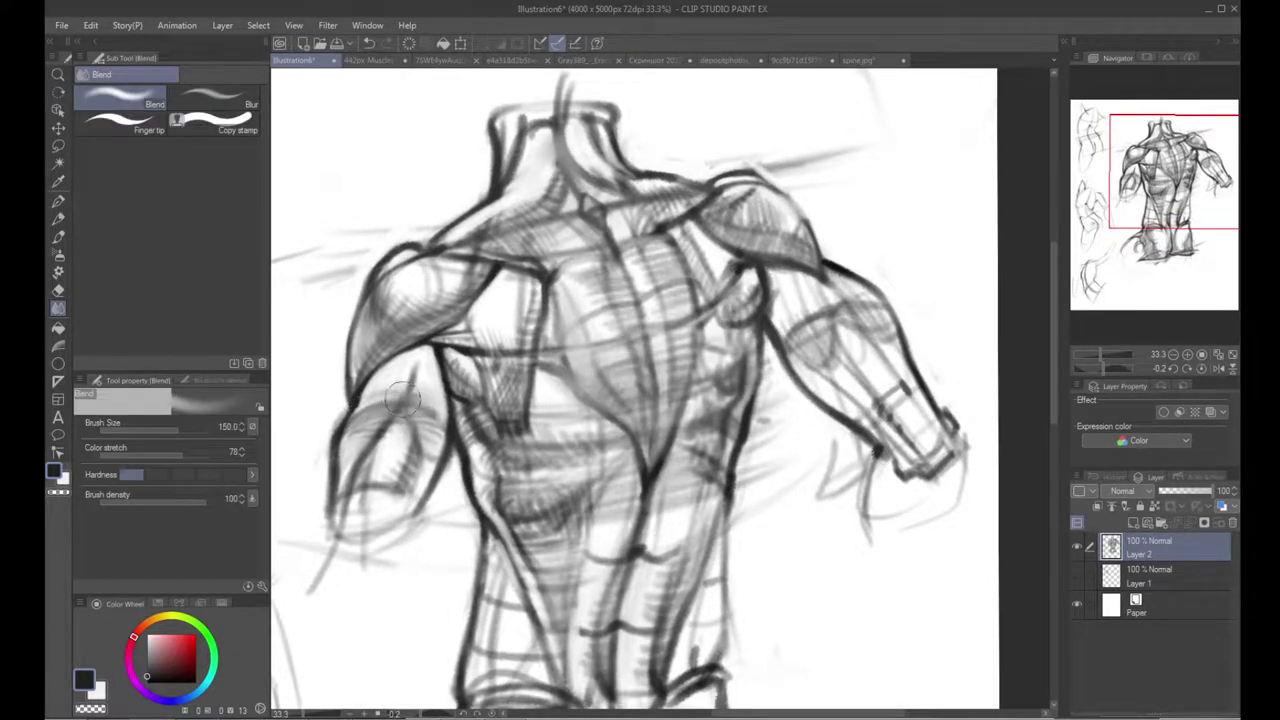
key("p")
key("b")
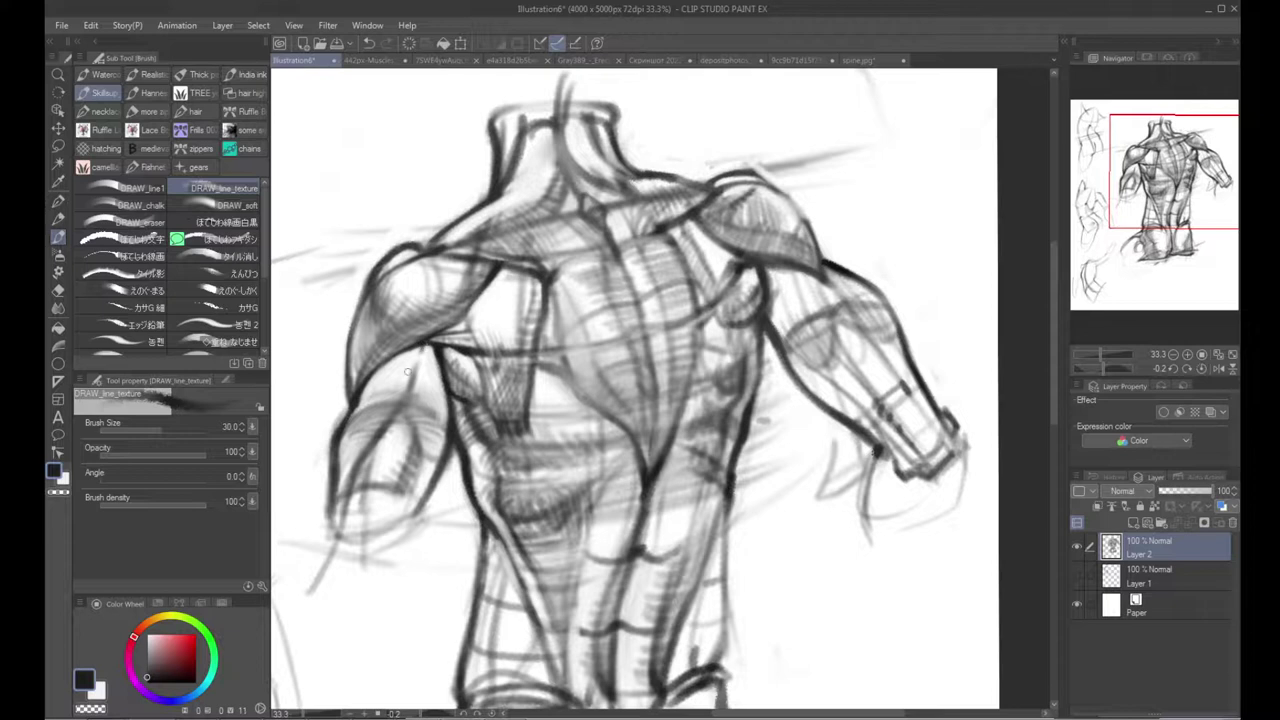
Step: Darken the left contour of the lower trapezius and smooth its inner shading with the Blend tool at size 250
left_click_drag(495, 345, 479, 377)
left_click(520, 322, "ctrl")
left_click_drag(490, 281, 503, 341)
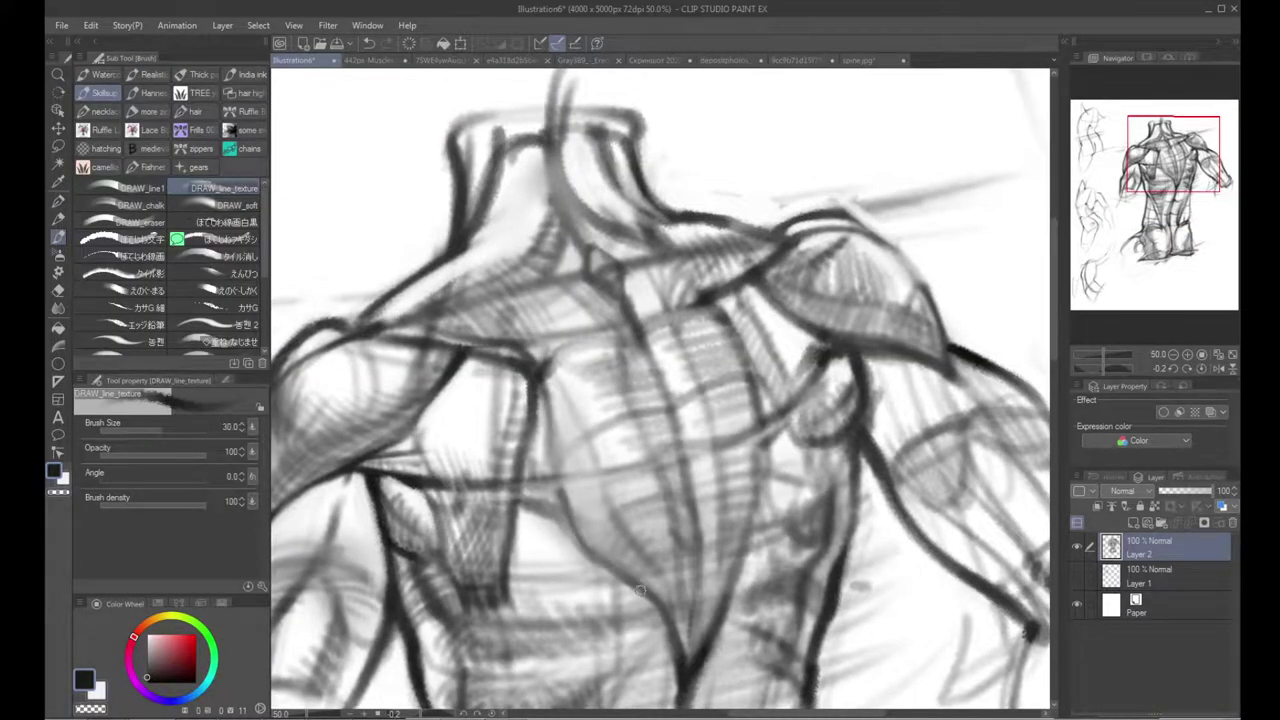
left_click_drag(643, 476, 541, 348)
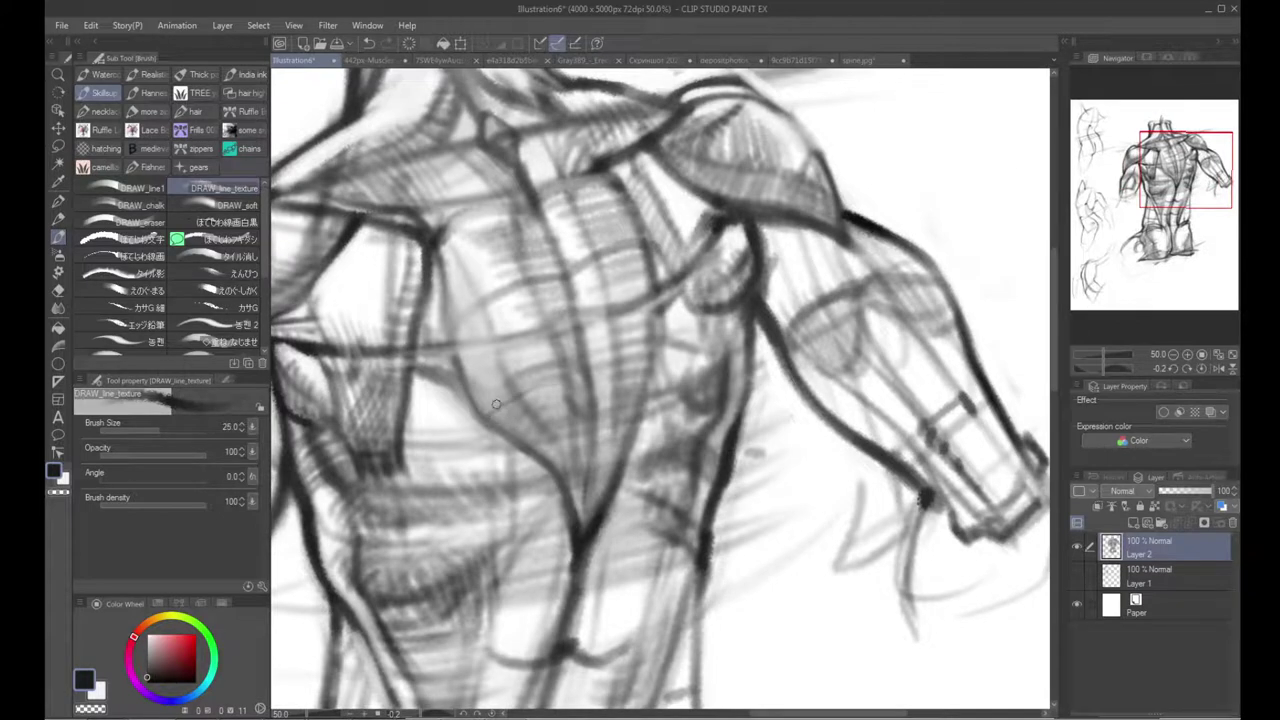
key("j")
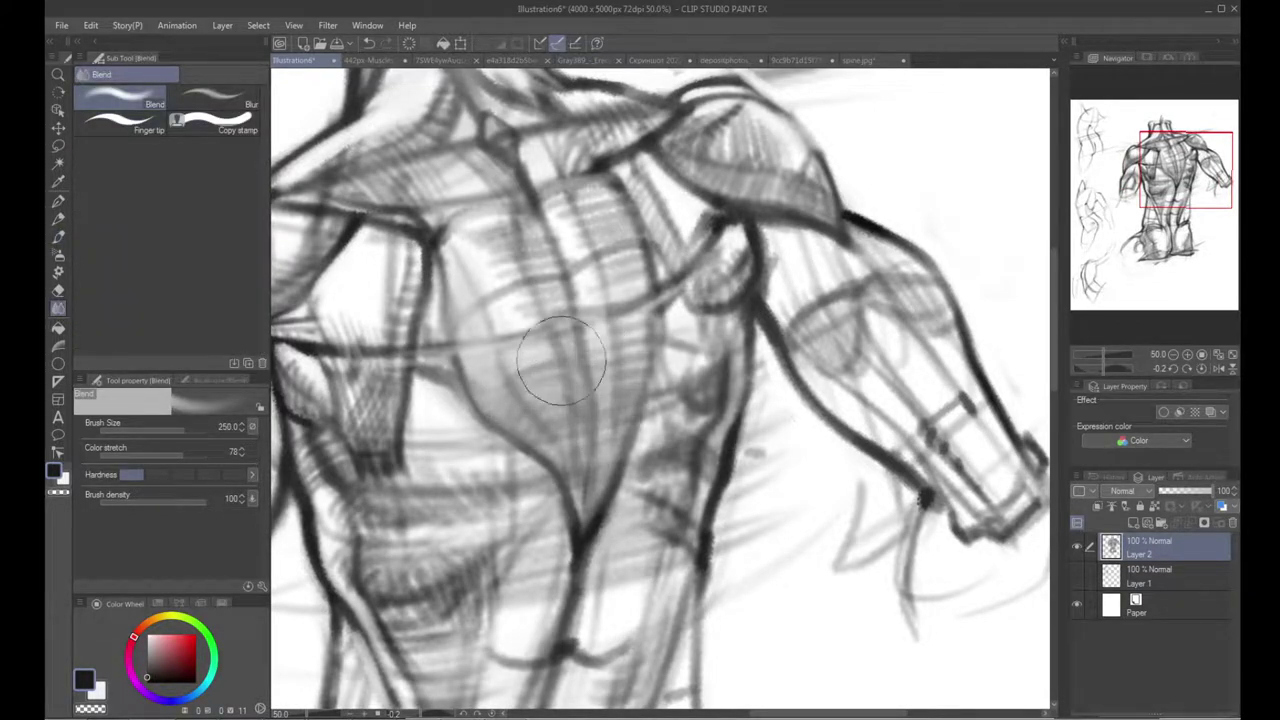
Step: Paint a light highlight strip beside the spine, running down to the trapezius's lower point
scroll(530, 320, "up", 1)
key("b")
key("x")
key("bracketright")
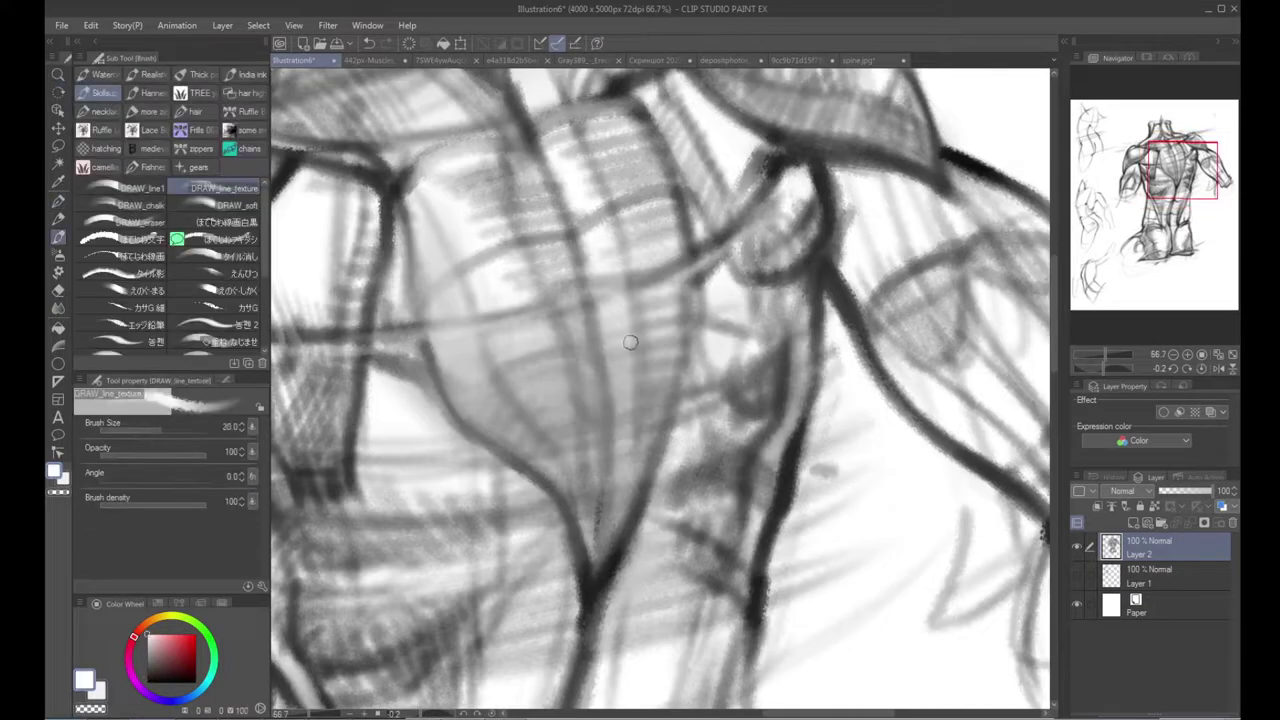
mouse_move(610, 316)
left_mouse_down()
mouse_move(620, 450)
mouse_move(621, 432)
mouse_move(590, 565)
left_mouse_up()
Step: Hatch the left half of the lower trapezius with slanted dark strokes from its contour inward at brush size 25
key("b")
key("b")
key("x")
key("p")
key("b")
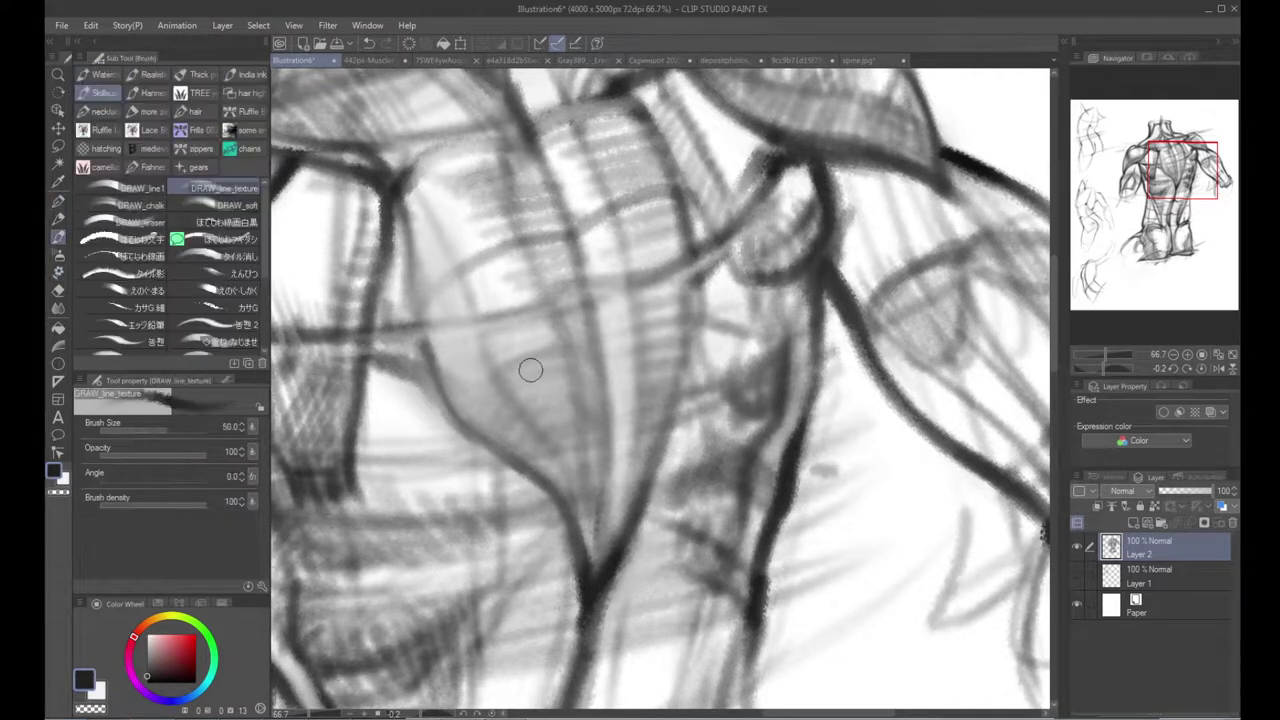
left_click_drag(460, 397, 503, 379)
left_click_drag(449, 406, 507, 385)
left_click_drag(463, 409, 531, 385)
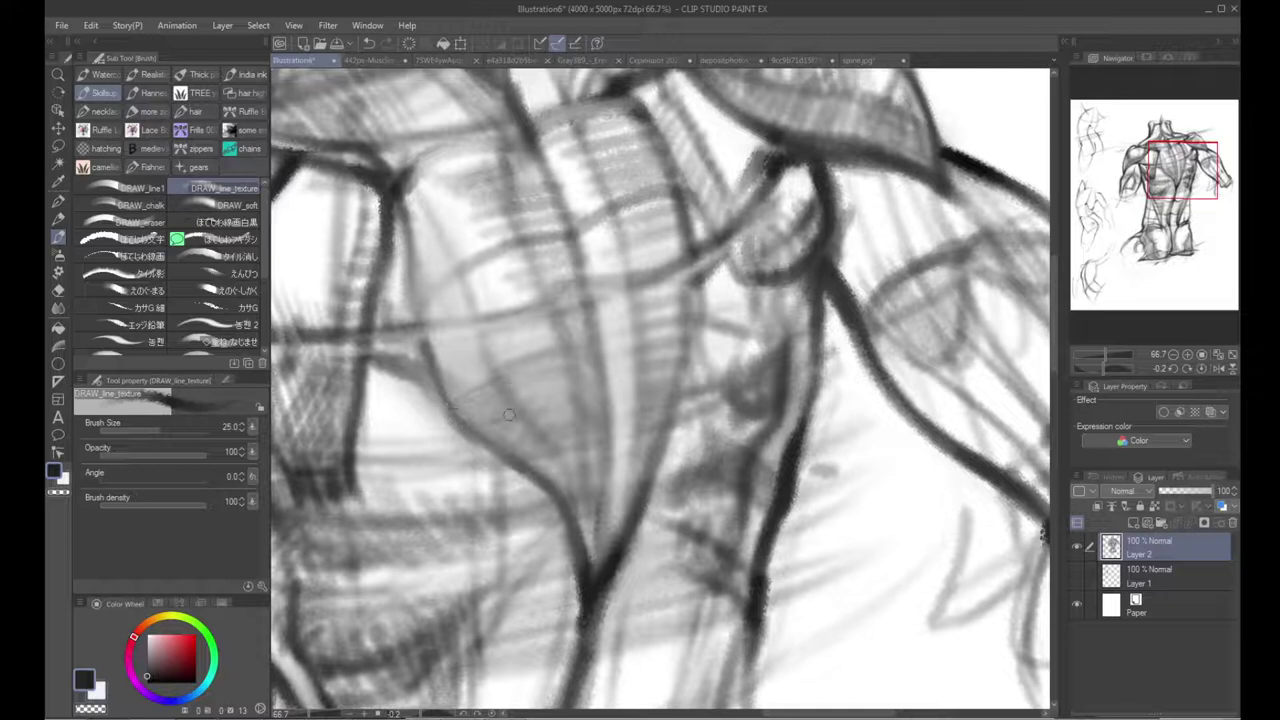
left_click_drag(498, 438, 531, 470)
Step: Continue the hatching toward the spine, adding darker short strokes along the left side of the spine line
mouse_move(536, 326)
left_mouse_down()
mouse_move(462, 360)
mouse_move(570, 362)
mouse_move(540, 387)
mouse_move(579, 387)
left_mouse_up()
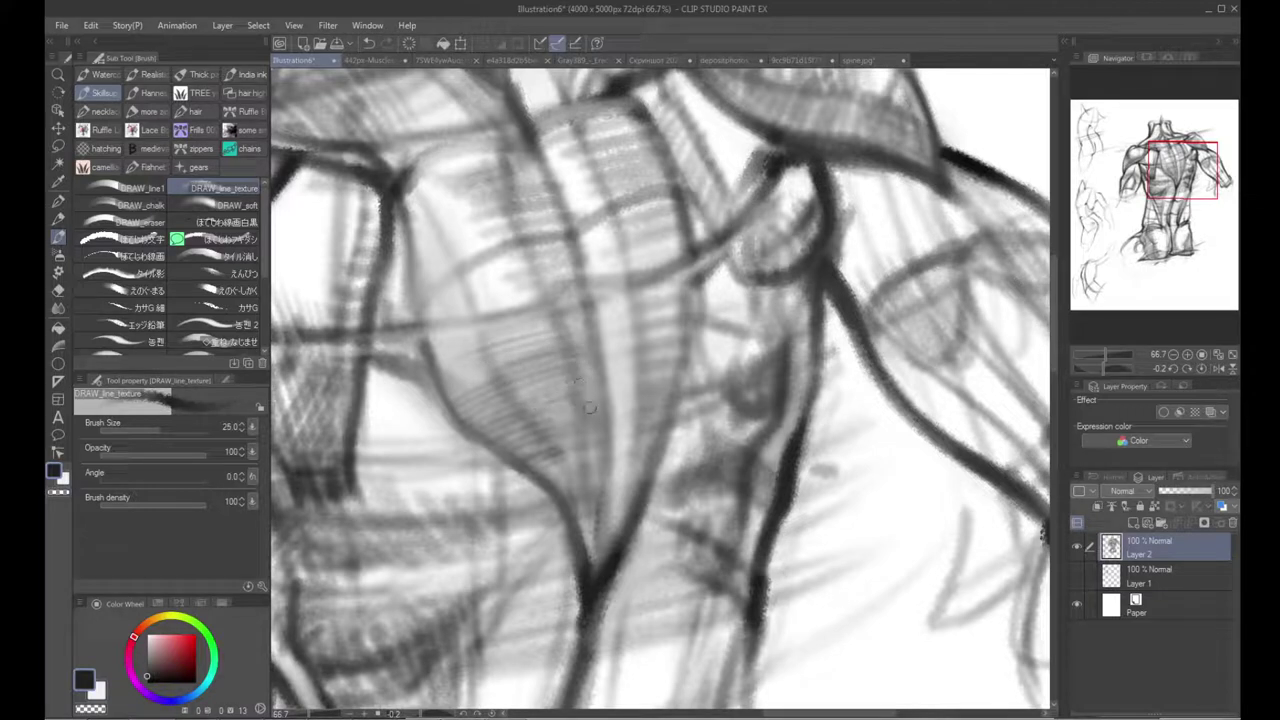
mouse_move(575, 387)
left_mouse_down()
mouse_move(606, 410)
mouse_move(602, 391)
left_mouse_up()
mouse_move(566, 357)
left_mouse_down()
mouse_move(600, 382)
mouse_move(590, 368)
left_mouse_up()
mouse_move(559, 337)
left_mouse_down()
mouse_move(601, 356)
mouse_move(553, 364)
mouse_move(529, 334)
mouse_move(575, 380)
left_mouse_up()
mouse_move(538, 386)
left_mouse_down()
mouse_move(563, 385)
mouse_move(567, 411)
mouse_move(533, 428)
mouse_move(531, 532)
left_mouse_up()
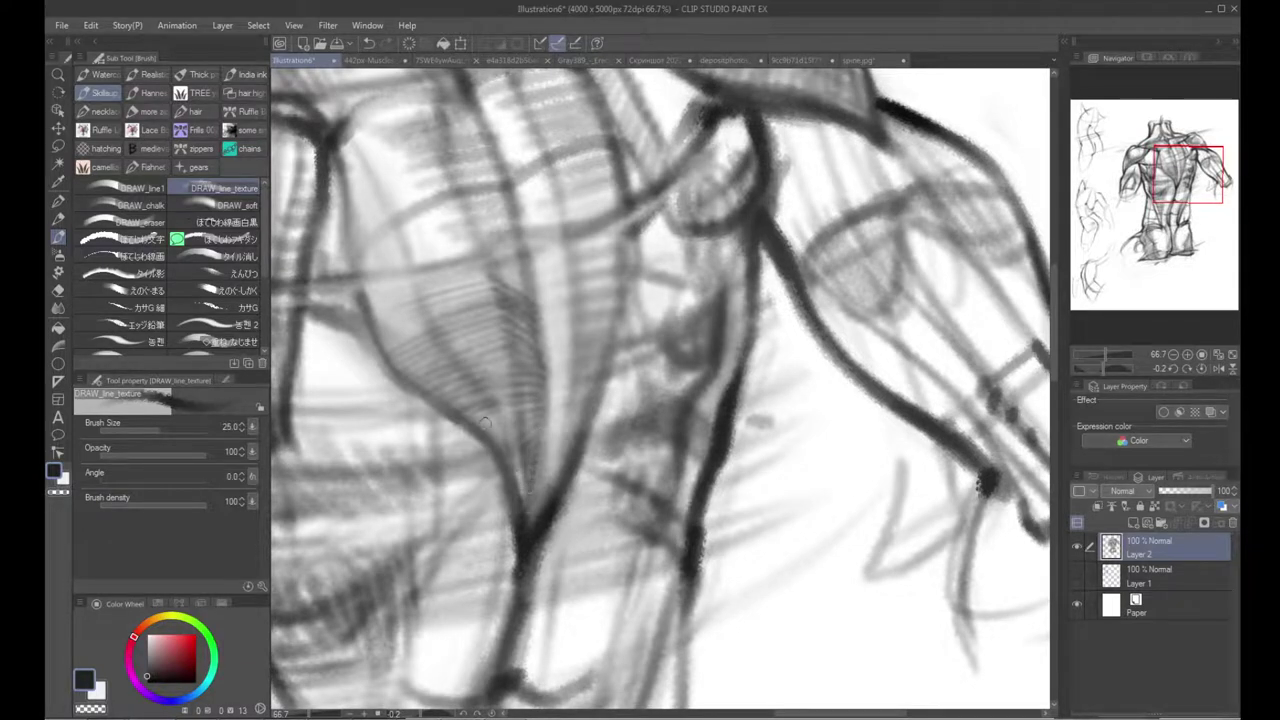
Step: Hatch the trapezius's lower tip and darken its left contour down to the point
left_click_drag(490, 418, 536, 516)
left_click_drag(507, 448, 520, 475)
left_click_drag(492, 418, 518, 543)
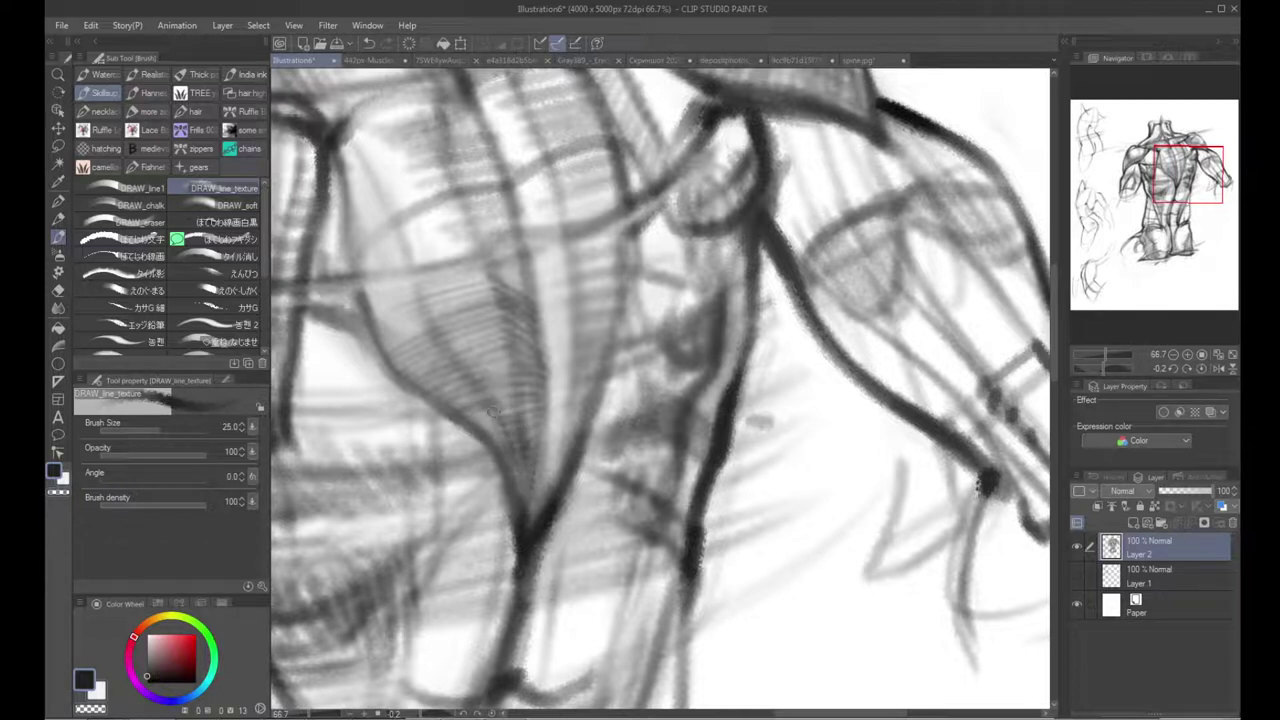
mouse_move(489, 434)
left_mouse_down()
mouse_move(522, 470)
mouse_move(515, 522)
left_mouse_up()
left_click_drag(494, 464, 503, 561)
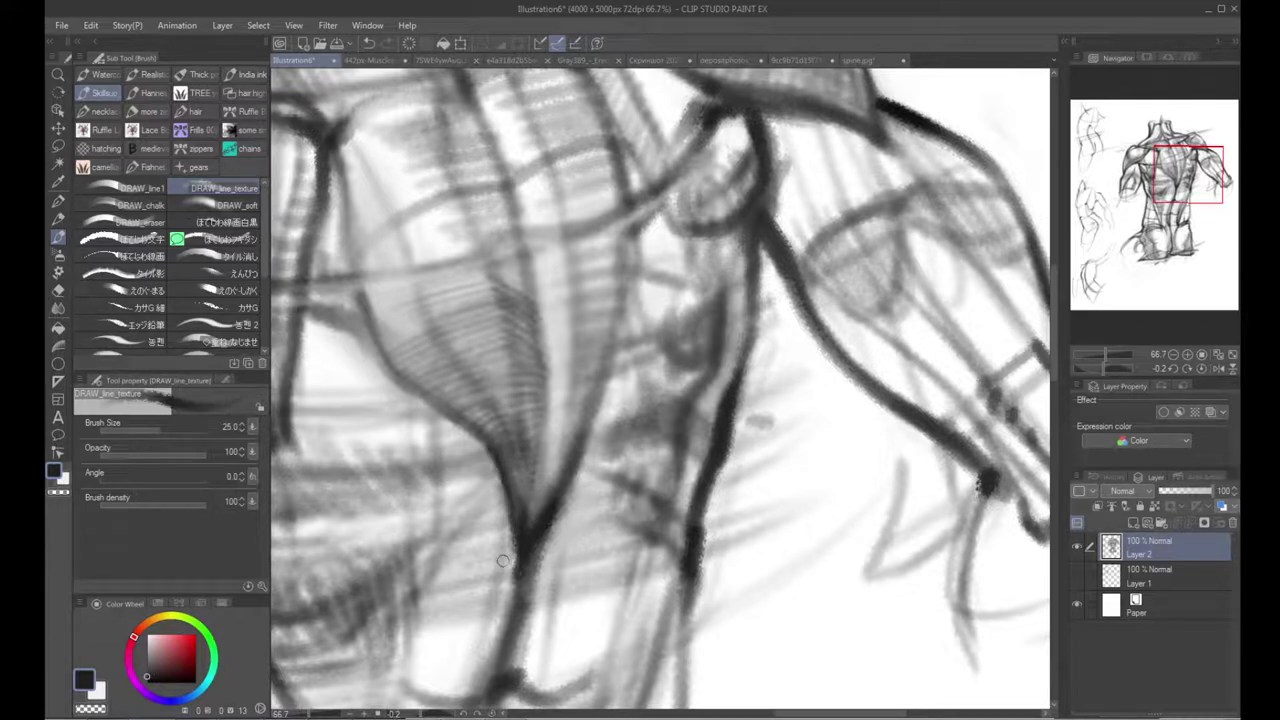
Step: Reinforce the trapezius's lower tip and mark vertebrae on the spine line with short dark spots at brush size 30
left_click(495, 546, "alt")
key("]")
mouse_move(487, 474)
left_mouse_down()
mouse_move(504, 580)
mouse_move(528, 488)
left_mouse_up()
mouse_move(554, 472)
left_mouse_down()
mouse_move(526, 542)
mouse_move(553, 518)
mouse_move(516, 546)
left_mouse_up()
left_click(548, 518, "alt")
scroll(516, 545, "up", 3)
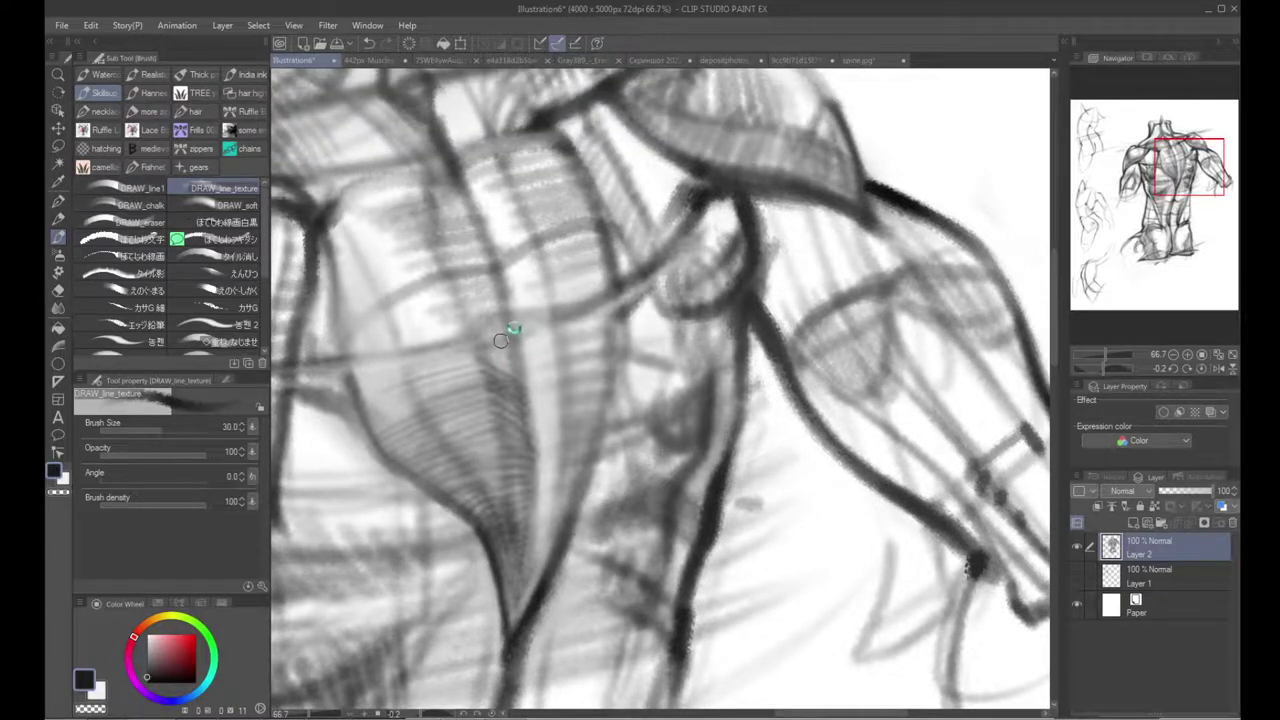
left_click_drag(507, 318, 516, 346)
scroll(516, 333, "up", 3)
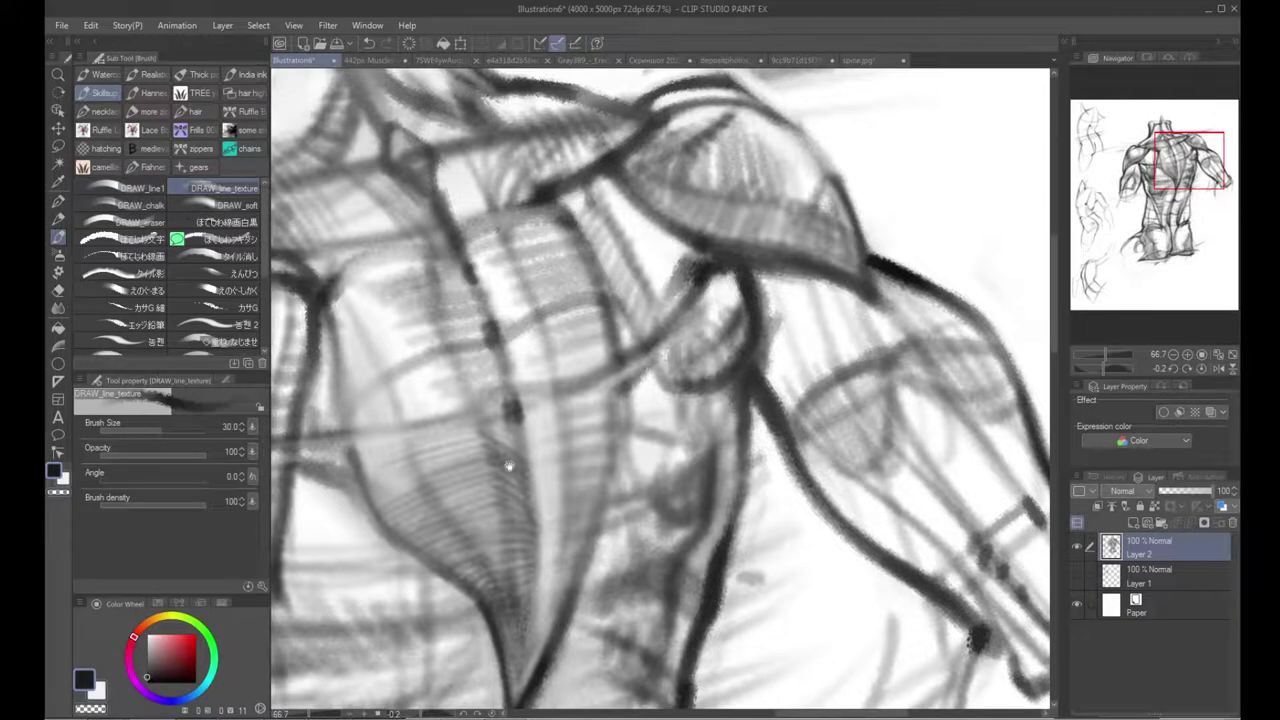
Step: Add a dark vertebra mark on the lower spine and paint out the upper curved cross line in white at brush size 50
scroll(508, 466, "down", 5)
scroll(546, 335, "down", 12)
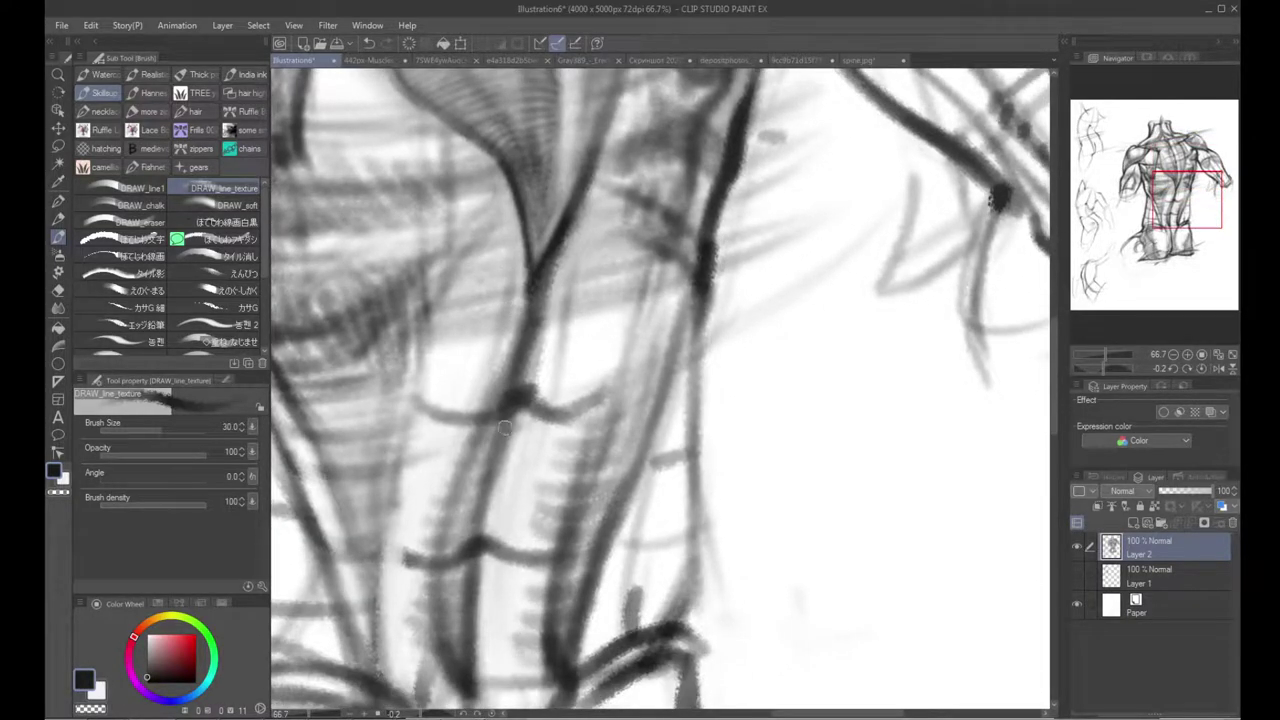
left_click_drag(505, 427, 491, 468)
left_click(522, 431, "alt")
mouse_move(522, 426)
left_mouse_down()
mouse_move(538, 359)
mouse_move(556, 413)
mouse_move(603, 366)
mouse_move(557, 337)
mouse_move(543, 429)
mouse_move(588, 385)
left_mouse_up()
left_click(579, 351, "alt")
left_click_drag(448, 396, 451, 432)
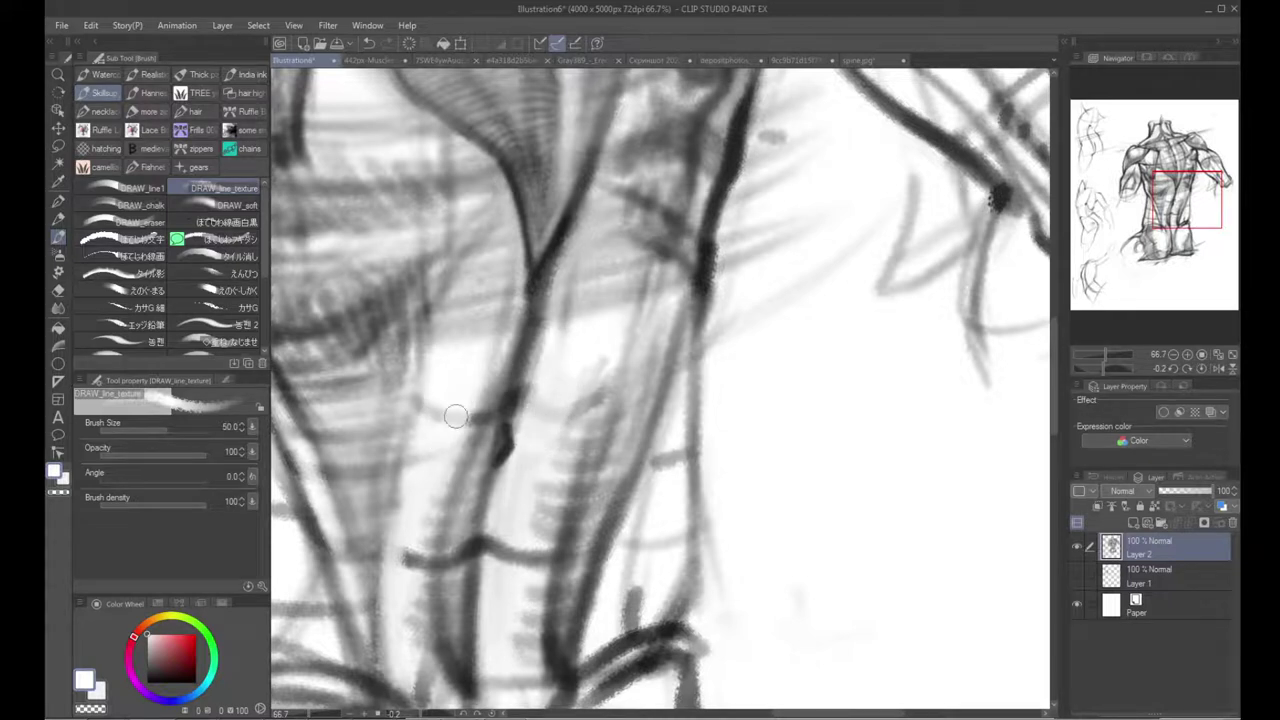
left_click_drag(474, 368, 486, 320)
Step: Soften the column left of the lower spine with light strokes and rework the spine line beneath the vertebra mark
left_click(423, 464, "alt")
left_click_drag(423, 466, 431, 514)
mouse_move(340, 481)
left_mouse_down()
mouse_move(448, 401)
mouse_move(441, 521)
left_mouse_up()
left_click(502, 422, "alt")
left_click(504, 424, "alt")
left_click_drag(508, 430, 485, 535)
left_click_drag(449, 325, 518, 357)
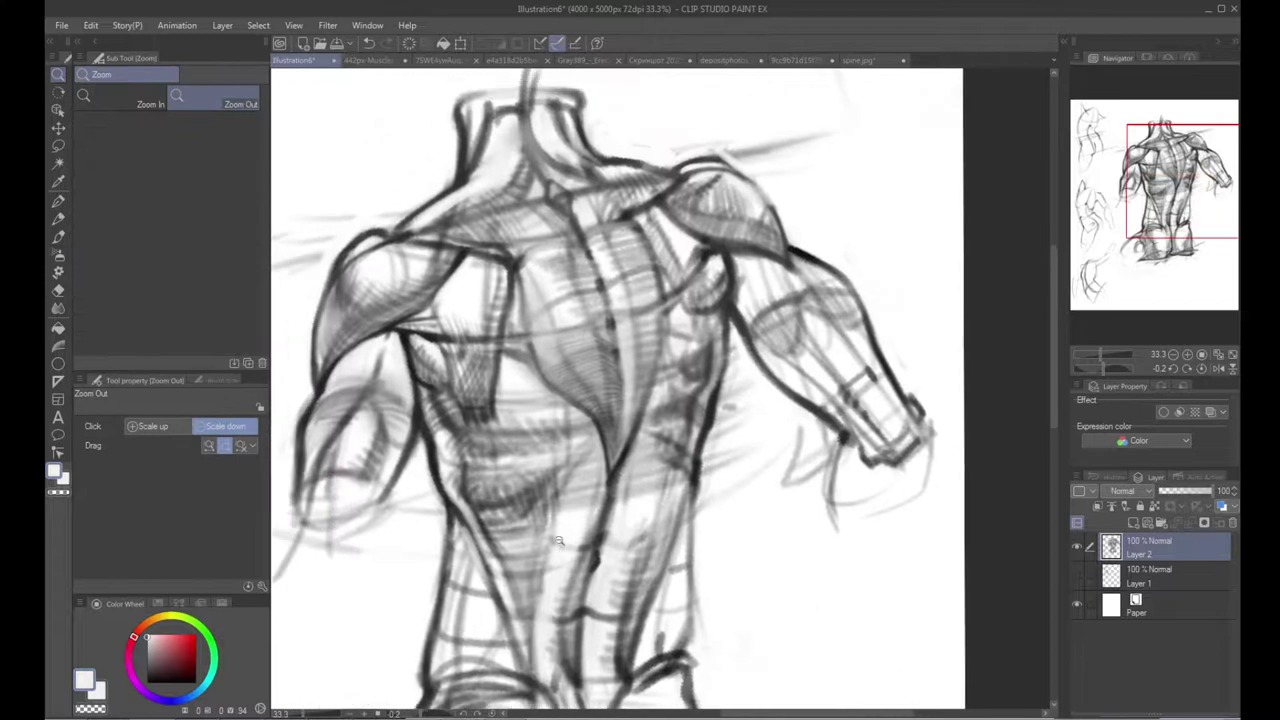
Step: Clean the left shoulder-blade muscle's inner edge with white and hatch the area between it and the trapezius in grey at brush size 40
left_click(539, 343, "ctrl")
key("b")
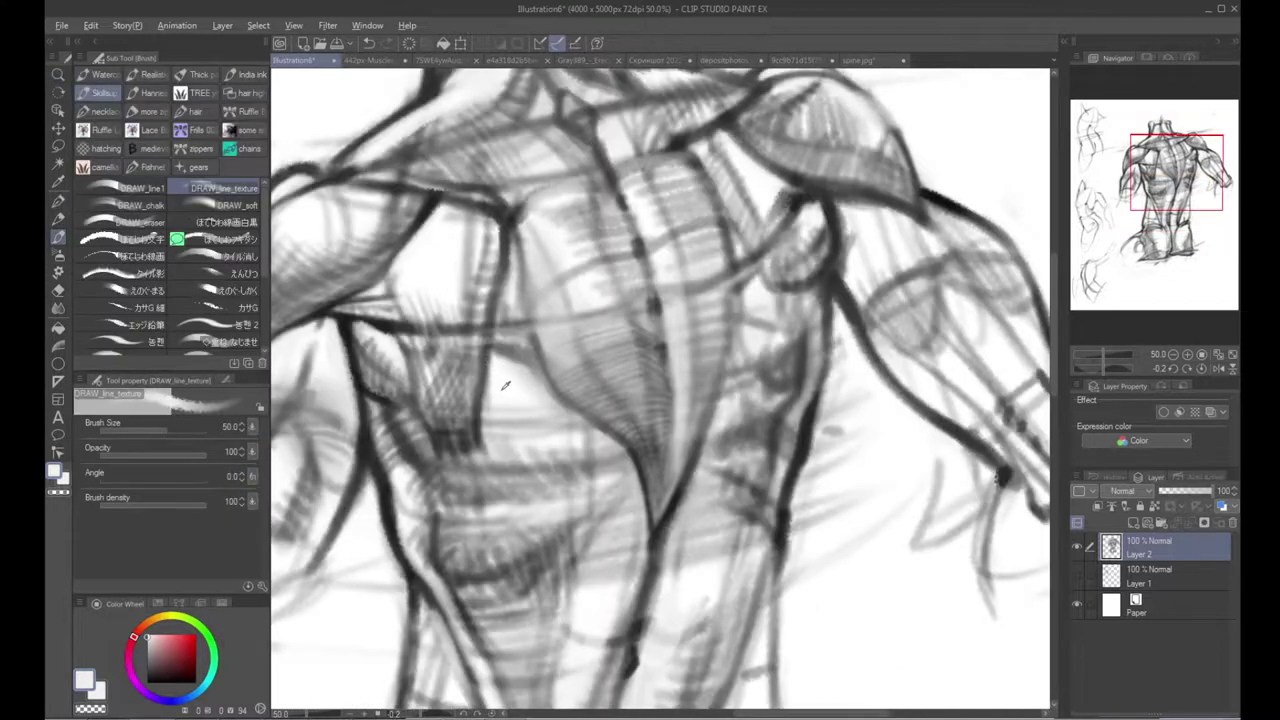
left_click_drag(490, 384, 485, 441)
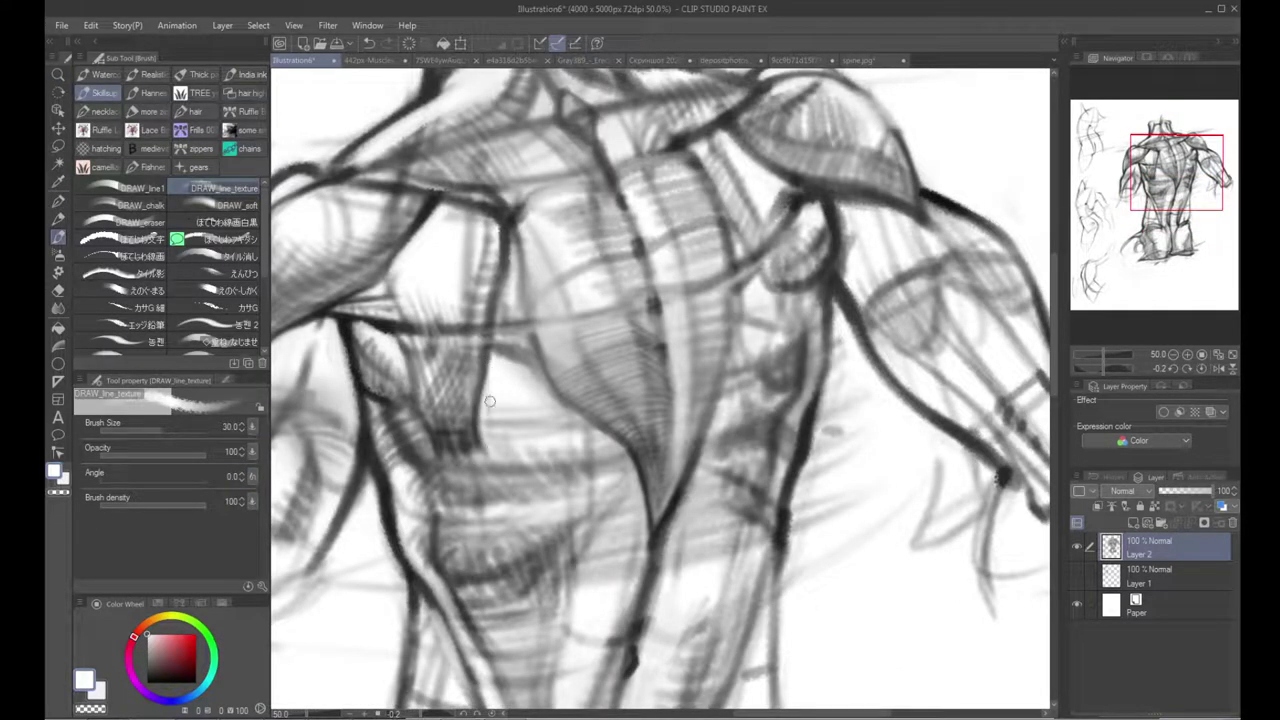
left_click(476, 196, "alt")
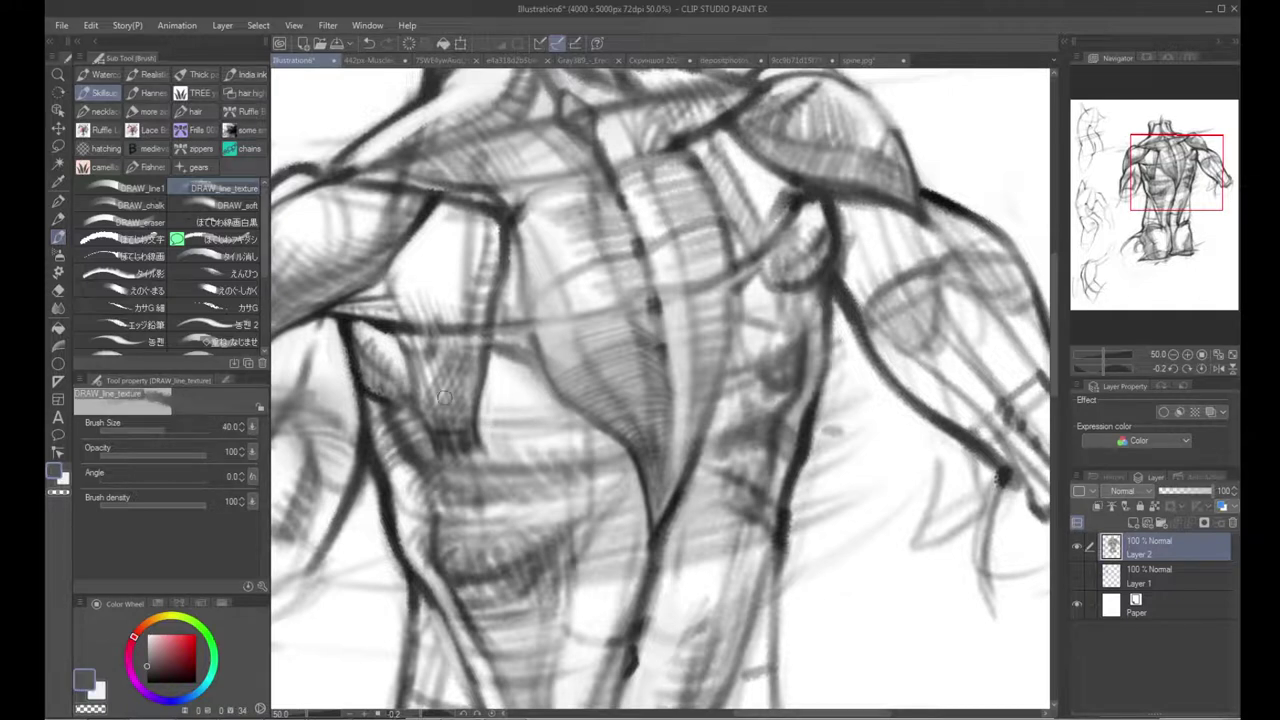
left_click_drag(482, 405, 554, 396)
mouse_move(481, 423)
left_mouse_down()
mouse_move(597, 407)
mouse_move(458, 444)
mouse_move(601, 427)
mouse_move(510, 464)
left_mouse_up()
left_click_drag(511, 377, 482, 404)
mouse_move(518, 377)
left_mouse_down()
mouse_move(474, 418)
mouse_move(533, 368)
mouse_move(482, 436)
left_mouse_up()
mouse_move(547, 388)
left_mouse_down()
mouse_move(465, 461)
mouse_move(476, 466)
left_mouse_up()
left_click_drag(570, 414, 494, 476)
mouse_move(593, 424)
left_mouse_down()
mouse_move(506, 475)
mouse_move(536, 474)
left_mouse_up()
left_click_drag(613, 442, 580, 466)
left_click(600, 446, "alt")
left_click(712, 403, "alt")
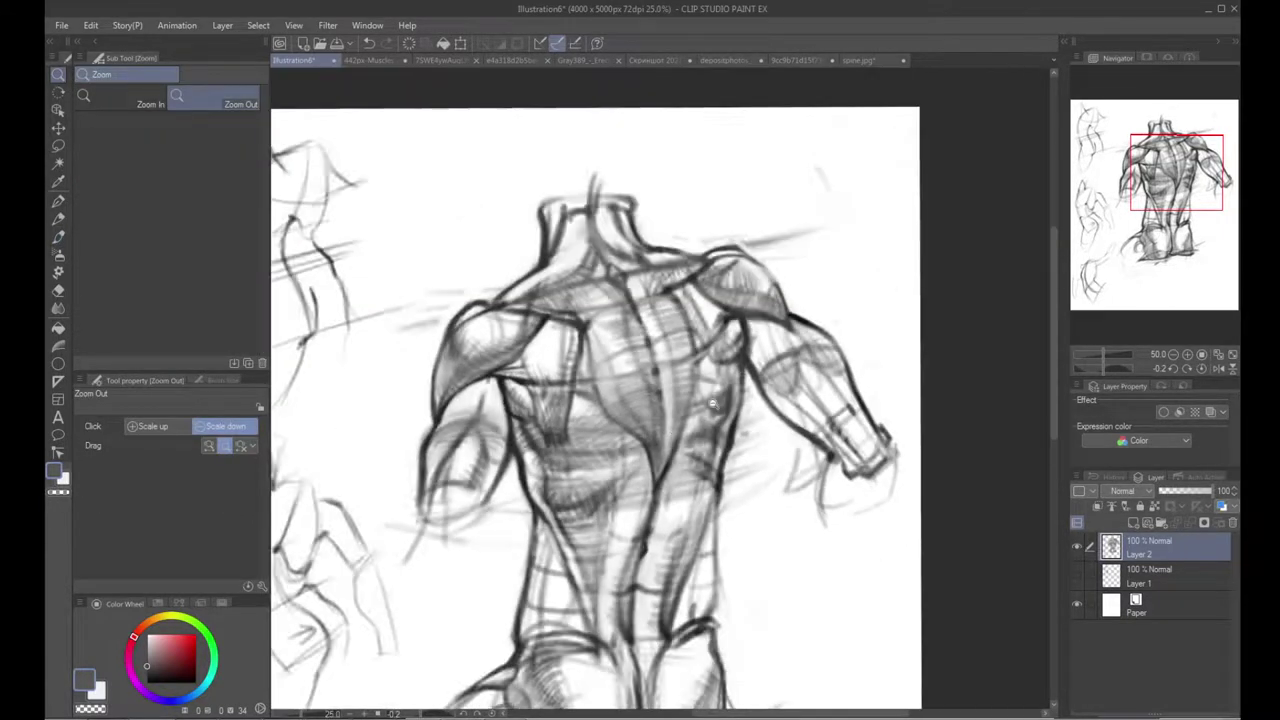
Step: Start hatching the inner edge of the left shoulder-blade muscle with dark strokes at brush size 30
key("h")
key("h")
left_click(581, 354, "ctrl")
left_click(578, 356, "ctrl")
mouse_move(510, 342)
left_mouse_down()
mouse_move(560, 332)
mouse_move(596, 346)
mouse_move(558, 350)
left_mouse_up()
key("[")
left_click_drag(588, 326, 512, 380)
left_click(599, 309, "alt")
left_click_drag(591, 318, 540, 366)
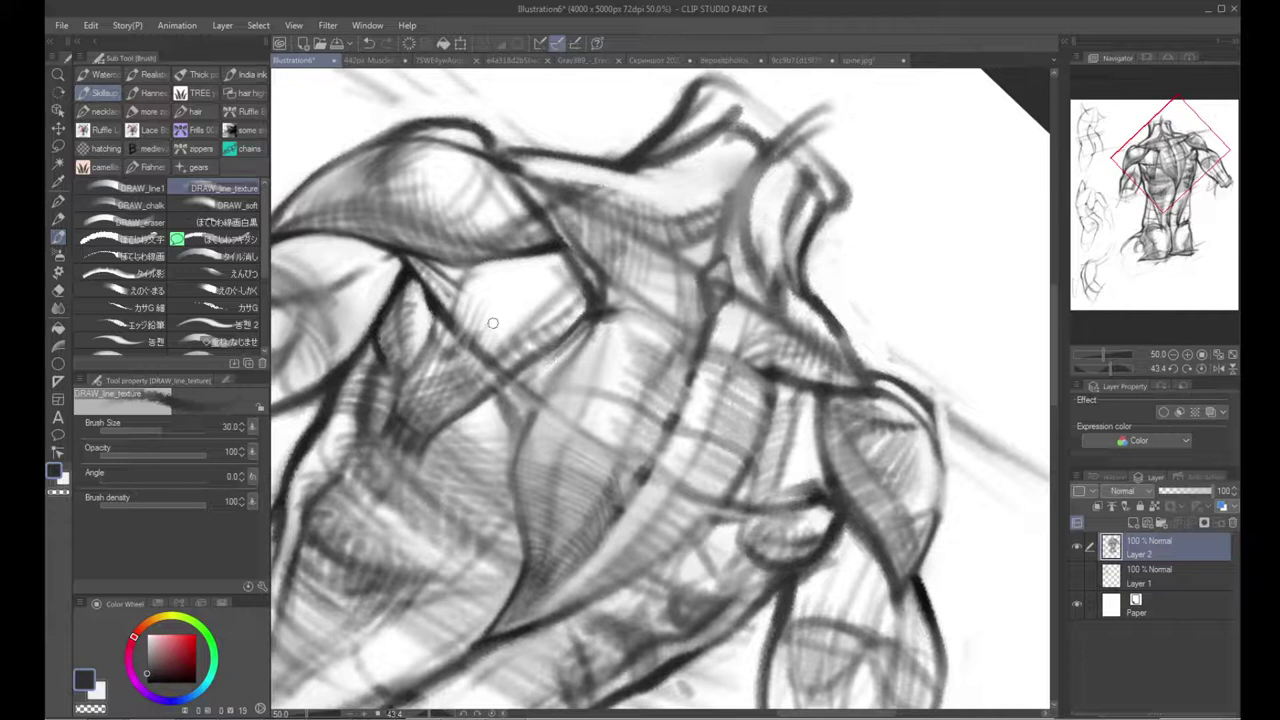
Step: Extend the hatching across the left shoulder-blade muscle with short parallel strokes along its upper end and lower edges
mouse_move(486, 296)
left_mouse_down()
mouse_move(518, 329)
mouse_move(492, 287)
mouse_move(531, 326)
mouse_move(503, 287)
mouse_move(548, 322)
left_mouse_up()
left_click_drag(530, 280, 576, 320)
left_click_drag(540, 273, 573, 313)
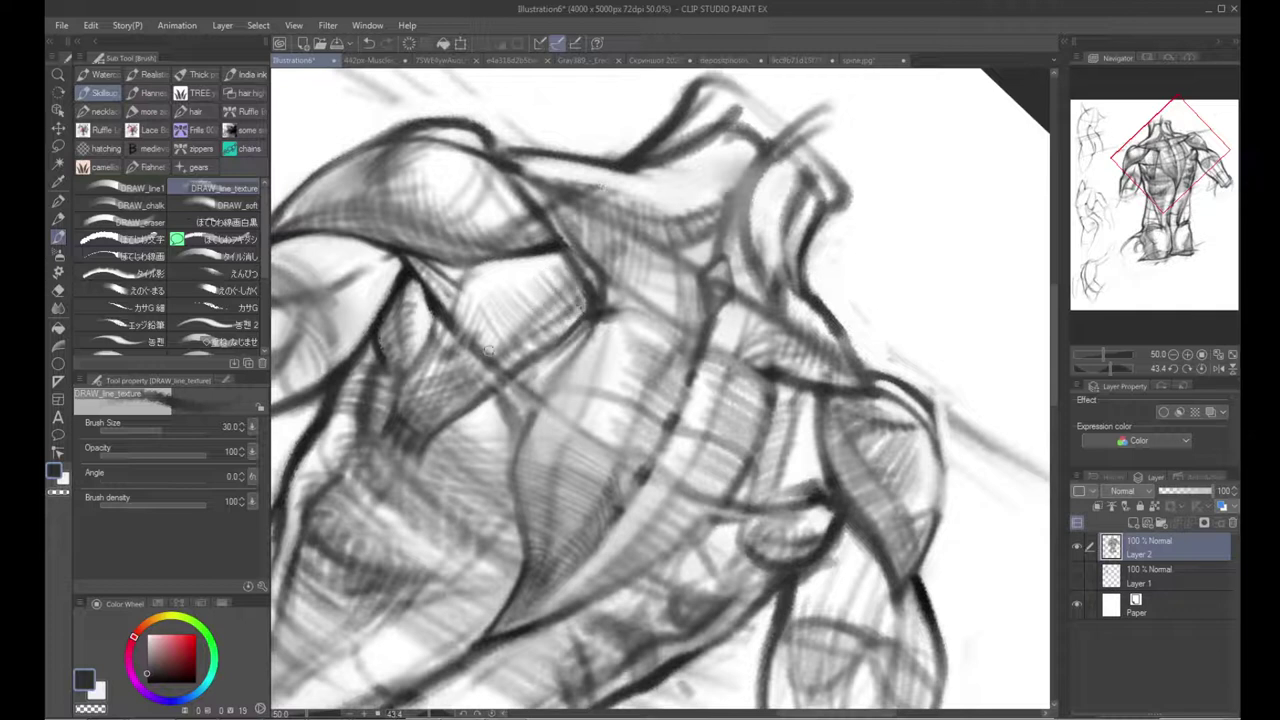
left_click_drag(468, 326, 500, 366)
left_click_drag(474, 322, 502, 362)
left_click_drag(543, 311, 558, 339)
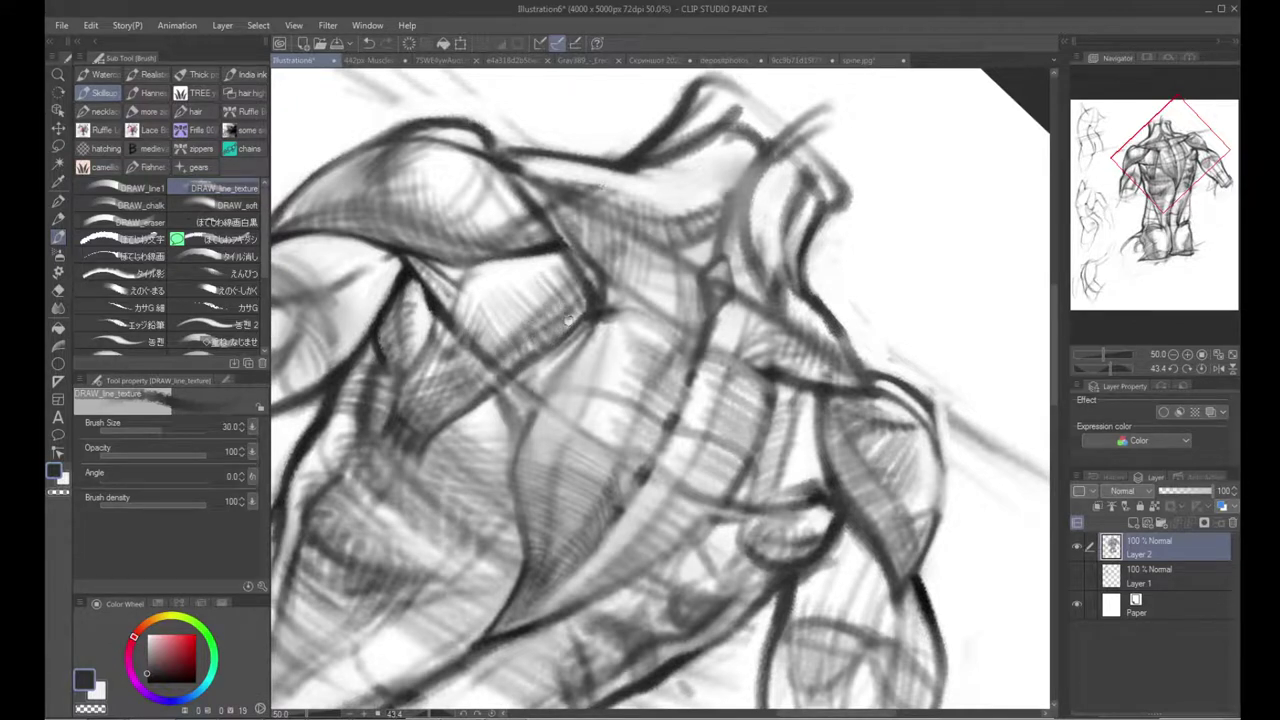
Step: Smooth the hatching on the left upper trapezius with the Blend tool at brush size 170
key("r")
left_click_drag(574, 294, 457, 428)
left_click_drag(489, 281, 449, 384)
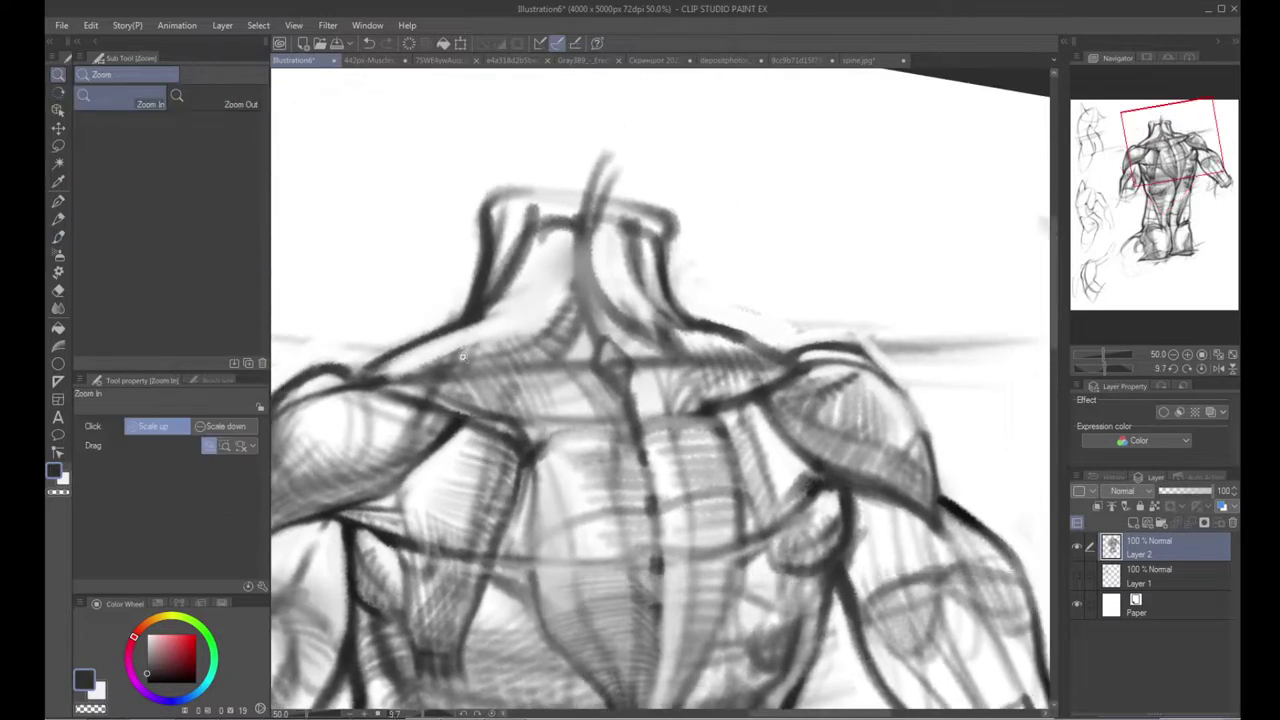
scroll(449, 384, "up", 1)
key("p")
key("b")
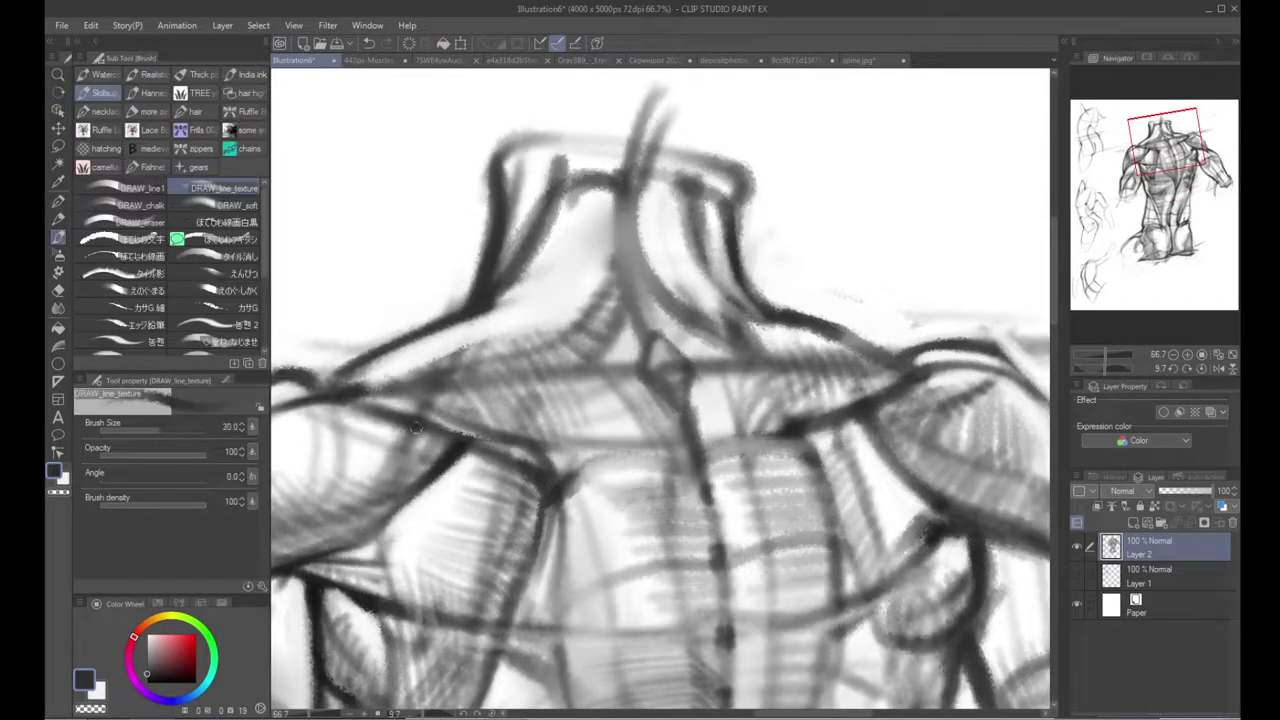
key("j")
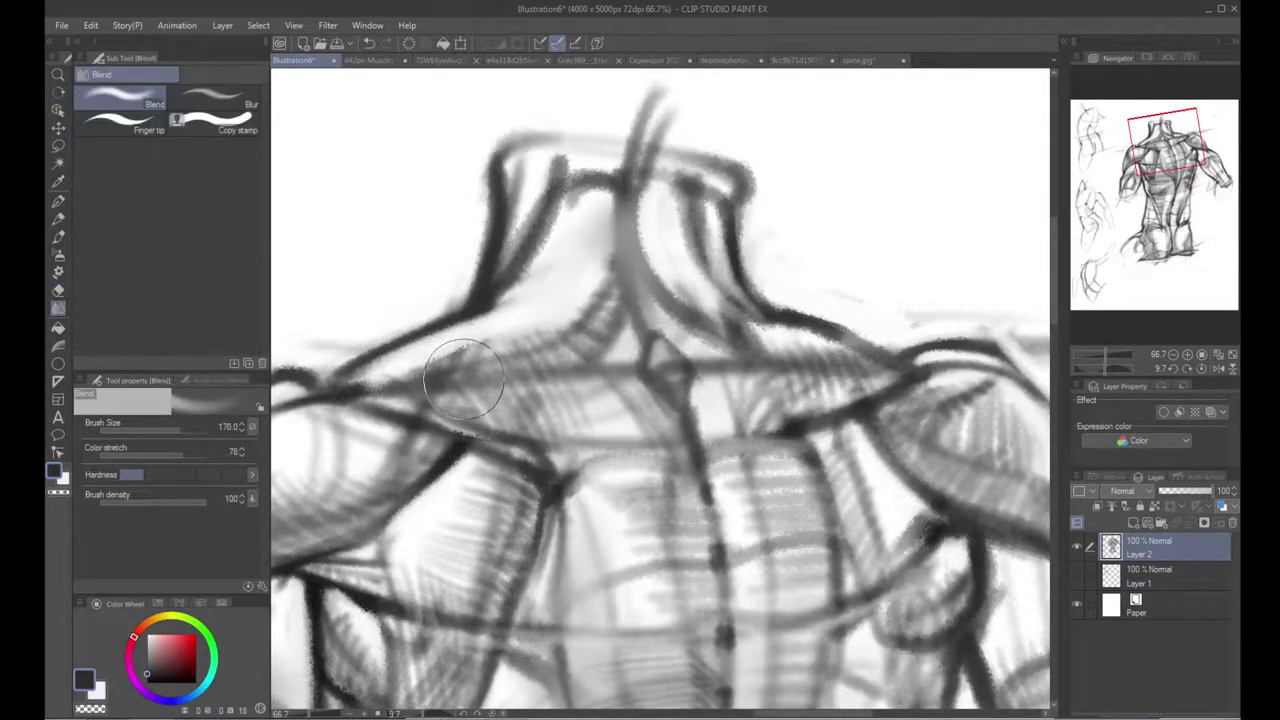
key("b")
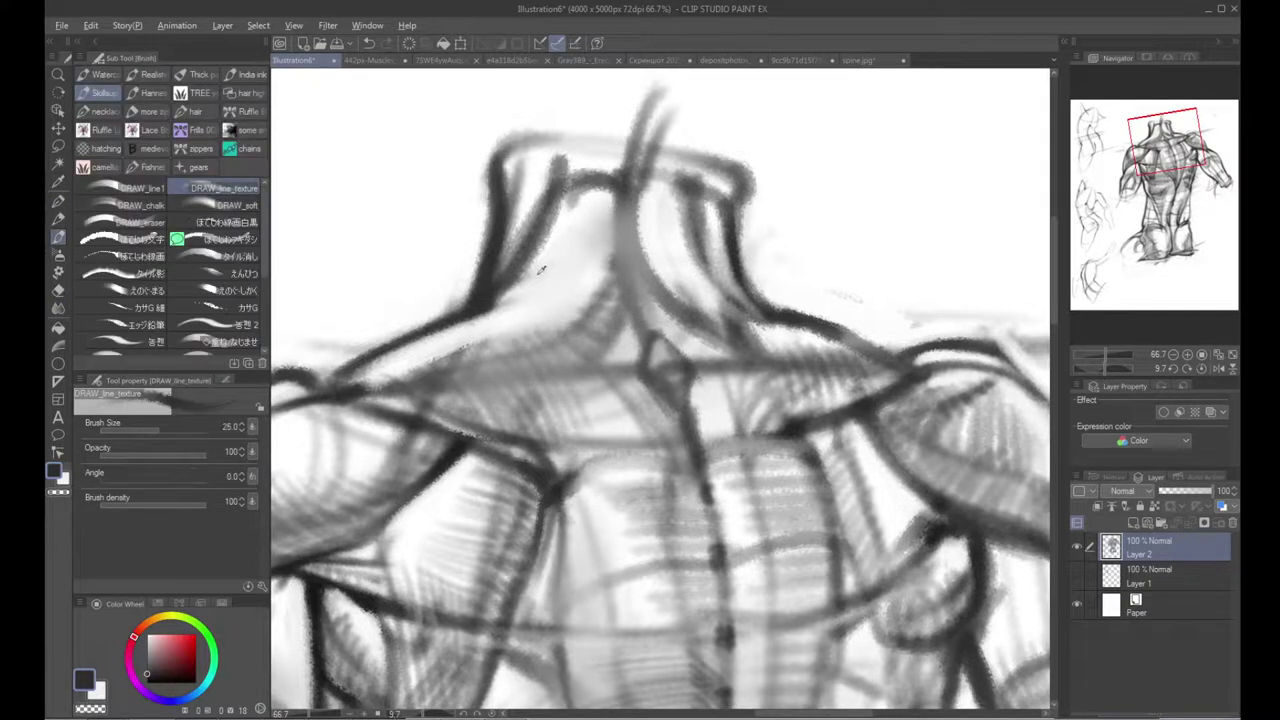
Step: Paint white highlights around the top of the diamond shape at the base of the neck at brush size 40
key("x")
left_click_drag(629, 328, 625, 340)
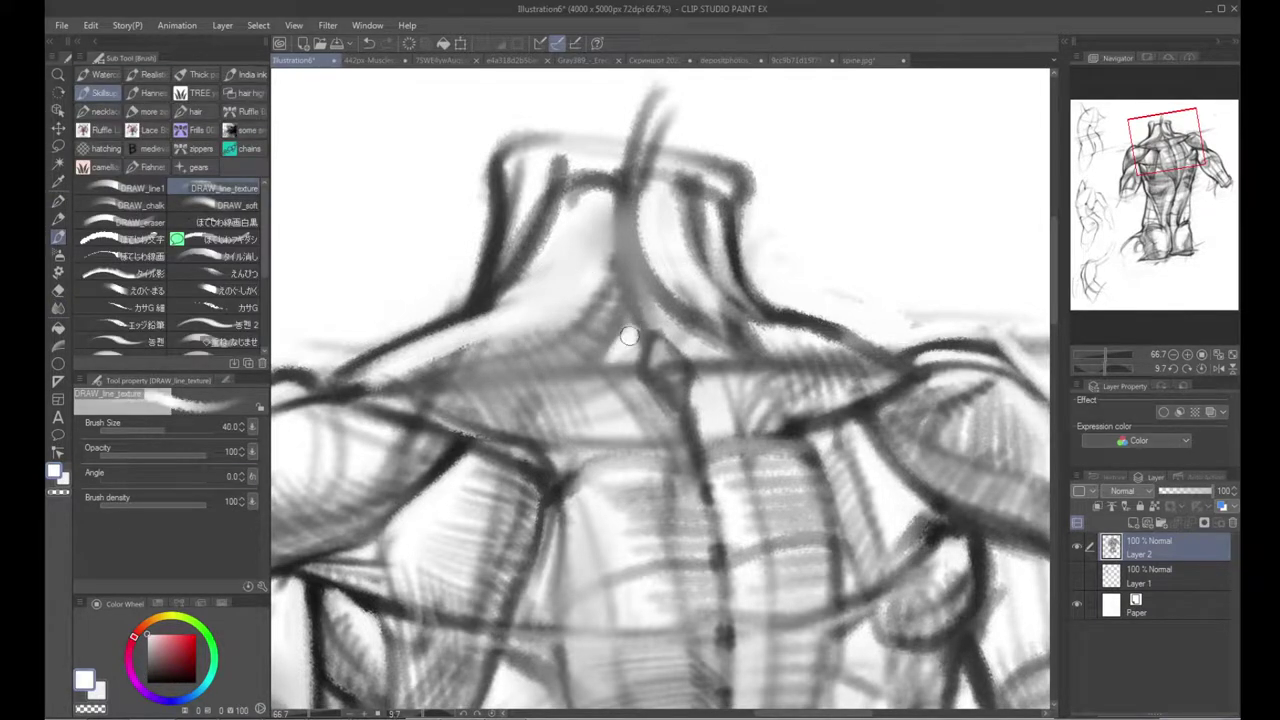
mouse_move(656, 334)
left_mouse_down()
mouse_move(719, 358)
mouse_move(665, 320)
mouse_move(701, 352)
mouse_move(625, 346)
left_mouse_up()
left_click_drag(645, 299, 637, 342)
Step: Hatch the left upper trapezius from the shoulder up toward the neck with slanted black strokes at brush size 25
key("x")
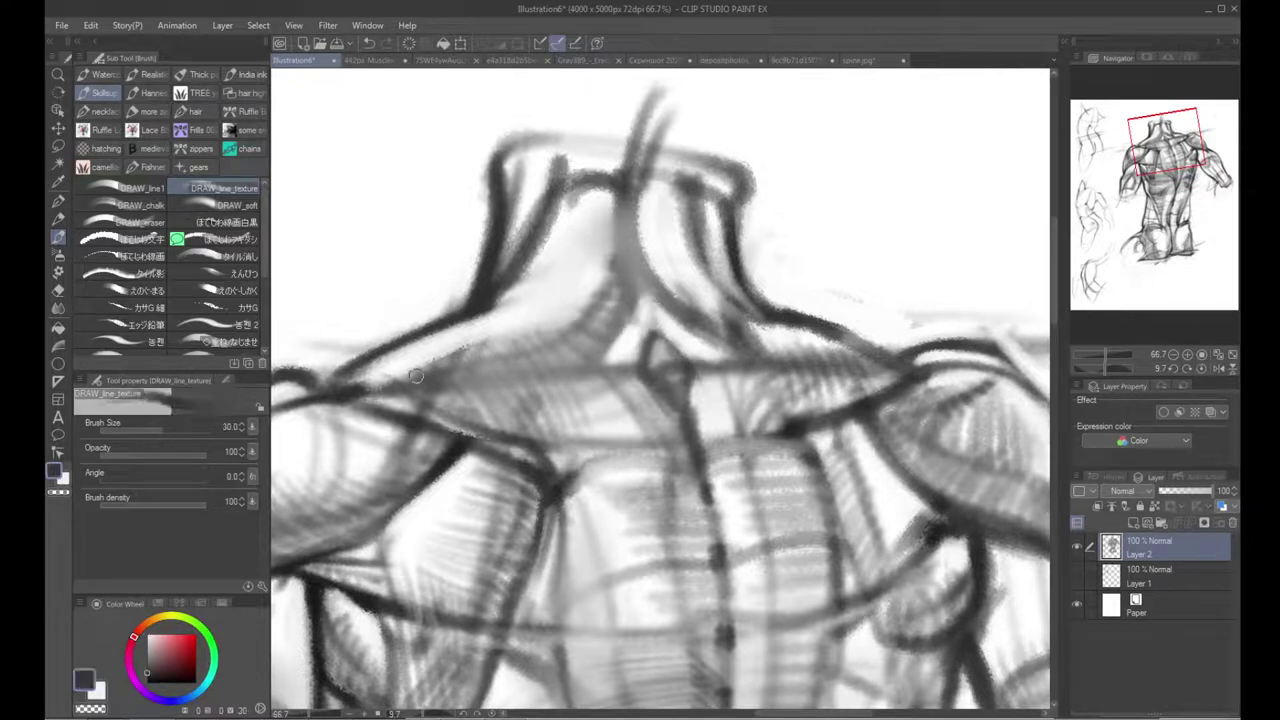
left_click_drag(178, 652, 146, 684)
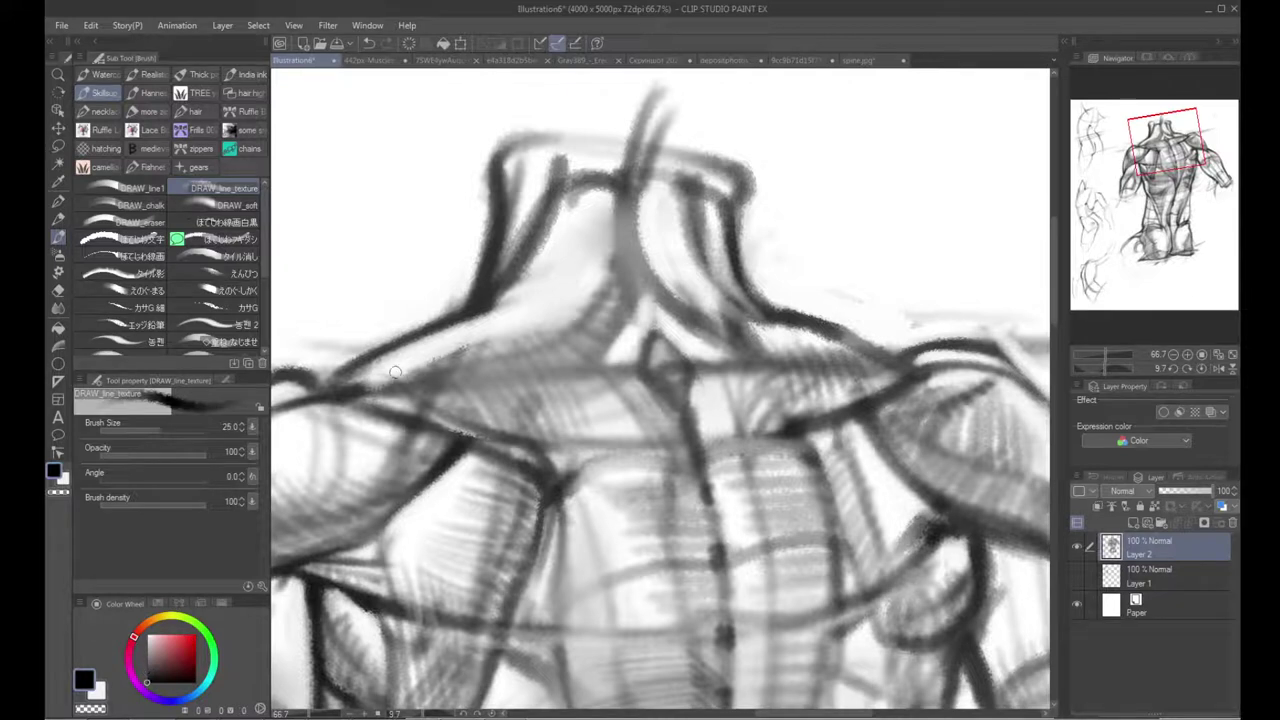
mouse_move(383, 373)
left_mouse_down()
mouse_move(414, 408)
mouse_move(392, 366)
mouse_move(436, 416)
mouse_move(402, 362)
mouse_move(449, 413)
mouse_move(409, 354)
mouse_move(457, 408)
mouse_move(427, 350)
mouse_move(464, 405)
mouse_move(462, 361)
mouse_move(438, 347)
mouse_move(479, 404)
mouse_move(448, 344)
mouse_move(494, 411)
mouse_move(463, 344)
mouse_move(510, 409)
mouse_move(473, 337)
mouse_move(513, 396)
mouse_move(483, 338)
mouse_move(534, 384)
mouse_move(499, 338)
mouse_move(539, 378)
mouse_move(521, 341)
mouse_move(543, 368)
mouse_move(542, 325)
mouse_move(591, 370)
left_mouse_up()
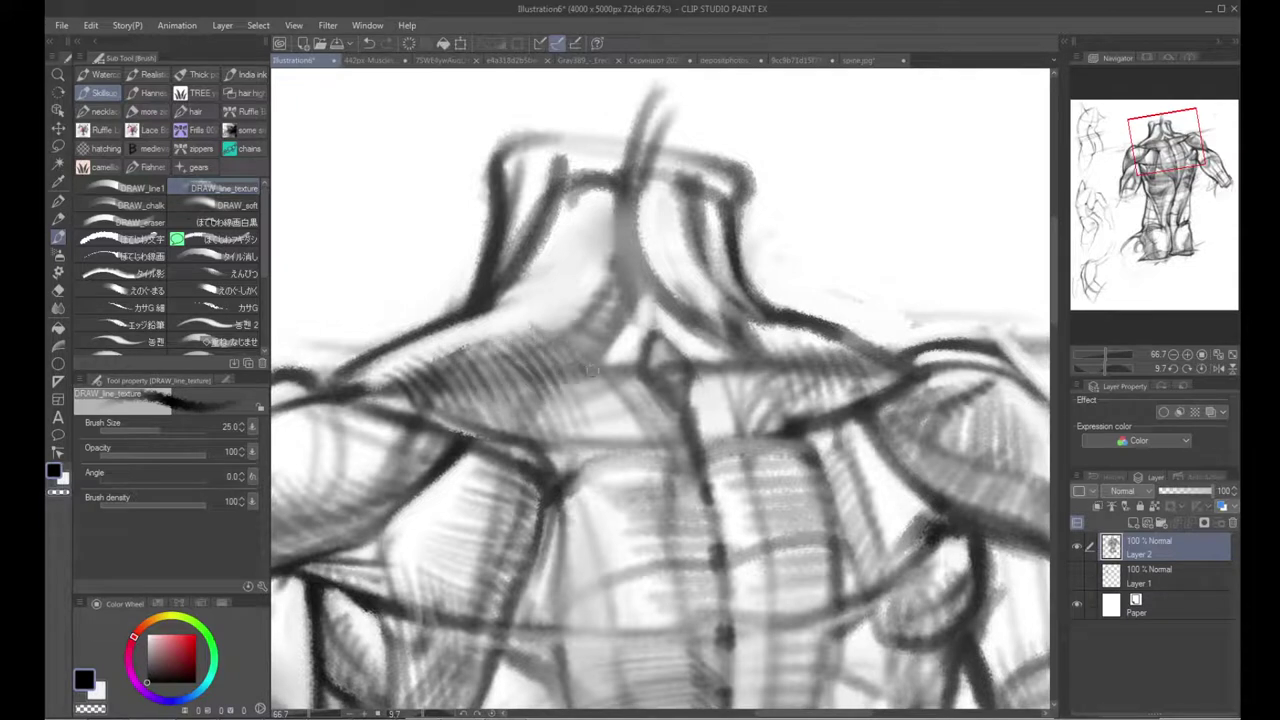
mouse_move(540, 316)
left_mouse_down()
mouse_move(580, 316)
mouse_move(616, 280)
mouse_move(562, 352)
left_mouse_up()
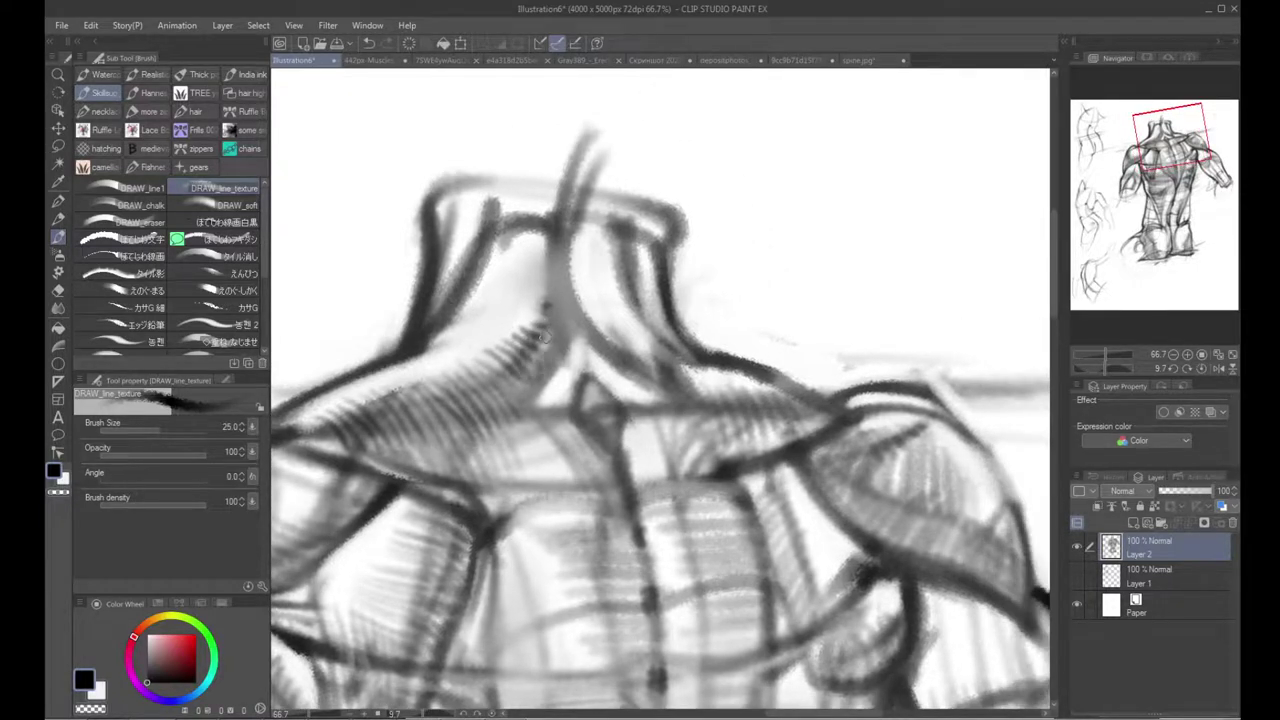
mouse_move(510, 340)
left_mouse_down()
mouse_move(547, 307)
mouse_move(432, 404)
left_mouse_up()
key("ctrl+z")
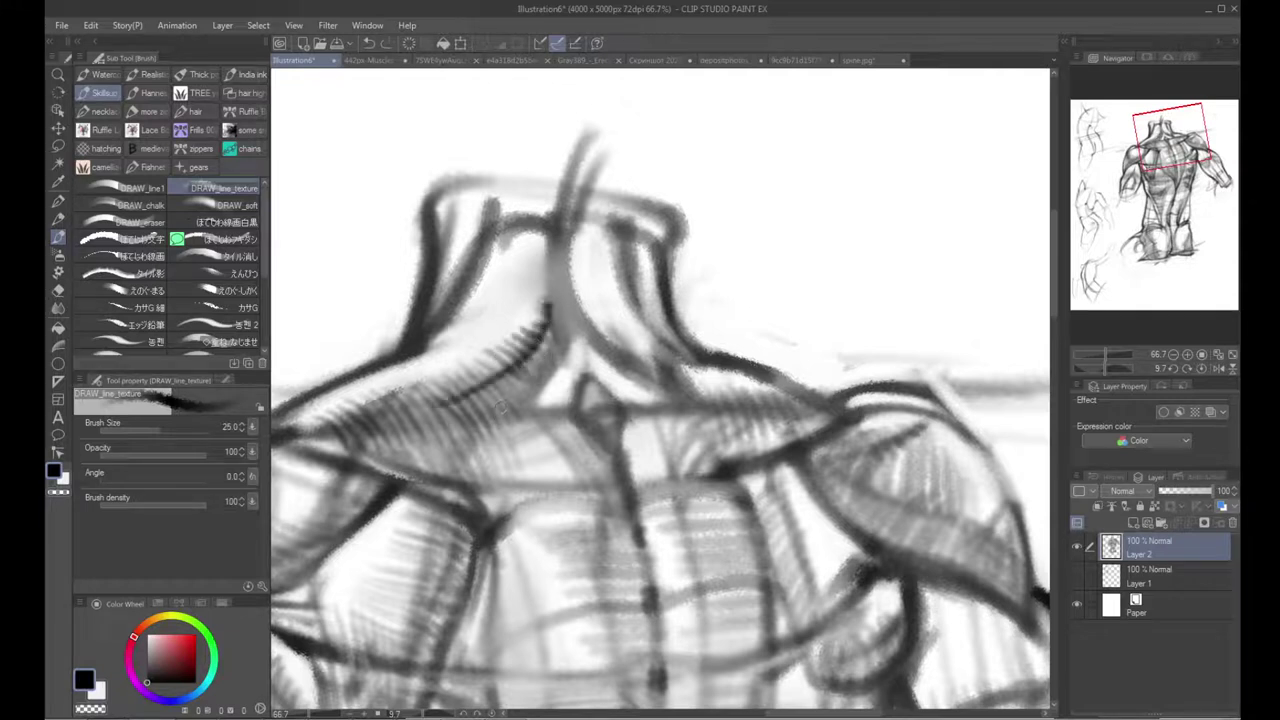
left_click_drag(469, 341, 468, 336)
mouse_move(545, 352)
left_mouse_down()
mouse_move(552, 326)
mouse_move(500, 326)
mouse_move(486, 360)
mouse_move(492, 333)
mouse_move(518, 350)
mouse_move(552, 340)
mouse_move(558, 372)
mouse_move(556, 354)
left_mouse_up()
key("ctrl+z")
key("ctrl+z")
key("ctrl+z")
key("ctrl+z")
key("ctrl+z")
mouse_move(492, 328)
left_mouse_down()
mouse_move(514, 339)
mouse_move(502, 330)
mouse_move(489, 349)
mouse_move(544, 324)
left_mouse_up()
key("ctrl+z")
key("ctrl+z")
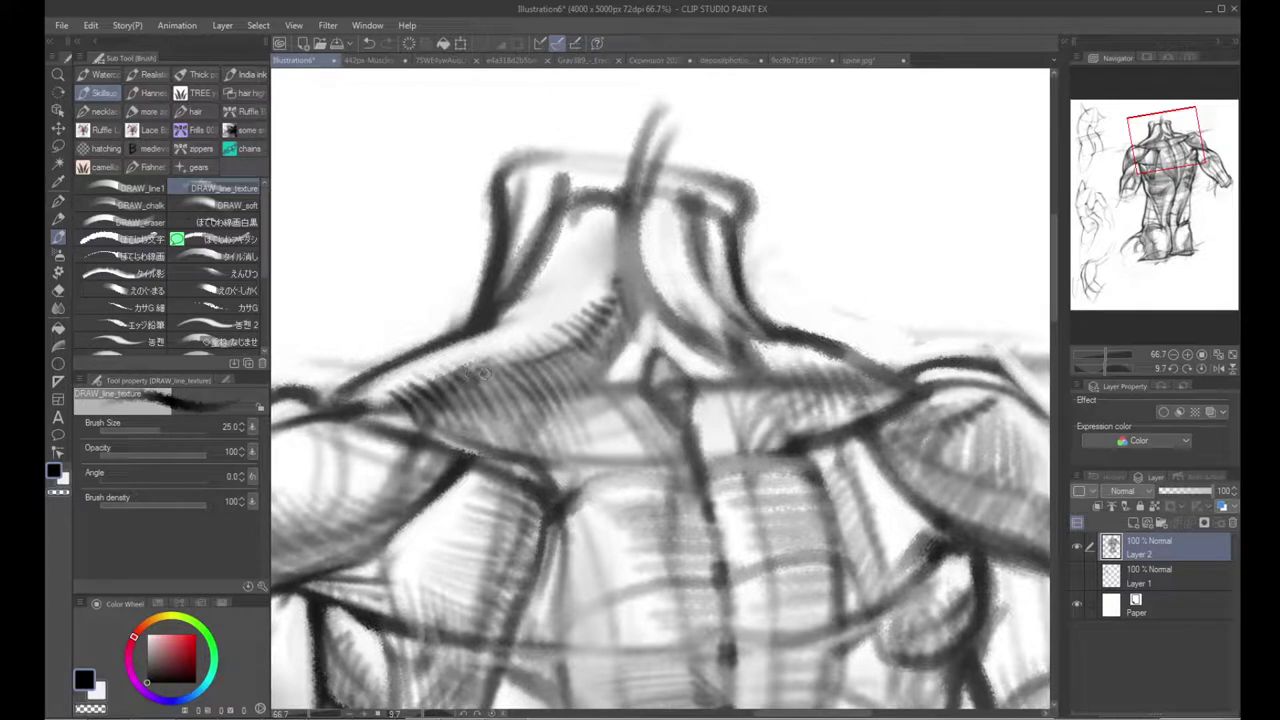
Step: Hatch the inner edge of the left neck muscle with short slanted dark strokes and lighten the area beside it
key("x")
key("bracketleft")
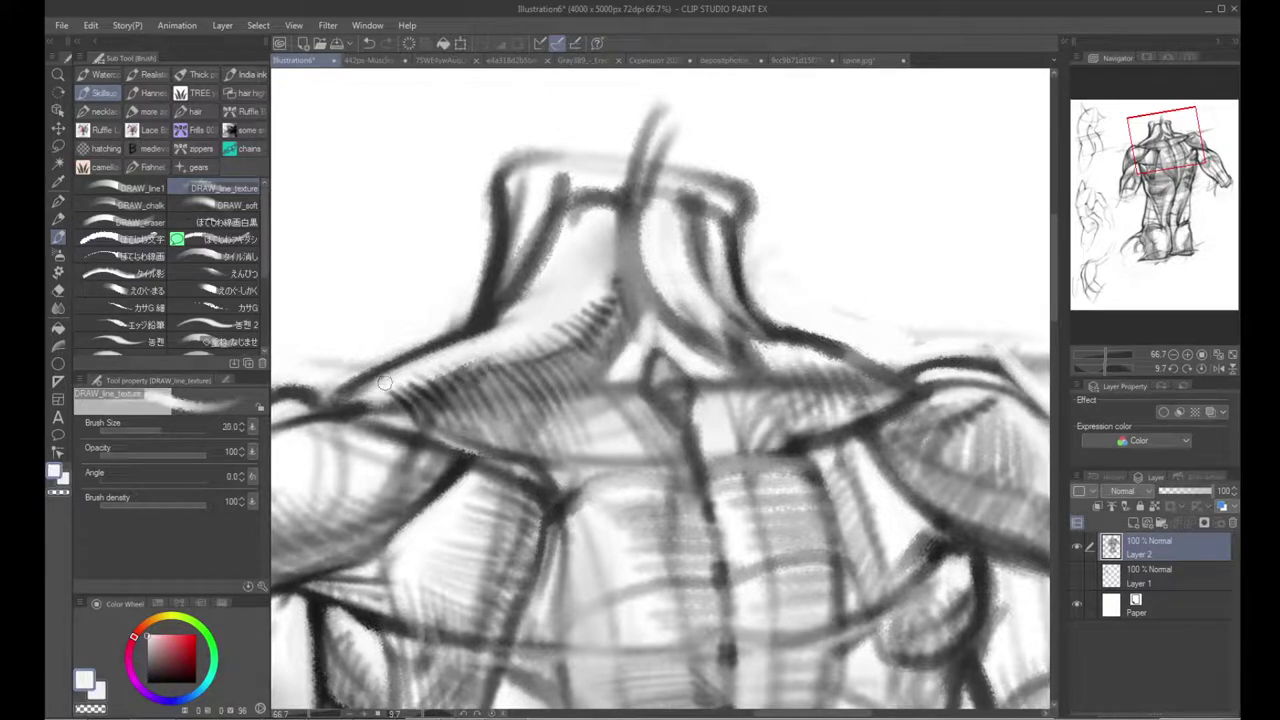
key("x")
key("bracketright")
key("bracketright")
mouse_move(496, 325)
left_mouse_down()
mouse_move(535, 293)
mouse_move(492, 337)
left_mouse_up()
key("x")
mouse_move(535, 270)
left_mouse_down()
mouse_move(451, 393)
mouse_move(488, 351)
mouse_move(461, 389)
mouse_move(447, 378)
mouse_move(534, 261)
mouse_move(533, 234)
mouse_move(497, 335)
left_mouse_up()
left_click(455, 367, "alt")
mouse_move(529, 237)
left_mouse_down()
mouse_move(470, 370)
mouse_move(398, 398)
left_mouse_up()
Step: Paint over the arched line at the top left of the neck in white at brush size 40
key("bracketleft")
key("bracketleft")
mouse_move(466, 369)
left_mouse_down()
mouse_move(490, 362)
mouse_move(560, 250)
mouse_move(567, 295)
left_mouse_up()
key("x")
key("bracketright")
key("bracketright")
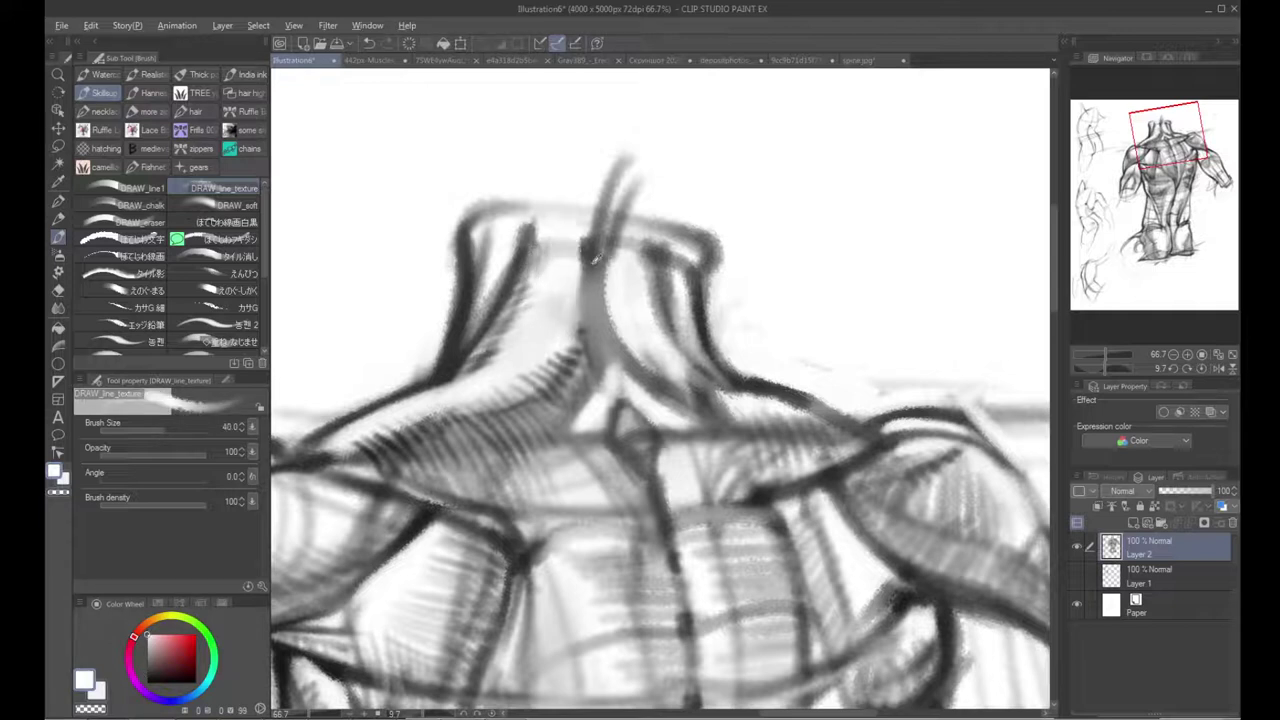
Step: Hatch along the neck's centre line with short strokes at brush size 25 and shade the neck just right of it
key("x")
key("bracketleft")
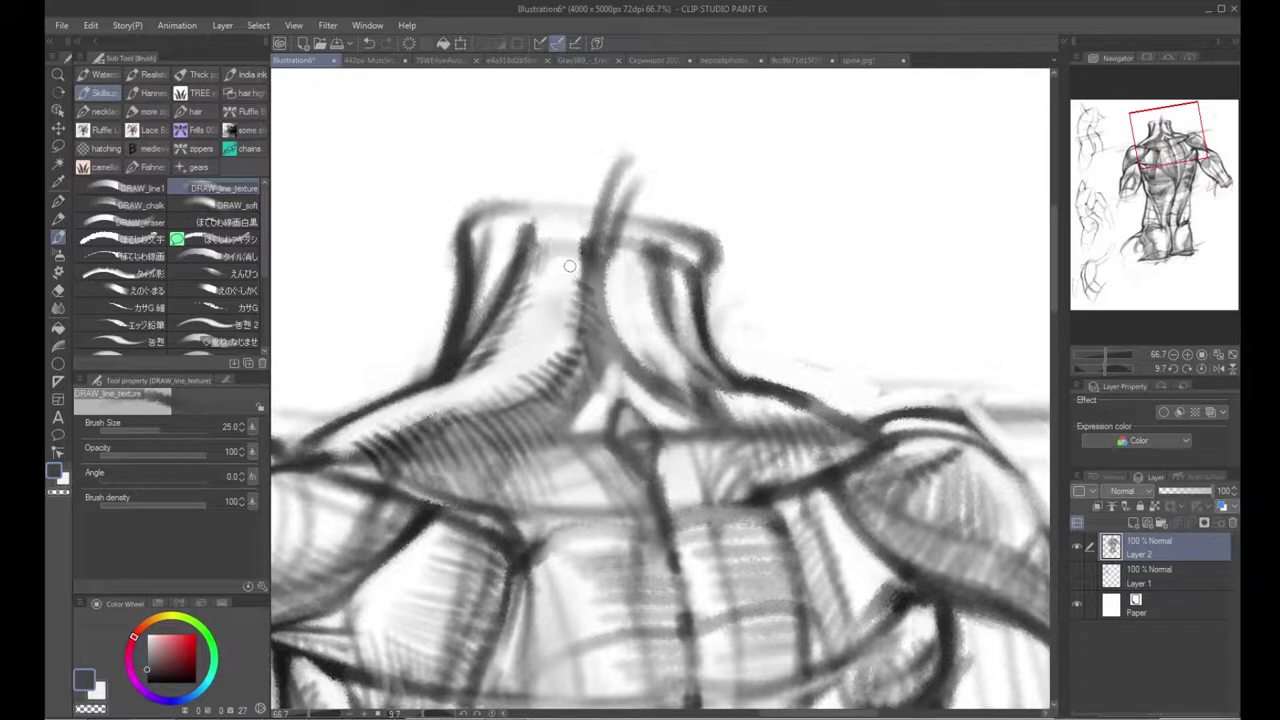
left_click_drag(670, 318, 585, 348)
left_click(522, 316, "alt")
left_click(522, 316, "alt")
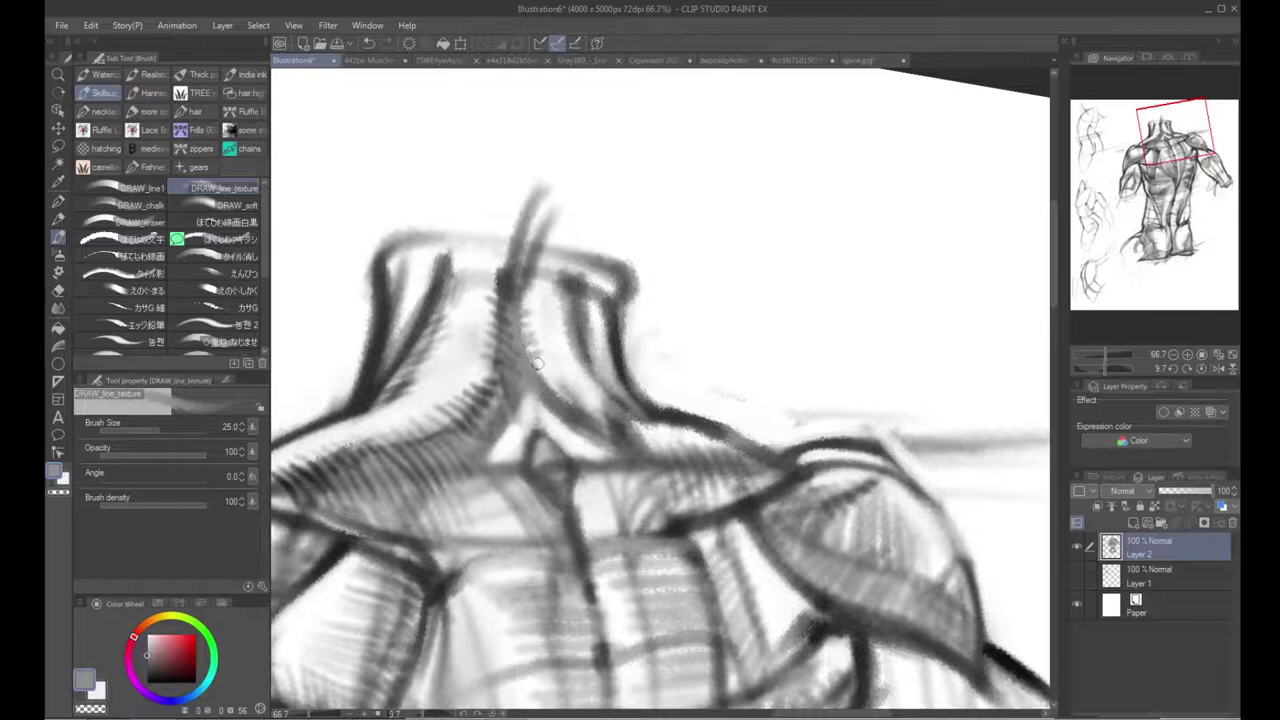
left_click(577, 385, "alt")
key("]")
mouse_move(562, 394)
left_mouse_down()
mouse_move(542, 424)
mouse_move(594, 450)
mouse_move(588, 297)
left_mouse_up()
Step: Lighten the lines of the trapezius right of the spine with pale grey strokes at brush size 60
left_click(639, 435, "alt")
left_click(639, 435, "alt")
left_click(640, 435, "alt")
left_click_drag(469, 410, 459, 331, "shift")
key("h")
key("h")
scroll(457, 328, "up", 4)
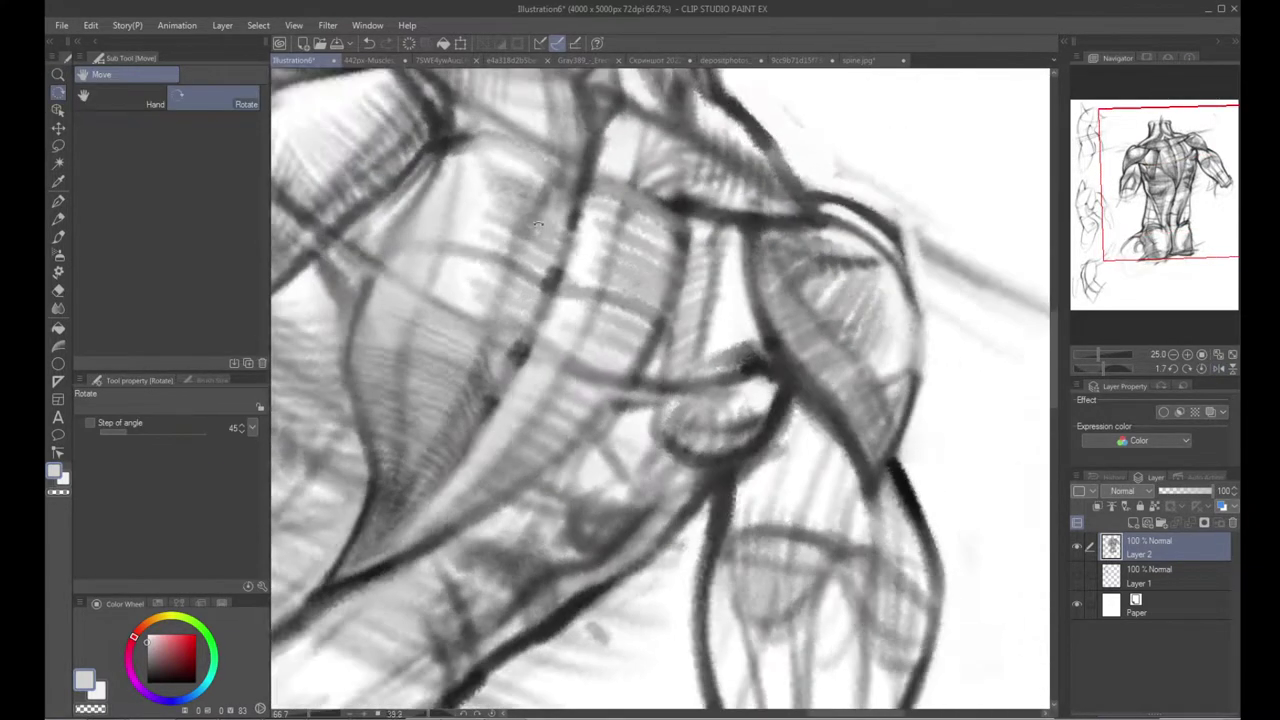
left_click_drag(538, 224, 593, 195, "shift")
key("b")
left_click(652, 324, "alt")
left_click_drag(664, 326, 628, 370)
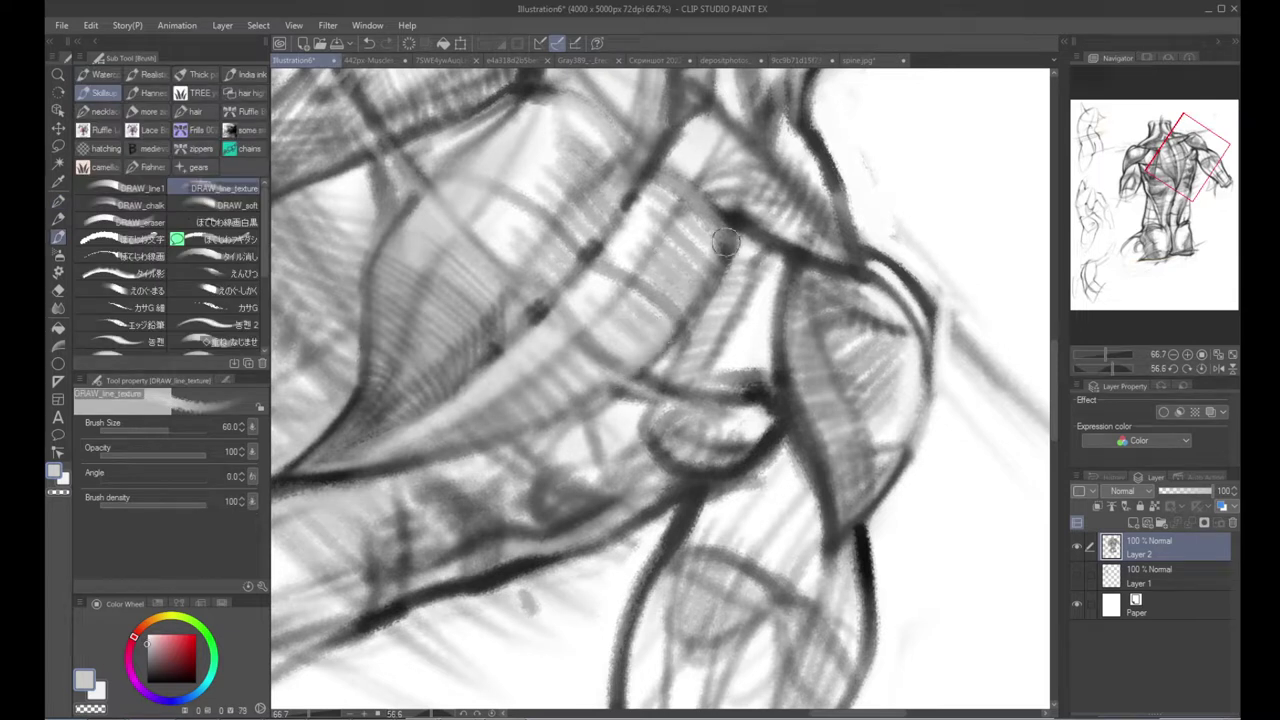
key("x")
key("bracketleft")
key("bracketleft")
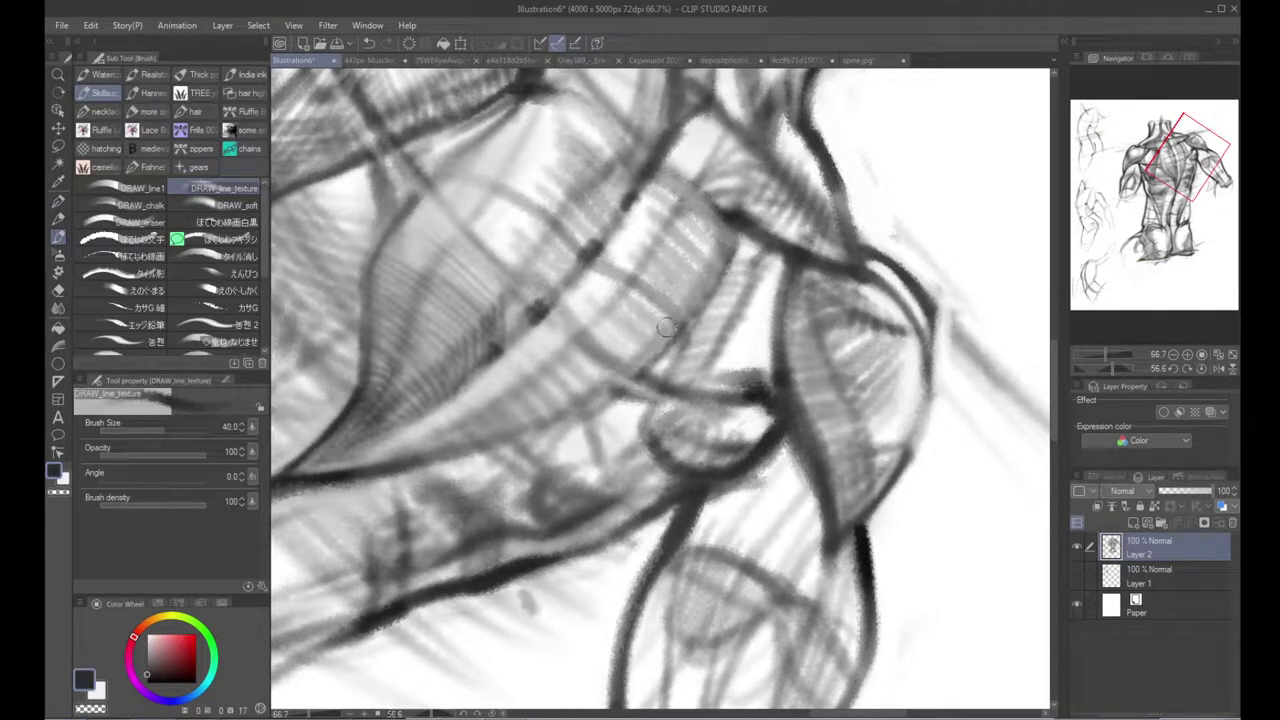
Step: Smooth the hatching and cross lines on the trapezius and back muscles right of the spine with Blend at brush size 120
left_click(58, 307)
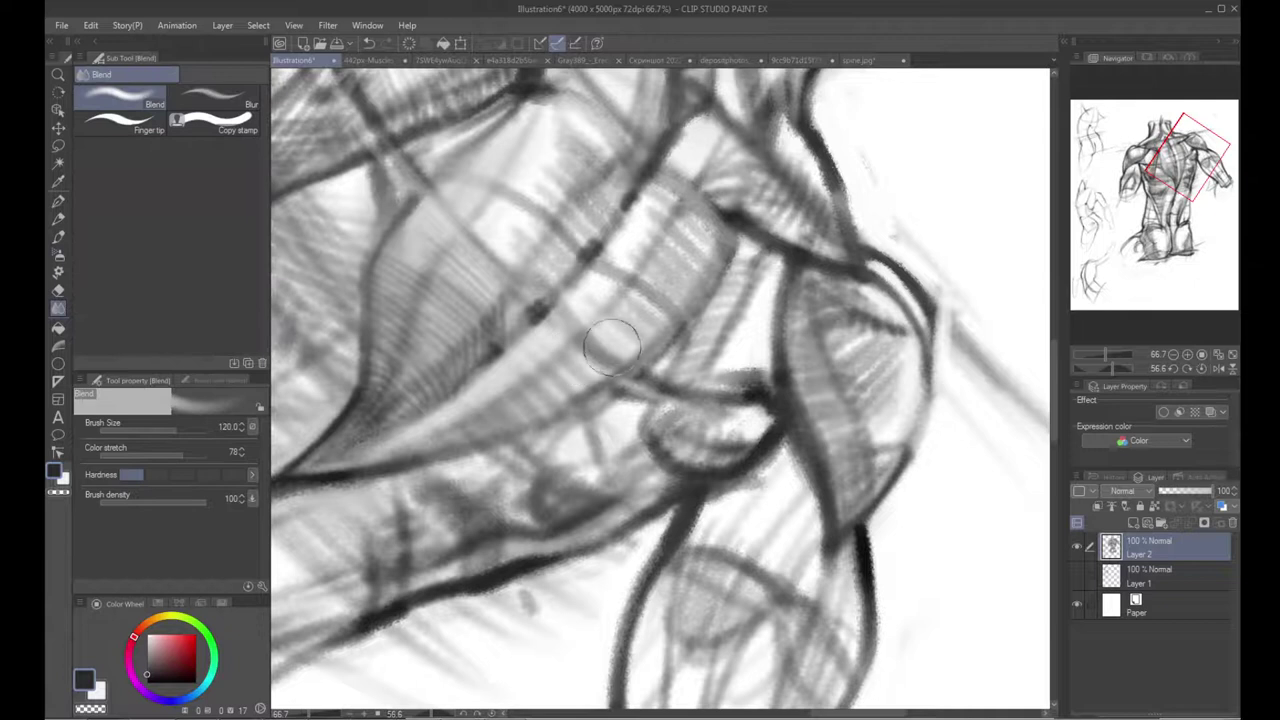
mouse_move(537, 391)
left_mouse_down()
mouse_move(698, 236)
mouse_move(476, 442)
left_mouse_up()
mouse_move(656, 363)
left_mouse_down()
mouse_move(558, 376)
mouse_move(568, 488)
mouse_move(618, 419)
mouse_move(489, 488)
left_mouse_up()
mouse_move(642, 322)
left_mouse_down()
mouse_move(656, 404)
mouse_move(697, 331)
left_mouse_up()
left_click_drag(575, 460, 620, 287)
mouse_move(562, 421)
left_mouse_down()
mouse_move(670, 393)
mouse_move(711, 463)
mouse_move(789, 486)
left_mouse_up()
mouse_move(641, 408)
left_mouse_down()
mouse_move(614, 386)
mouse_move(715, 319)
mouse_move(481, 380)
left_mouse_up()
left_click_drag(652, 336, 686, 348)
left_click_drag(416, 454, 549, 398)
left_click_drag(444, 427, 620, 356)
Step: Soften the hatching on the back below the left shoulder blade with Blend at brush size 150
left_click(462, 384, "alt")
left_click(462, 384, "alt")
left_click_drag(462, 384, 519, 486)
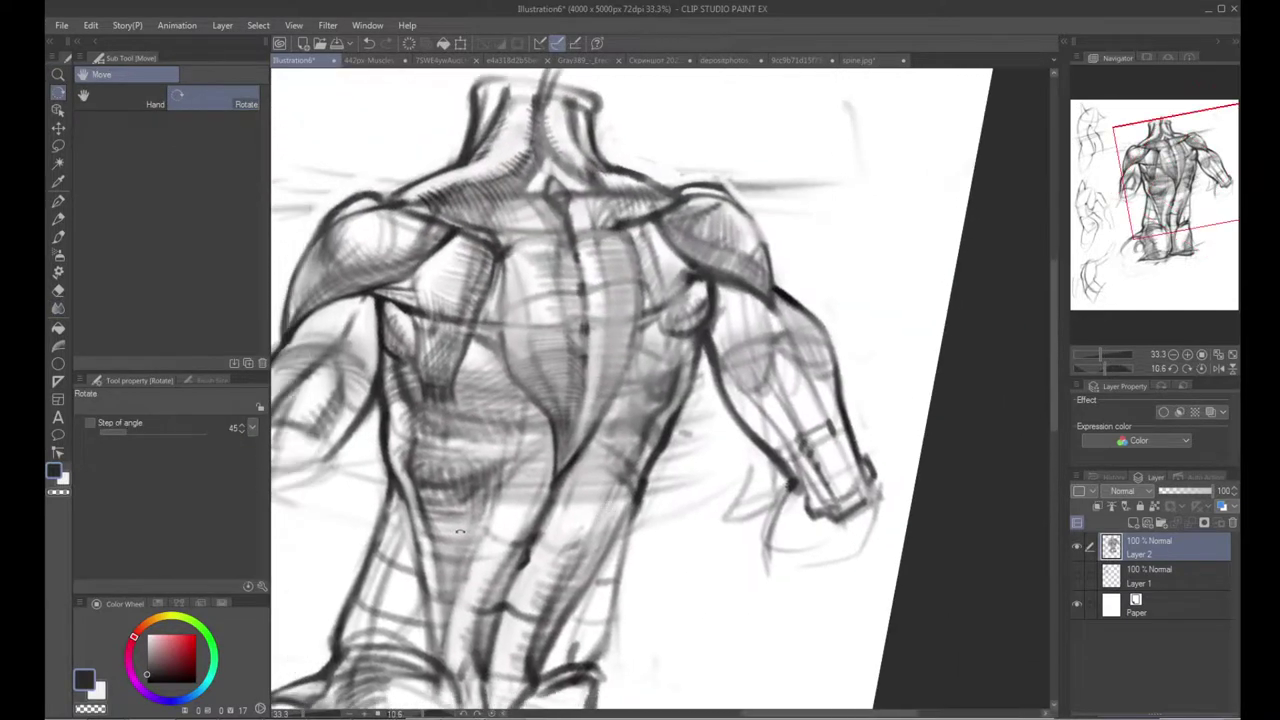
left_click_drag(445, 473, 465, 513)
left_click(465, 513, "ctrl")
left_click(465, 512)
left_click(58, 308)
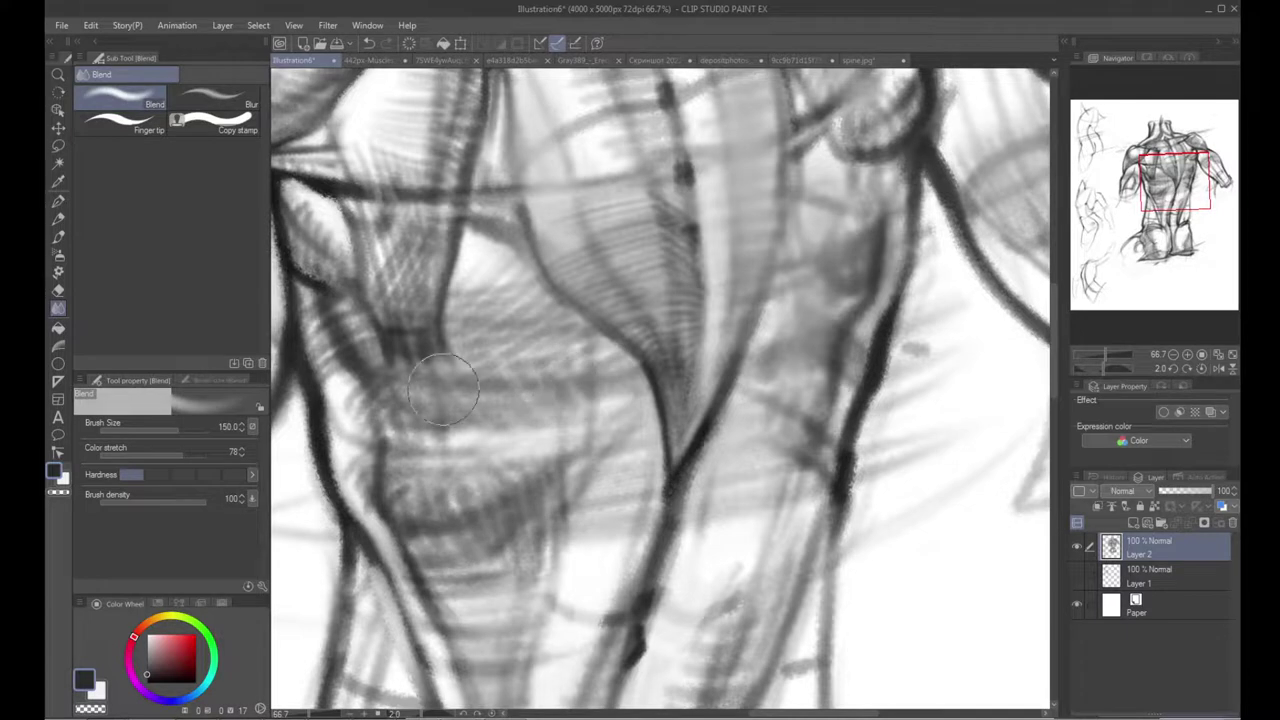
Step: Check the overall shading and proportions of the back in a mirrored view
left_click(547, 358, "alt")
left_click(547, 358, "alt")
key("h")
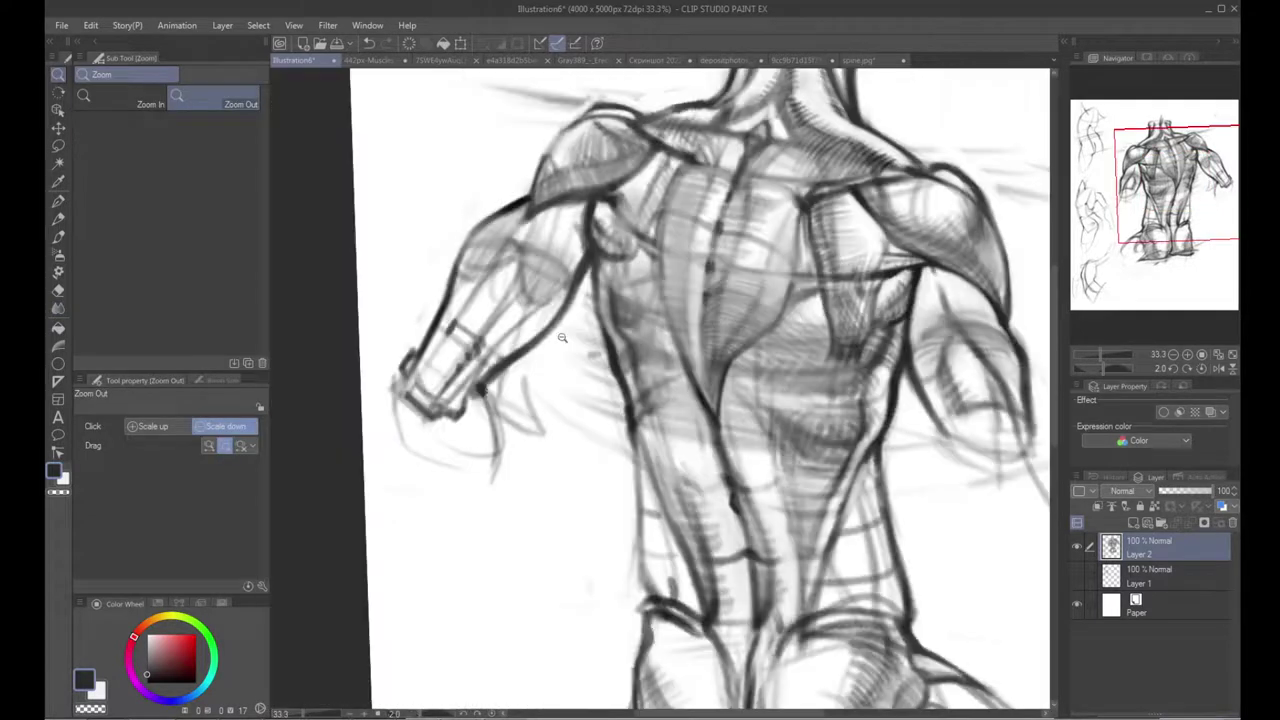
key("h")
left_click_drag(559, 348, 589, 407)
left_click(501, 450, "ctrl")
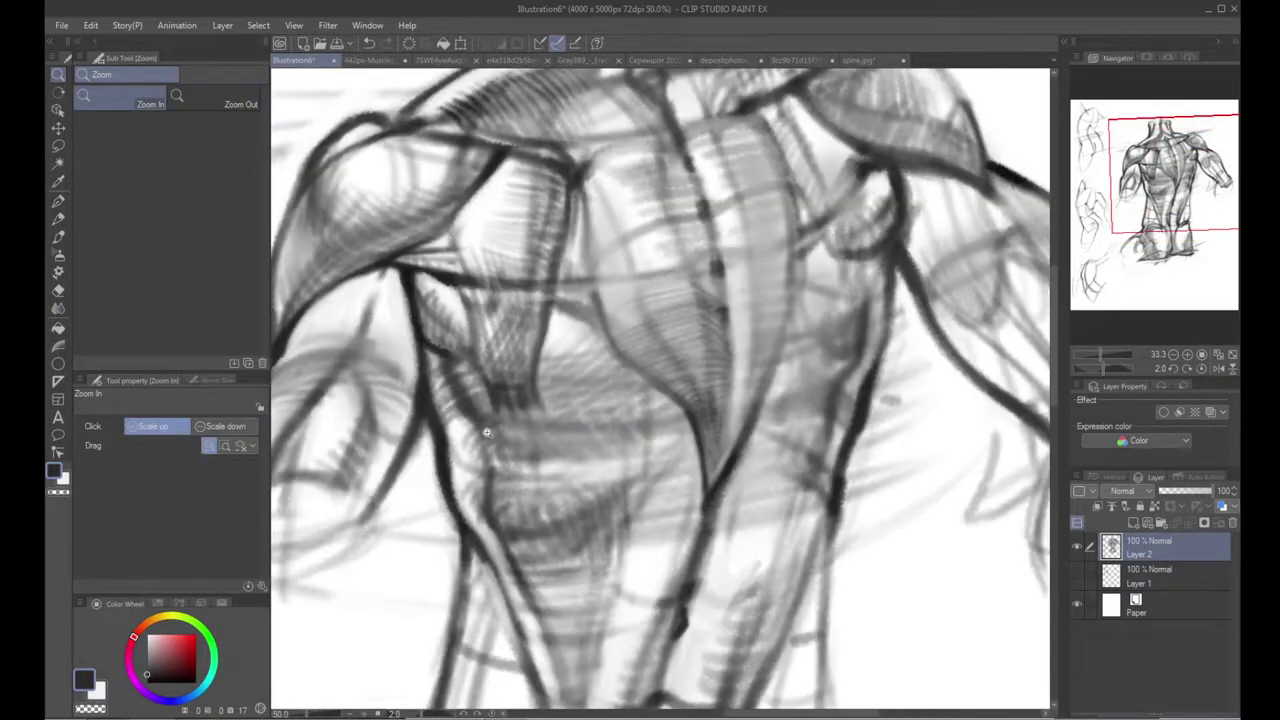
Step: Touch up the hatching on the mid-back below the left shoulder blade with DRAW_line_texture at brush size 30
key("b")
mouse_move(487, 562)
left_mouse_down()
mouse_move(475, 496)
mouse_move(490, 530)
left_mouse_up()
key("bracketleft")
left_click_drag(659, 325, 559, 393)
left_click_drag(573, 448, 590, 456)
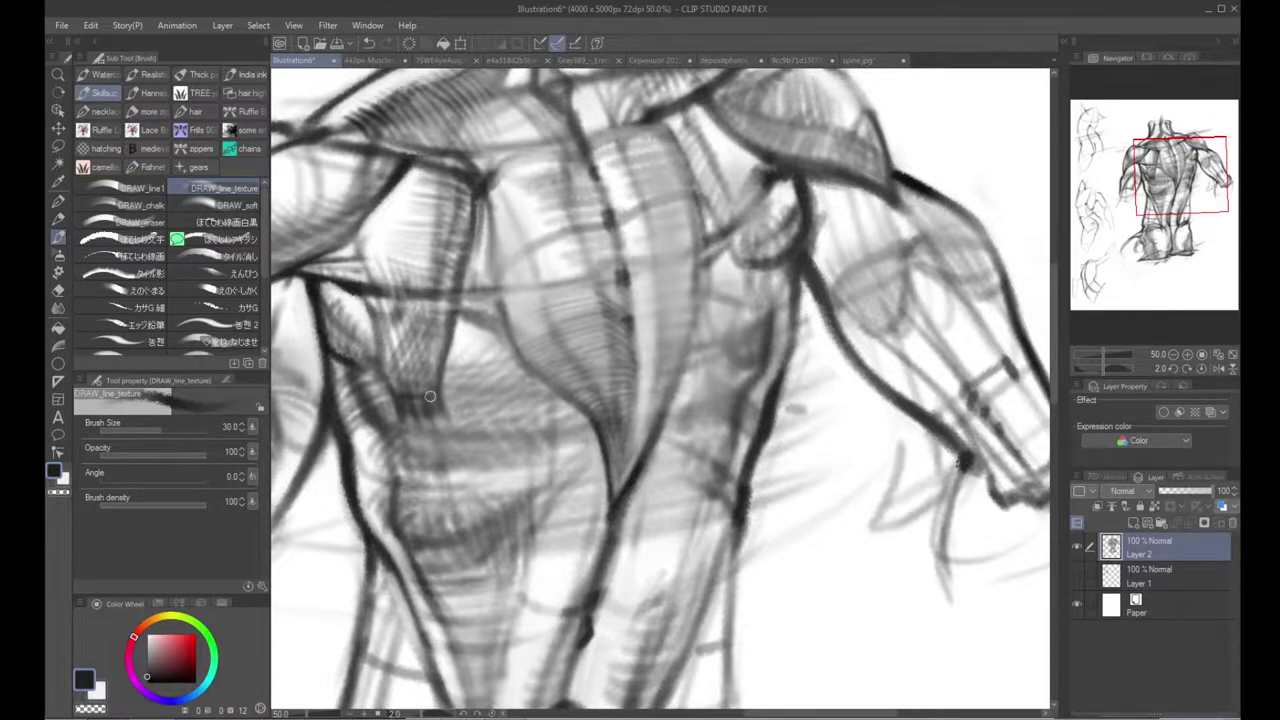
left_click(466, 456, "alt")
left_click(470, 452, "alt")
left_click_drag(475, 447, 533, 489)
key("h")
key("h")
Step: Paint over the stray construction lines above the right shoulder in white at brush size 30
left_click(556, 345, "ctrl")
left_click_drag(735, 276, 650, 325)
left_click(646, 327, "ctrl")
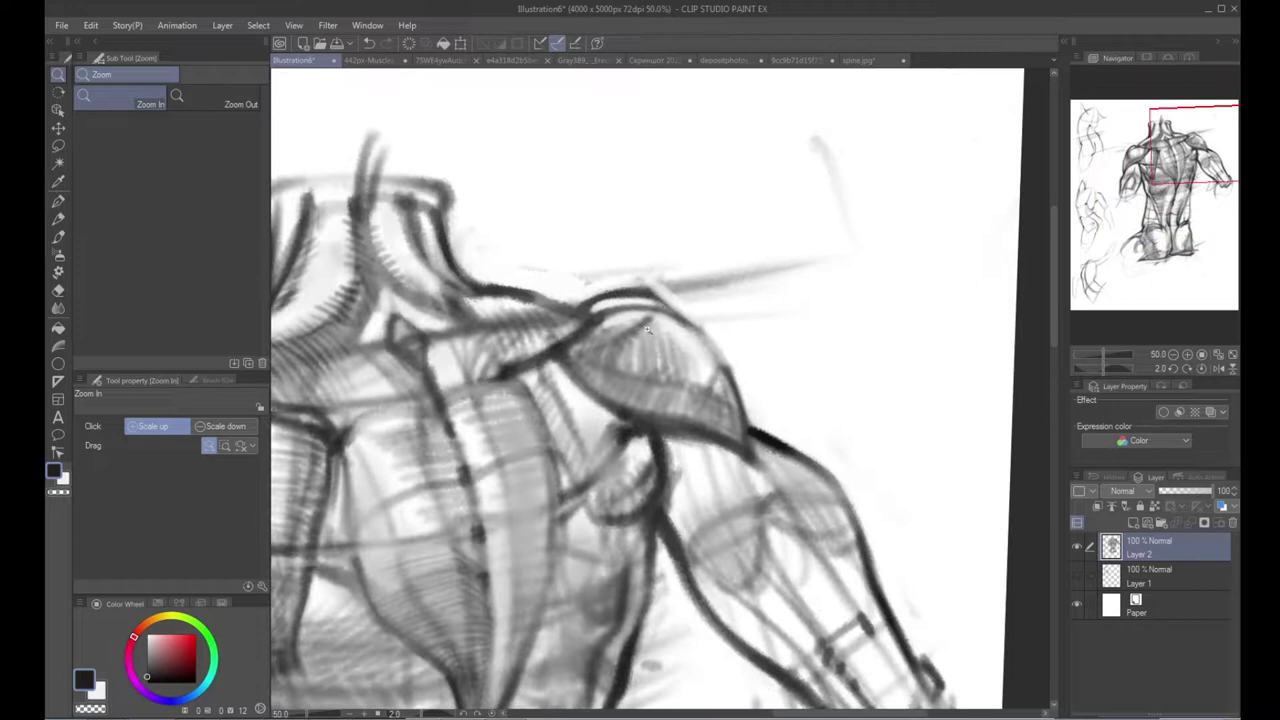
left_click(645, 328)
mouse_move(617, 285)
left_mouse_down()
mouse_move(590, 280)
mouse_move(720, 280)
mouse_move(633, 257)
left_mouse_up()
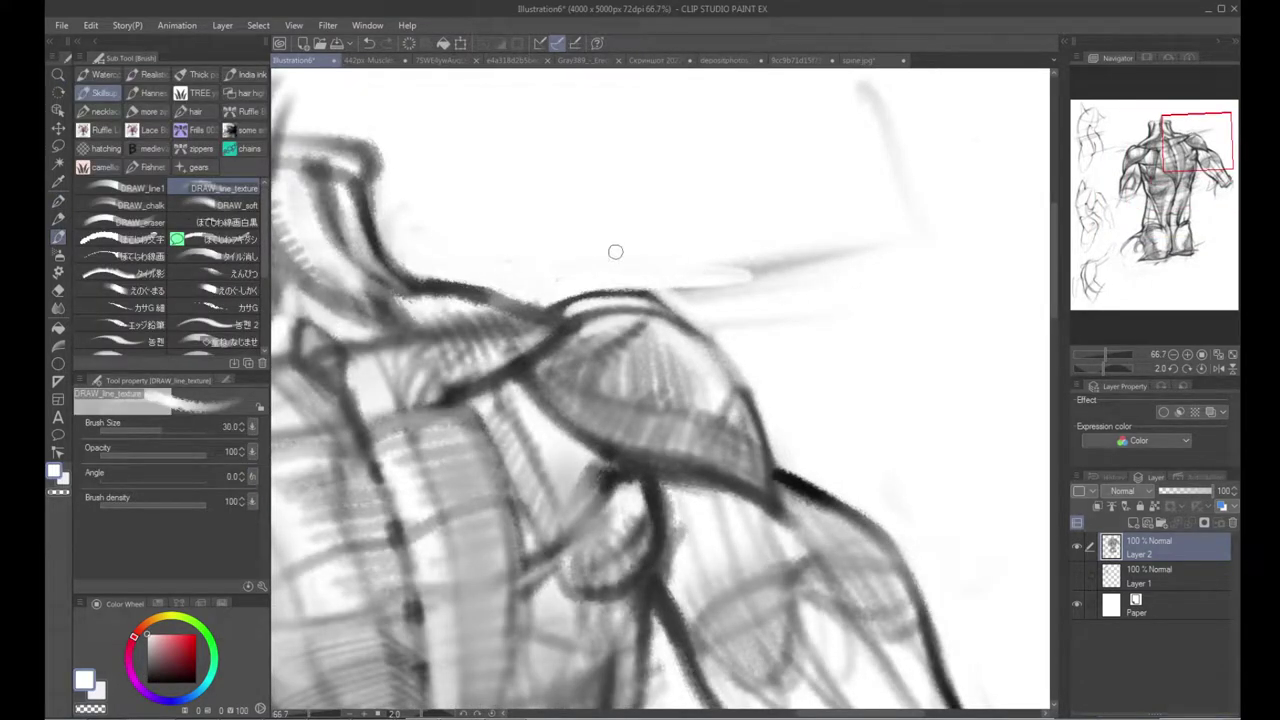
left_click_drag(712, 264, 880, 248)
Step: Refine the contour from the neck to the top of the right deltoid, alternating dark and white strokes at brush size 25
left_click(531, 361, "alt")
left_click_drag(162, 657, 143, 690)
mouse_move(573, 332)
left_mouse_down()
mouse_move(593, 352)
mouse_move(648, 317)
left_mouse_up()
key("[")
left_click_drag(600, 262, 534, 310)
key("x")
left_click_drag(500, 350, 577, 337)
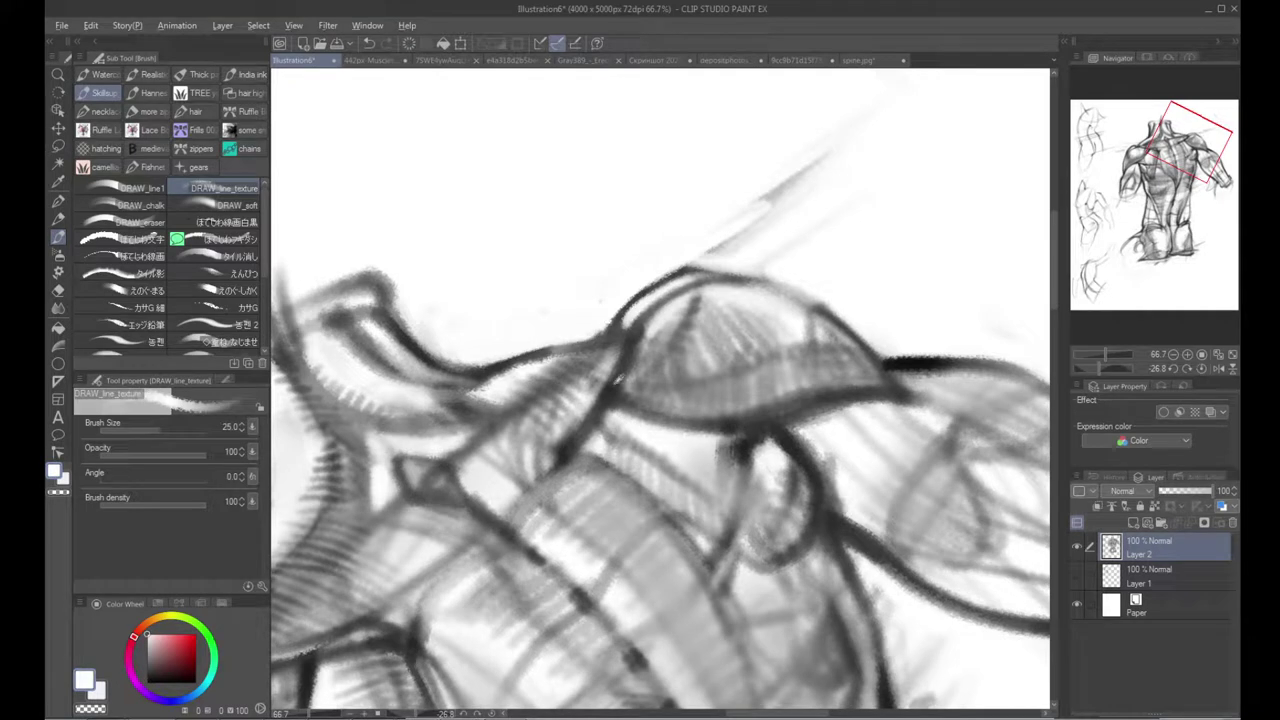
key("x")
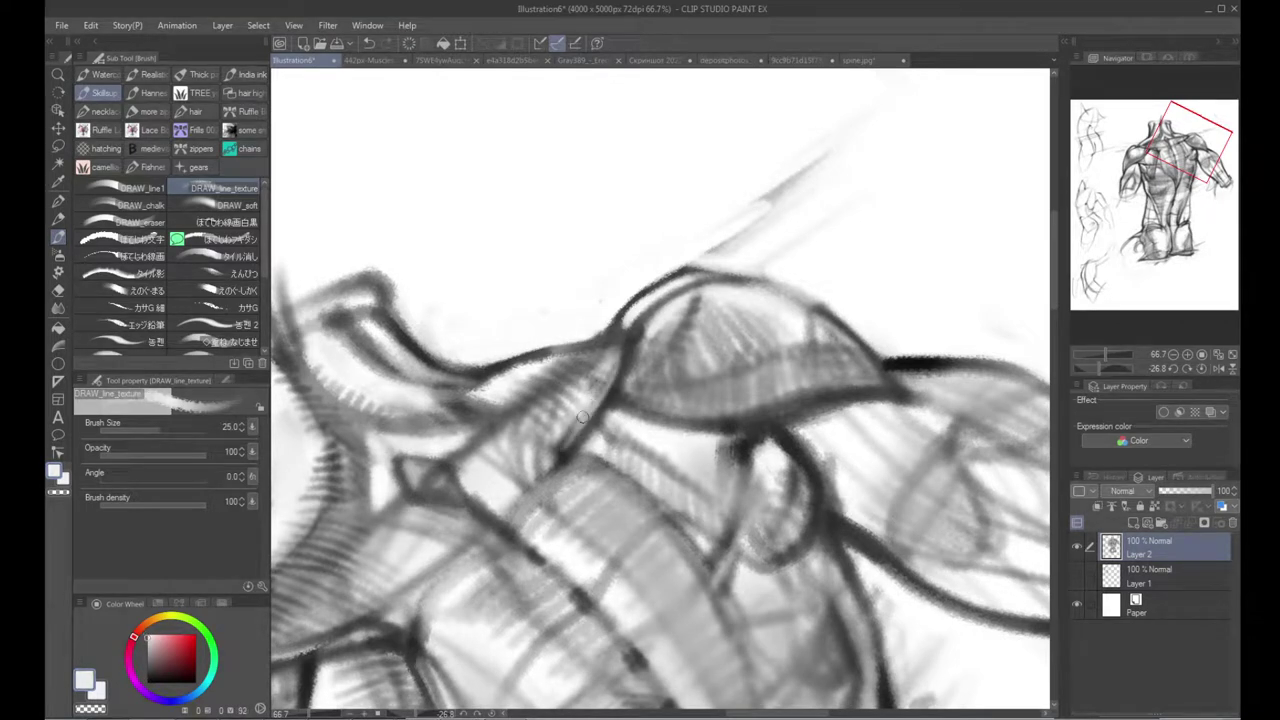
Step: Lighten the area between the right deltoid and the shoulder blade with white strokes at brush size 30
key("bracketright")
mouse_move(569, 457)
left_mouse_down()
mouse_move(424, 423)
mouse_move(469, 533)
left_mouse_up()
key("r")
key("p")
key("b")
left_click(482, 458, "alt")
left_click(514, 470, "alt")
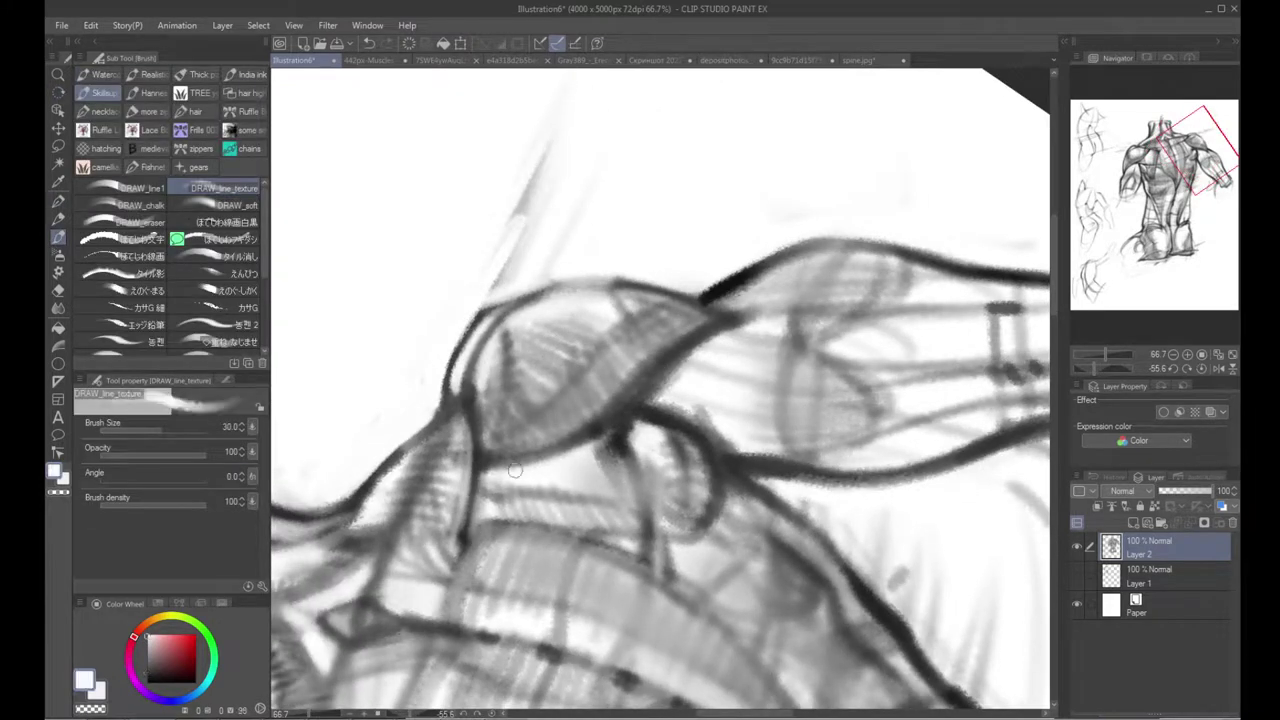
left_click_drag(504, 467, 566, 453)
Step: Refine the lower edge of the right deltoid and clean up where it meets the upper arm
left_click(594, 437, "alt")
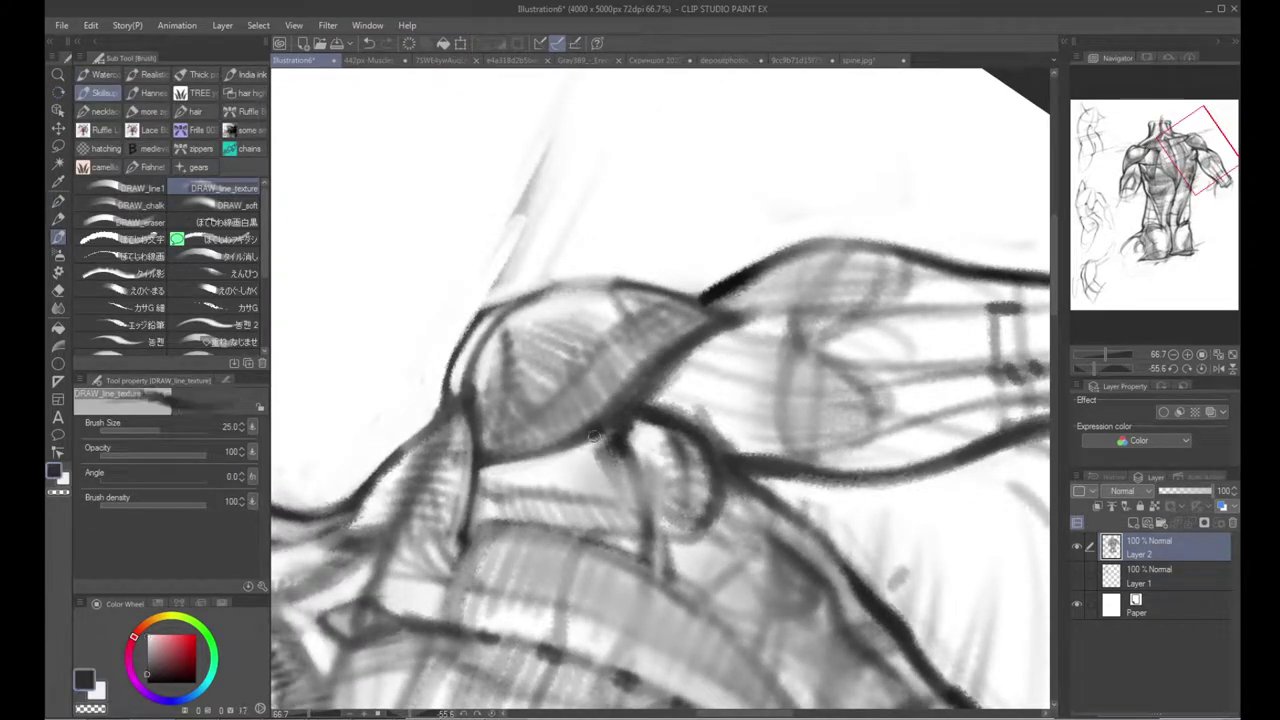
left_click_drag(707, 320, 567, 372)
left_click(570, 394, "alt")
key("]")
left_click_drag(533, 432, 604, 371)
left_click_drag(545, 411, 612, 367)
left_click(524, 383, "alt")
mouse_move(522, 382)
left_mouse_down()
mouse_move(480, 440)
mouse_move(495, 428)
mouse_move(490, 444)
left_mouse_up()
left_click_drag(544, 388, 490, 446)
key("x")
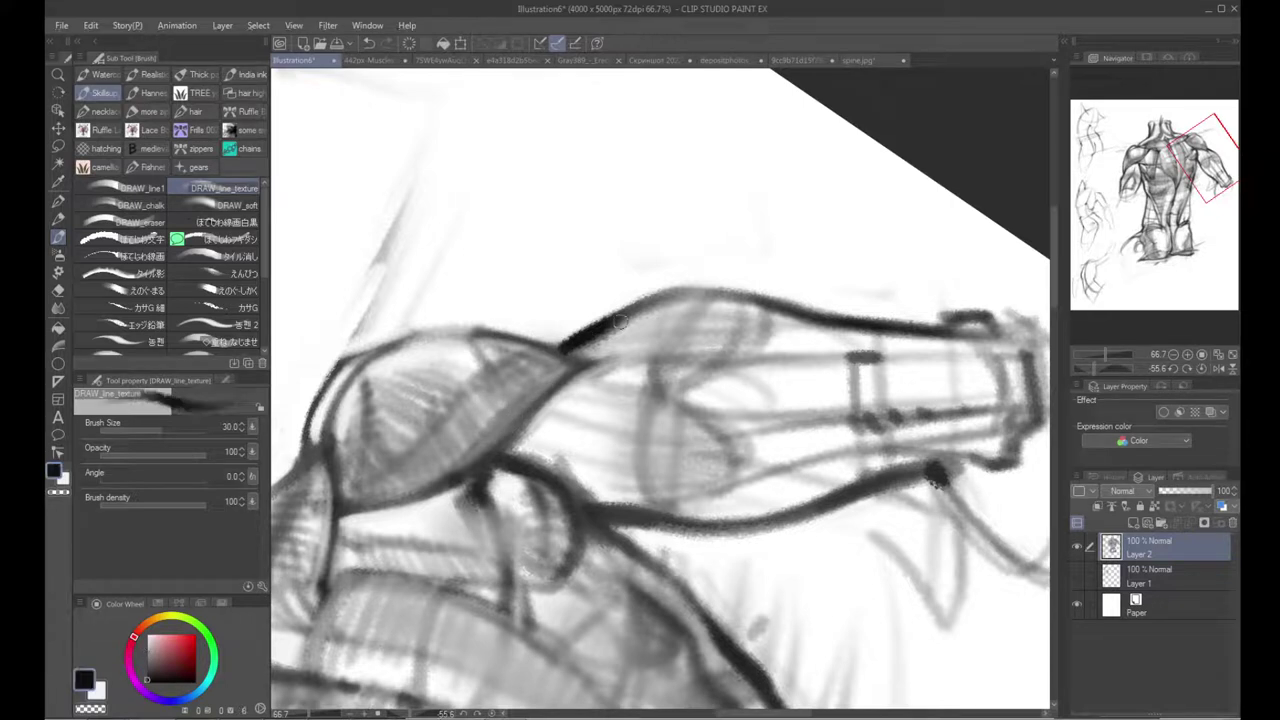
Step: Redraw the outer contour of the right upper arm and the muscle line below it in dark strokes at brush size 25
mouse_move(381, 345)
left_mouse_down()
mouse_move(482, 333)
mouse_move(400, 338)
mouse_move(548, 345)
left_mouse_up()
mouse_move(645, 342)
left_mouse_down()
mouse_move(535, 377)
mouse_move(516, 356)
mouse_move(500, 398)
mouse_move(630, 398)
left_mouse_up()
key("x")
key("x")
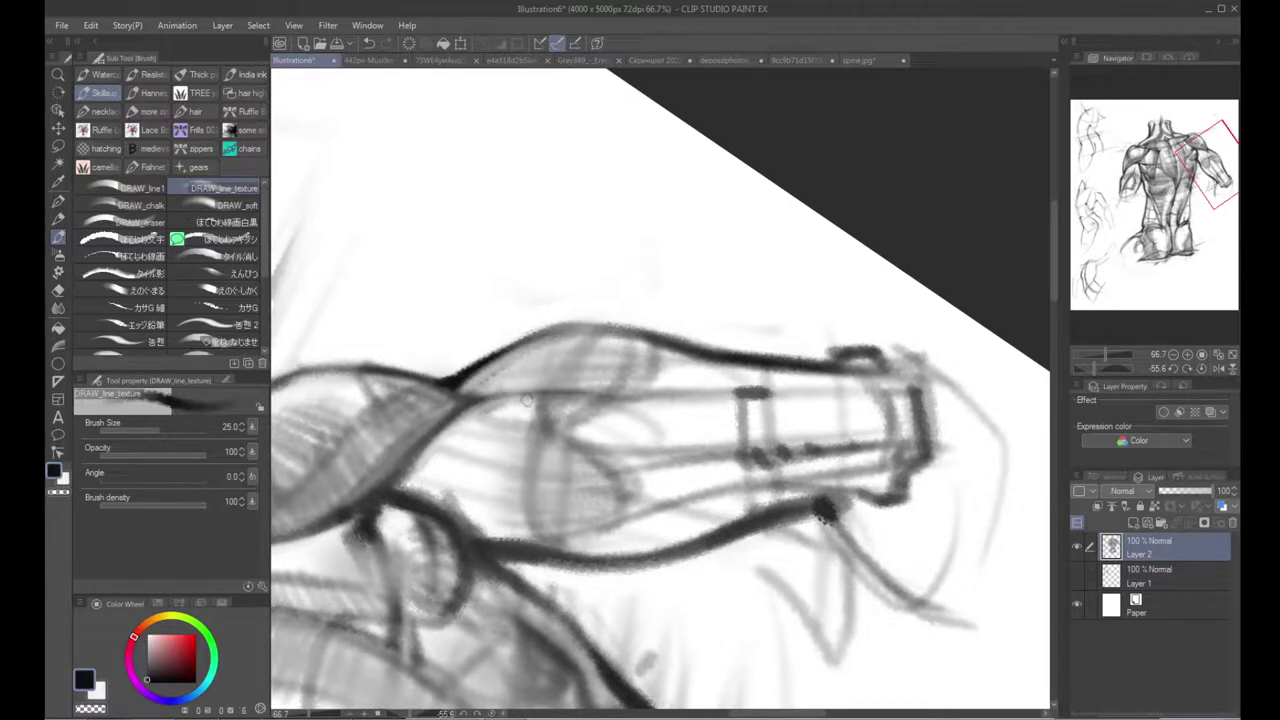
key("ctrl+z")
key("ctrl+z")
mouse_move(472, 402)
left_mouse_down()
mouse_move(574, 395)
mouse_move(606, 345)
mouse_move(733, 429)
mouse_move(656, 470)
mouse_move(722, 444)
mouse_move(738, 420)
left_mouse_up()
Step: Redraw the contour of the right armpit below the deltoid with dark strokes
key("alt+space")
left_click(528, 468)
left_click(528, 468)
key("shift+space")
key("ctrl+space")
left_click(638, 328)
left_click(636, 329)
key("b")
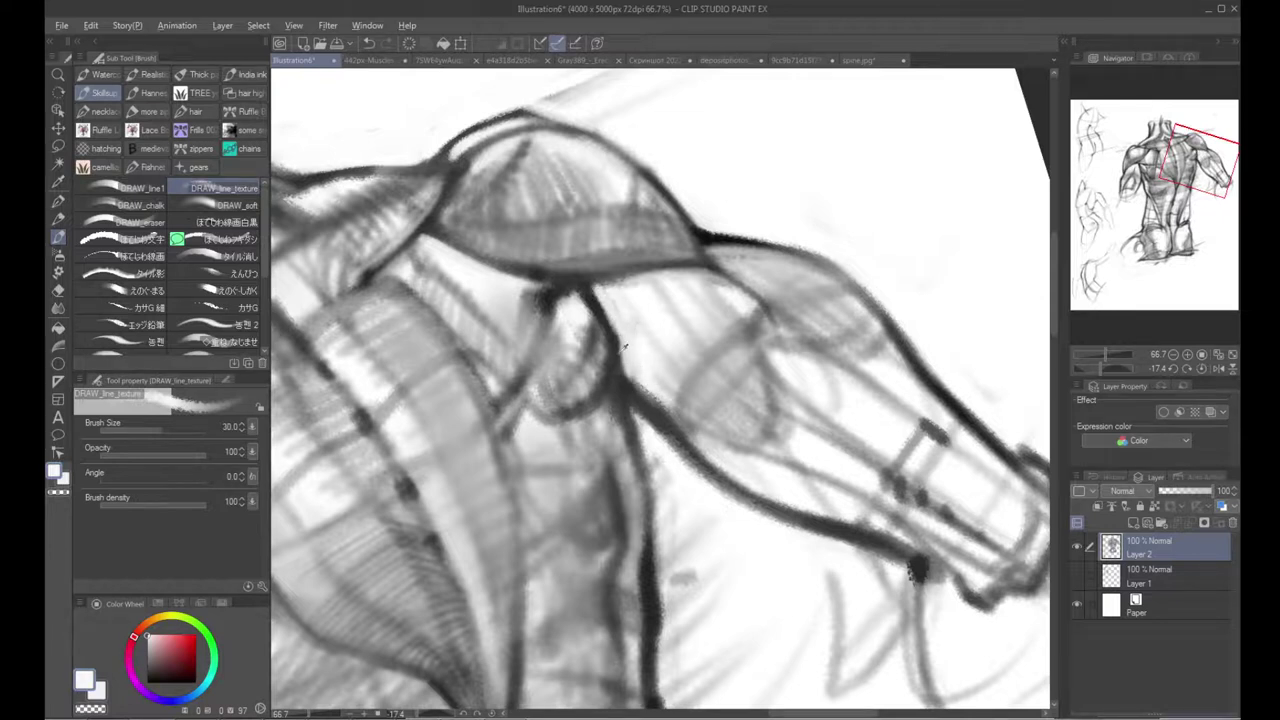
key("x")
left_click_drag(587, 290, 625, 373)
left_click_drag(619, 423, 590, 480)
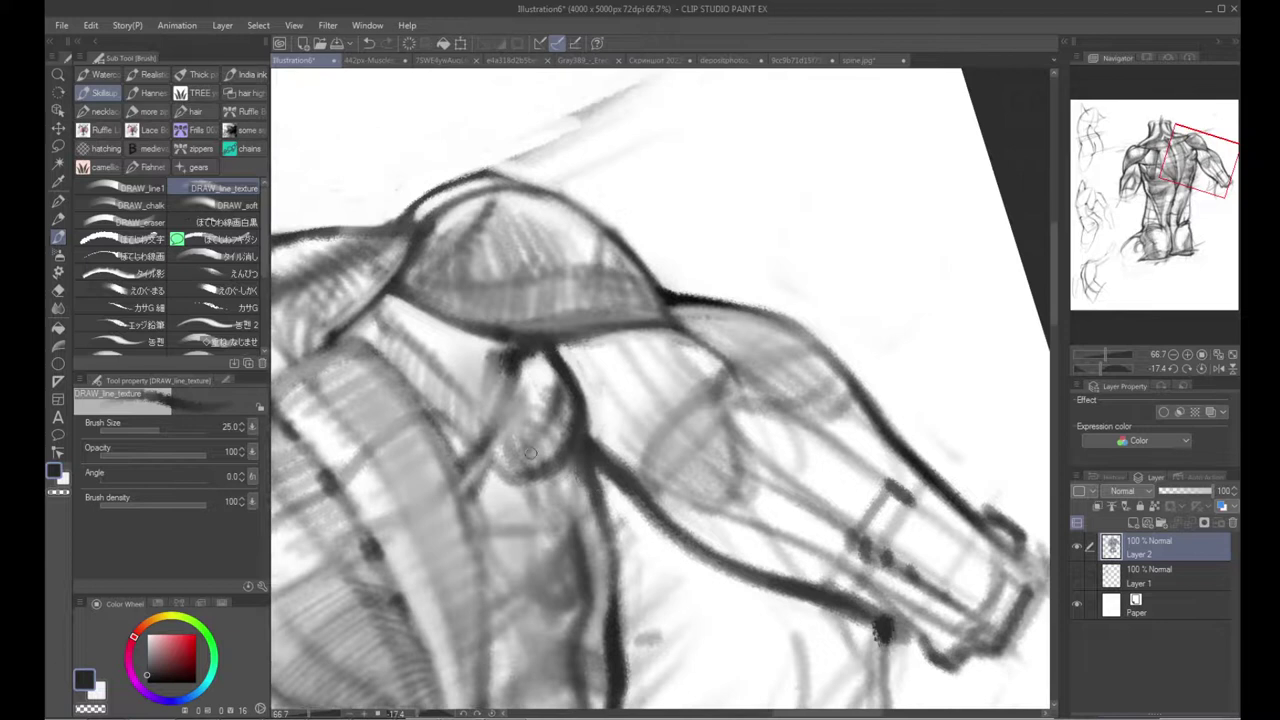
Step: Hatch the small muscles between the right shoulder blade and the armpit in dark strokes at brush size 25
key("r")
left_click_drag(484, 433, 486, 337)
left_click_drag(373, 309, 459, 319)
mouse_move(562, 356)
left_mouse_down()
mouse_move(625, 313)
mouse_move(582, 332)
mouse_move(589, 312)
mouse_move(598, 334)
mouse_move(615, 307)
left_mouse_up()
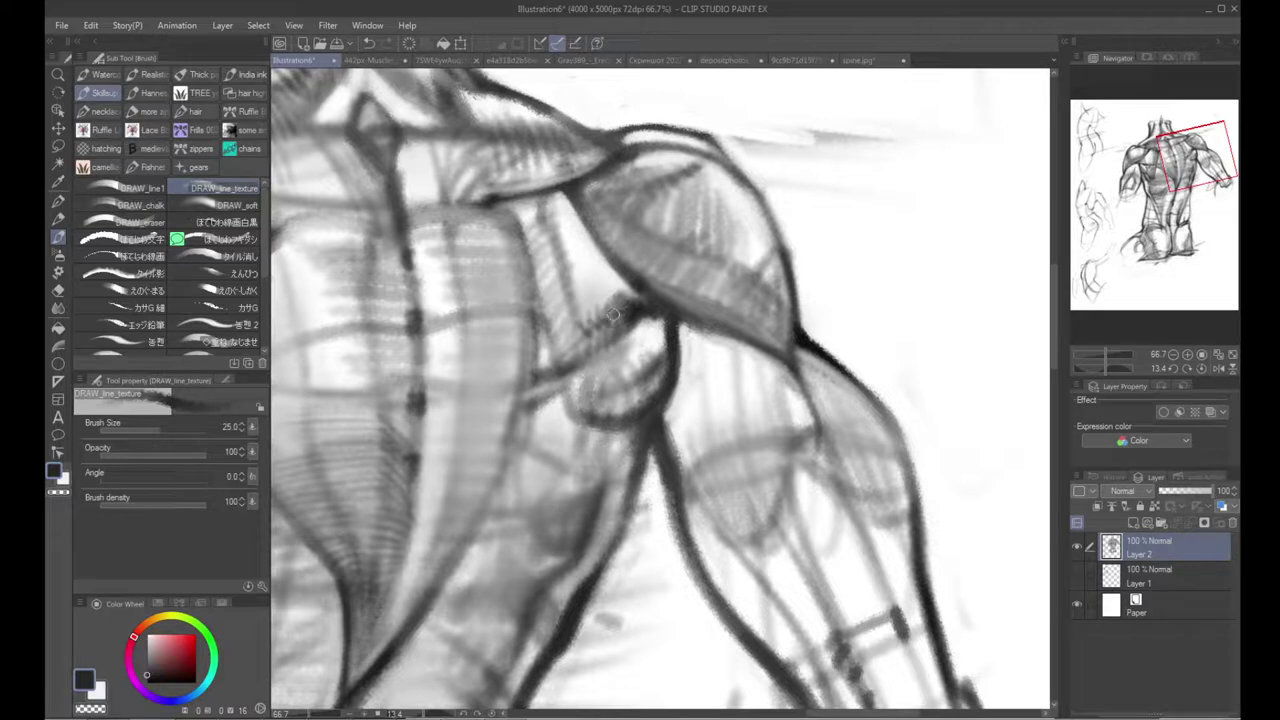
left_click_drag(615, 396, 626, 406)
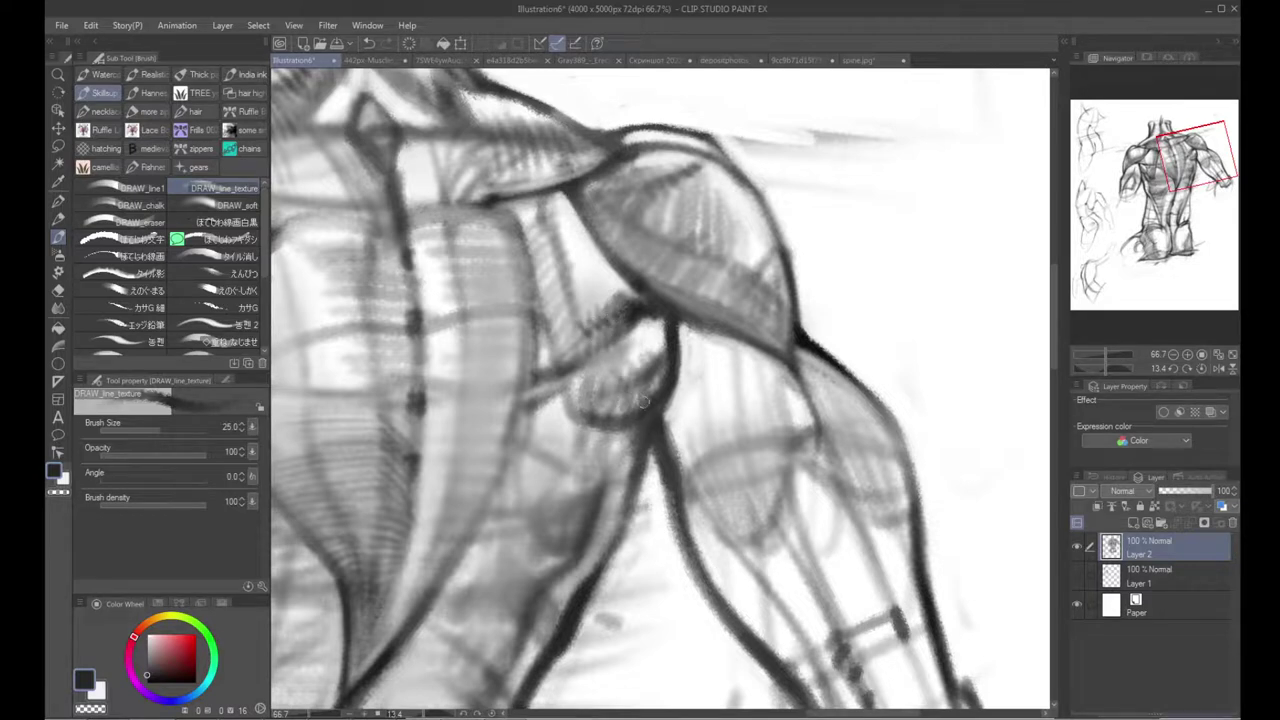
Step: Add white highlights to the rounded muscle beside the right armpit at brush size 40
left_click(662, 327, "alt")
key("bracketright")
key("bracketright")
left_click_drag(660, 342, 621, 422)
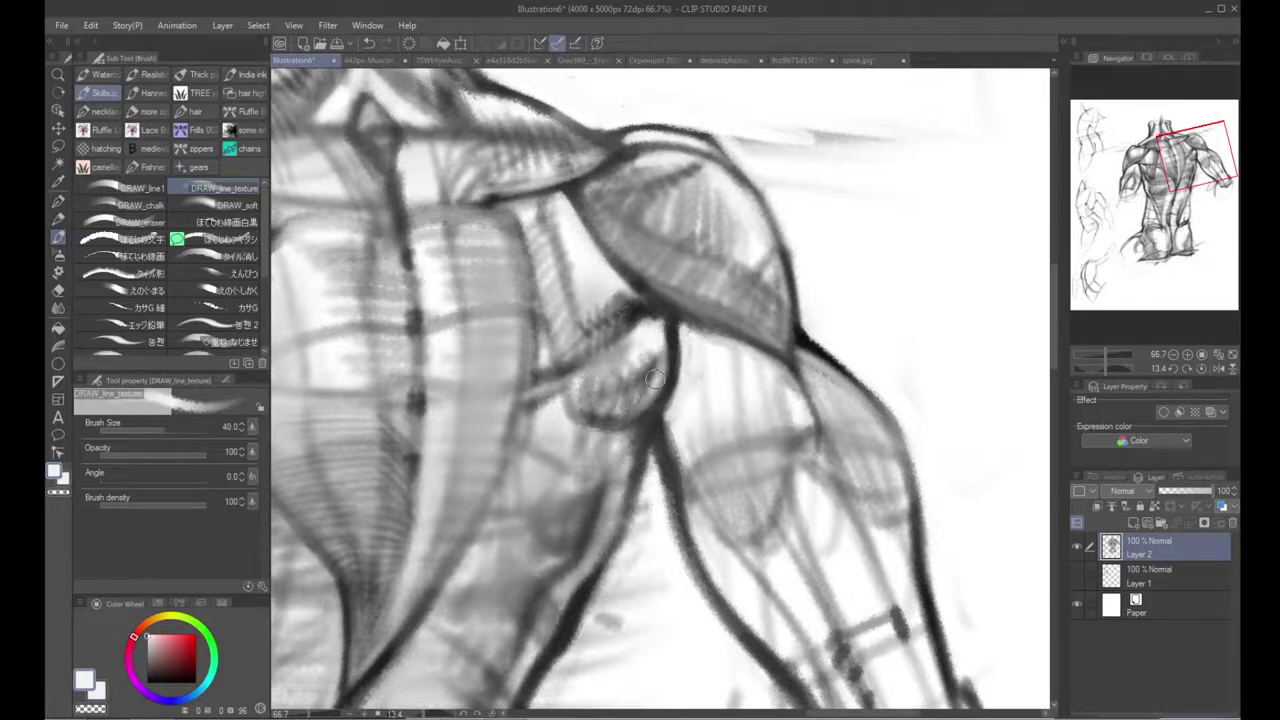
key("x")
Step: Deepen the shading on the side of the back below the right armpit, and check the figure in a mirrored view
mouse_move(693, 352)
left_mouse_down()
mouse_move(643, 410)
mouse_move(607, 254)
left_mouse_up()
key("x")
key("x")
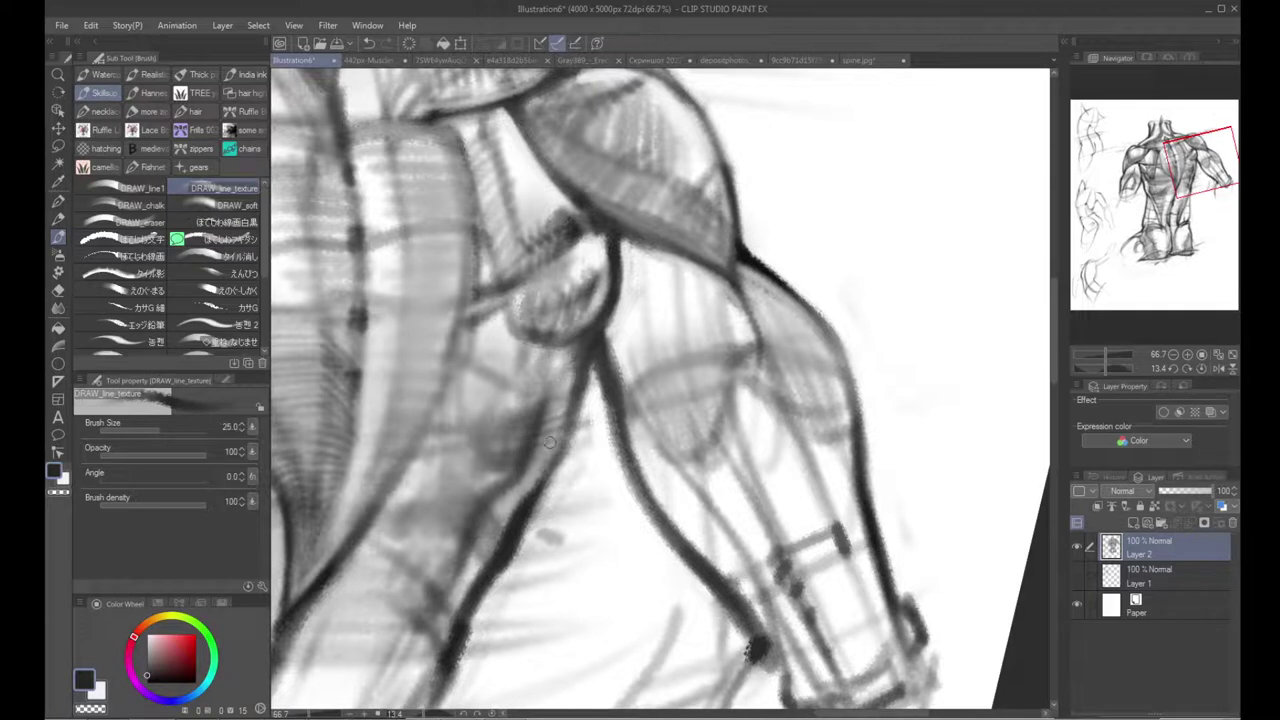
left_click_drag(488, 494, 569, 522)
left_click(579, 405, "alt")
left_click(579, 405, "alt")
left_click_drag(562, 432, 466, 444)
left_click(601, 393, "ctrl+alt")
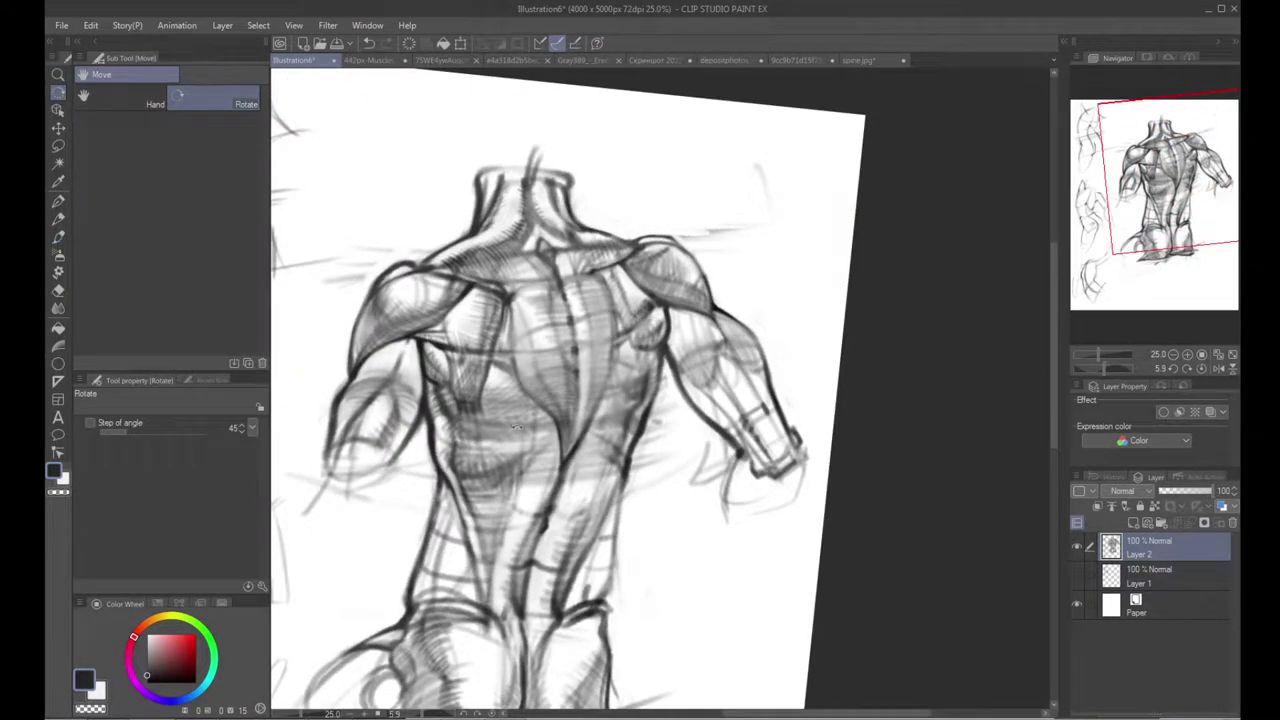
key("h")
key("h")
Step: Clean up both sides of the left waist contour with white strokes at brush size 50
left_click_drag(512, 460, 557, 353)
left_click(508, 426, "ctrl")
left_click(508, 426, "ctrl")
left_click_drag(508, 426, 457, 280)
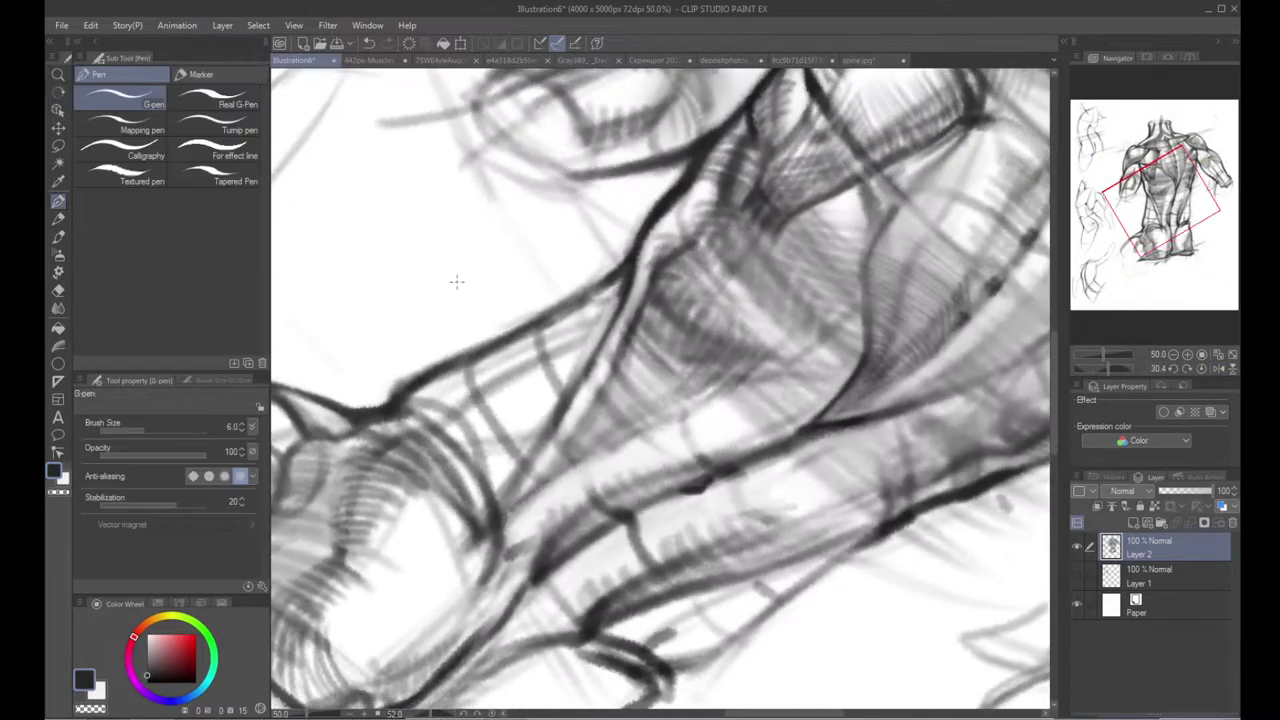
key("b")
left_click(452, 321, "alt")
key("]")
left_click_drag(421, 394, 552, 332)
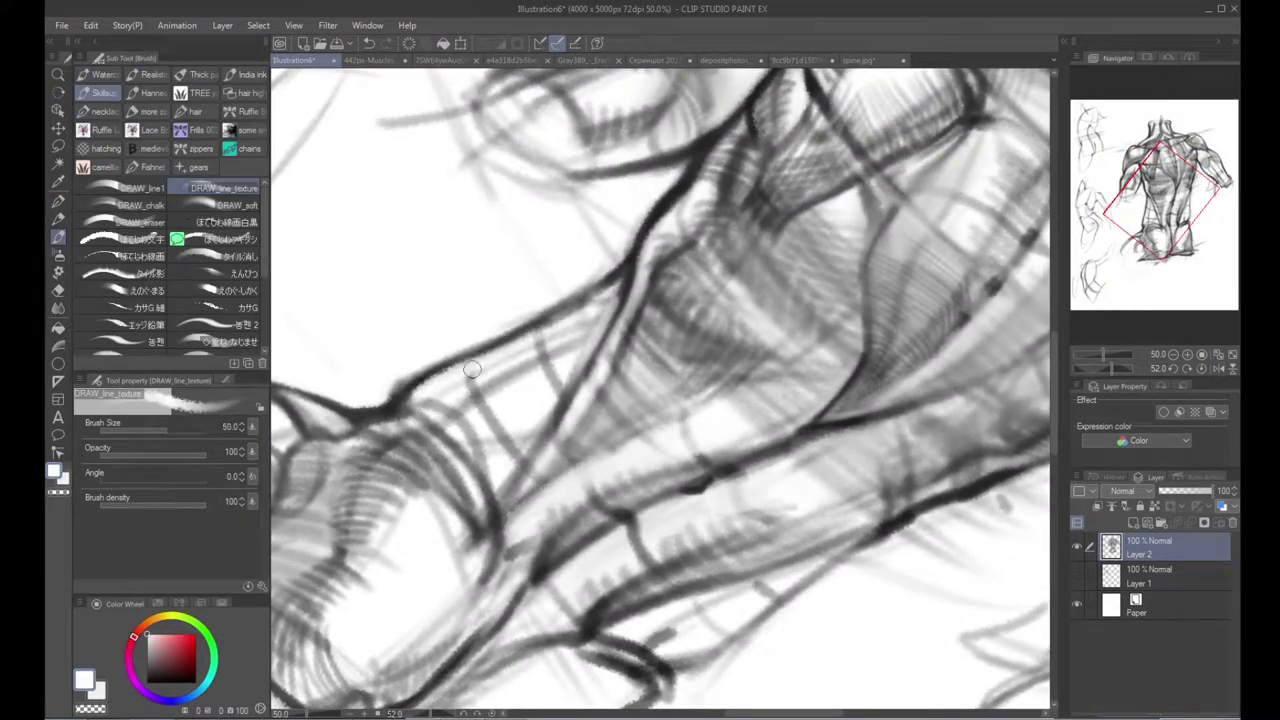
mouse_move(473, 370)
left_mouse_down()
mouse_move(606, 291)
mouse_move(401, 393)
left_mouse_up()
mouse_move(596, 270)
left_mouse_down()
mouse_move(422, 349)
mouse_move(564, 298)
mouse_move(366, 377)
mouse_move(387, 373)
mouse_move(375, 386)
mouse_move(445, 338)
mouse_move(386, 393)
left_mouse_up()
Step: Redraw the left waist contour down to the hip in dark strokes at brush size 25 and clean its inner side
key("x")
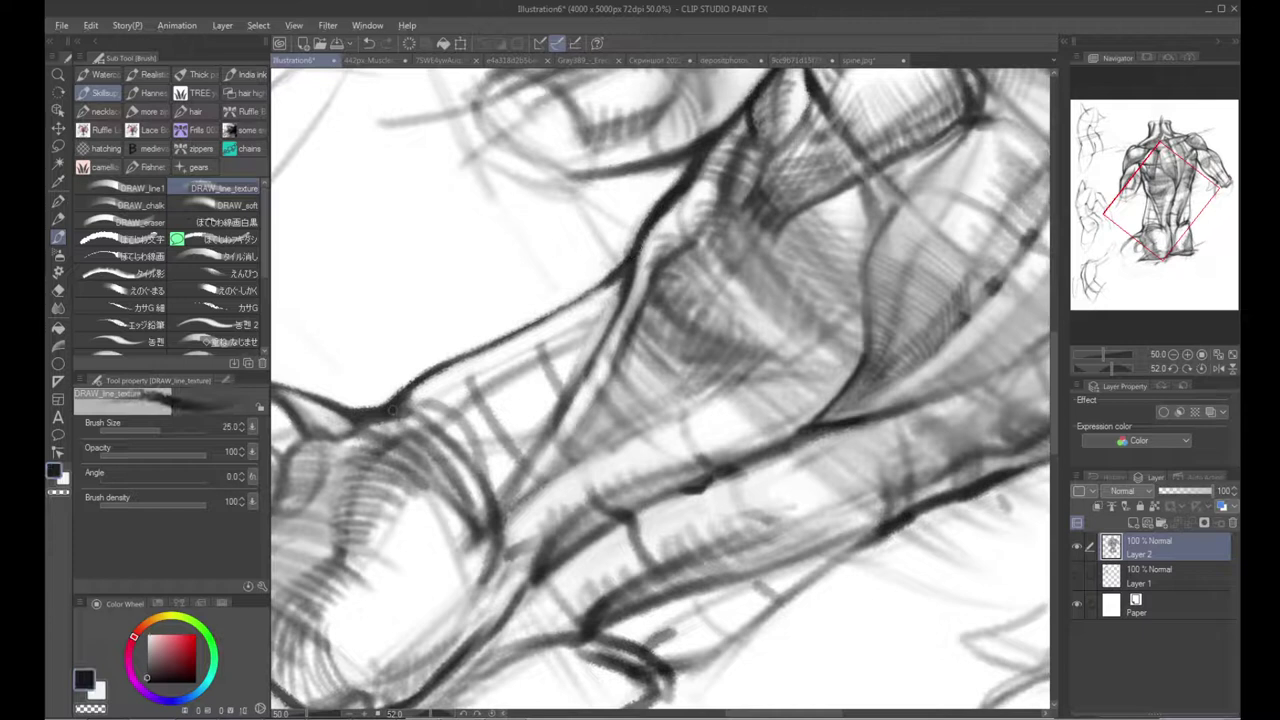
mouse_move(403, 396)
left_mouse_down()
mouse_move(612, 280)
mouse_move(548, 313)
left_mouse_up()
key("x")
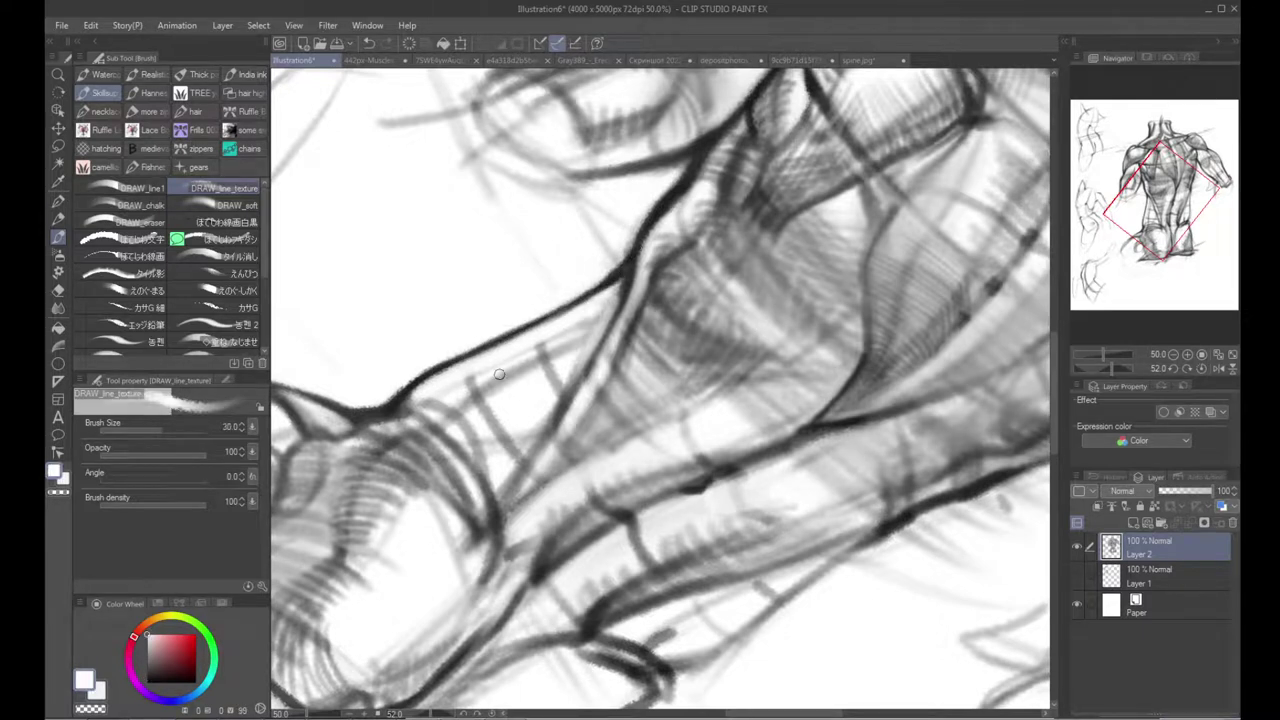
left_click_drag(484, 363, 505, 371)
key("x")
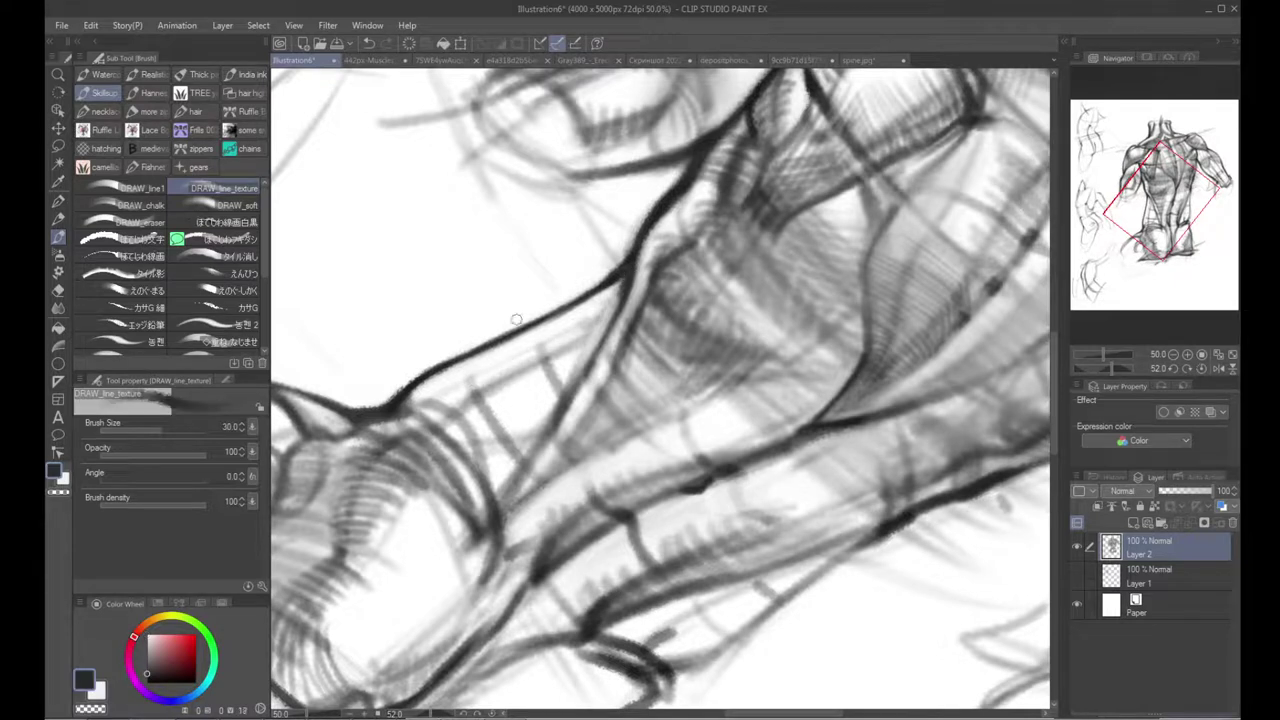
Step: Hatch the left oblique muscle just above the hip with short dark strokes at brush size 30
mouse_move(415, 385)
left_mouse_down()
mouse_move(461, 430)
mouse_move(436, 378)
mouse_move(471, 427)
mouse_move(445, 389)
mouse_move(466, 413)
mouse_move(455, 386)
mouse_move(482, 430)
left_mouse_up()
left_click_drag(460, 386, 488, 413)
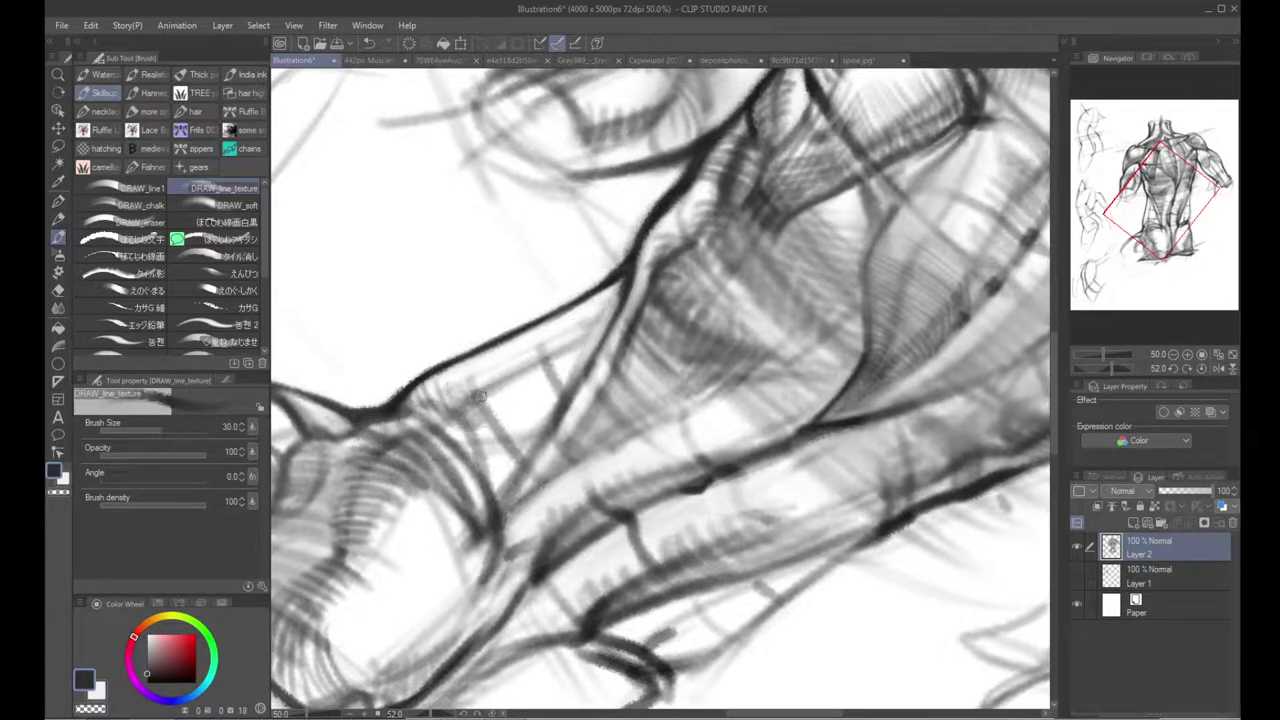
left_click_drag(478, 370, 510, 410)
left_click_drag(496, 370, 515, 399)
left_click_drag(628, 307, 528, 370)
Step: Shade the left oblique along the edge of the back muscle with long strokes at brush size 50
key("shift+space")
mouse_move(495, 420)
left_mouse_down()
mouse_move(560, 480)
mouse_move(625, 485)
mouse_move(515, 494)
left_mouse_up()
key("space")
mouse_move(424, 466)
left_mouse_down()
mouse_move(510, 453)
mouse_move(522, 463)
left_mouse_up()
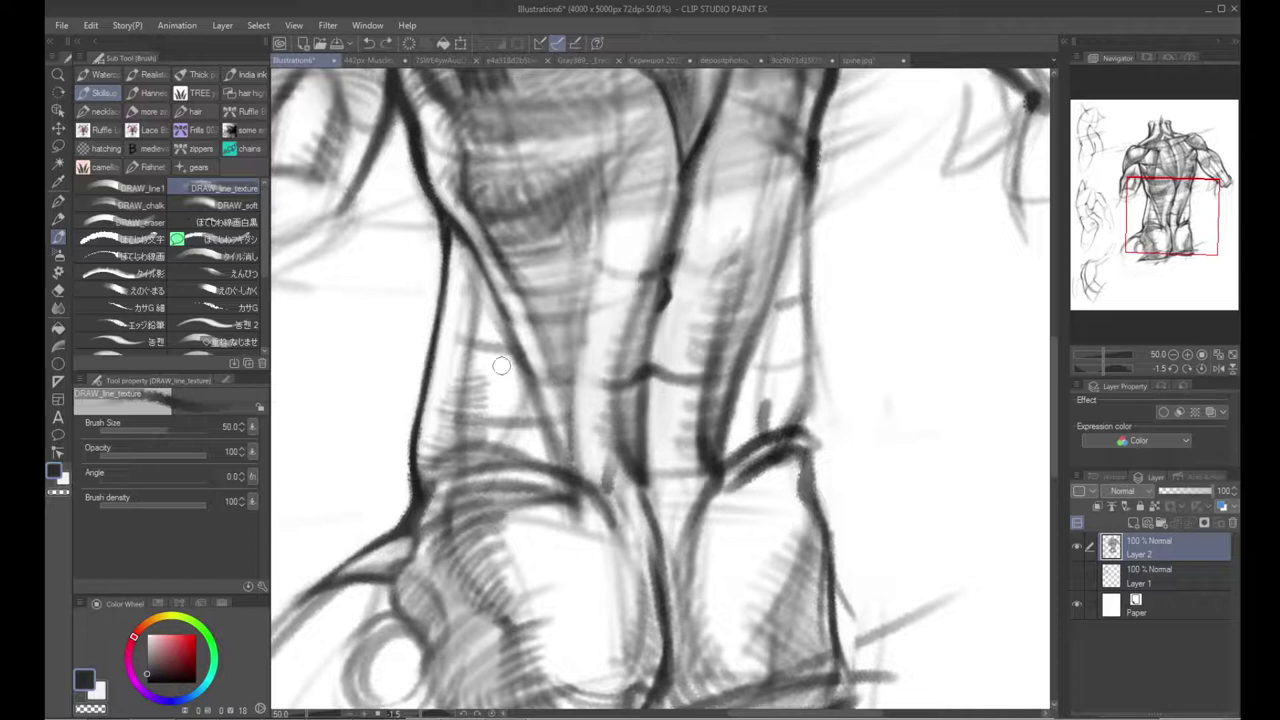
left_click_drag(501, 365, 503, 370)
key("ctrl+z")
mouse_move(478, 329)
left_mouse_down()
mouse_move(468, 446)
mouse_move(485, 325)
mouse_move(477, 462)
mouse_move(491, 334)
mouse_move(500, 455)
left_mouse_up()
mouse_move(508, 354)
left_mouse_down()
mouse_move(514, 458)
mouse_move(538, 456)
left_mouse_up()
left_click_drag(524, 378, 547, 467)
mouse_move(509, 354)
left_mouse_down()
mouse_move(536, 456)
mouse_move(509, 424)
left_mouse_up()
mouse_move(485, 300)
left_mouse_down()
mouse_move(475, 362)
mouse_move(483, 294)
mouse_move(510, 370)
left_mouse_up()
left_click_drag(495, 275, 512, 333)
key("ctrl+z")
Step: Lighten the upper part of the left oblique with white strokes beside the waist contour
key("x")
mouse_move(460, 256)
left_mouse_down()
mouse_move(474, 309)
mouse_move(466, 268)
mouse_move(484, 360)
left_mouse_up()
mouse_move(466, 290)
left_mouse_down()
mouse_move(486, 380)
mouse_move(468, 370)
left_mouse_up()
key("x")
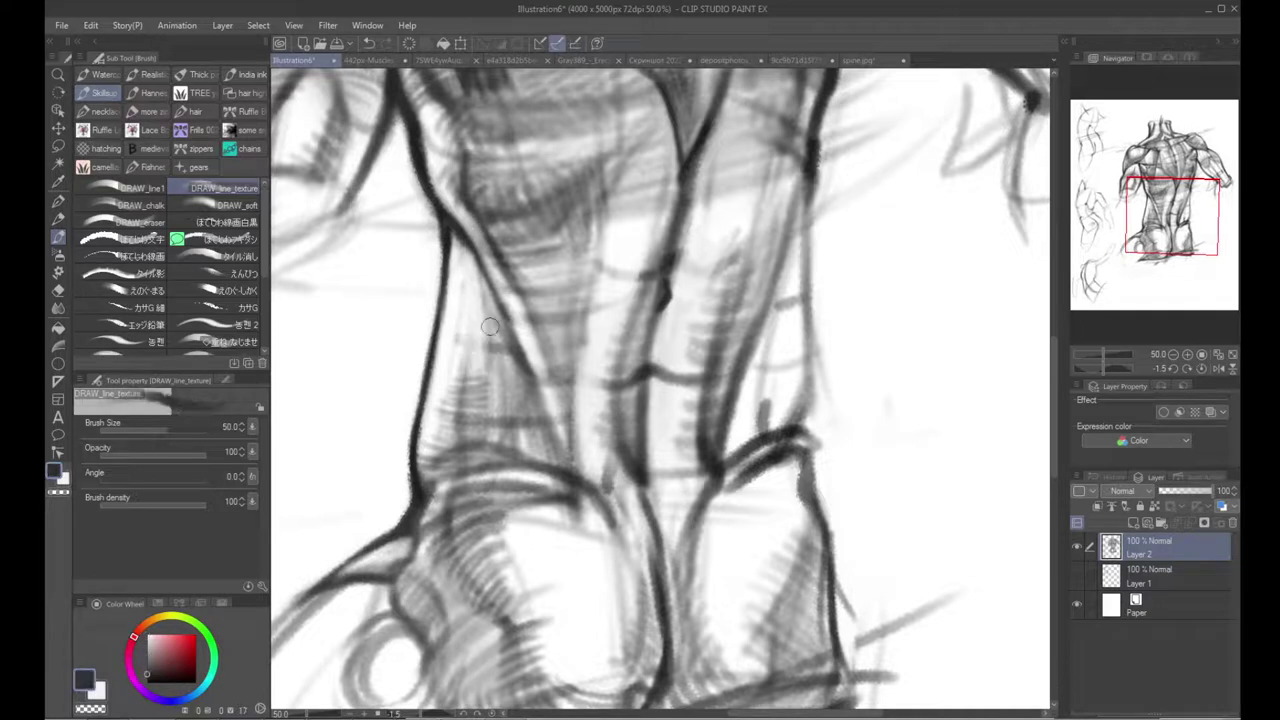
Step: Add curved cross-hatching over the left oblique down to the pelvis line at brush size 30
mouse_move(445, 365)
left_mouse_down()
mouse_move(505, 350)
mouse_move(520, 300)
left_mouse_up()
mouse_move(605, 248)
left_mouse_down()
mouse_move(428, 448)
mouse_move(526, 405)
left_mouse_up()
key("ctrl+z")
left_click_drag(440, 440, 536, 410)
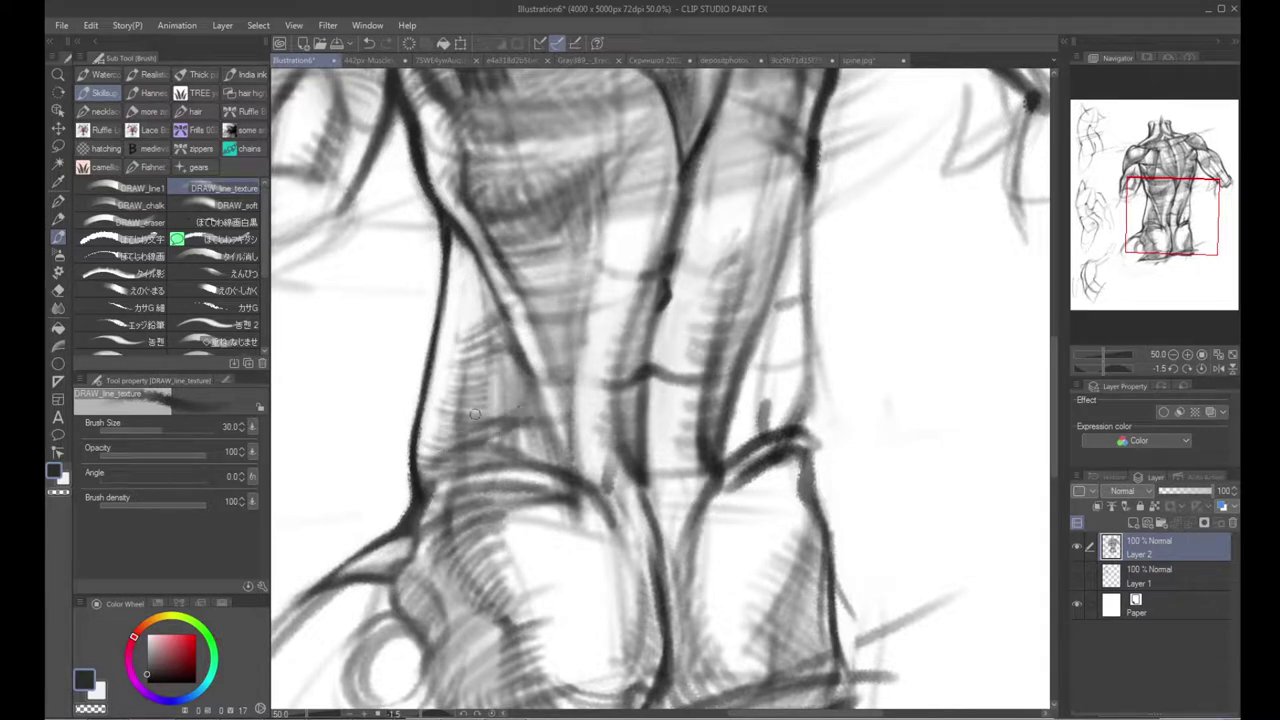
mouse_move(518, 386)
left_mouse_down()
mouse_move(480, 418)
mouse_move(480, 452)
left_mouse_up()
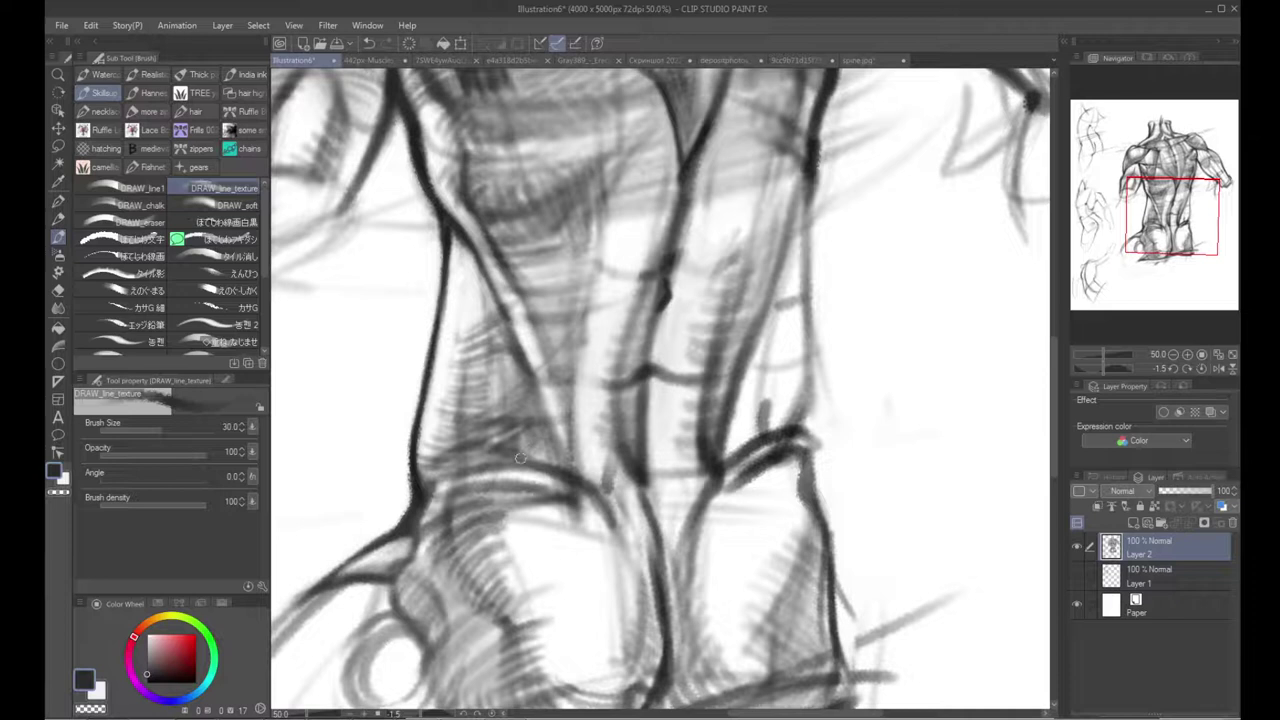
Step: Darken the contour where the left waist meets the hip in near-black, and pick greys for the oblique's lower shading
left_click_drag(150, 664, 147, 682)
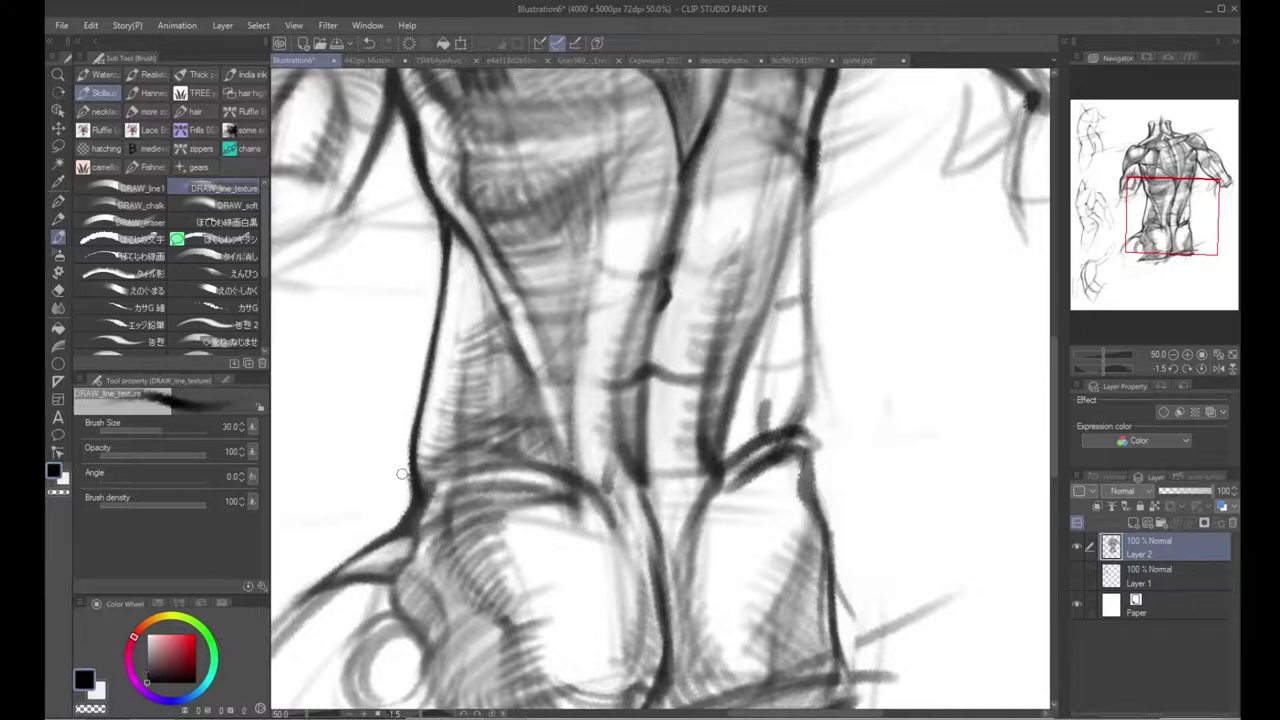
scroll(544, 375, "down", 1)
left_click_drag(472, 423, 429, 431)
left_click(457, 413, "alt")
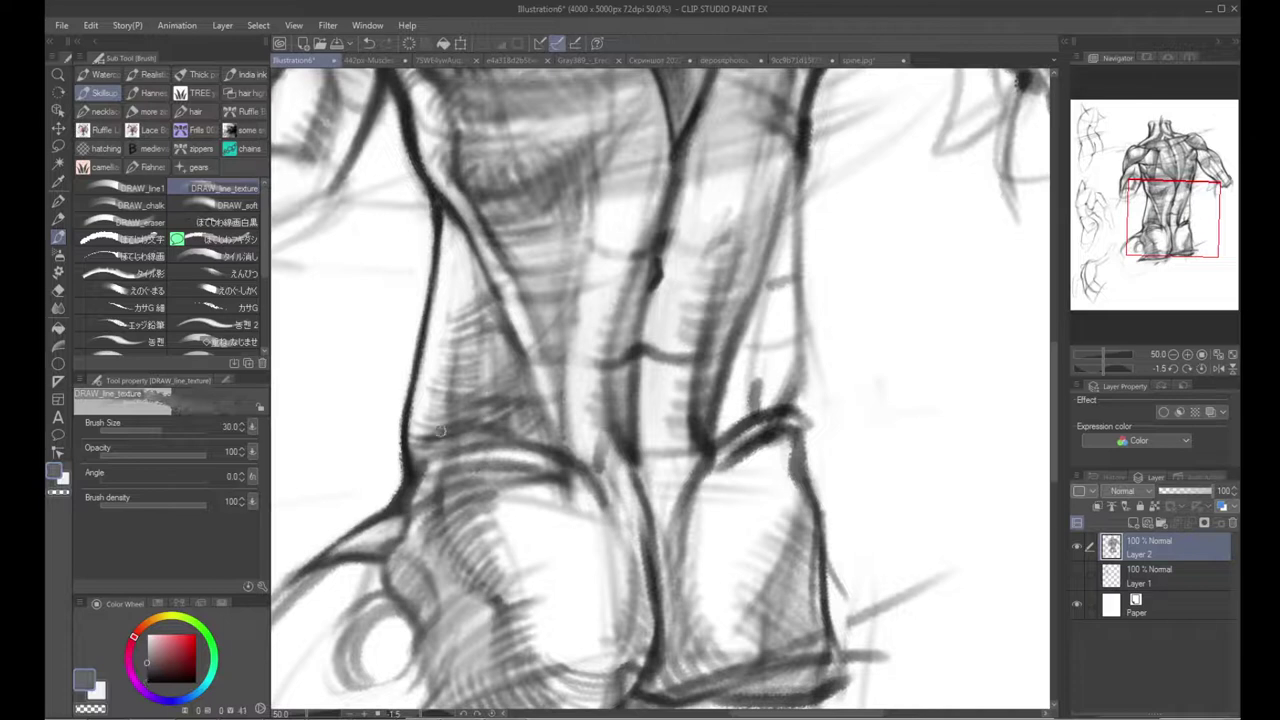
left_click(475, 406, "alt")
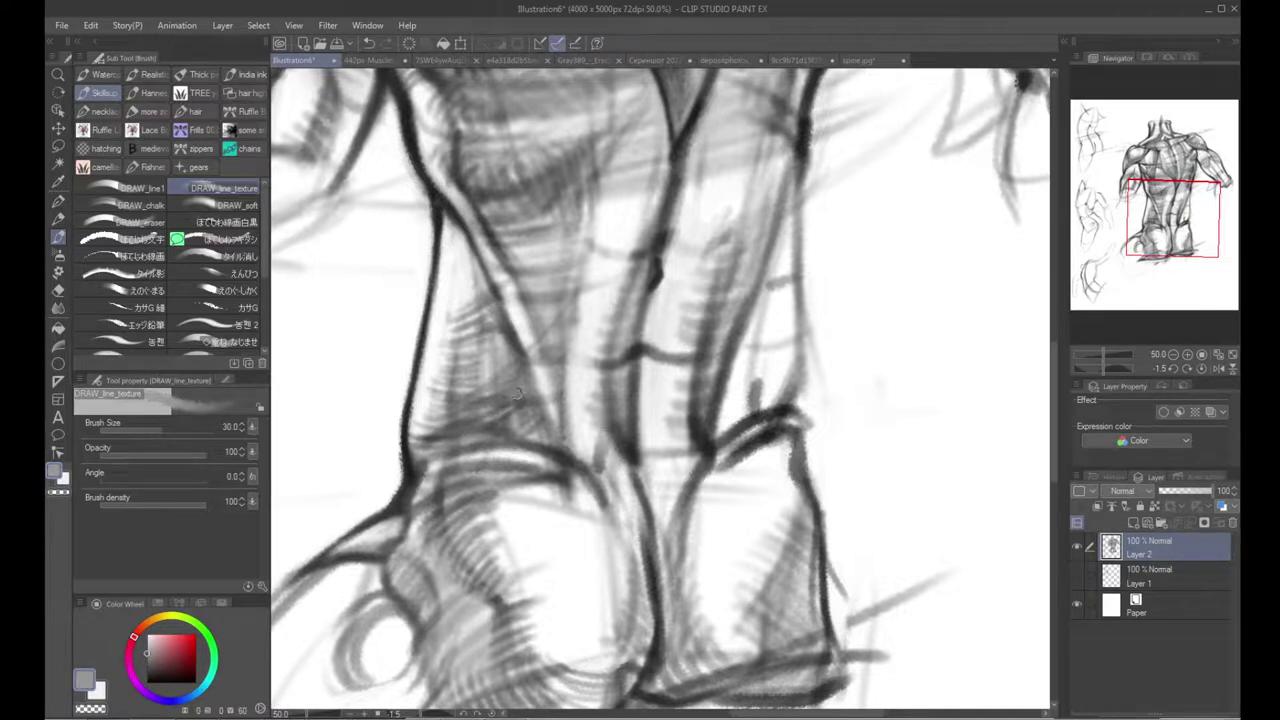
Step: Clean up the sketch lines around the right hip and waist in white, and check the figure in a mirrored view
left_click(742, 400, "alt")
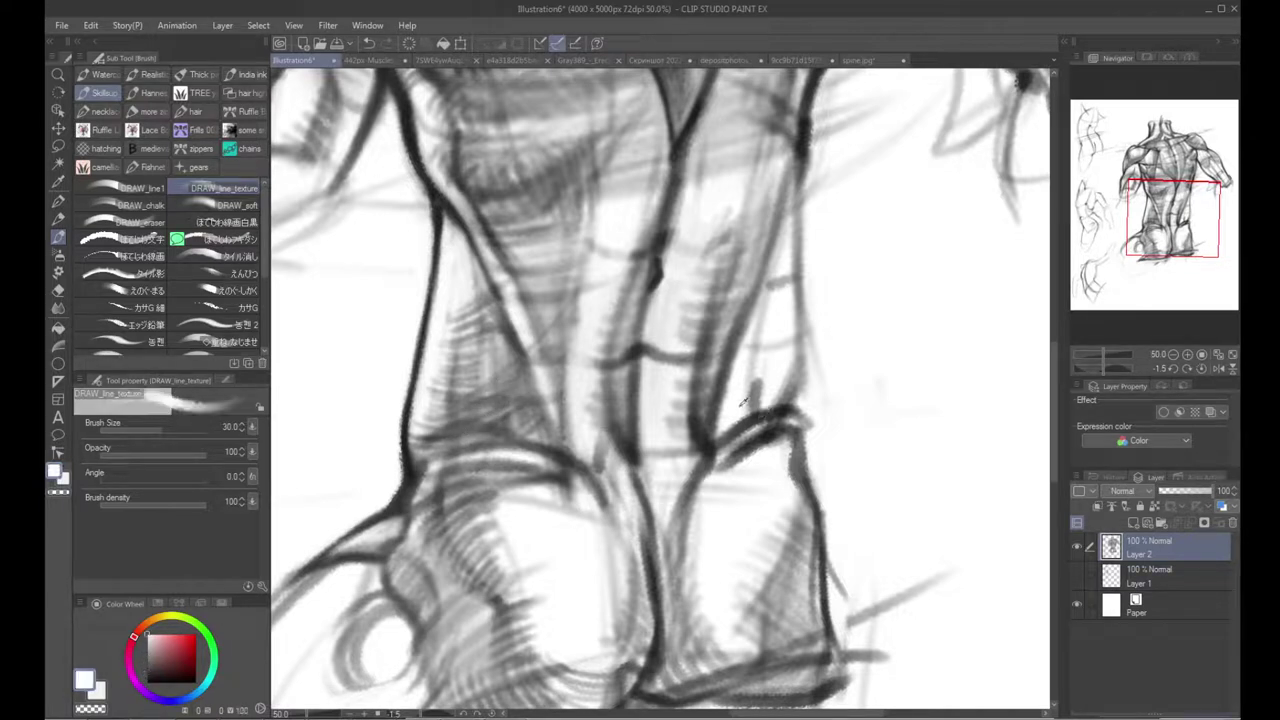
key("bracketright")
left_click_drag(738, 446, 768, 427)
mouse_move(733, 452)
left_mouse_down()
mouse_move(790, 418)
mouse_move(686, 441)
mouse_move(614, 490)
left_mouse_up()
left_click(790, 405, "alt")
key("bracketright")
key("bracketright")
key("bracketright")
key("bracketright")
left_click(626, 467, "alt")
mouse_move(612, 518)
left_mouse_down()
mouse_move(630, 523)
mouse_move(666, 484)
left_mouse_up()
key("alt+space")
left_click(660, 488)
left_click(660, 488)
key("h")
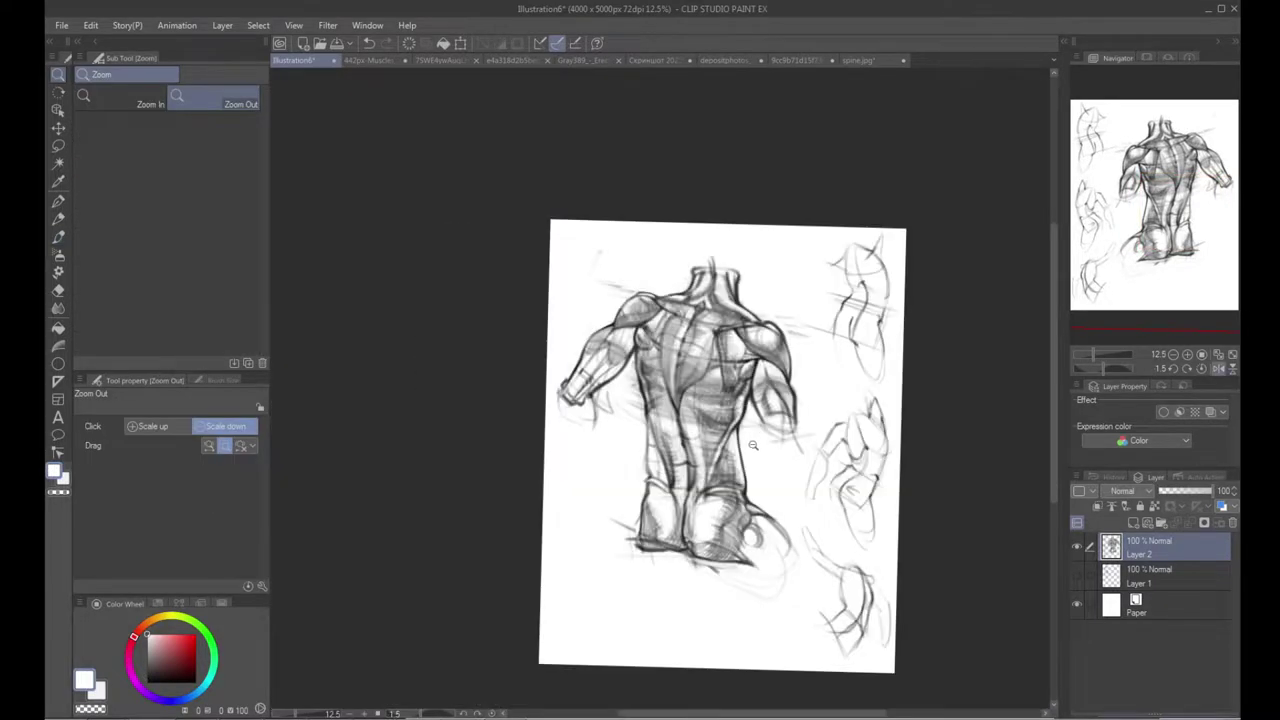
key("h")
Step: Trim the outer edge of the right flank contour with white strokes from the armpit toward the waist
key("ctrl+space")
left_click(709, 460)
left_click(711, 463)
key("shift+space")
mouse_move(672, 312)
left_mouse_down()
mouse_move(556, 388)
mouse_move(561, 434)
mouse_move(529, 423)
left_mouse_up()
scroll(529, 423, "up", 2)
left_click_drag(434, 400, 534, 368)
key("bracketleft")
key("bracketleft")
mouse_move(472, 402)
left_mouse_down()
mouse_move(669, 300)
mouse_move(591, 350)
left_mouse_up()
Step: Strengthen the right flank contour in near-black with the DRAW_line_texture brush, from the upper flank toward the hip
key("x")
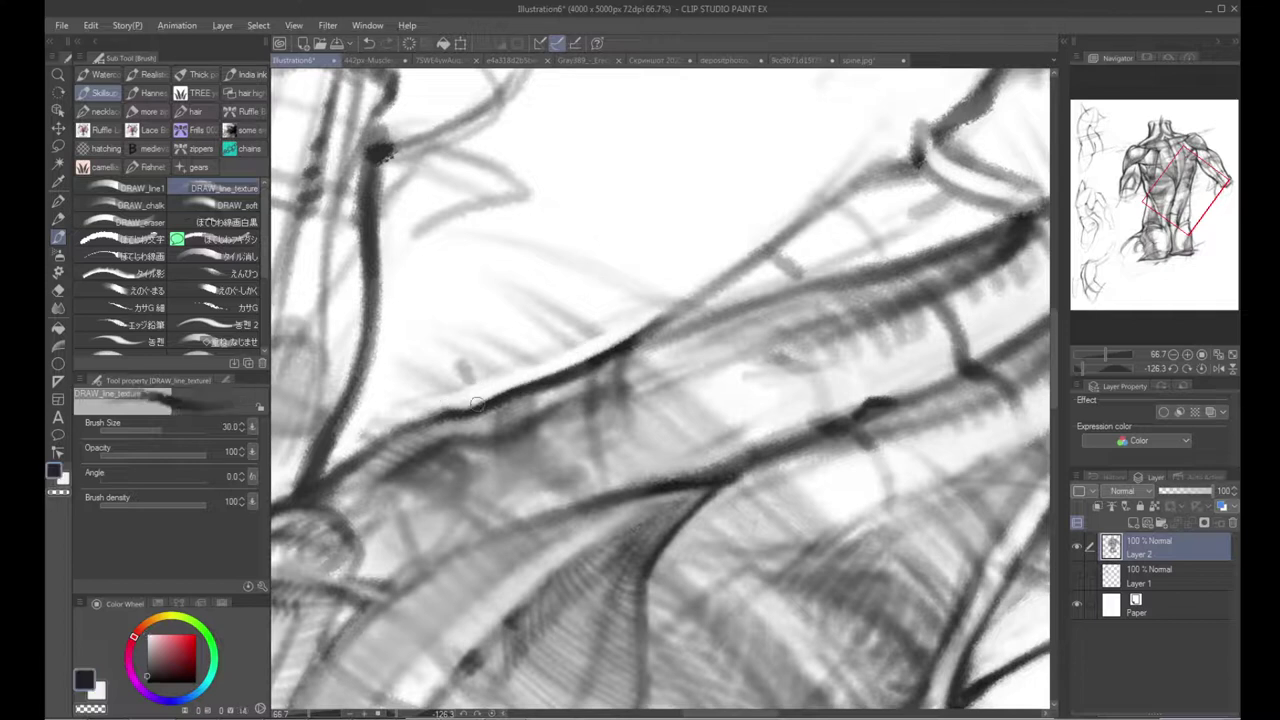
mouse_move(308, 485)
left_mouse_down()
mouse_move(583, 371)
mouse_move(408, 455)
mouse_move(567, 347)
left_mouse_up()
key("r")
mouse_move(490, 320)
left_mouse_down()
mouse_move(768, 284)
mouse_move(545, 378)
left_mouse_up()
key("p")
key("b")
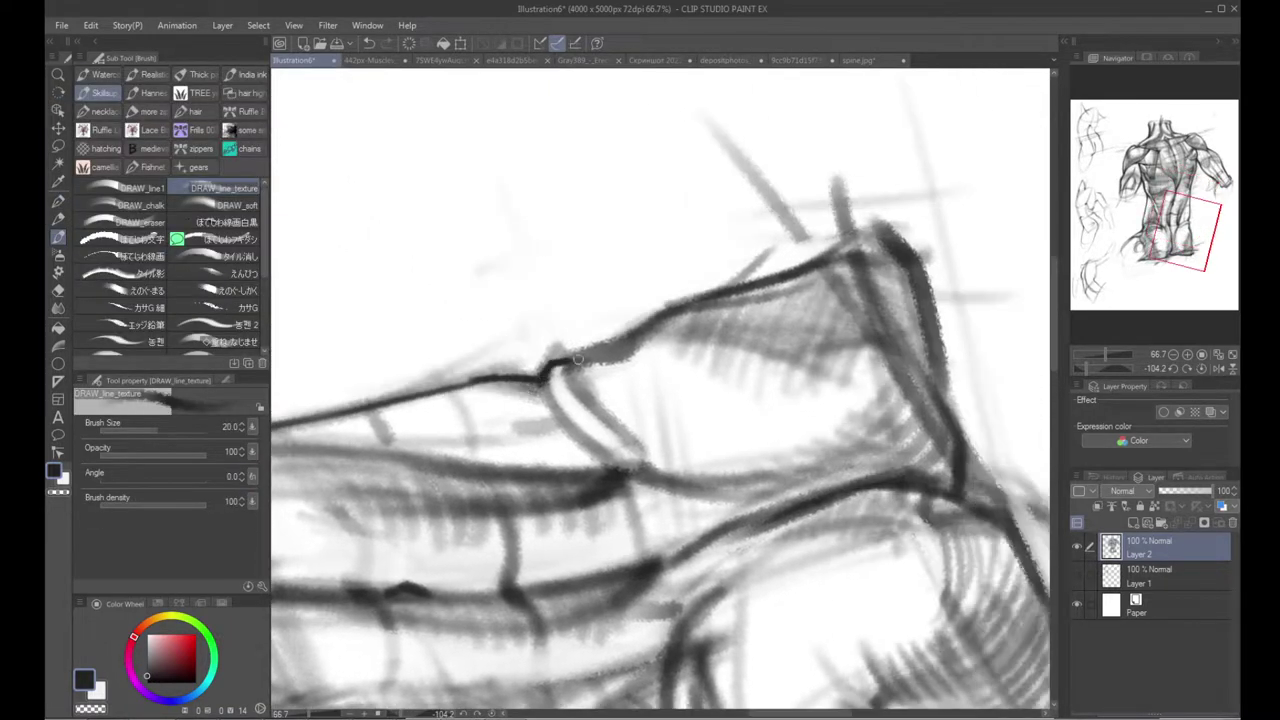
Step: Clean the outer edge of the right hip and waist contour with strokes in the sampled paper tone, using a larger brush
left_click(577, 325, "alt")
key("]")
key("]")
left_click_drag(538, 352, 566, 345)
left_click_drag(549, 338, 686, 297)
left_click_drag(602, 317, 652, 307)
mouse_move(474, 358)
left_mouse_down()
mouse_move(434, 371)
mouse_move(610, 327)
left_mouse_up()
left_click_drag(450, 368, 838, 315)
mouse_move(510, 320)
left_mouse_down()
mouse_move(714, 269)
mouse_move(466, 314)
mouse_move(658, 322)
left_mouse_up()
left_click(420, 318, "alt")
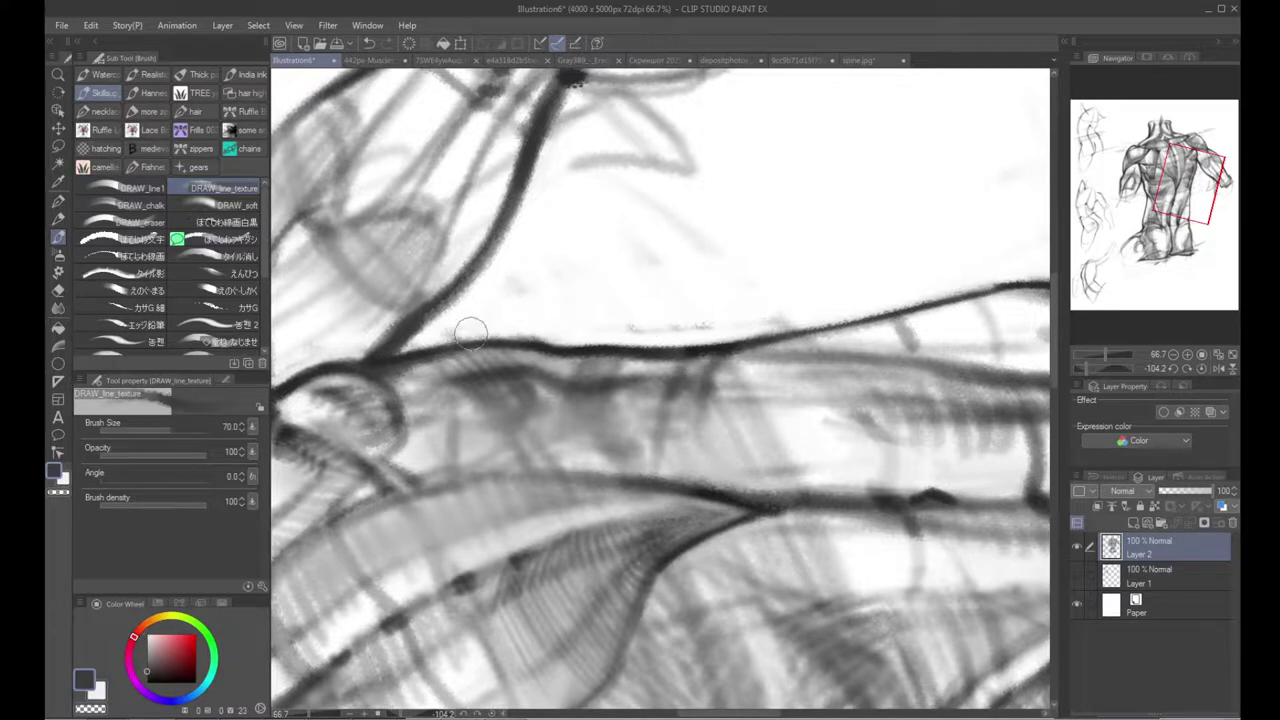
Step: Refine the contour where the right flank meets the armpit, using tones sampled from the drawing
left_click(475, 343, "alt")
left_click(475, 343, "alt")
left_click(480, 345, "alt")
mouse_move(490, 345)
left_mouse_down()
mouse_move(605, 290)
mouse_move(656, 397)
mouse_move(580, 330)
mouse_move(680, 300)
mouse_move(482, 304)
mouse_move(540, 234)
left_mouse_up()
mouse_move(626, 354)
left_mouse_down()
mouse_move(593, 331)
mouse_move(525, 351)
left_mouse_up()
left_click(593, 331, "ctrl")
left_click(593, 331, "ctrl")
left_click(593, 331, "ctrl")
mouse_move(525, 351)
left_mouse_down()
mouse_move(477, 403)
mouse_move(606, 360)
left_mouse_up()
Step: Shade the muscle below the right armpit with sampled greys, and check the figure in a mirrored view
left_click(517, 391, "alt")
left_click(557, 393, "alt")
left_click(557, 393, "alt")
left_click(557, 393, "alt")
left_click_drag(500, 440, 644, 434)
left_click_drag(447, 405, 433, 528)
key("h")
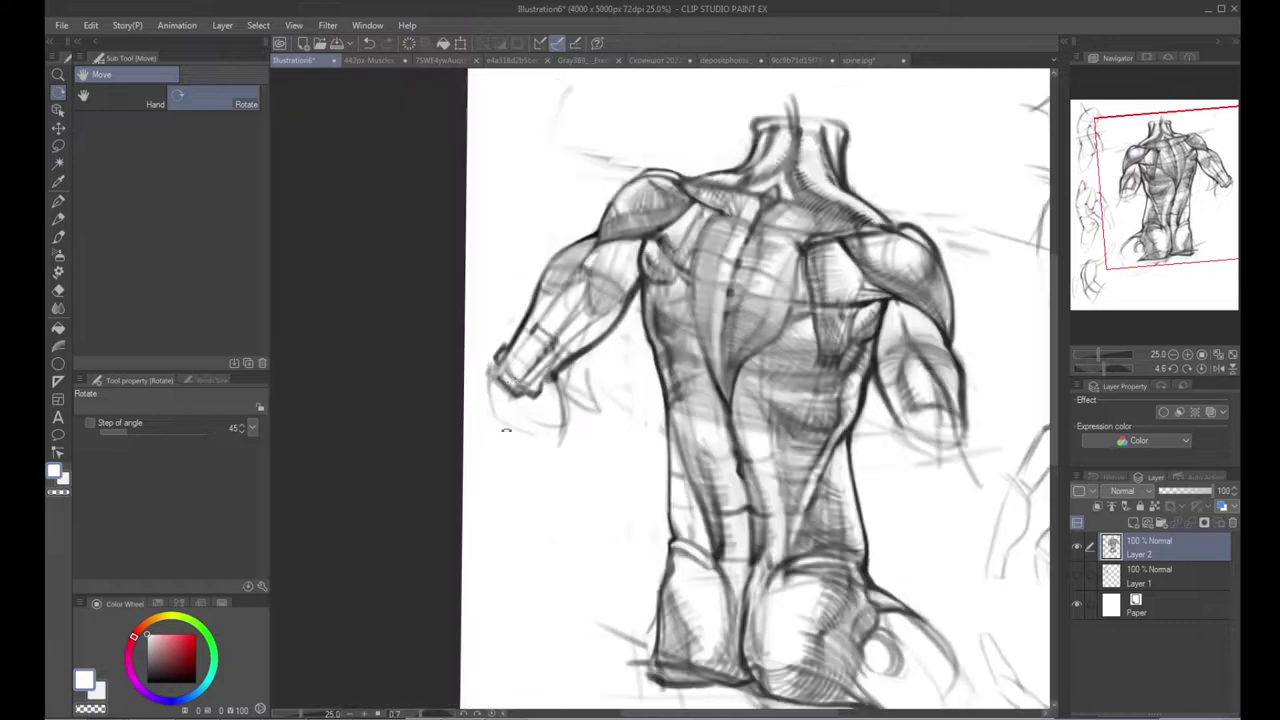
key("h")
left_click_drag(625, 413, 612, 407)
Step: Soften the stray mark inside the right waist contour with Blend at size 150 and cover it in white
left_click(648, 466, "ctrl")
left_click_drag(601, 492, 644, 377)
left_click_drag(454, 410, 458, 346)
left_click(57, 309)
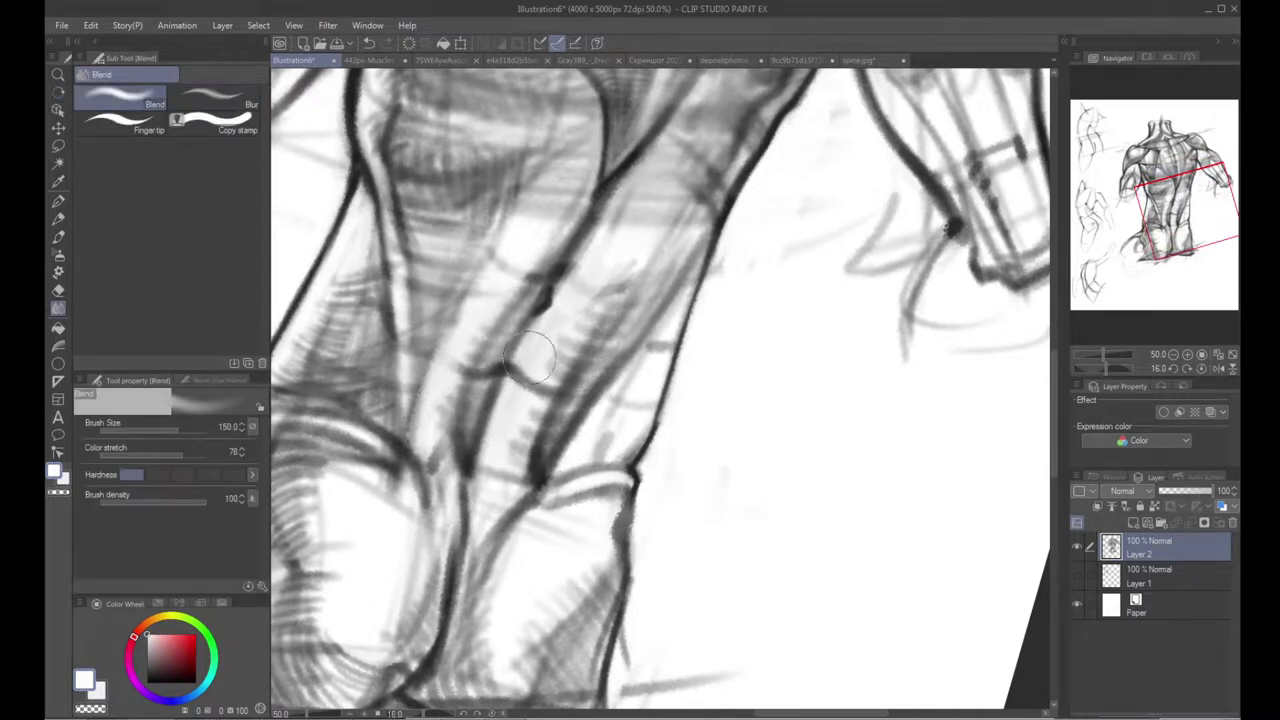
left_click_drag(651, 310, 630, 400)
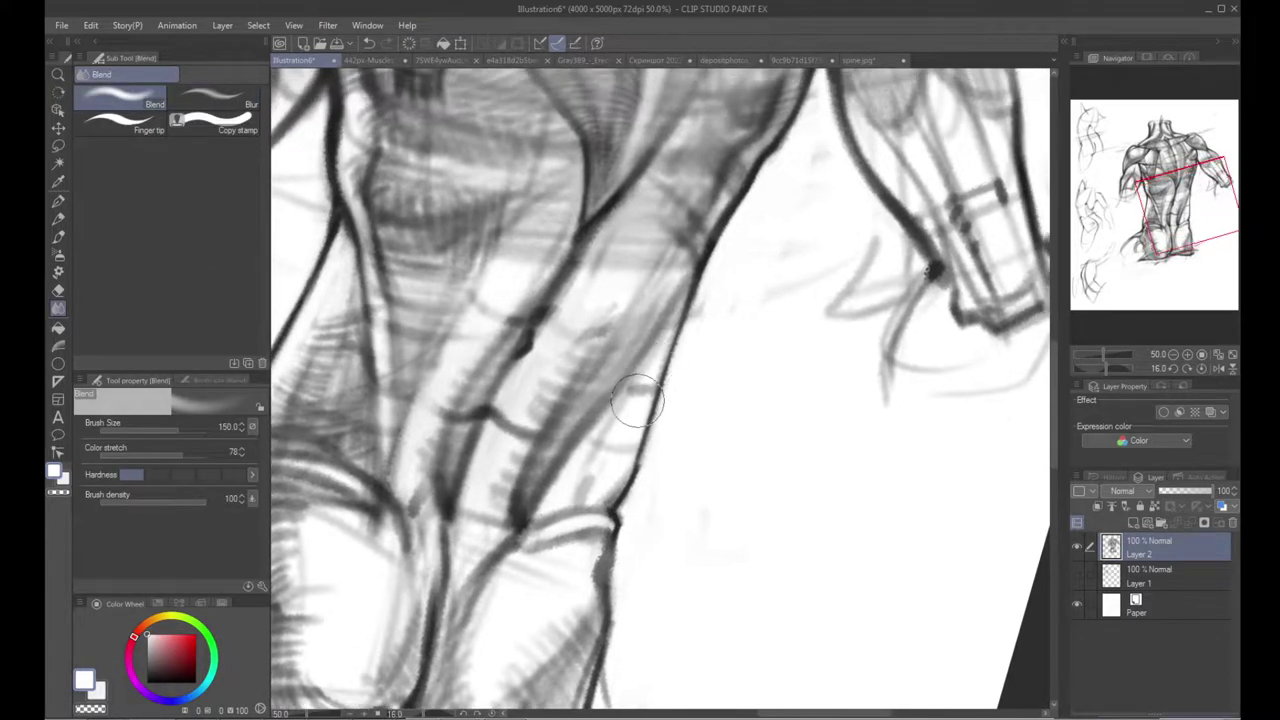
key("b")
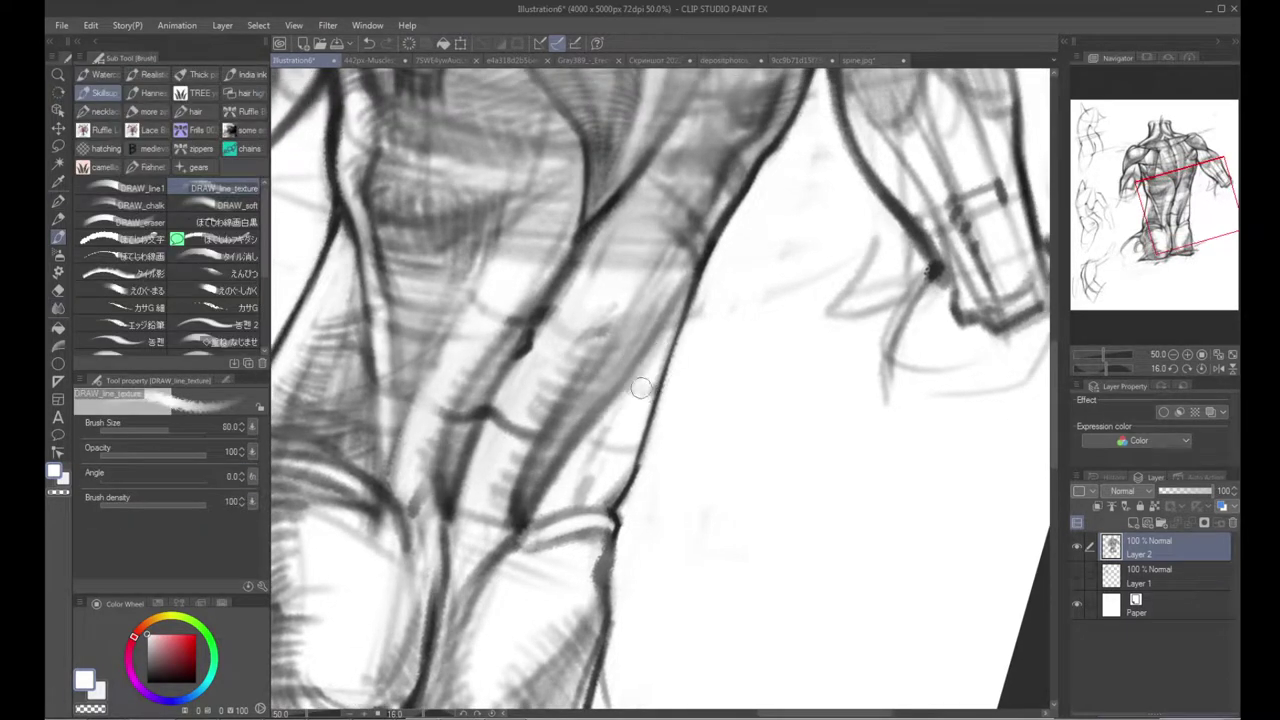
key("bracketleft")
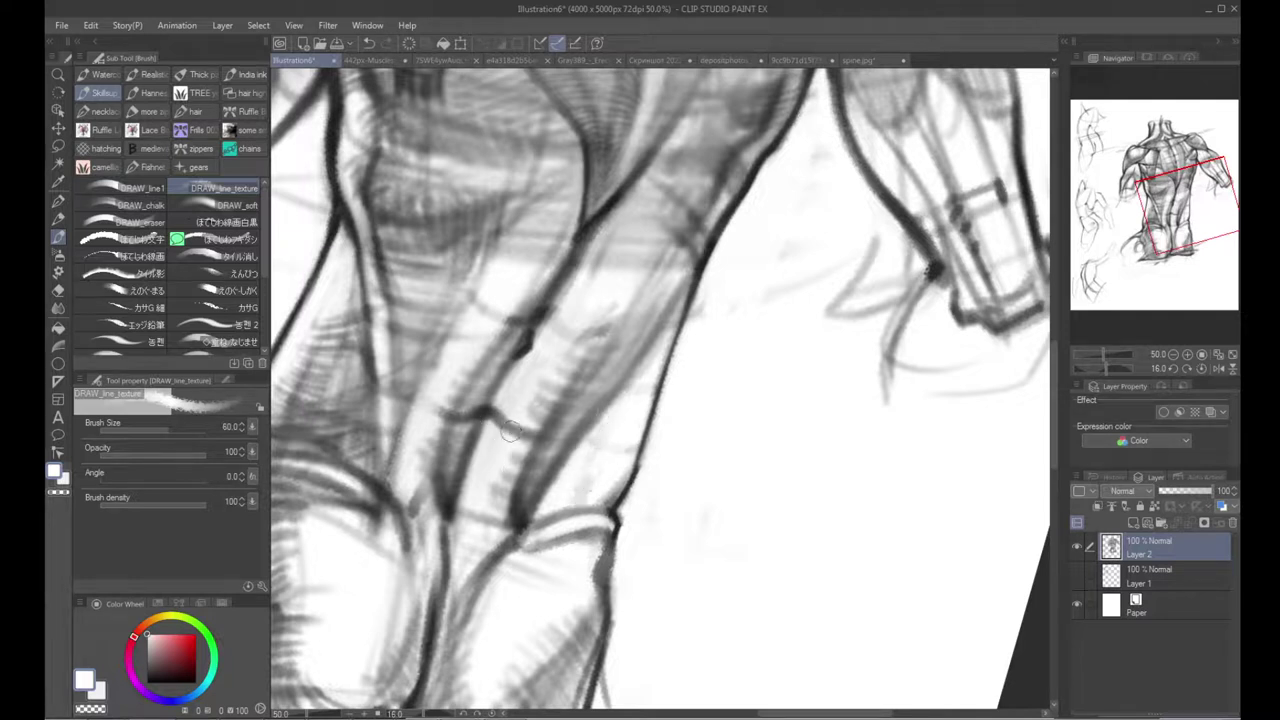
Step: Lighten the line crossing the right lower-back muscle in pale grey, and add near-black notches along the spine at size 30
left_click(510, 398, "alt")
left_click_drag(506, 412, 497, 425)
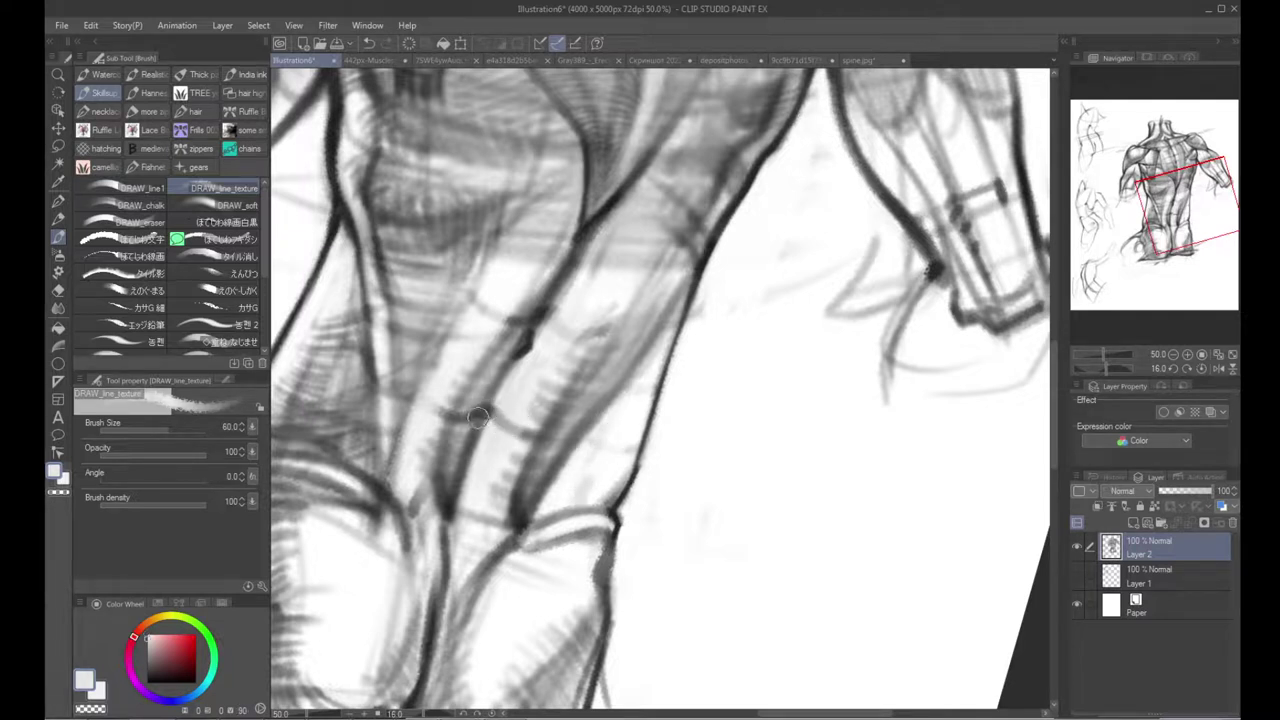
left_click(530, 340, "alt")
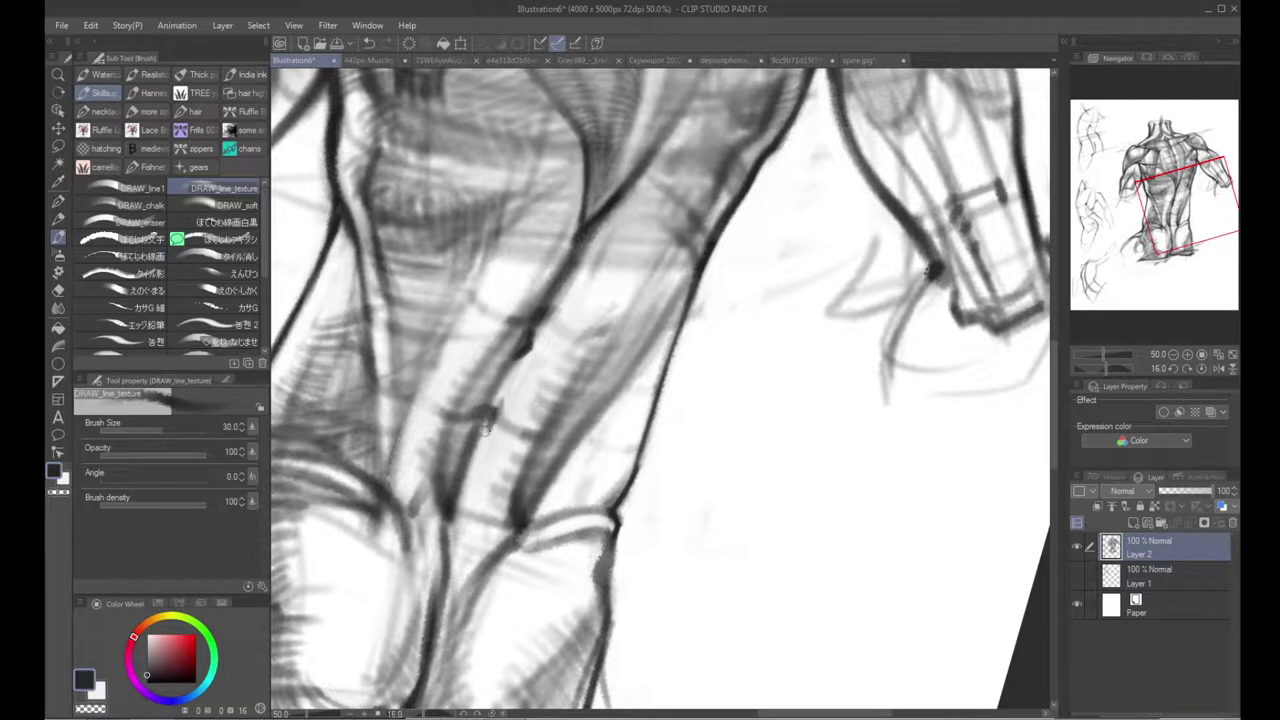
mouse_move(489, 415)
left_mouse_down()
mouse_move(434, 528)
mouse_move(518, 396)
left_mouse_up()
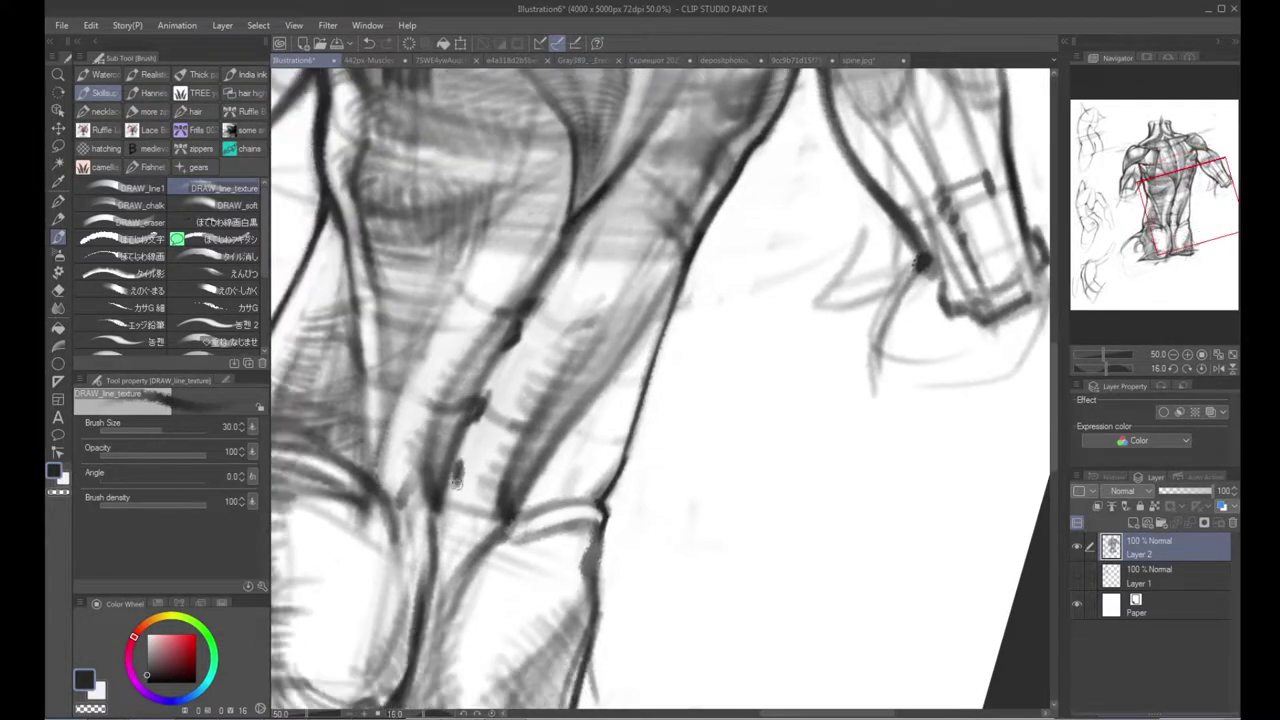
mouse_move(442, 494)
left_mouse_down()
mouse_move(451, 361)
mouse_move(420, 460)
left_mouse_up()
left_click_drag(406, 398, 423, 492)
Step: Lighten the area beside the lower spine with a sampled pale grey at brush size 60
left_click(402, 420, "alt")
key("bracketright")
key("bracketright")
key("bracketright")
left_click_drag(398, 358, 424, 440)
left_click_drag(423, 488, 601, 498)
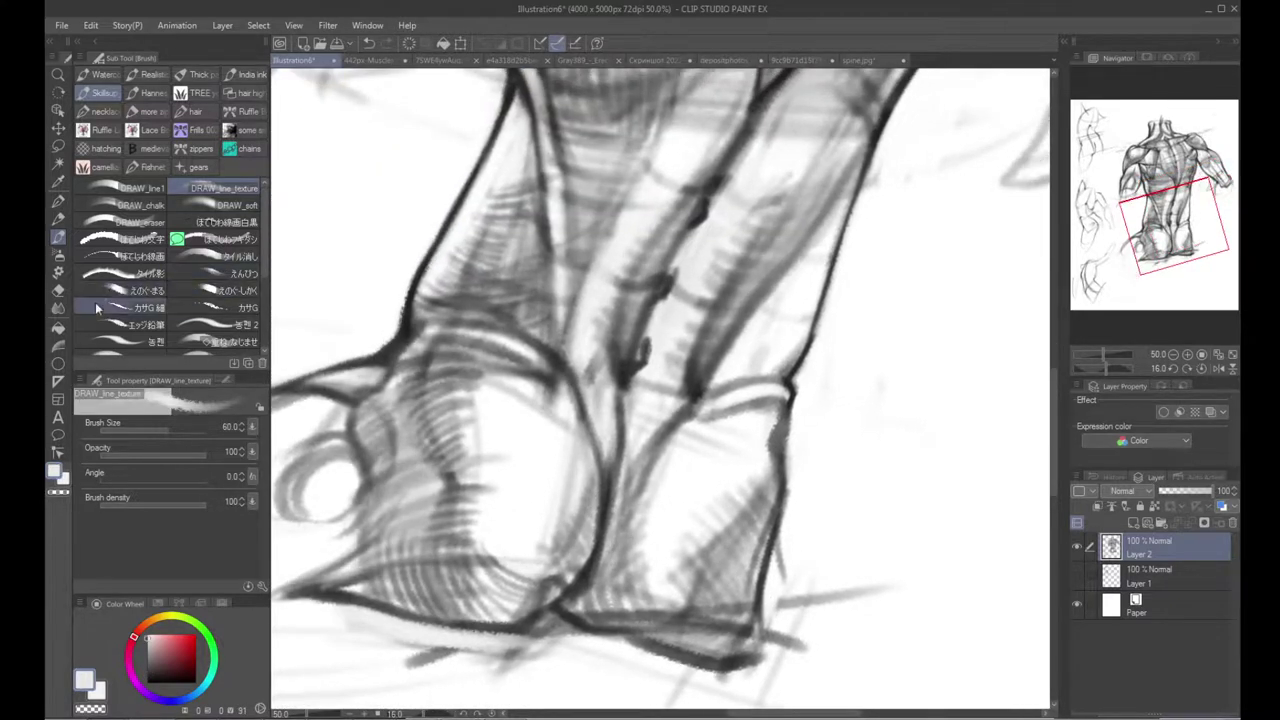
Step: Blend the hatching on the left buttock into a smoother grey tone
key("j")
mouse_move(447, 395)
left_mouse_down()
mouse_move(452, 515)
mouse_move(484, 604)
mouse_move(526, 610)
mouse_move(556, 584)
mouse_move(378, 585)
left_mouse_up()
left_click_drag(555, 474, 583, 442)
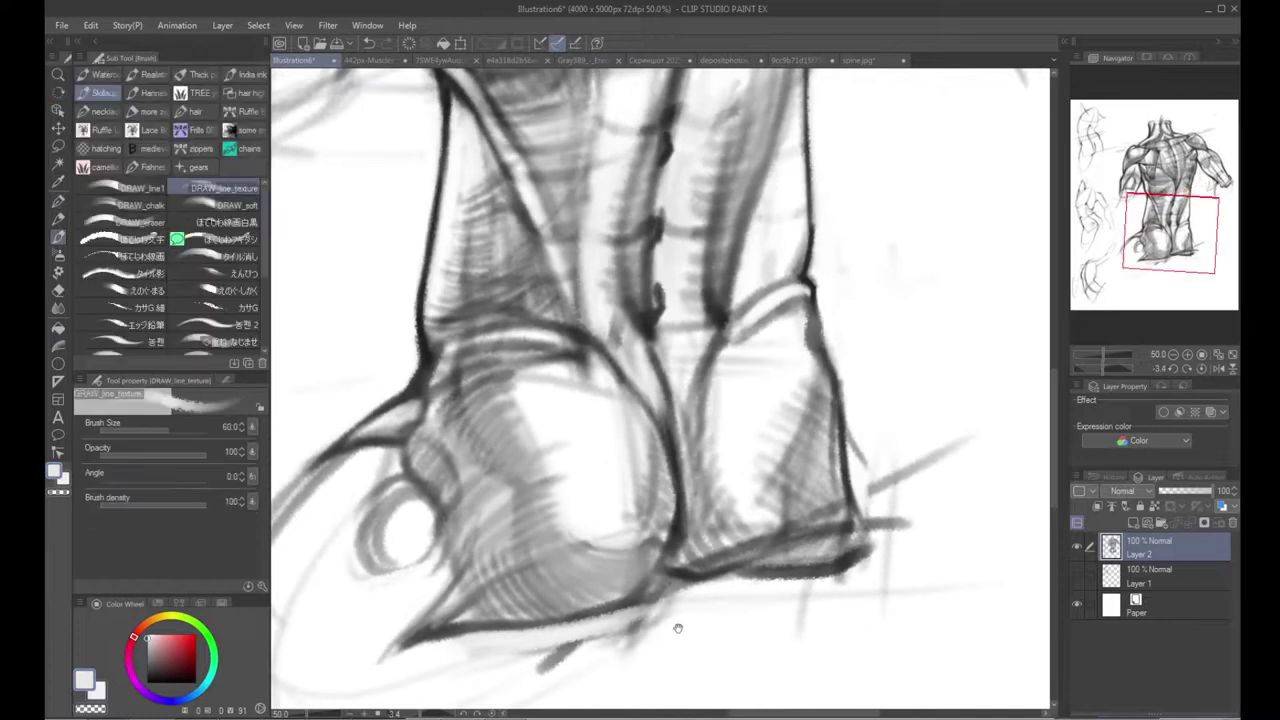
Step: Rework the lower shading of the left buttock with sampled grey strokes, reducing the brush size for finer marks
key("b")
left_click_drag(679, 620, 718, 496)
left_click(640, 556, "alt")
mouse_move(487, 540)
left_mouse_down()
mouse_move(746, 507)
mouse_move(543, 563)
mouse_move(536, 538)
mouse_move(733, 483)
mouse_move(601, 504)
left_mouse_up()
key("[")
left_click_drag(699, 456, 712, 463)
key("[")
key("[")
Step: Strengthen the left buttock's inner and lower contour beside the cleft with sampled tones
left_click(715, 390, "alt")
mouse_move(706, 418)
left_mouse_down()
mouse_move(678, 475)
mouse_move(612, 497)
left_mouse_up()
left_click_drag(580, 450, 546, 509)
left_click(641, 543, "alt")
mouse_move(648, 534)
left_mouse_down()
mouse_move(523, 568)
mouse_move(649, 539)
left_mouse_up()
Step: Switch to the background colour and clean up the rough lines beneath the left buttock
left_click(100, 678)
mouse_move(499, 548)
left_mouse_down()
mouse_move(590, 548)
mouse_move(632, 530)
mouse_move(658, 512)
mouse_move(680, 456)
mouse_move(640, 521)
left_mouse_up()
left_click_drag(550, 499, 572, 523)
mouse_move(493, 586)
left_mouse_down()
mouse_move(402, 610)
mouse_move(420, 604)
left_mouse_up()
left_click_drag(503, 579, 559, 467)
Step: Redraw the lower and outer contours of the left buttock and hip in long curves, undoing the last stroke
mouse_move(707, 452)
left_mouse_down()
mouse_move(500, 559)
mouse_move(384, 565)
left_mouse_up()
mouse_move(425, 426)
left_mouse_down()
mouse_move(476, 391)
mouse_move(513, 390)
left_mouse_up()
left_click_drag(504, 268, 403, 395)
left_click_drag(477, 284, 420, 405)
mouse_move(420, 360)
left_mouse_down()
mouse_move(490, 535)
mouse_move(690, 458)
mouse_move(583, 481)
mouse_move(543, 513)
left_mouse_up()
key("ctrl+z")
Step: Hatch the underside of the left buttock and the upper thigh with short strokes, trimming them in the secondary colour
mouse_move(603, 461)
left_mouse_down()
mouse_move(734, 442)
mouse_move(563, 483)
left_mouse_up()
left_click_drag(692, 455, 536, 510)
left_click_drag(676, 484, 542, 533)
left_click_drag(515, 491, 480, 531)
mouse_move(523, 494)
left_mouse_down()
mouse_move(485, 529)
mouse_move(505, 528)
left_mouse_up()
left_click_drag(575, 484, 557, 508)
key("x")
mouse_move(440, 527)
left_mouse_down()
mouse_move(540, 497)
mouse_move(440, 513)
mouse_move(640, 473)
mouse_move(501, 517)
mouse_move(536, 506)
left_mouse_up()
key("x")
Step: Cross-hatch the lower part of the left buttock in near-black at brush size 30
left_click_drag(649, 460, 637, 559)
mouse_move(544, 426)
left_mouse_down()
mouse_move(589, 516)
mouse_move(613, 530)
left_mouse_up()
left_click_drag(560, 448, 617, 518)
left_click_drag(582, 470, 634, 514)
mouse_move(553, 508)
left_mouse_down()
mouse_move(638, 478)
mouse_move(557, 511)
mouse_move(645, 490)
left_mouse_up()
left_click_drag(568, 532, 649, 510)
scroll(575, 368, "up", 1)
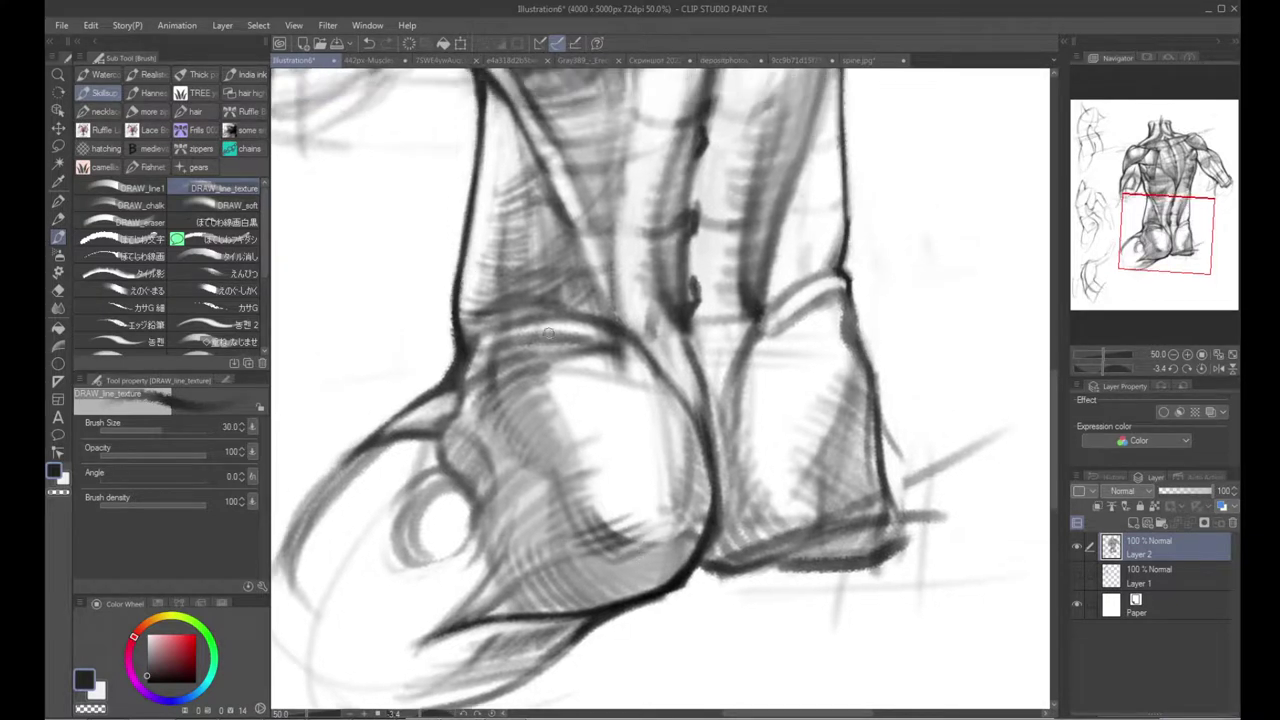
Step: Hatch the upper outer side of the left buttock in near-black, and touch up the band above it in the secondary colour
left_click_drag(504, 387, 541, 465)
mouse_move(548, 372)
left_mouse_down()
mouse_move(475, 441)
mouse_move(473, 463)
left_mouse_up()
left_click_drag(557, 394, 468, 475)
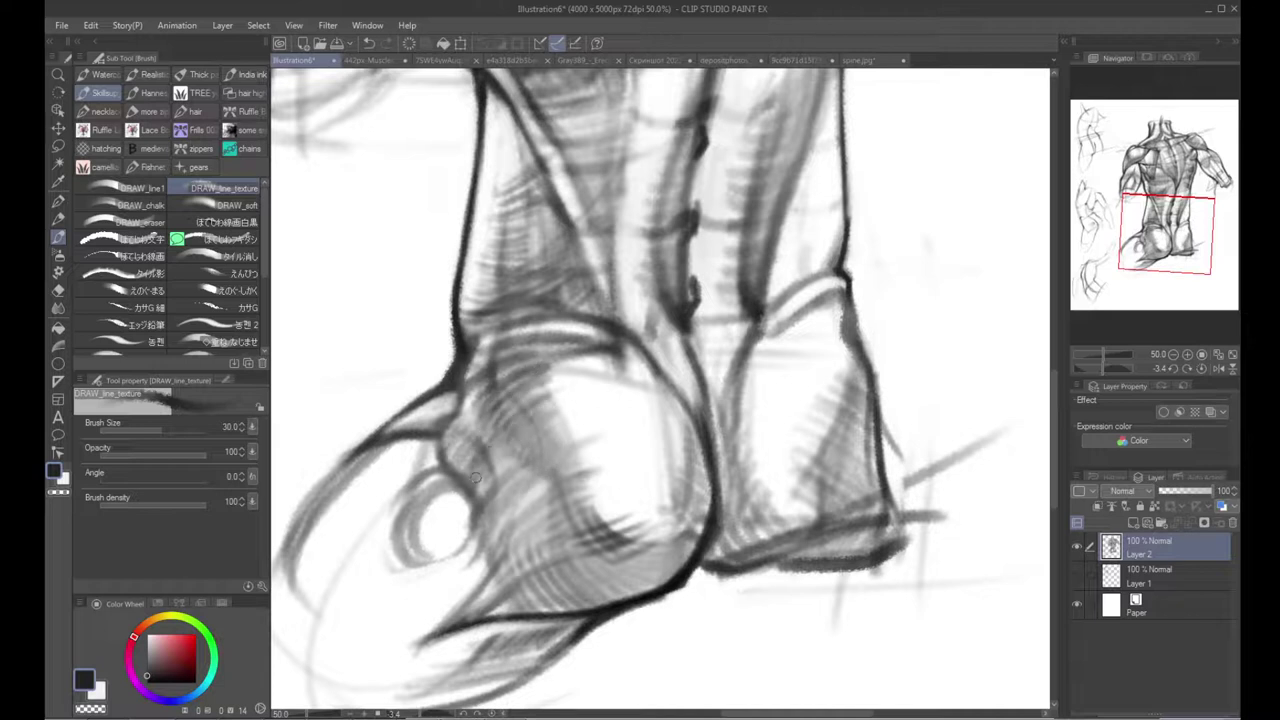
key("x")
left_click_drag(477, 357, 541, 346)
key("x")
Step: Hatch the bands along the top of both buttocks with short dark strokes at brush size 25
key("bracketleft")
key("bracketleft")
key("bracketleft")
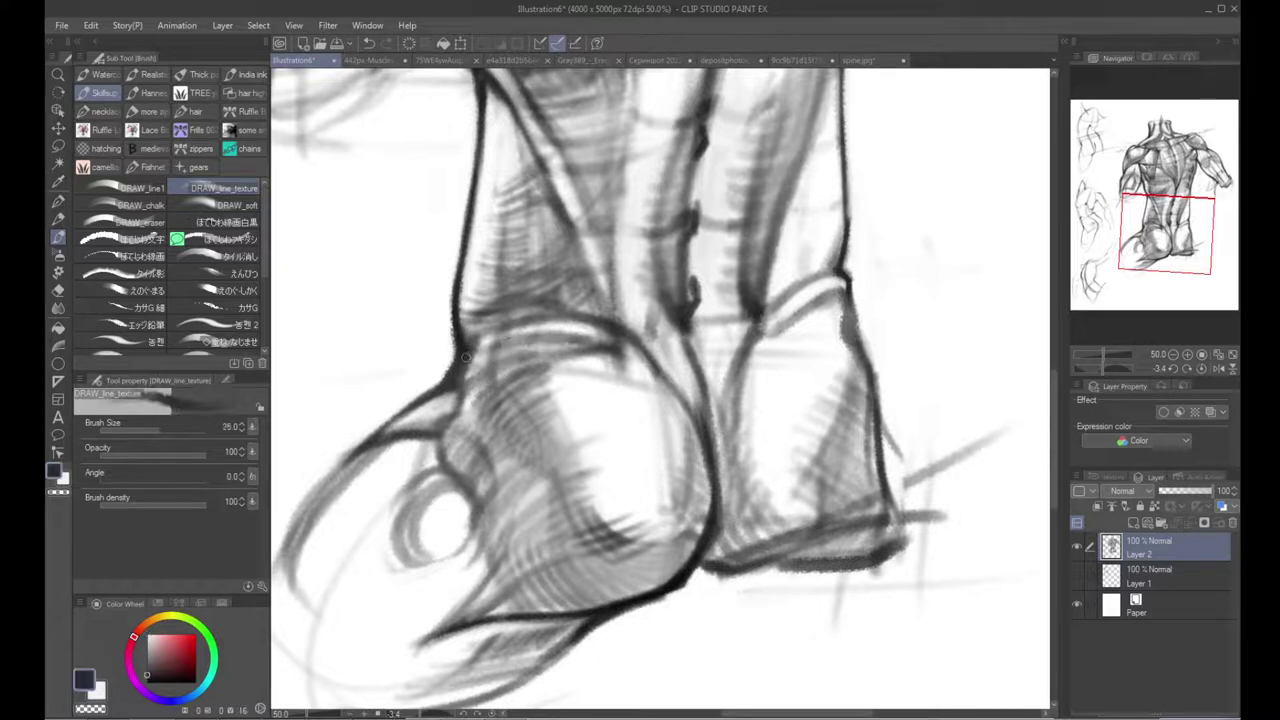
left_click_drag(464, 357, 580, 343)
mouse_move(785, 307)
left_mouse_down()
mouse_move(702, 376)
mouse_move(729, 370)
mouse_move(699, 435)
mouse_move(668, 450)
left_mouse_up()
Step: Soften the hatching on the right hip band with Blend at size 150, and check the figure in a mirrored view
left_click(61, 311)
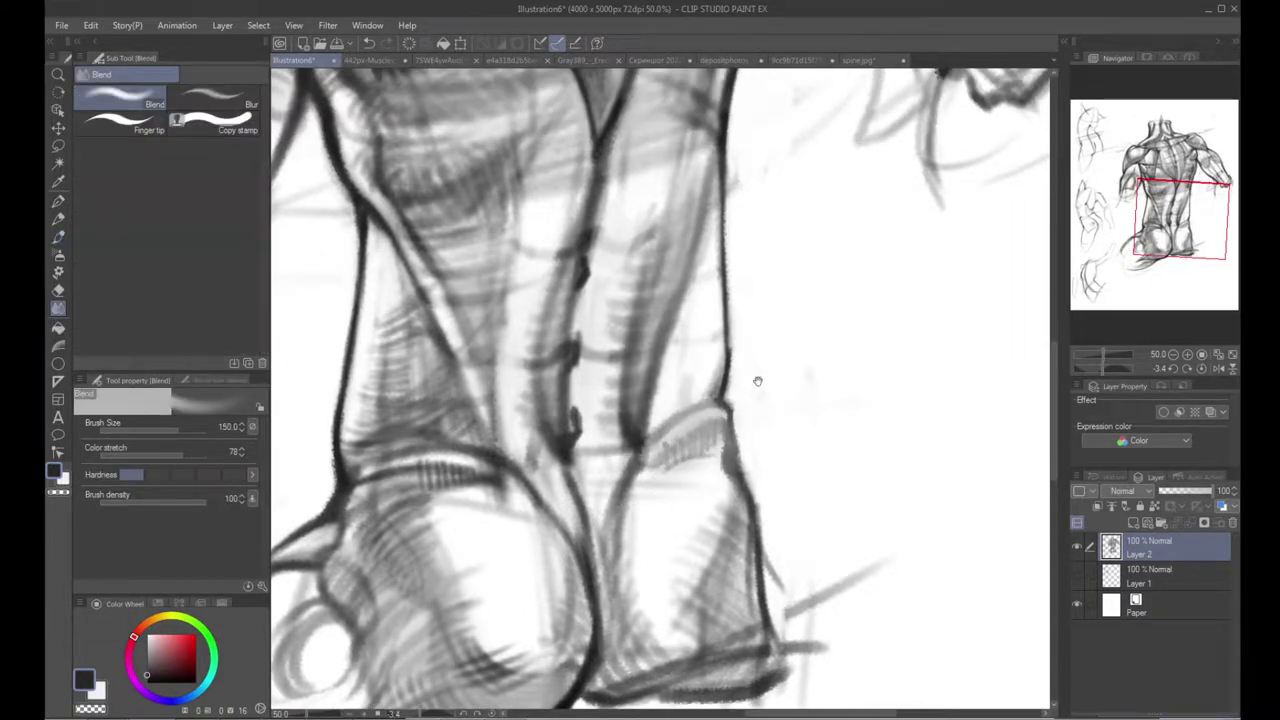
left_click_drag(757, 380, 776, 409)
left_click(790, 384)
left_click(790, 384)
key("h")
key("h")
left_click_drag(723, 297, 683, 387)
left_click_drag(493, 405, 560, 257)
left_click(618, 431)
left_click(618, 431)
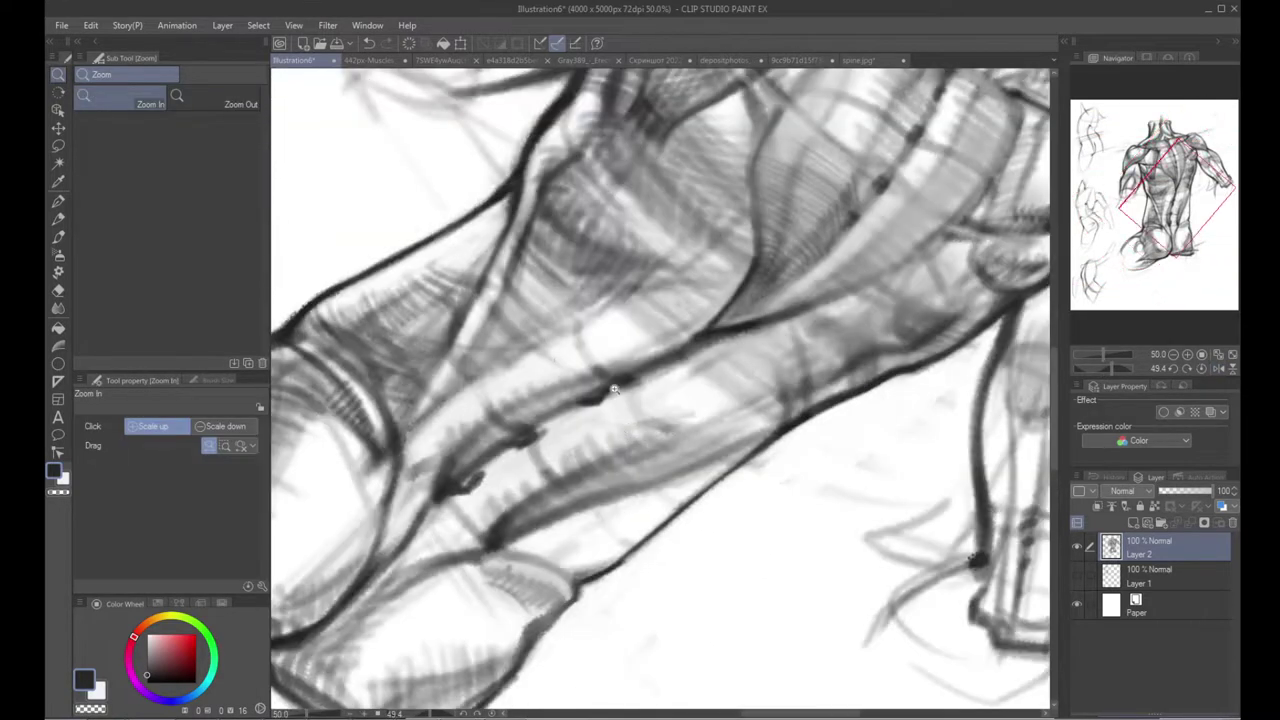
Step: Darken the shadow along the lower spine furrow with sampled greys at brush size 40
left_click(500, 436, "alt")
mouse_move(530, 433)
left_mouse_down()
mouse_move(533, 402)
mouse_move(484, 442)
mouse_move(550, 403)
mouse_move(474, 451)
mouse_move(668, 353)
left_mouse_up()
left_click(484, 441, "alt")
key("bracketright")
key("bracketright")
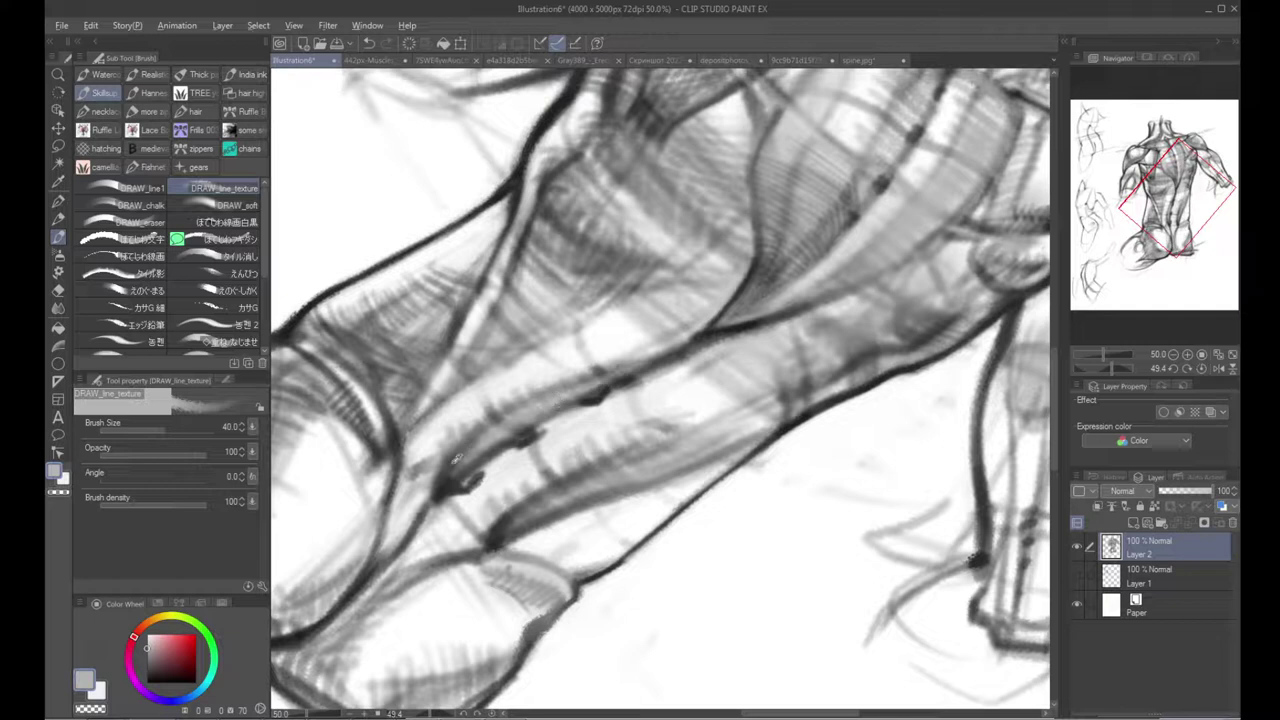
left_click(458, 457, "alt")
left_click_drag(504, 418, 610, 374)
left_click_drag(530, 400, 624, 364)
left_click_drag(504, 419, 542, 402)
mouse_move(478, 440)
left_mouse_down()
mouse_move(586, 387)
mouse_move(482, 446)
left_mouse_up()
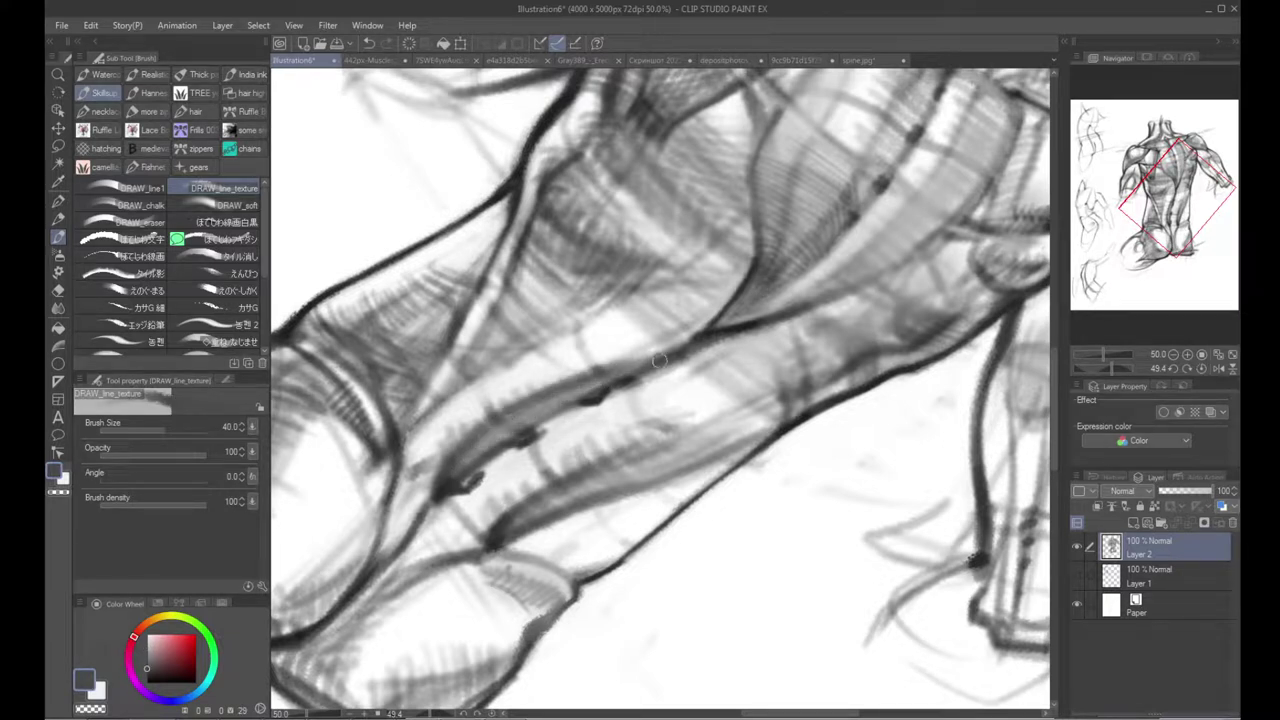
left_click_drag(642, 357, 706, 325)
mouse_move(642, 358)
left_mouse_down()
mouse_move(738, 302)
mouse_move(602, 388)
left_mouse_up()
Step: Broaden the shading of the lower-back muscles beside the spine with a larger brush, and check the figure in a mirrored view
key("]")
key("]")
left_click_drag(490, 398, 604, 332)
mouse_move(604, 332)
left_mouse_down()
mouse_move(450, 435)
mouse_move(620, 370)
mouse_move(450, 445)
mouse_move(640, 418)
mouse_move(540, 470)
mouse_move(670, 430)
mouse_move(498, 530)
mouse_move(705, 458)
mouse_move(576, 534)
mouse_move(612, 484)
mouse_move(695, 446)
mouse_move(656, 470)
left_mouse_up()
left_click_drag(450, 525, 603, 450)
left_click_drag(555, 450, 606, 498)
left_click(561, 485)
left_click(561, 485)
key("h")
key("h")
Step: Clean up the contour around the left armpit in white at brush size 60
left_click(533, 417)
left_click(533, 417)
mouse_move(425, 394)
left_mouse_down()
mouse_move(473, 470)
mouse_move(589, 236)
left_mouse_up()
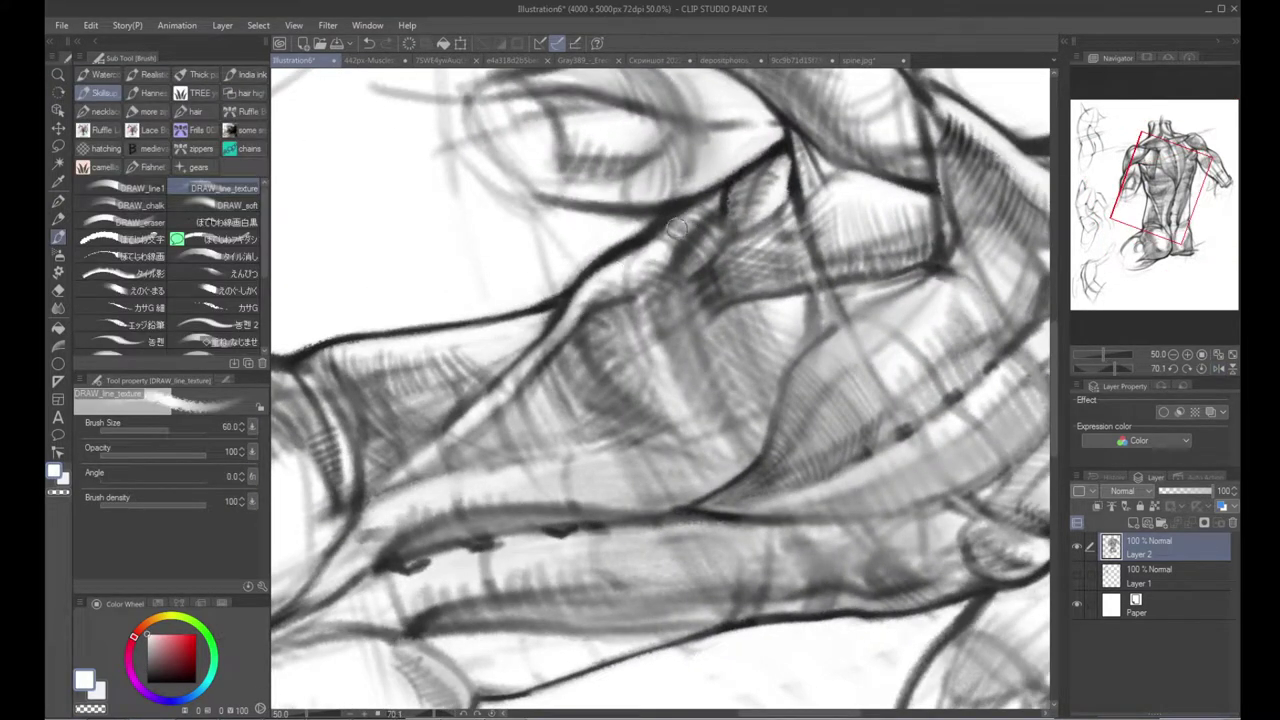
left_click(510, 222)
left_click(510, 222)
left_click_drag(492, 246, 467, 490)
Step: Check the figure in a mirrored view, and erase the construction lines beside the right forearm in white at brush size 120
key("h")
key("h")
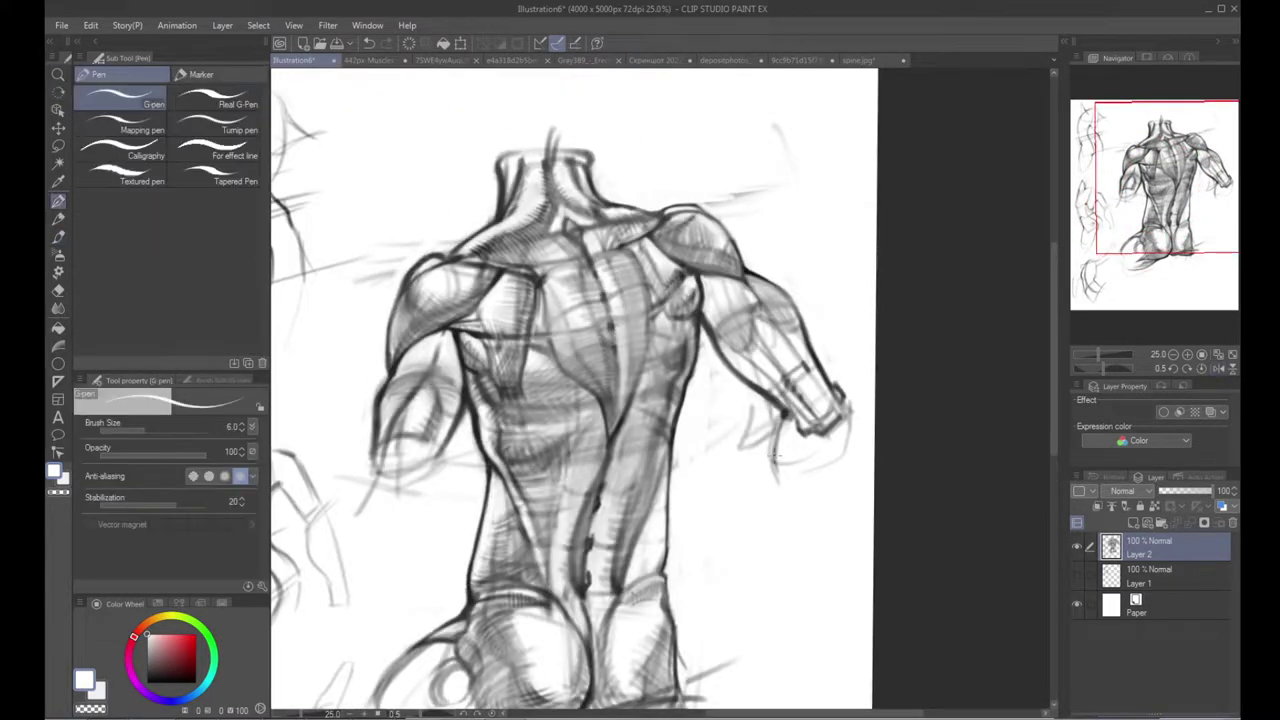
key("b")
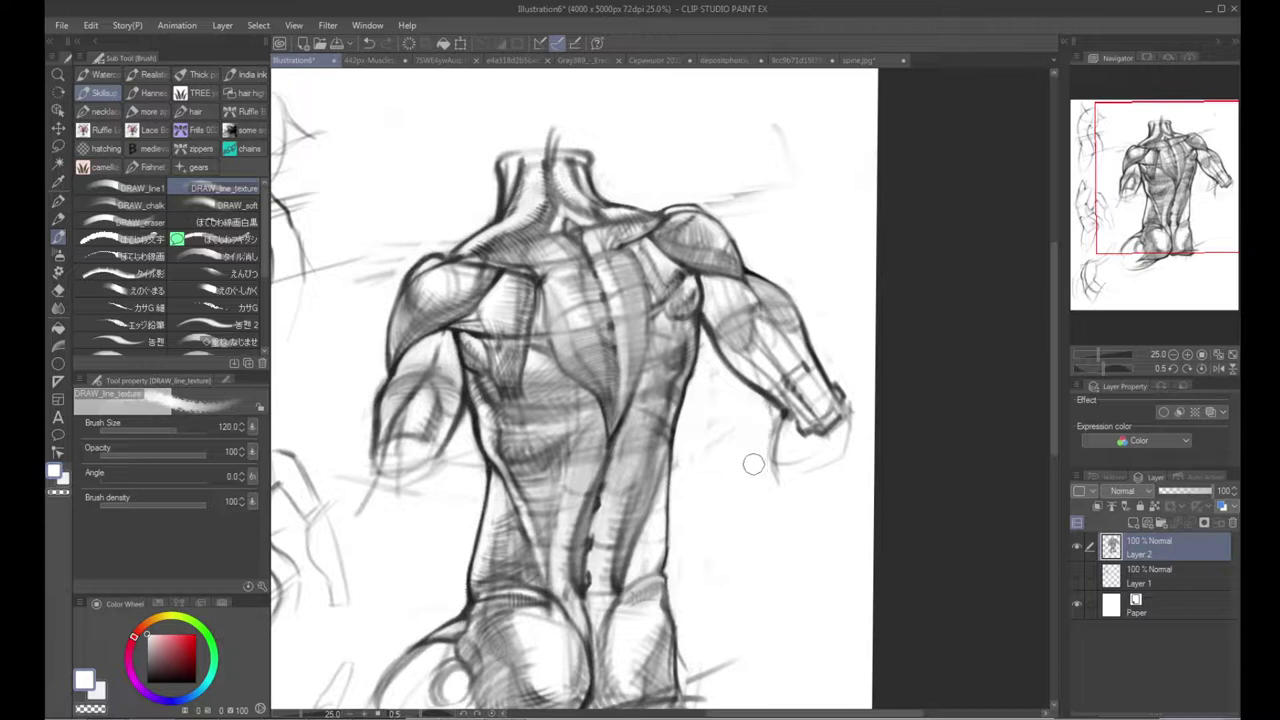
mouse_move(757, 420)
left_mouse_down()
mouse_move(725, 445)
mouse_move(722, 473)
left_mouse_up()
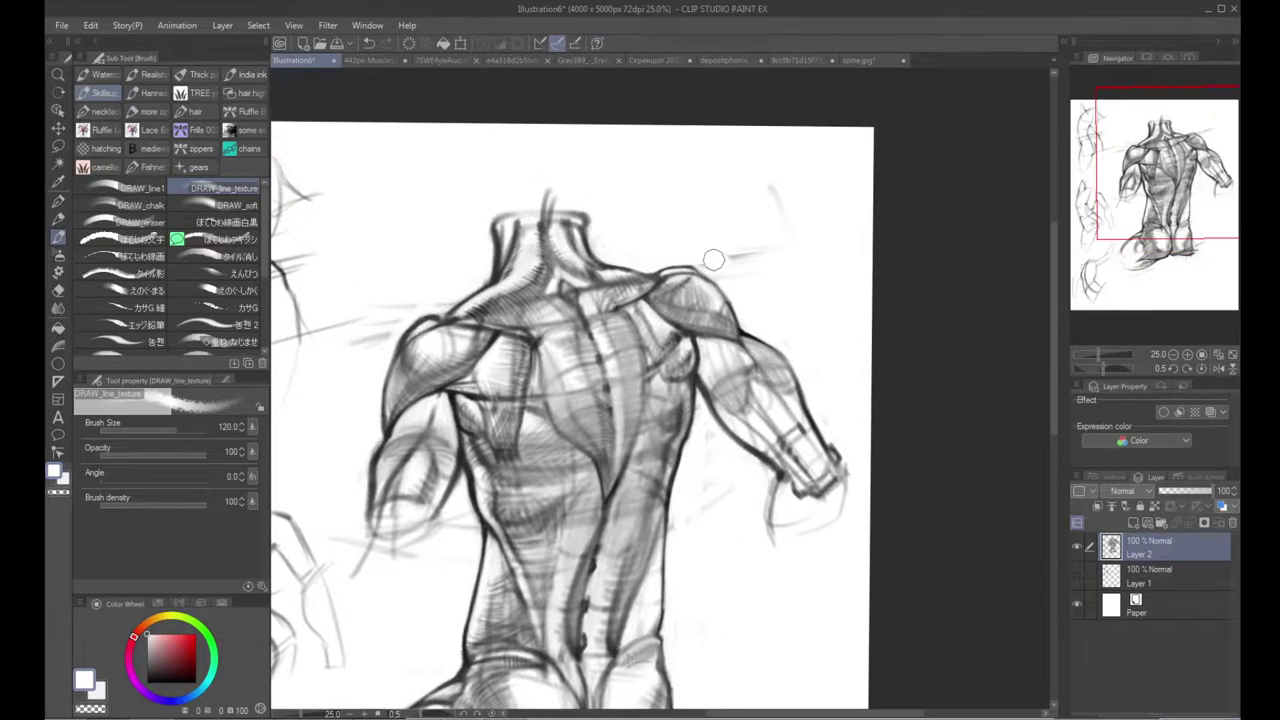
Step: Darken the shadow band across the middle back below the shoulder blades in near-black at brush sizes 60 and 50
mouse_move(383, 305)
left_mouse_down()
mouse_move(449, 277)
mouse_move(438, 323)
left_mouse_up()
left_click_drag(489, 442, 471, 363)
key("ctrl+space")
left_click(544, 346)
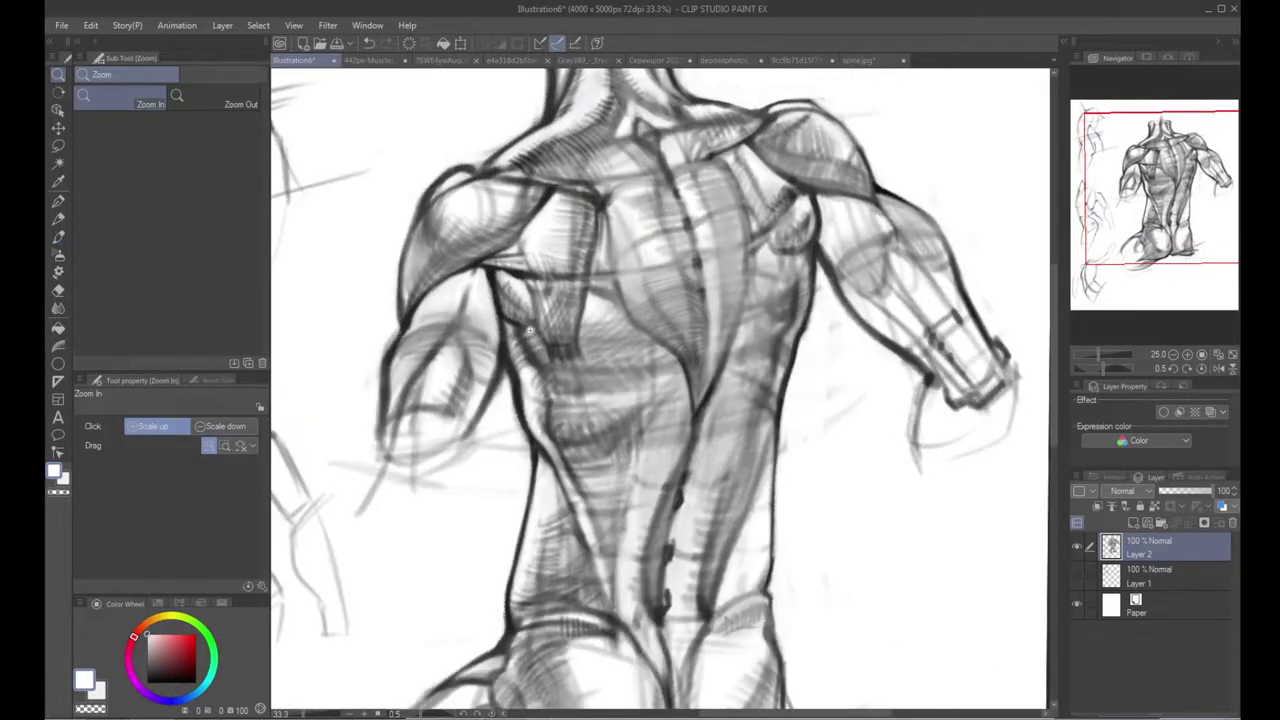
key("b")
mouse_move(522, 355)
left_mouse_down()
mouse_move(712, 360)
mouse_move(687, 359)
mouse_move(758, 346)
left_mouse_up()
mouse_move(572, 442)
left_mouse_down()
mouse_move(648, 456)
mouse_move(706, 430)
left_mouse_up()
mouse_move(618, 366)
left_mouse_down()
mouse_move(612, 460)
mouse_move(628, 345)
mouse_move(645, 355)
mouse_move(637, 460)
mouse_move(662, 455)
mouse_move(672, 345)
mouse_move(675, 450)
left_mouse_up()
mouse_move(729, 372)
left_mouse_down()
mouse_move(713, 440)
mouse_move(728, 447)
mouse_move(764, 321)
mouse_move(750, 421)
left_mouse_up()
mouse_move(776, 361)
left_mouse_down()
mouse_move(790, 335)
mouse_move(714, 457)
left_mouse_up()
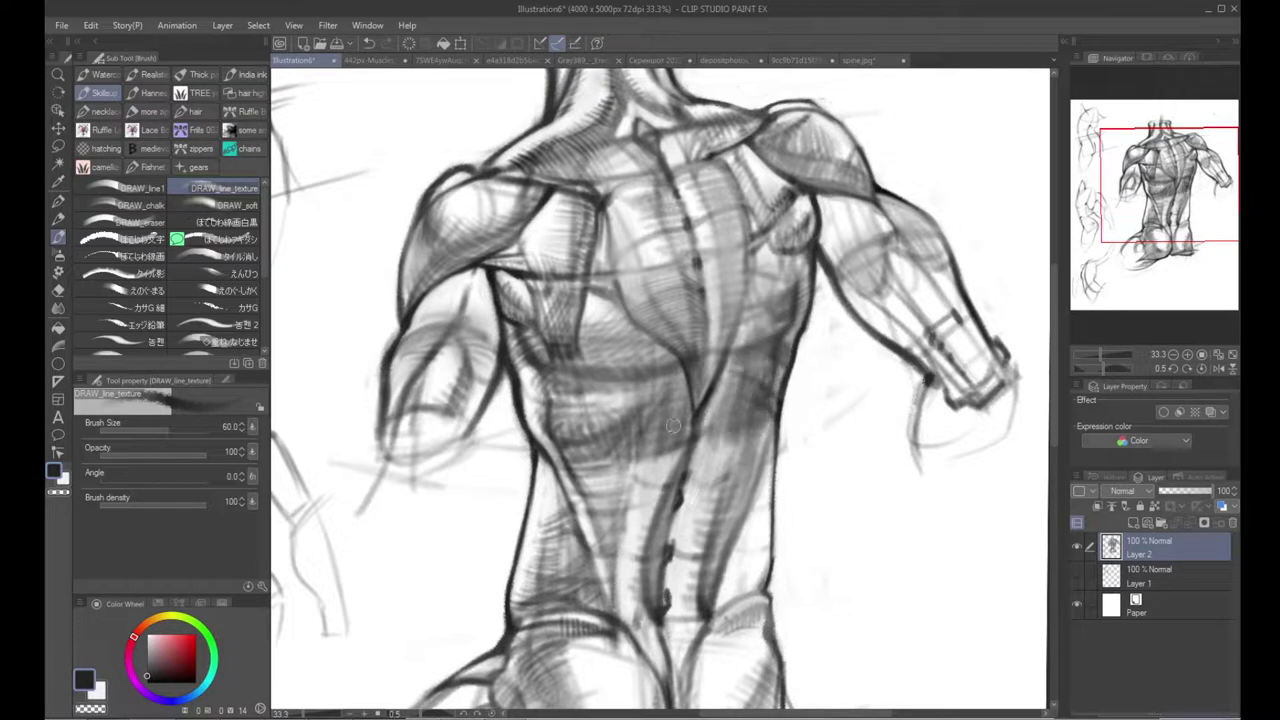
mouse_move(543, 357)
left_mouse_down()
mouse_move(588, 480)
mouse_move(555, 367)
mouse_move(590, 468)
mouse_move(586, 395)
mouse_move(606, 462)
mouse_move(586, 356)
mouse_move(596, 427)
mouse_move(608, 352)
mouse_move(610, 392)
mouse_move(634, 422)
left_mouse_up()
mouse_move(613, 352)
left_mouse_down()
mouse_move(589, 461)
mouse_move(636, 467)
left_mouse_up()
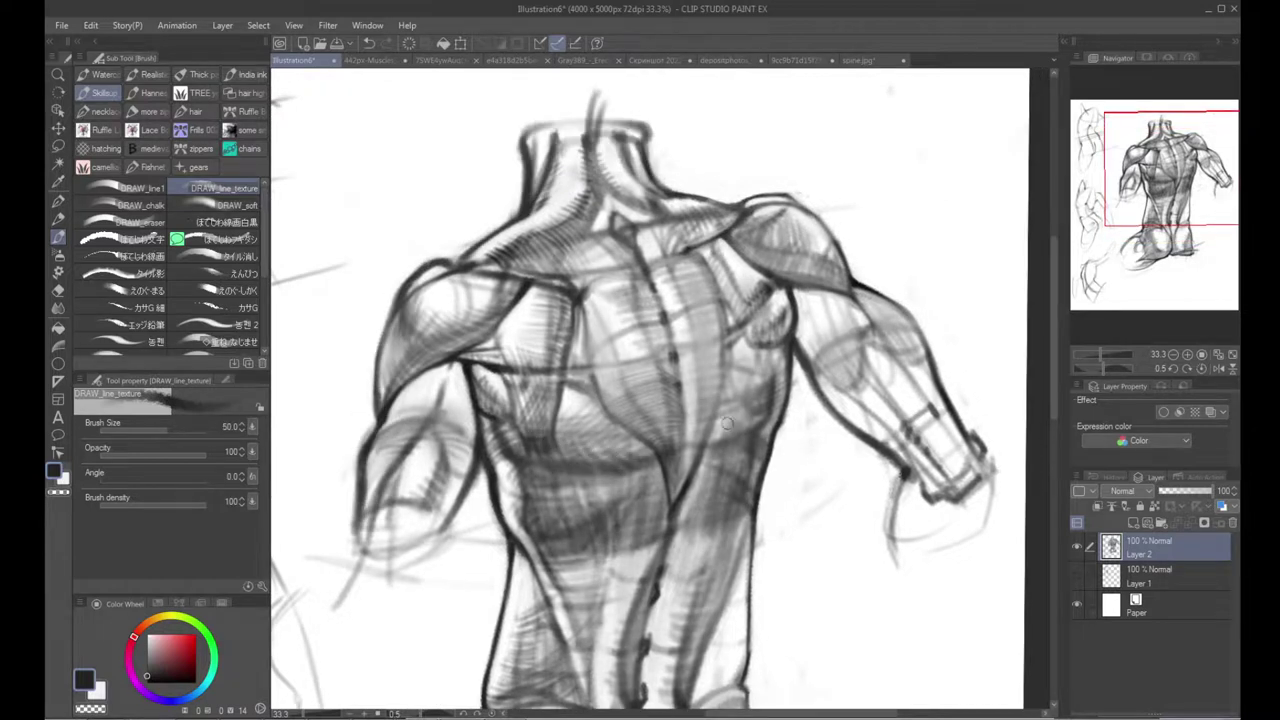
Step: Touch up the torso's right contour below the armpit with sampled grey and near-black at brush size 50
left_click_drag(726, 485, 644, 450)
left_click(700, 376, "alt")
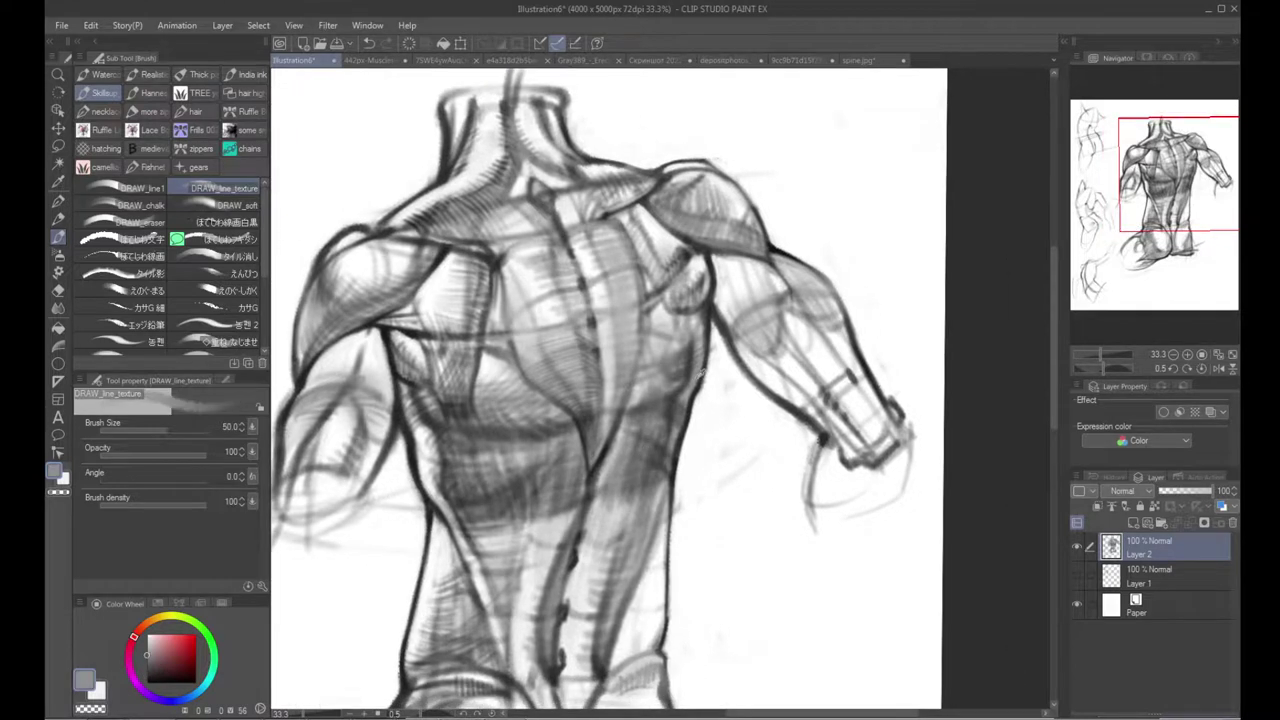
left_click(709, 337, "alt")
key("bracketleft")
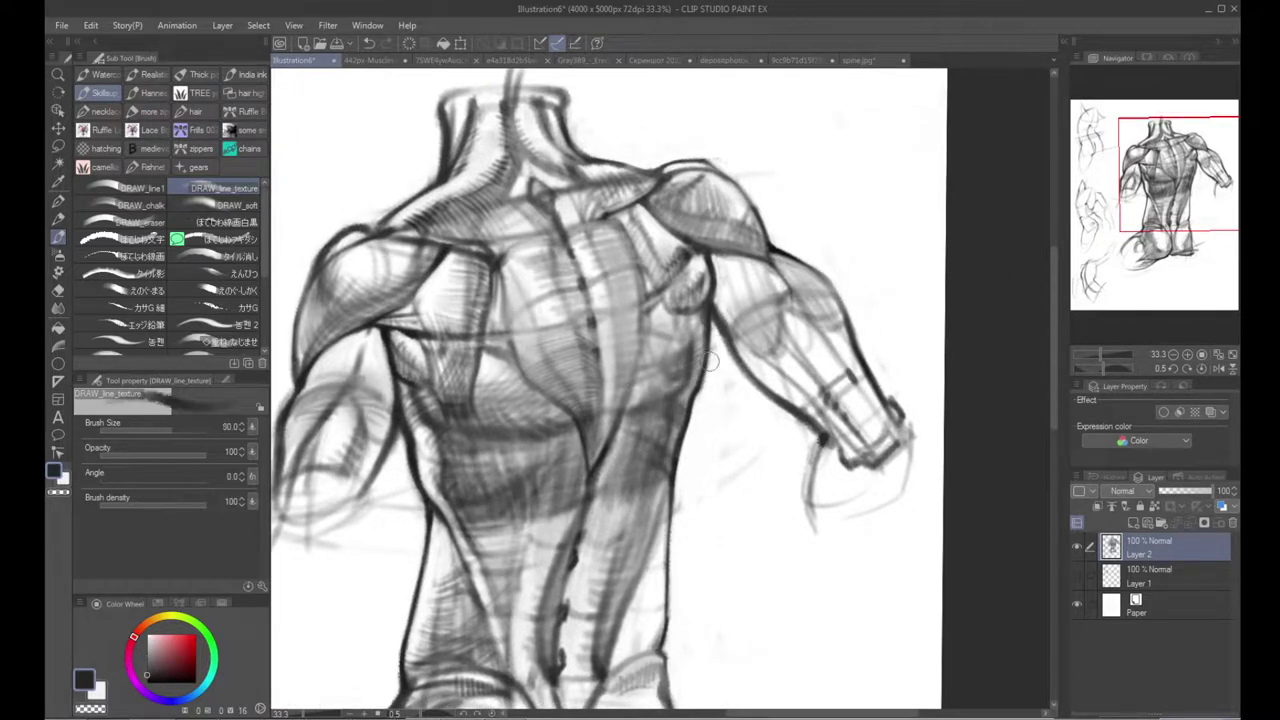
left_click_drag(569, 533, 575, 435)
Step: Refine the muscle edge on the left lower back, and smooth the left flank's hatching with the Blend tool at brush size 120
left_click(447, 447, "alt")
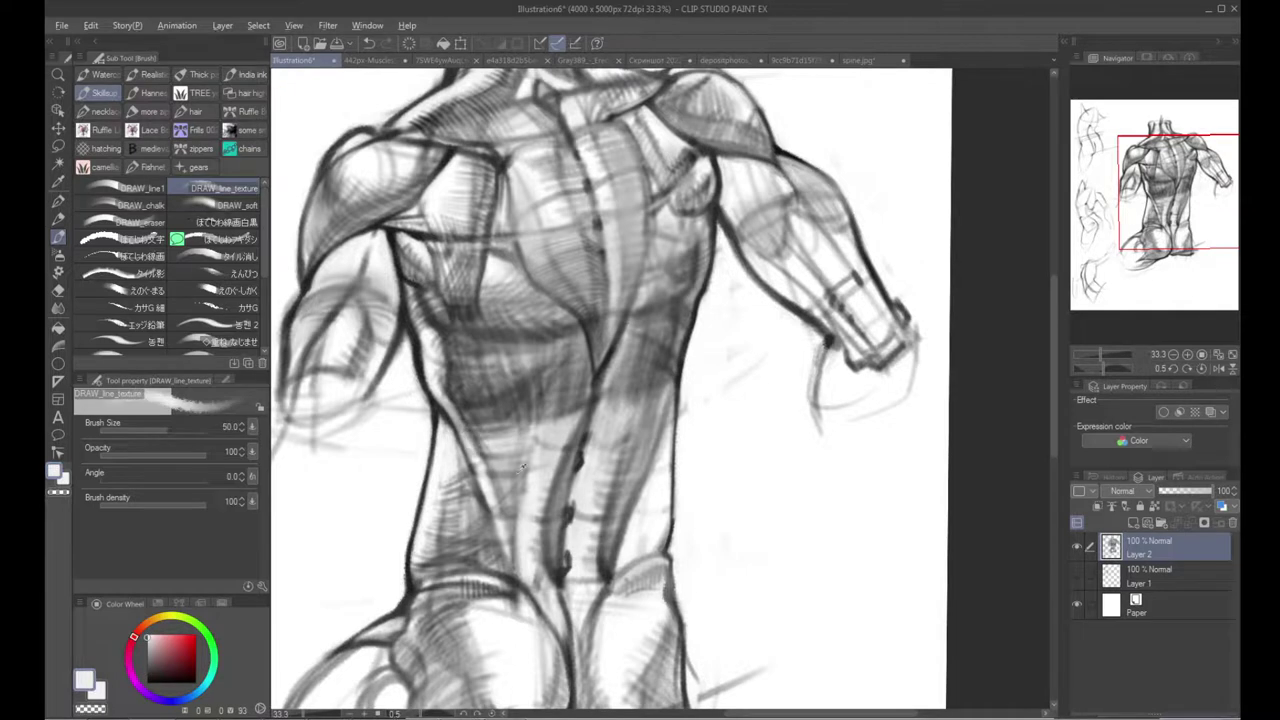
left_click(500, 468, "alt")
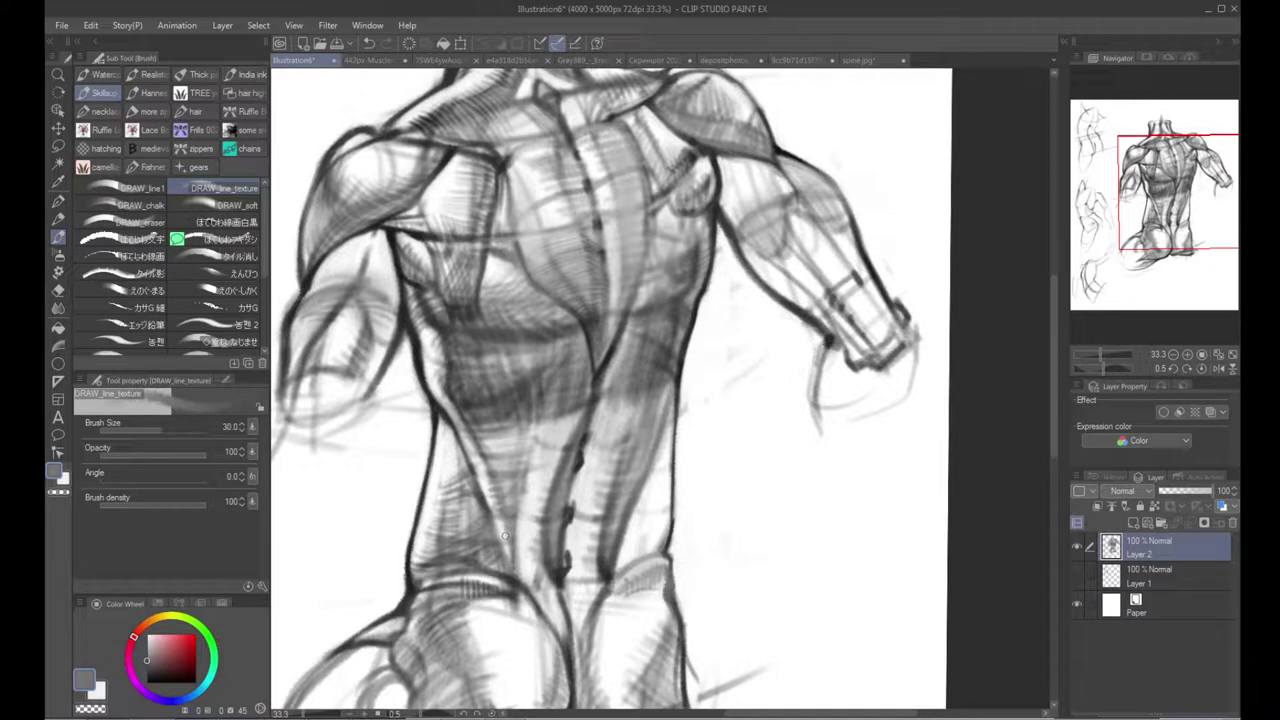
left_click(58, 307)
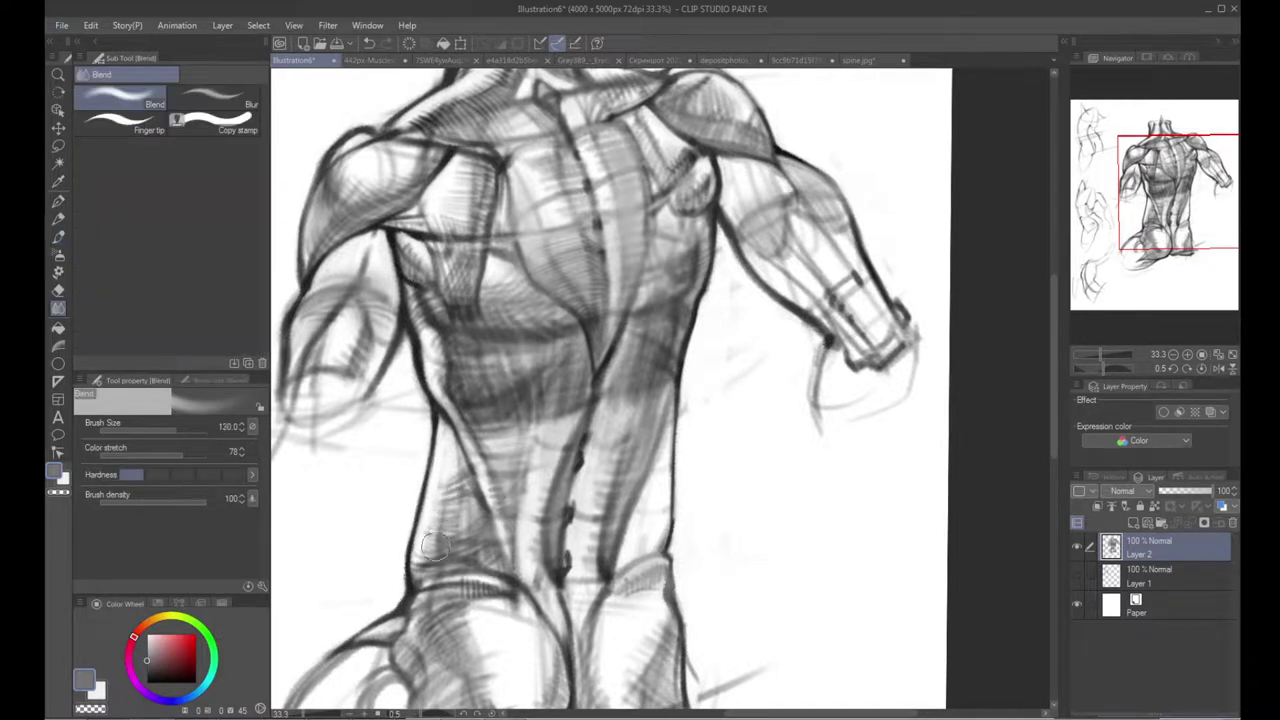
key("bracketleft")
left_click_drag(461, 482, 478, 562)
left_click_drag(451, 487, 436, 545)
Step: Shade the right lower-back muscle in sampled grey, and lighten the muscle left of the lower spine at brush size 60
left_click_drag(668, 477, 576, 470)
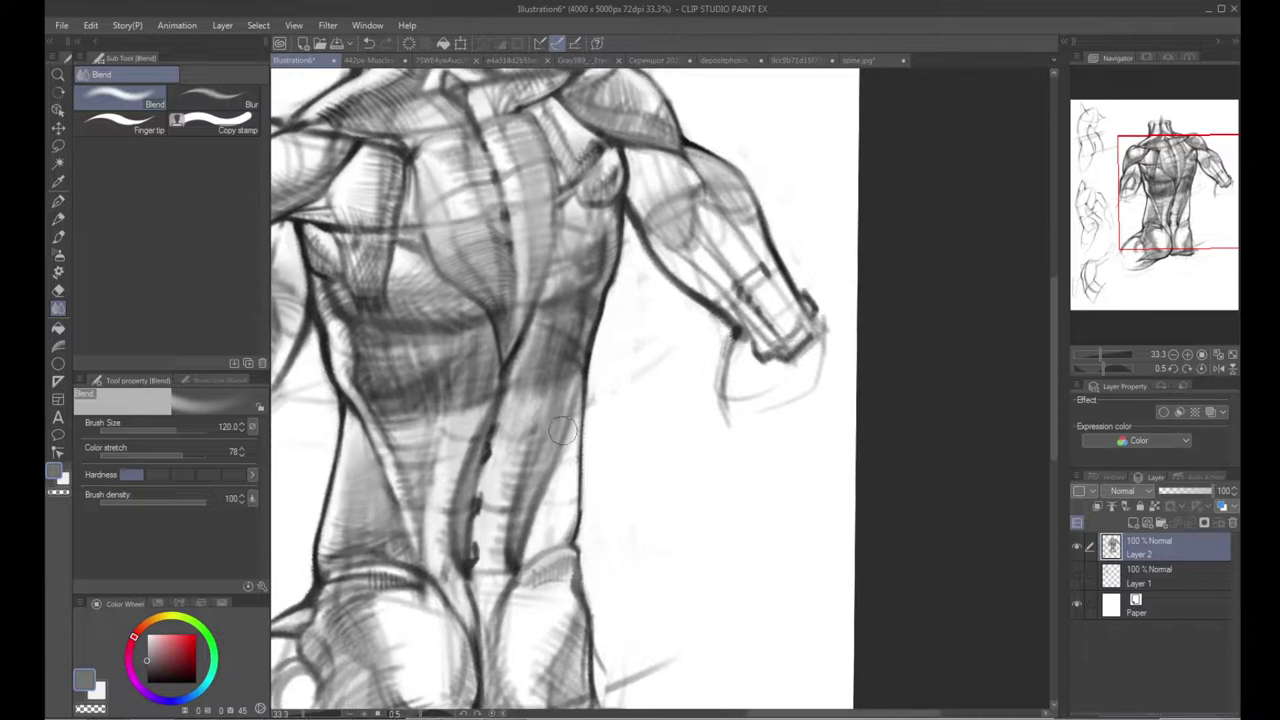
key("b")
left_click(556, 451, "alt")
key("bracketright")
mouse_move(564, 425)
left_mouse_down()
mouse_move(553, 546)
mouse_move(568, 528)
mouse_move(529, 561)
left_mouse_up()
mouse_move(565, 444)
left_mouse_down()
mouse_move(562, 490)
mouse_move(581, 506)
left_mouse_up()
left_click(447, 578, "alt")
key("bracketright")
left_click_drag(447, 579, 448, 522)
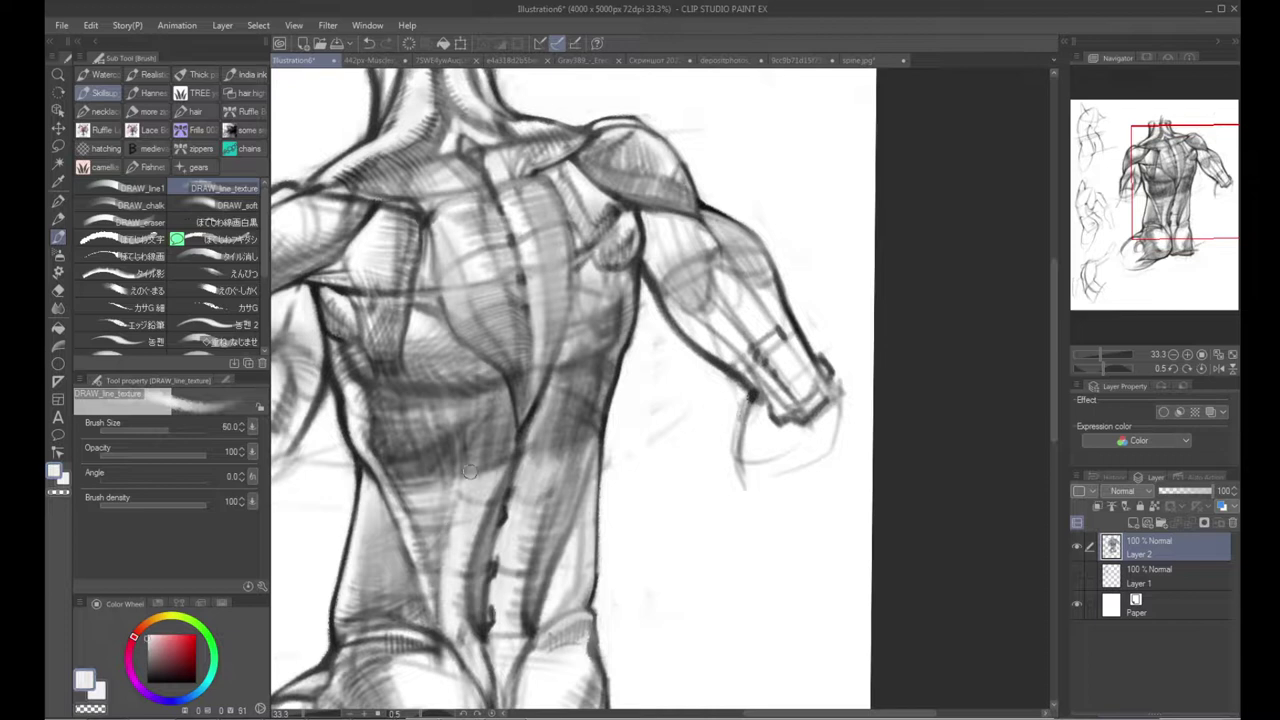
Step: Deepen the lower edge of the mid-back shadow at brush size 50, and soften it with the Blend tool
left_click(445, 449, "alt")
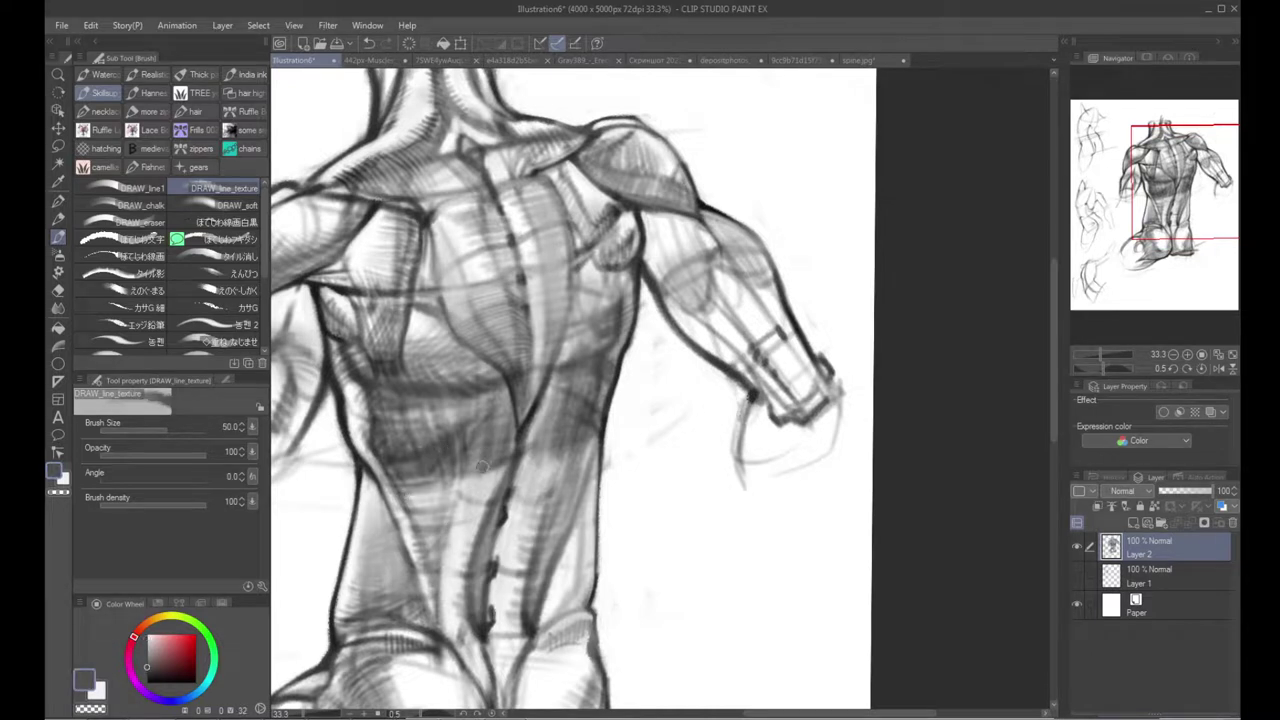
left_click(58, 307)
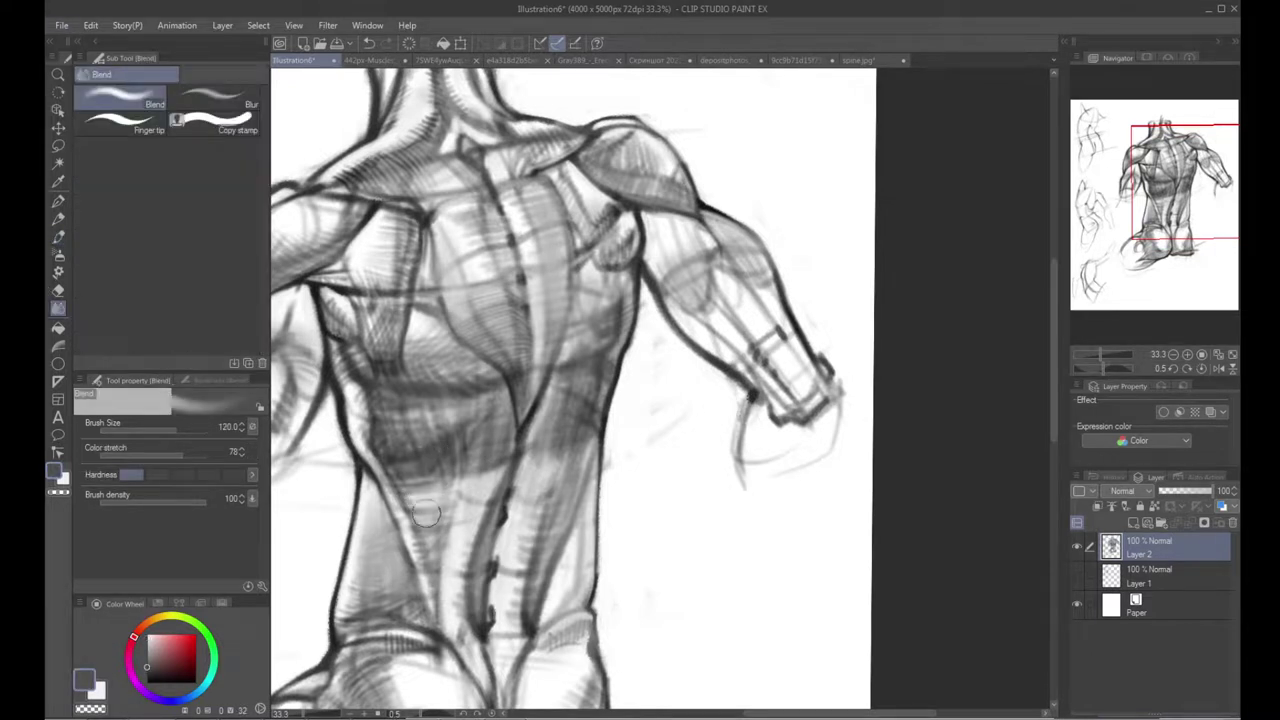
mouse_move(429, 494)
left_mouse_down()
mouse_move(436, 558)
mouse_move(472, 492)
mouse_move(444, 460)
mouse_move(444, 488)
mouse_move(490, 455)
mouse_move(545, 445)
mouse_move(562, 465)
mouse_move(537, 406)
mouse_move(567, 299)
left_mouse_up()
Step: Darken the shadow on the back muscle right of the spine in sampled near-black at brush size 50
key("r")
key("b")
left_click(567, 297, "alt")
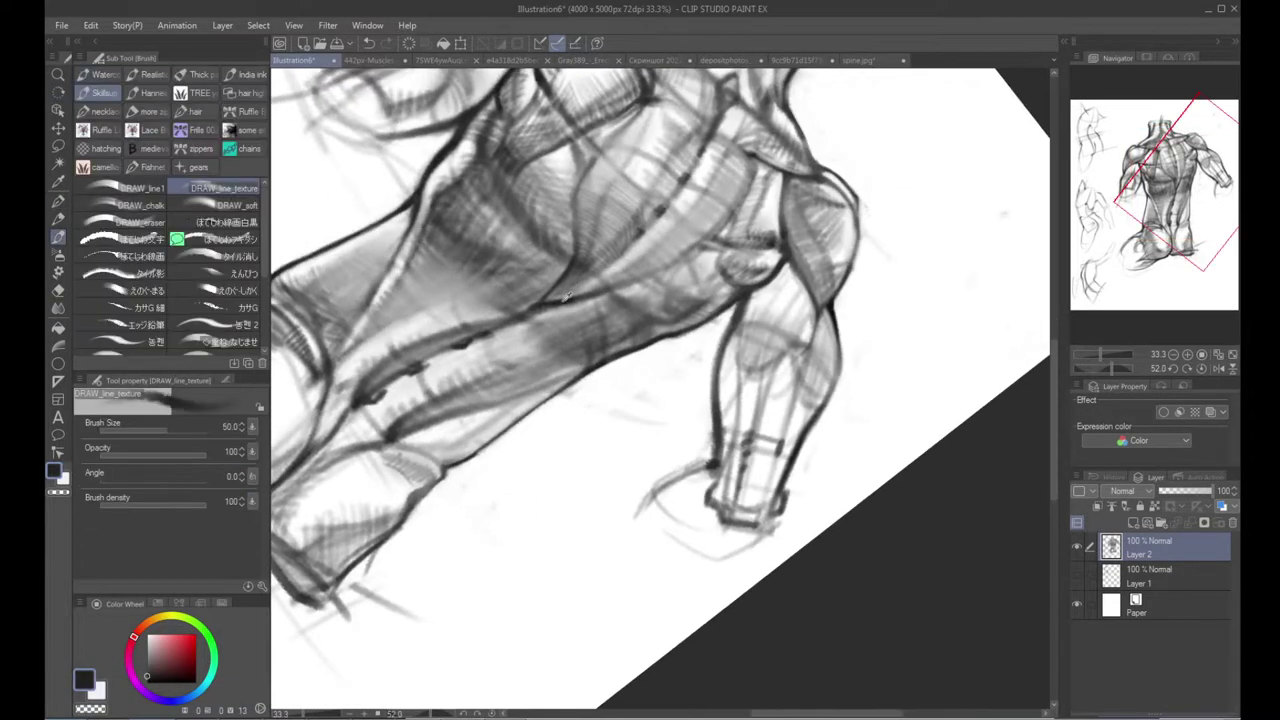
left_click_drag(528, 354, 623, 283)
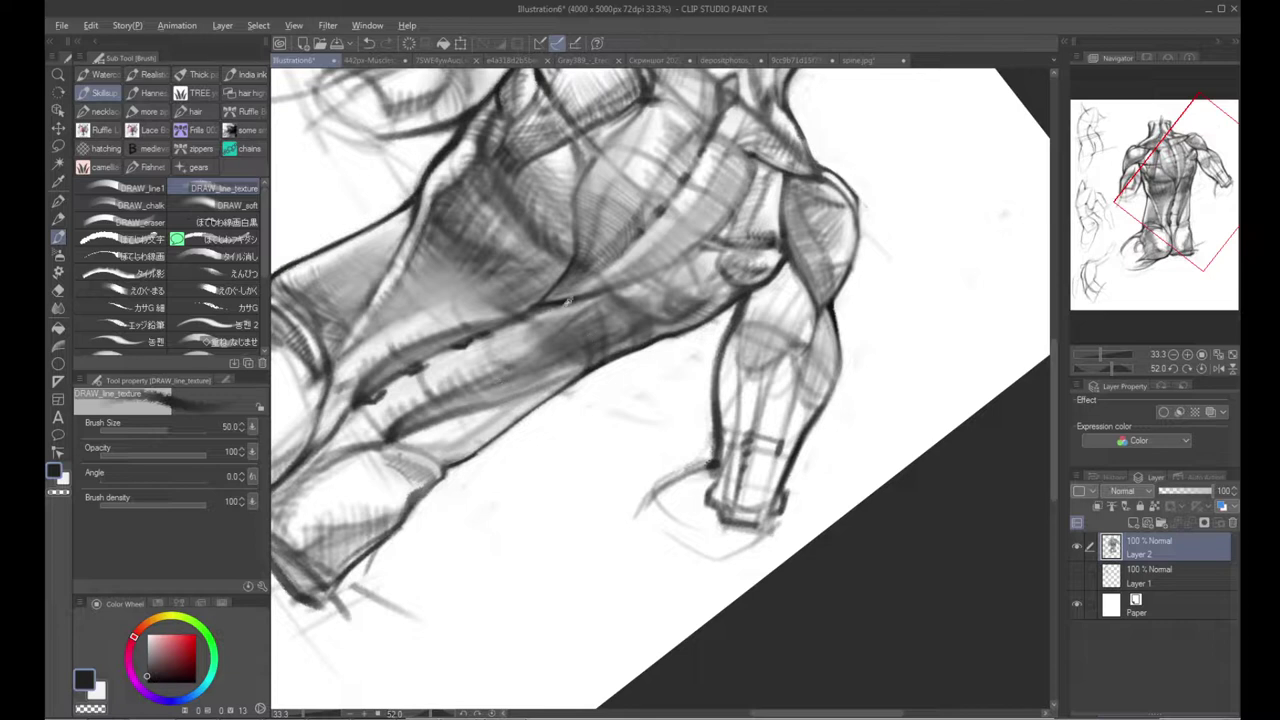
Step: Examine the whole figure's balance in a mirrored view
scroll(593, 340, "down", 3)
key("r")
key("ctrl+space")
left_click_drag(525, 357, 585, 450)
key("r")
key("h")
left_click_drag(472, 420, 557, 433)
key("h")
key("ctrl+space")
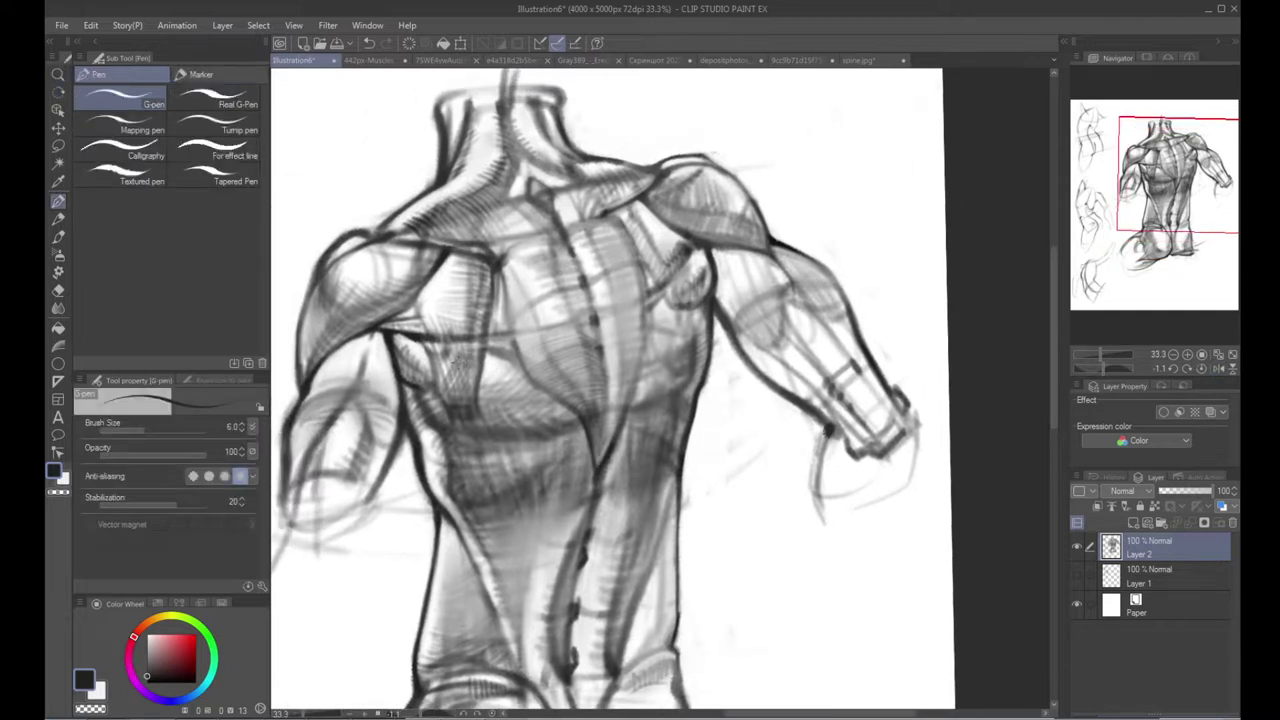
Step: Define the side muscles below the right armpit with dark strokes at brush size 50
key("b")
key("space")
left_click_drag(606, 189, 622, 231)
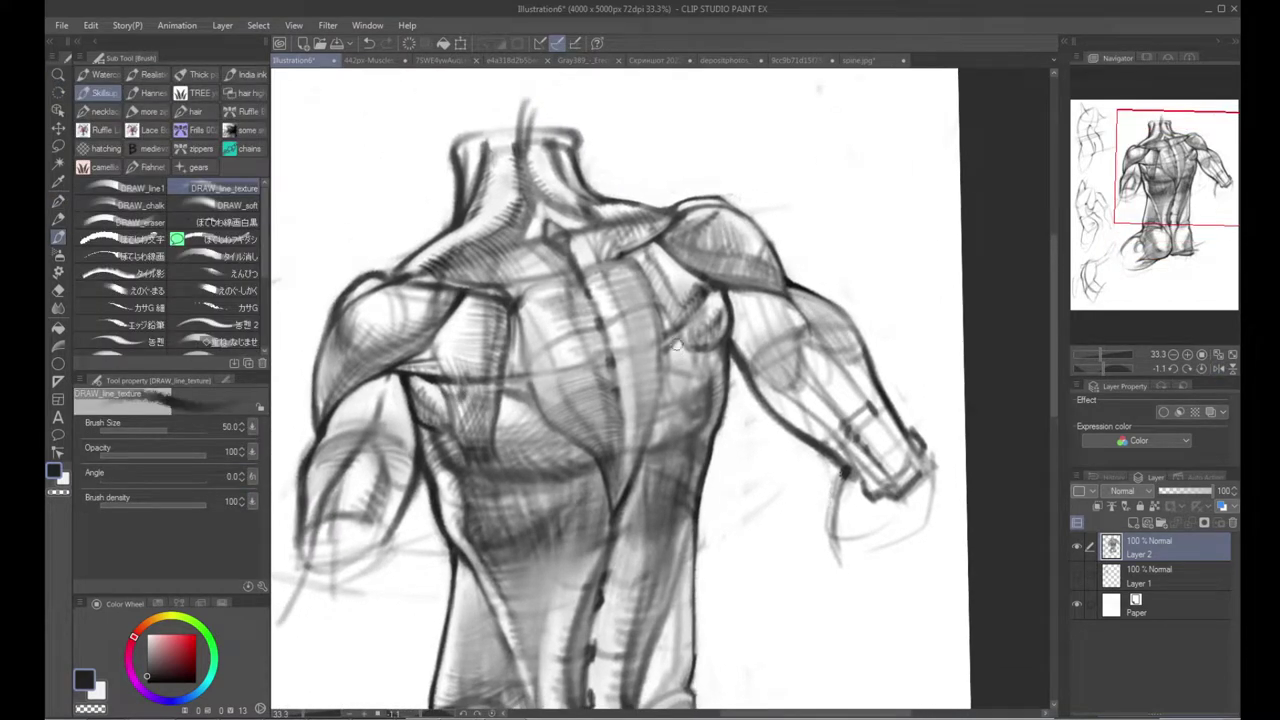
mouse_move(679, 346)
left_mouse_down()
mouse_move(686, 417)
mouse_move(671, 341)
left_mouse_up()
key("x")
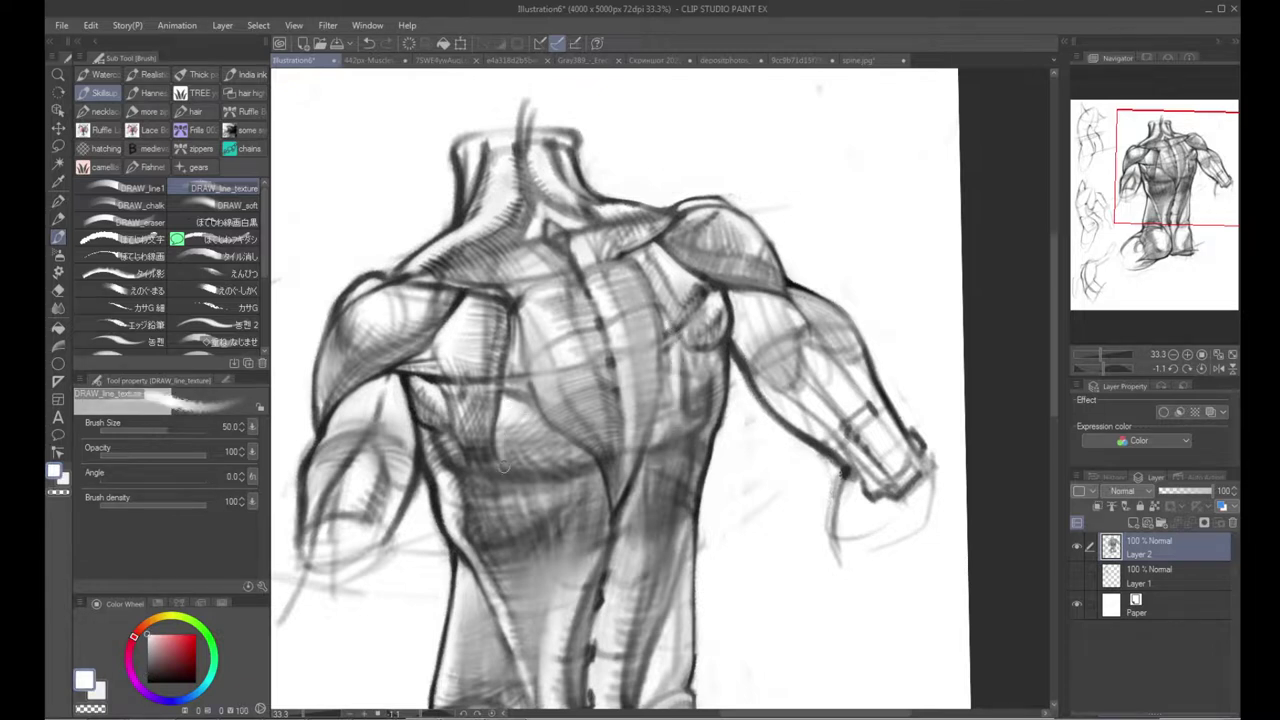
key("x")
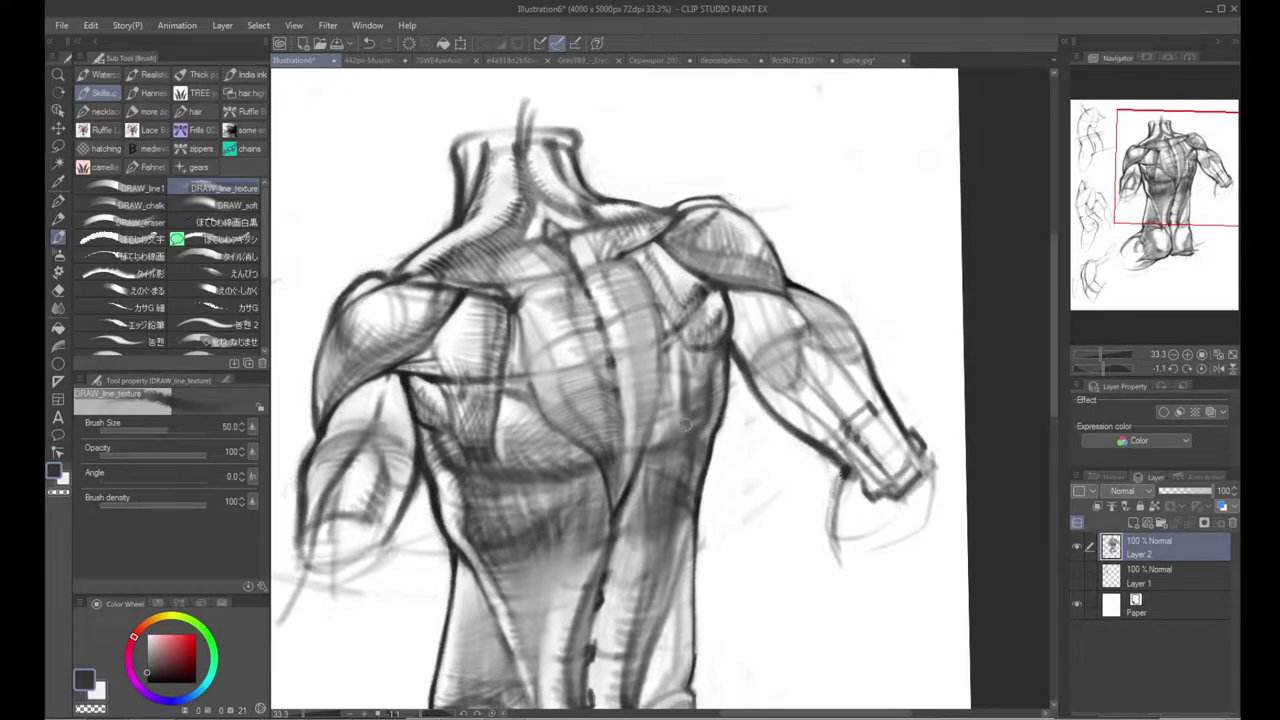
left_click_drag(694, 360, 680, 382)
Step: Brighten the gap beside the right shoulder muscle in white at brush size 30, and hatch the muscle's lower edge dark
key("x")
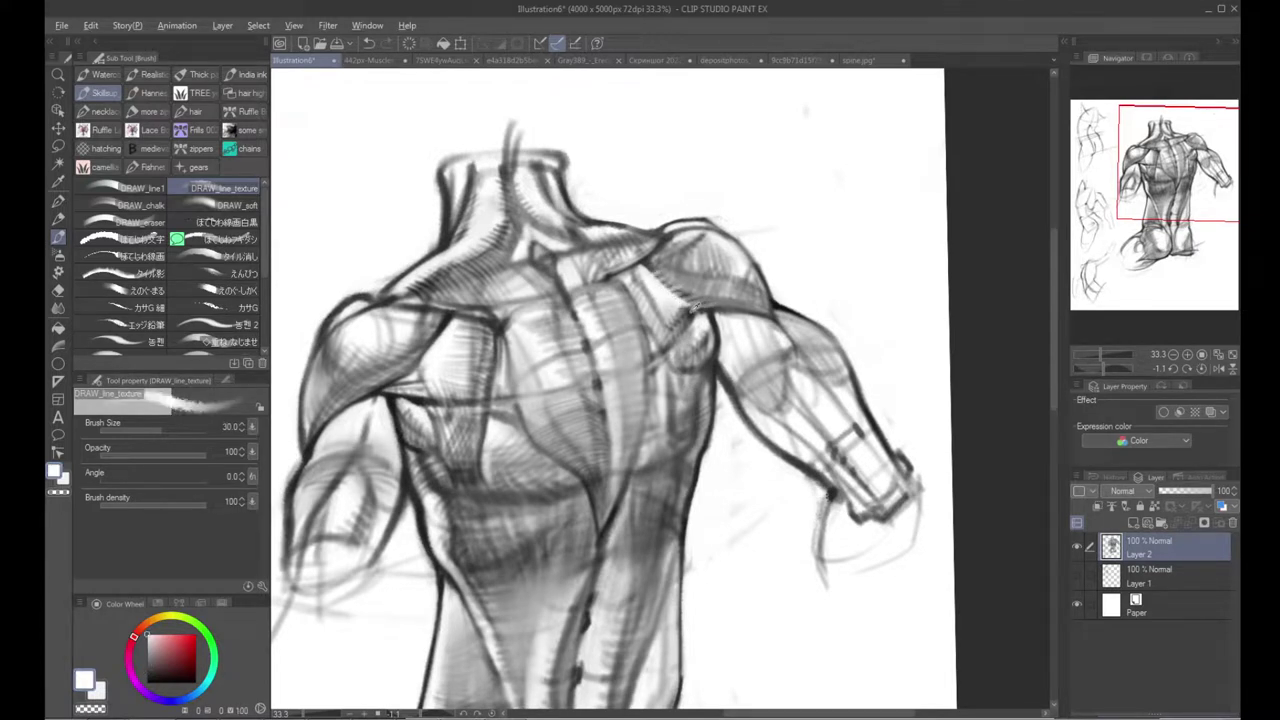
key("x")
left_click_drag(746, 294, 664, 312)
key("x")
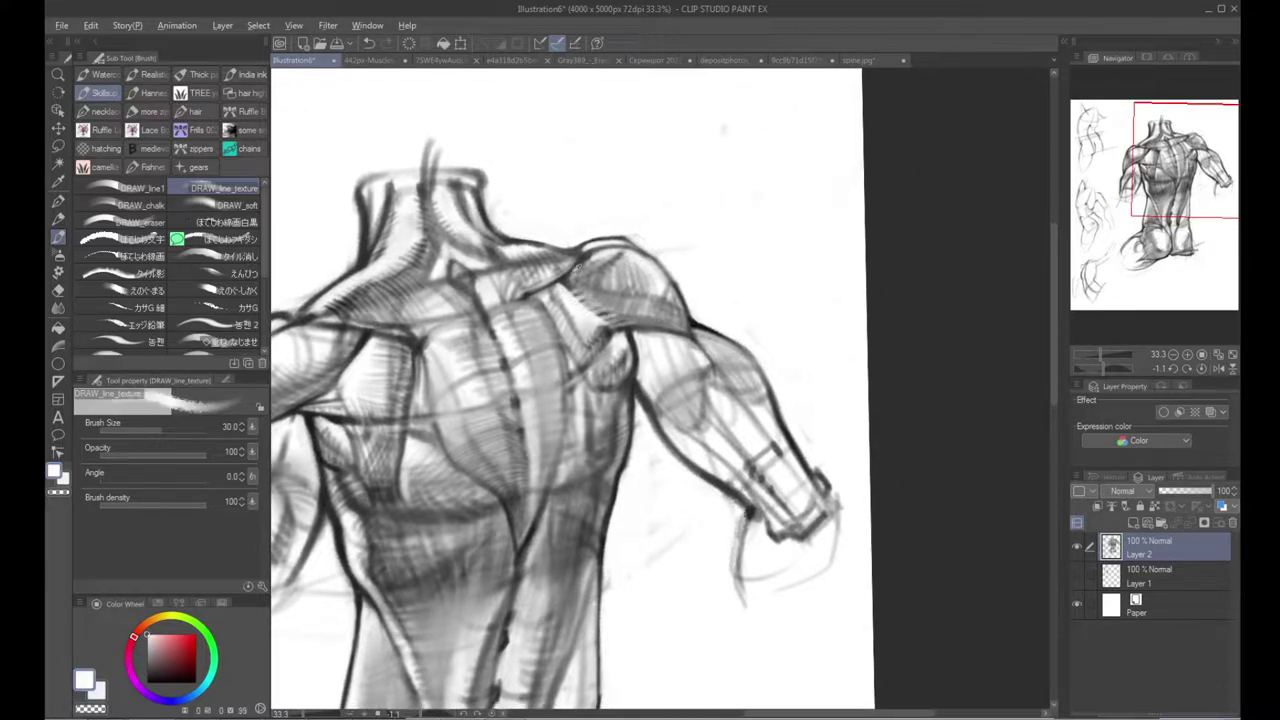
left_click(567, 286, "alt")
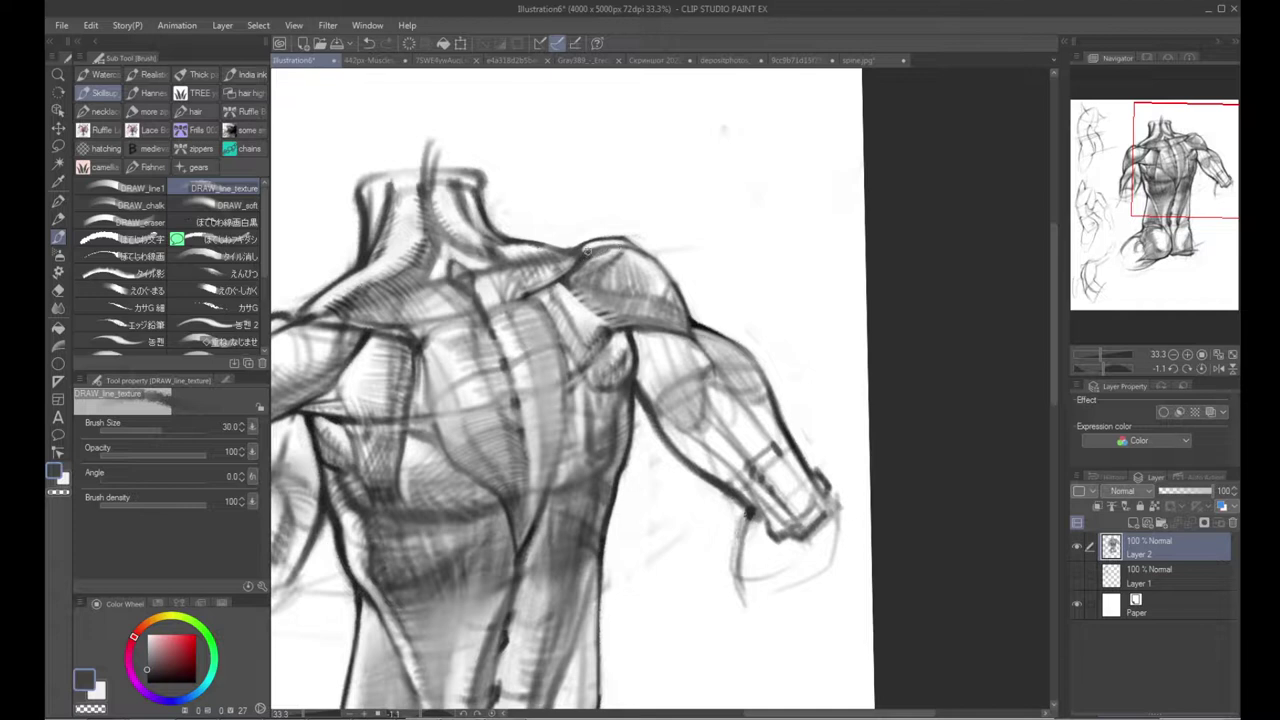
Step: Rework the double contour on top of the right shoulder with sampled light and dark tones at brush sizes 30 and 20
left_click(596, 246, "alt")
key("/")
left_click(601, 240)
left_click(601, 240)
key("p")
key("b")
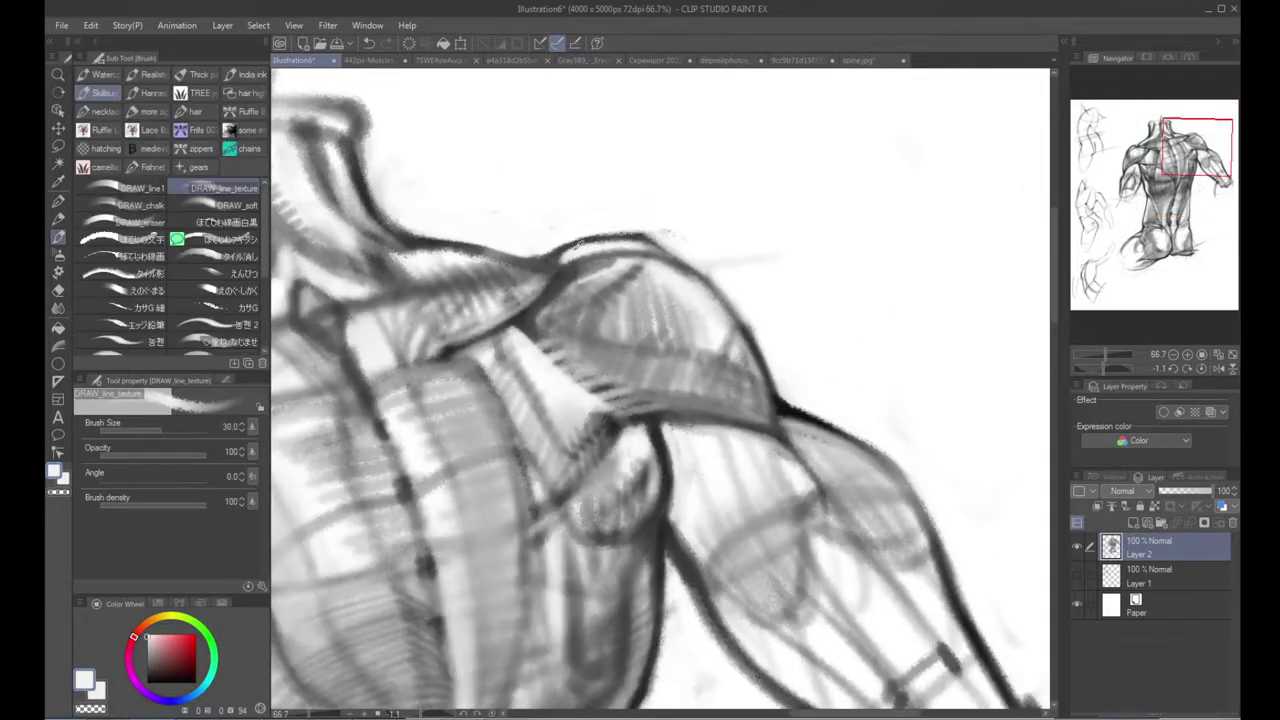
left_click(547, 262, "alt")
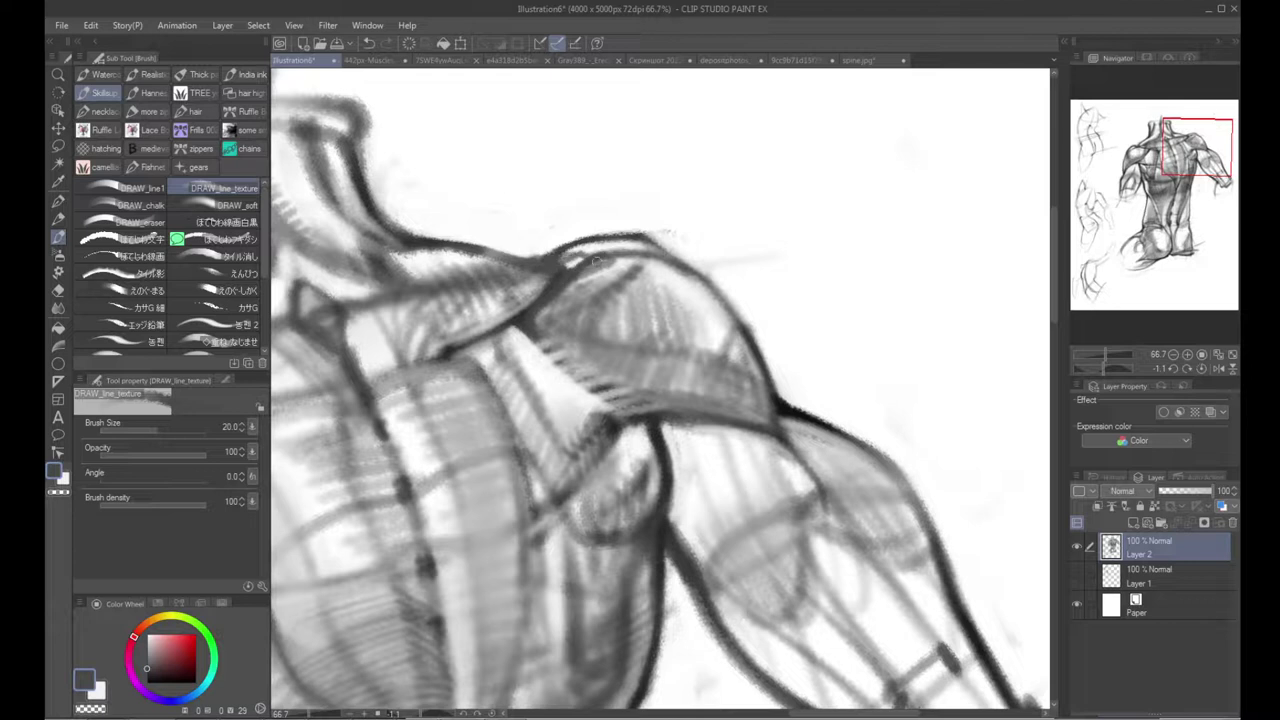
left_click(540, 261, "alt")
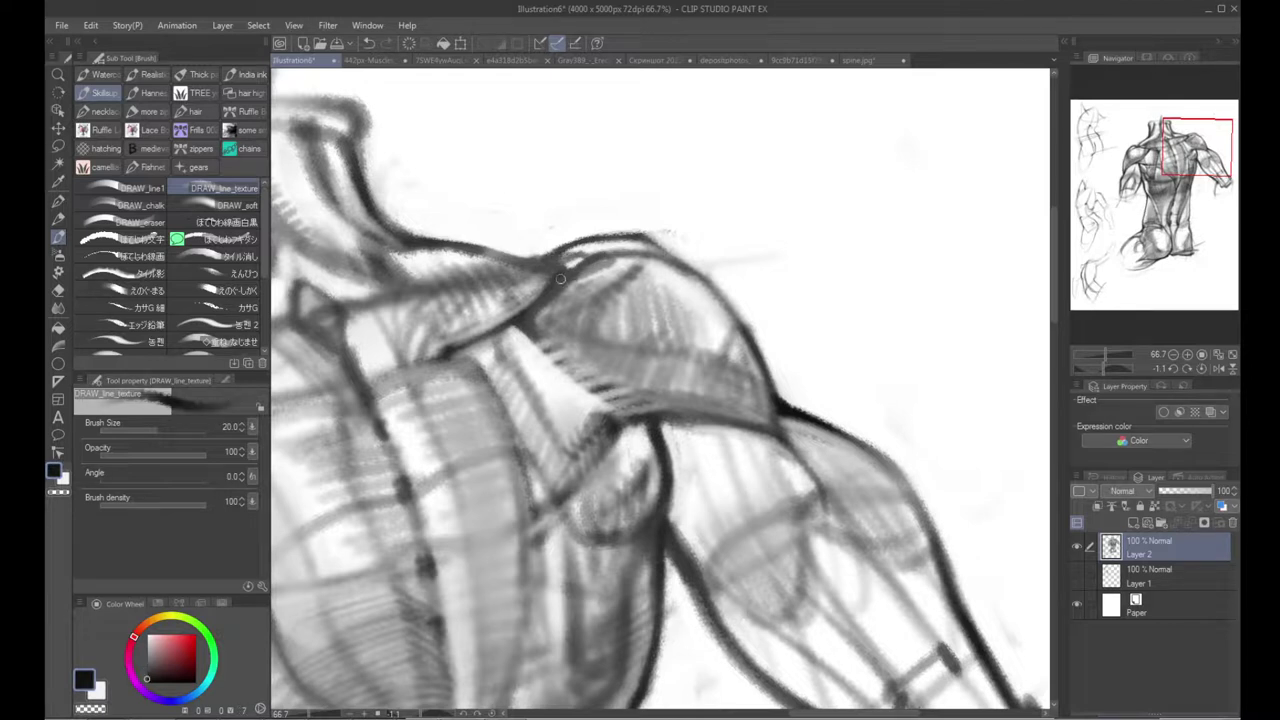
left_click_drag(552, 256, 596, 253)
Step: Check the figure in a mirrored view, and touch up the right shoulder's top contour in near-black at brush size 20
key("/")
left_click(582, 312)
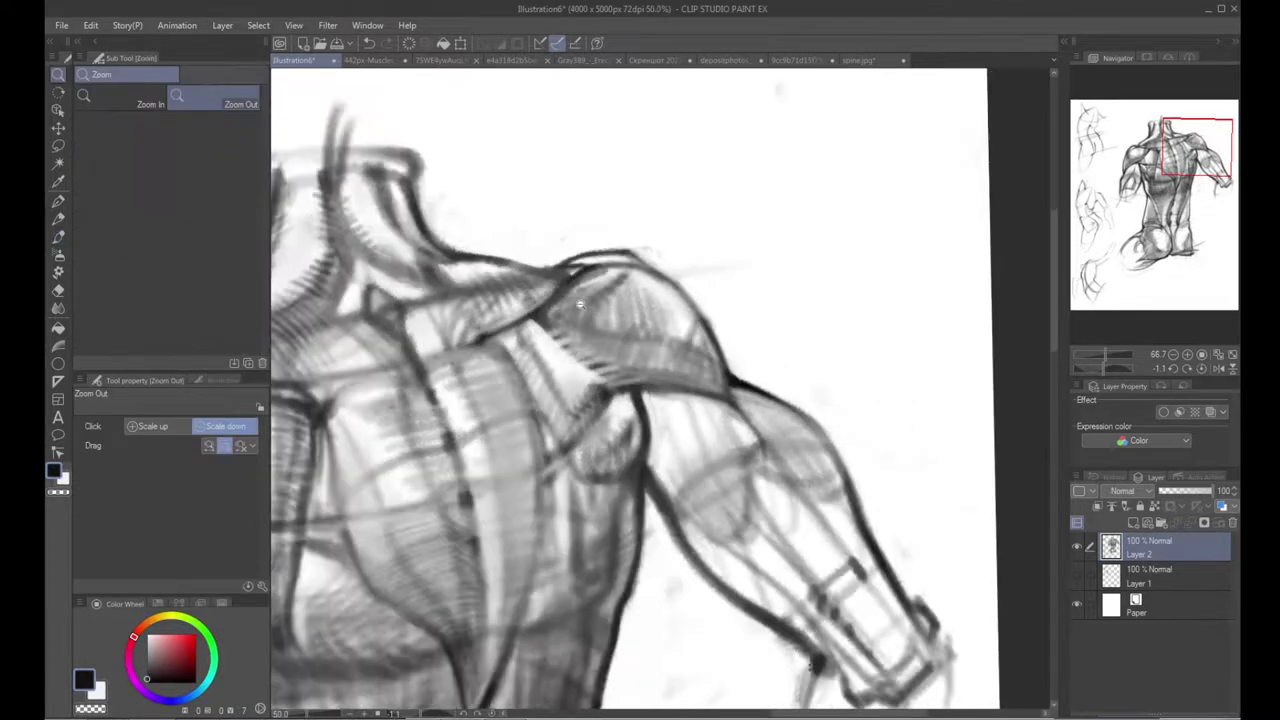
left_click(581, 310)
key("h")
key("h")
mouse_move(630, 402)
left_mouse_down()
mouse_move(635, 380)
mouse_move(787, 264)
left_mouse_up()
key("ctrl+space")
left_click(590, 264)
key("shift+space")
left_click_drag(479, 321, 593, 191)
left_click_drag(523, 328, 649, 240)
mouse_move(510, 332)
left_mouse_down()
mouse_move(632, 262)
mouse_move(541, 319)
left_mouse_up()
left_click_drag(1015, 300, 824, 329)
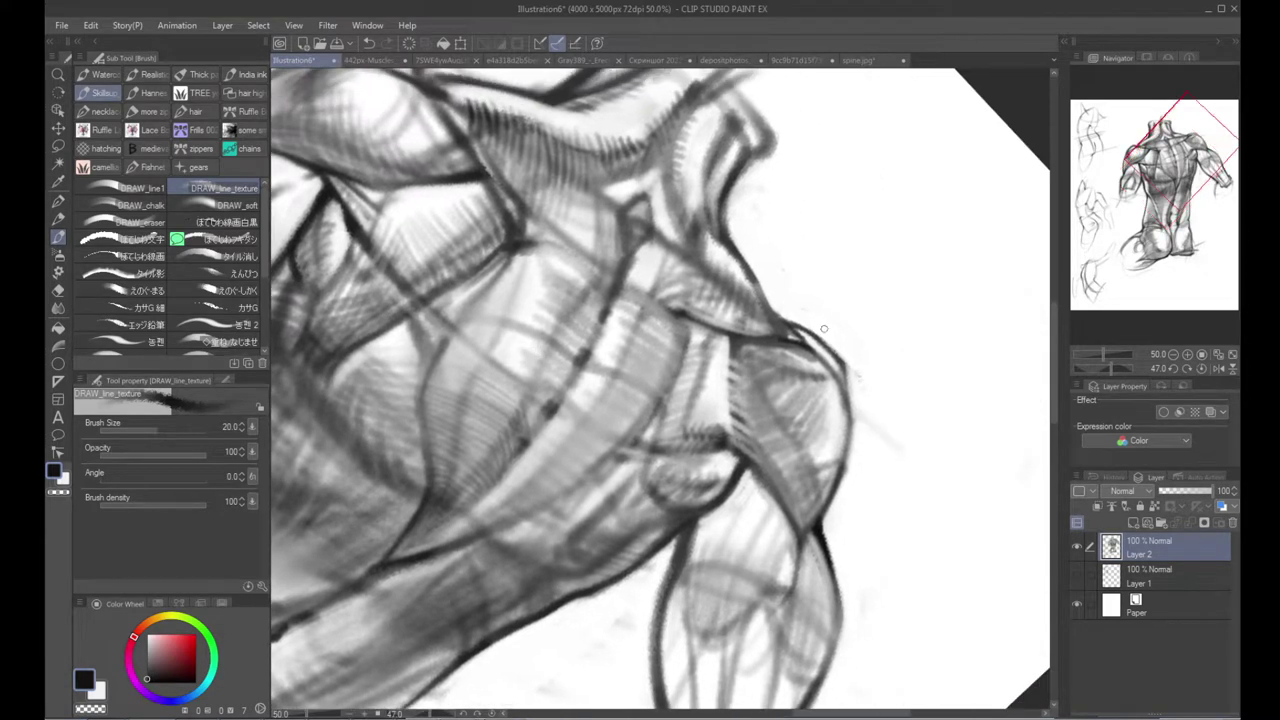
Step: Clean up the outer contour of the left shoulder and trapezius in white at brush size 40
left_click_drag(551, 310, 748, 404)
key("r")
left_click_drag(641, 162, 497, 228)
key("p")
key("b")
key("x")
left_click_drag(431, 332, 547, 255)
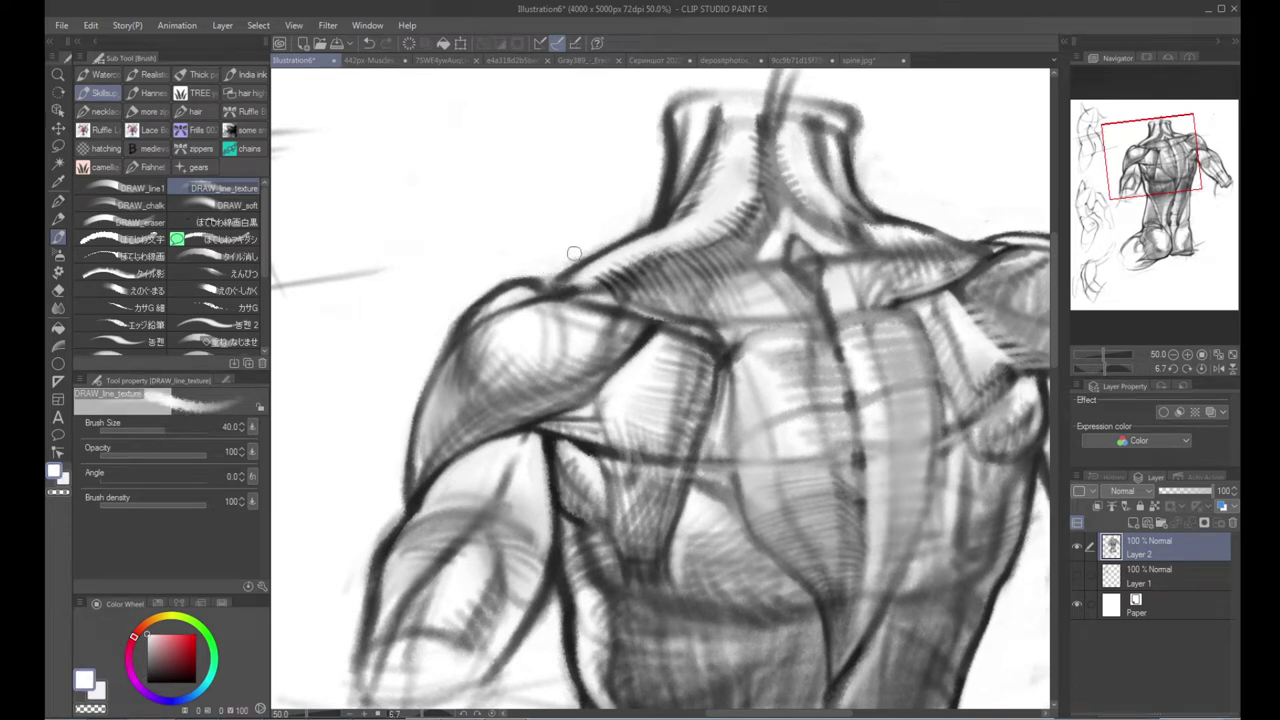
Step: Erase the construction lines around the left arm's end and clear its cut face in white at brush size 80
scroll(455, 341, "down", 4)
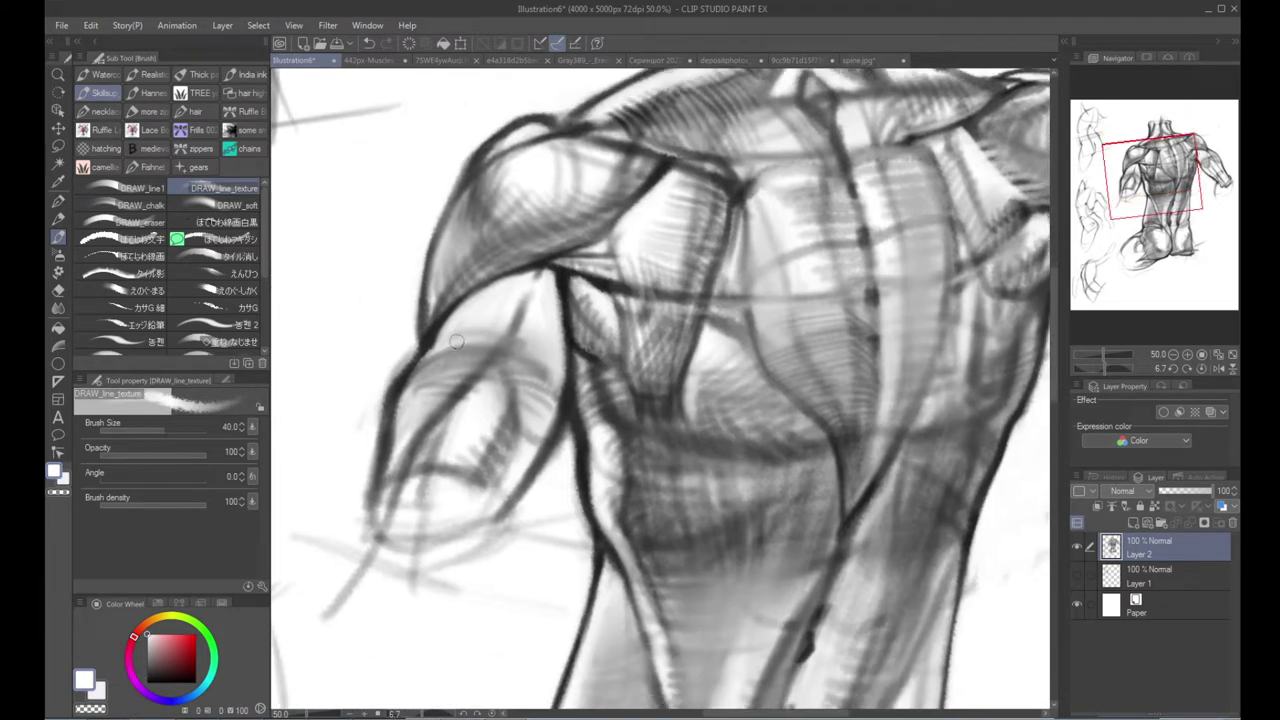
mouse_move(343, 562)
left_mouse_down()
mouse_move(426, 495)
mouse_move(347, 459)
mouse_move(384, 536)
mouse_move(429, 536)
mouse_move(473, 519)
mouse_move(502, 525)
mouse_move(447, 514)
mouse_move(468, 461)
mouse_move(432, 434)
mouse_move(446, 456)
mouse_move(520, 434)
mouse_move(482, 421)
mouse_move(495, 437)
mouse_move(464, 441)
mouse_move(470, 451)
mouse_move(581, 450)
mouse_move(608, 491)
mouse_move(623, 484)
mouse_move(608, 420)
left_mouse_up()
key("]")
key("]")
key("]")
key("]")
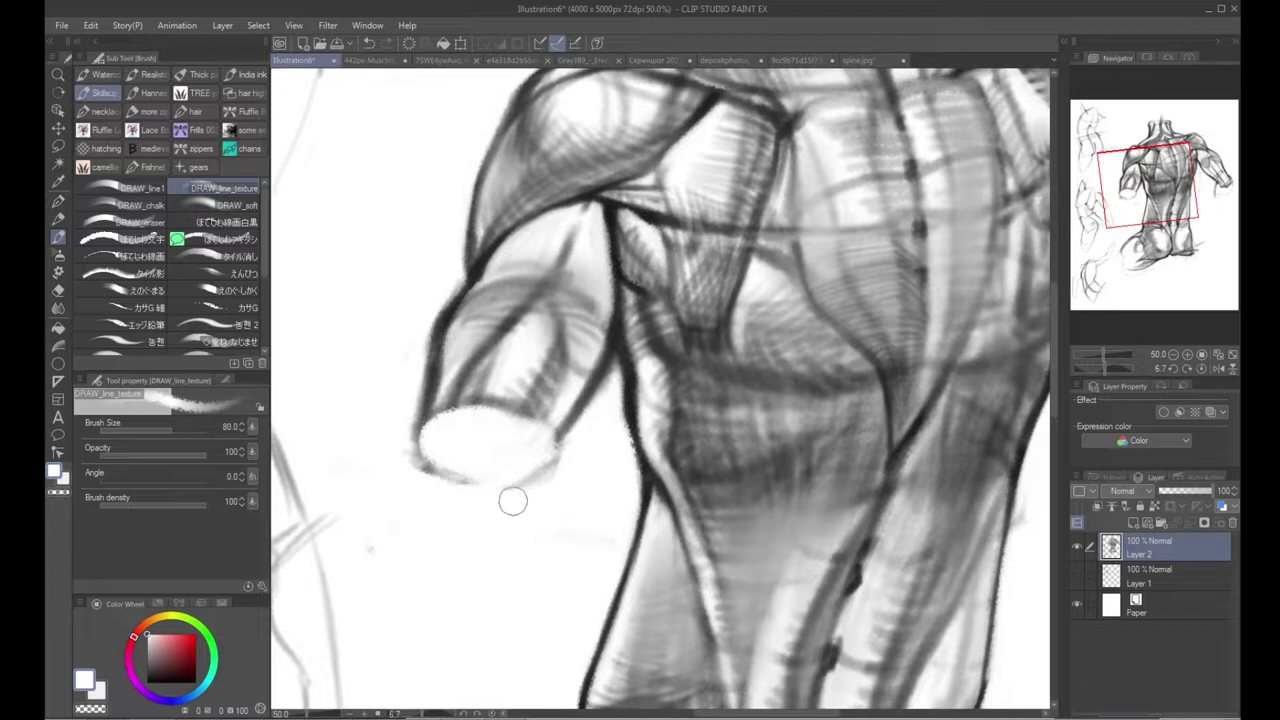
left_click_drag(393, 437, 461, 481)
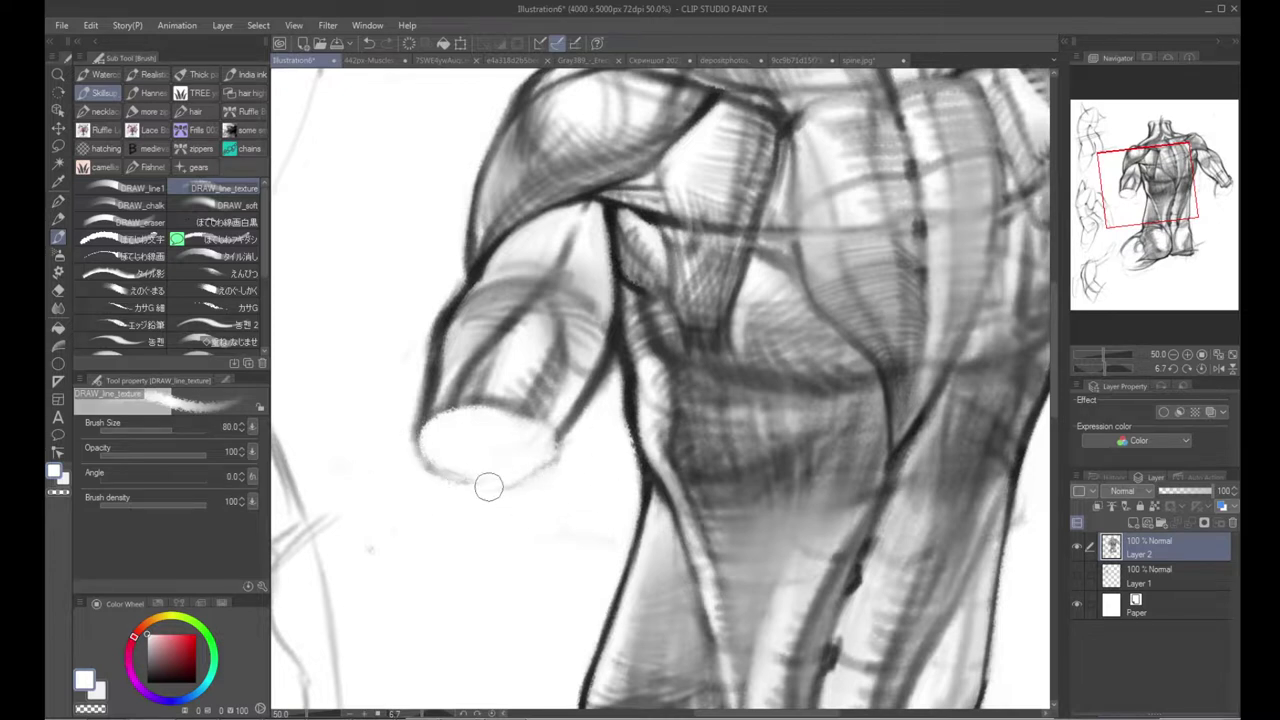
Step: Outline the elliptical cut end of the left arm in near-black at brush size 40, and check the figure in a mirrored view
left_click(529, 511, "alt")
left_click(529, 511, "alt")
mouse_move(529, 511)
left_mouse_down()
mouse_move(430, 402)
mouse_move(503, 377)
mouse_move(584, 382)
left_mouse_up()
left_click(459, 375, "ctrl")
left_click(459, 375, "ctrl")
left_click_drag(490, 365, 486, 389)
left_click(632, 298, "alt")
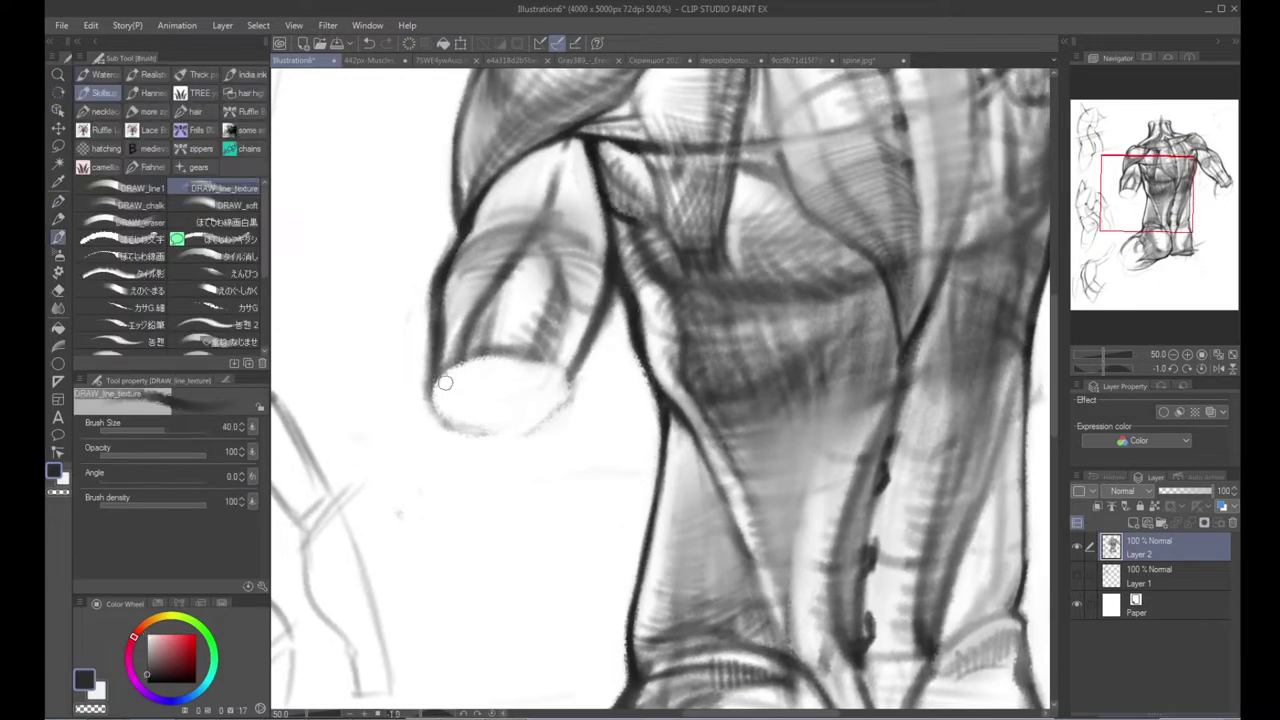
mouse_move(428, 393)
left_mouse_down()
mouse_move(543, 359)
mouse_move(477, 355)
mouse_move(557, 387)
left_mouse_up()
mouse_move(426, 387)
left_mouse_down()
mouse_move(450, 432)
mouse_move(560, 426)
left_mouse_up()
left_click_drag(571, 372, 563, 403)
left_click(606, 402, "alt")
left_click(649, 393, "alt")
left_click_drag(696, 391, 626, 438)
key("h")
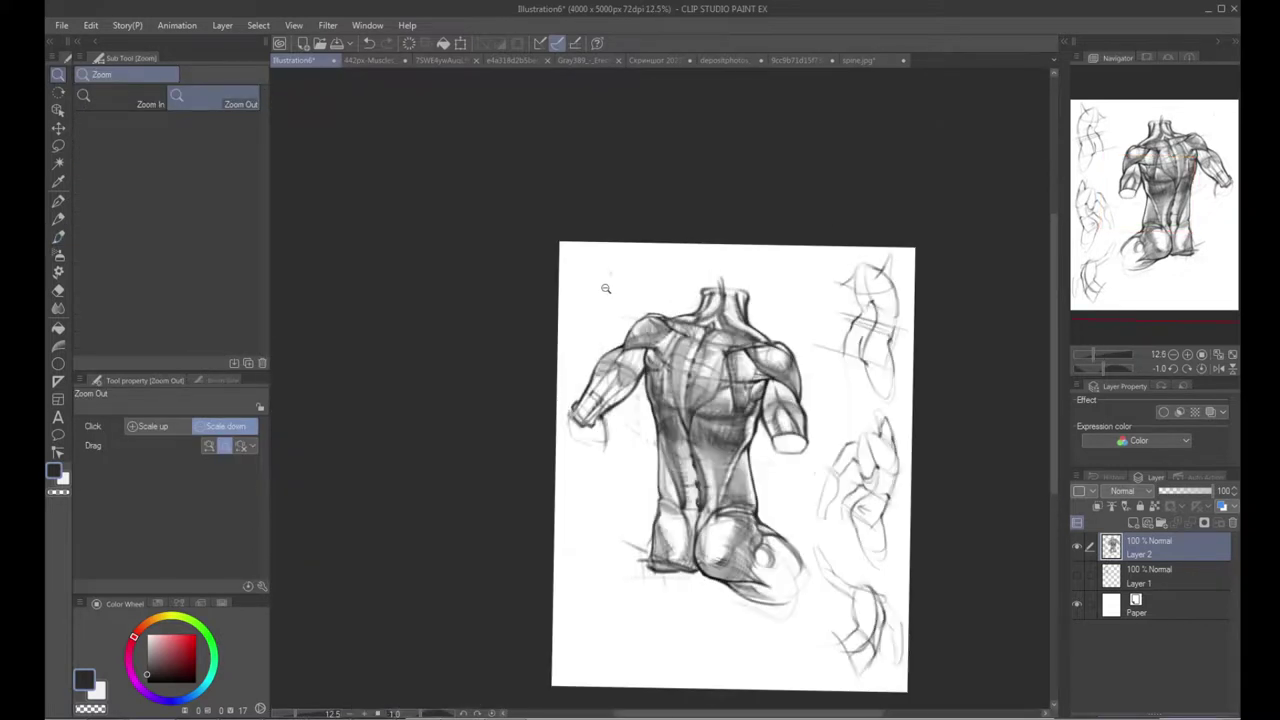
key("h")
left_click_drag(683, 425, 651, 363)
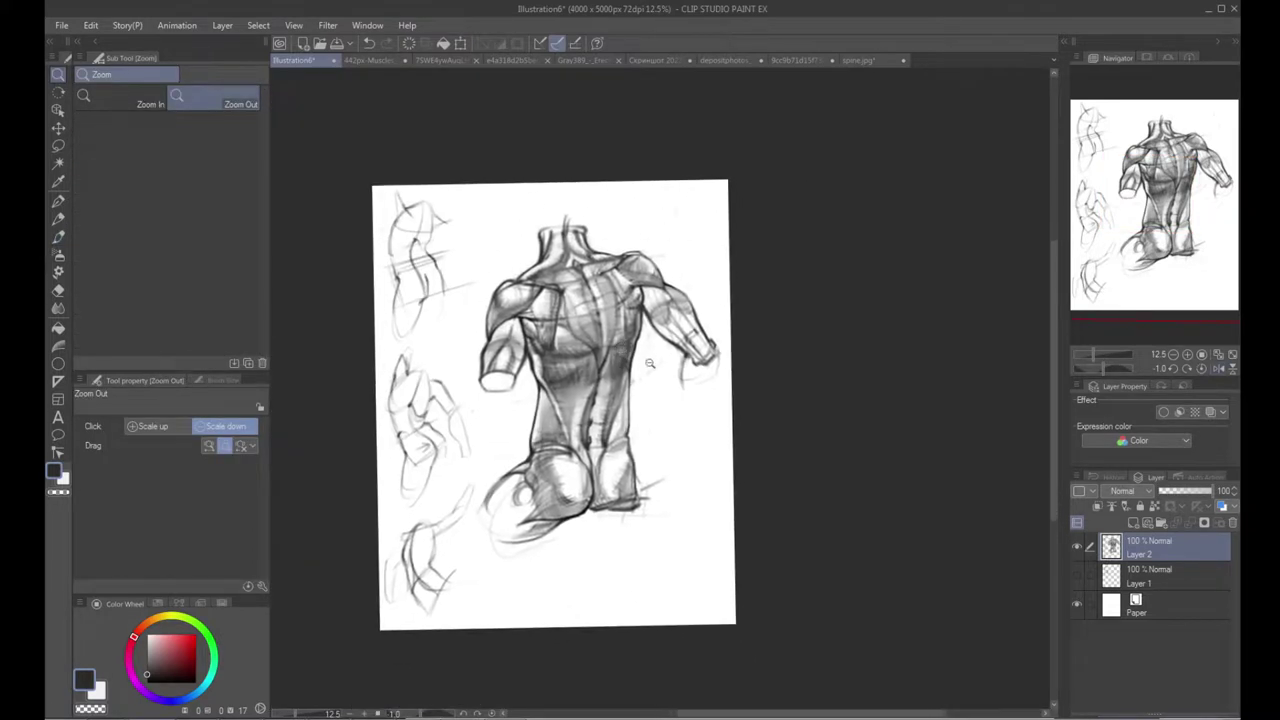
Step: Add dark detail strokes along the upper edge of the right forearm near the wrist at brush size 30
left_click(667, 352, "ctrl")
left_click(700, 328, "ctrl")
key("shift+space")
mouse_move(562, 300)
left_mouse_down()
mouse_move(455, 389)
mouse_move(603, 320)
mouse_move(615, 350)
mouse_move(578, 410)
left_mouse_up()
key("b")
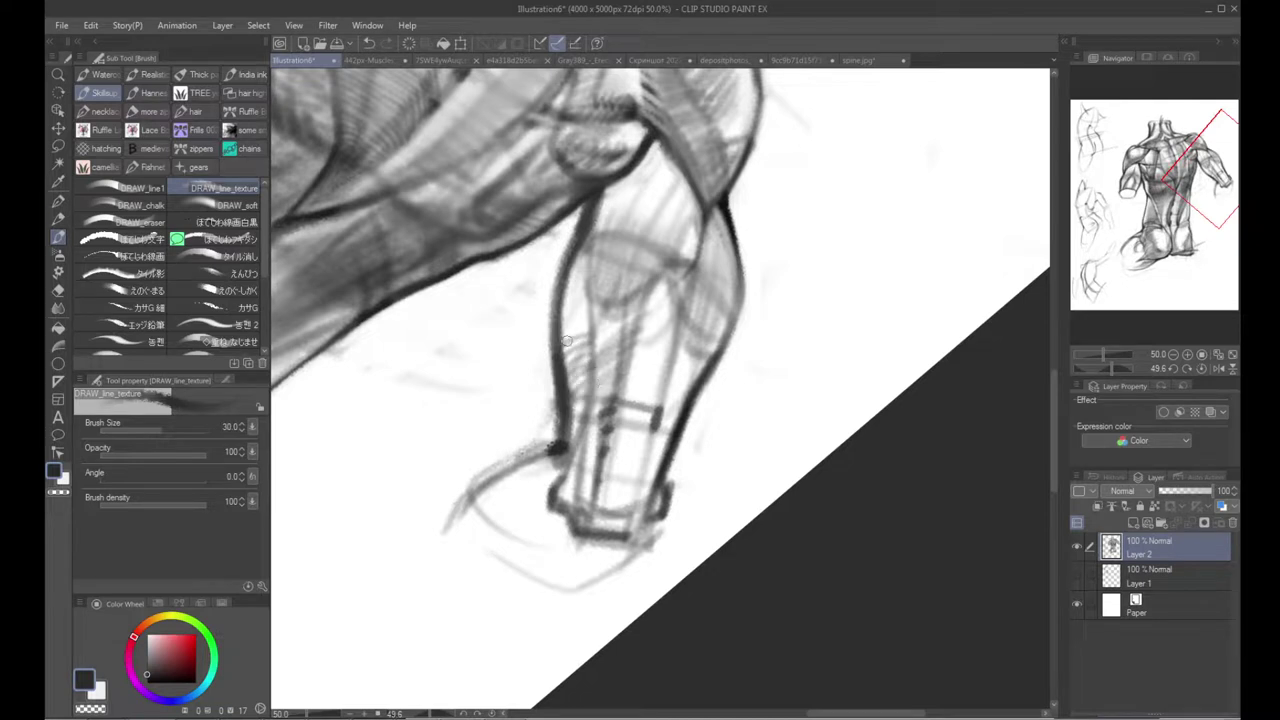
left_click_drag(575, 304, 575, 477)
key("r")
mouse_move(553, 420)
left_mouse_down()
mouse_move(600, 526)
mouse_move(768, 462)
left_mouse_up()
key("p")
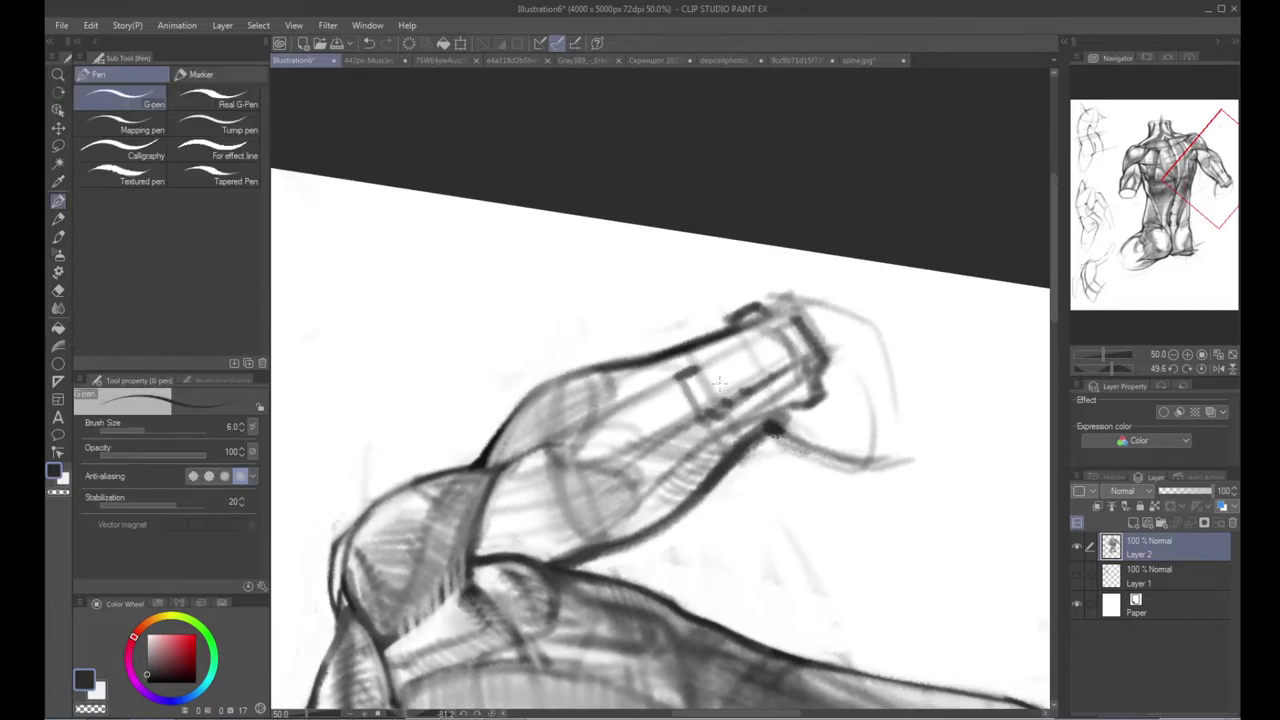
key("b")
left_click_drag(721, 353, 771, 328)
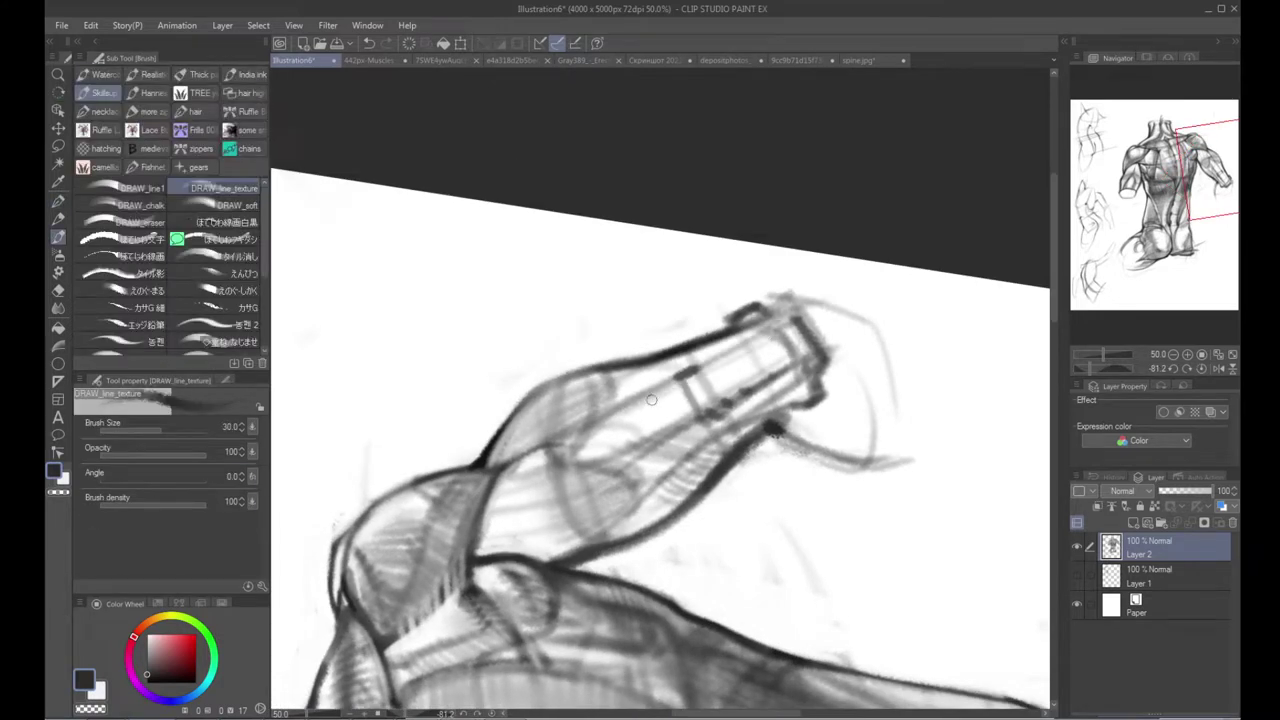
left_click_drag(711, 362, 766, 313)
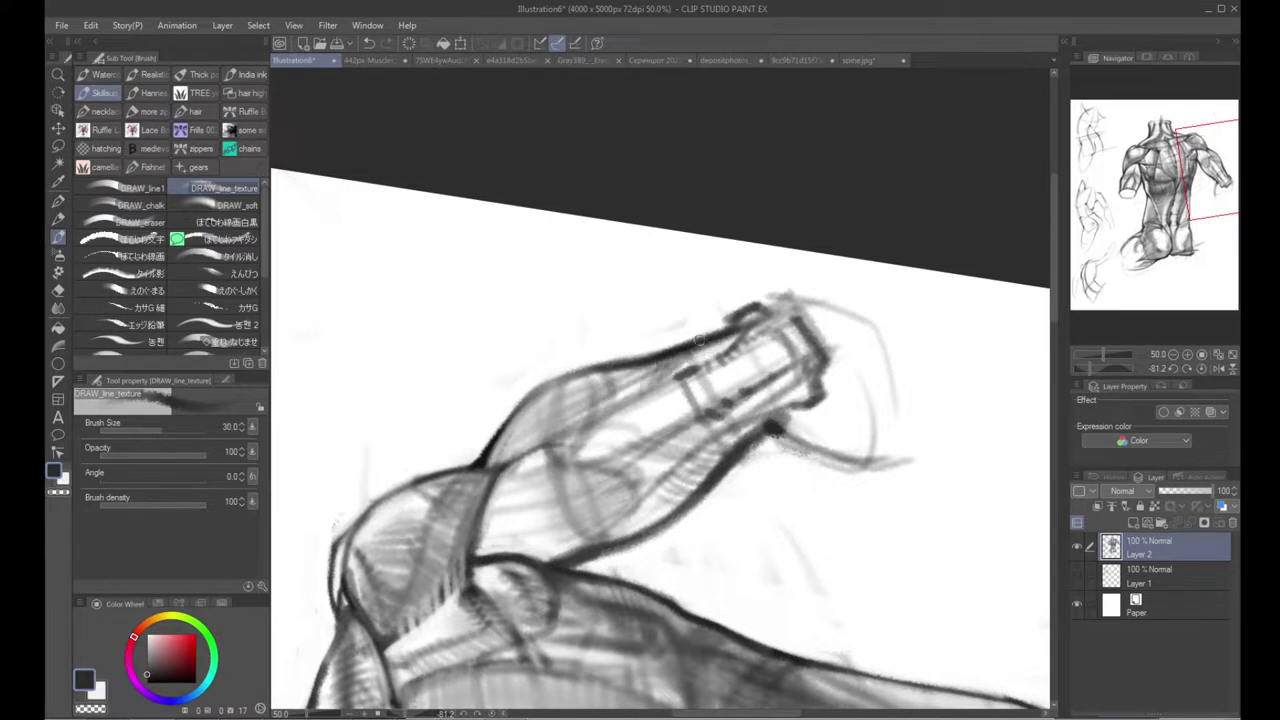
mouse_move(743, 440)
left_mouse_down()
mouse_move(645, 388)
mouse_move(610, 393)
mouse_move(537, 441)
left_mouse_up()
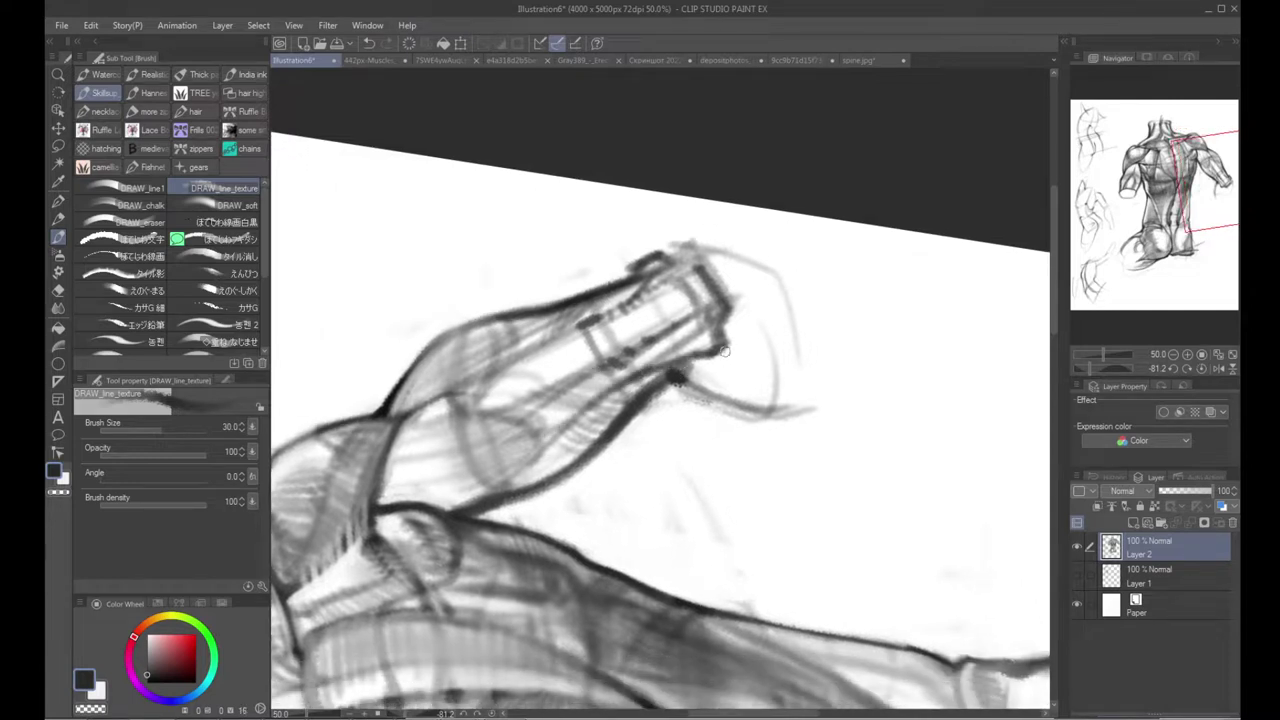
Step: Sketch a rounded hand shape at the end of the right arm in near-black at brush size 30
mouse_move(672, 404)
left_mouse_down()
mouse_move(628, 406)
mouse_move(514, 300)
mouse_move(520, 290)
left_mouse_up()
mouse_move(602, 371)
left_mouse_down()
mouse_move(572, 427)
mouse_move(626, 390)
mouse_move(590, 448)
mouse_move(475, 461)
left_mouse_up()
left_click_drag(508, 340, 457, 440)
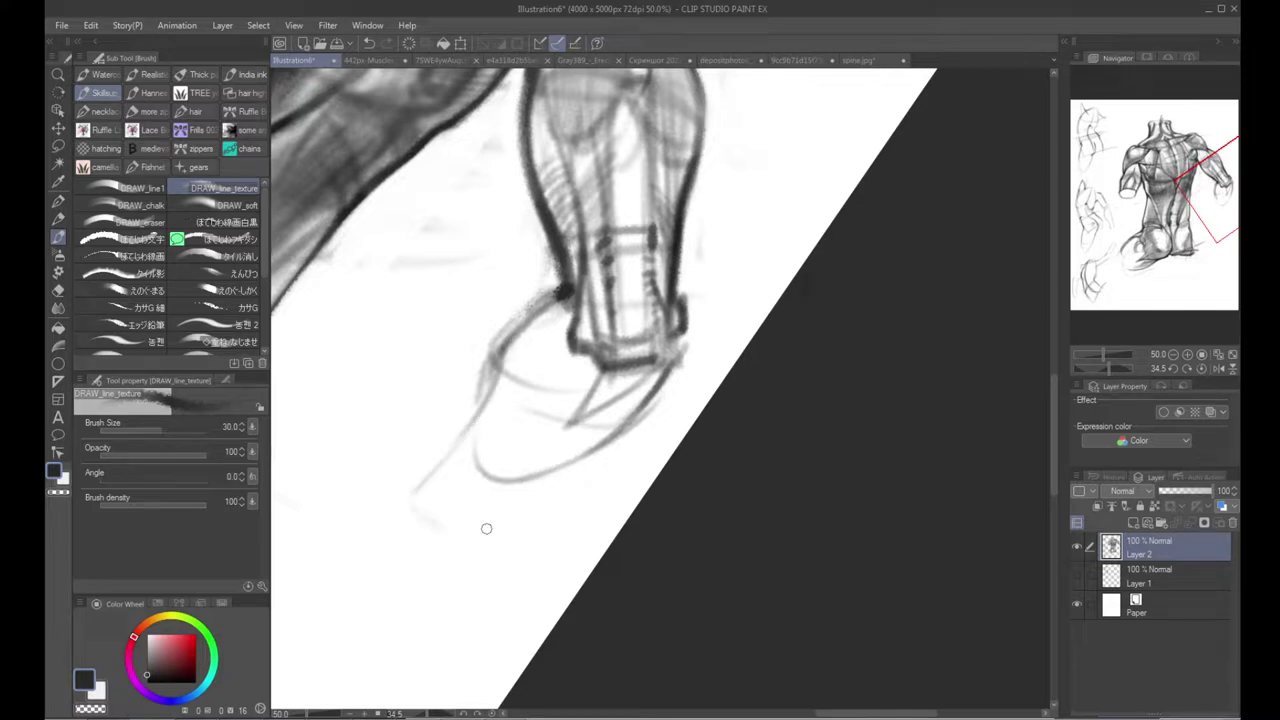
mouse_move(484, 388)
left_mouse_down()
mouse_move(515, 329)
mouse_move(510, 340)
mouse_move(507, 293)
mouse_move(544, 290)
mouse_move(491, 339)
mouse_move(546, 319)
mouse_move(495, 368)
mouse_move(585, 428)
mouse_move(554, 426)
mouse_move(640, 410)
left_mouse_up()
Step: Clean up stray lines around the right hand in white at brush size 50, and darken its rounded outline in near-black
key("x")
key("x")
key("x")
mouse_move(443, 397)
left_mouse_down()
mouse_move(487, 378)
mouse_move(434, 461)
mouse_move(539, 469)
mouse_move(519, 480)
mouse_move(471, 412)
mouse_move(490, 427)
mouse_move(636, 435)
left_mouse_up()
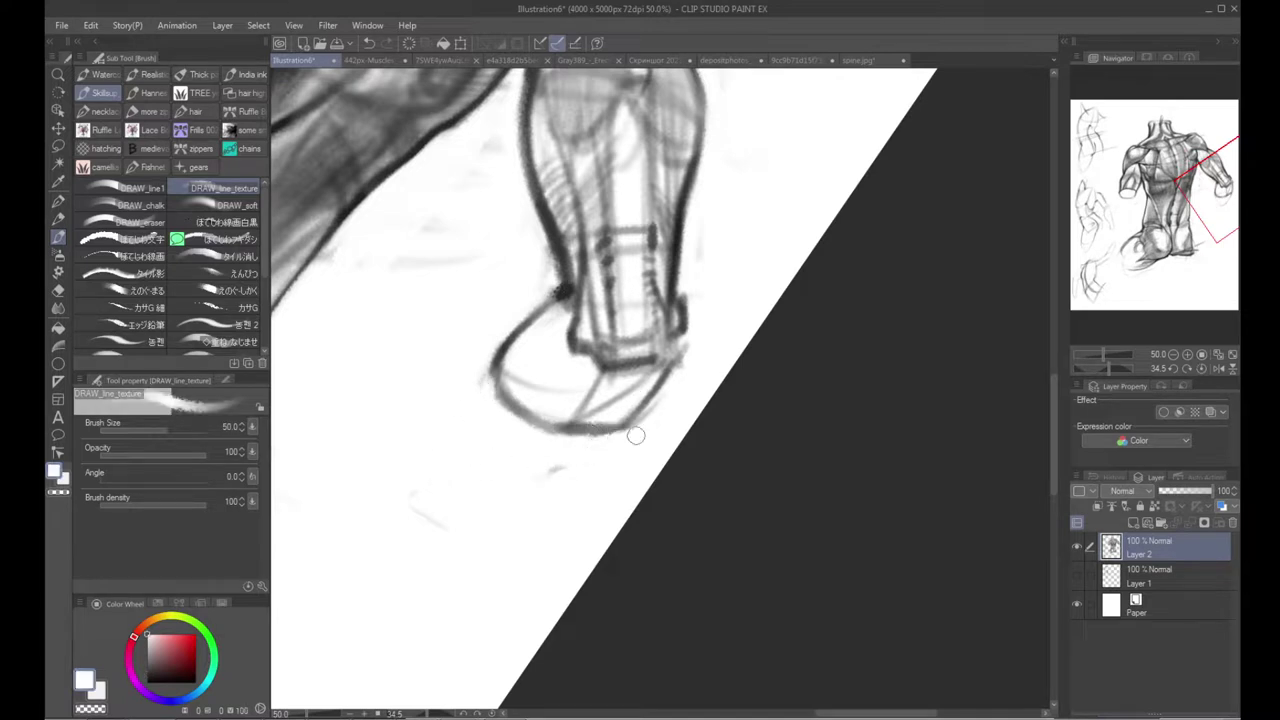
key("x")
mouse_move(493, 362)
left_mouse_down()
mouse_move(524, 408)
mouse_move(600, 428)
mouse_move(638, 420)
left_mouse_up()
key("x")
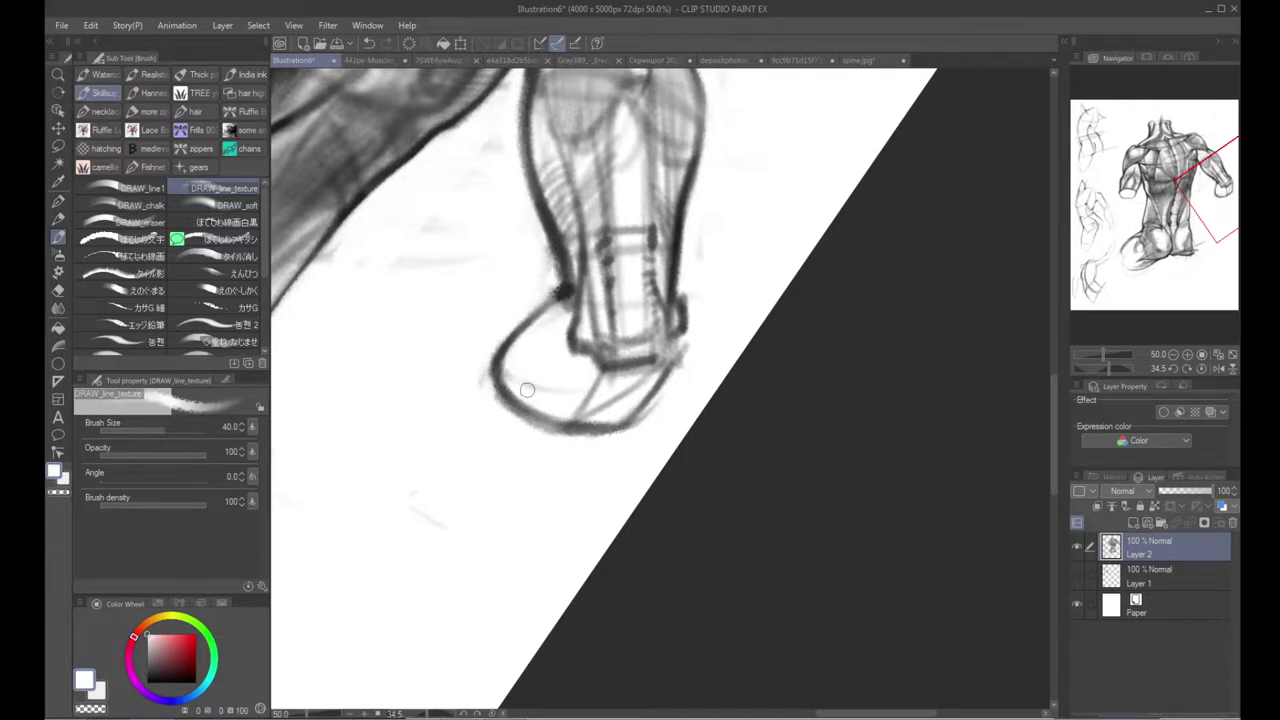
Step: Shade the side plane of the right hand below the wrist in dark gray at brush size 20
key("alt+space")
left_click(540, 410, "alt")
key("shift+space")
left_click_drag(538, 414, 602, 474)
left_click_drag(351, 499, 553, 438)
left_click_drag(556, 440, 528, 464)
key("ctrl+space")
left_click(820, 405, "ctrl")
left_click(818, 392, "ctrl")
key("p")
key("b")
key("x")
mouse_move(822, 319)
left_mouse_down()
mouse_move(807, 362)
mouse_move(793, 342)
mouse_move(778, 387)
mouse_move(752, 340)
mouse_move(780, 381)
left_mouse_up()
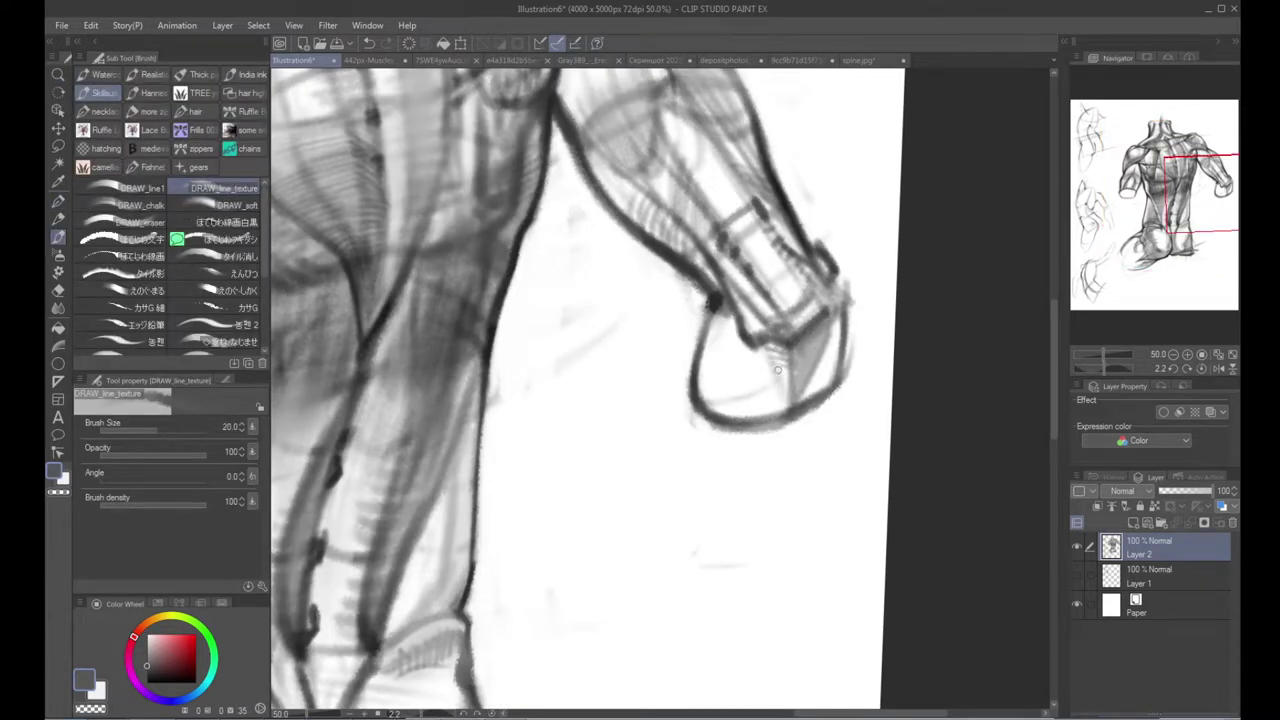
Step: Check the whole figure in a mirrored view
key("alt+space")
left_click(768, 409, "alt")
left_click(745, 422, "alt")
left_click_drag(672, 466, 729, 438)
key("h")
key("h")
mouse_move(606, 449)
left_mouse_down()
mouse_move(654, 438)
mouse_move(654, 362)
mouse_move(680, 299)
left_mouse_up()
left_click(637, 393, "ctrl")
left_click(637, 391, "ctrl")
Step: Brighten the highlight area of the left buttock in white at brush size 40
left_click_drag(632, 452, 685, 488)
left_click(657, 461, "alt")
key("bracketright")
key("bracketright")
key("bracketright")
left_click_drag(679, 424, 693, 506)
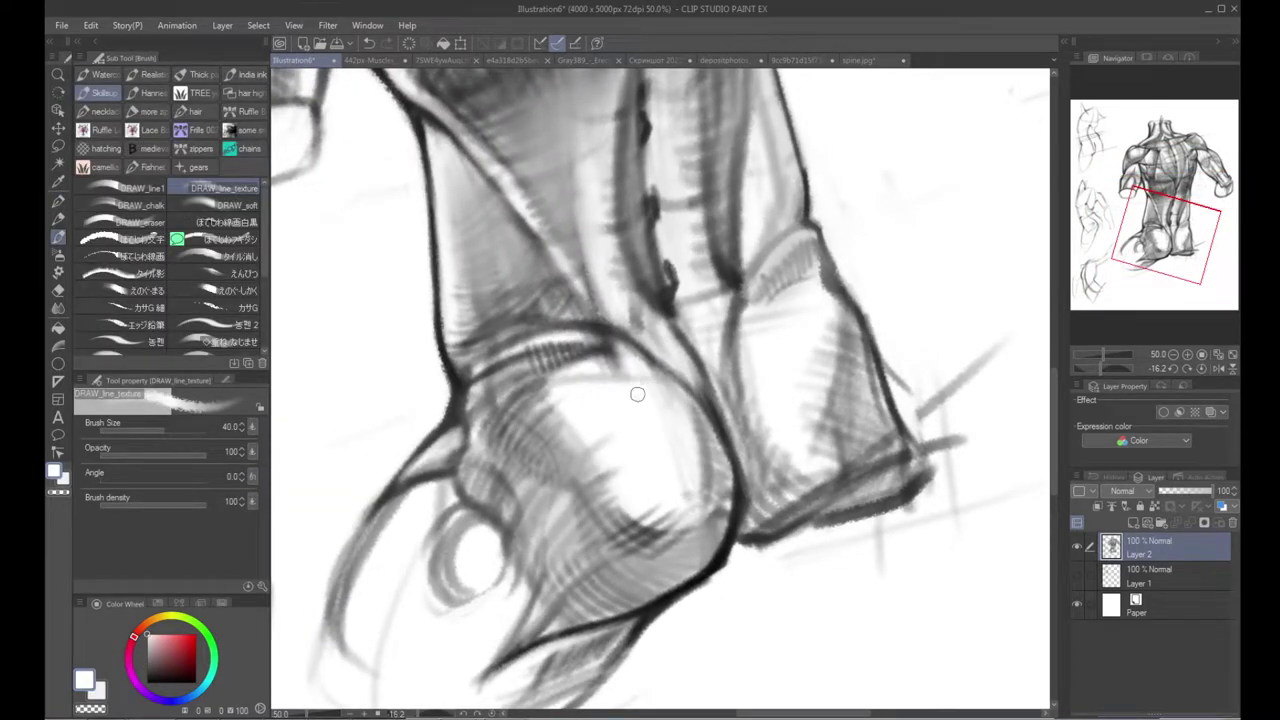
left_click(720, 410, "alt")
left_click_drag(690, 490, 633, 430)
key("bracketleft")
Step: Deepen the shadow edge around the left buttock's highlight with hatching in black at brush size 25
key("r")
mouse_move(527, 437)
left_mouse_down()
mouse_move(495, 301)
mouse_move(503, 354)
mouse_move(556, 340)
mouse_move(564, 316)
left_mouse_up()
mouse_move(500, 342)
left_mouse_down()
mouse_move(558, 313)
mouse_move(594, 322)
left_mouse_up()
left_click_drag(551, 330, 591, 314)
key("r")
mouse_move(470, 350)
left_mouse_down()
mouse_move(466, 420)
mouse_move(494, 499)
left_mouse_up()
key("p")
key("b")
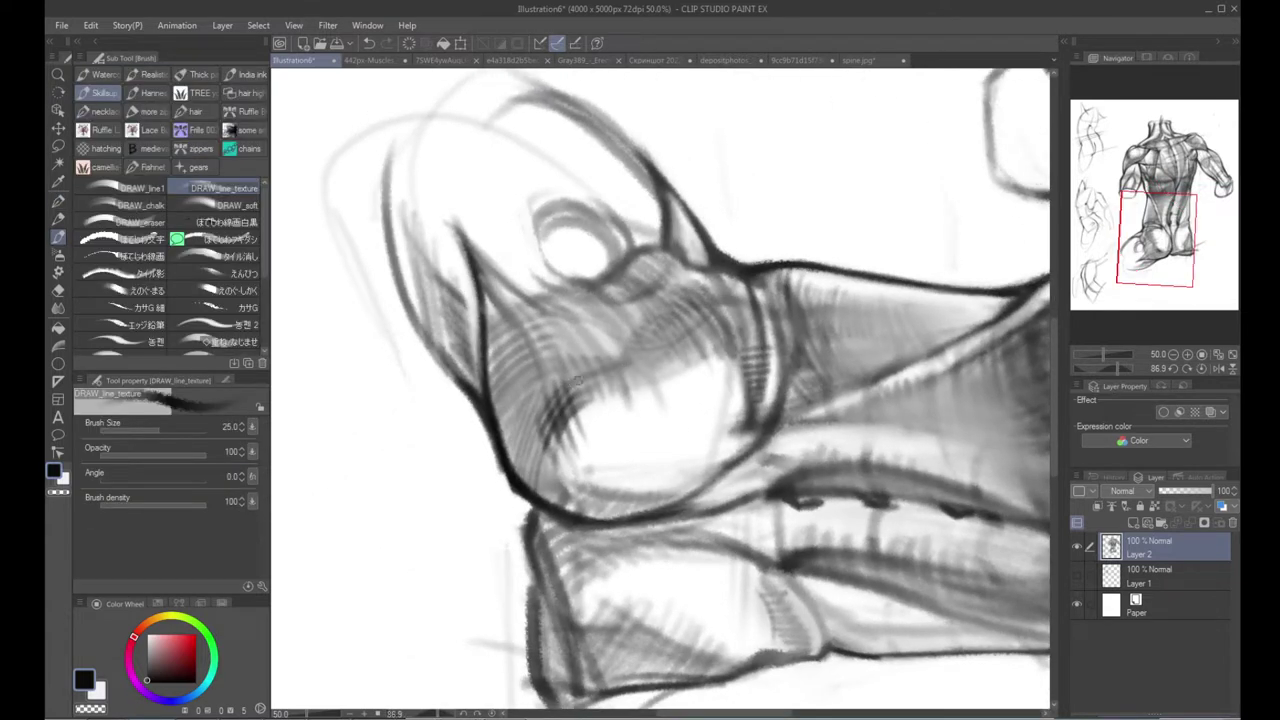
key("r")
mouse_move(540, 380)
left_mouse_down()
mouse_move(611, 435)
mouse_move(668, 421)
left_mouse_up()
left_click_drag(576, 447, 691, 419)
left_click_drag(624, 447, 696, 426)
mouse_move(616, 466)
left_mouse_down()
mouse_move(694, 438)
mouse_move(572, 428)
mouse_move(567, 413)
mouse_move(492, 441)
left_mouse_up()
key("r")
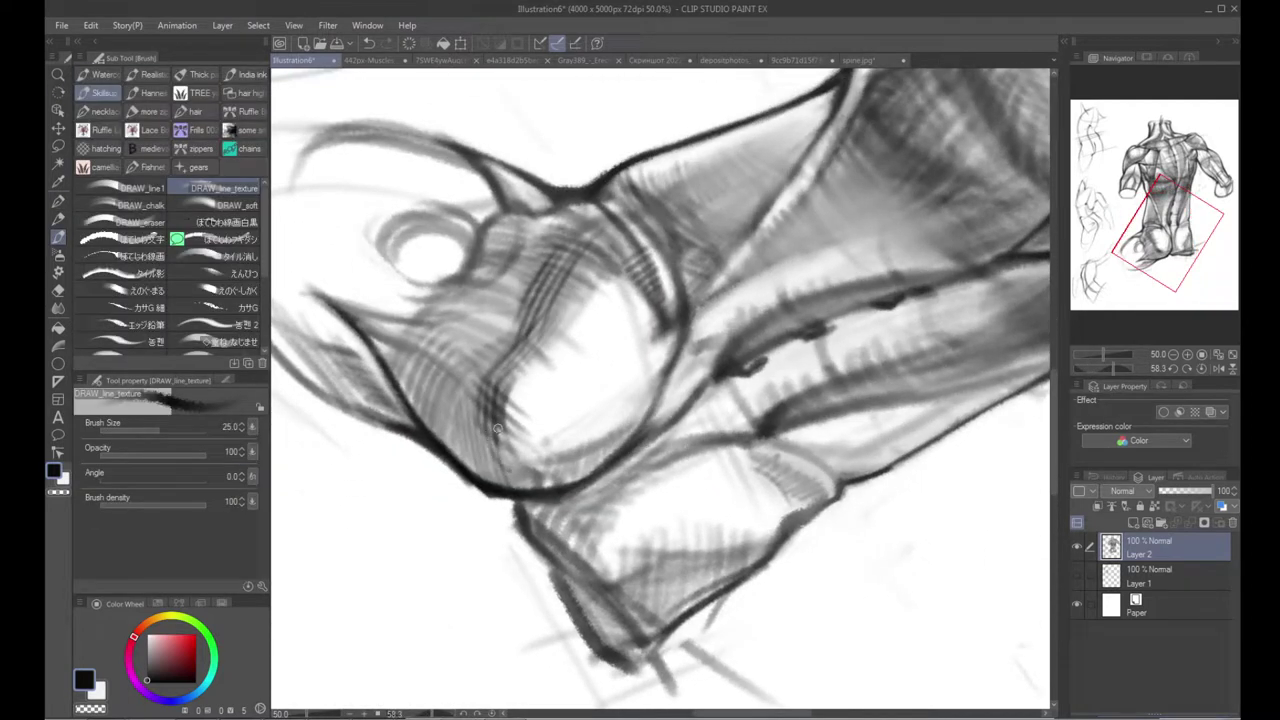
Step: Extend the dark shadow line around the lower left buttock and hatch fine lines across its highlight at brush size 25
left_click_drag(505, 419, 517, 449)
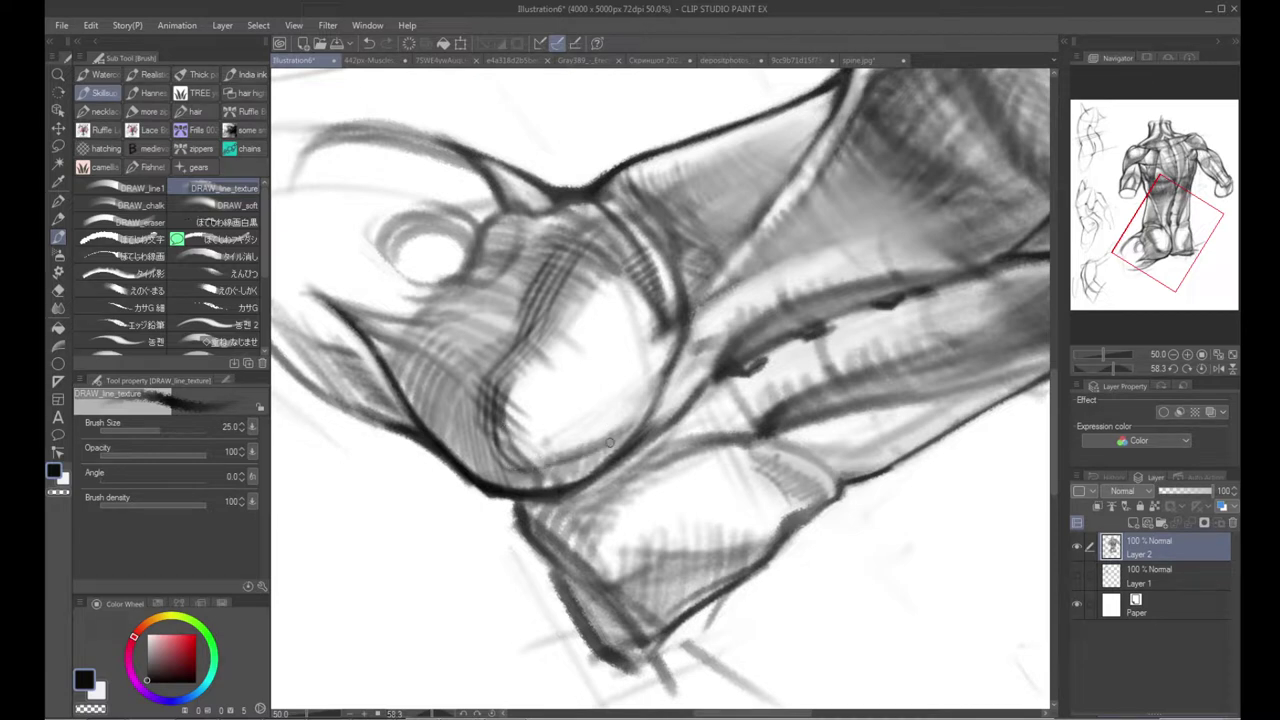
mouse_move(504, 404)
left_mouse_down()
mouse_move(529, 470)
mouse_move(550, 465)
left_mouse_up()
mouse_move(530, 375)
left_mouse_down()
mouse_move(558, 466)
mouse_move(572, 450)
mouse_move(586, 459)
left_mouse_up()
key("r")
mouse_move(722, 350)
left_mouse_down()
mouse_move(659, 316)
mouse_move(551, 362)
mouse_move(608, 363)
left_mouse_up()
key("p")
key("b")
left_click_drag(488, 395, 603, 367)
mouse_move(462, 413)
left_mouse_down()
mouse_move(514, 406)
mouse_move(497, 438)
mouse_move(548, 446)
mouse_move(640, 398)
left_mouse_up()
Step: Lighten the upper rim of the left buttock in white at brush sizes 60 and 30, and try short near-black hatching across its highlight
key("x")
key("]")
left_click_drag(502, 374, 630, 343)
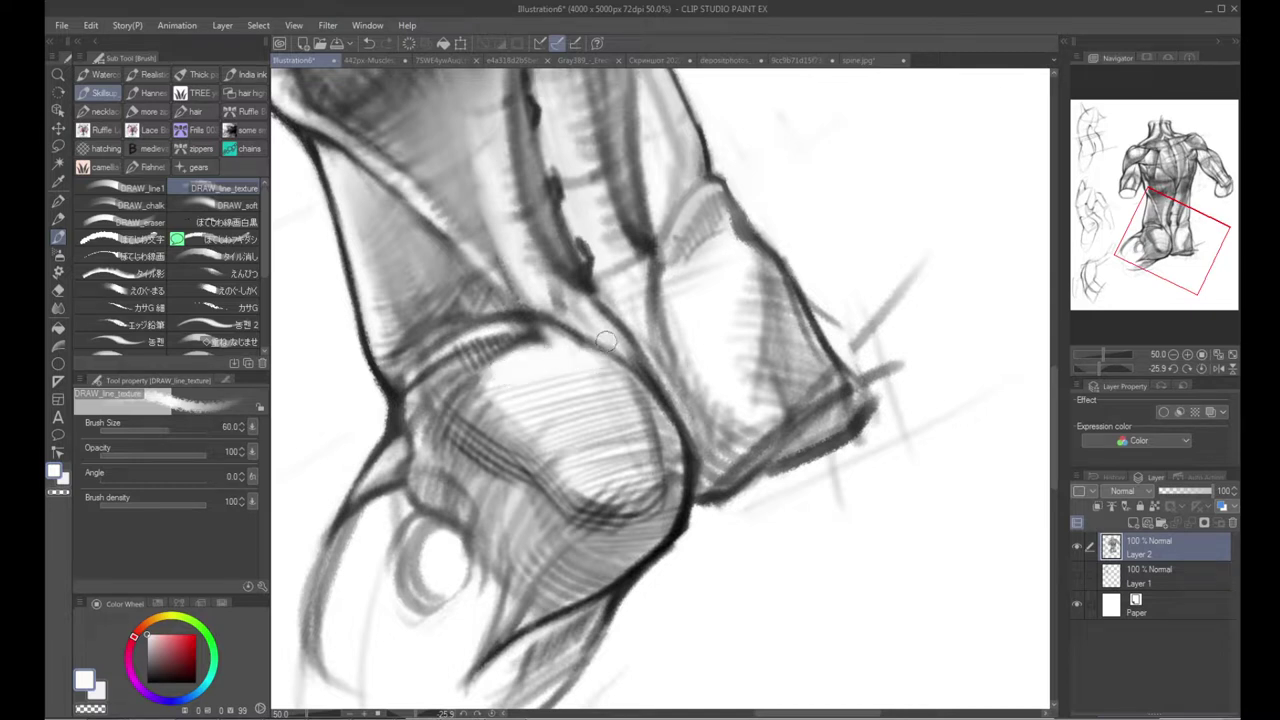
key("x")
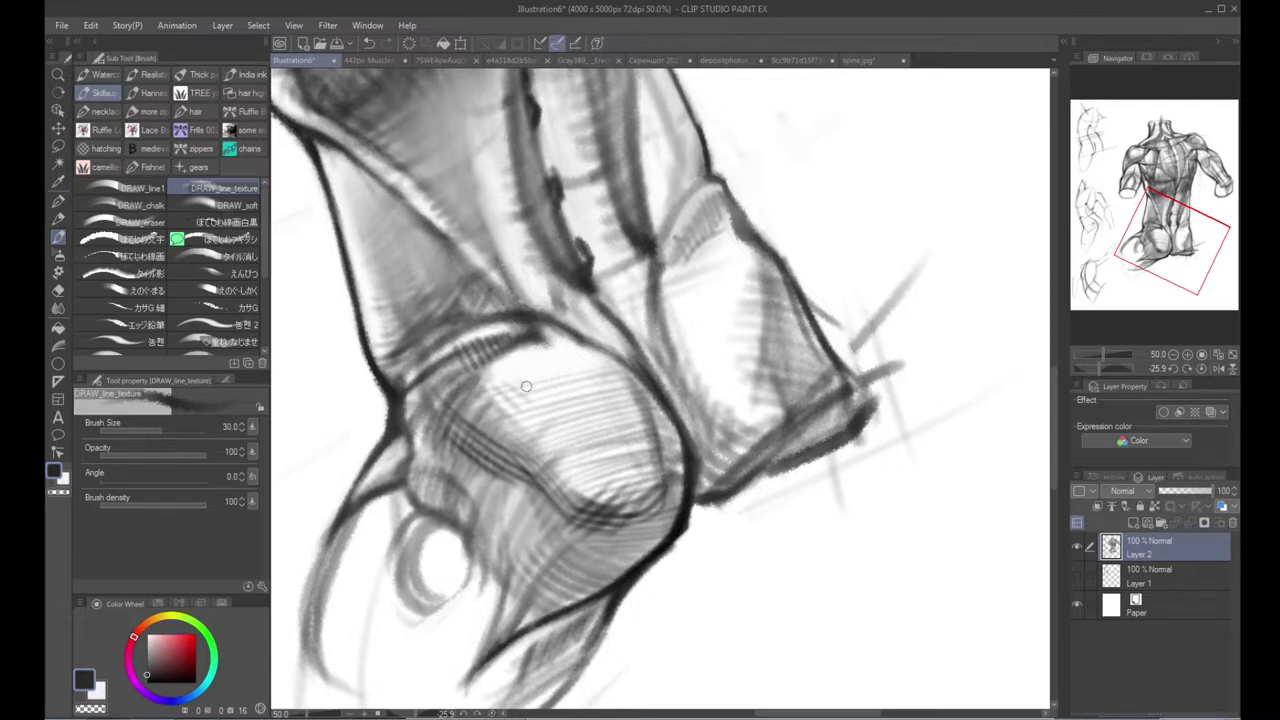
mouse_move(526, 354)
left_mouse_down()
mouse_move(578, 388)
mouse_move(595, 560)
left_mouse_up()
key("ctrl+z")
key("x")
left_click_drag(518, 372, 456, 407)
mouse_move(512, 369)
left_mouse_down()
mouse_move(446, 402)
mouse_move(438, 392)
mouse_move(467, 391)
left_mouse_up()
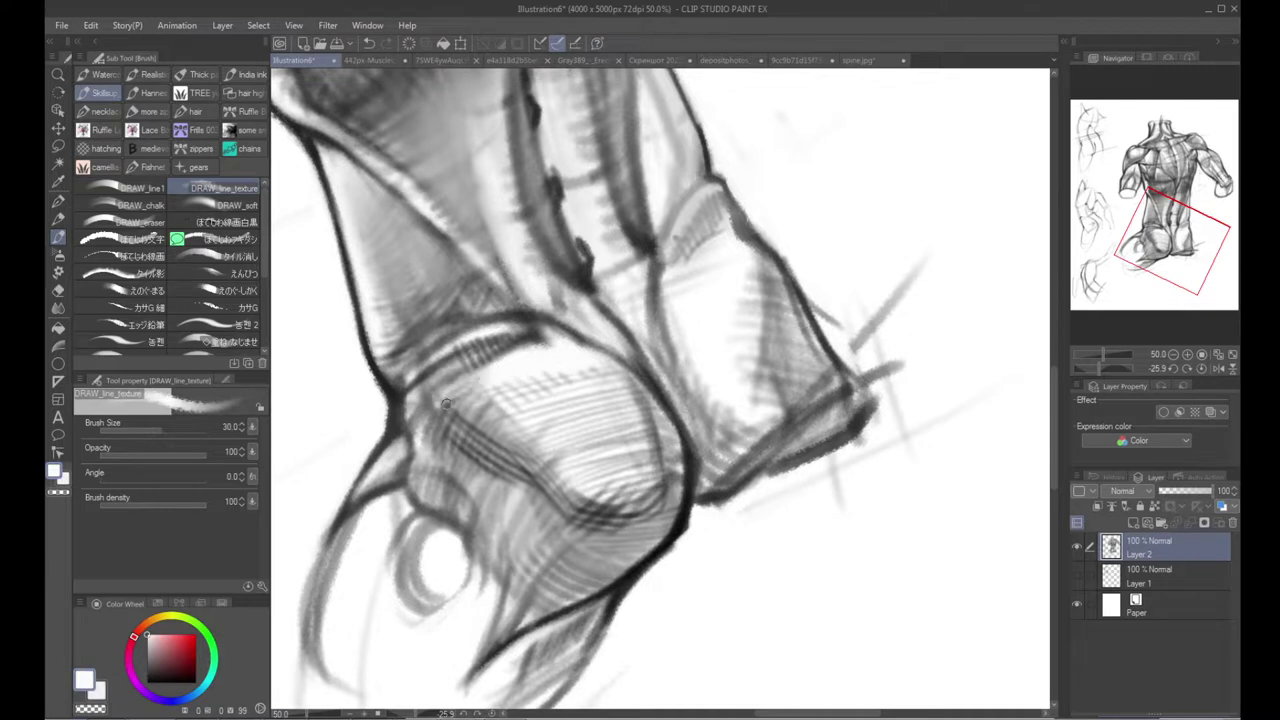
Step: Smooth the hatching on the buttocks with the Blend tool at brush size 120
left_click(548, 330, "alt")
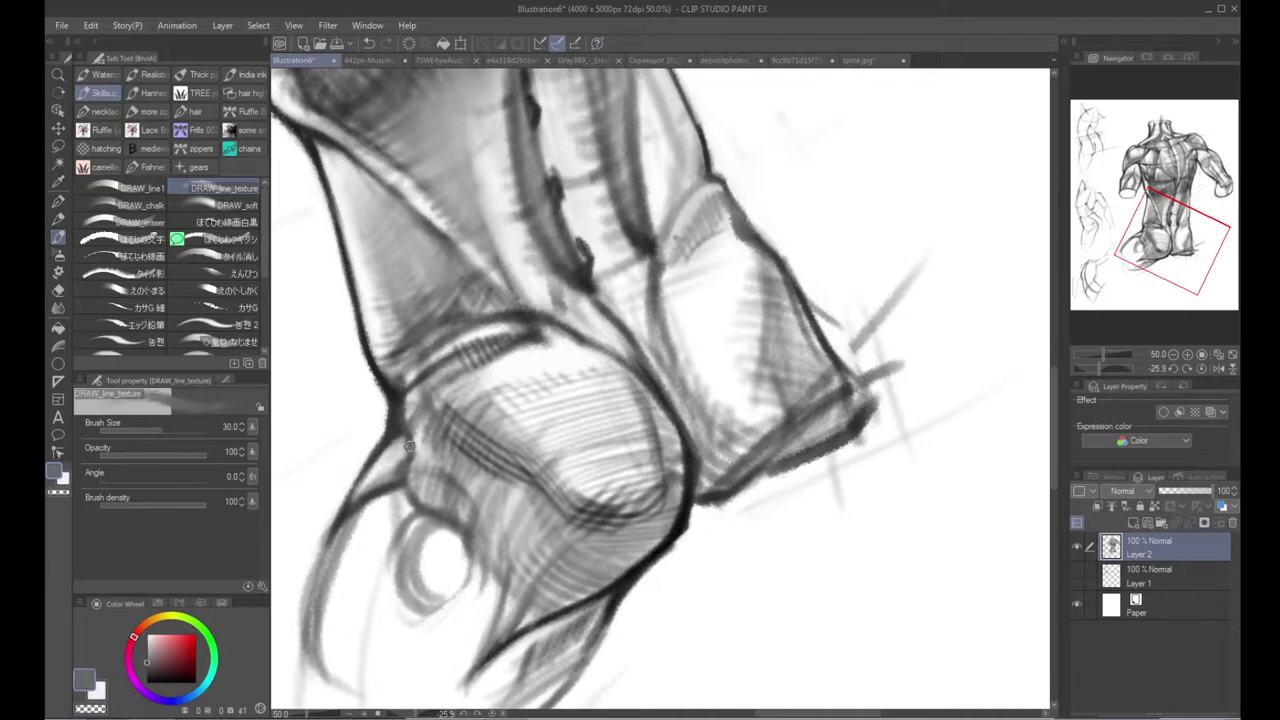
key("j")
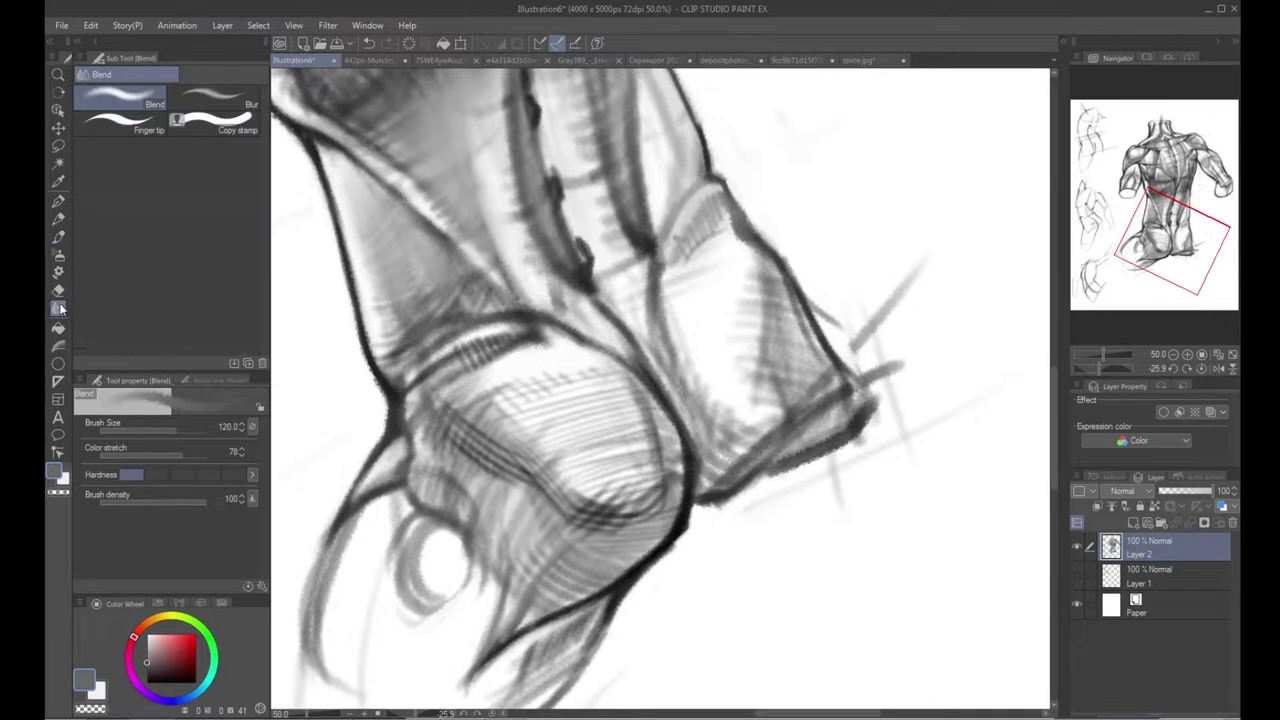
mouse_move(462, 410)
left_mouse_down()
mouse_move(604, 442)
mouse_move(600, 382)
mouse_move(714, 335)
mouse_move(700, 286)
left_mouse_up()
Step: Hatch shading across the right buttock in gray and darken its lower inner corner at brush size 30
key("b")
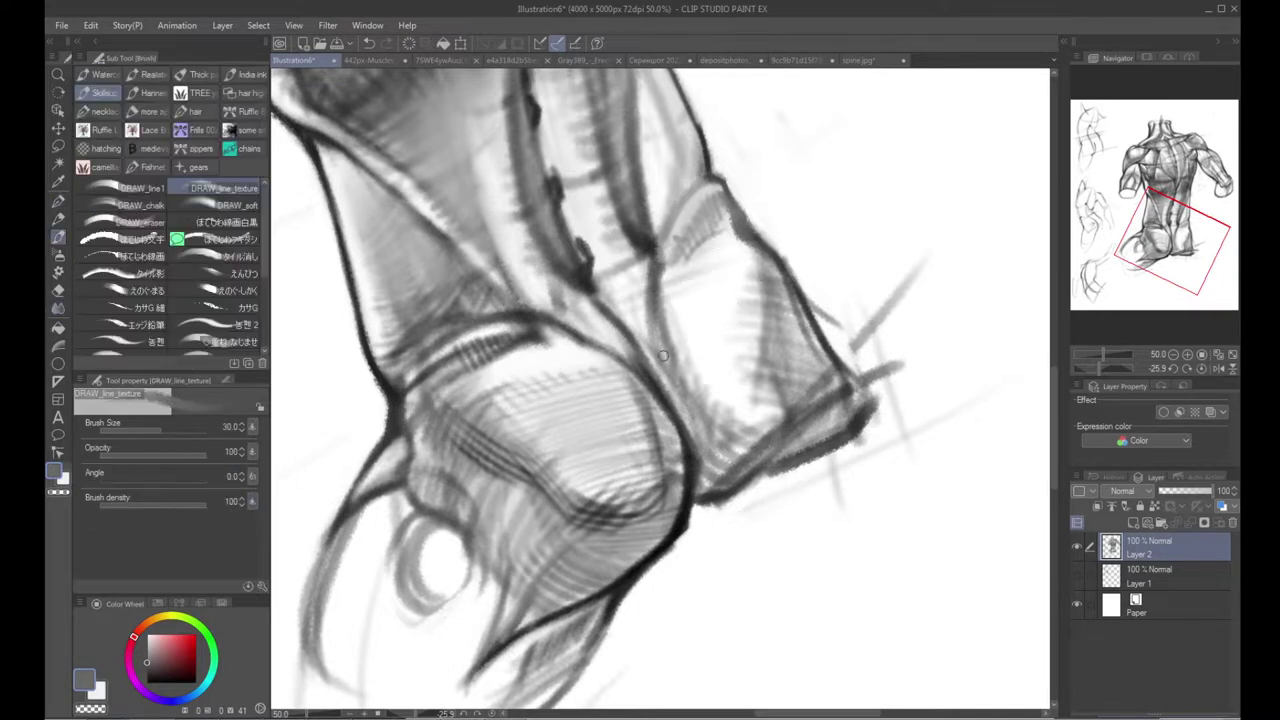
mouse_move(645, 365)
left_mouse_down()
mouse_move(705, 330)
mouse_move(742, 350)
mouse_move(760, 362)
mouse_move(733, 444)
mouse_move(761, 441)
left_mouse_up()
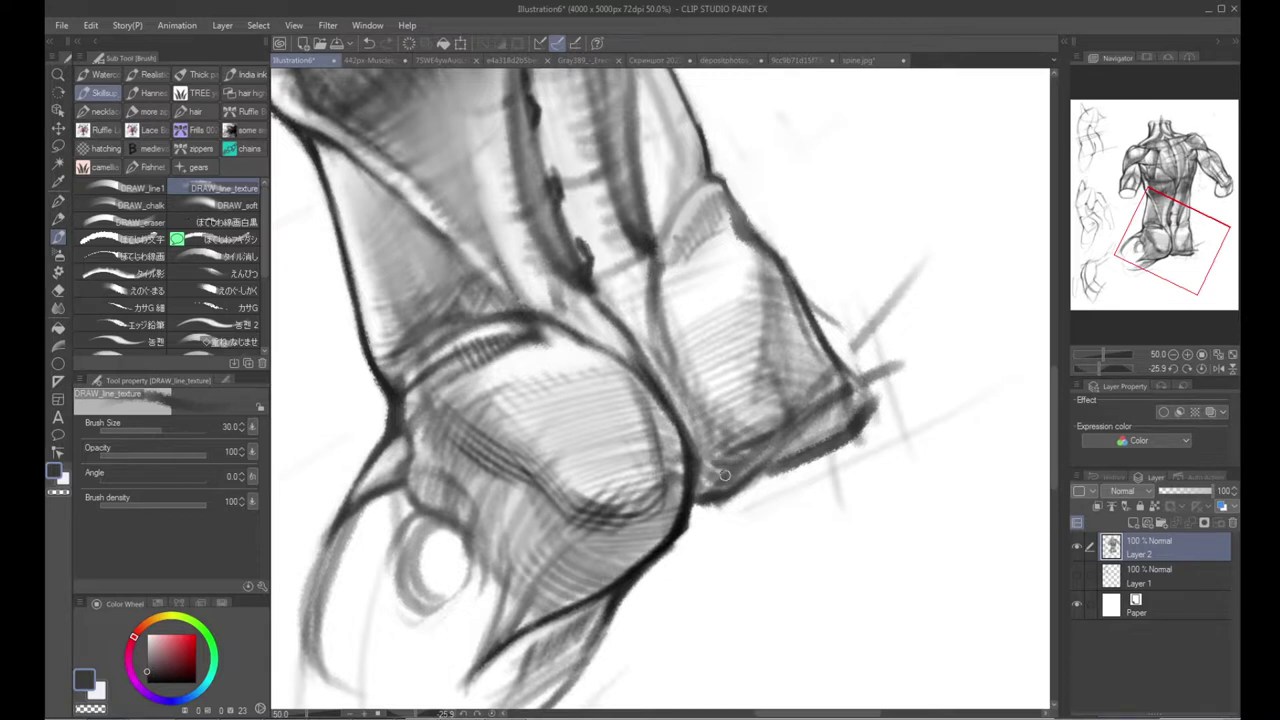
left_click(724, 475, "alt")
left_click_drag(724, 476, 695, 490)
Step: Fill the strip beneath the right buttock in gray at brush size 30, and trim its outer edge in white at size 40
left_click_drag(615, 415, 500, 280)
left_click(470, 467, "ctrl")
left_click(470, 467, "ctrl")
key("b")
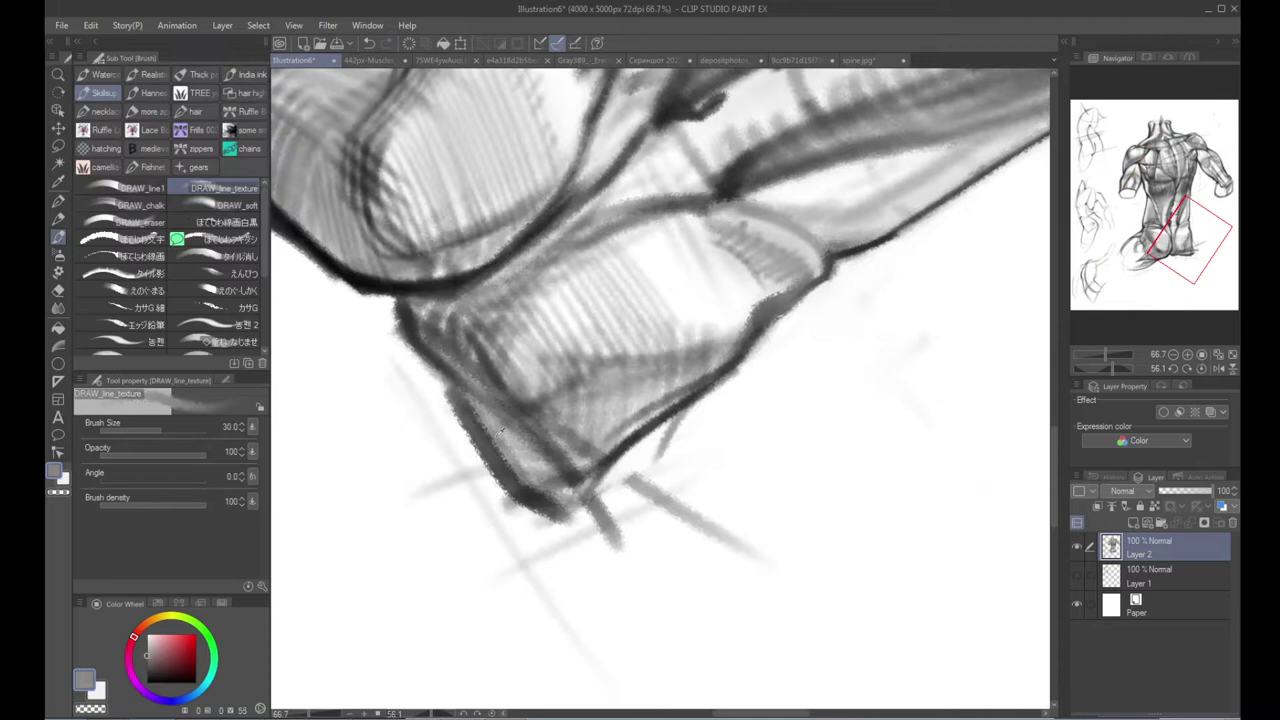
mouse_move(470, 405)
left_mouse_down()
mouse_move(502, 472)
mouse_move(474, 417)
mouse_move(534, 490)
left_mouse_up()
left_click(439, 433, "alt")
left_click_drag(447, 383, 513, 503)
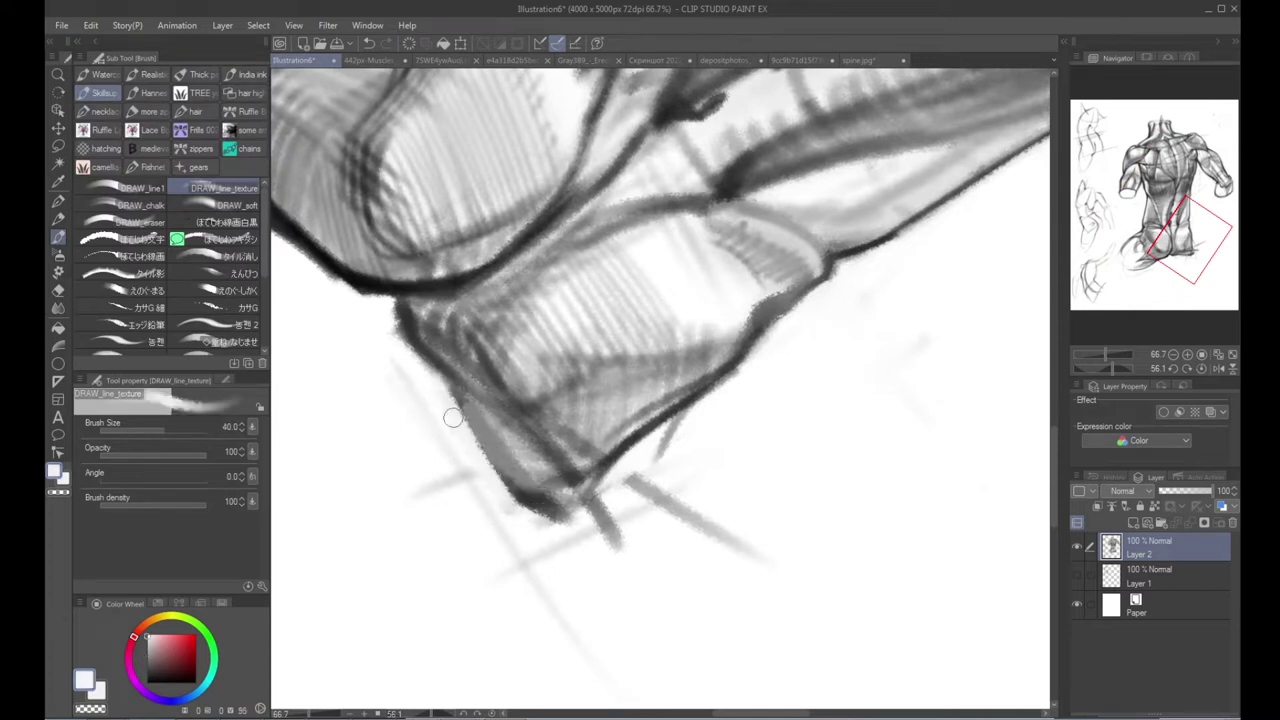
left_click_drag(453, 417, 565, 532)
Step: Redraw the bottom and outer contours of the right buttock in near-black at brush size 25
key("x")
mouse_move(396, 306)
left_mouse_down()
mouse_move(490, 456)
mouse_move(409, 375)
mouse_move(394, 310)
mouse_move(453, 412)
left_mouse_up()
left_click(402, 370, "alt")
key("x")
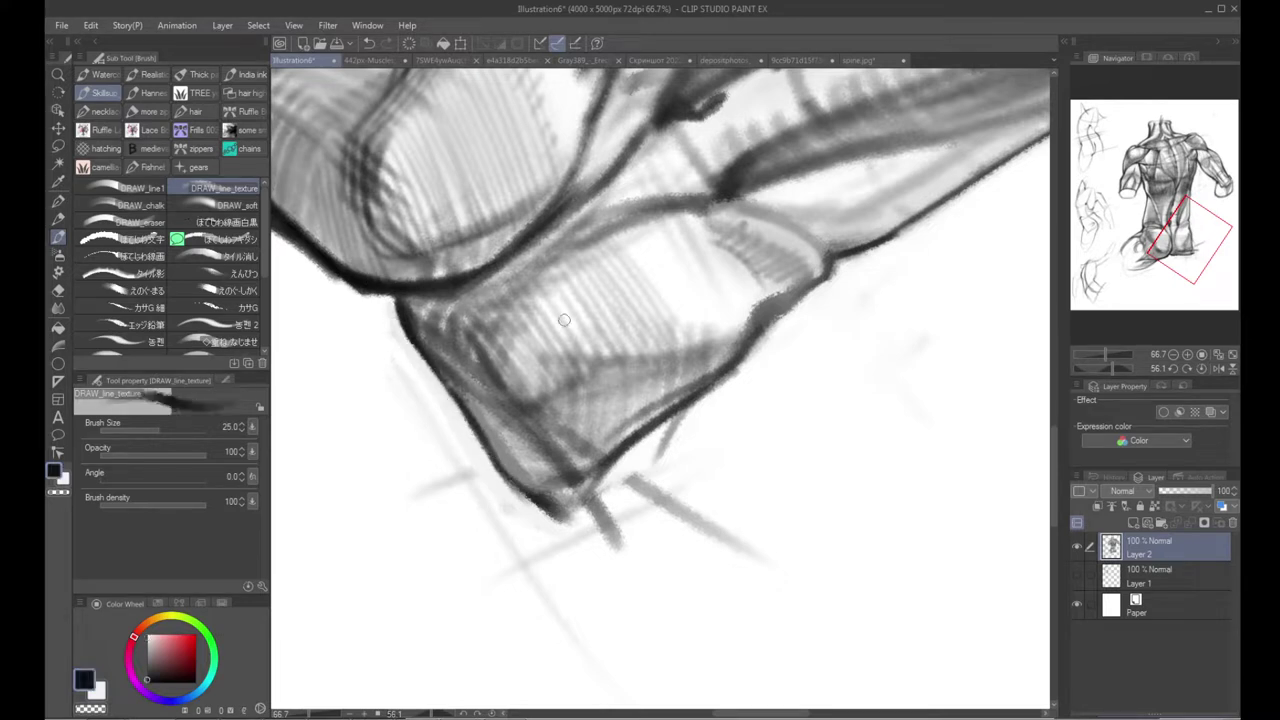
left_click_drag(588, 478, 655, 420)
Step: Erase the construction lines around the right buttock's lower corner in white at brush size 70
key("x")
mouse_move(628, 471)
left_mouse_down()
mouse_move(517, 521)
mouse_move(706, 484)
mouse_move(831, 507)
mouse_move(719, 521)
mouse_move(863, 449)
mouse_move(598, 521)
mouse_move(590, 547)
mouse_move(610, 572)
mouse_move(663, 579)
mouse_move(508, 577)
mouse_move(661, 479)
mouse_move(709, 426)
left_mouse_up()
key("bracketright")
key("bracketright")
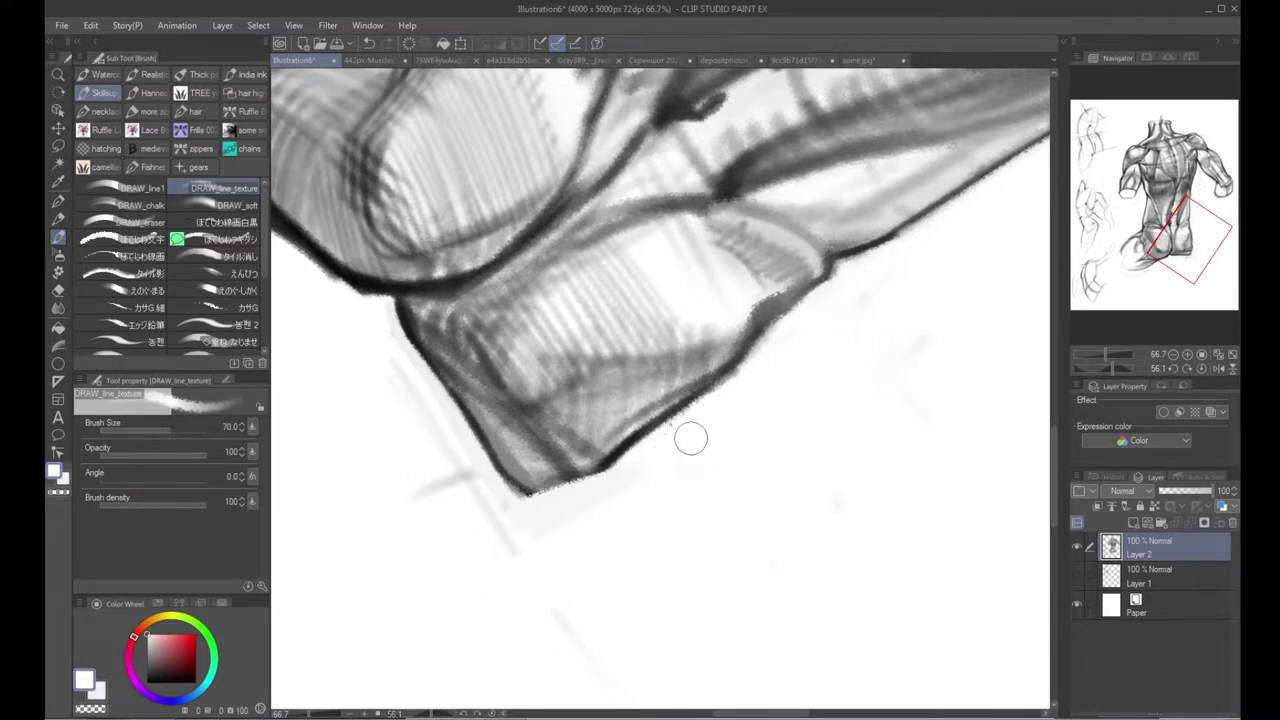
left_click_drag(464, 467, 502, 538)
left_click_drag(434, 420, 397, 336)
left_click_drag(424, 488, 434, 490)
Step: Tidy the right buttock's bottom edge in white and firm up its contour in near-black at brush size 25
left_click(424, 277, "alt")
mouse_move(424, 276)
left_mouse_down()
mouse_move(421, 332)
mouse_move(402, 320)
mouse_move(455, 400)
left_mouse_up()
key("x")
key("bracketleft")
key("bracketleft")
key("bracketleft")
left_click_drag(443, 340, 458, 385)
key("bracketleft")
key("x")
left_click_drag(403, 287, 406, 318)
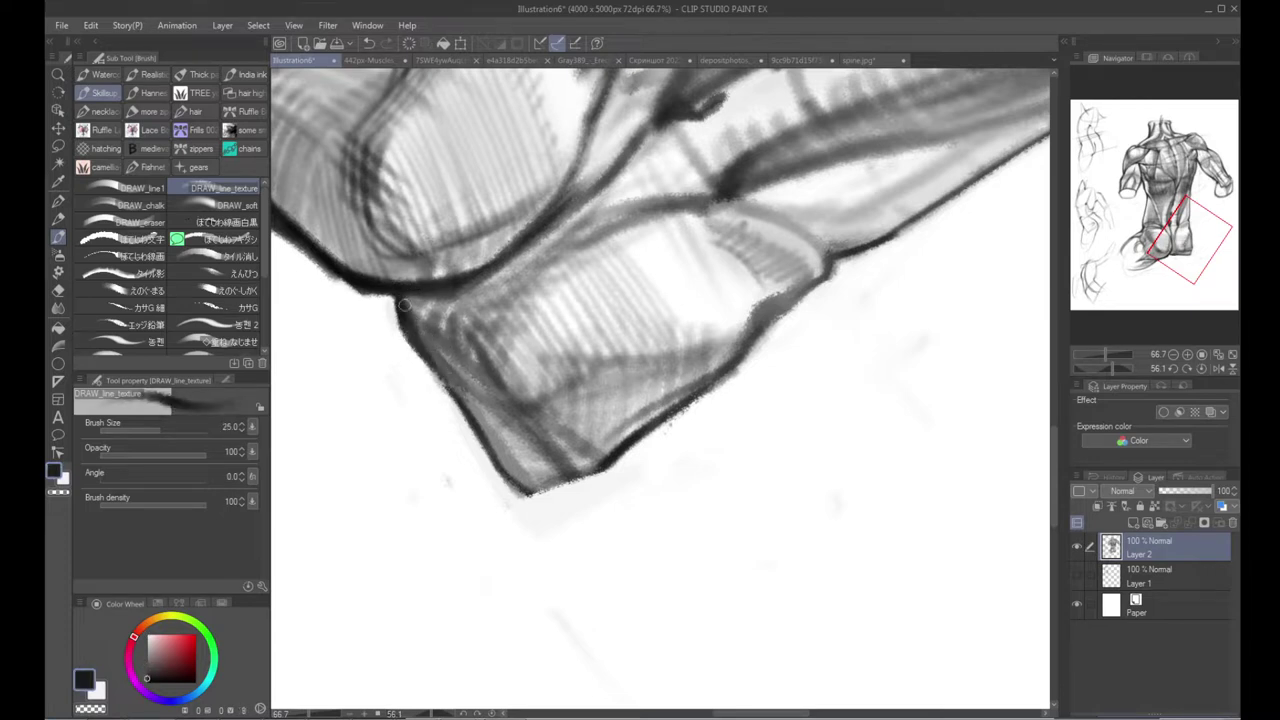
mouse_move(512, 488)
left_mouse_down()
mouse_move(567, 483)
mouse_move(553, 481)
mouse_move(670, 420)
left_mouse_up()
left_click_drag(772, 323, 735, 382)
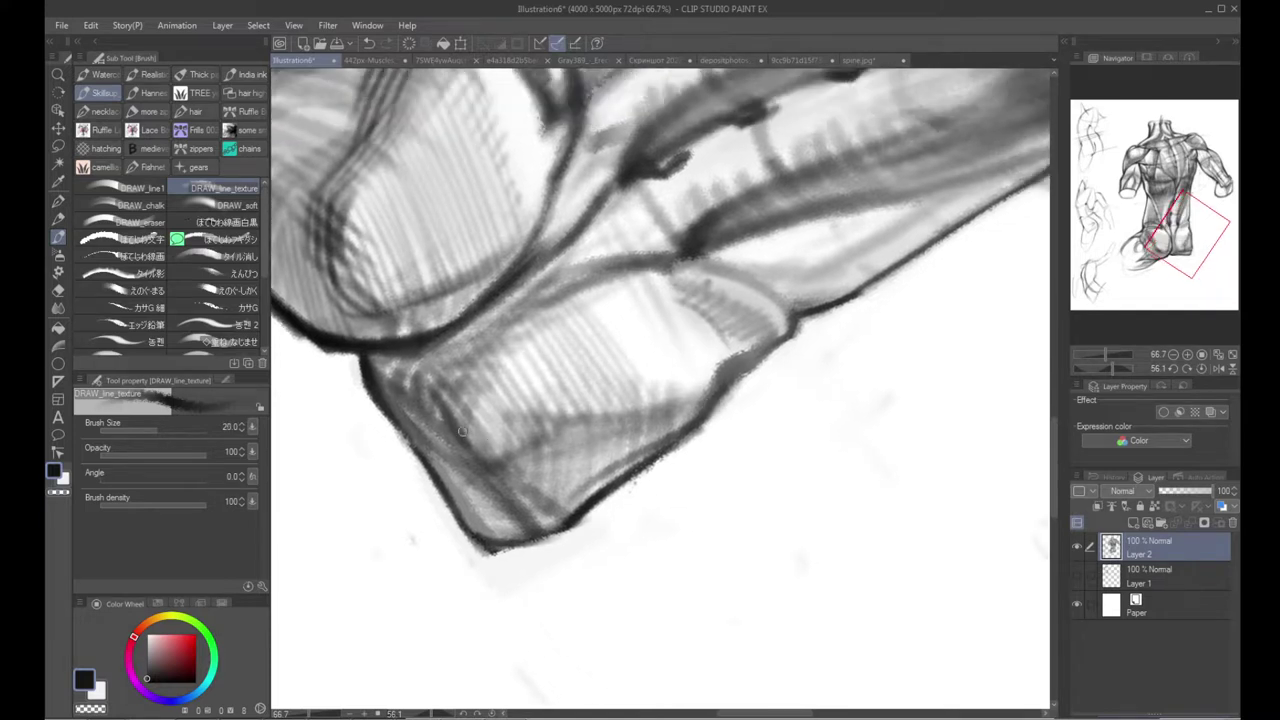
Step: Hatch the shadow edge along the lower and outer side of the right buttock in near-black at brush size 20
left_click_drag(446, 432, 509, 480)
left_click_drag(492, 467, 554, 463)
mouse_move(609, 426)
left_mouse_down()
mouse_move(620, 438)
mouse_move(705, 379)
left_mouse_up()
left_click_drag(643, 350, 589, 377)
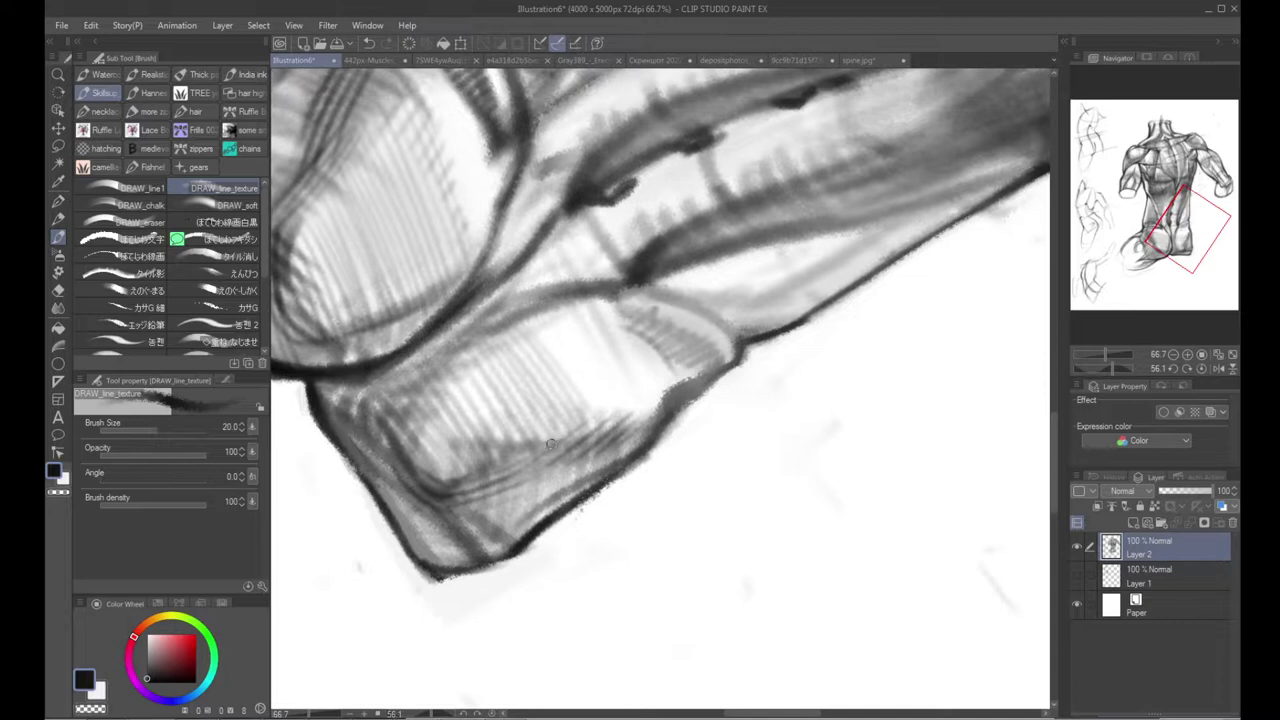
Step: Brighten the upper part of the right buttock in white at brush size 60
left_click(610, 438, "alt")
left_click(610, 438, "alt")
left_click(608, 440, "alt")
mouse_move(503, 515)
left_mouse_down()
mouse_move(529, 540)
mouse_move(560, 534)
mouse_move(575, 550)
mouse_move(537, 572)
left_mouse_up()
left_click(585, 519, "ctrl")
left_click(618, 515, "ctrl")
left_click_drag(618, 515, 547, 443)
left_click(580, 368, "alt")
key("bracketright")
mouse_move(463, 408)
left_mouse_down()
mouse_move(555, 337)
mouse_move(486, 386)
mouse_move(587, 358)
mouse_move(543, 357)
mouse_move(574, 352)
left_mouse_up()
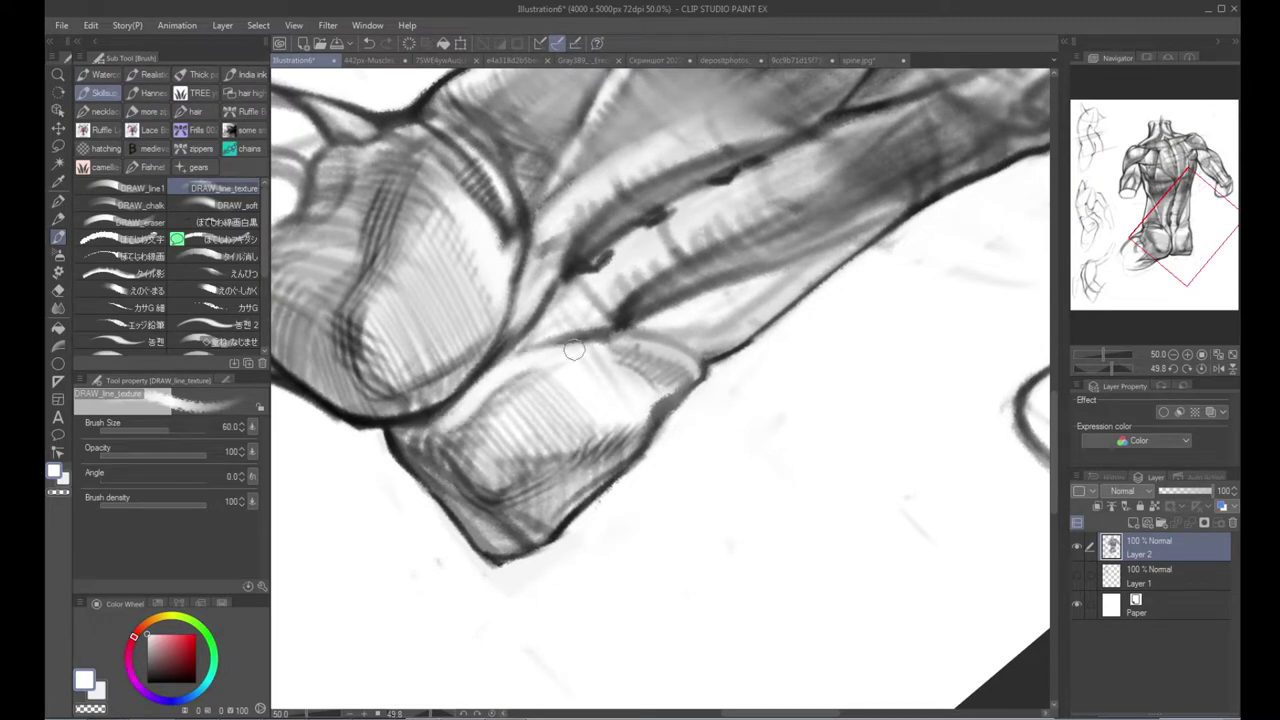
left_click_drag(595, 303, 555, 361)
Step: Darken the upper inner contour of the right buttock in near-black at brush size 30
key("x")
key("bracketleft")
scroll(460, 448, "down", 1)
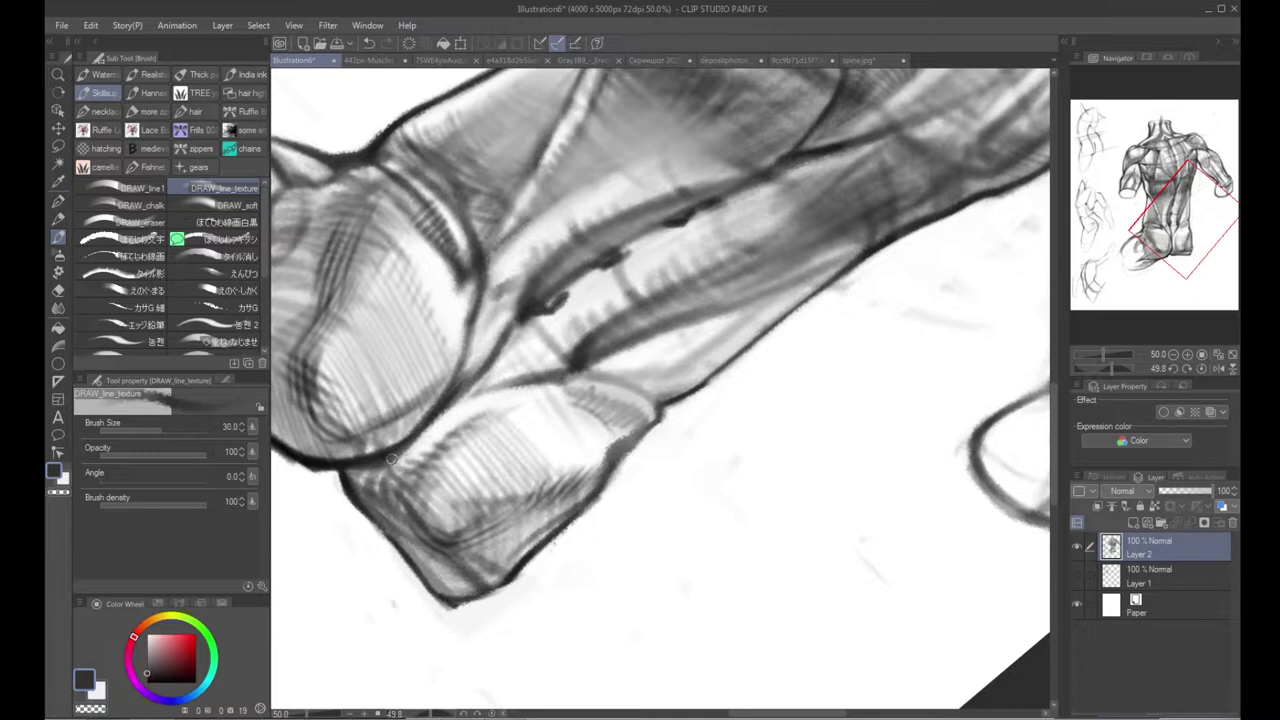
left_click(480, 502, "alt")
left_click_drag(620, 530, 526, 515)
scroll(525, 515, "up", 1)
Step: Firm up the outer contour of the right buttock and hip in near-black at brush size 20
key("b")
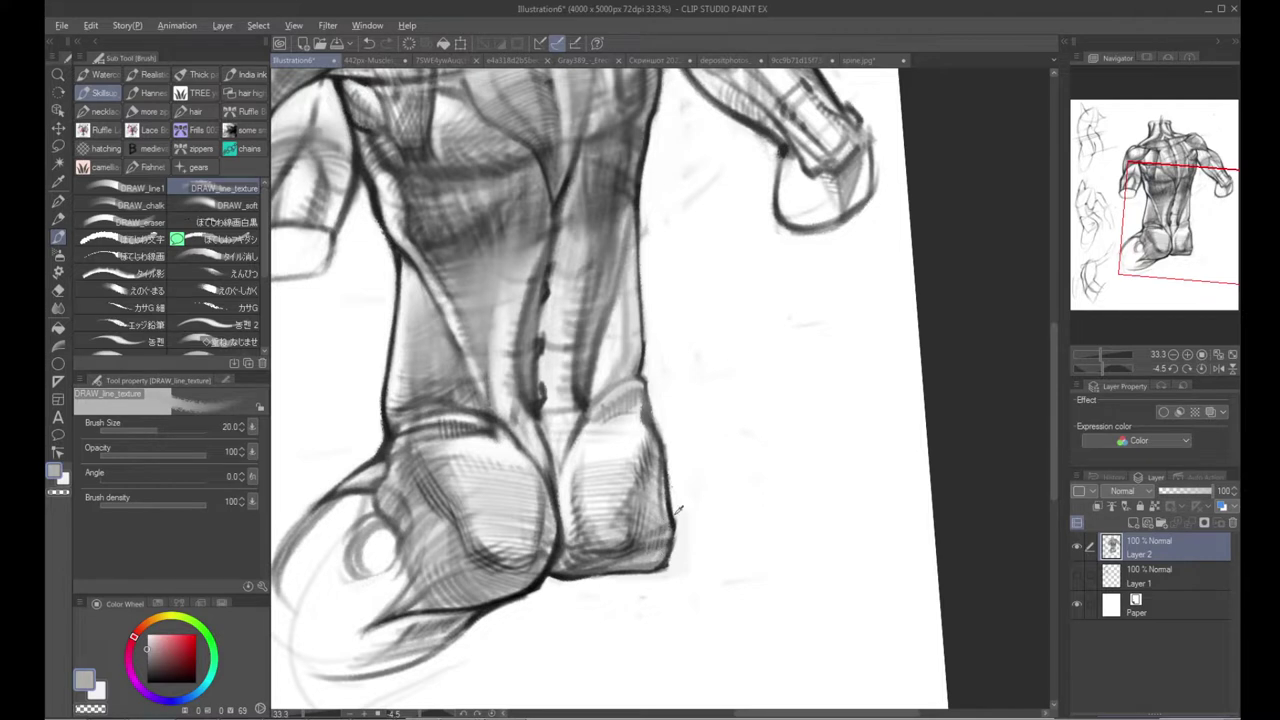
left_click(673, 517, "alt")
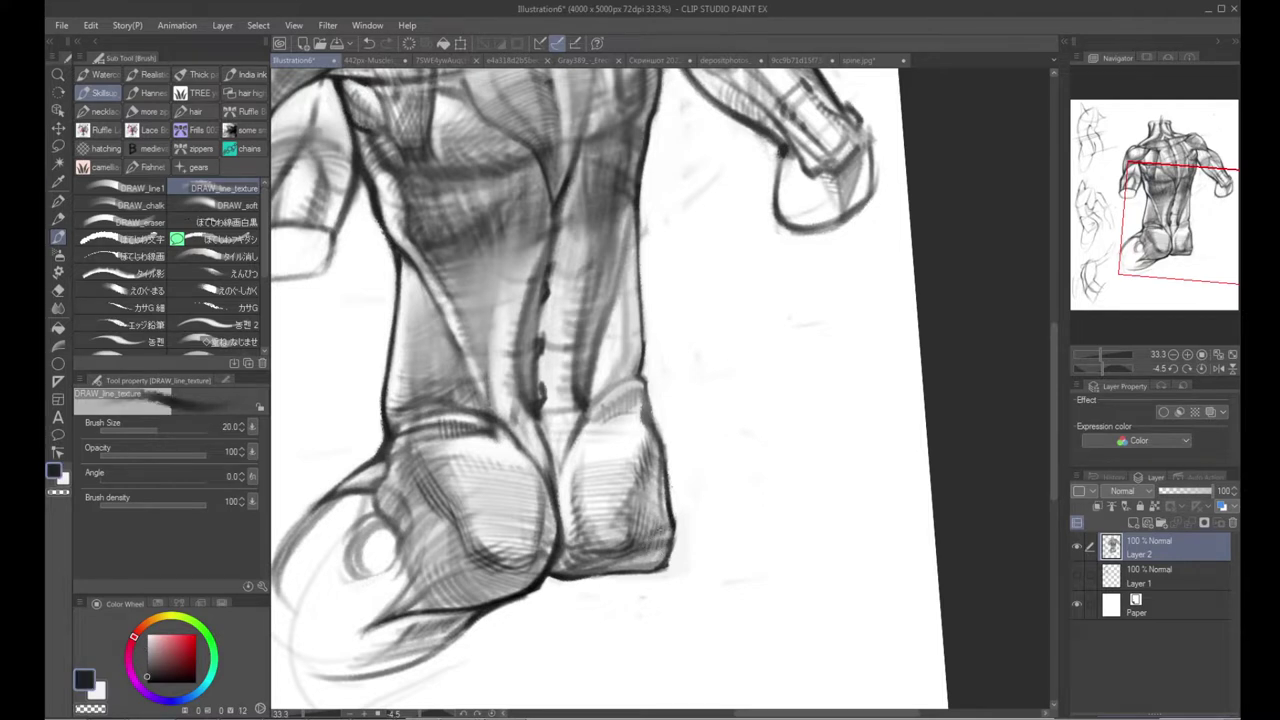
mouse_move(662, 385)
left_mouse_down()
mouse_move(662, 465)
mouse_move(704, 533)
mouse_move(711, 503)
left_mouse_up()
key("p")
key("b")
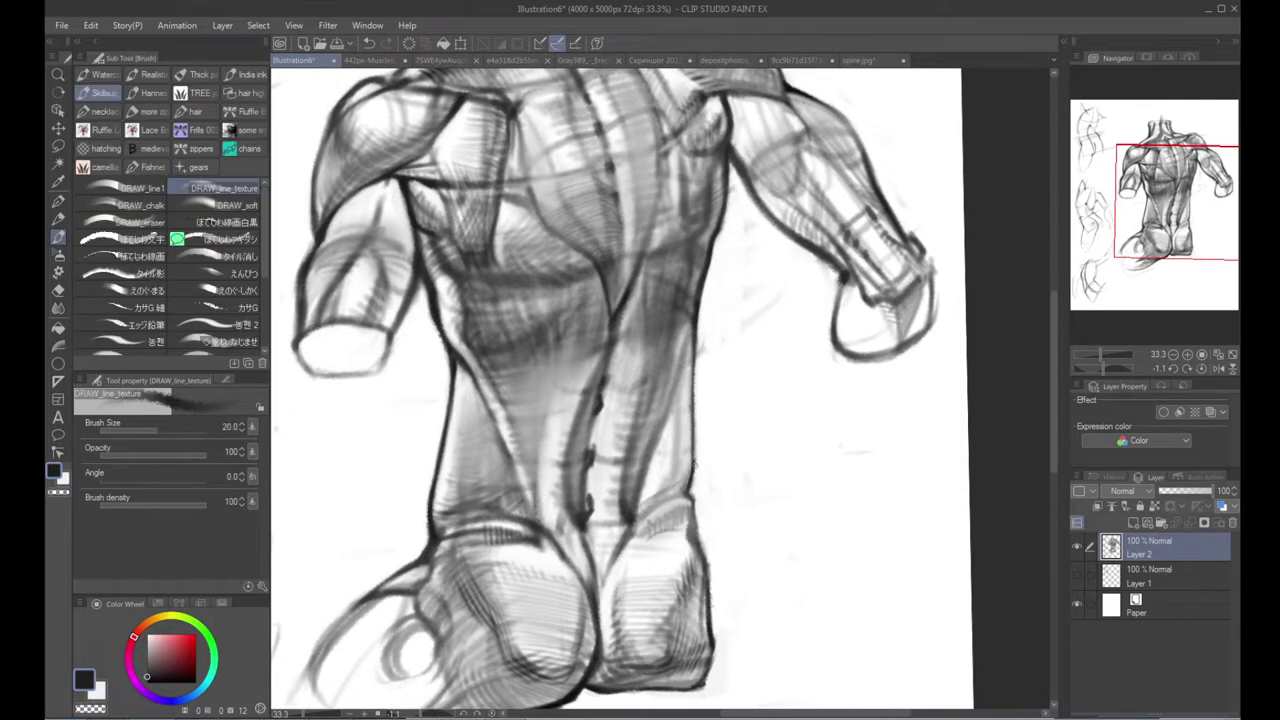
Step: Clean up the underside contour of the right arm near the armpit in white at brush size 30
left_click_drag(700, 407, 790, 534)
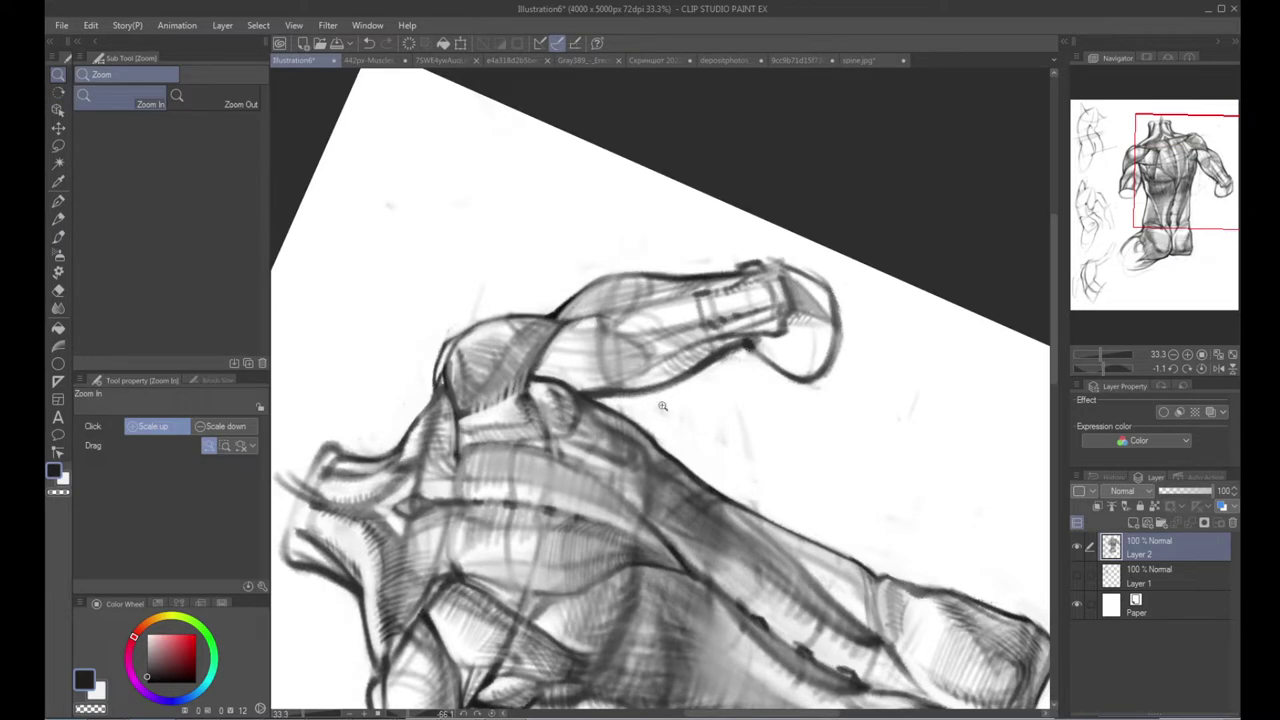
left_click(640, 363)
left_click(640, 363)
key("x")
mouse_move(507, 407)
left_mouse_down()
mouse_move(685, 385)
mouse_move(813, 311)
mouse_move(745, 365)
mouse_move(765, 362)
left_mouse_up()
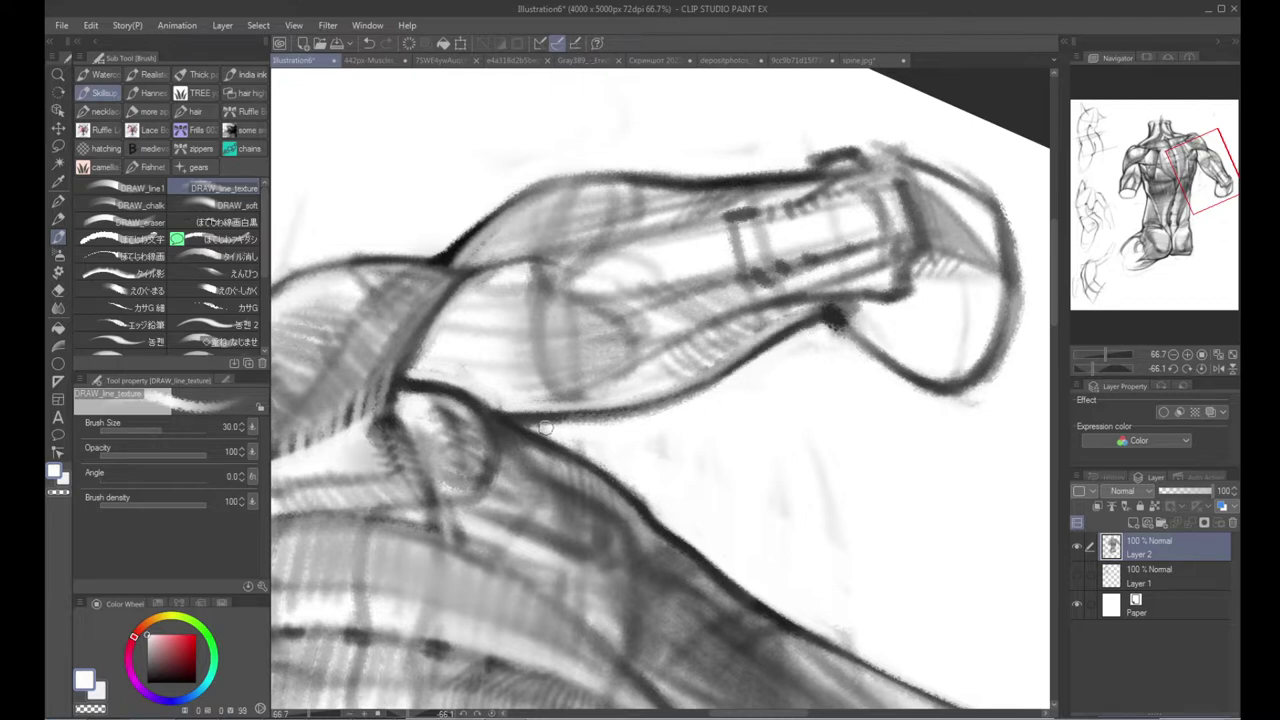
left_click(627, 468, "alt")
left_click(627, 468, "alt")
left_click(627, 468, "alt")
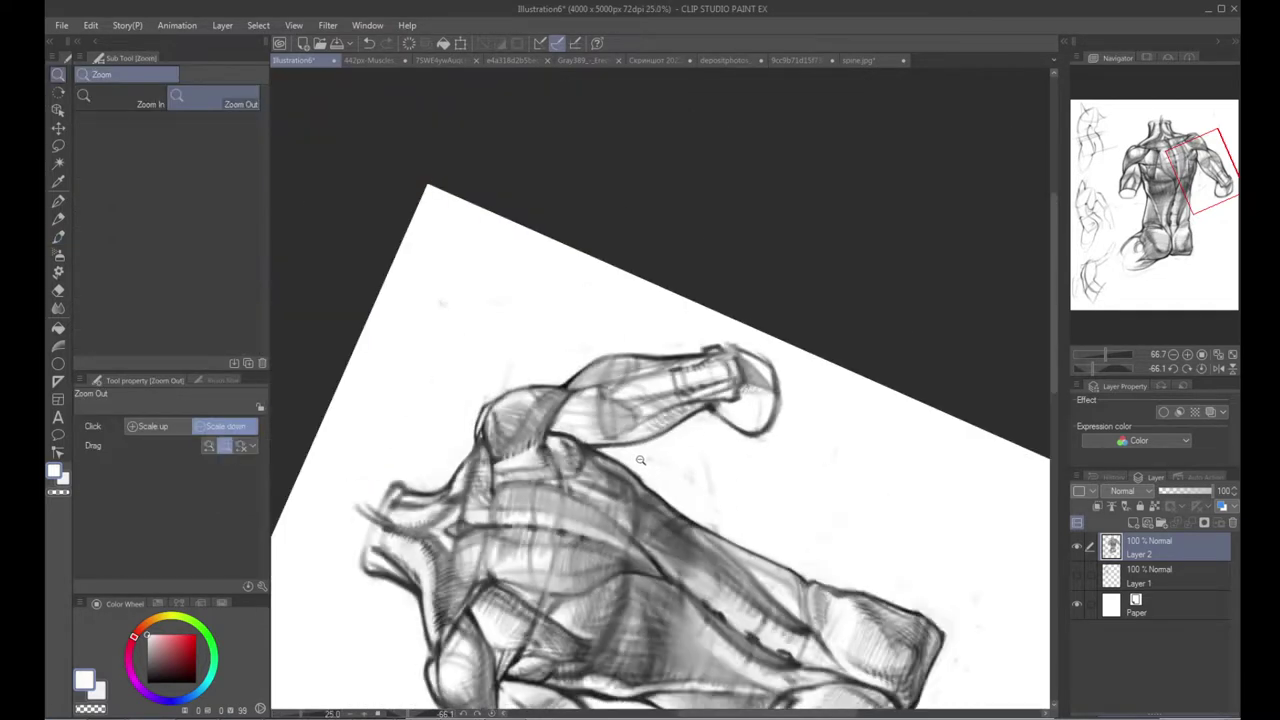
Step: Soften and lighten the neck and upper trapezius area of the back with white strokes
left_click_drag(627, 468, 560, 385)
left_click_drag(460, 372, 568, 327)
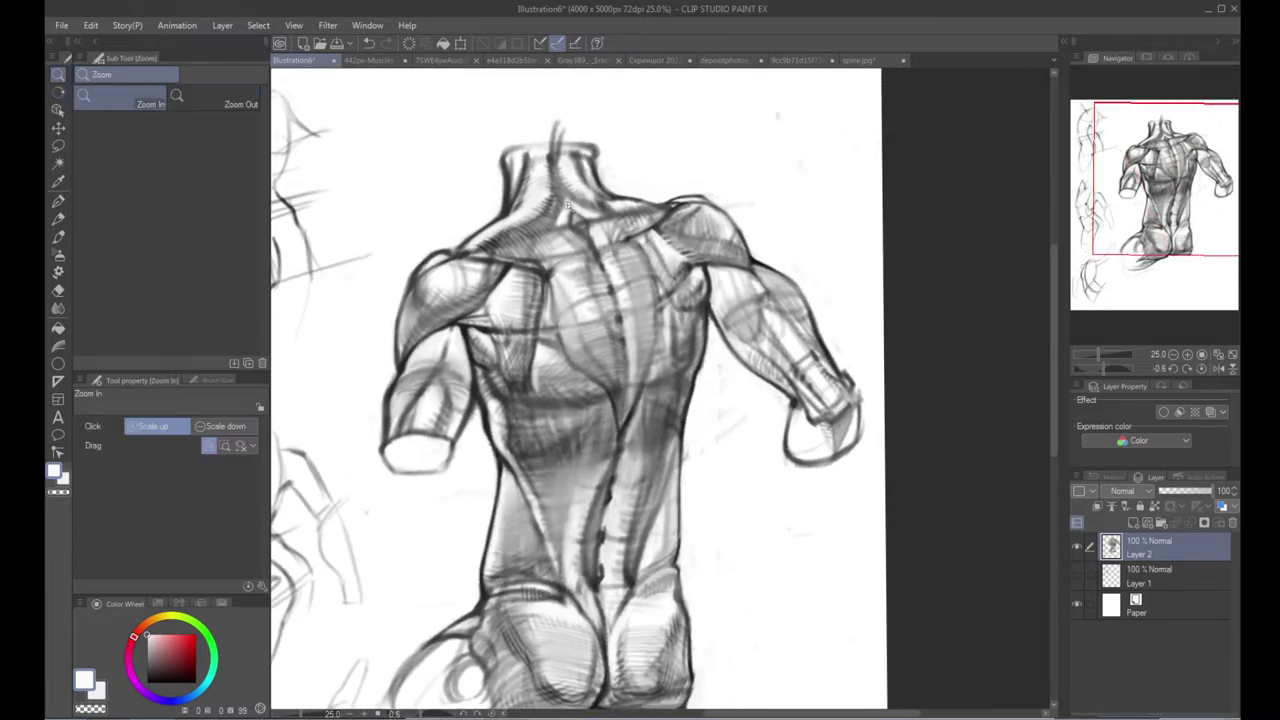
left_click(583, 176, "ctrl")
left_click(583, 176, "ctrl")
left_click(583, 176, "ctrl")
left_click_drag(583, 176, 638, 316)
mouse_move(421, 271)
left_mouse_down()
mouse_move(493, 181)
mouse_move(668, 150)
left_mouse_up()
key("b")
left_click_drag(551, 375, 630, 362)
left_click_drag(556, 380, 647, 347)
left_click_drag(597, 365, 683, 321)
left_click_drag(681, 351, 569, 308)
left_click_drag(585, 303, 557, 316)
left_click_drag(613, 426, 567, 363)
mouse_move(585, 491)
left_mouse_down()
mouse_move(722, 415)
mouse_move(593, 481)
mouse_move(701, 387)
left_mouse_up()
left_click_drag(625, 397, 575, 441)
mouse_move(621, 388)
left_mouse_down()
mouse_move(576, 433)
mouse_move(606, 457)
mouse_move(600, 420)
mouse_move(620, 410)
left_mouse_up()
key("alt+space")
left_click(58, 307)
Step: Erase the construction line sticking out above the neck in white with DRAW_line_texture at brush size 40
key("alt+space")
left_click(560, 430)
key("shift+space")
left_click_drag(480, 450, 520, 530)
left_click_drag(460, 600, 550, 360)
left_click_drag(548, 351, 556, 502)
key("ctrl+space")
left_click(503, 195)
key("p")
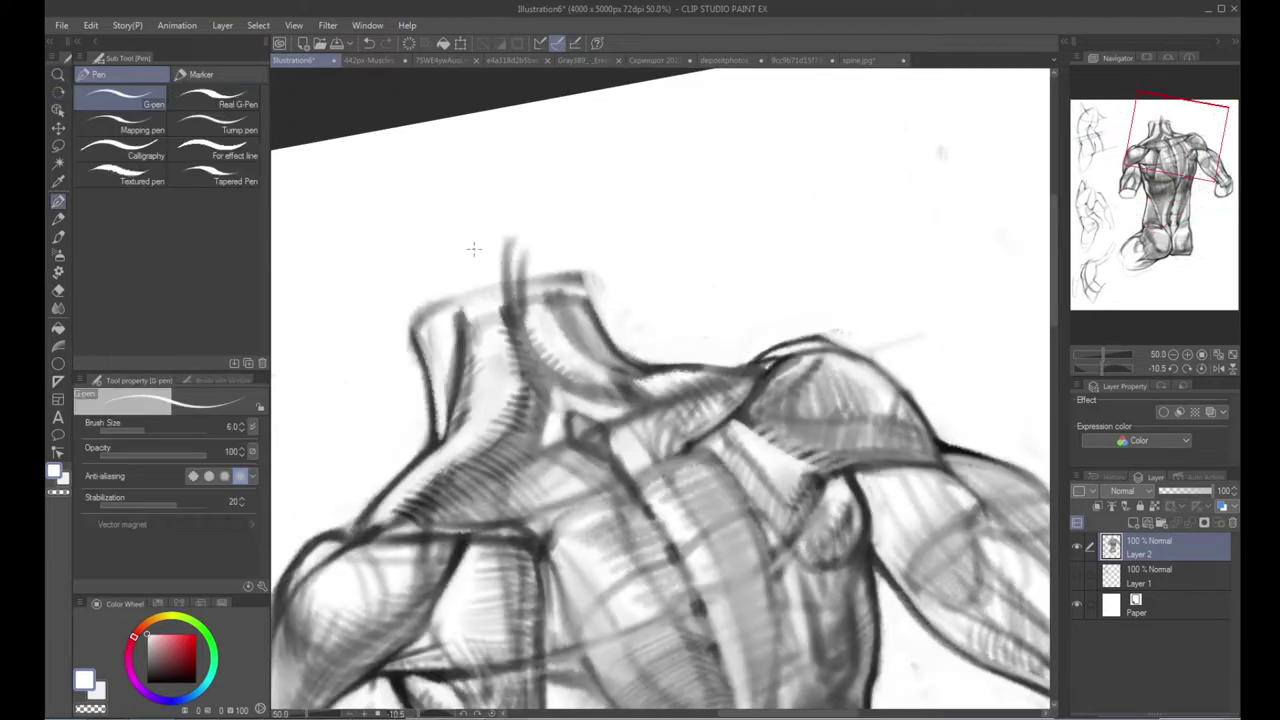
key("b")
left_click_drag(468, 268, 586, 248)
left_click_drag(586, 248, 518, 260)
left_click_drag(440, 288, 585, 230)
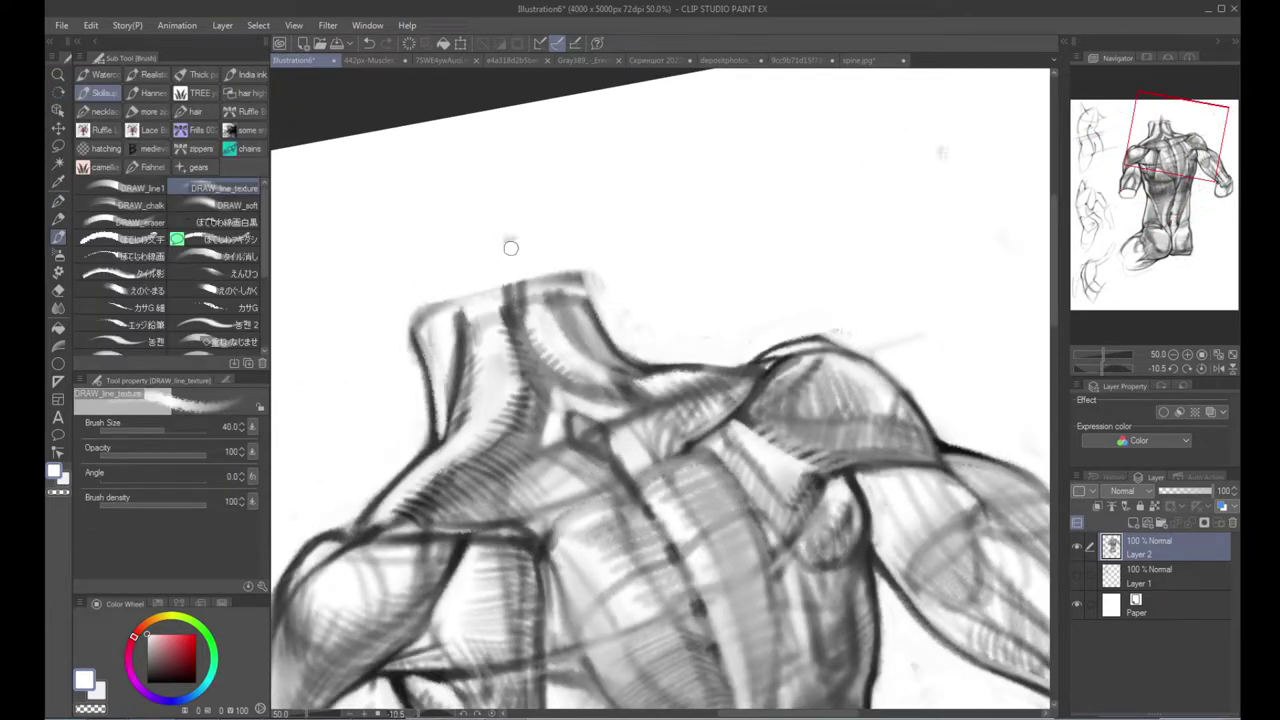
Step: Outline the top edge of the neck in near-black at brush size 20
left_click(427, 446, "alt")
left_click(427, 436, "alt")
key("[")
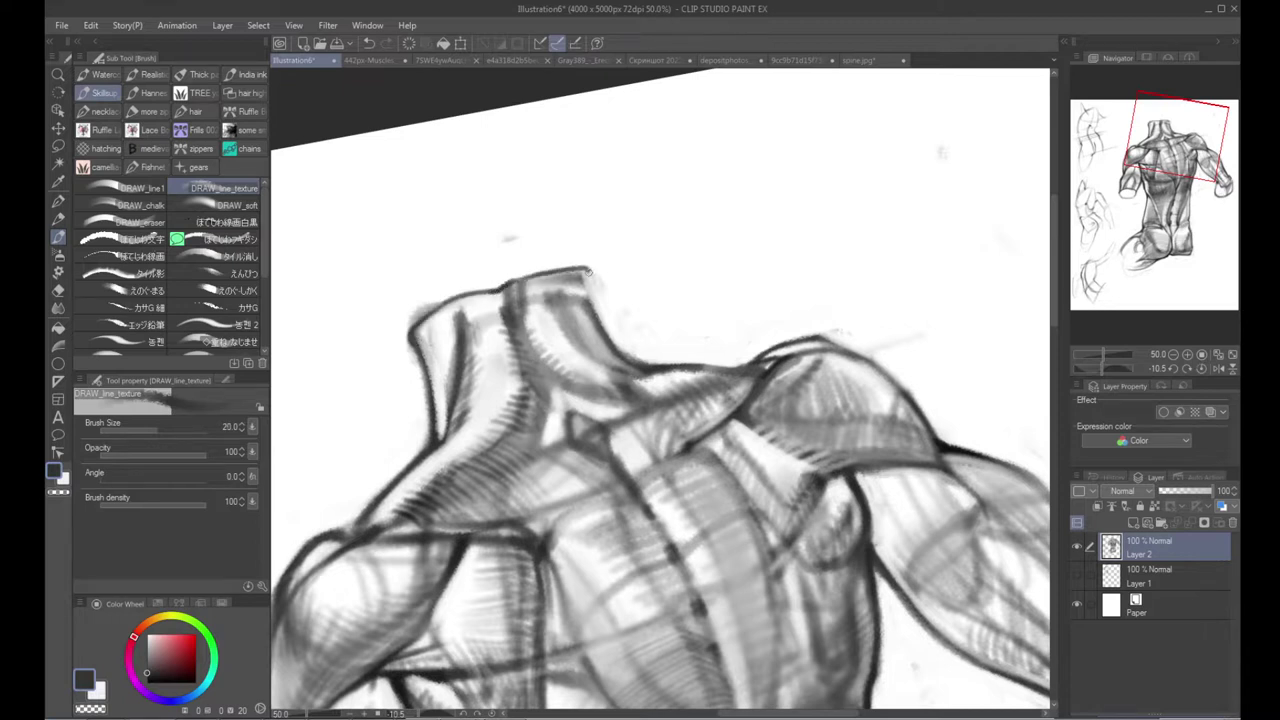
Step: Softly lighten the right side of the back in white with DRAW_soft at brush size 600
key("ctrl+alt+space")
left_click(604, 291)
left_click(604, 291)
left_click_drag(604, 291, 539, 247)
key("ctrl+space")
mouse_move(538, 350)
left_mouse_down()
mouse_move(539, 330)
mouse_move(541, 356)
left_mouse_up()
left_click(539, 330)
key("shift+space")
left_click_drag(288, 364, 306, 266)
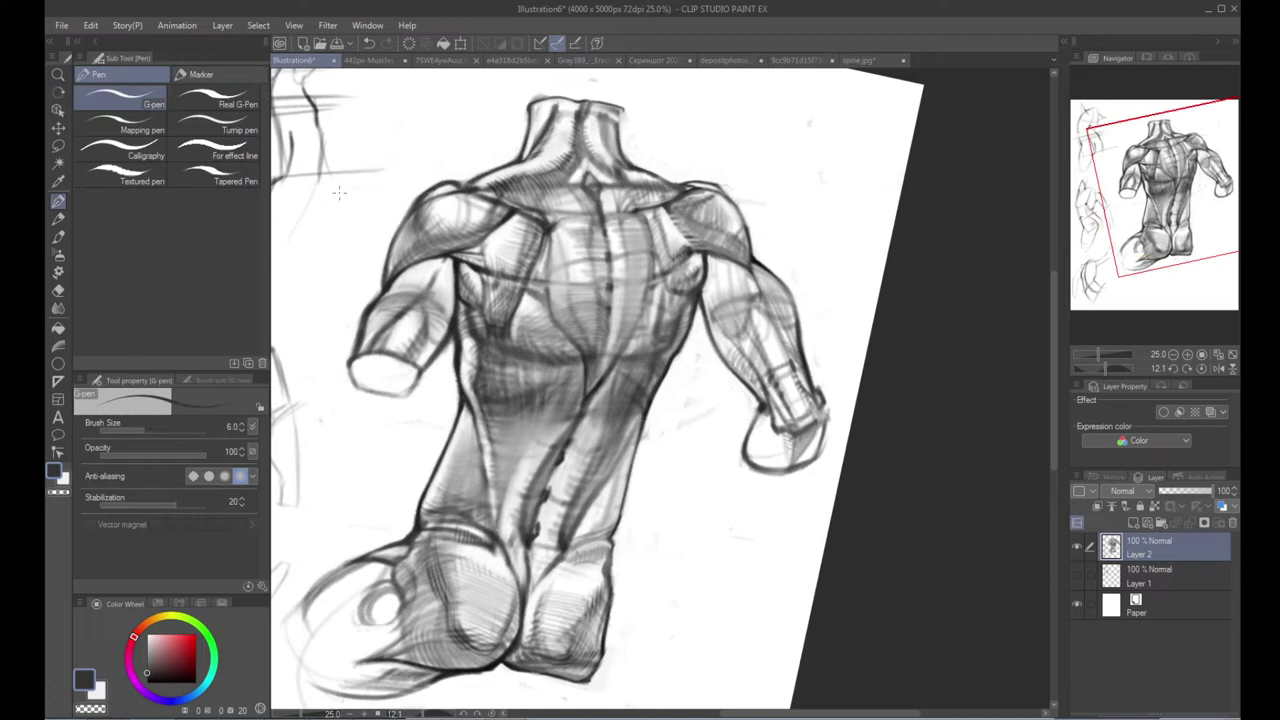
key("b")
left_click(215, 204)
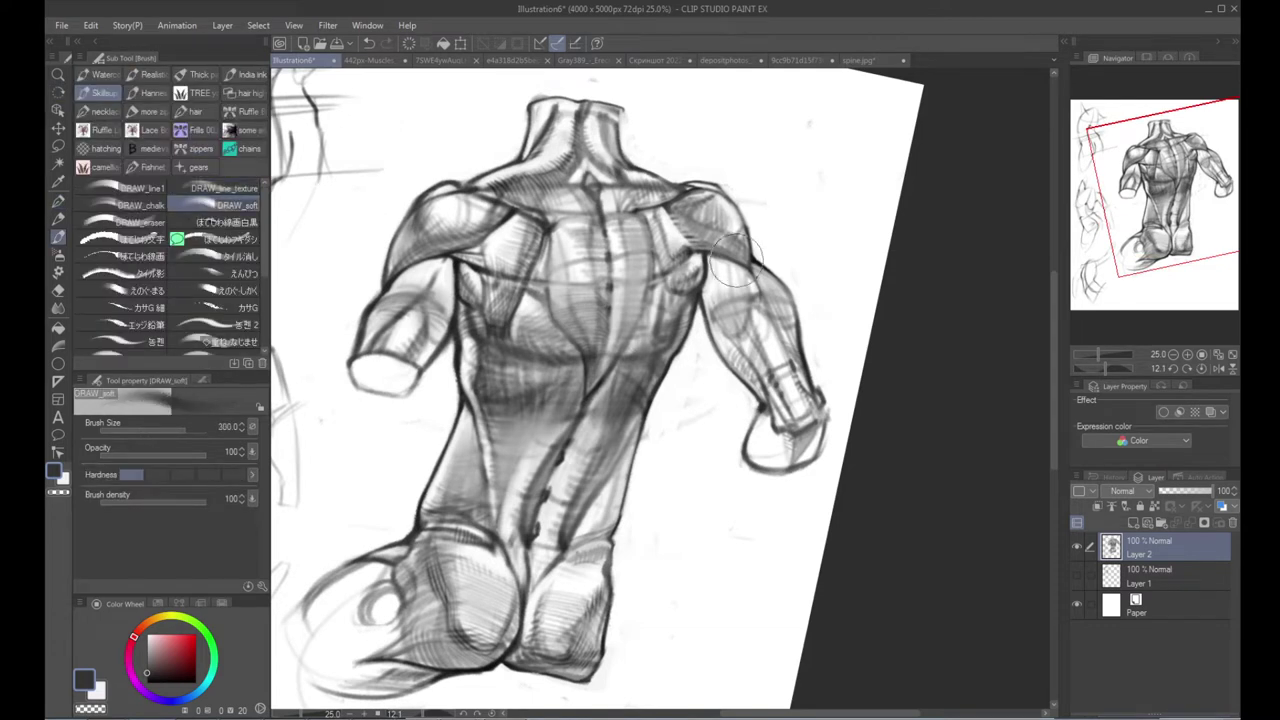
left_click(708, 335, "alt")
key("]")
key("]")
key("]")
left_click_drag(659, 327, 595, 465)
mouse_move(651, 373)
left_mouse_down()
mouse_move(600, 465)
mouse_move(655, 300)
mouse_move(668, 298)
left_mouse_up()
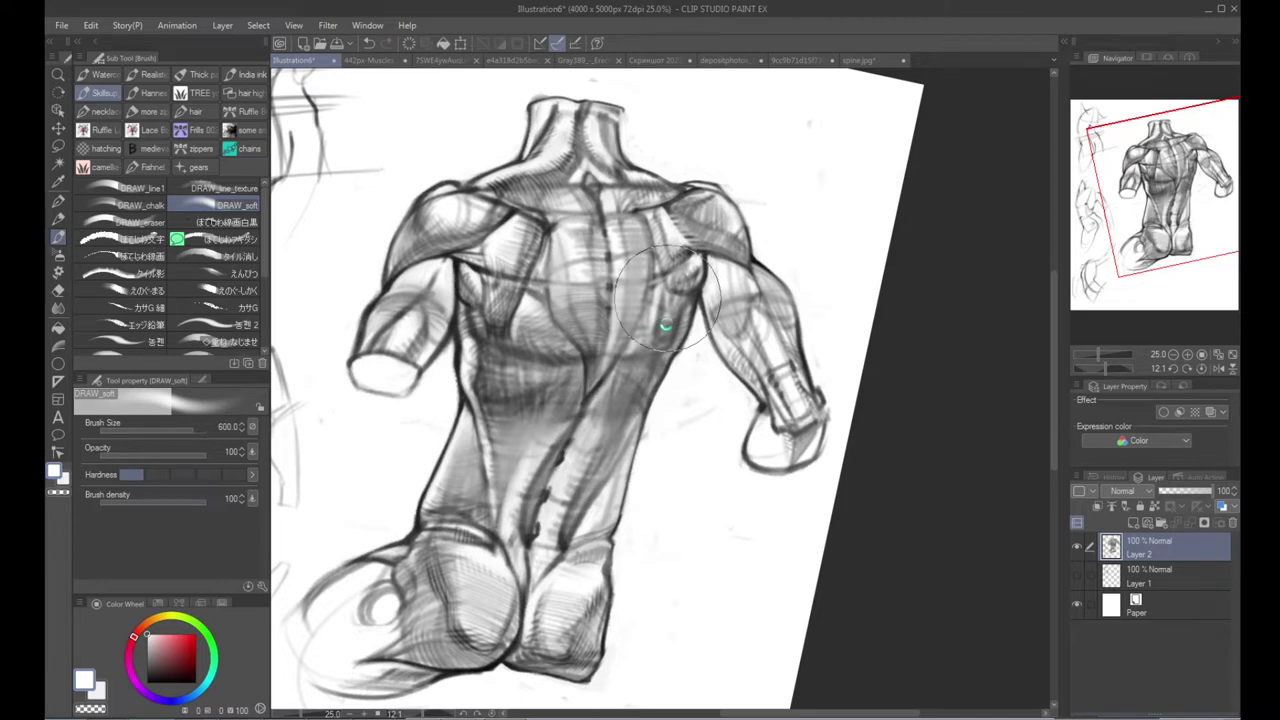
mouse_move(664, 322)
left_mouse_down()
mouse_move(604, 443)
mouse_move(650, 305)
mouse_move(621, 408)
mouse_move(542, 515)
mouse_move(657, 219)
mouse_move(696, 253)
left_mouse_up()
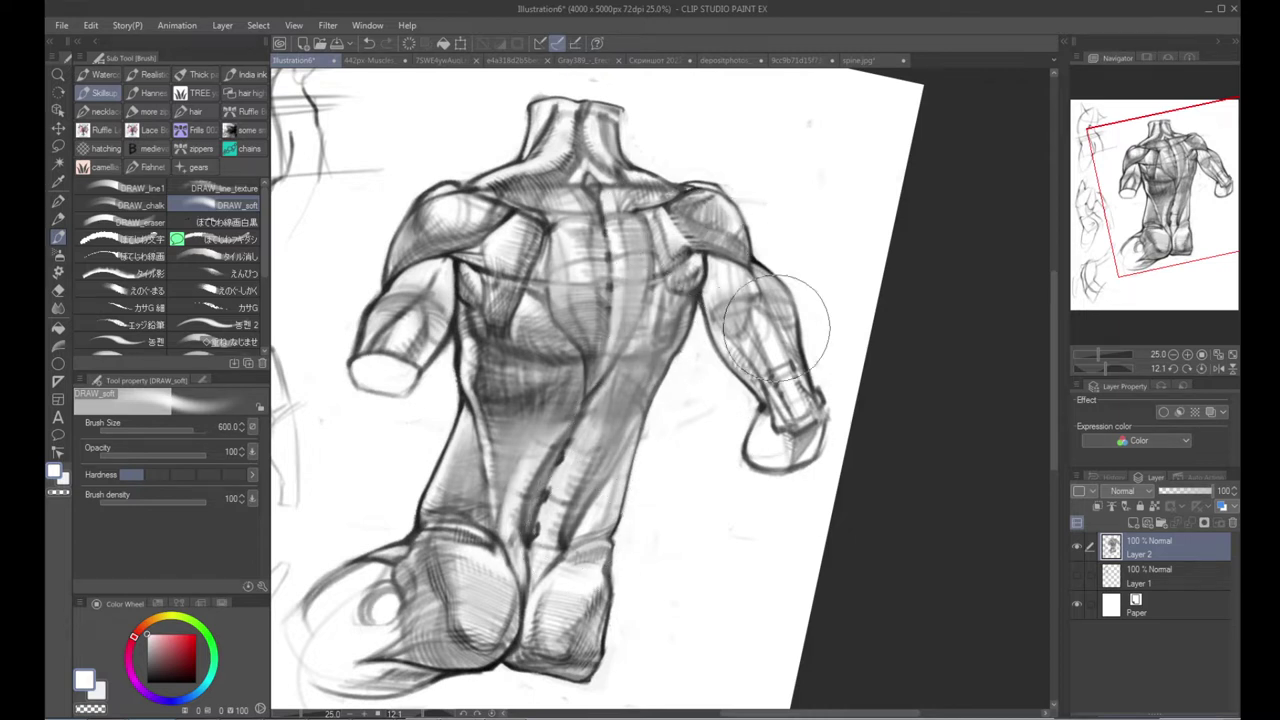
mouse_move(757, 293)
left_mouse_down()
mouse_move(811, 420)
mouse_move(784, 481)
mouse_move(765, 290)
mouse_move(760, 300)
mouse_move(720, 222)
mouse_move(674, 235)
mouse_move(599, 416)
mouse_move(575, 534)
mouse_move(580, 512)
mouse_move(596, 634)
left_mouse_up()
Step: Check the proportions of the whole drawing upright and in a horizontally mirrored view
key("alt+space")
left_click(681, 325, "alt")
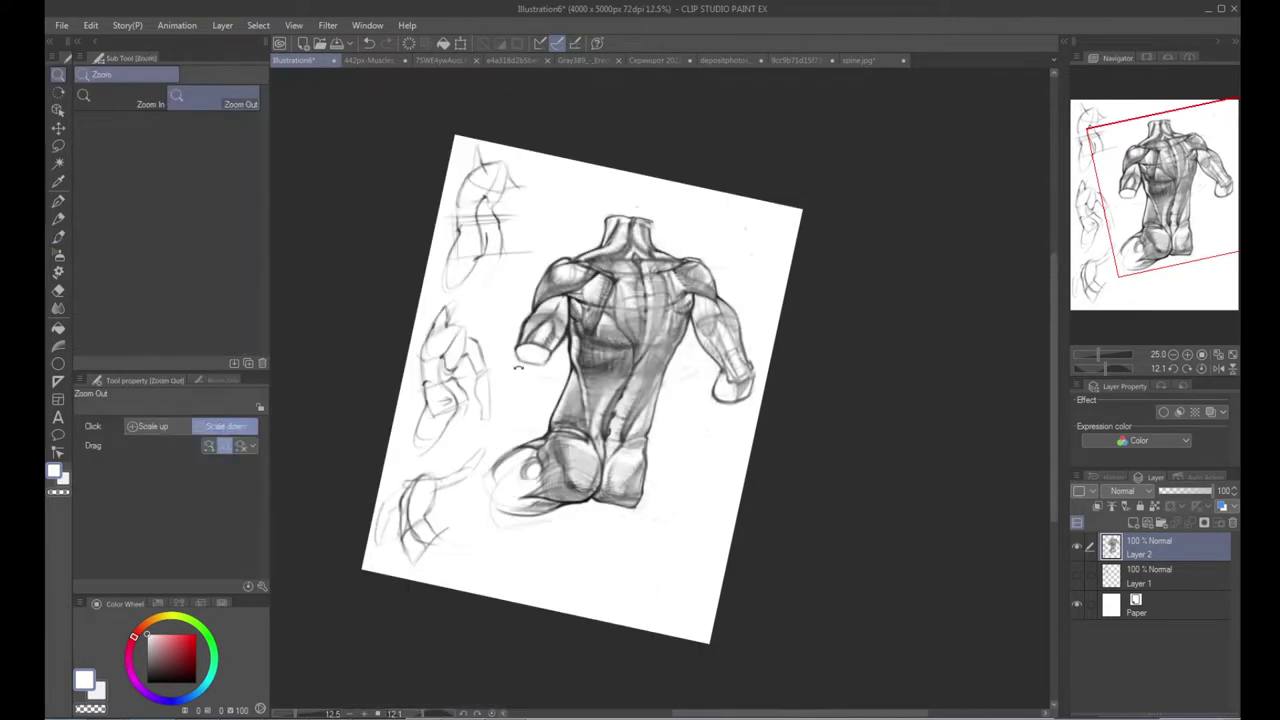
key("shift+space")
left_click_drag(522, 374, 520, 406)
key("ctrl+space")
key("h")
key("h")
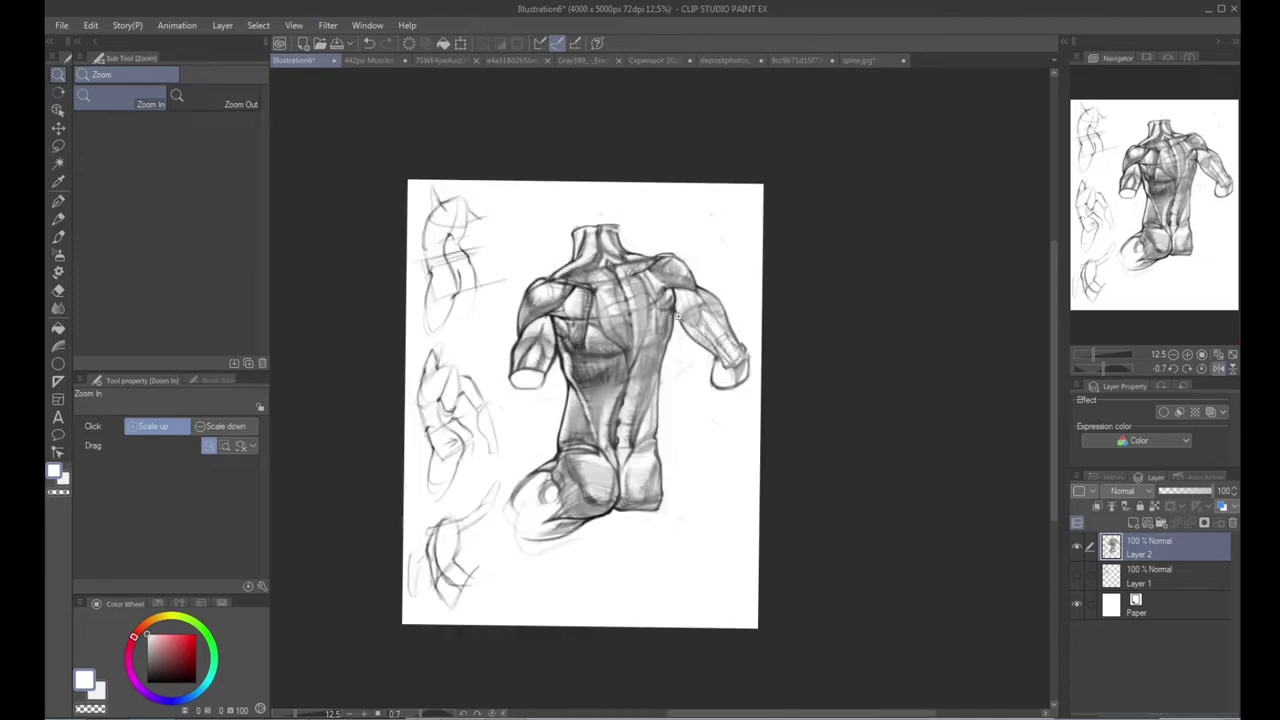
Step: Firm up the upper and underside contours of the right arm in near-black with DRAW_line_texture at brush sizes 20 and 25
left_click(676, 322, "ctrl")
left_click(676, 322, "ctrl")
left_click(676, 322, "ctrl")
left_click(676, 322, "ctrl")
key("shift+space")
mouse_move(664, 321)
left_mouse_down()
mouse_move(587, 365)
mouse_move(547, 453)
left_mouse_up()
key("space")
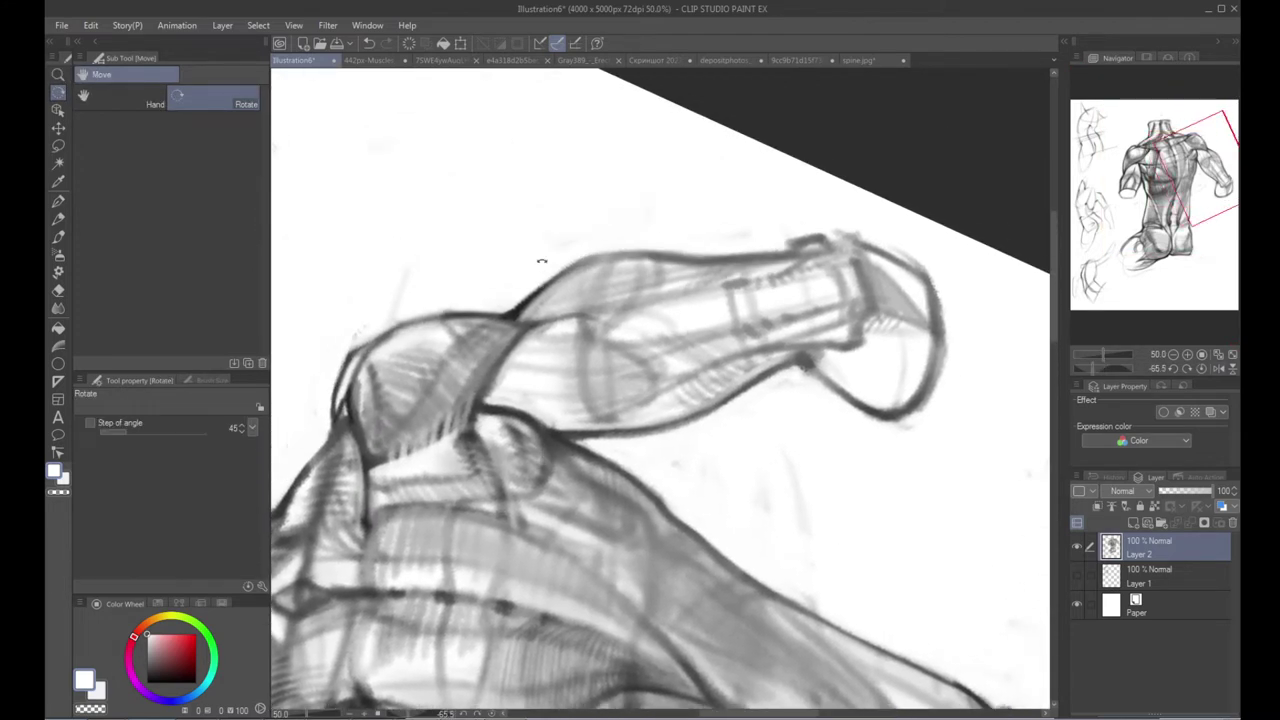
left_click(514, 314, "alt")
left_click(224, 188)
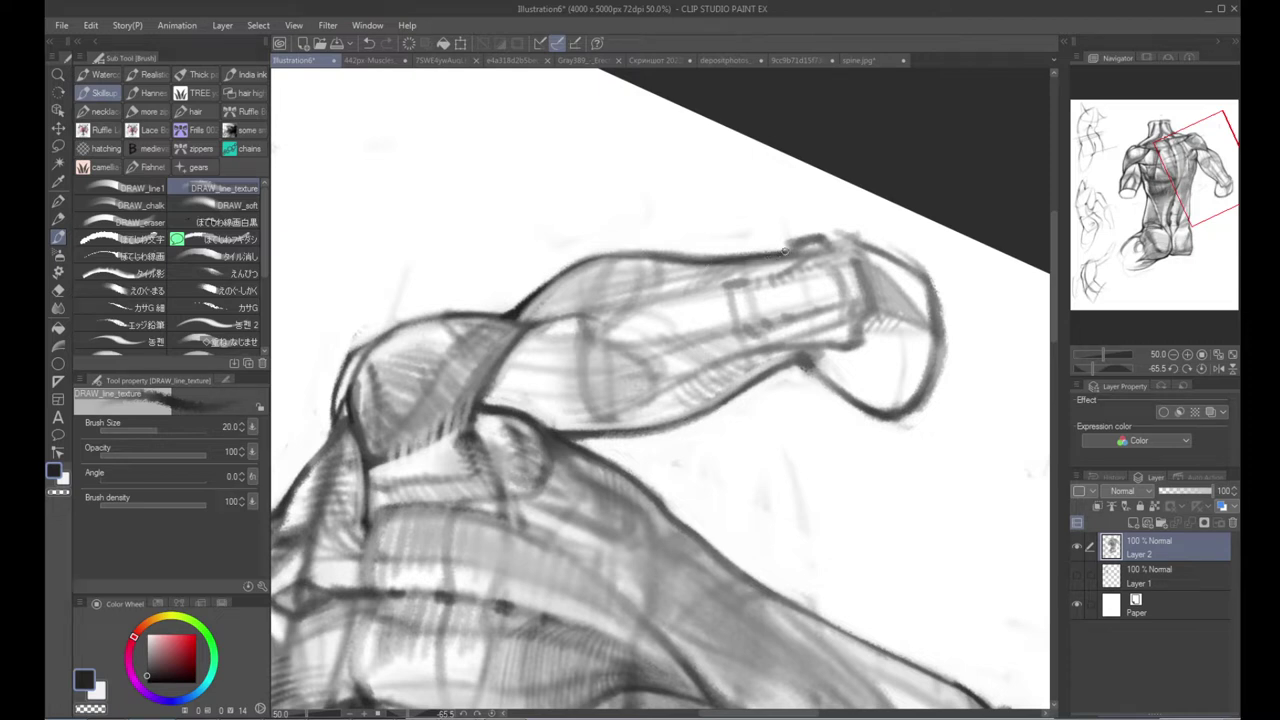
scroll(828, 289, "down", 2)
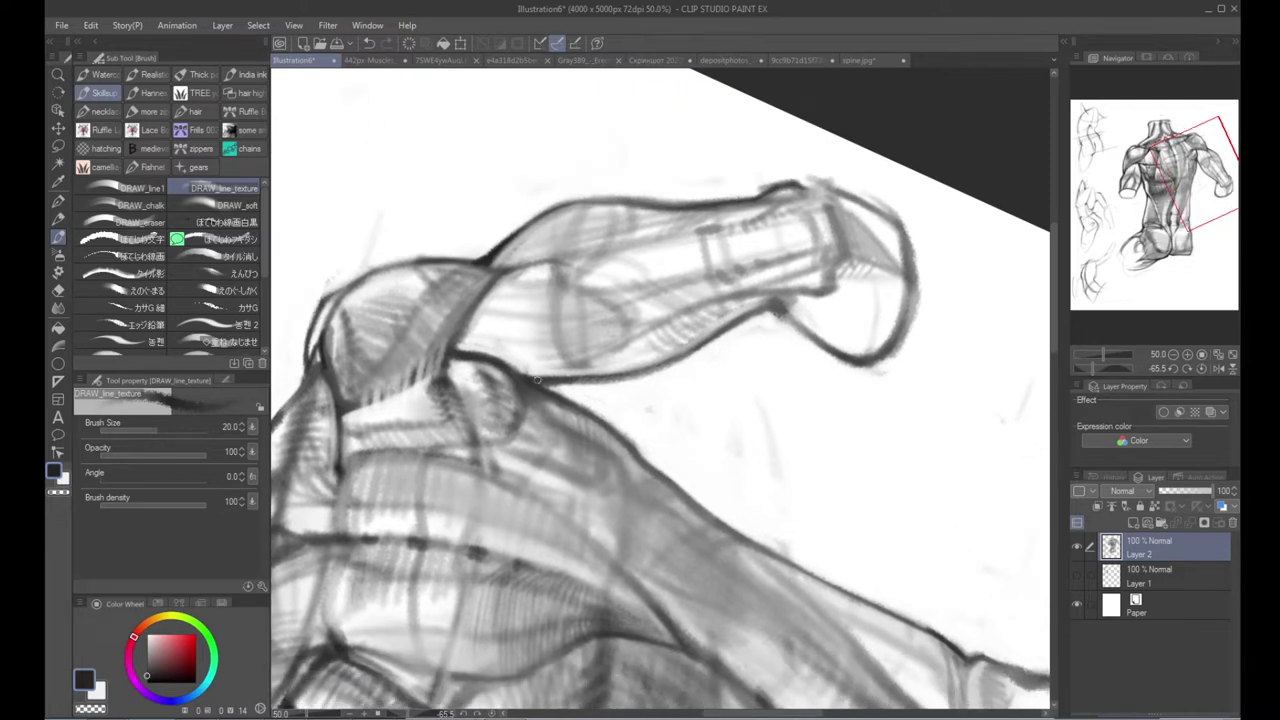
left_click_drag(635, 373, 731, 328)
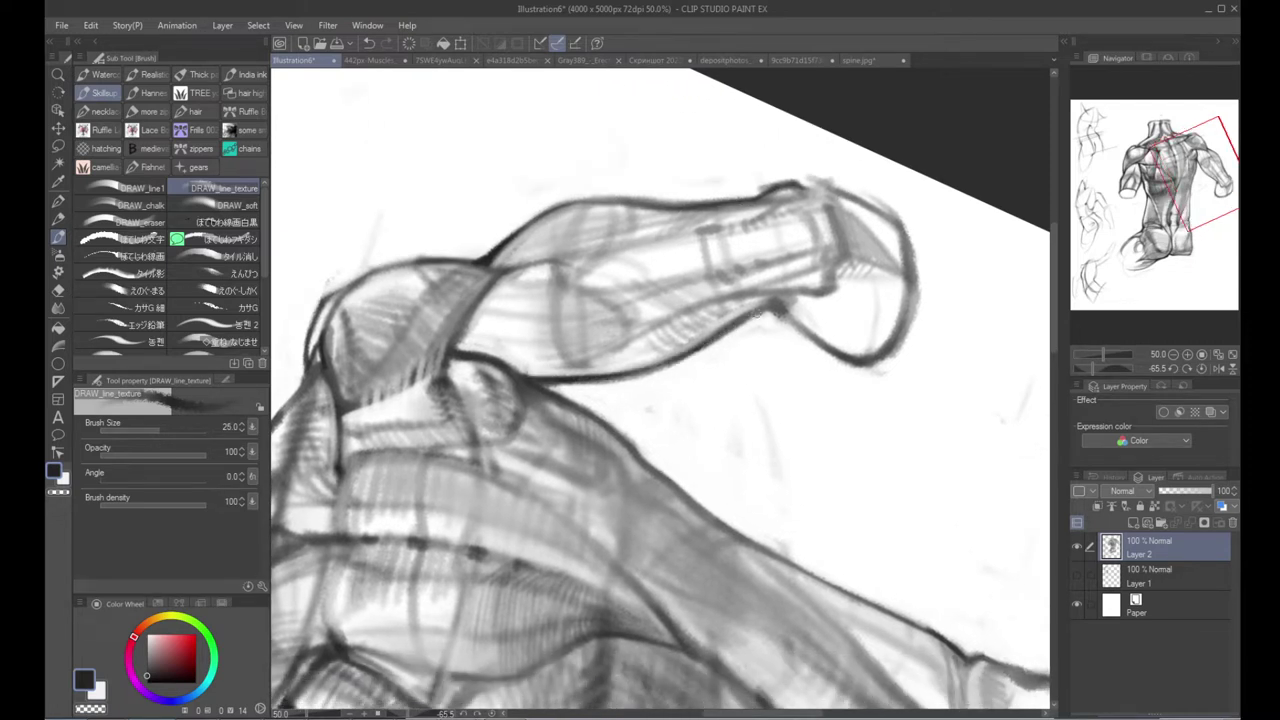
Step: Darken the outer contour of the right shoulder and the right side of the torso down to the buttock at brush size 25
left_click_drag(487, 331, 614, 340)
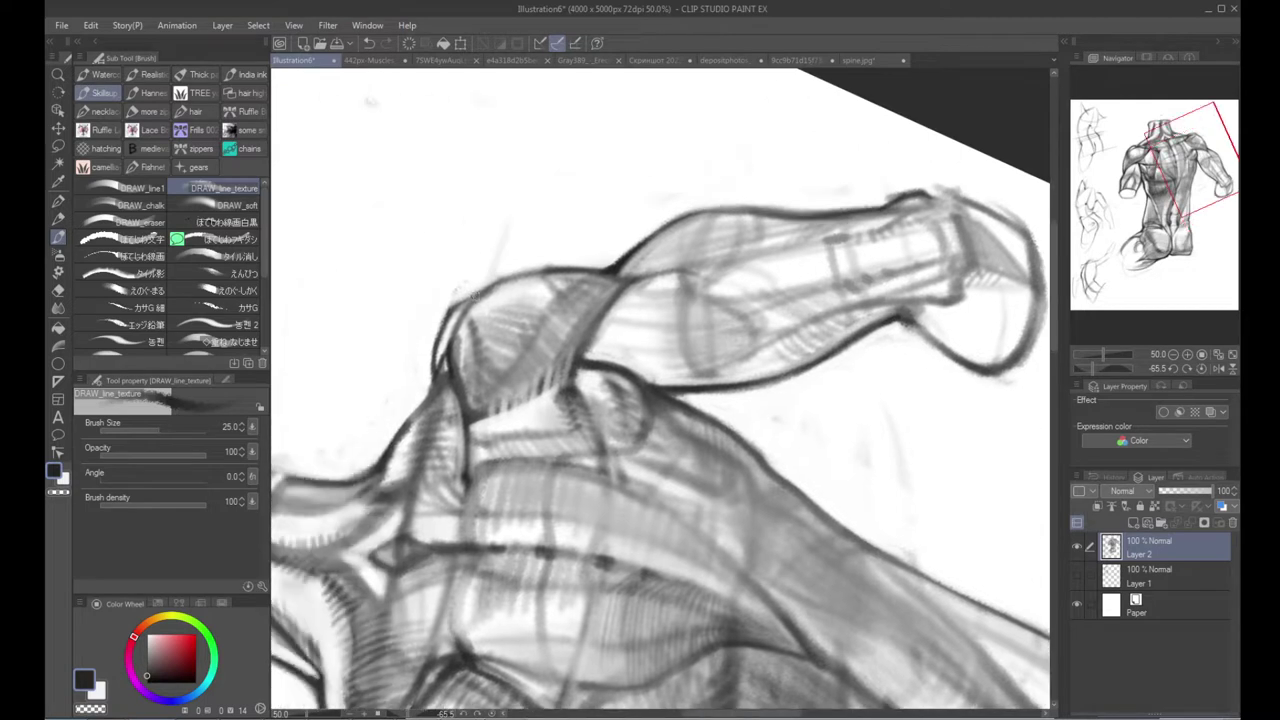
left_click_drag(470, 302, 553, 268)
left_click_drag(673, 420, 485, 237)
mouse_move(508, 217)
left_mouse_down()
mouse_move(446, 313)
mouse_move(440, 350)
left_mouse_up()
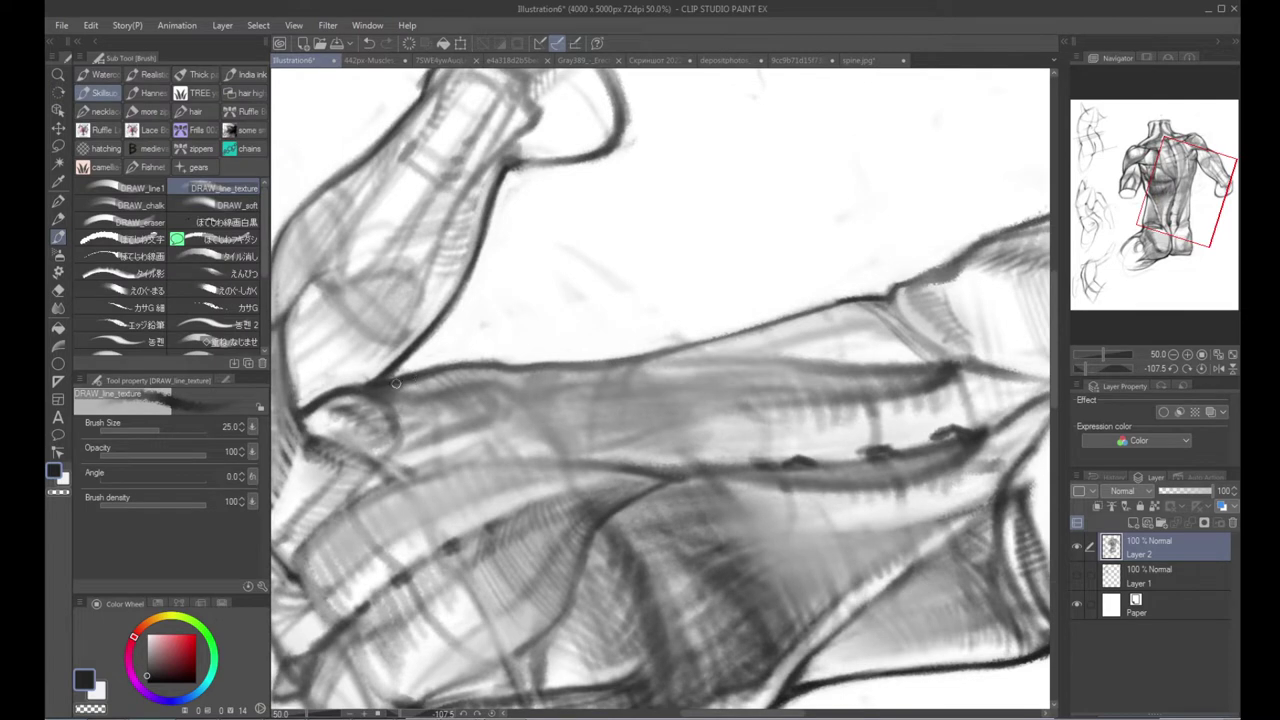
mouse_move(591, 361)
left_mouse_down()
mouse_move(700, 345)
mouse_move(845, 298)
mouse_move(565, 374)
mouse_move(630, 330)
mouse_move(730, 298)
left_mouse_up()
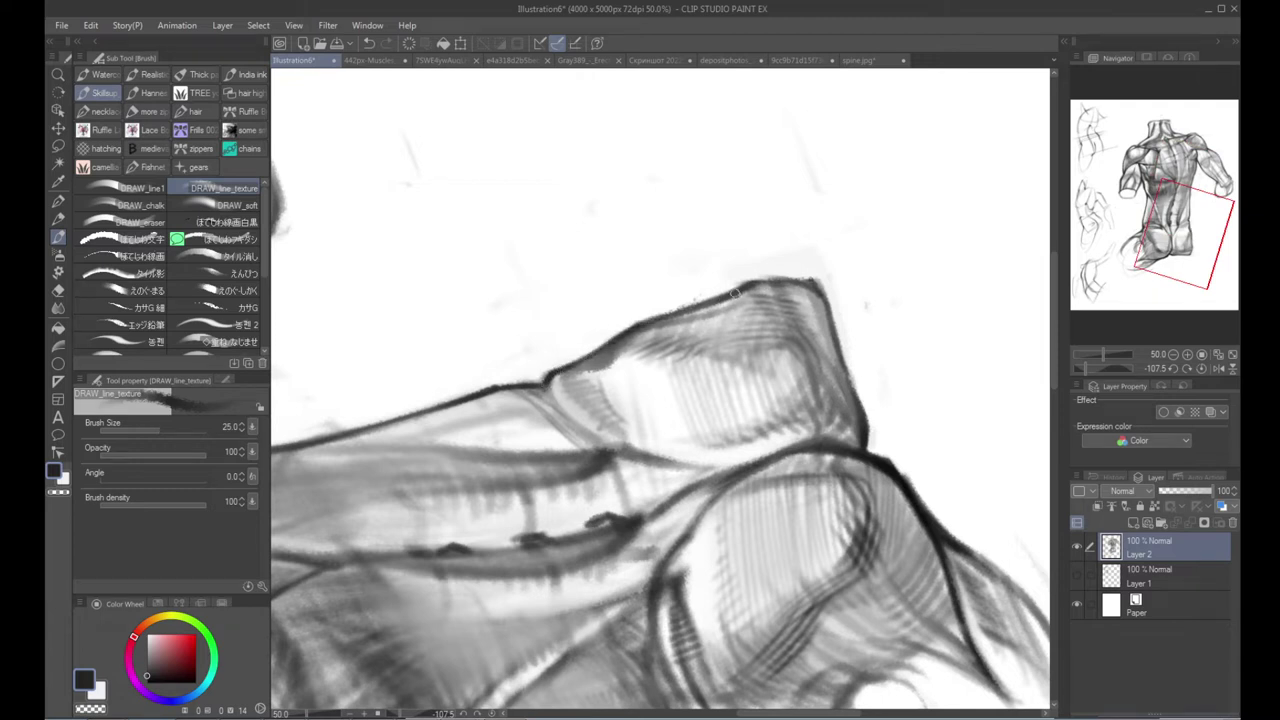
Step: Clean up the outside edge of the right buttock's contour in white at brush size 25
key("x")
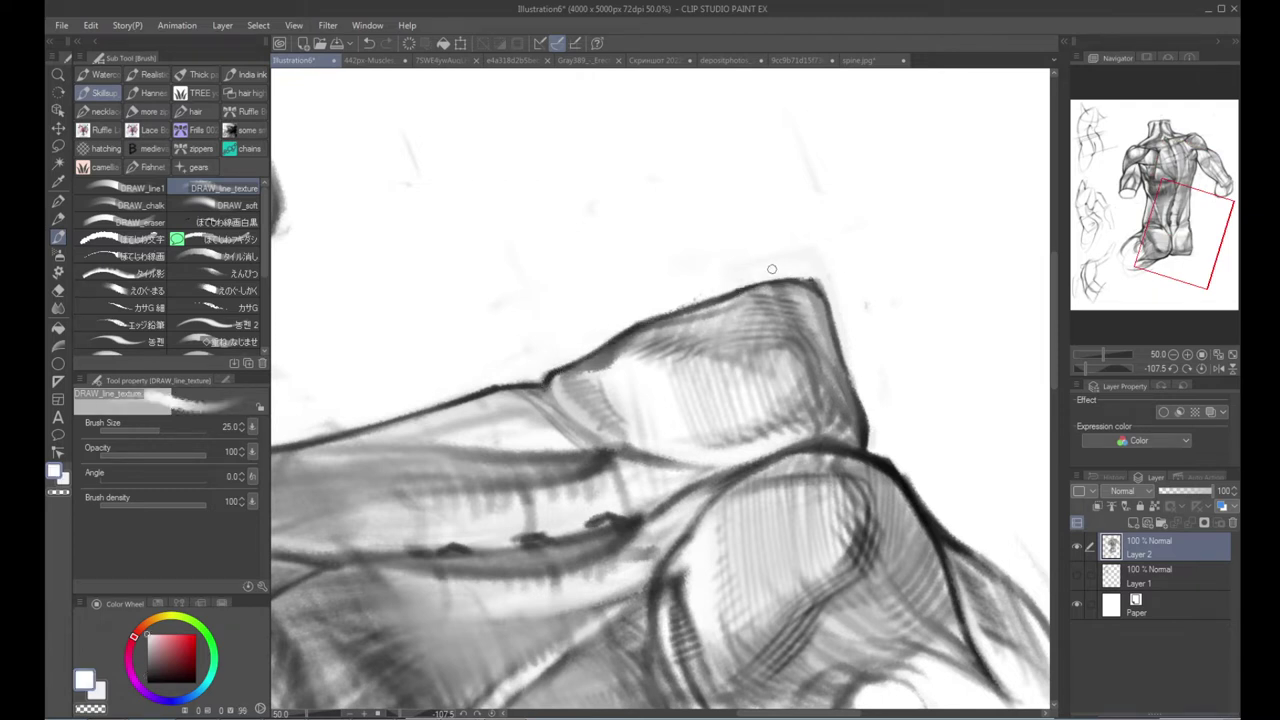
left_click(688, 284, "alt")
left_click(688, 286, "alt")
left_click(688, 286, "alt")
left_click(688, 286, "alt")
Step: Reinforce the lower trapezius edge and the muscle outline below the right armpit in near-black at brush size 25, undoing the last stroke
left_click_drag(767, 298, 702, 505)
left_click(733, 406)
left_click(733, 406)
left_click_drag(733, 406, 680, 454)
left_click_drag(638, 322, 641, 388)
left_click(641, 388)
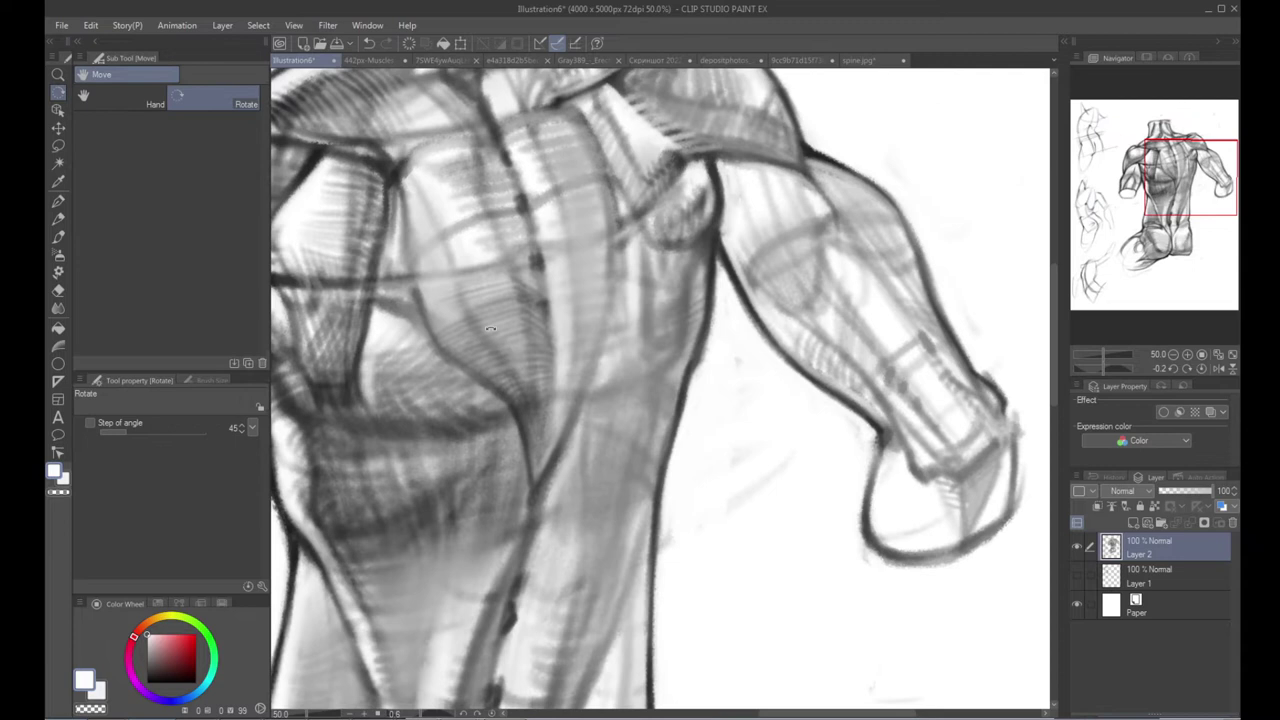
left_click_drag(705, 275, 825, 367)
key("x")
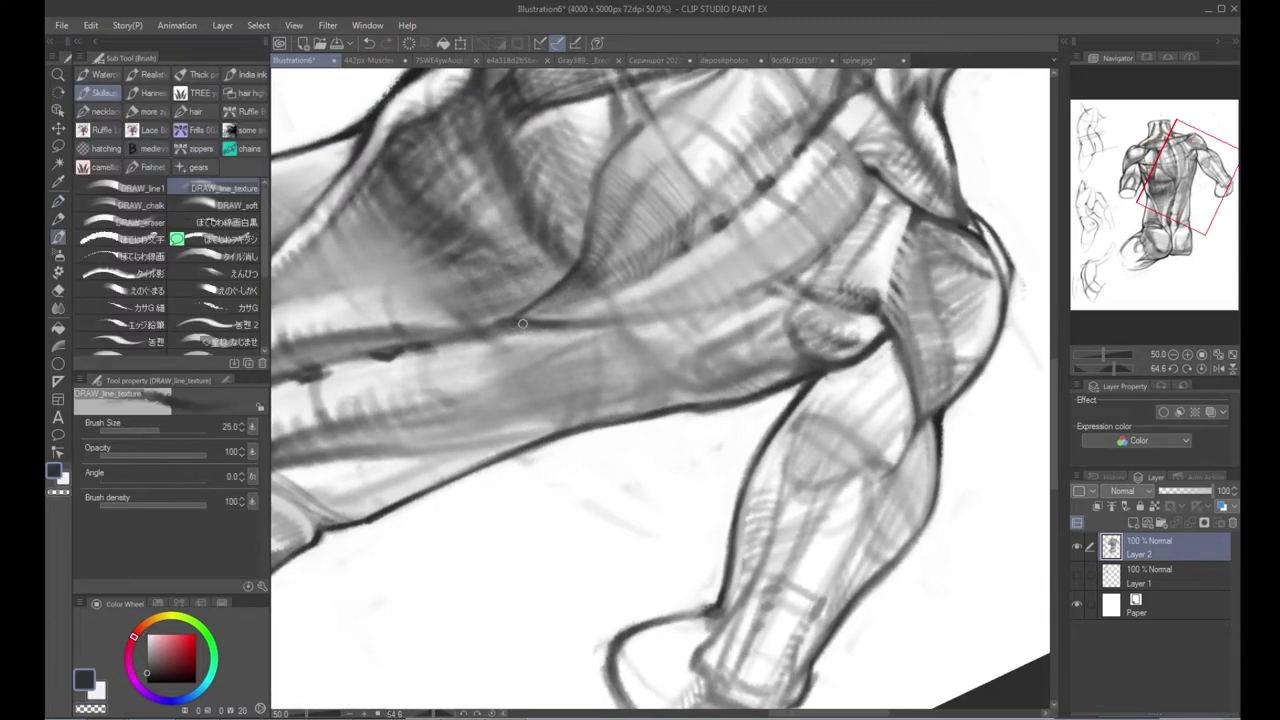
mouse_move(582, 329)
left_mouse_down()
mouse_move(718, 310)
mouse_move(590, 405)
left_mouse_up()
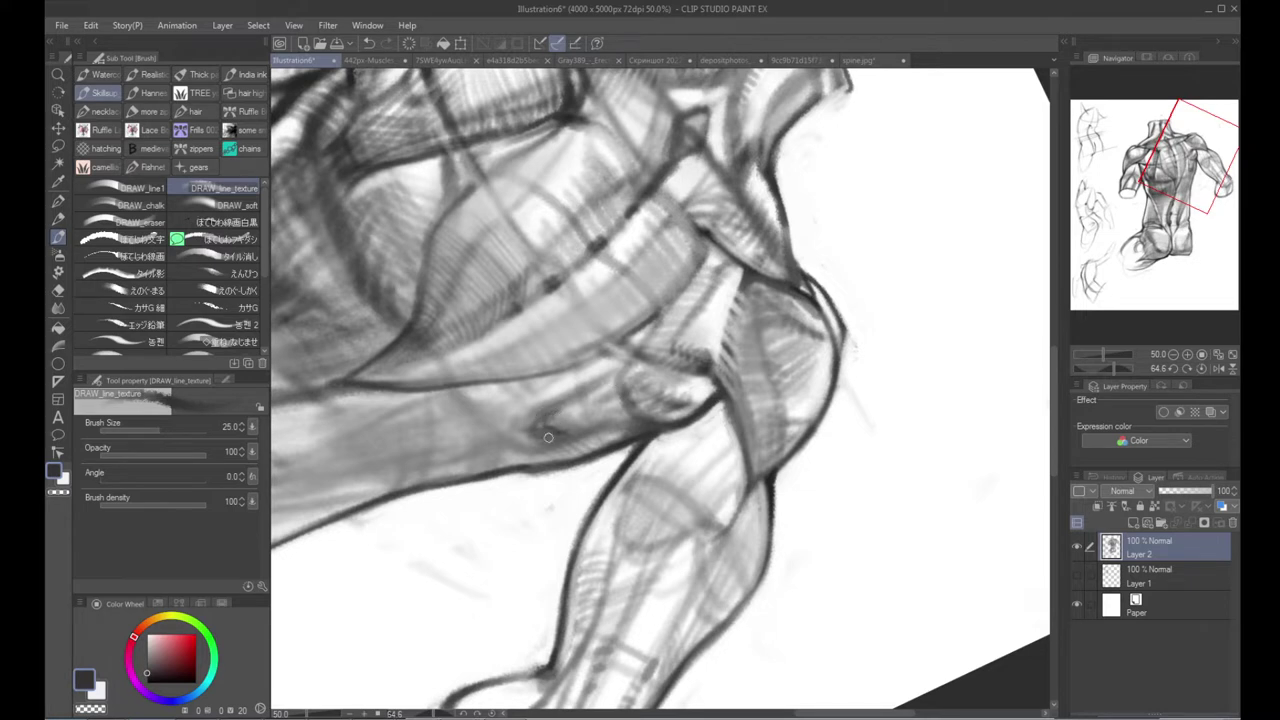
mouse_move(548, 454)
left_mouse_down()
mouse_move(658, 442)
mouse_move(612, 430)
mouse_move(673, 388)
mouse_move(595, 323)
left_mouse_up()
key("ctrl+z")
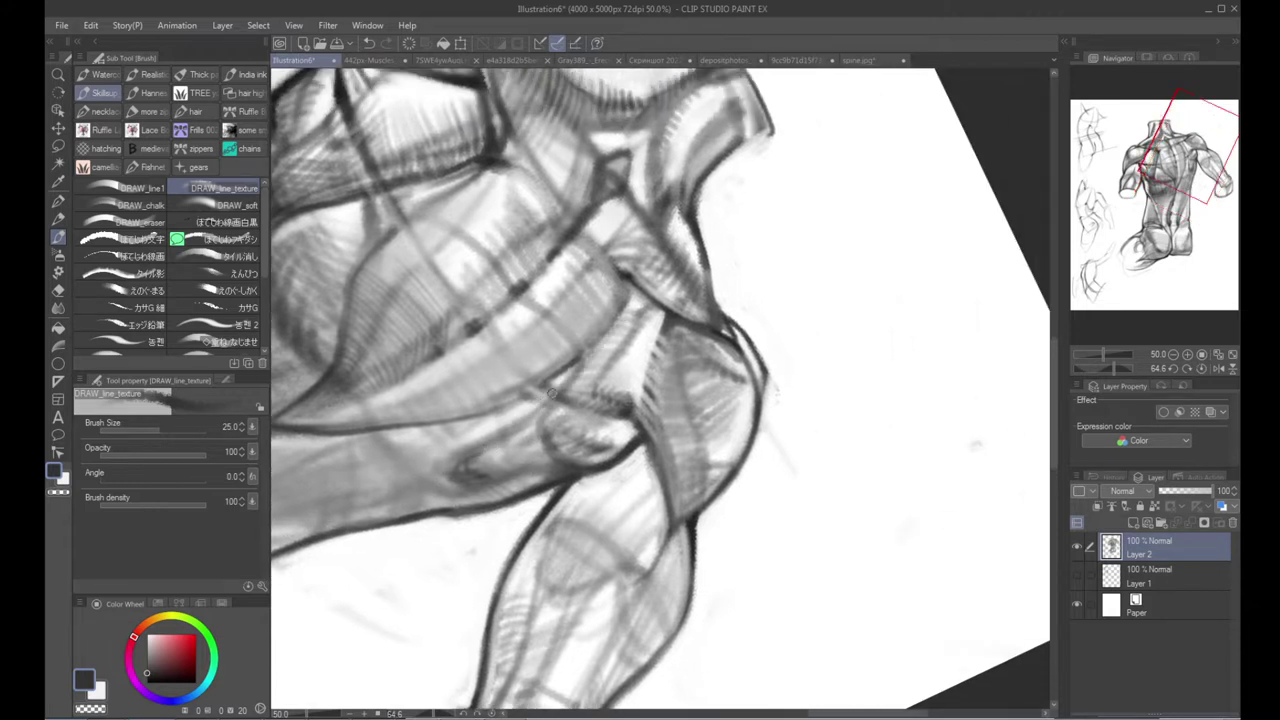
Step: Lighten the upper trapezius between the neck and the right shoulder in white at brush size 120
mouse_move(517, 360)
left_mouse_down()
mouse_move(474, 468)
mouse_move(674, 590)
left_mouse_up()
key("p")
key("b")
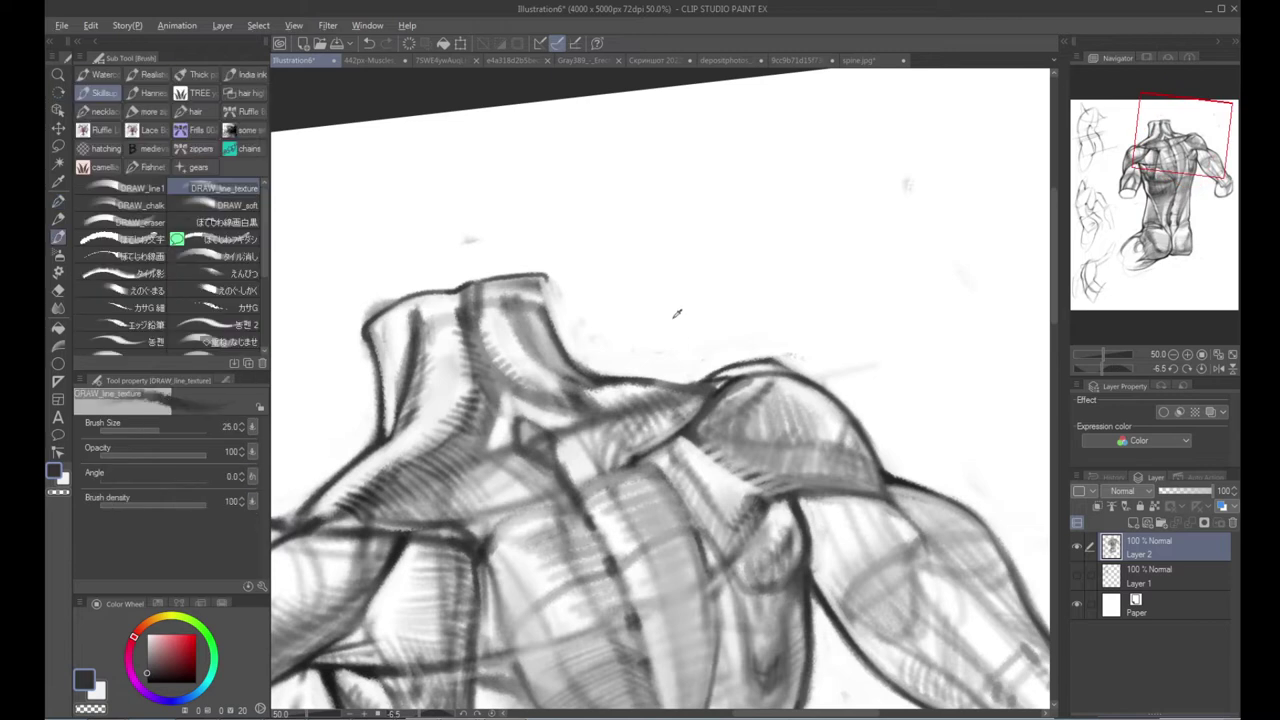
key("x")
key("bracketright")
key("bracketright")
key("bracketright")
key("bracketright")
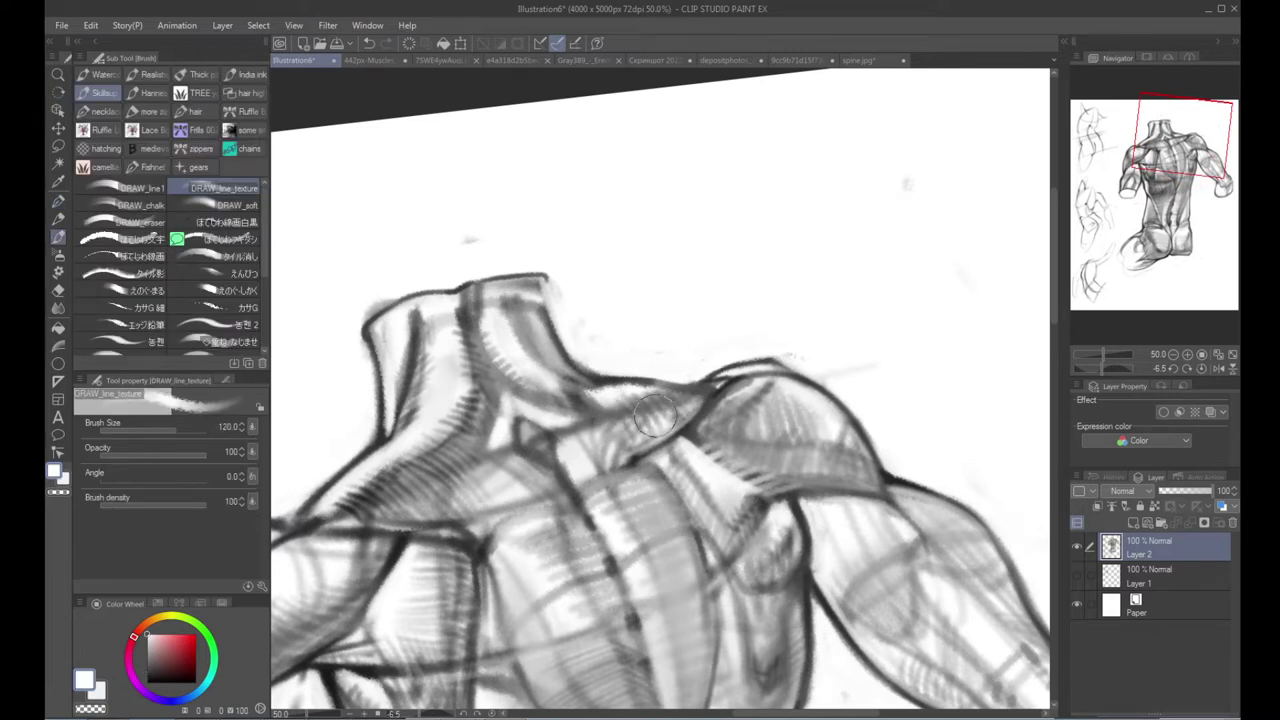
left_click_drag(642, 408, 600, 412)
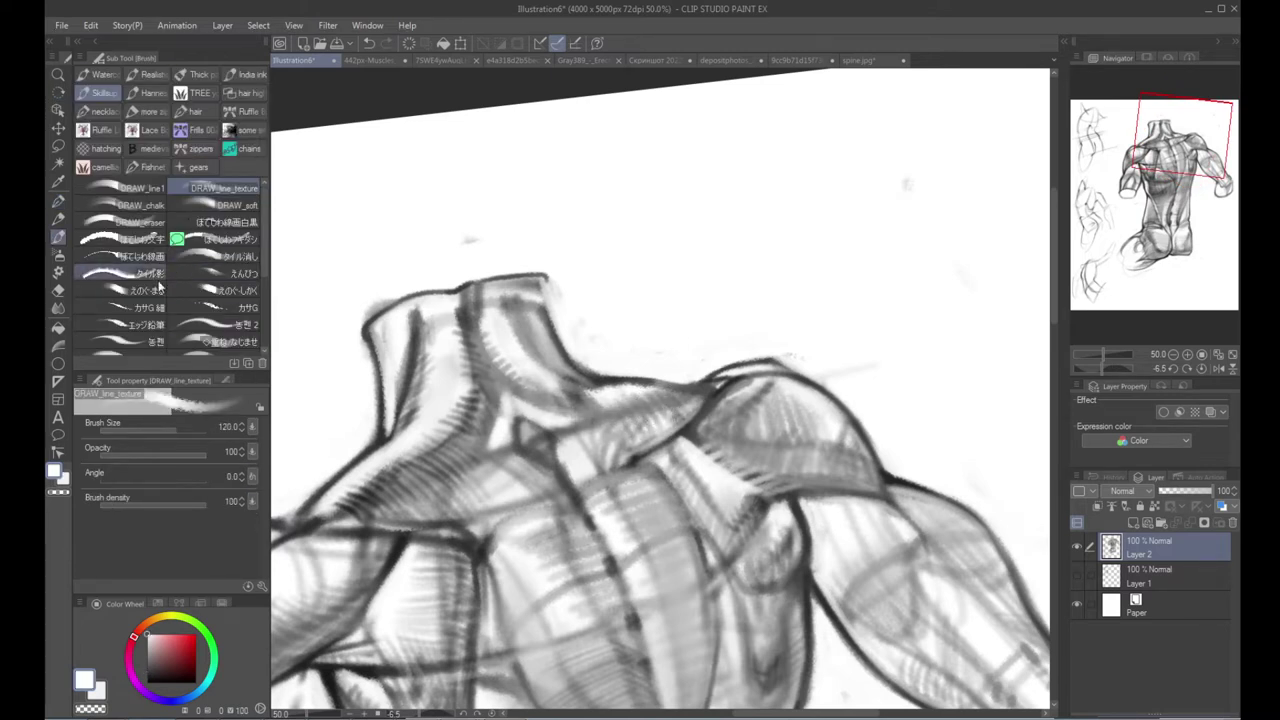
Step: Smooth the hatching on the right upper trapezius with the Blend tool at brush size 170
left_click(58, 307)
mouse_move(641, 429)
left_mouse_down()
mouse_move(680, 392)
mouse_move(654, 412)
left_mouse_up()
key("bracketright")
key("bracketright")
key("bracketright")
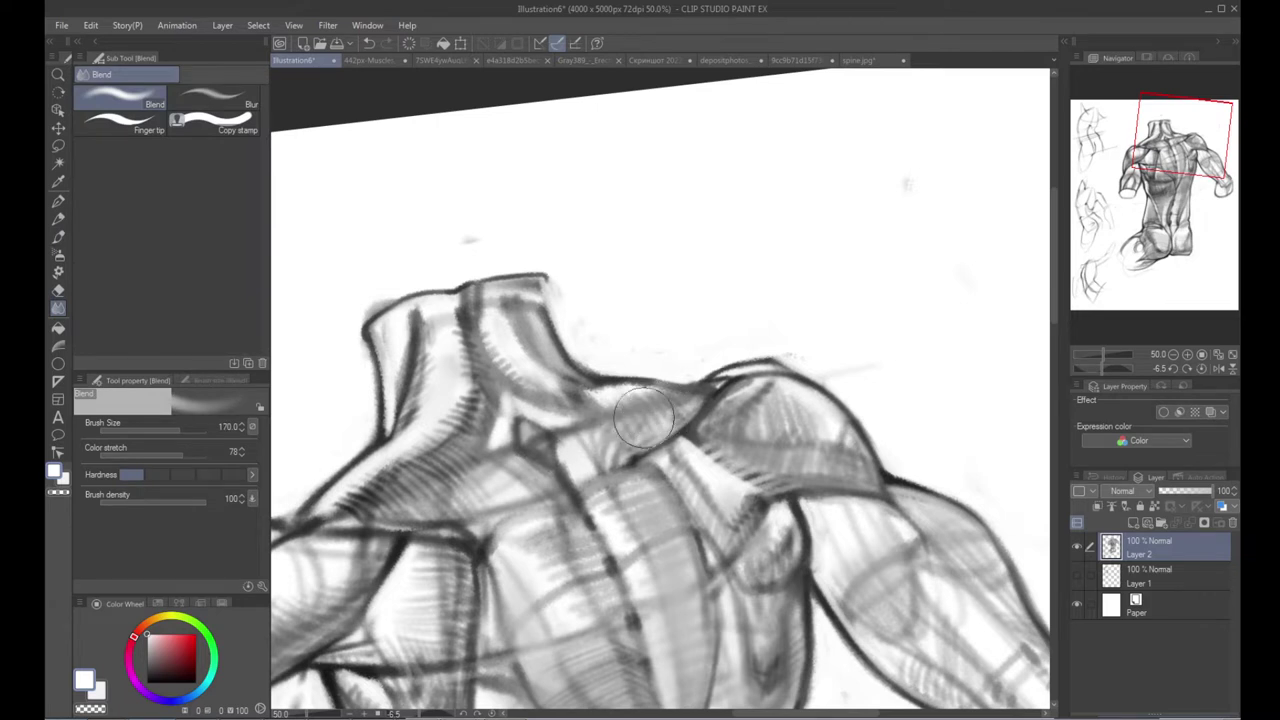
Step: Brighten the right side of the neck in white with DRAW_line_texture at brush size 60
key("b")
key("bracketleft")
key("bracketleft")
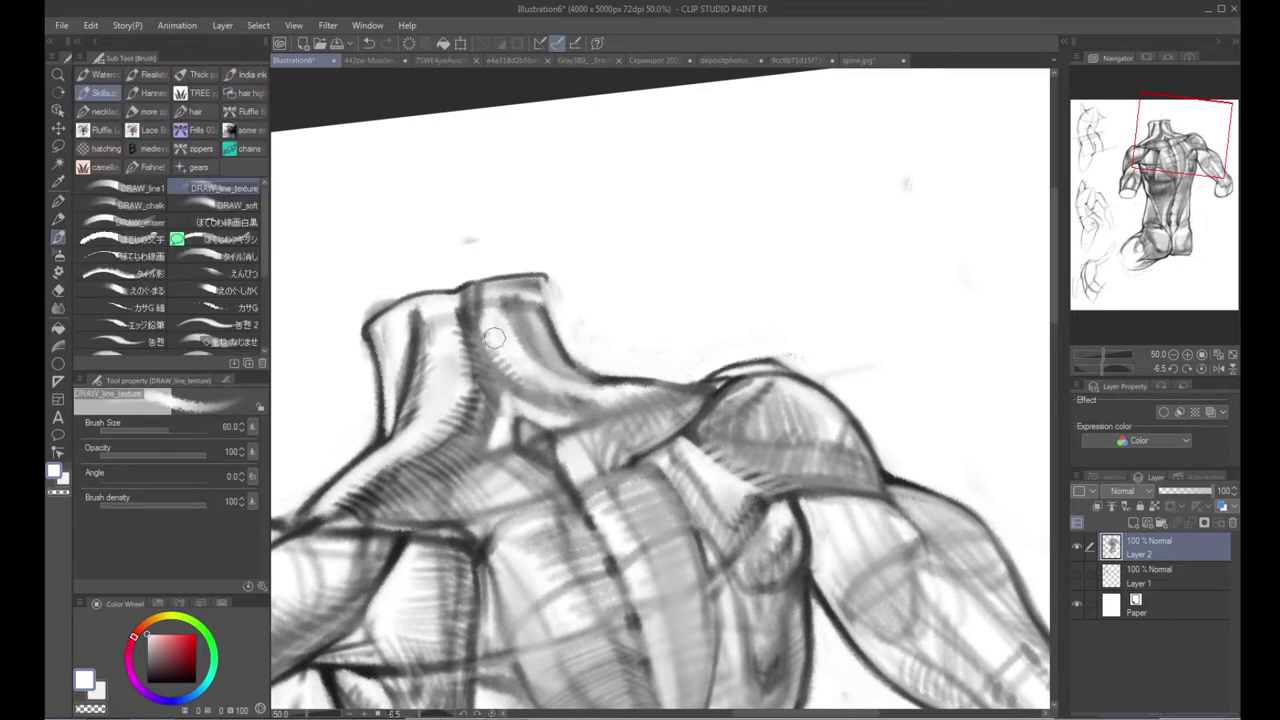
mouse_move(514, 312)
left_mouse_down()
mouse_move(550, 370)
mouse_move(571, 375)
left_mouse_up()
Step: Refine the right contour of the neck down to the shoulder in near-black at brush size 25, trimming it with white
key("alt+space")
left_click(618, 372, "alt")
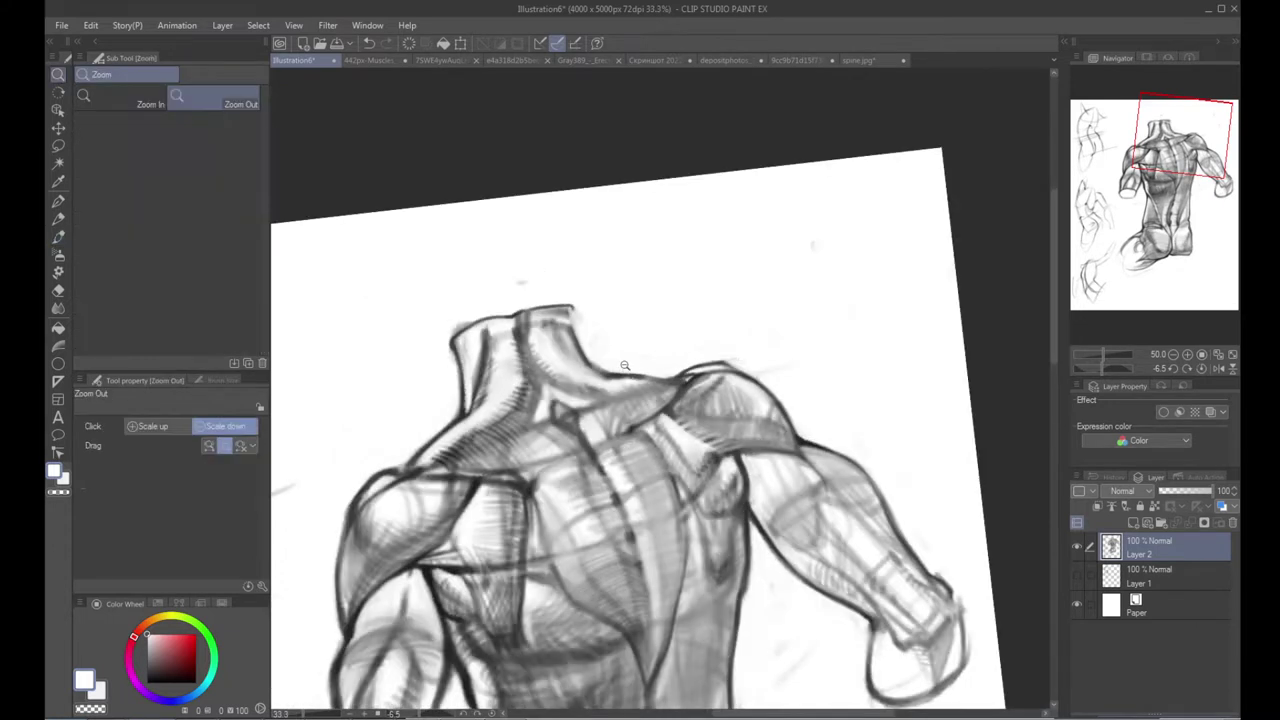
left_click(606, 419, "alt")
left_click(606, 419, "alt")
left_click(606, 419, "alt")
left_click_drag(606, 419, 578, 383)
left_click_drag(578, 383, 582, 368)
left_click(597, 326, "ctrl")
left_click(597, 326, "ctrl")
left_click(622, 226, "ctrl")
left_click(622, 226, "ctrl")
left_click(614, 212, "ctrl")
mouse_move(418, 231)
left_mouse_down()
mouse_move(517, 412)
mouse_move(651, 194)
left_mouse_up()
left_click(595, 402, "alt")
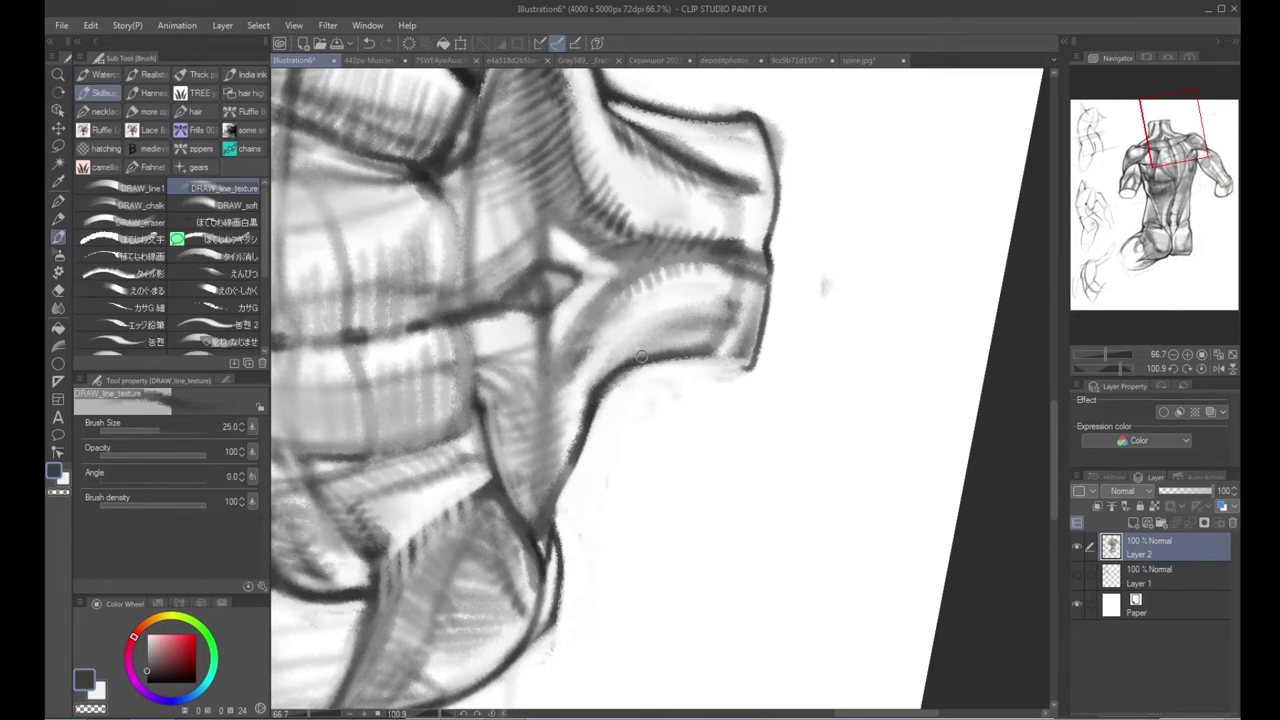
key("x")
left_click_drag(615, 378, 724, 357)
key("x")
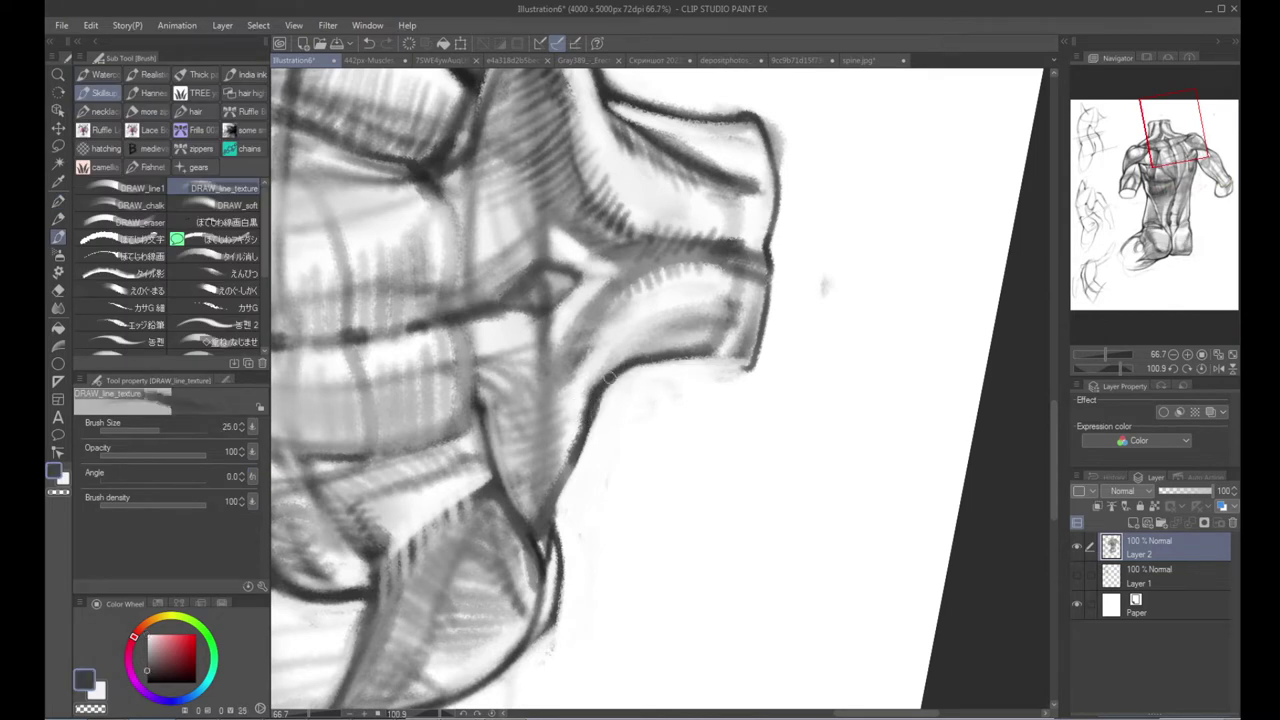
mouse_move(617, 381)
left_mouse_down()
mouse_move(748, 350)
mouse_move(667, 357)
mouse_move(758, 362)
left_mouse_up()
Step: Lighten the dark band near the cut end of the neck in white and light grey at brush size 50
key("r")
mouse_move(594, 336)
left_mouse_down()
mouse_move(575, 392)
mouse_move(704, 464)
mouse_move(575, 450)
left_mouse_up()
key("b")
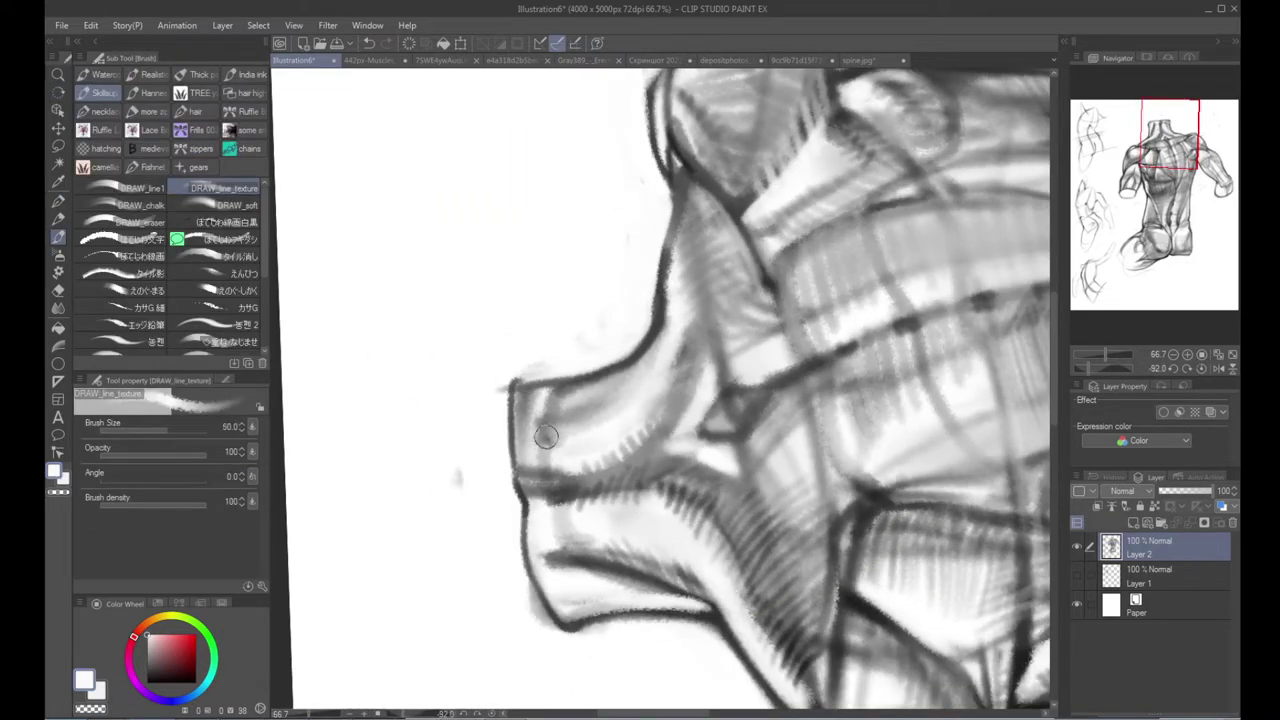
key("x")
key("bracketleft")
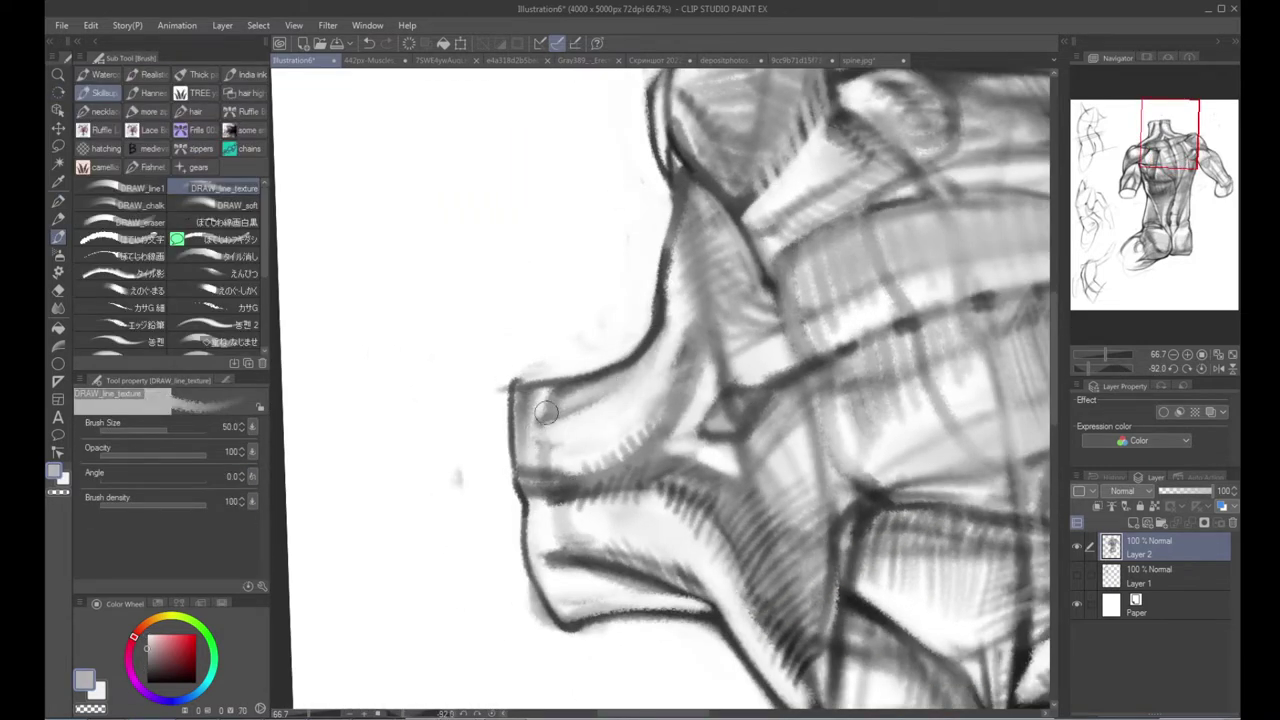
Step: Hatch the underside of the left upper arm toward the armpit in near-black at brush size 30
key("alt+space")
left_click(605, 392)
left_click(600, 392)
left_click(598, 392)
key("shift+space")
left_click_drag(574, 380, 603, 277)
mouse_move(520, 464)
left_mouse_down()
mouse_move(434, 346)
mouse_move(517, 293)
mouse_move(636, 306)
left_mouse_up()
mouse_move(518, 335)
left_mouse_down()
mouse_move(537, 300)
mouse_move(635, 285)
left_mouse_up()
key("ctrl+space")
left_click(630, 405)
left_click(625, 420)
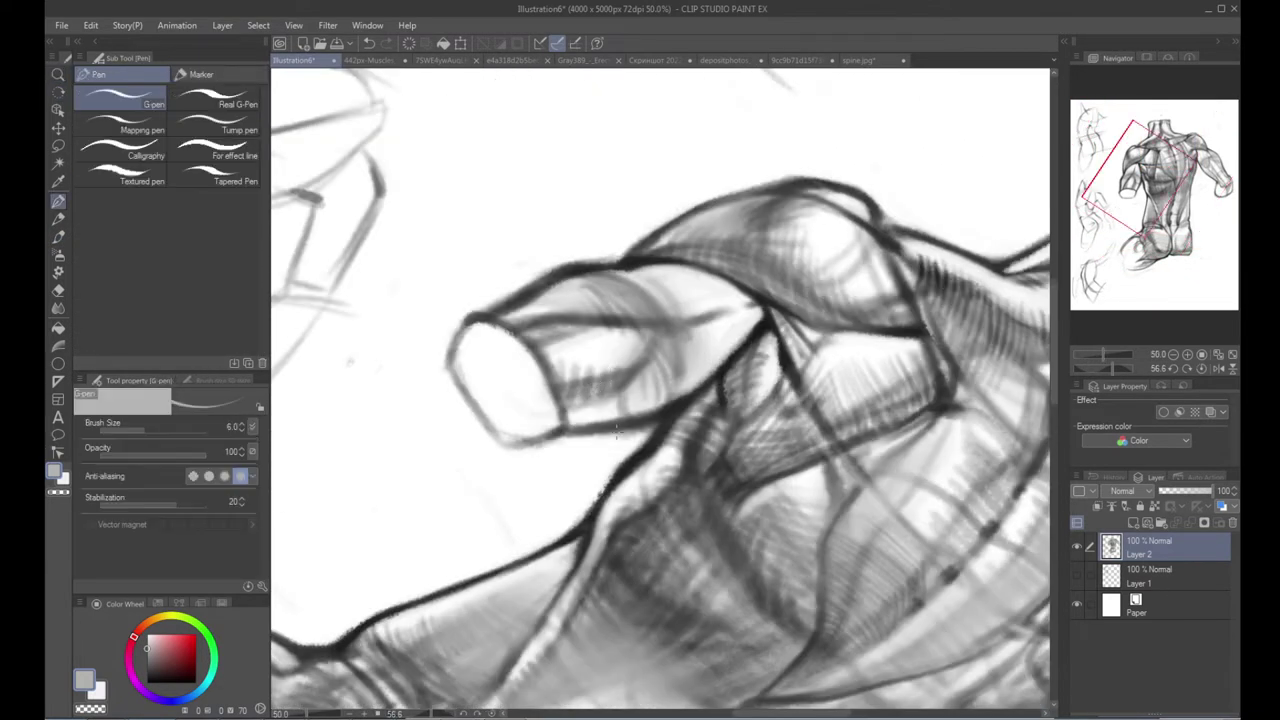
key("b")
right_click(660, 427)
mouse_move(660, 427)
left_mouse_down()
mouse_move(565, 410)
mouse_move(632, 400)
left_mouse_up()
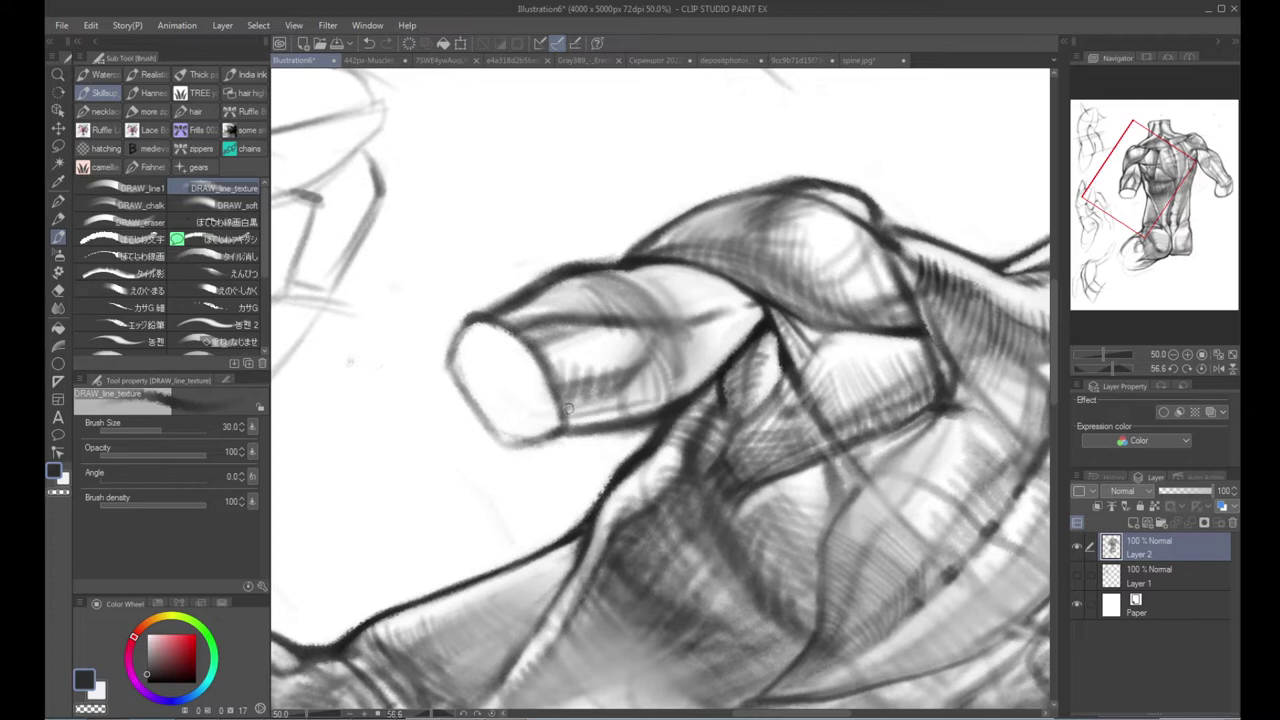
left_click_drag(587, 418, 604, 403)
mouse_move(645, 371)
left_mouse_down()
mouse_move(628, 380)
mouse_move(706, 376)
mouse_move(590, 400)
mouse_move(731, 365)
mouse_move(766, 307)
mouse_move(752, 323)
left_mouse_up()
left_click_drag(688, 373, 745, 332)
left_click_drag(659, 404, 753, 335)
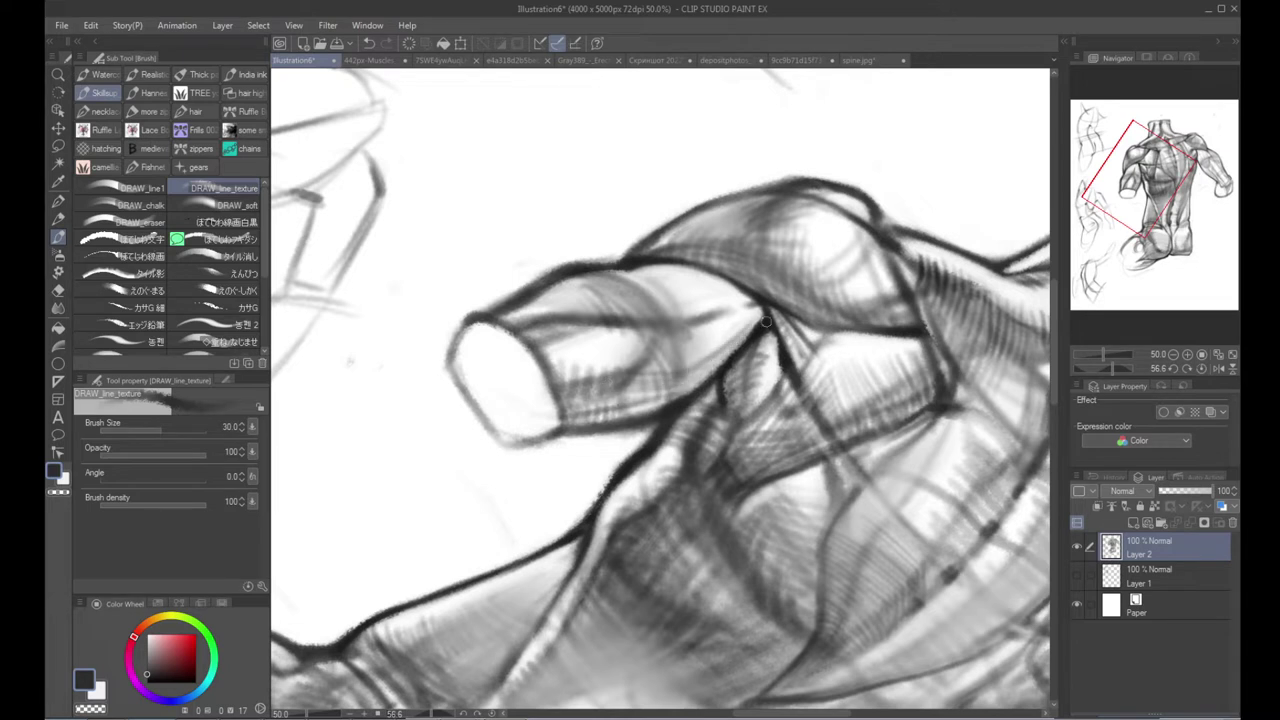
Step: Add near-black hatching to the left upper arm beside the armpit at brush size 30
mouse_move(688, 368)
left_mouse_down()
mouse_move(752, 322)
mouse_move(683, 384)
left_mouse_up()
mouse_move(703, 318)
left_mouse_down()
mouse_move(722, 372)
mouse_move(712, 326)
mouse_move(734, 365)
left_mouse_up()
Step: Paint out the rough sketch lines around the end of the left thigh in white with DRAW_line_texture at brush size 50
scroll(741, 368, "down", 2)
key("r")
left_click_drag(551, 454, 417, 494)
key("b")
scroll(604, 322, "up", 1)
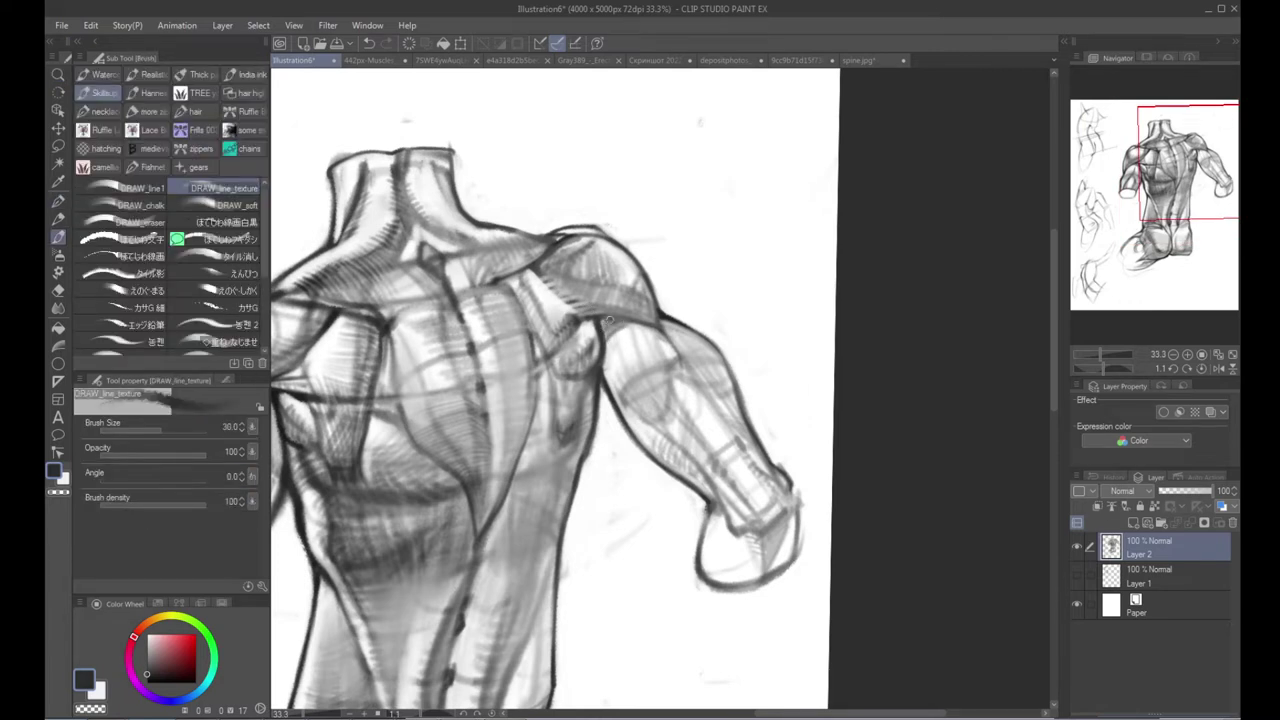
left_click_drag(573, 415, 662, 261)
left_click_drag(534, 389, 540, 232)
mouse_move(514, 422)
left_mouse_down()
mouse_move(669, 340)
mouse_move(676, 312)
left_mouse_up()
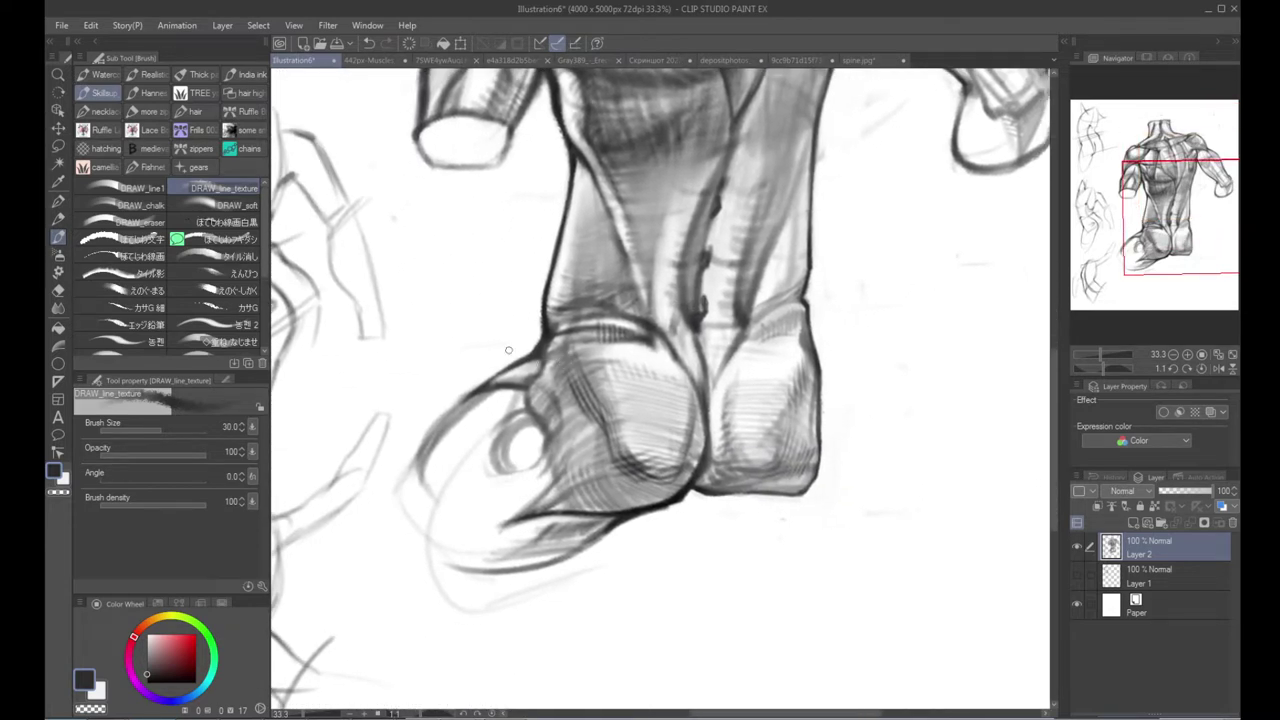
left_click(468, 417, "alt")
key("bracketright")
key("bracketright")
mouse_move(486, 398)
left_mouse_down()
mouse_move(396, 499)
mouse_move(438, 557)
mouse_move(623, 591)
mouse_move(420, 603)
mouse_move(580, 581)
left_mouse_up()
left_click_drag(414, 527, 468, 556)
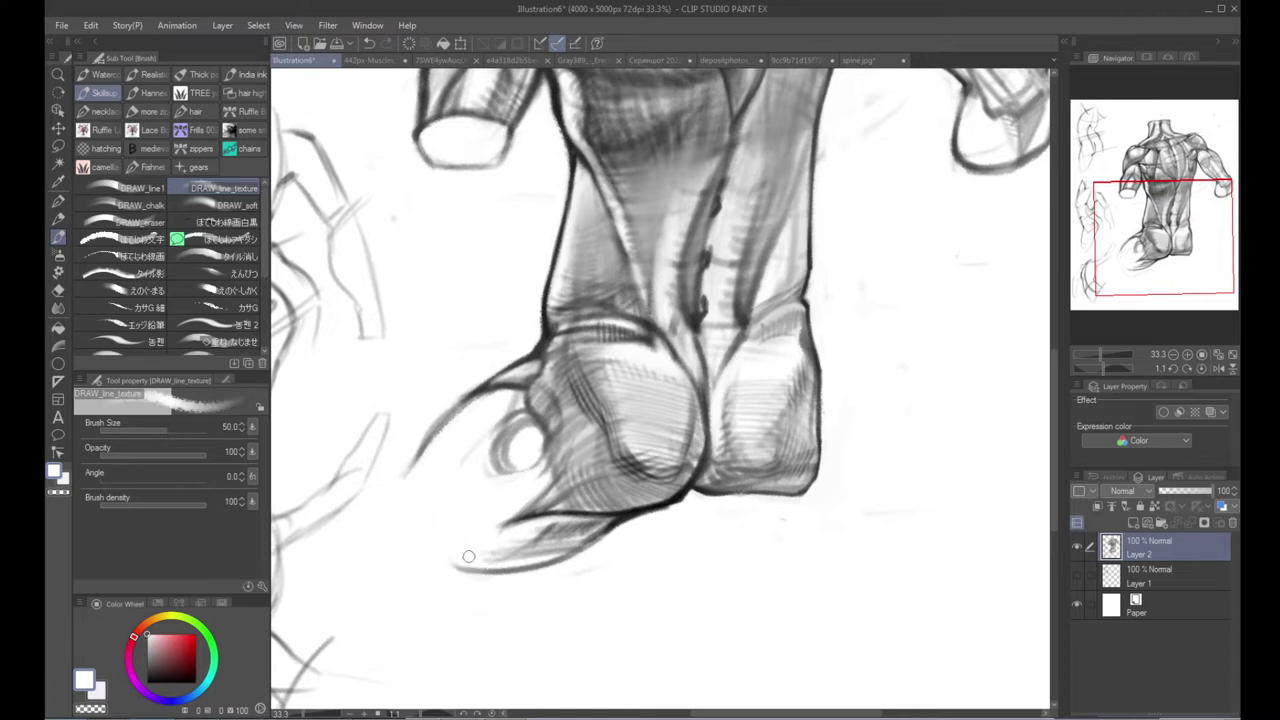
Step: Draw the cut-end contour of the left thigh in near-black and trim its upper edge in white
key("x")
mouse_move(424, 443)
left_mouse_down()
mouse_move(437, 518)
mouse_move(490, 573)
left_mouse_up()
key("x")
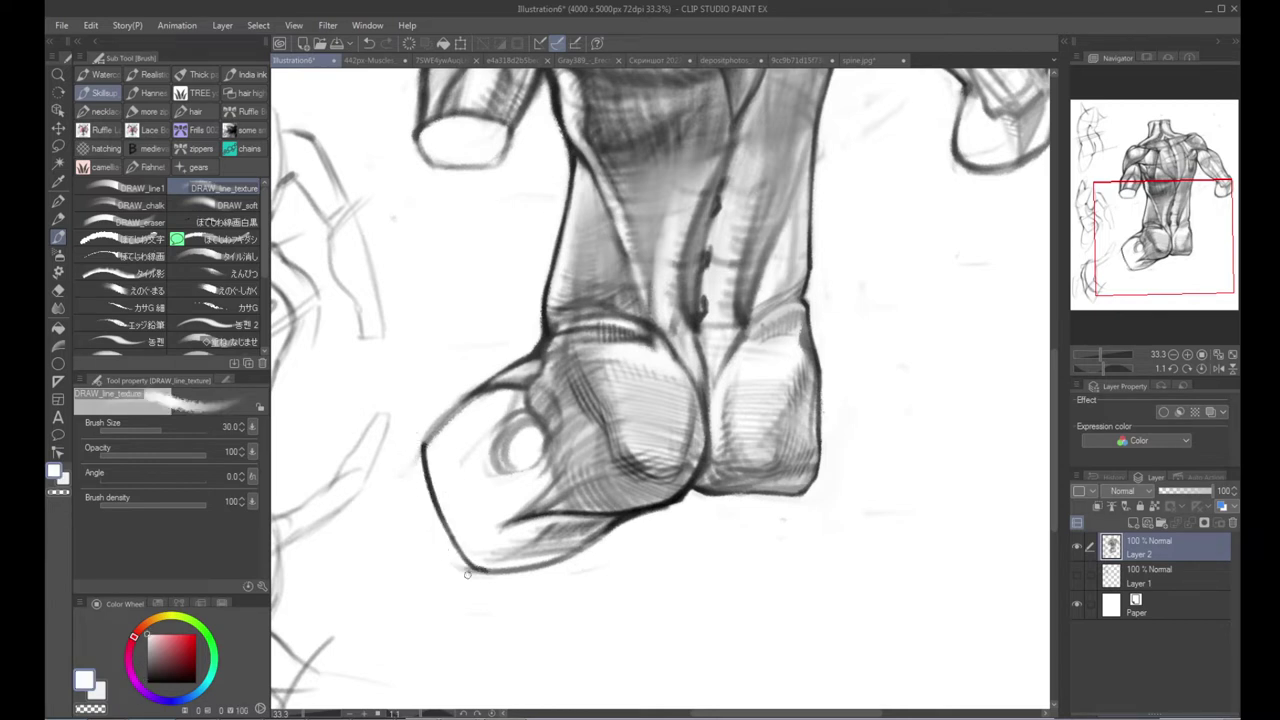
key("x")
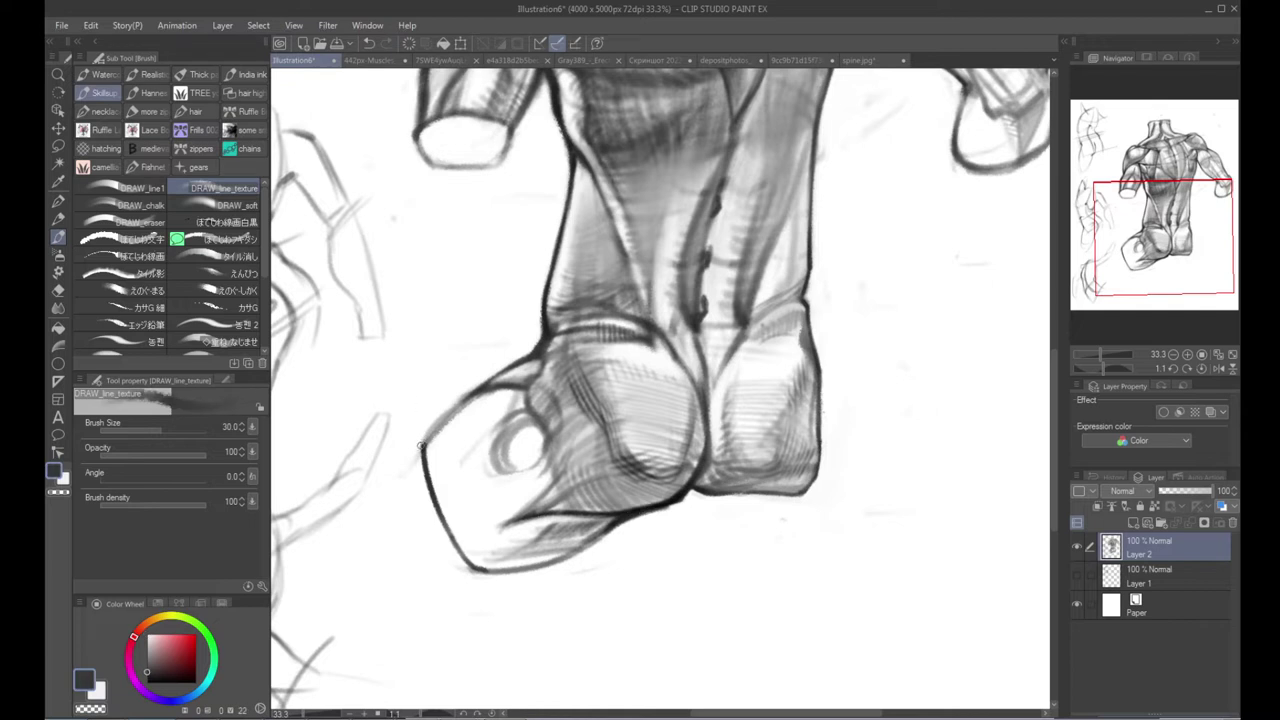
key("x")
left_click_drag(428, 450, 495, 389)
key("x")
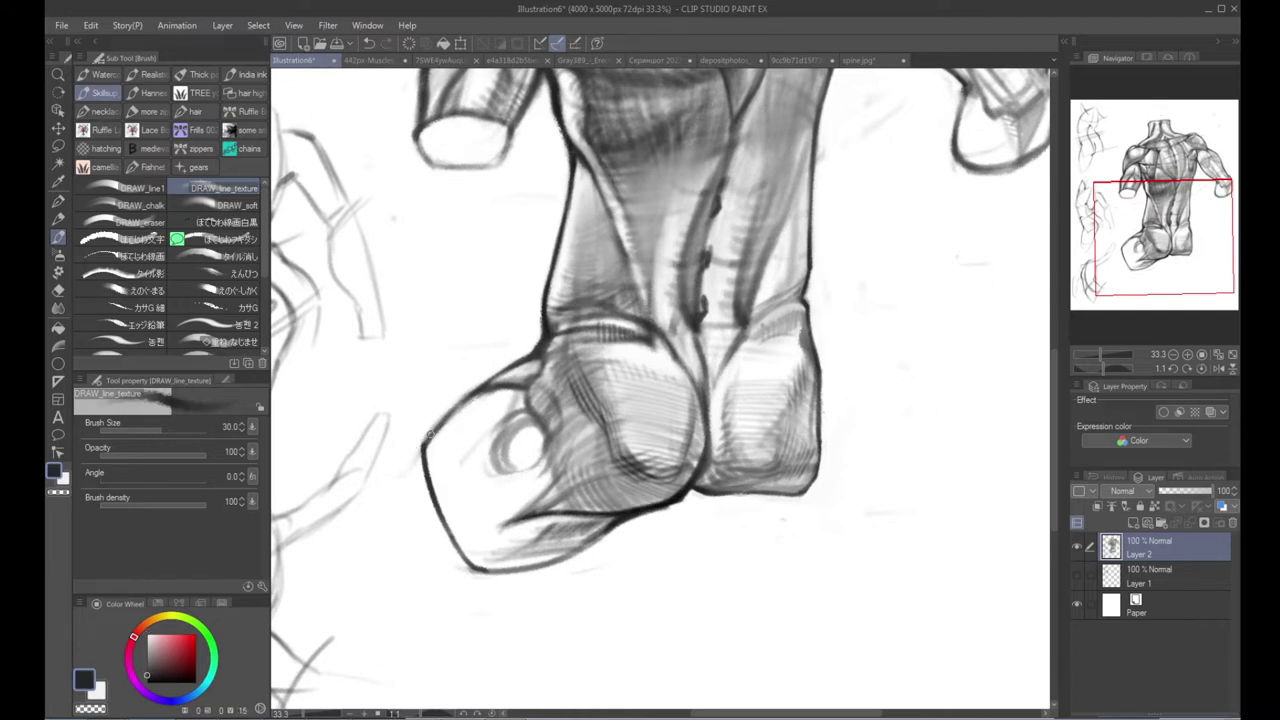
mouse_move(419, 450)
left_mouse_down()
mouse_move(320, 470)
mouse_move(374, 536)
mouse_move(392, 530)
left_mouse_up()
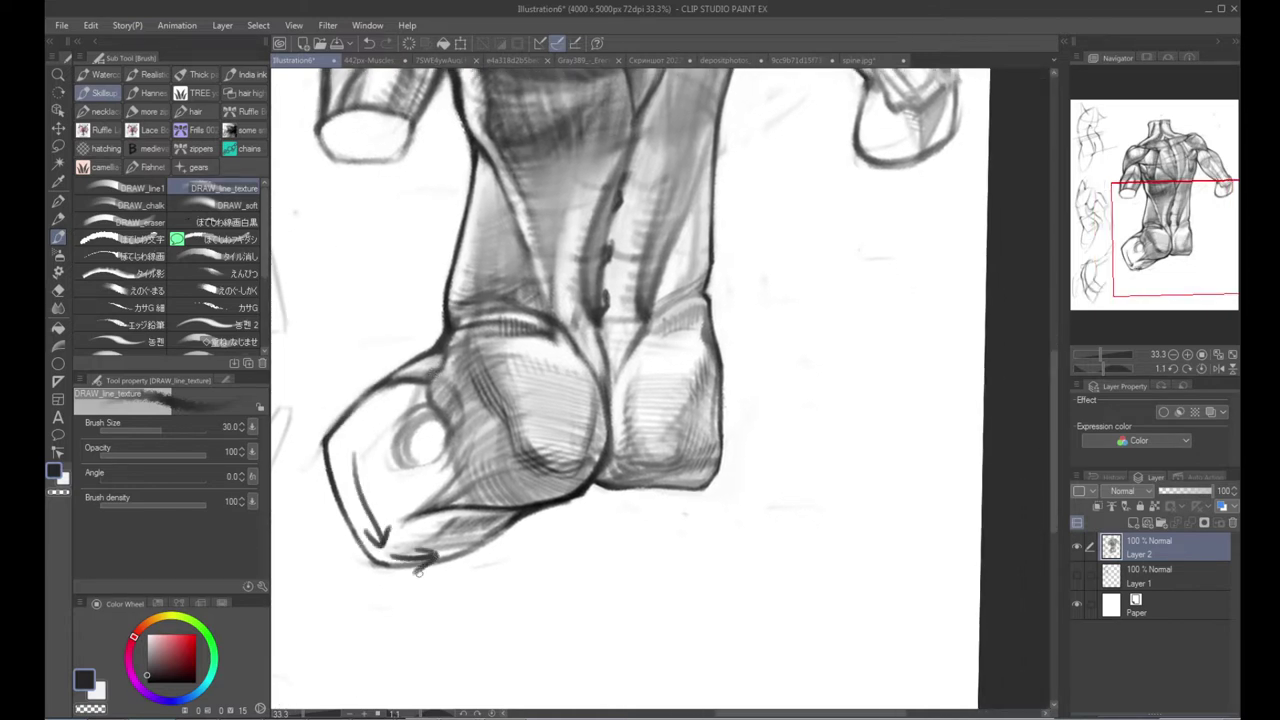
key("ctrl+z")
key("ctrl+z")
Step: Add a curved near-black line beneath the right buttock
mouse_move(585, 500)
left_mouse_down()
mouse_move(543, 471)
mouse_move(639, 478)
left_mouse_up()
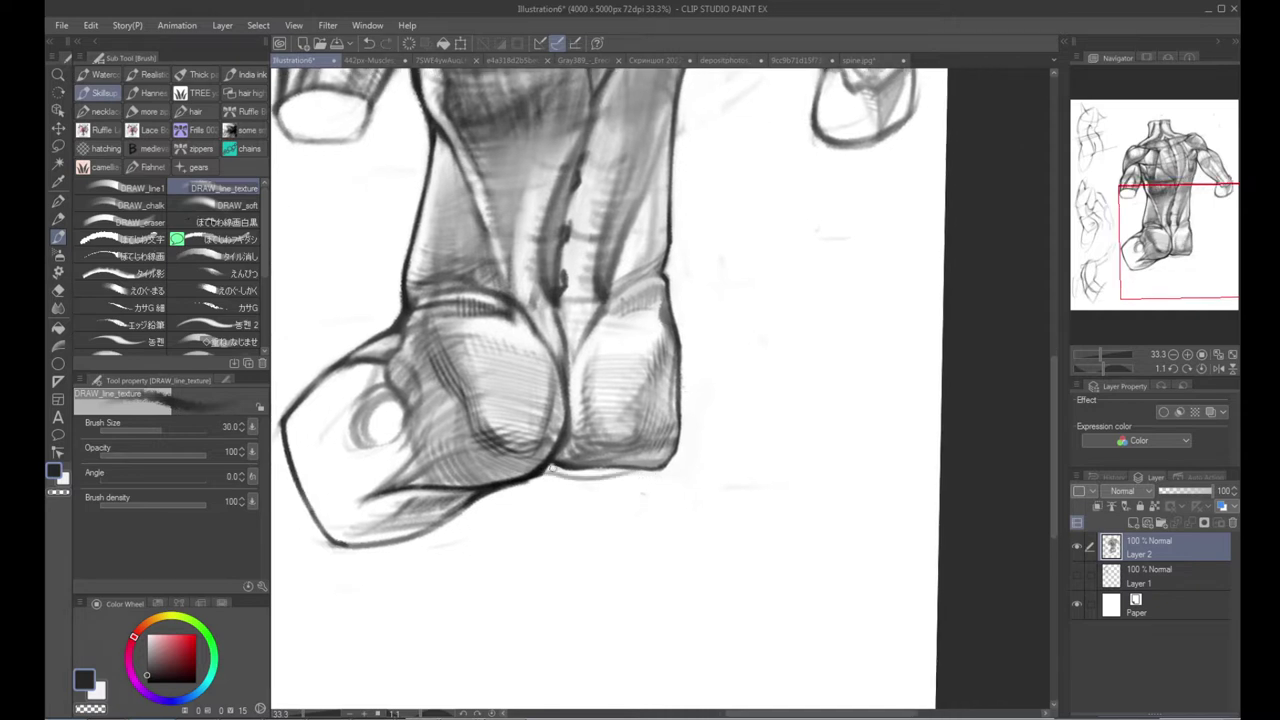
left_click_drag(578, 470, 623, 470)
Step: Trim the contour of the torso's right flank below the armpit in white with DRAW_line_texture
left_click_drag(643, 348, 637, 597)
left_click_drag(597, 430, 585, 601)
scroll(584, 600, "right", 5)
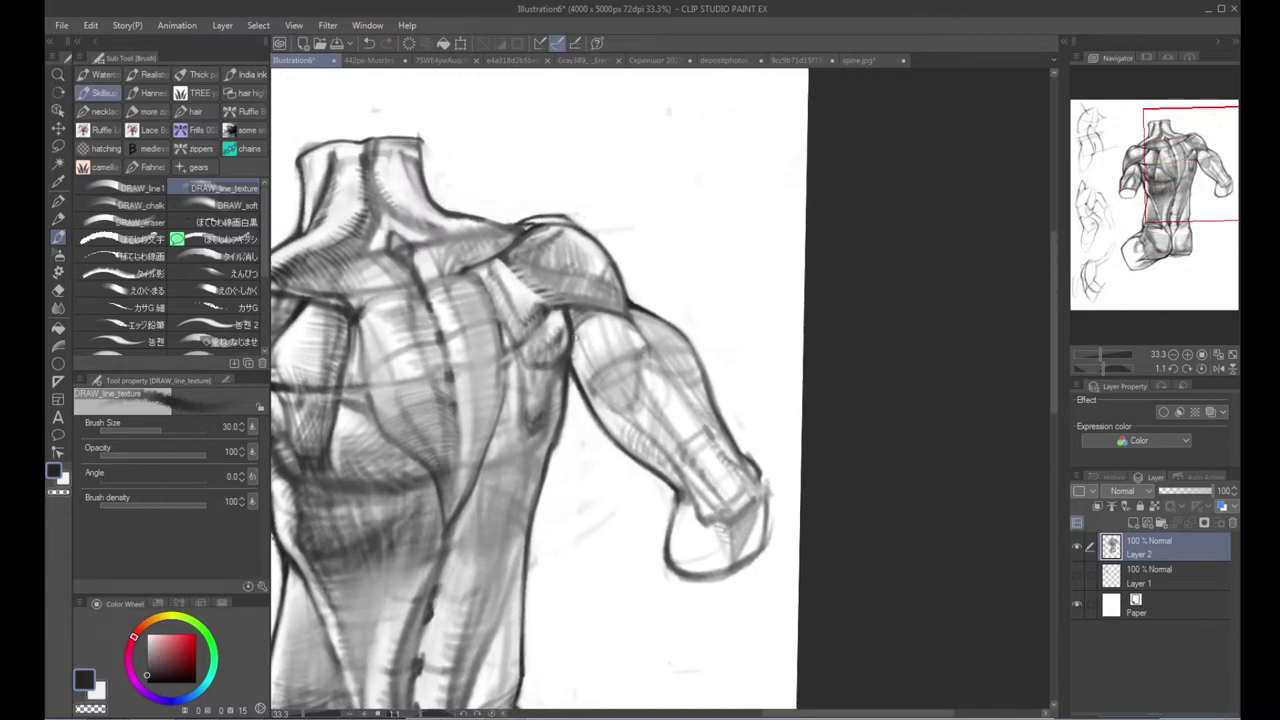
left_click_drag(466, 512, 591, 335)
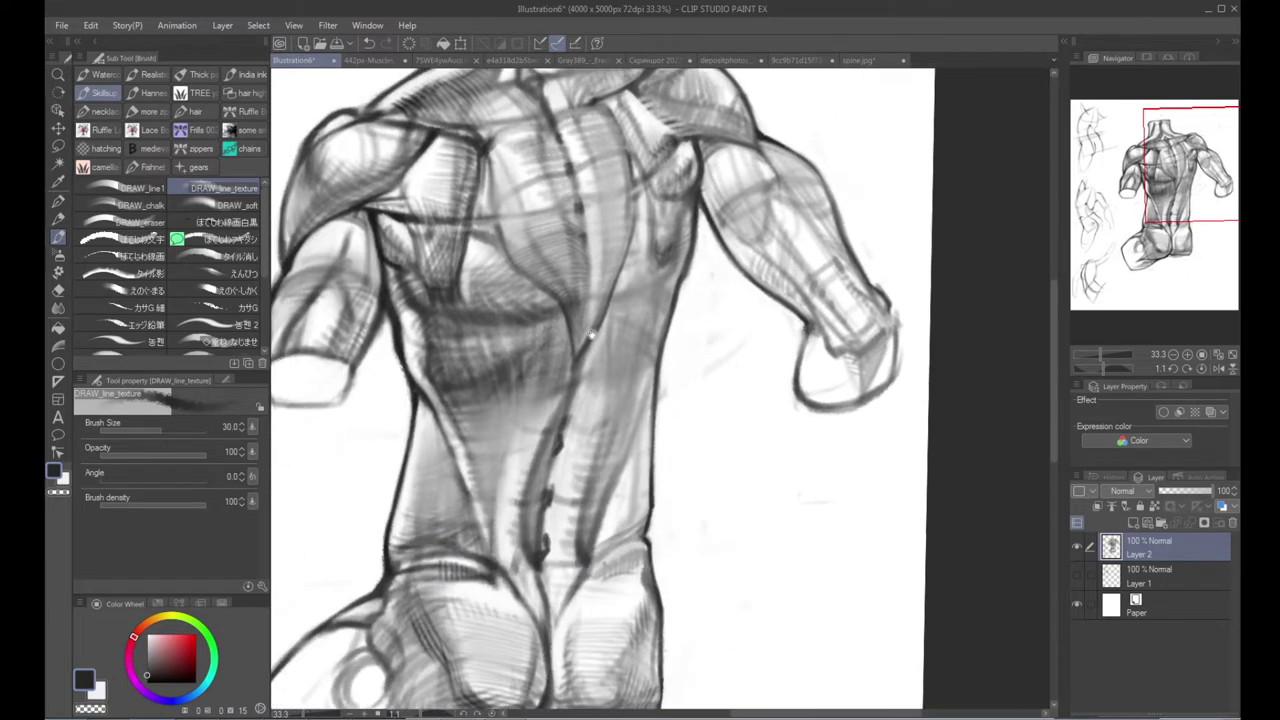
left_click(593, 334, "alt")
left_click(572, 351, "alt")
left_click(572, 351, "alt")
left_click_drag(564, 377, 546, 466)
double_click(570, 385)
double_click(632, 364)
mouse_move(608, 376)
left_mouse_down()
mouse_move(600, 242)
mouse_move(663, 383)
left_mouse_up()
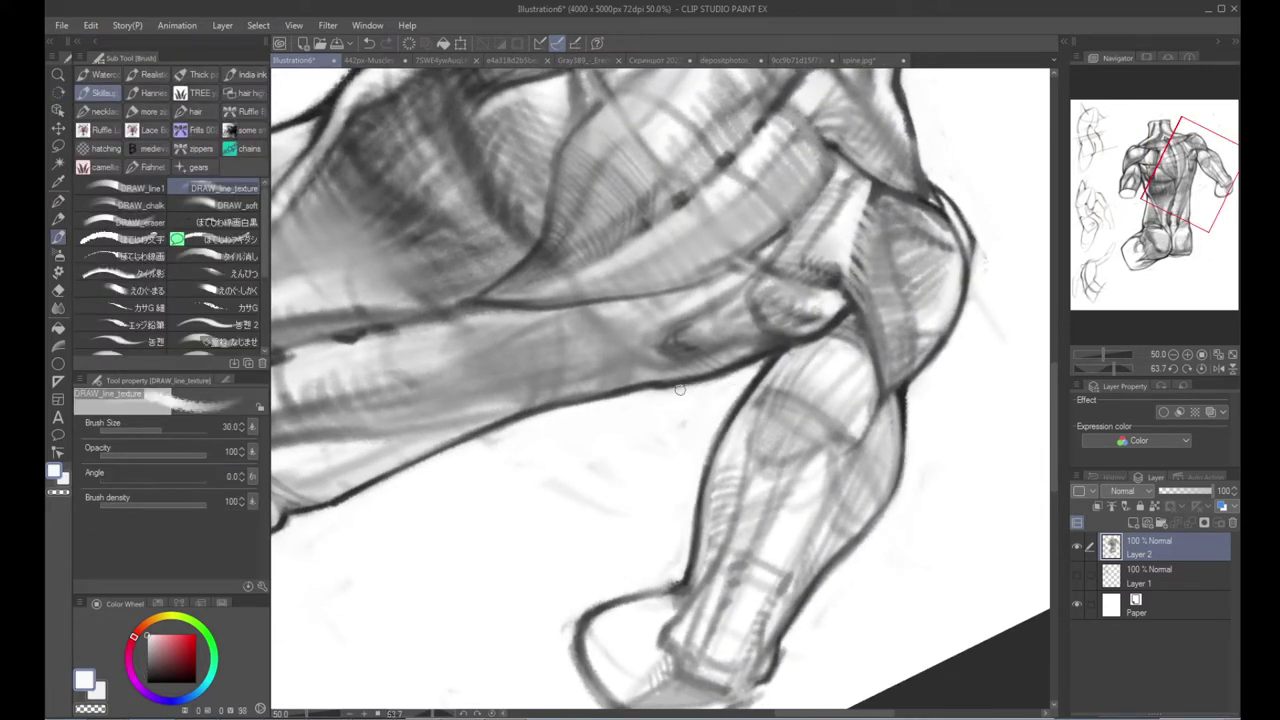
Step: Lighten the neck in white with the DRAW_soft brush at size 250
scroll(577, 408, "down", 2)
left_click_drag(578, 408, 636, 440)
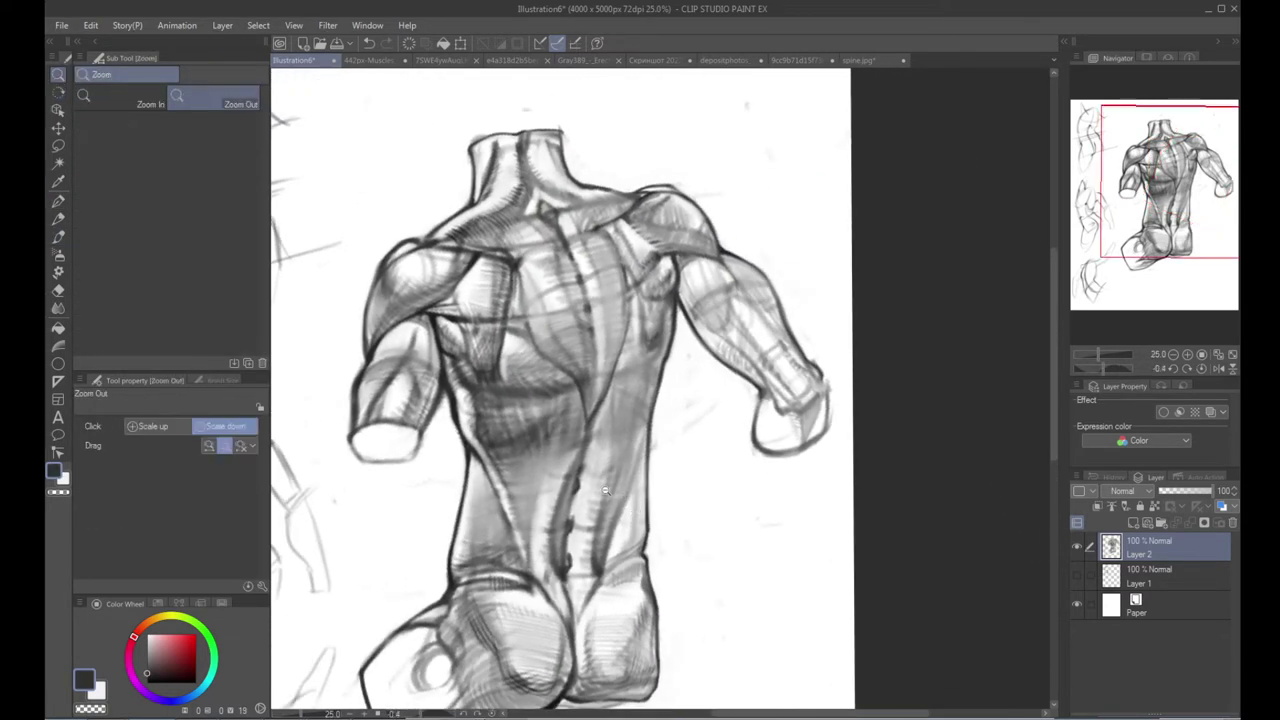
left_click(645, 411)
scroll(641, 248, "up", 4)
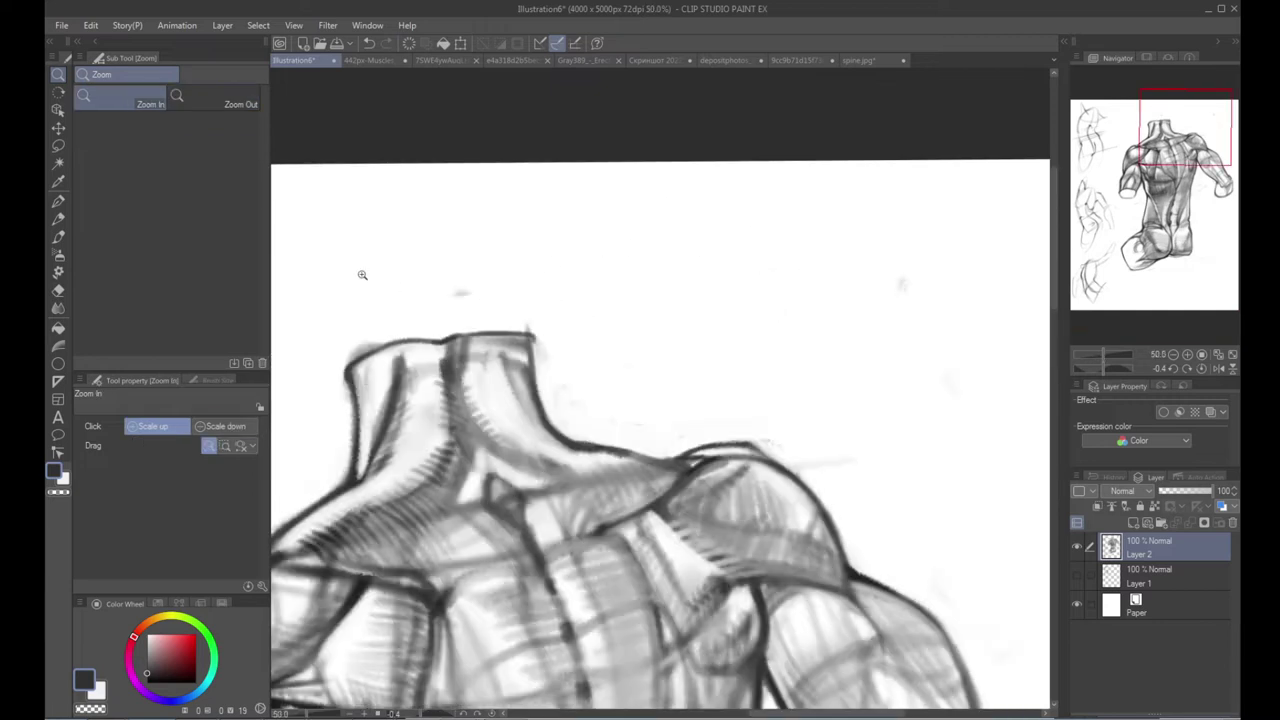
key("p")
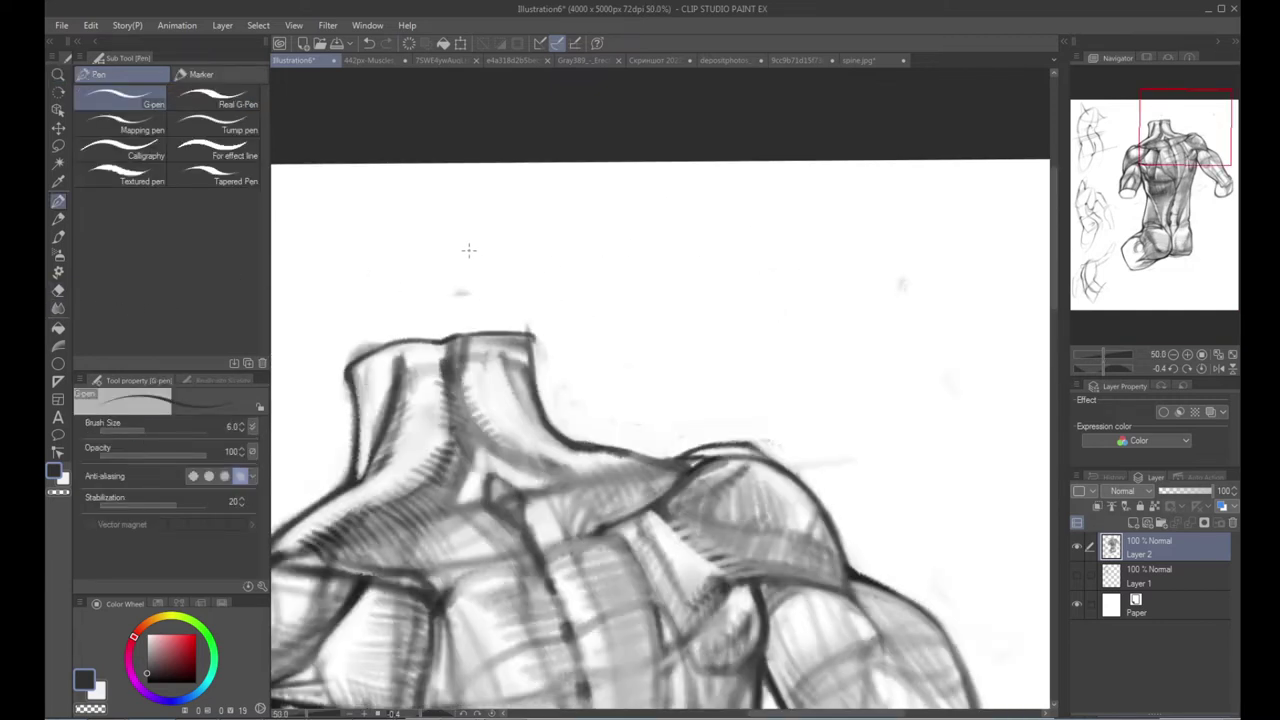
key("b")
left_click(215, 205)
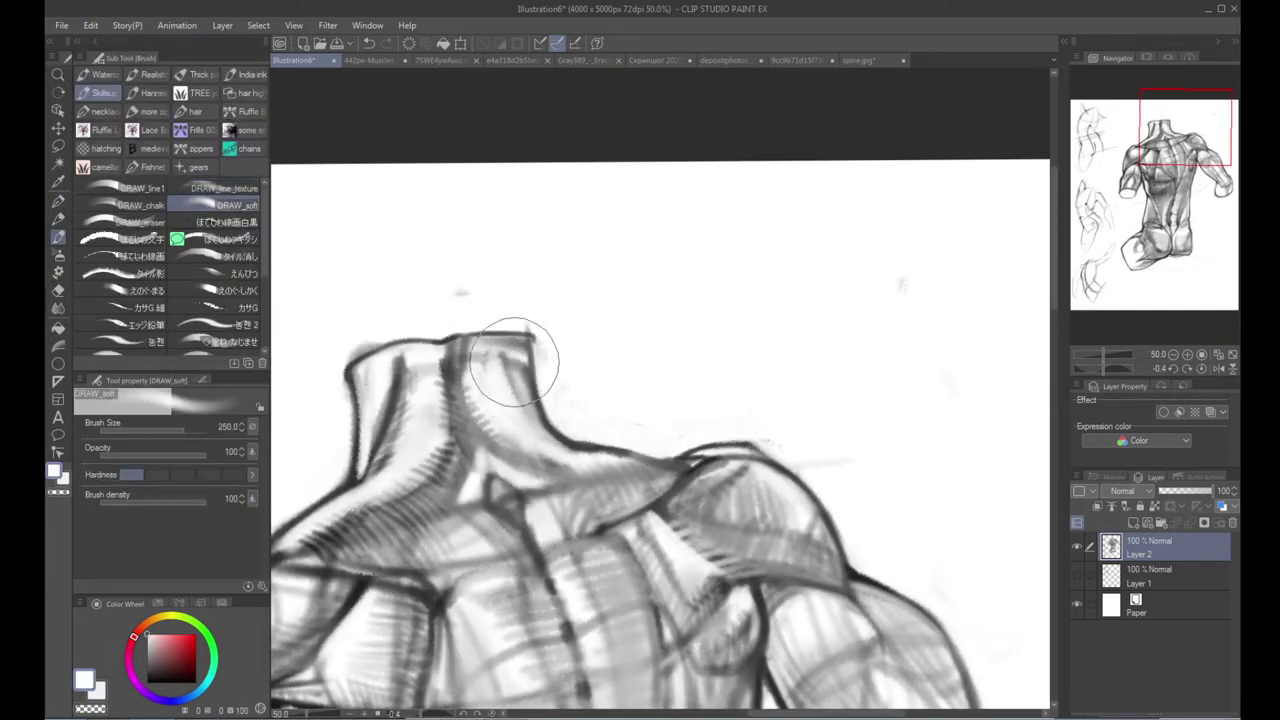
left_click_drag(465, 354, 448, 476)
left_click_drag(501, 408, 554, 449)
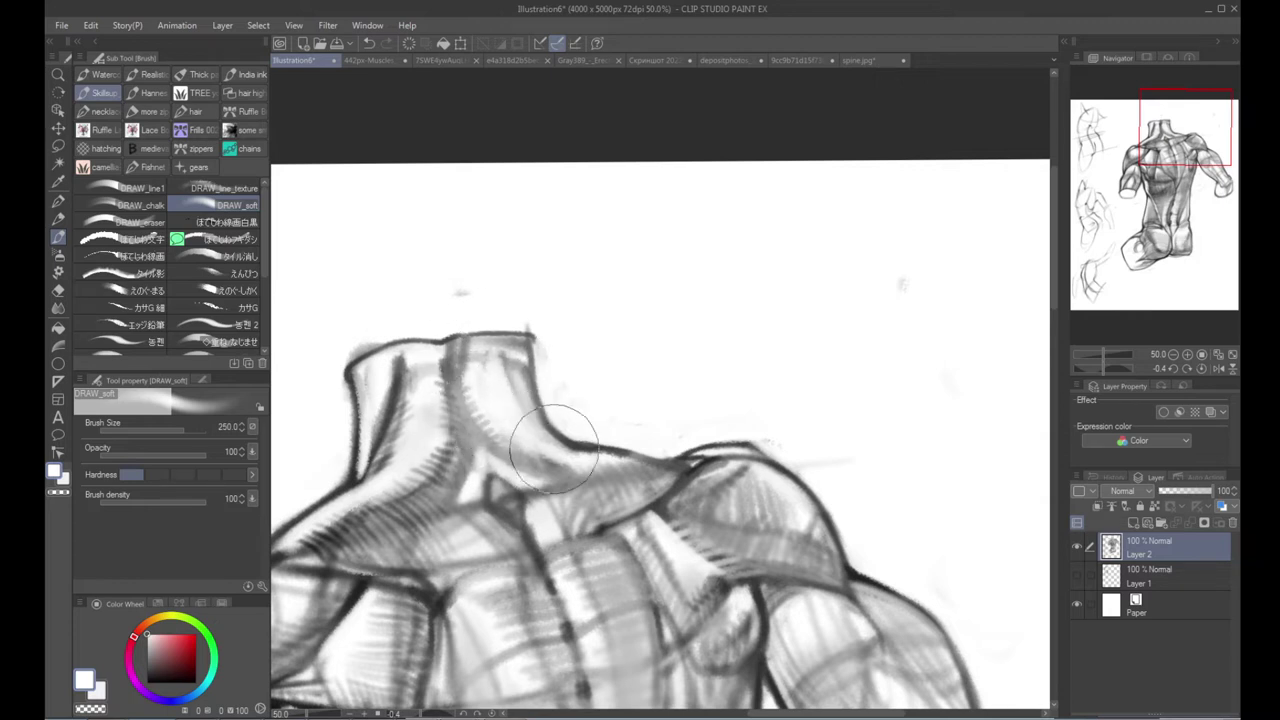
Step: Brighten the right side of the neck toward the shoulder in white with DRAW_soft at size 70
key("bracketleft")
key("bracketleft")
key("bracketleft")
key("bracketleft")
key("bracketleft")
key("bracketleft")
key("bracketleft")
mouse_move(498, 397)
left_mouse_down()
mouse_move(481, 353)
mouse_move(523, 425)
mouse_move(496, 380)
mouse_move(553, 448)
left_mouse_up()
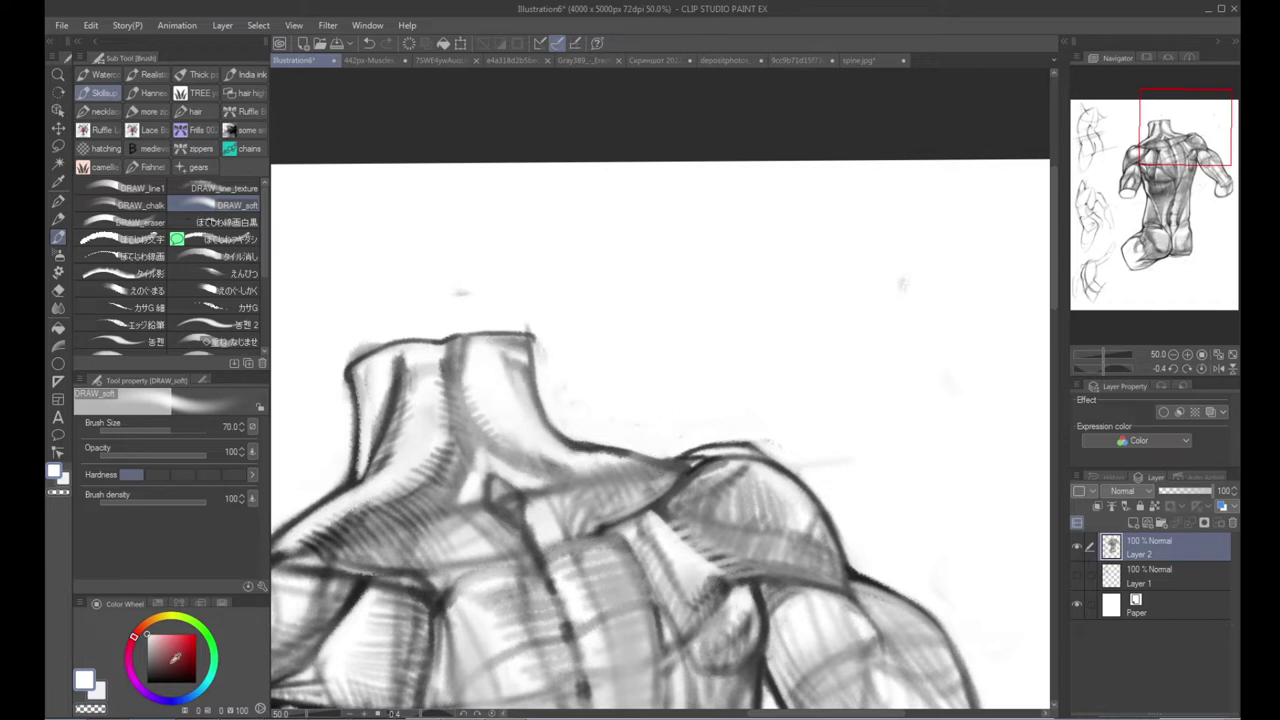
Step: Darken the neck's right contour in near-black and trim the left corner of its cut end in white
left_click_drag(173, 667, 145, 684)
key("bracketleft")
mouse_move(530, 340)
left_mouse_down()
mouse_move(536, 388)
mouse_move(527, 376)
mouse_move(551, 432)
left_mouse_up()
left_click(358, 310, "alt")
mouse_move(382, 338)
left_mouse_down()
mouse_move(353, 355)
mouse_move(392, 335)
left_mouse_up()
left_click(415, 340, "alt")
left_click(422, 340, "alt")
left_click(422, 340, "alt")
Step: Clean the right corner of the neck's cut end in white with DRAW_soft at brush size 20
left_click_drag(470, 383, 567, 295)
key("h")
key("h")
left_click(570, 247, "ctrl")
left_click(557, 236, "ctrl")
left_click(501, 233, "ctrl")
key("b")
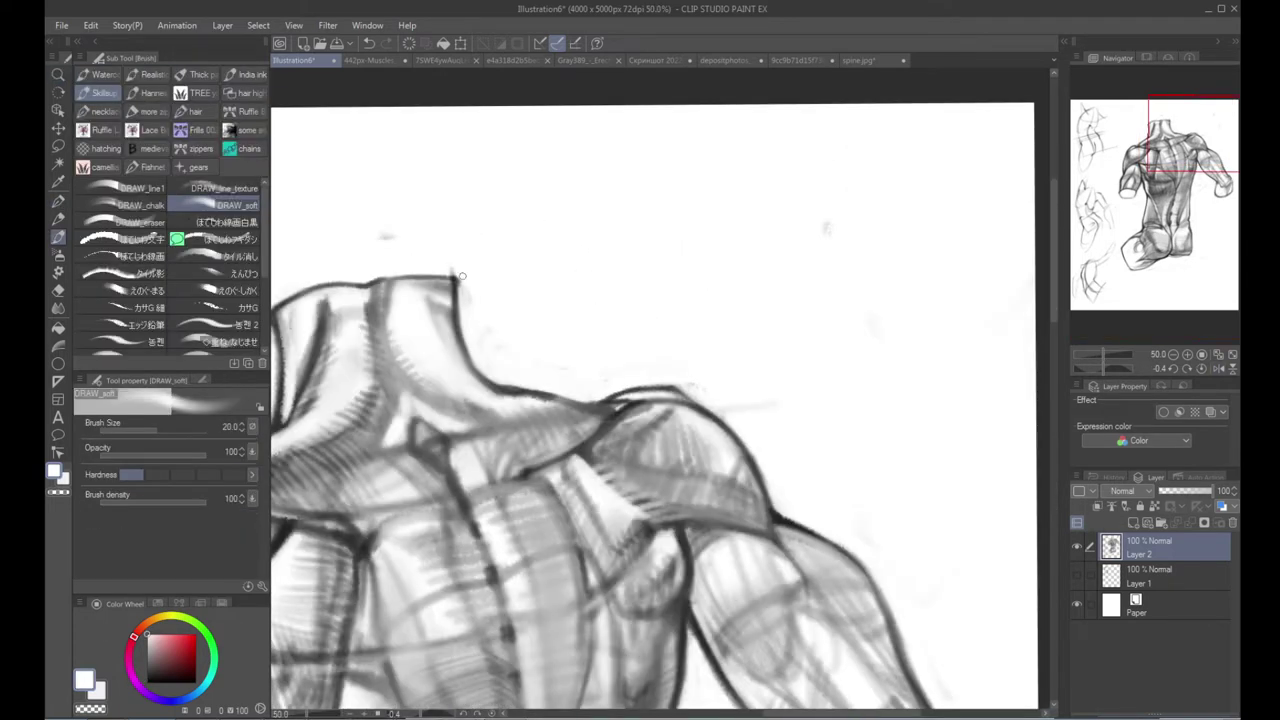
left_click(457, 291, "alt")
left_click_drag(452, 279, 456, 294)
left_click(490, 300, "alt")
left_click(494, 312, "alt")
Step: Lasso the small sketch in the page's lower left corner, scale it down and reposition it
mouse_move(480, 449)
left_mouse_down()
mouse_move(568, 314)
mouse_move(529, 361)
left_mouse_up()
left_click(568, 314, "alt")
left_click(529, 361, "ctrl")
left_click_drag(523, 440, 549, 326)
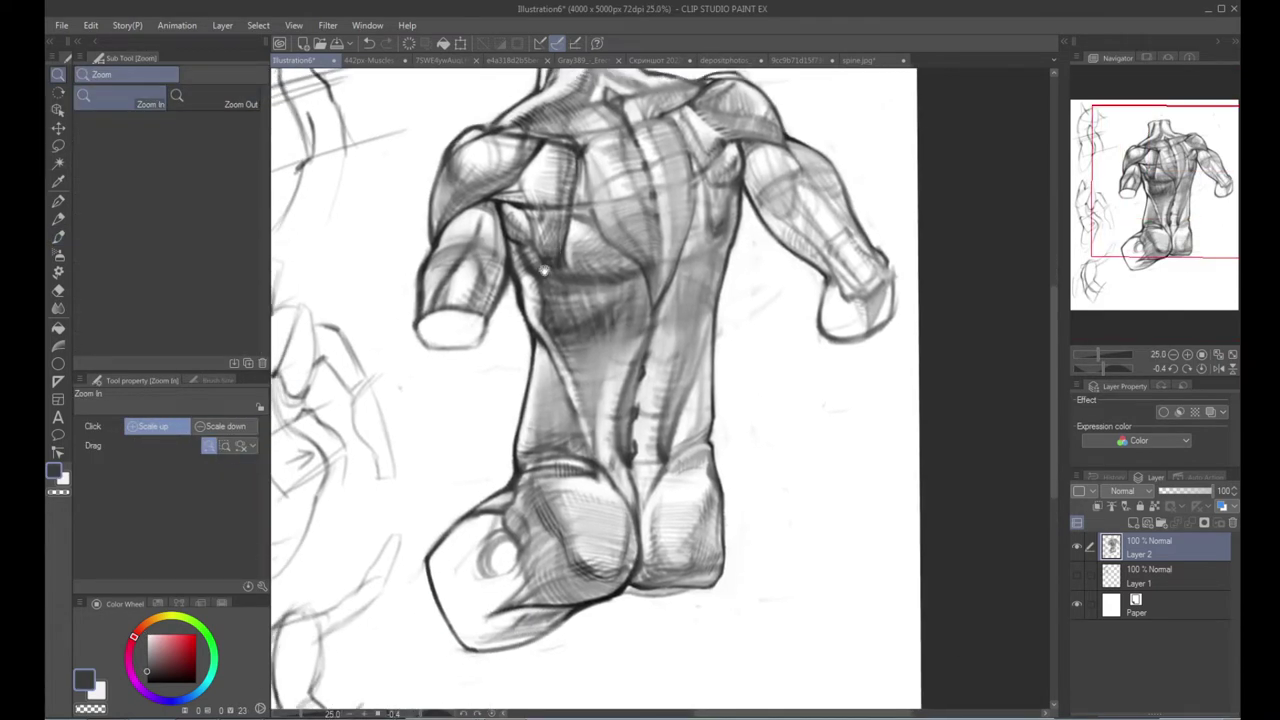
left_click(549, 326, "alt")
key("m")
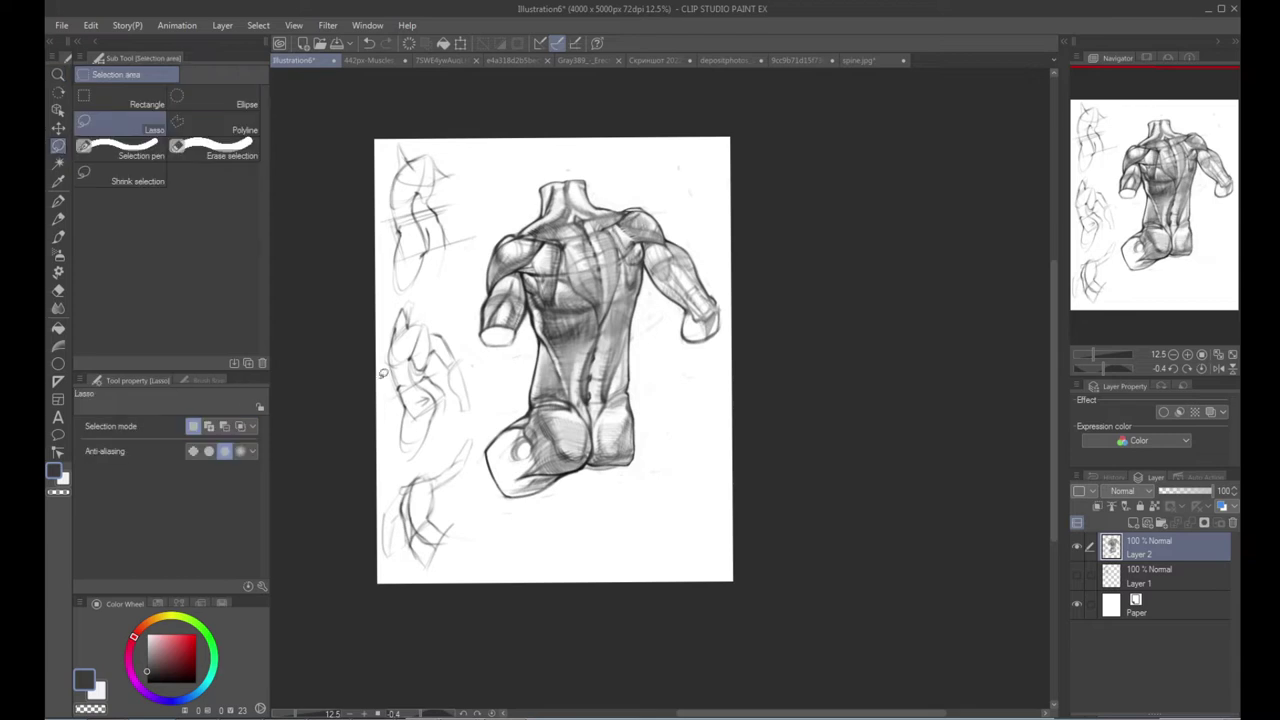
mouse_move(477, 437)
left_mouse_down()
mouse_move(462, 545)
mouse_move(380, 495)
left_mouse_up()
key("ctrl+t")
left_click_drag(473, 434, 452, 467)
left_click_drag(404, 509, 405, 487)
left_click(395, 585)
Step: Lasso the middle sketch along the page's left edge and scale it to 72%
mouse_move(383, 310)
left_mouse_down()
mouse_move(457, 325)
mouse_move(479, 393)
mouse_move(474, 417)
mouse_move(365, 450)
left_mouse_up()
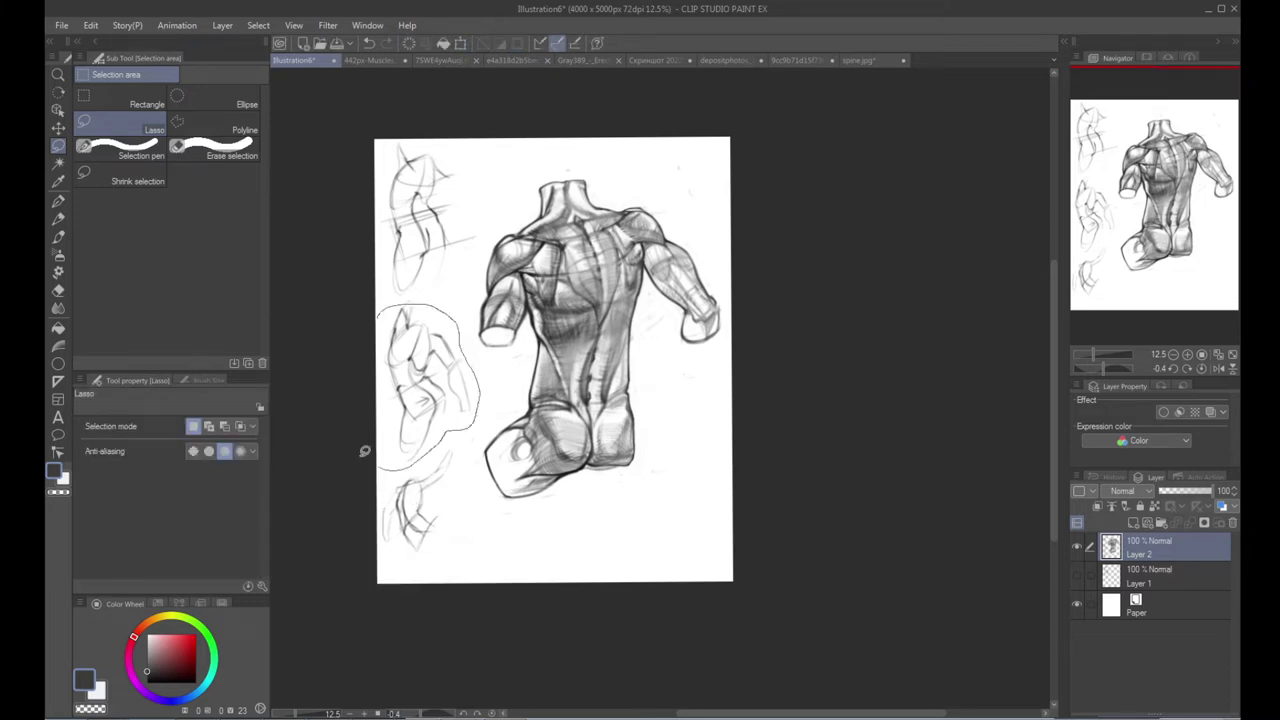
key("ctrl+t")
mouse_move(478, 304)
left_mouse_down()
mouse_move(450, 350)
mouse_move(424, 320)
left_mouse_up()
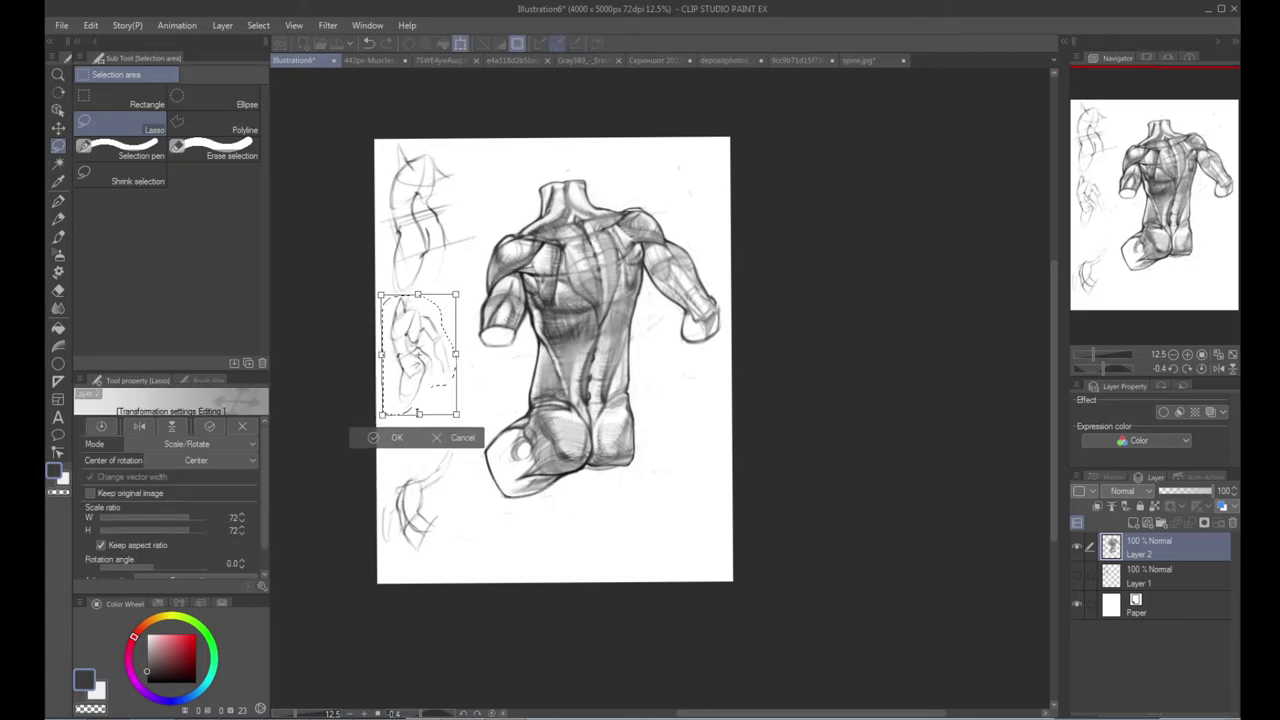
left_click(396, 437)
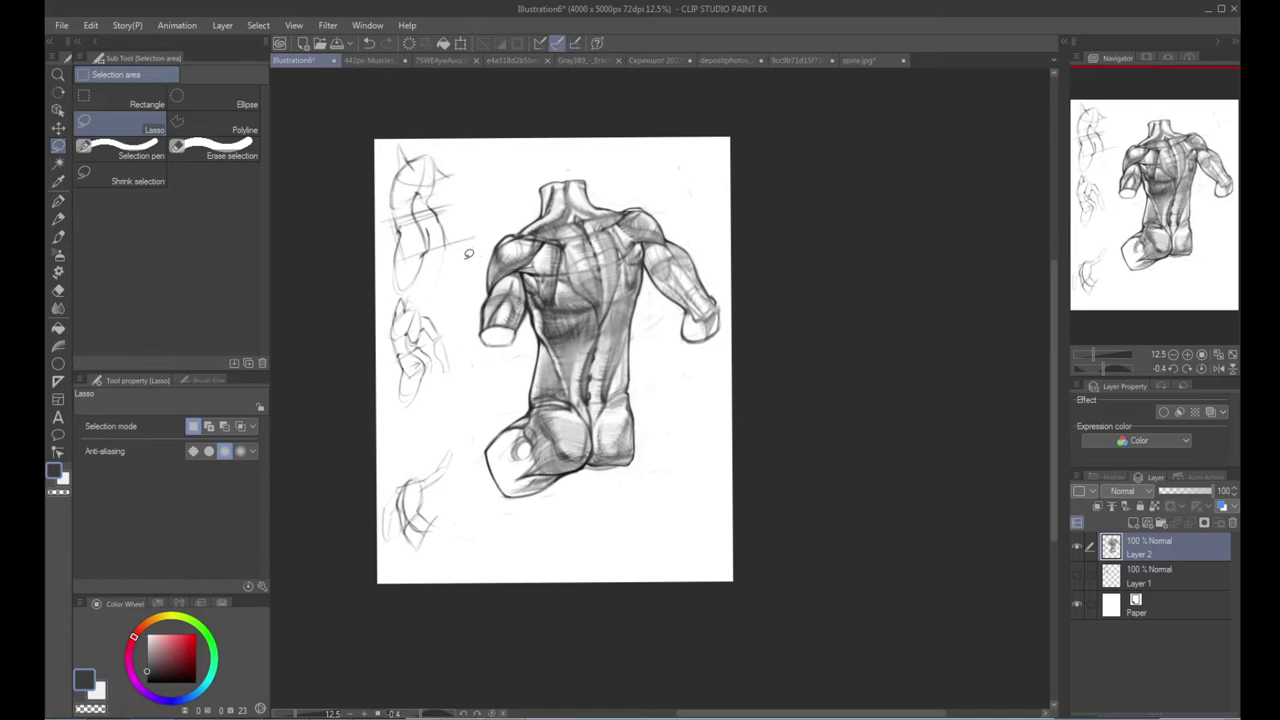
Step: Lasso the uppermost side sketch, scale it to 68% and move it up toward the page's upper left corner
mouse_move(414, 289)
left_mouse_down()
mouse_move(476, 165)
mouse_move(285, 262)
left_mouse_up()
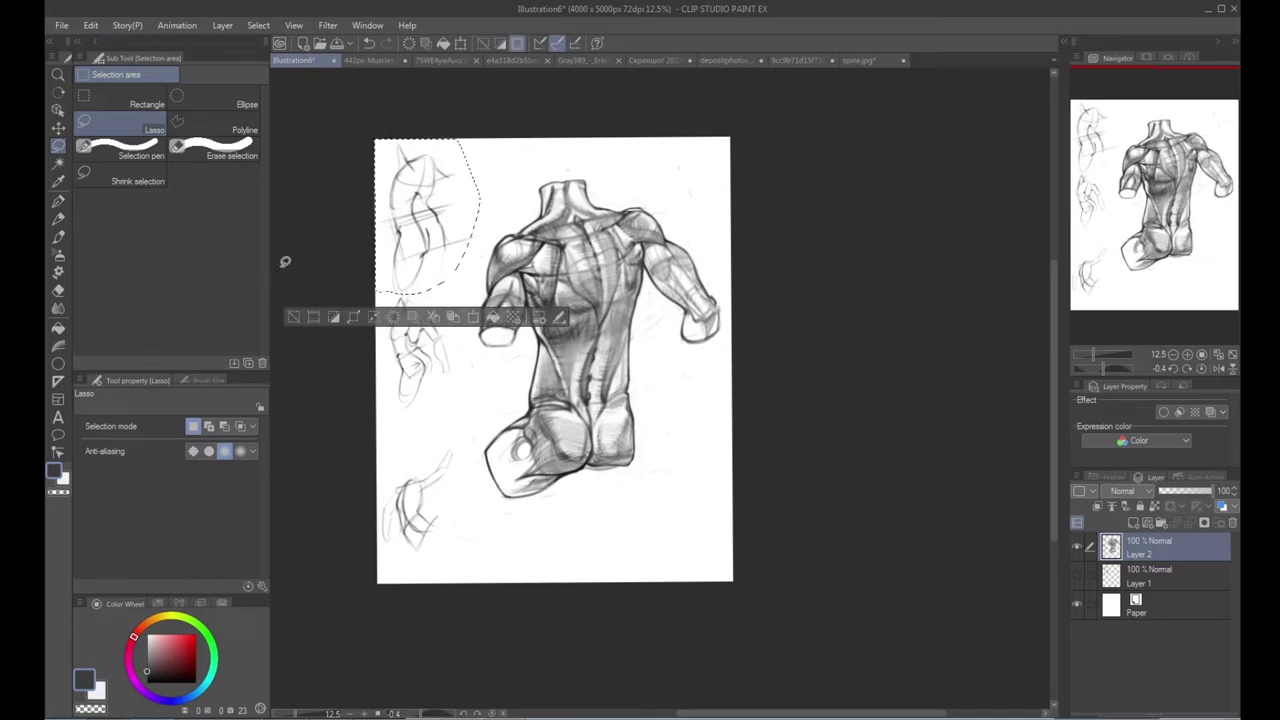
key("ctrl+t")
left_click_drag(480, 139, 446, 188)
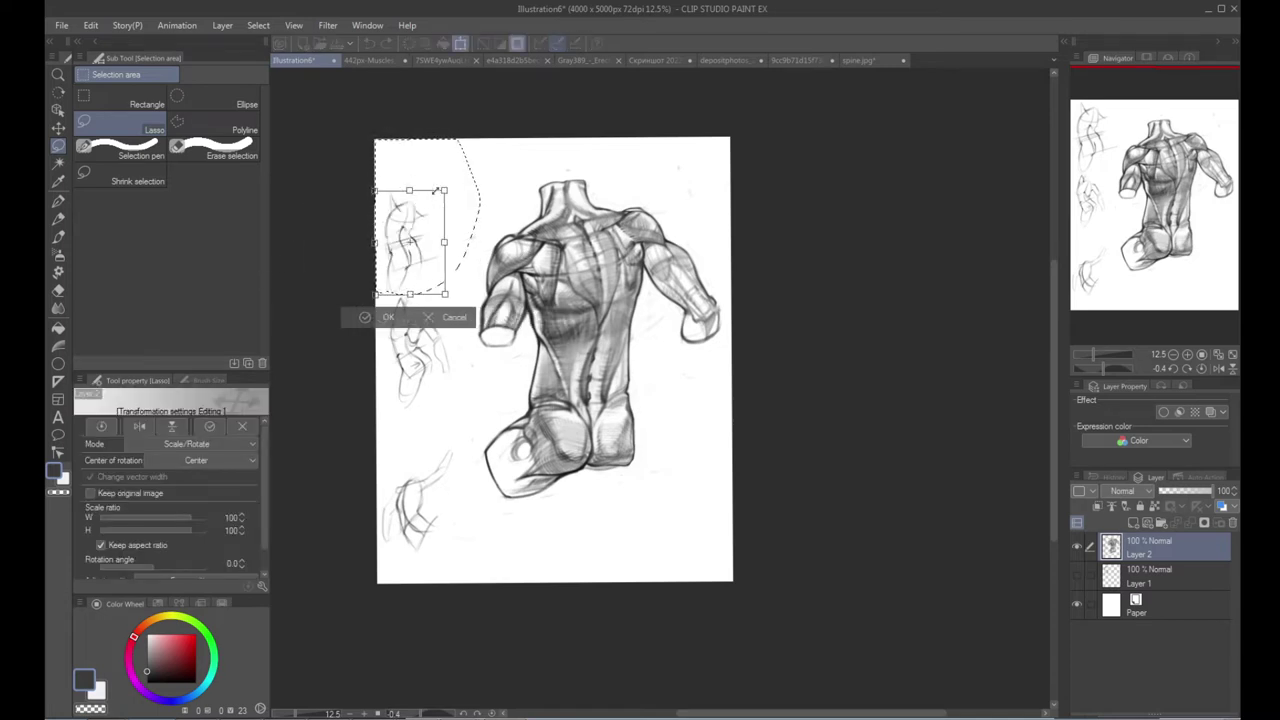
left_click_drag(409, 241, 416, 201)
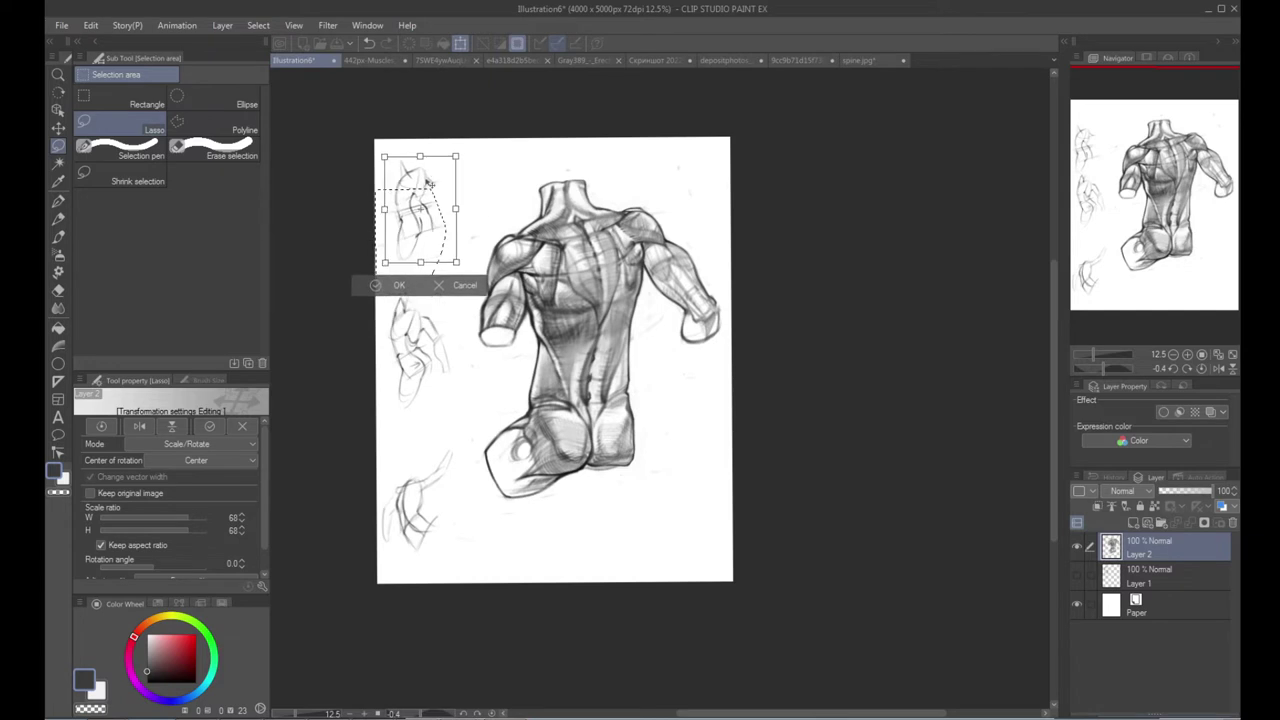
left_click(403, 280)
left_click(403, 280)
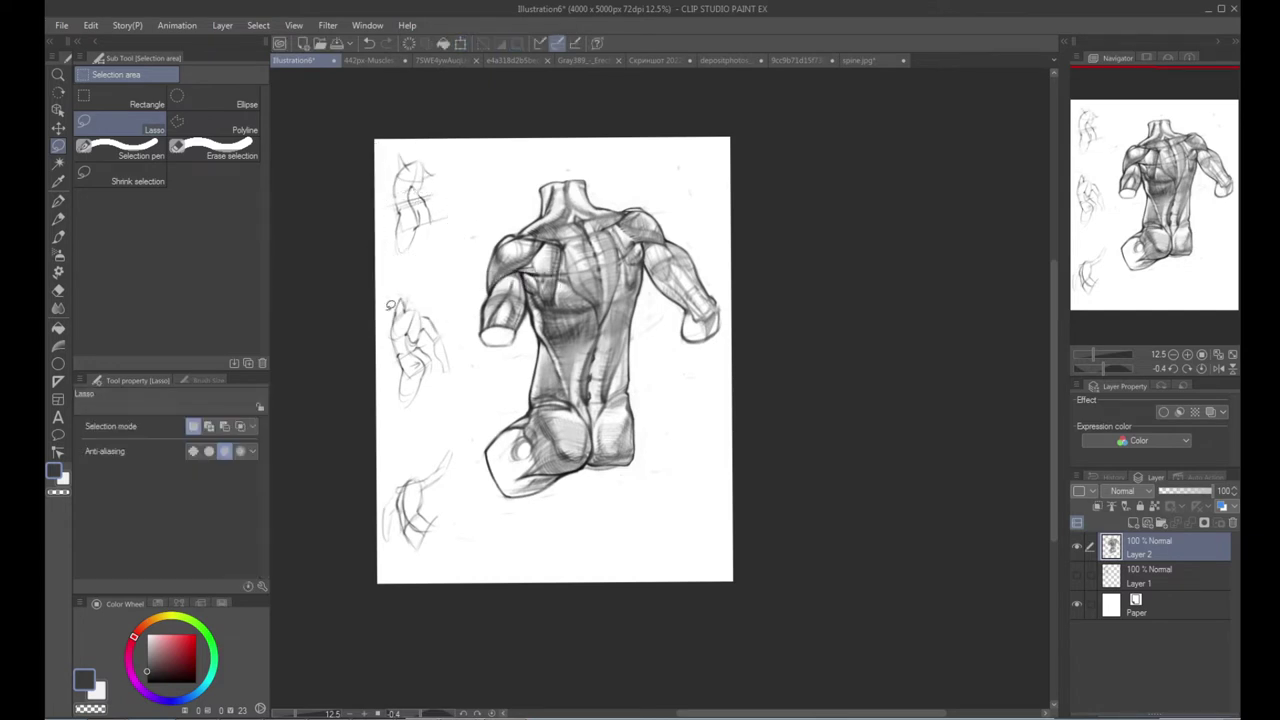
Step: Move the middle side sketch to the empty area right of the buttocks and clear the selection
mouse_move(443, 302)
left_mouse_down()
mouse_move(462, 385)
mouse_move(379, 373)
left_mouse_up()
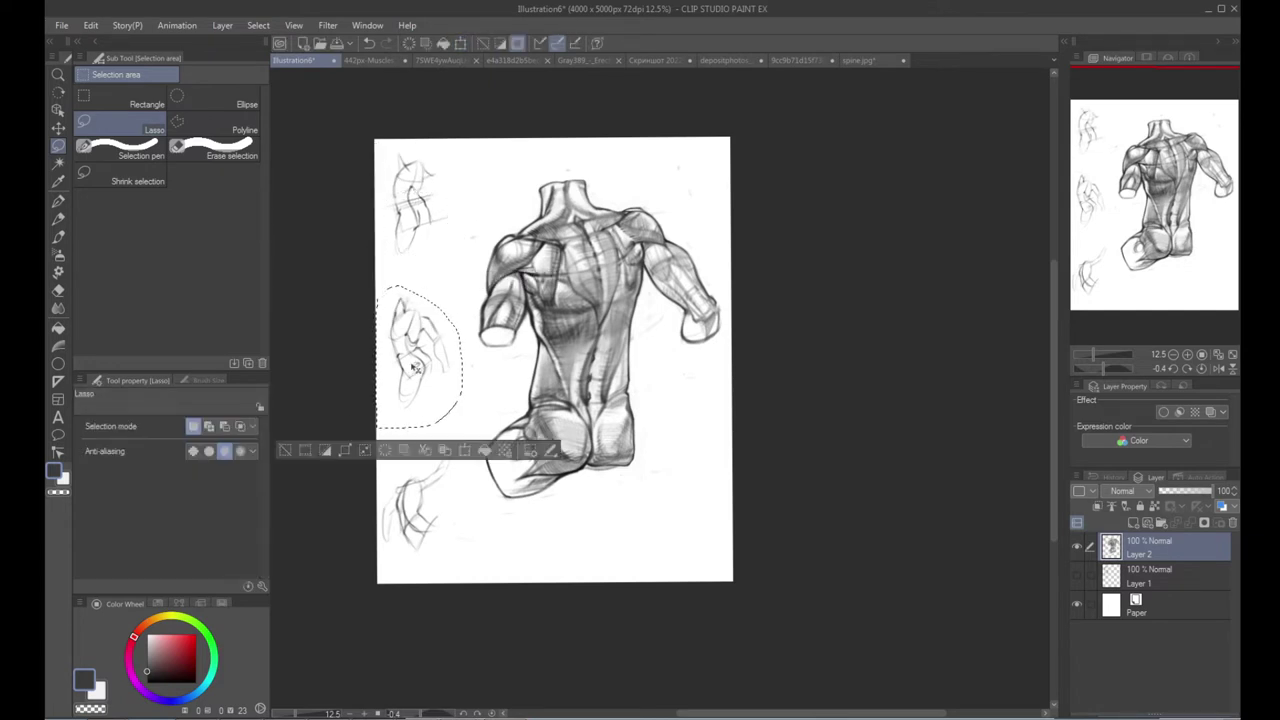
key("ctrl+t")
mouse_move(424, 342)
left_mouse_down()
mouse_move(592, 425)
mouse_move(700, 430)
mouse_move(699, 415)
left_mouse_up()
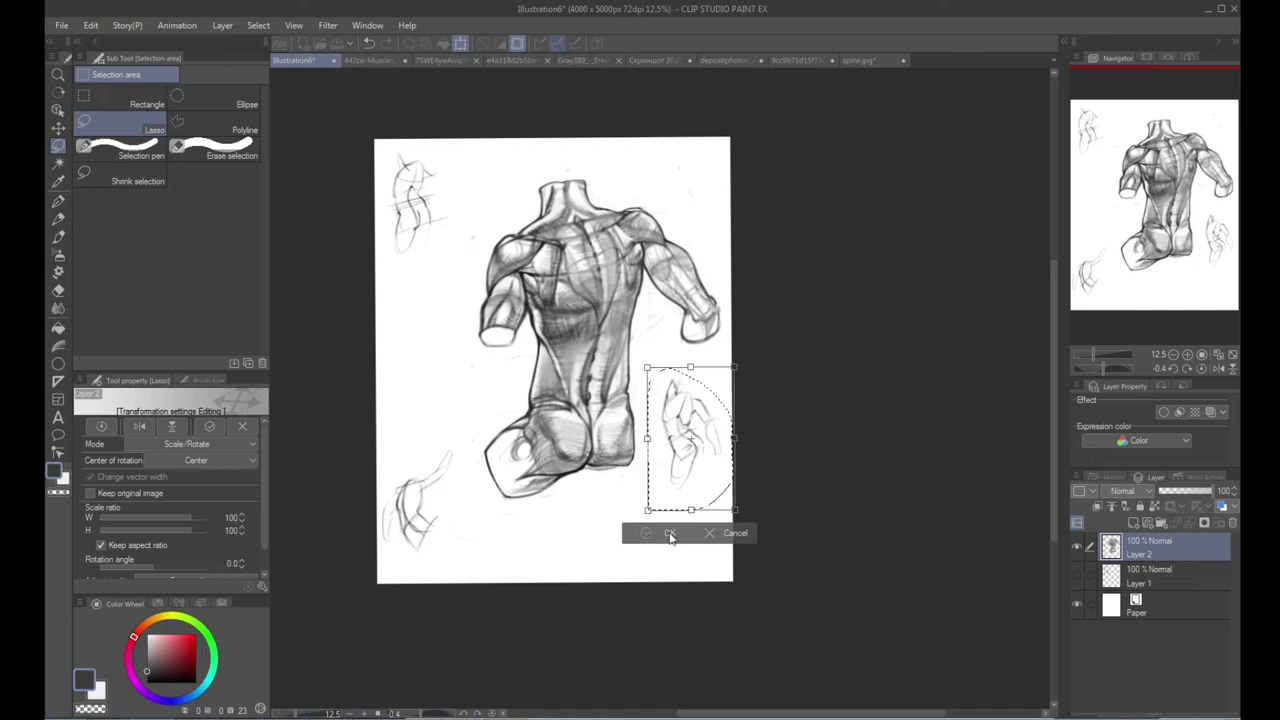
left_click(669, 532)
key("ctrl+d")
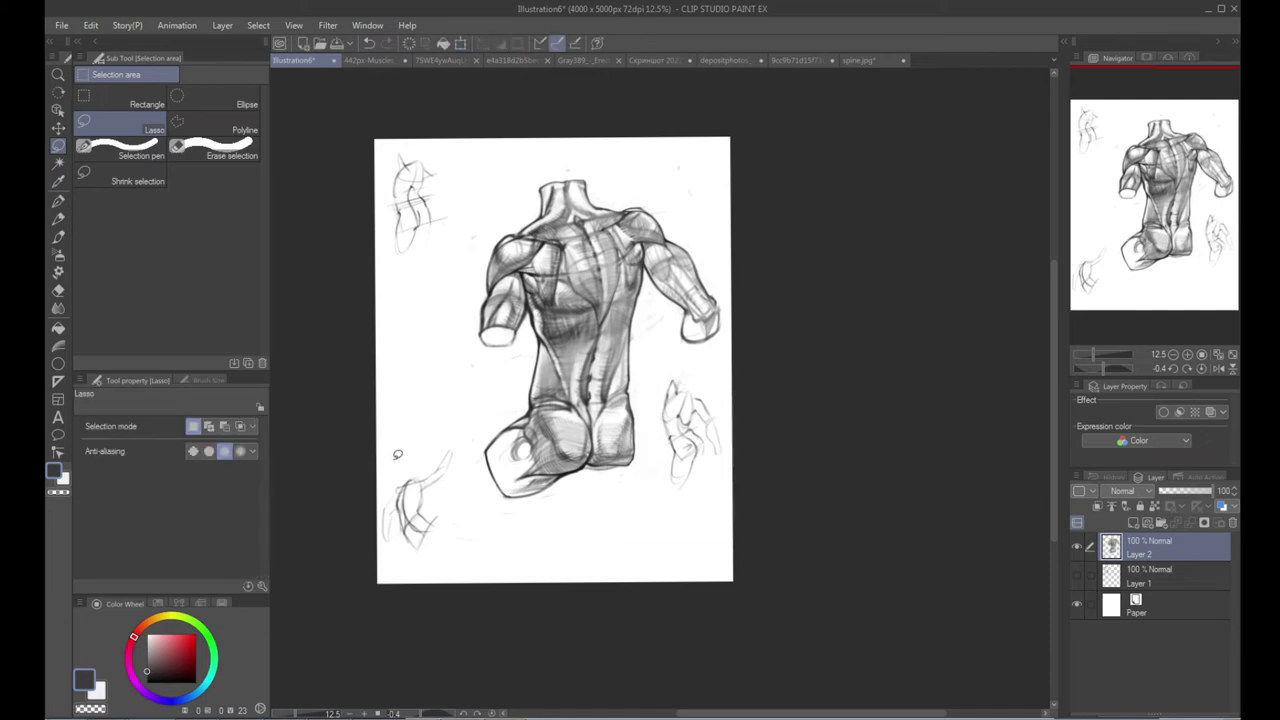
Step: Move the lower left sketch to the page's lower right corner, beneath the other relocated sketch
mouse_move(375, 466)
left_mouse_down()
mouse_move(470, 430)
mouse_move(422, 562)
mouse_move(377, 472)
mouse_move(712, 510)
left_mouse_up()
key("ctrl+t")
left_click(677, 607)
key("ctrl+d")
Step: Lasso the whole torso drawing, enlarge it to 119%, shift it left on the page and clear the selection
mouse_move(466, 230)
left_mouse_down()
mouse_move(552, 136)
mouse_move(754, 372)
mouse_move(663, 366)
left_mouse_up()
mouse_move(652, 437)
left_mouse_down()
mouse_move(400, 396)
mouse_move(396, 430)
left_mouse_up()
key("ctrl+t")
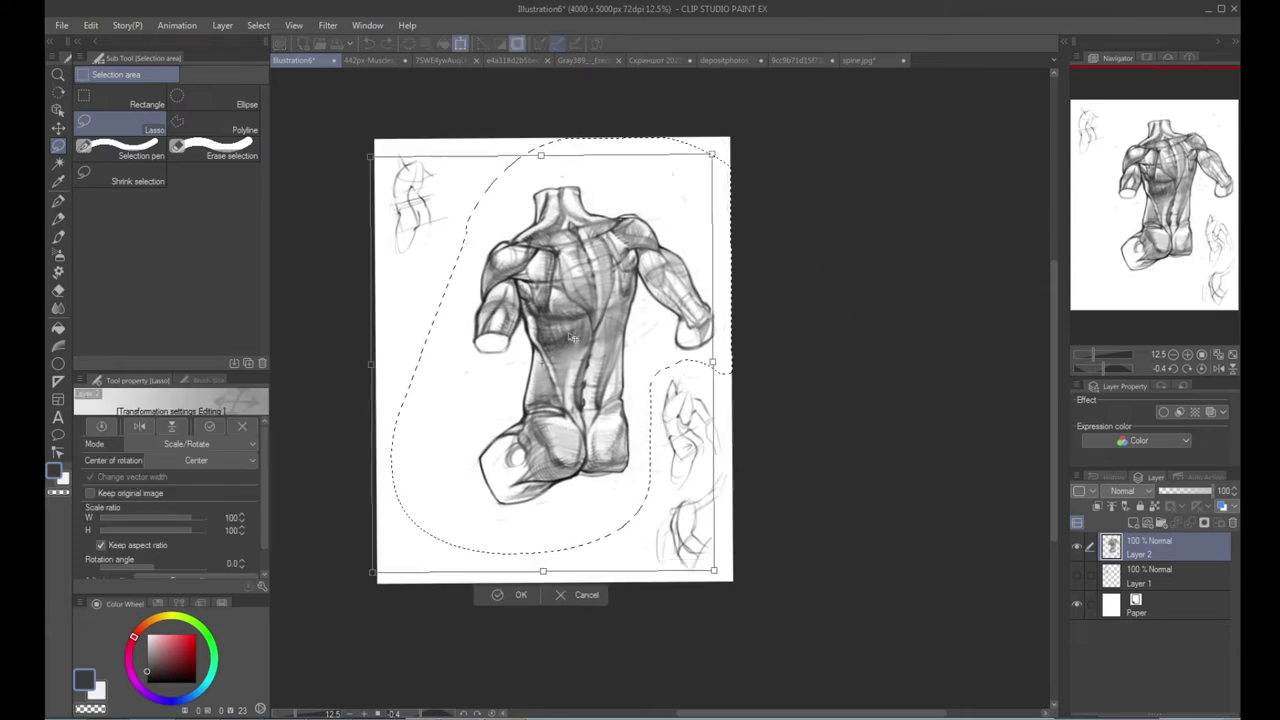
left_click_drag(584, 328, 543, 356)
left_click_drag(702, 171, 777, 109)
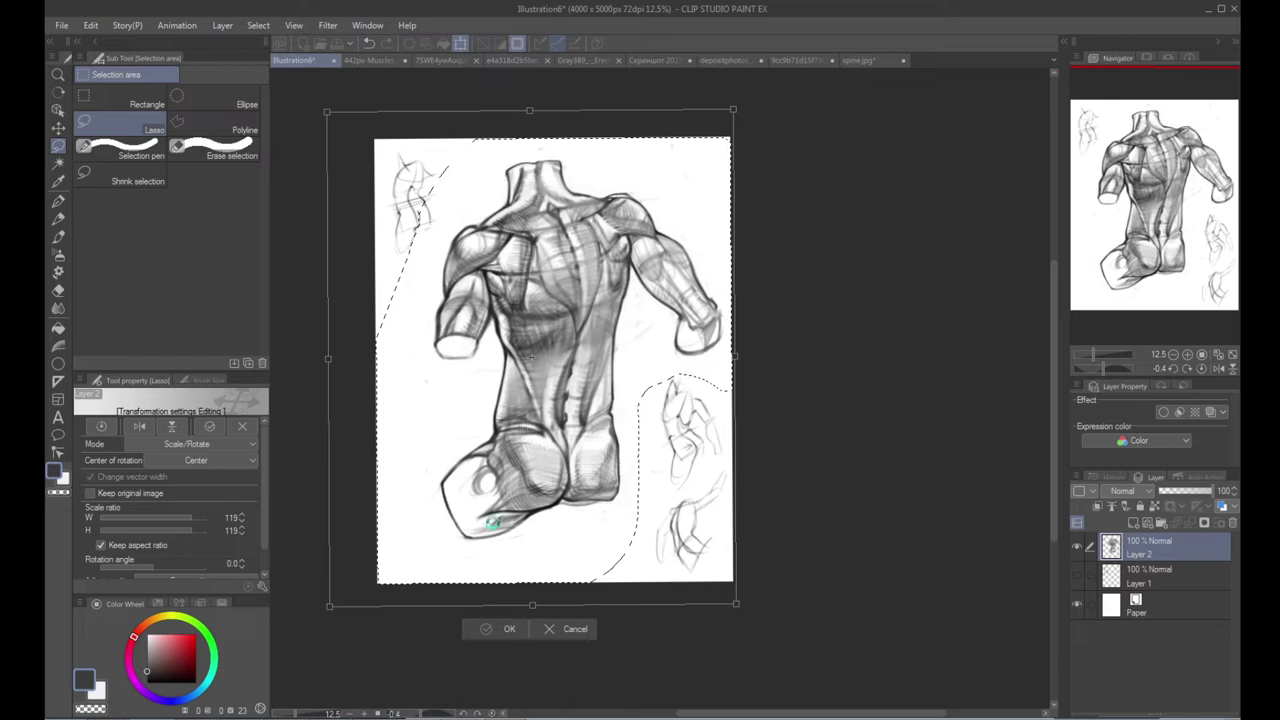
key("Return")
key("ctrl+d")
Step: Soften the rim of the circular mark at the left hip with the DRAW_soft brush
scroll(466, 471, "up", 3)
key("b")
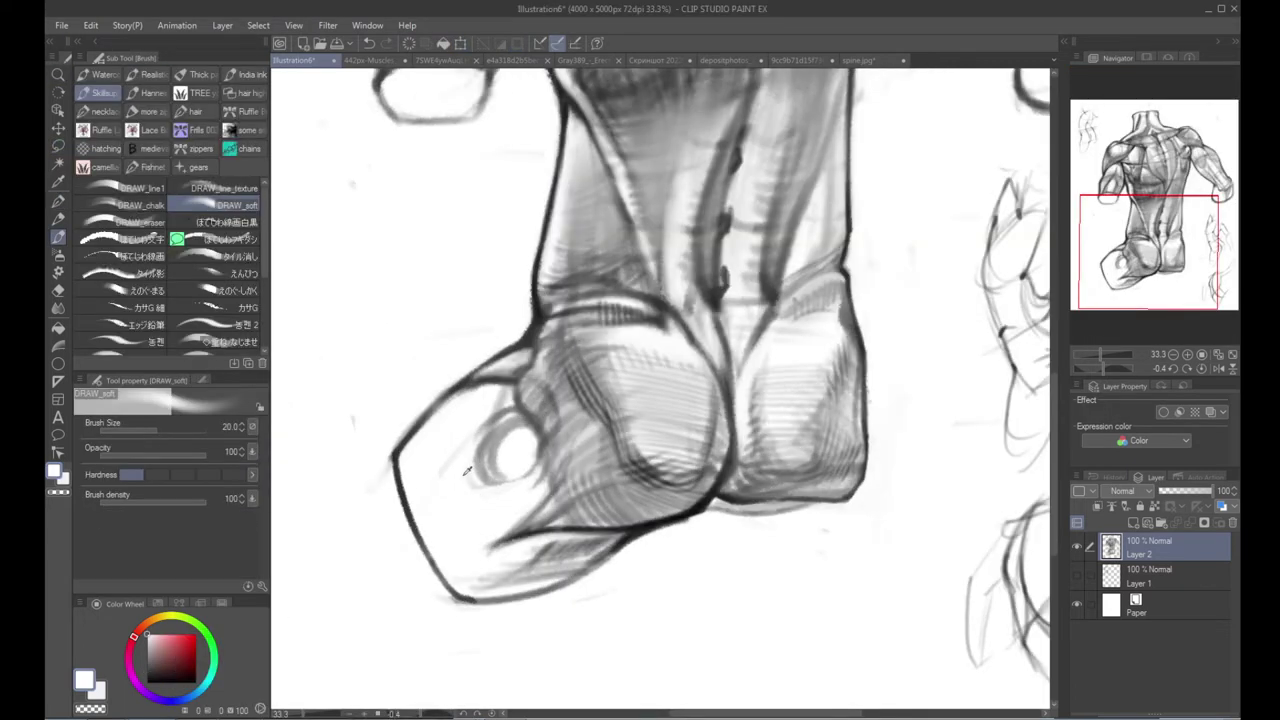
mouse_move(482, 465)
left_mouse_down()
mouse_move(505, 477)
mouse_move(494, 440)
left_mouse_up()
left_click(492, 426, "alt")
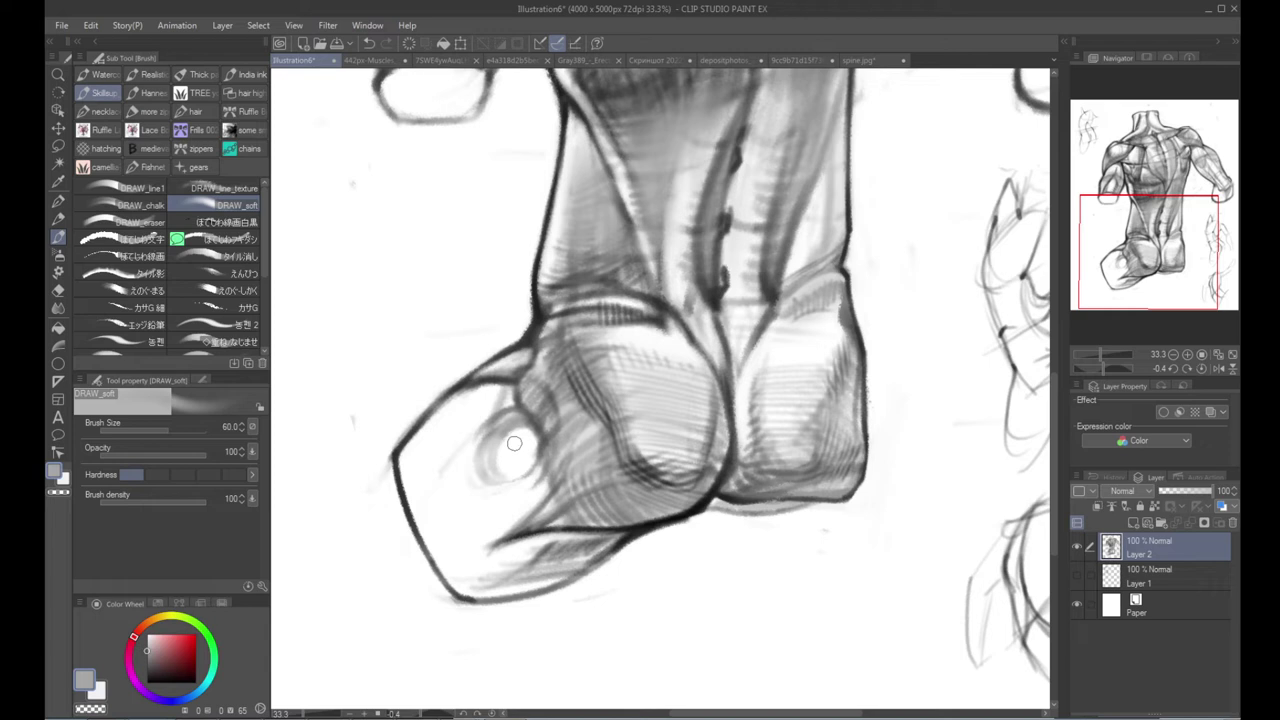
Step: Lighten the left side of the neck in white with DRAW_soft at brush size 100
scroll(610, 368, "down", 3)
left_click_drag(594, 357, 548, 532)
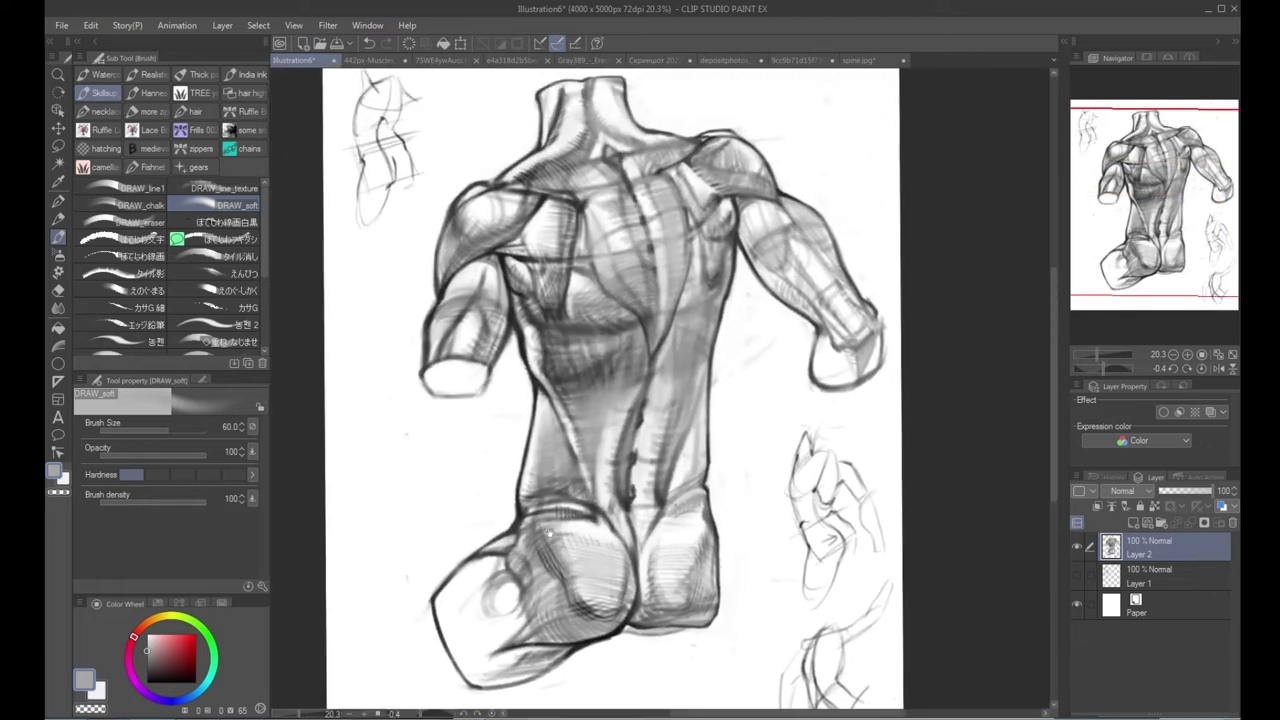
scroll(559, 452, "down", 1)
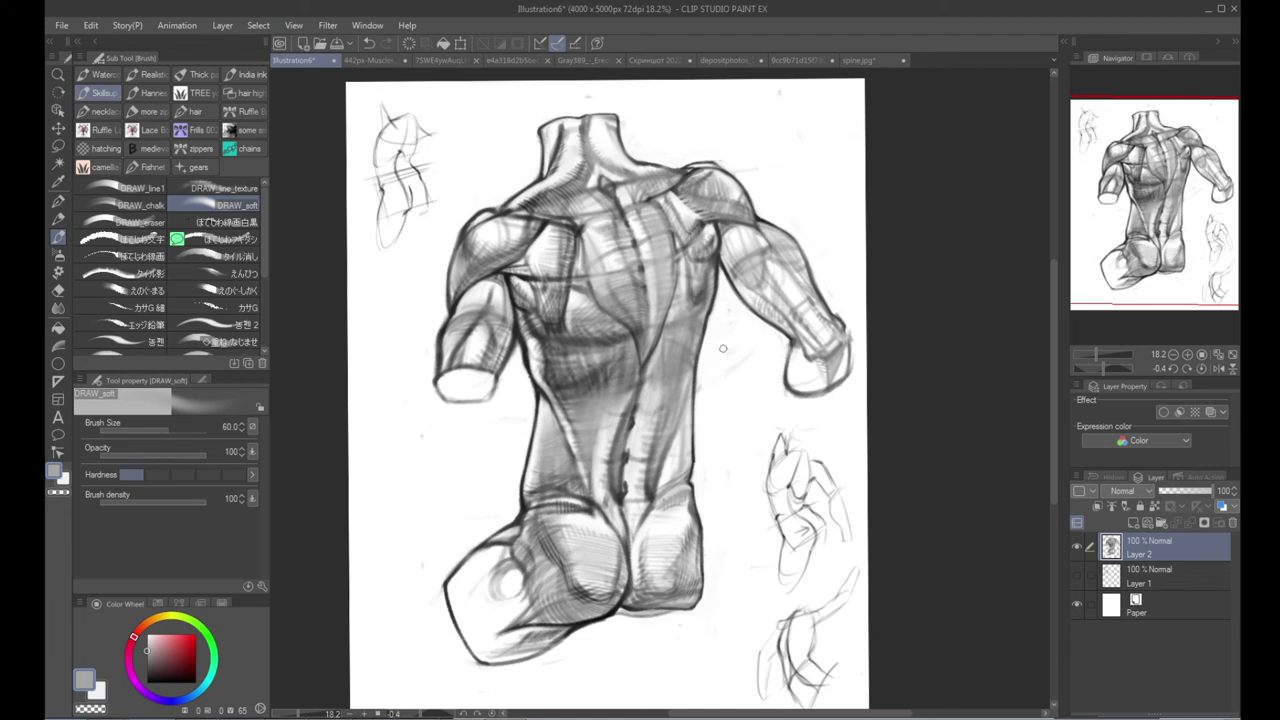
key("x")
key("]")
key("]")
key("]")
left_click_drag(561, 130, 555, 167)
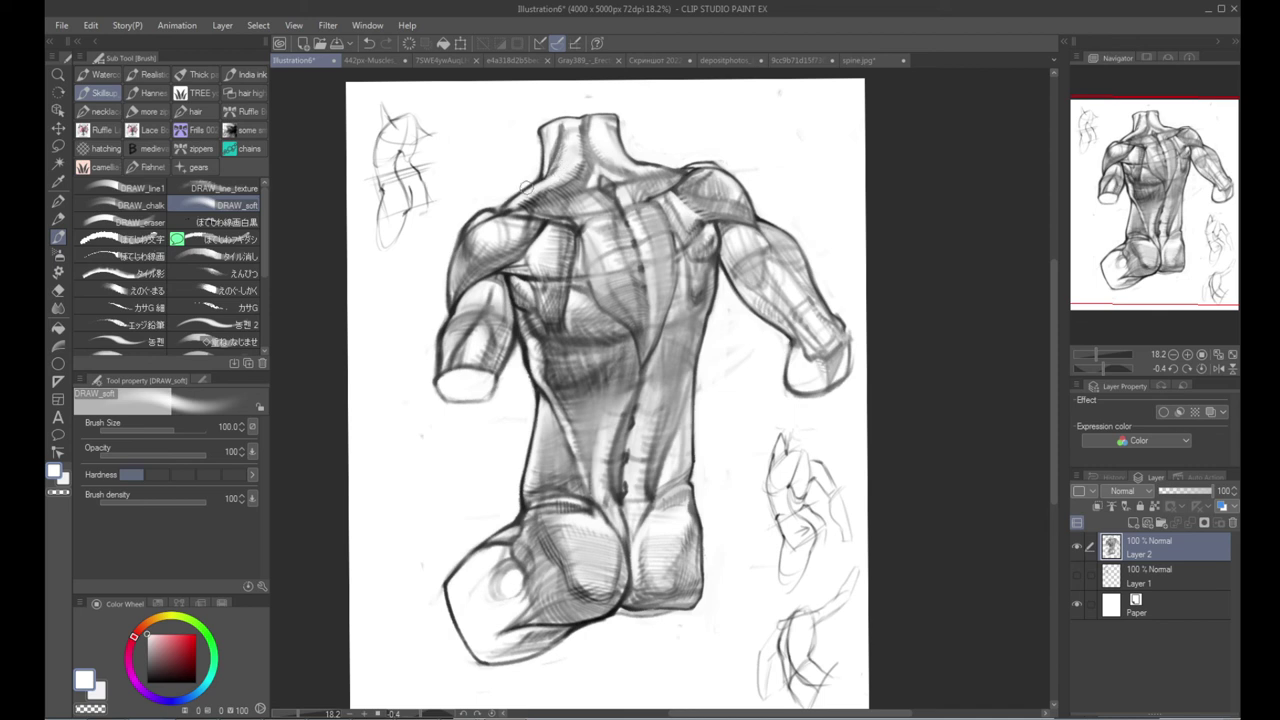